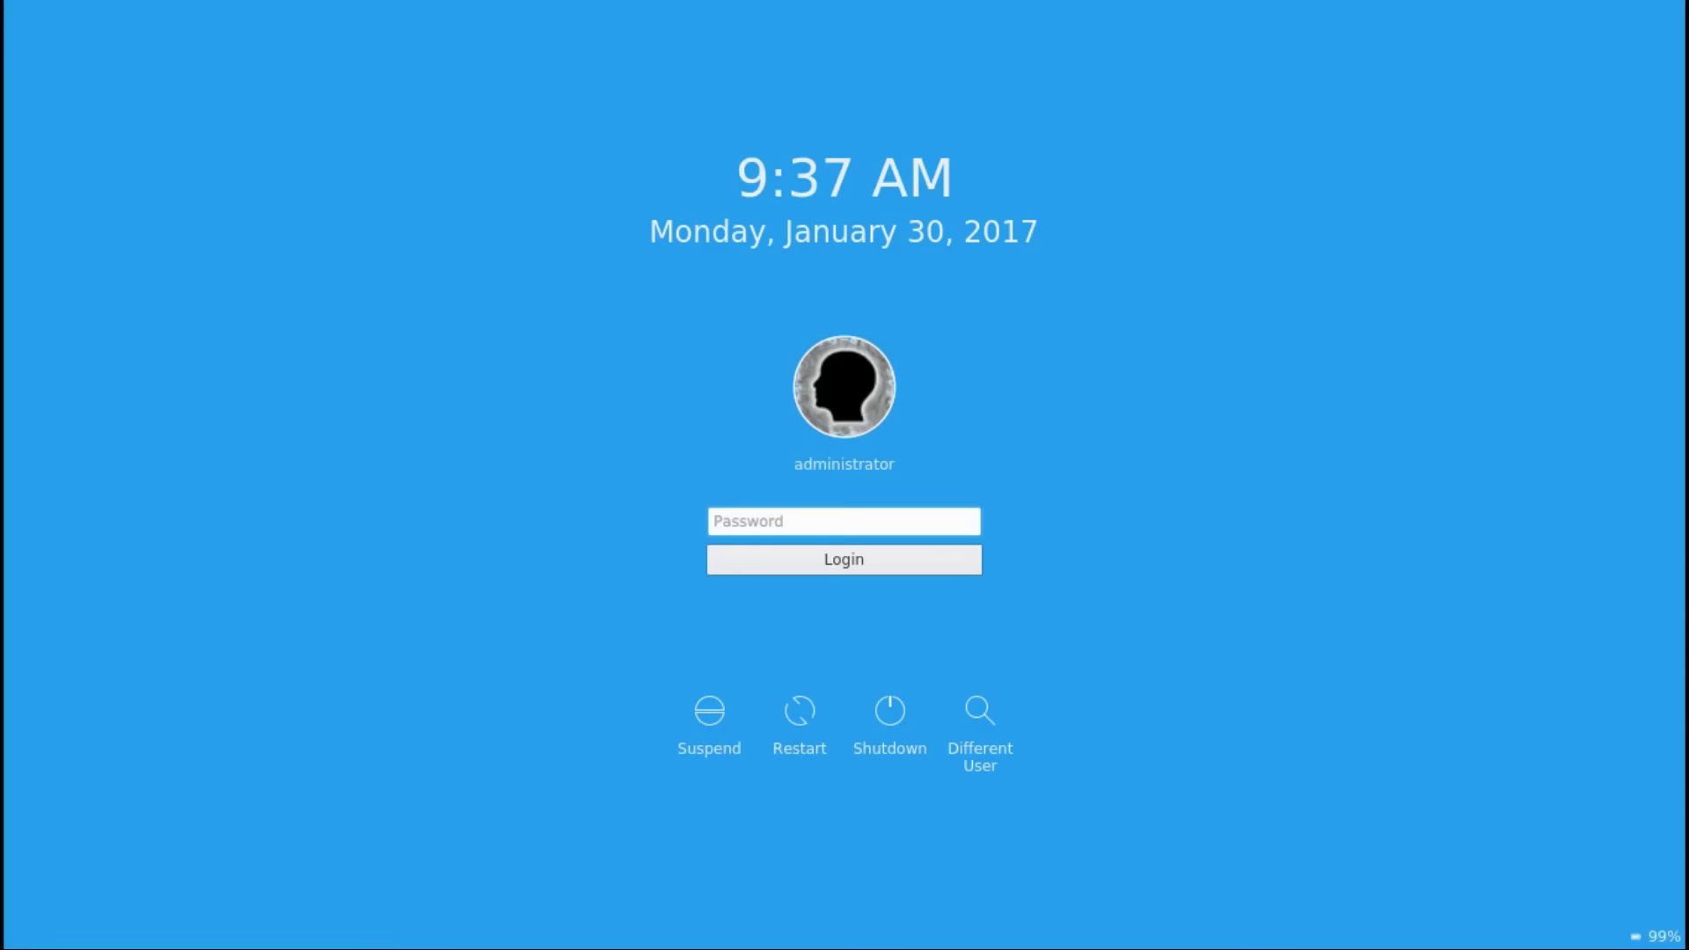
# Step: Log in with the account password and dismiss the 'Wired connection 1' notification
pyautogui.write('******')
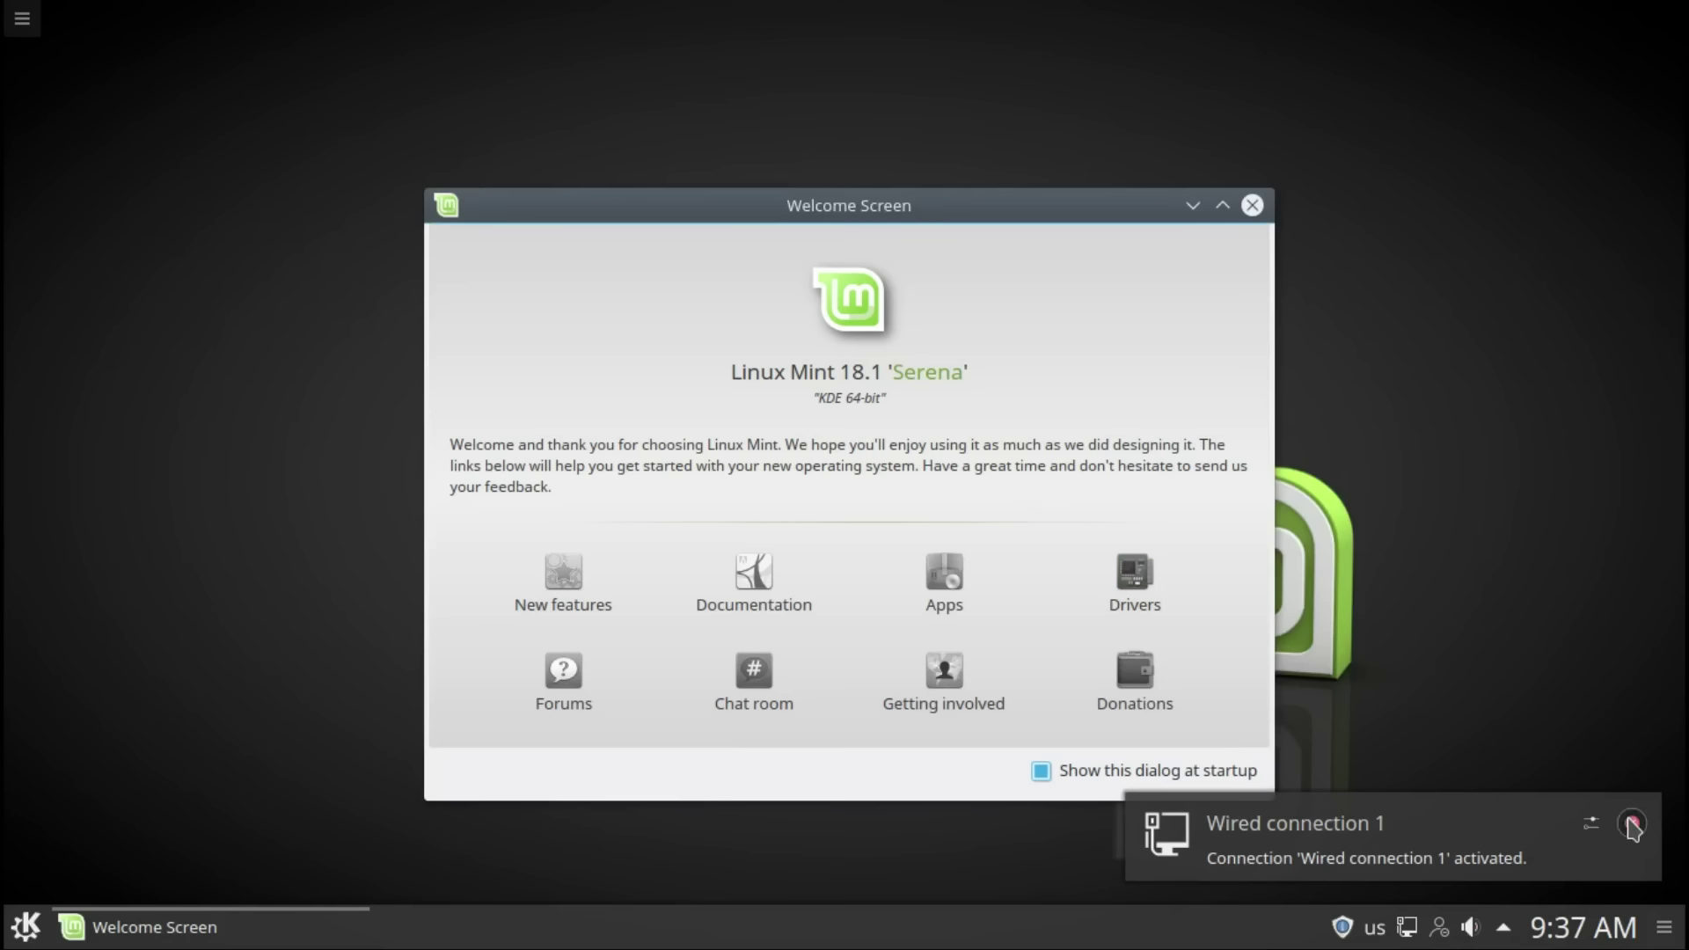
pyautogui.click(1632, 824)
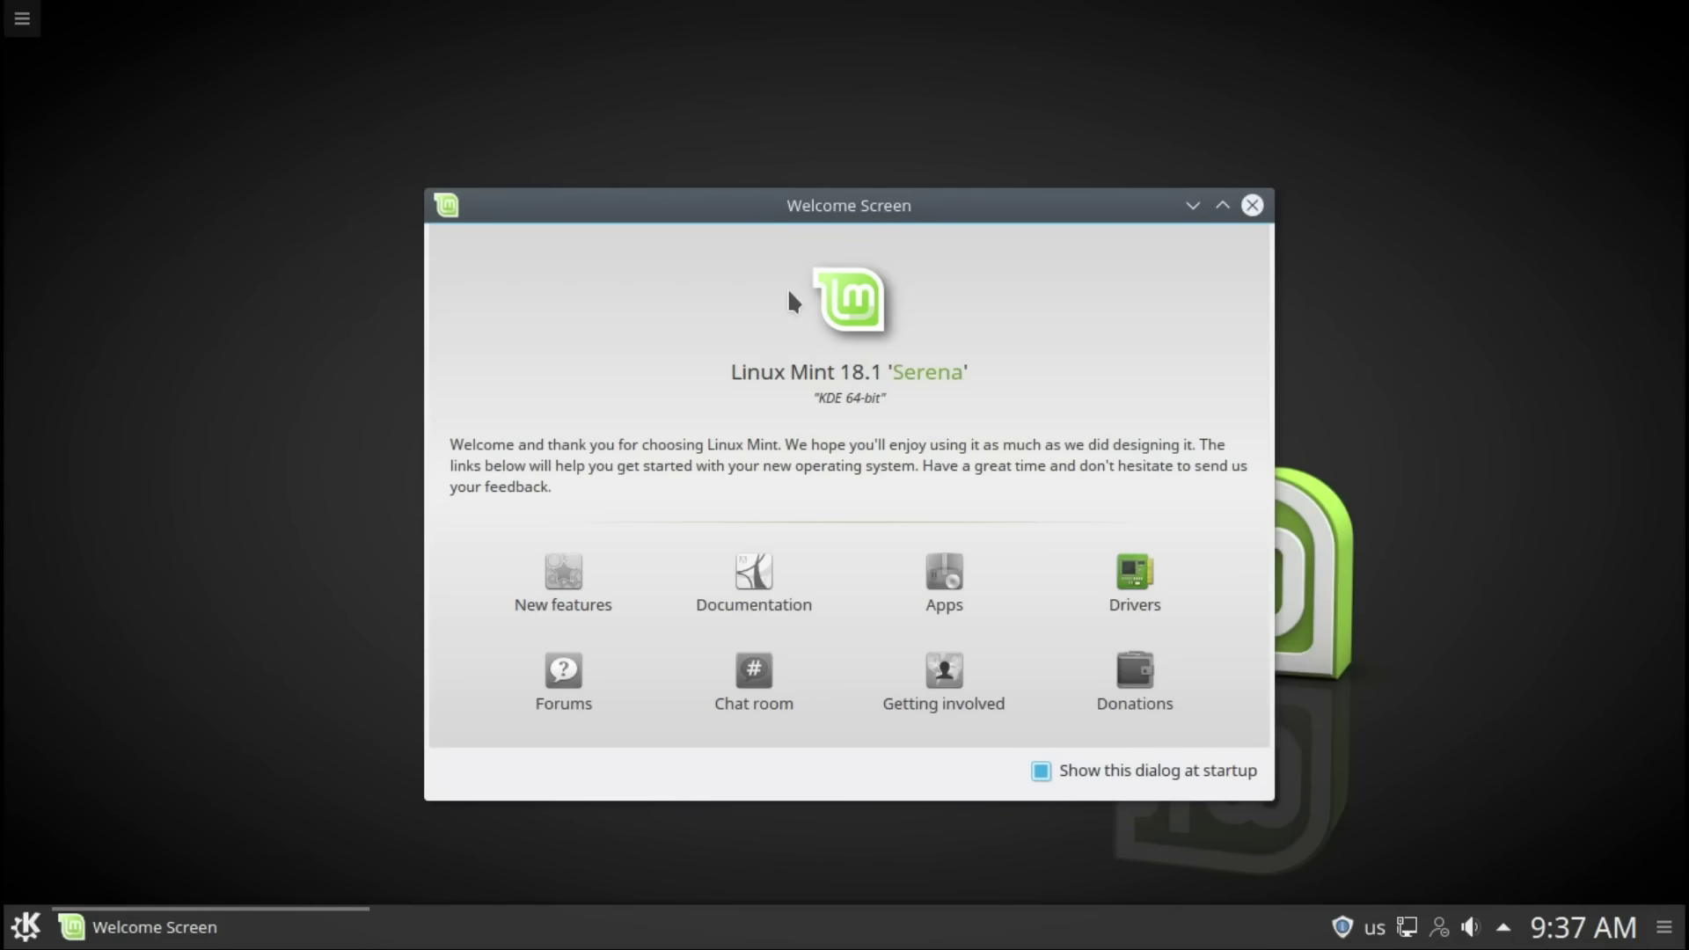
# Step: Open the Linux Mint 18.1 KDE New features page and scroll through to the LTS strategy section
pyautogui.click(561, 572)
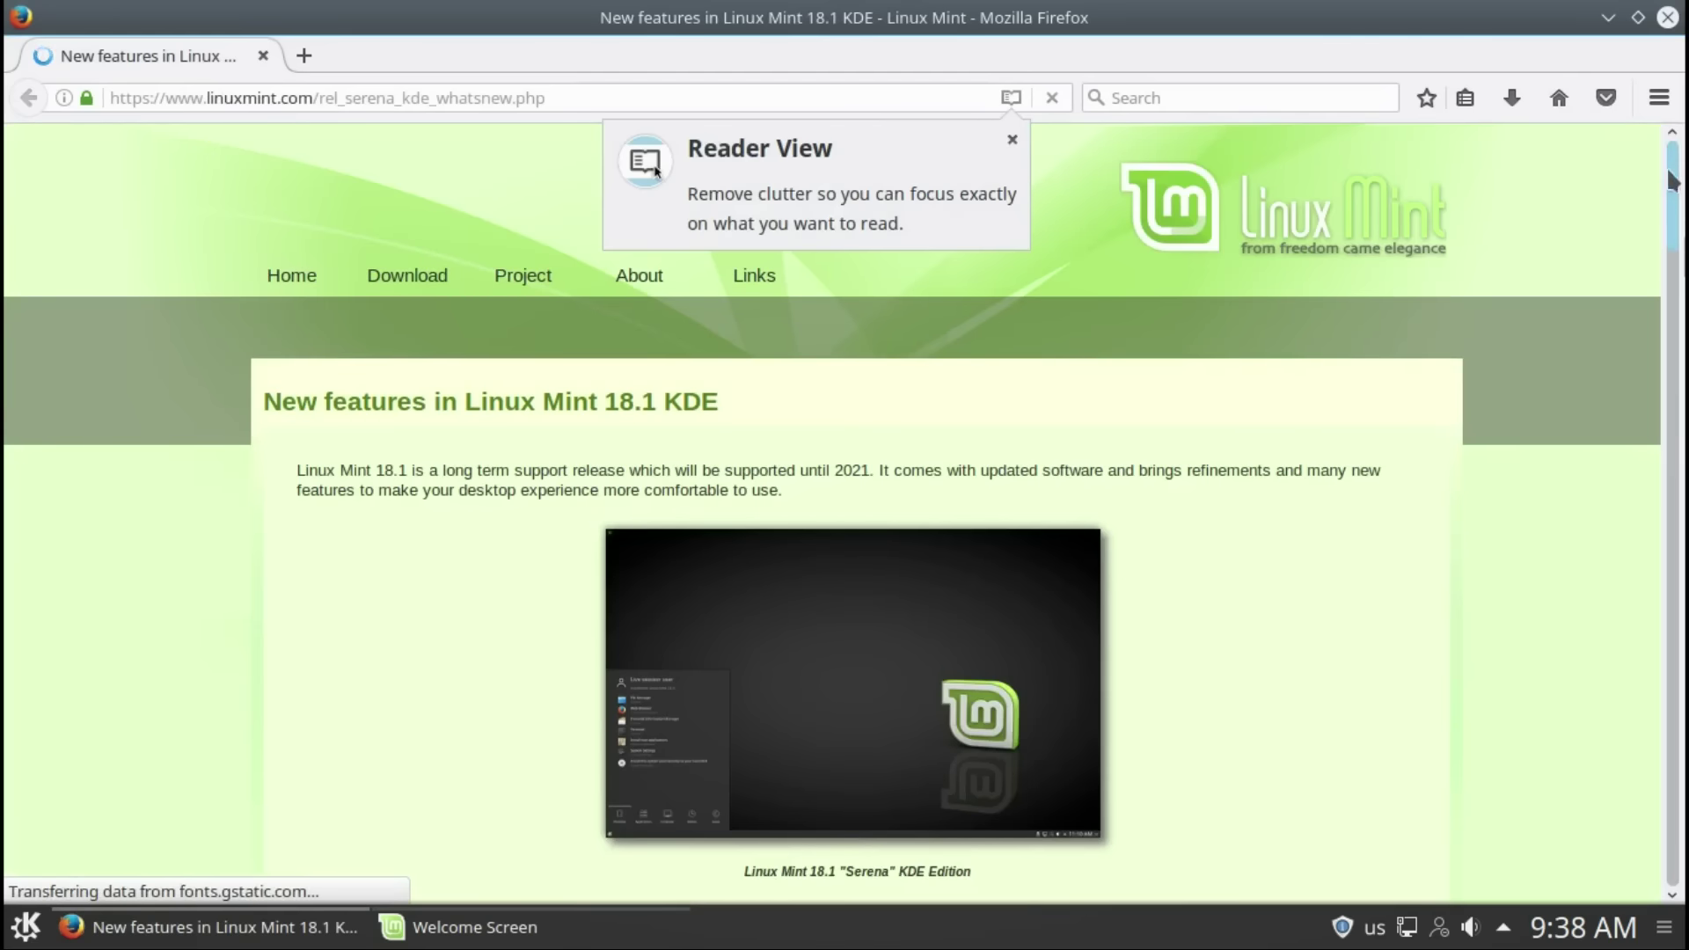
pyautogui.scroll(-1, 1681, 195)
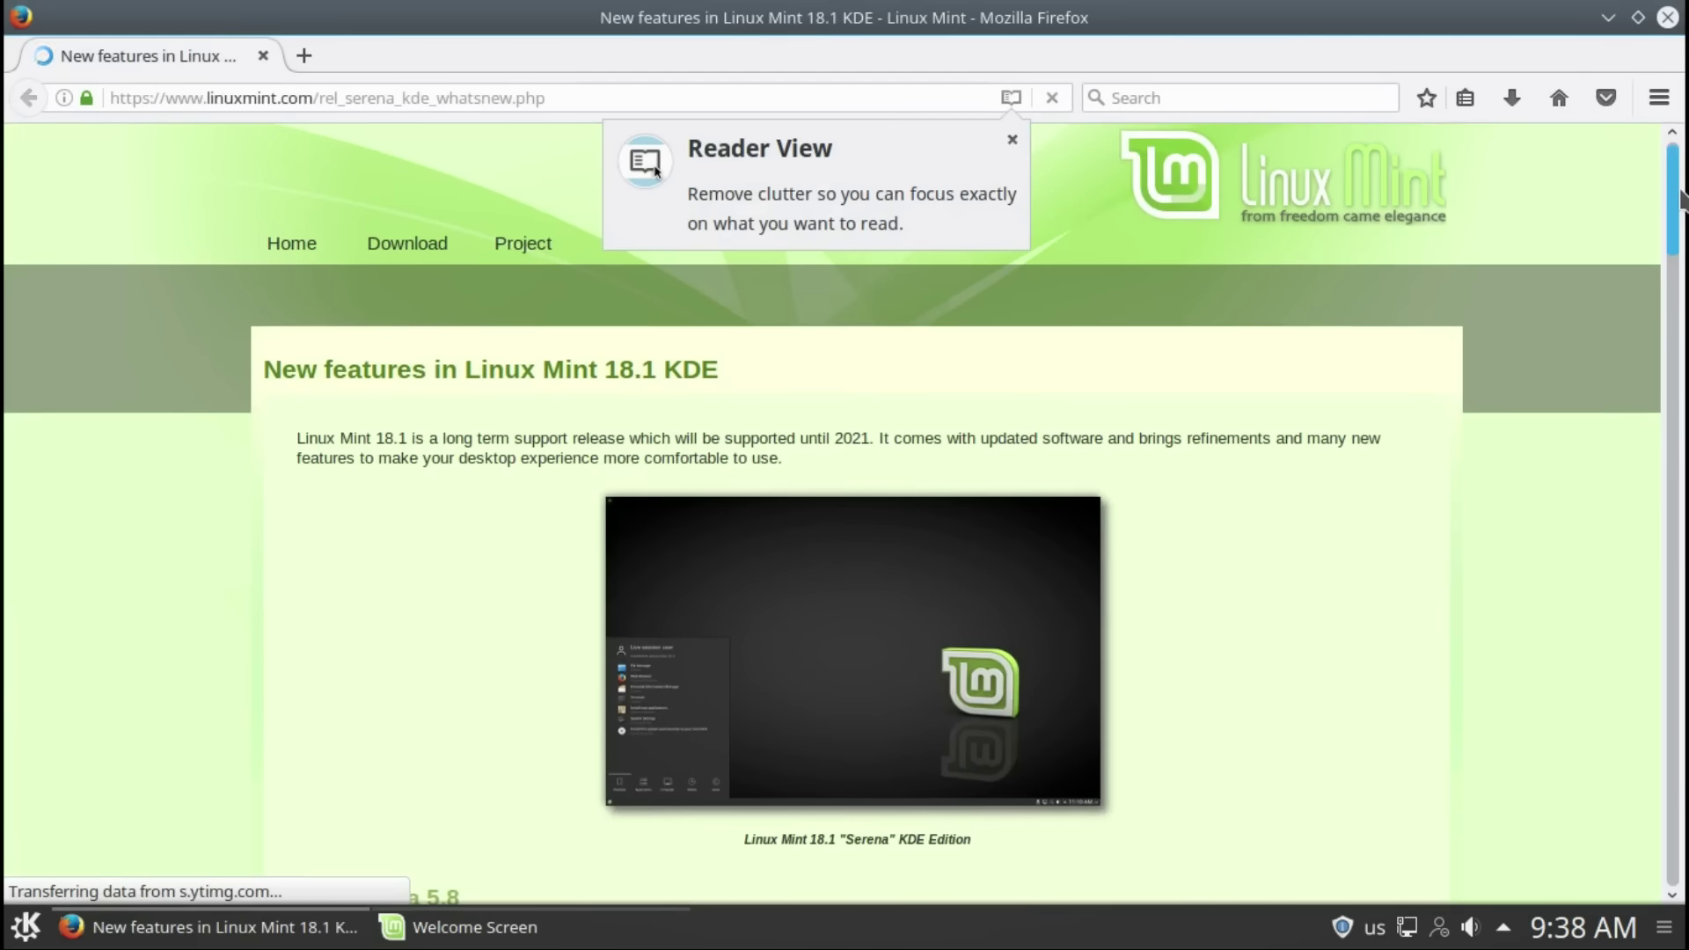
pyautogui.scroll(-3, 1683, 232)
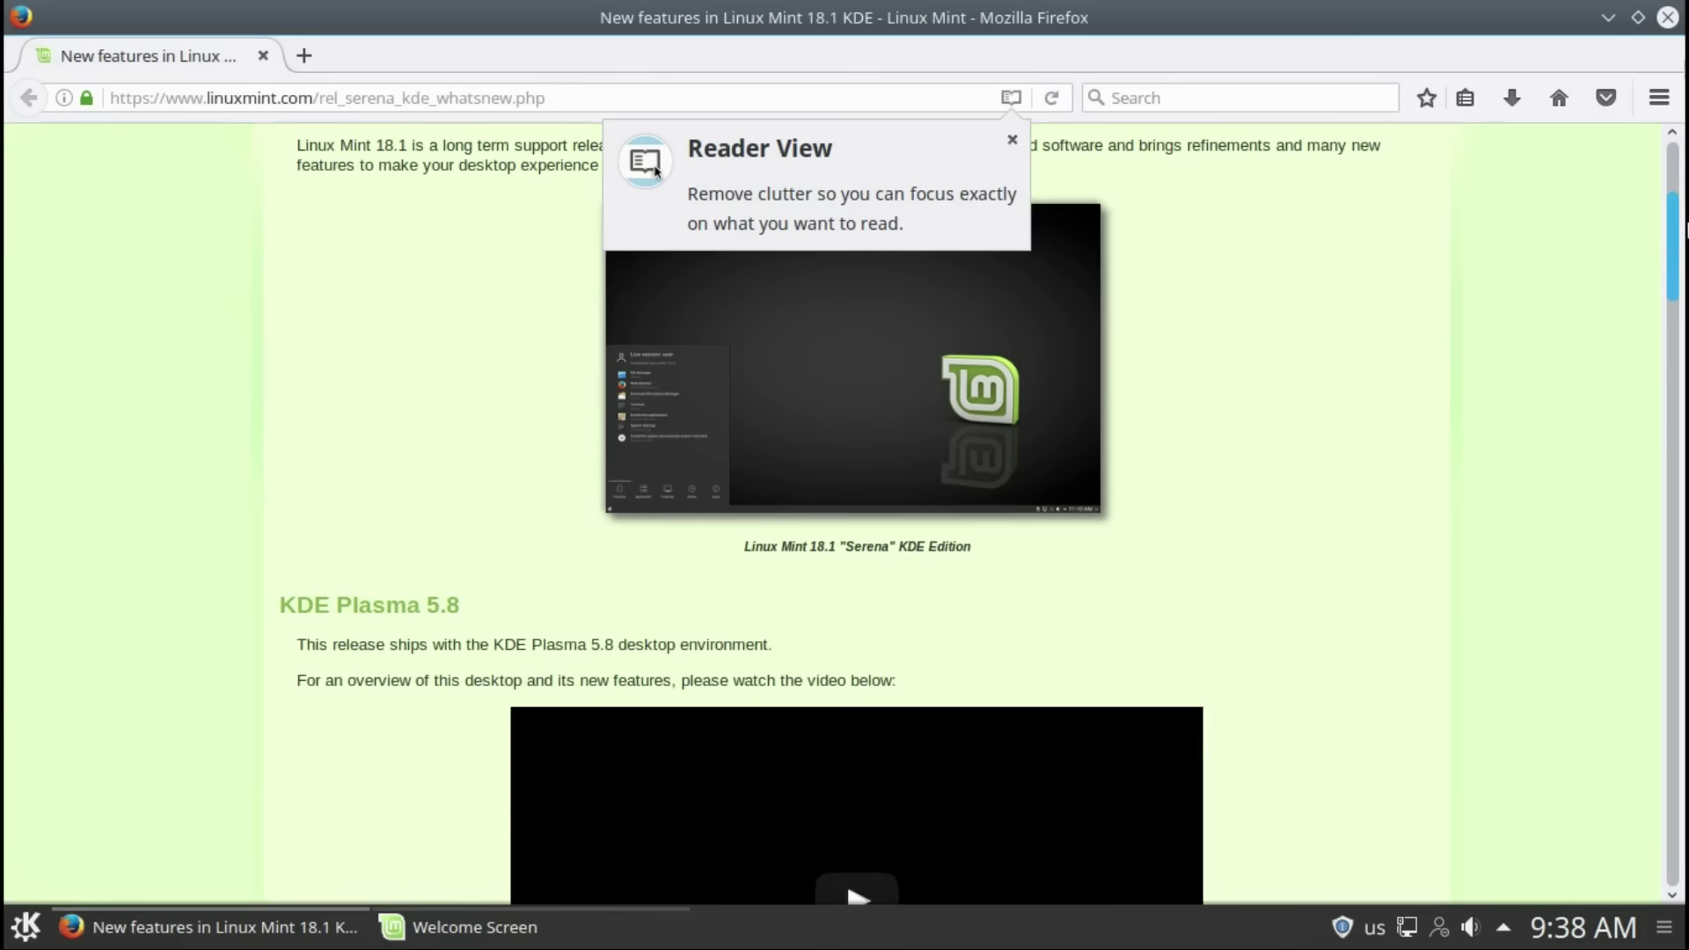
pyautogui.moveTo(1680, 232); pyautogui.dragTo(1686, 823)
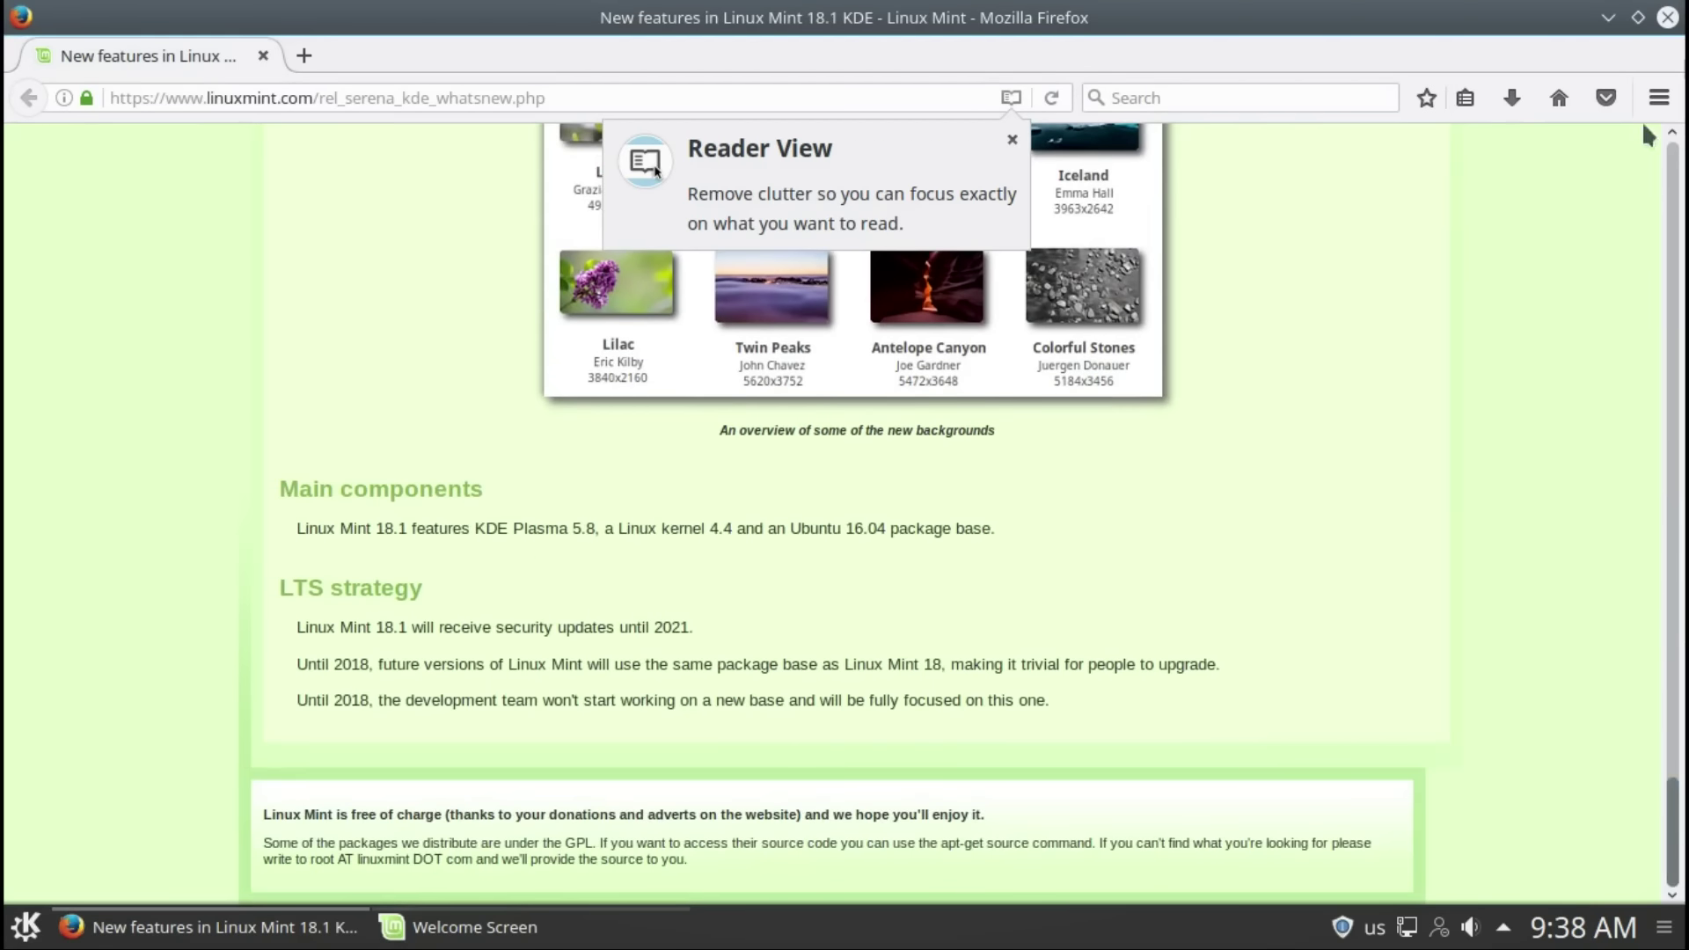
# Step: Open the Linux Mint Forums index and the Documentation page from the Welcome Screen
pyautogui.click(1609, 19)
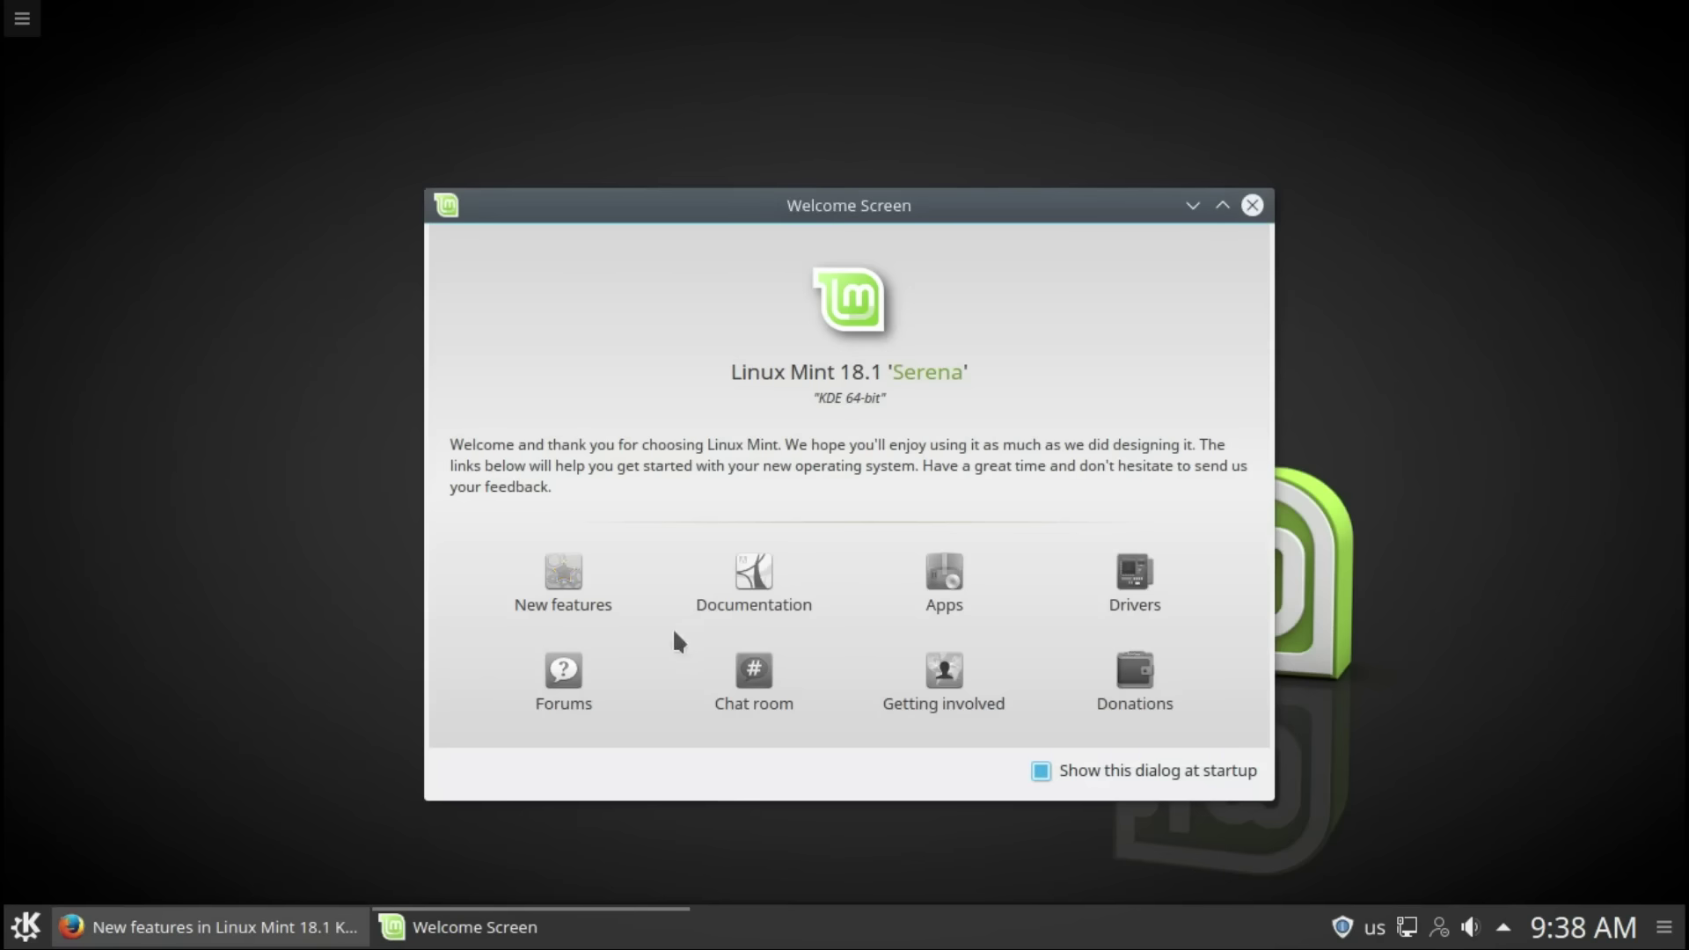
pyautogui.click(564, 678)
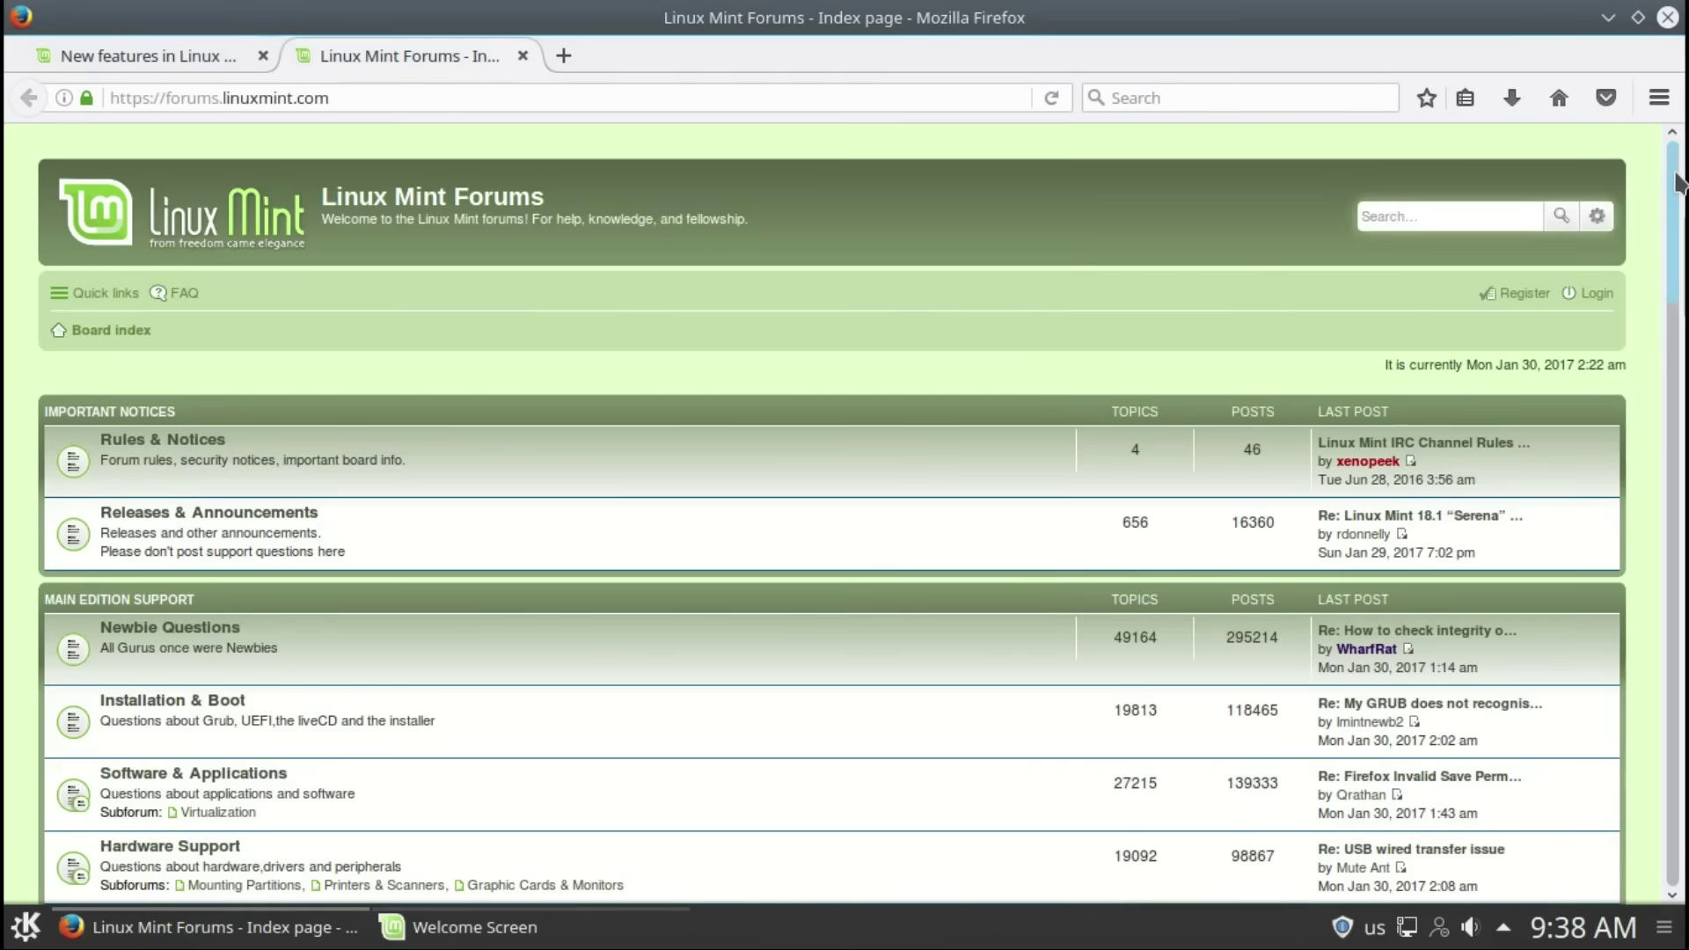
pyautogui.moveTo(1676, 183); pyautogui.dragTo(1686, 826)
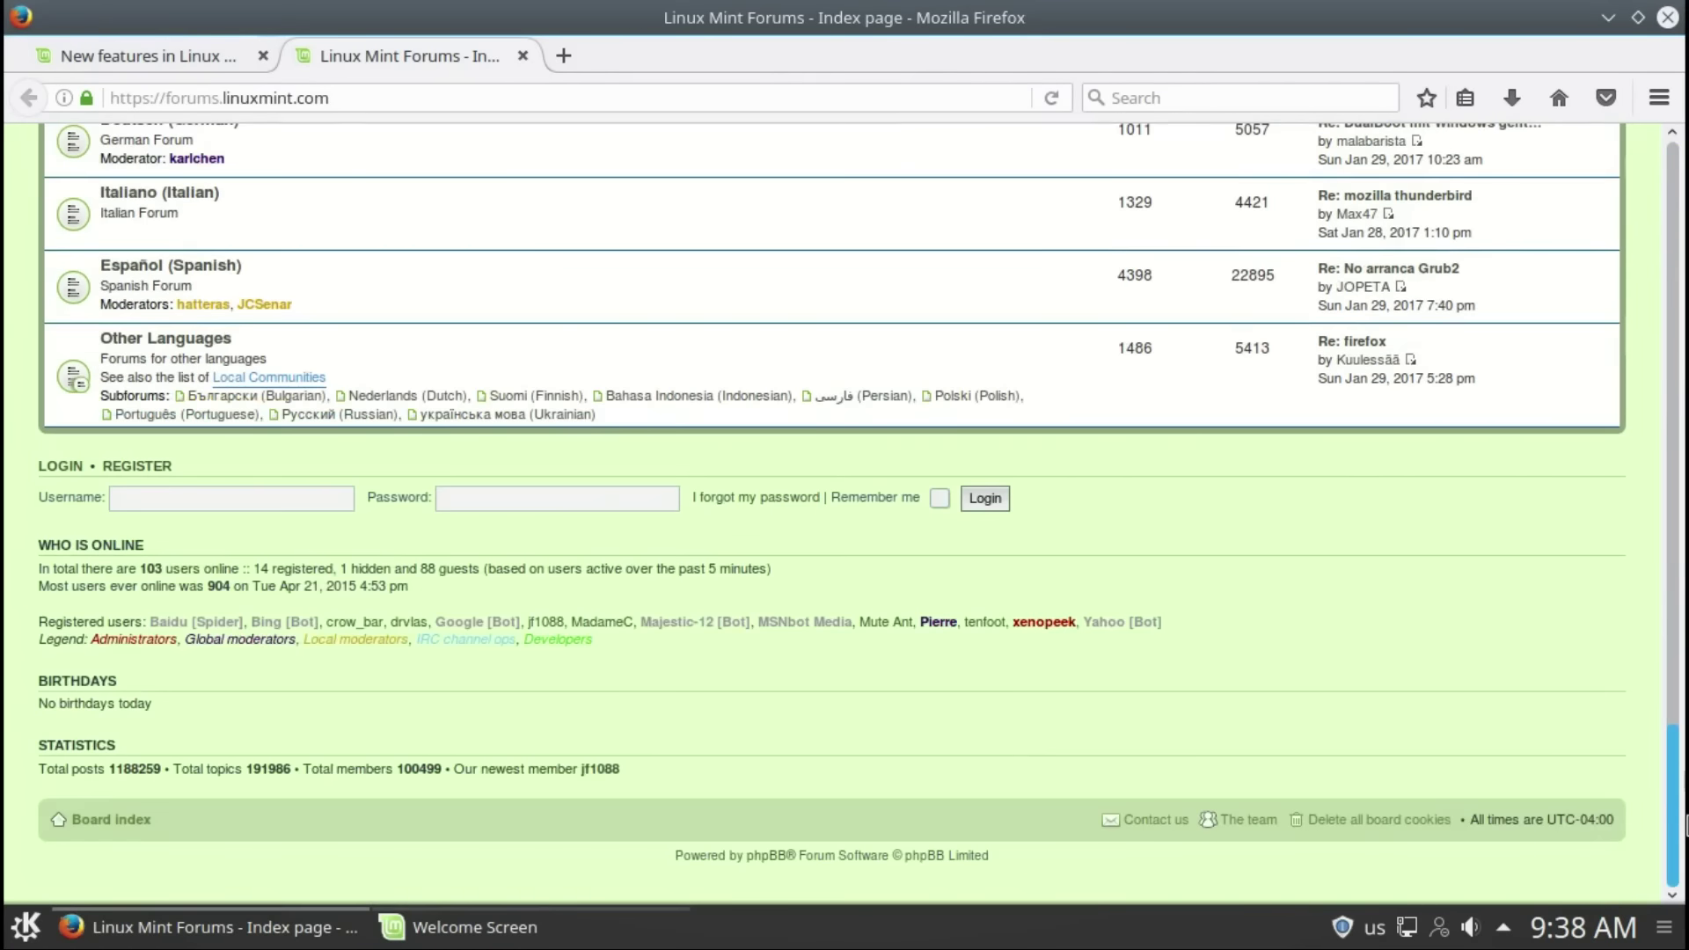
pyautogui.click(1609, 18)
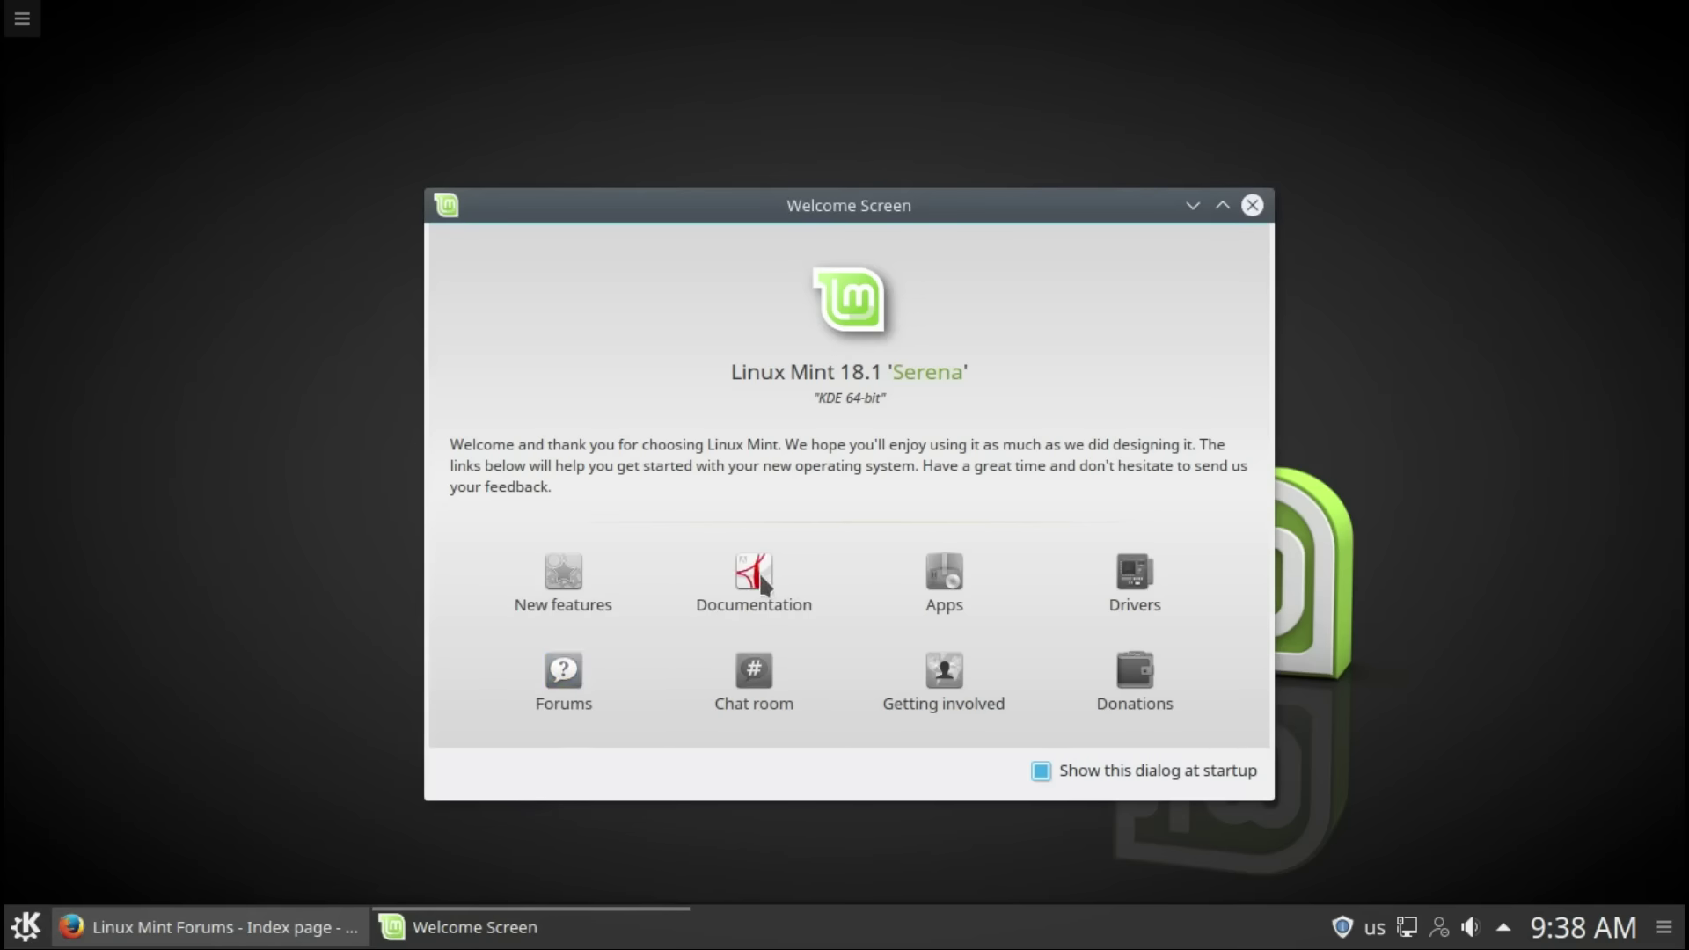
pyautogui.click(762, 577)
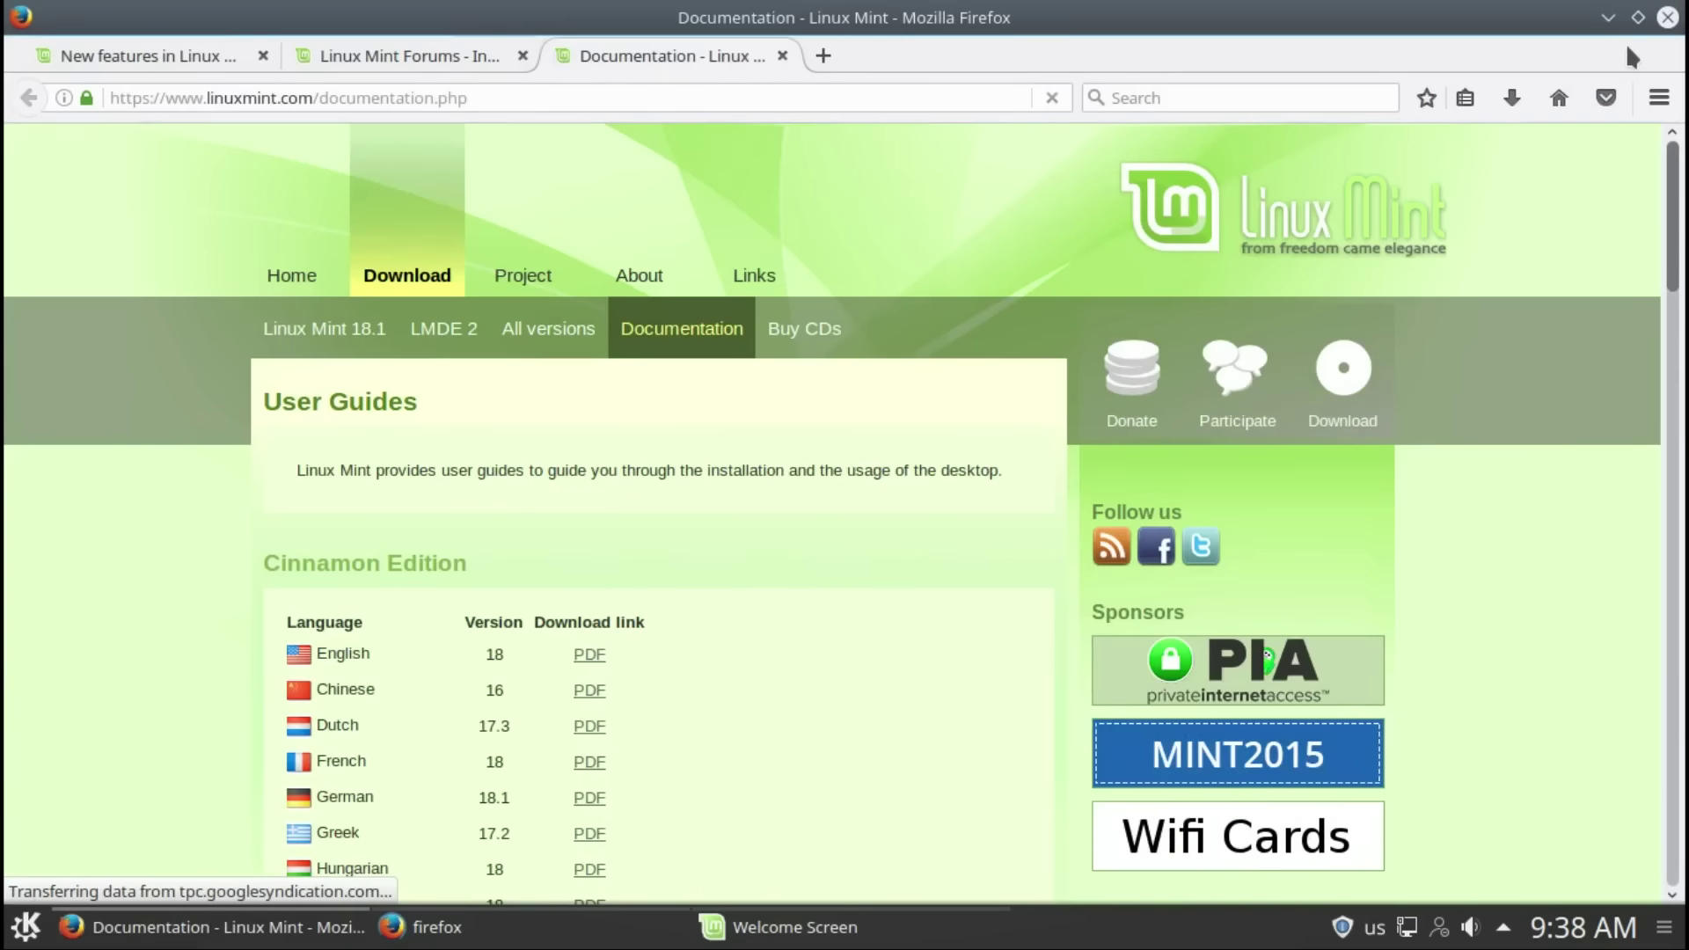
# Step: Join #linuxmint-help in Konversation, then close it to the tray with 'Do not ask again' ticked
pyautogui.click(1609, 20)
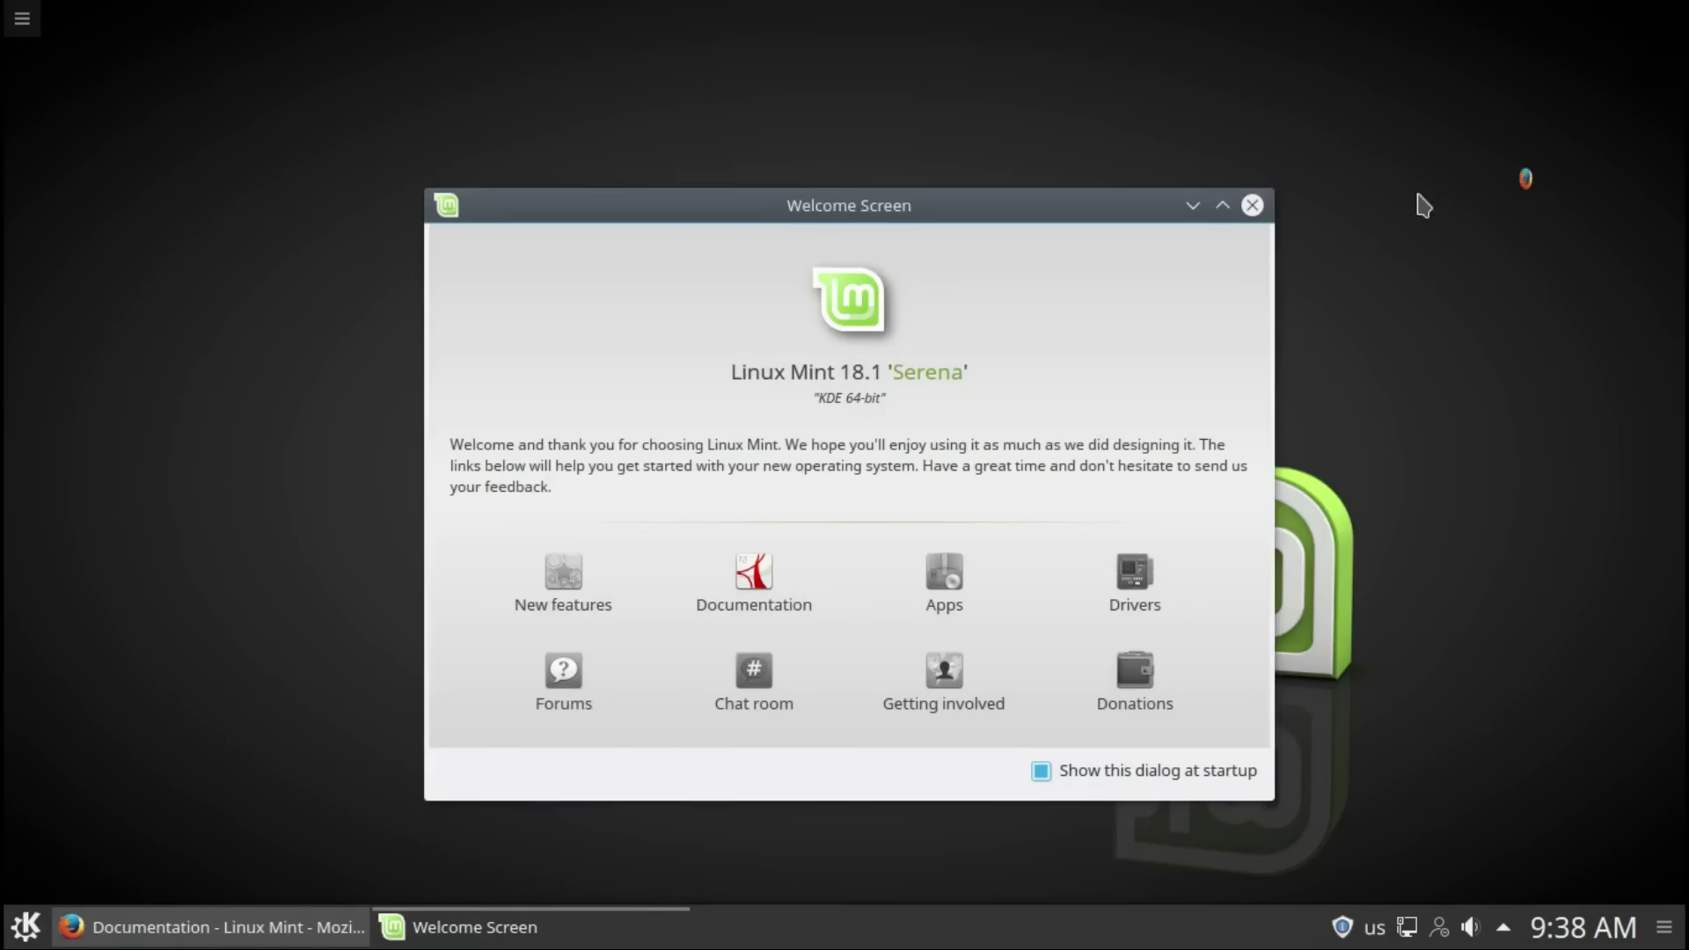
pyautogui.click(753, 671)
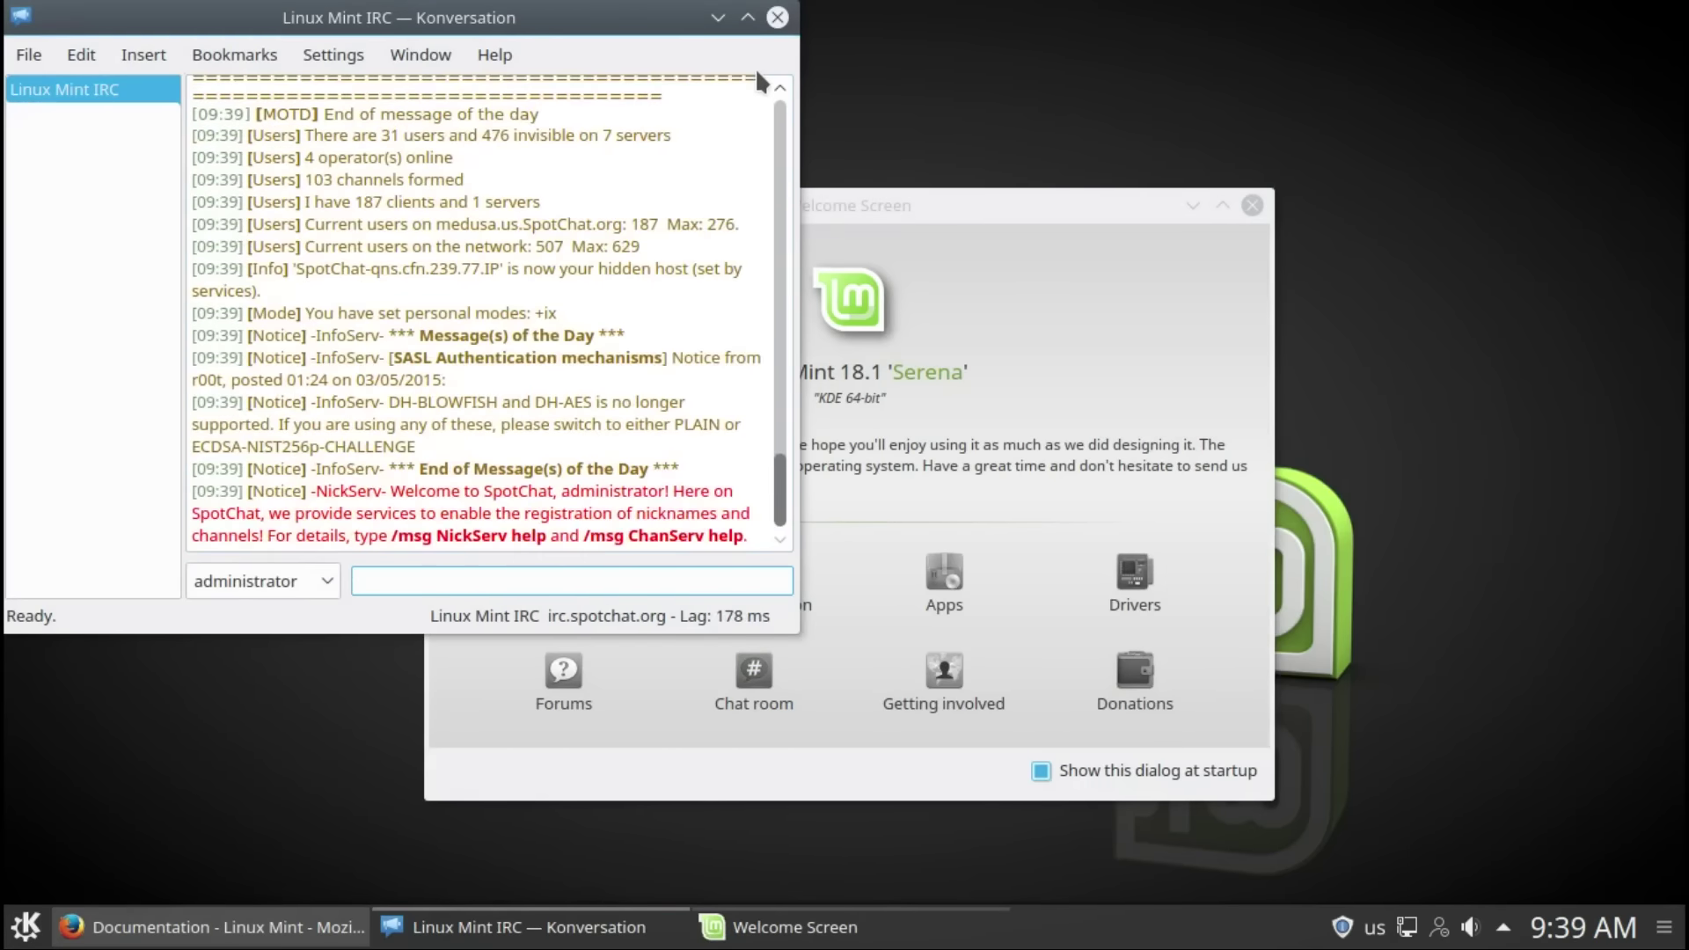
pyautogui.click(777, 18)
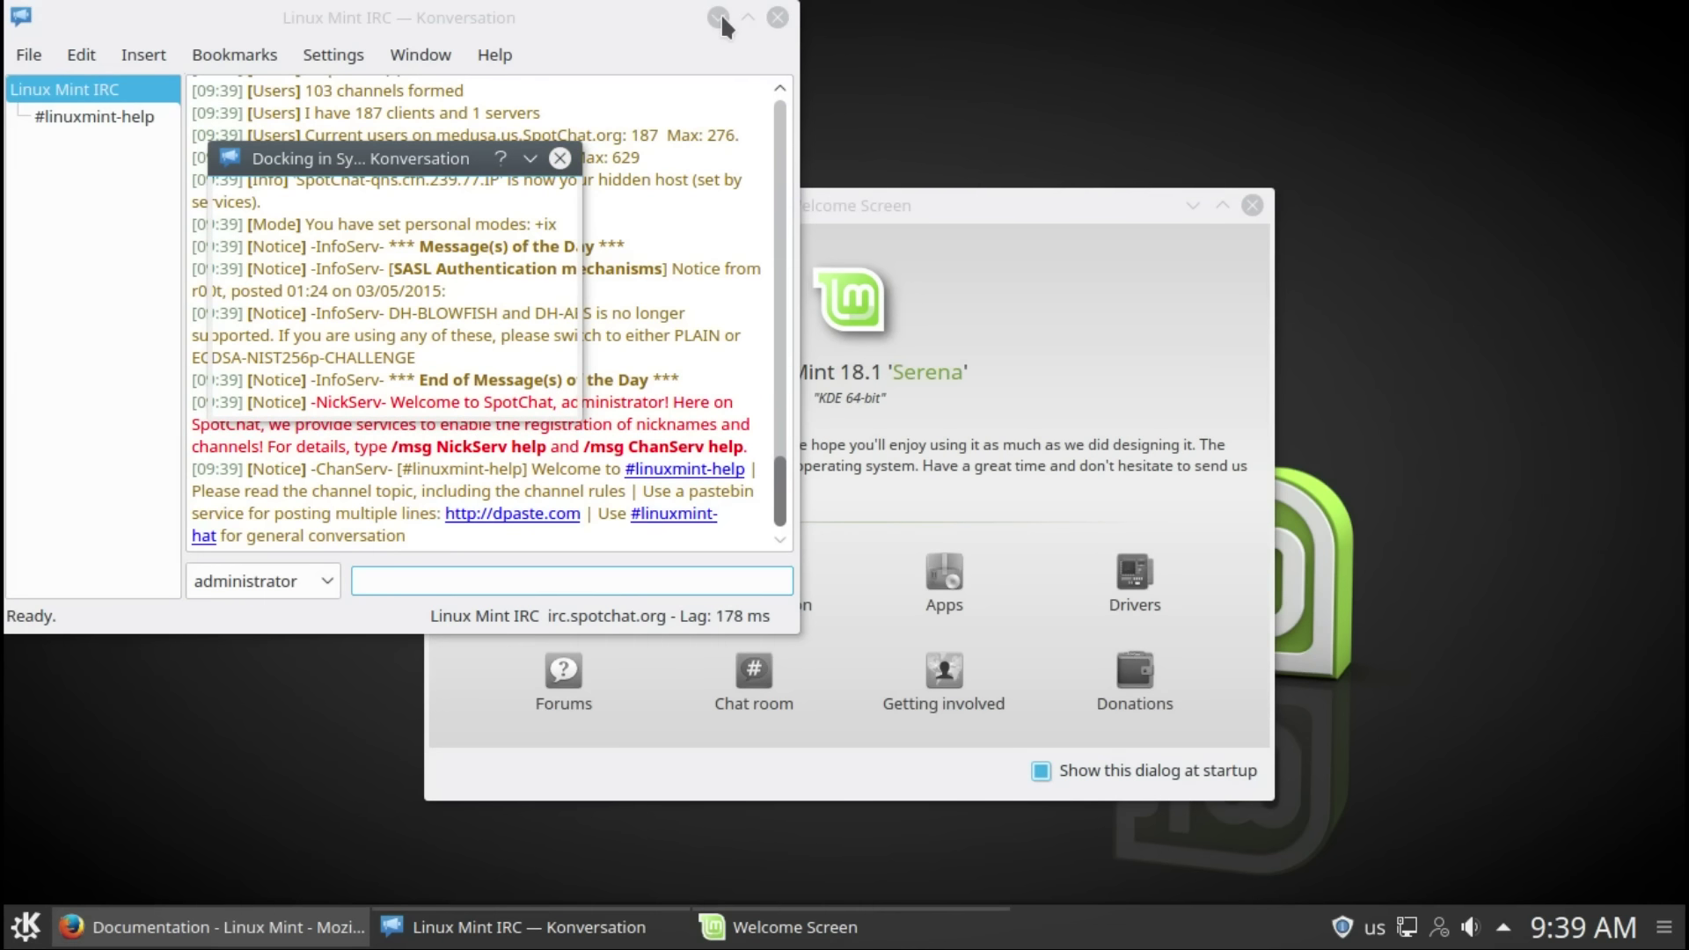
pyautogui.click(559, 158)
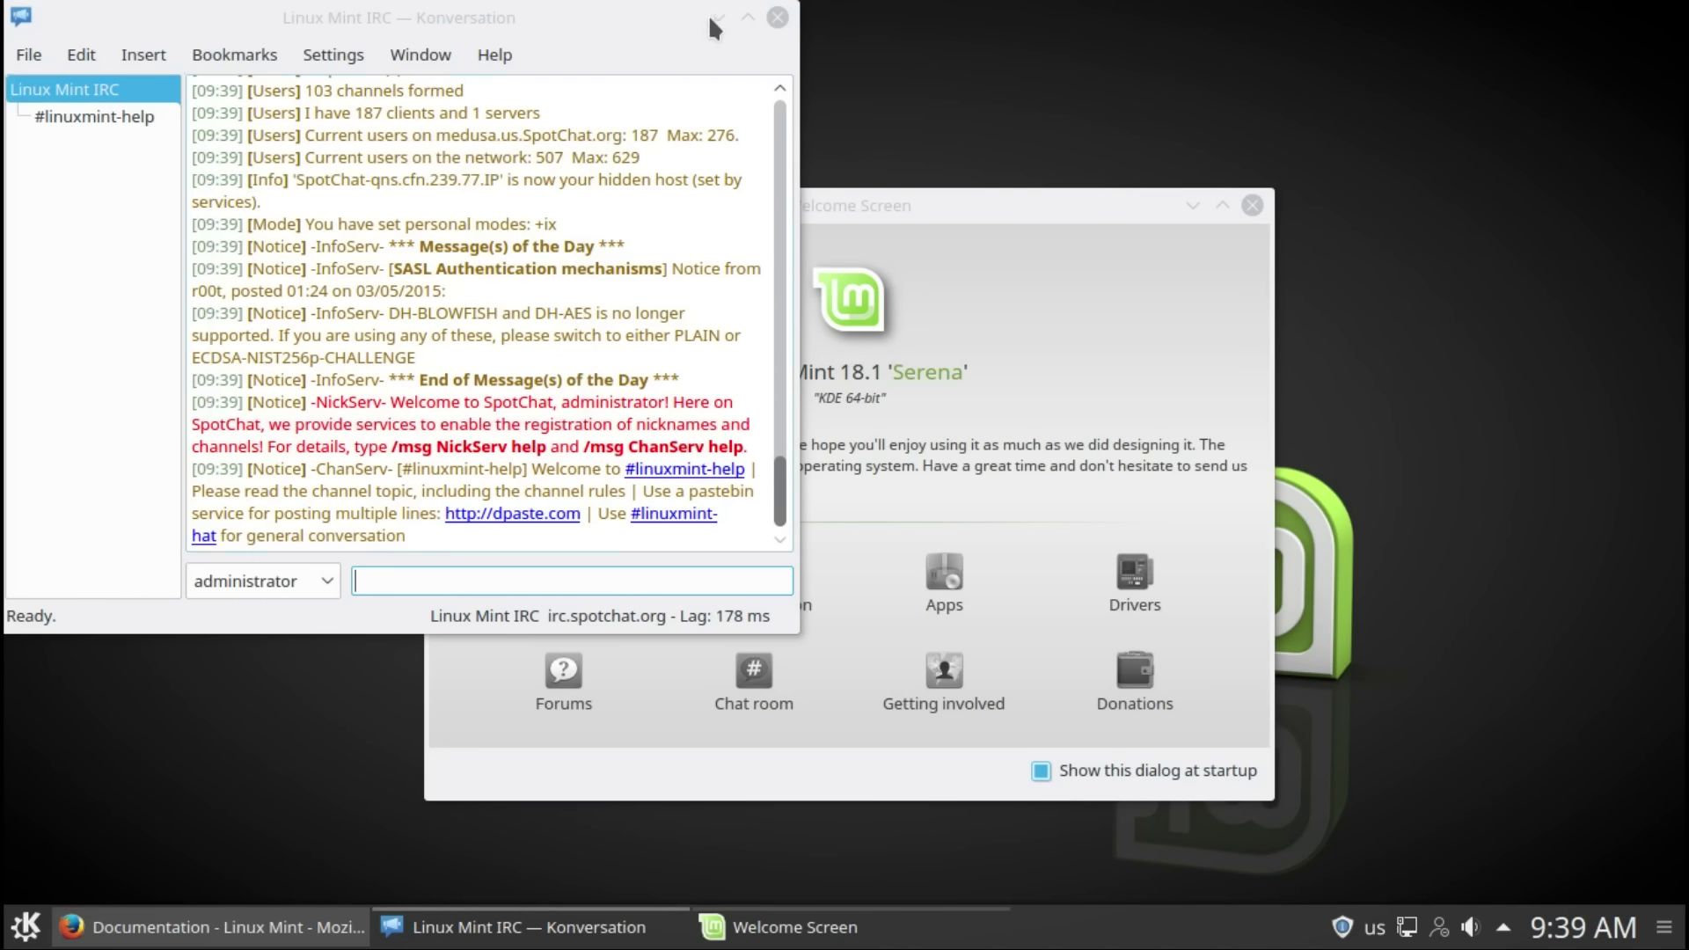
pyautogui.click(778, 16)
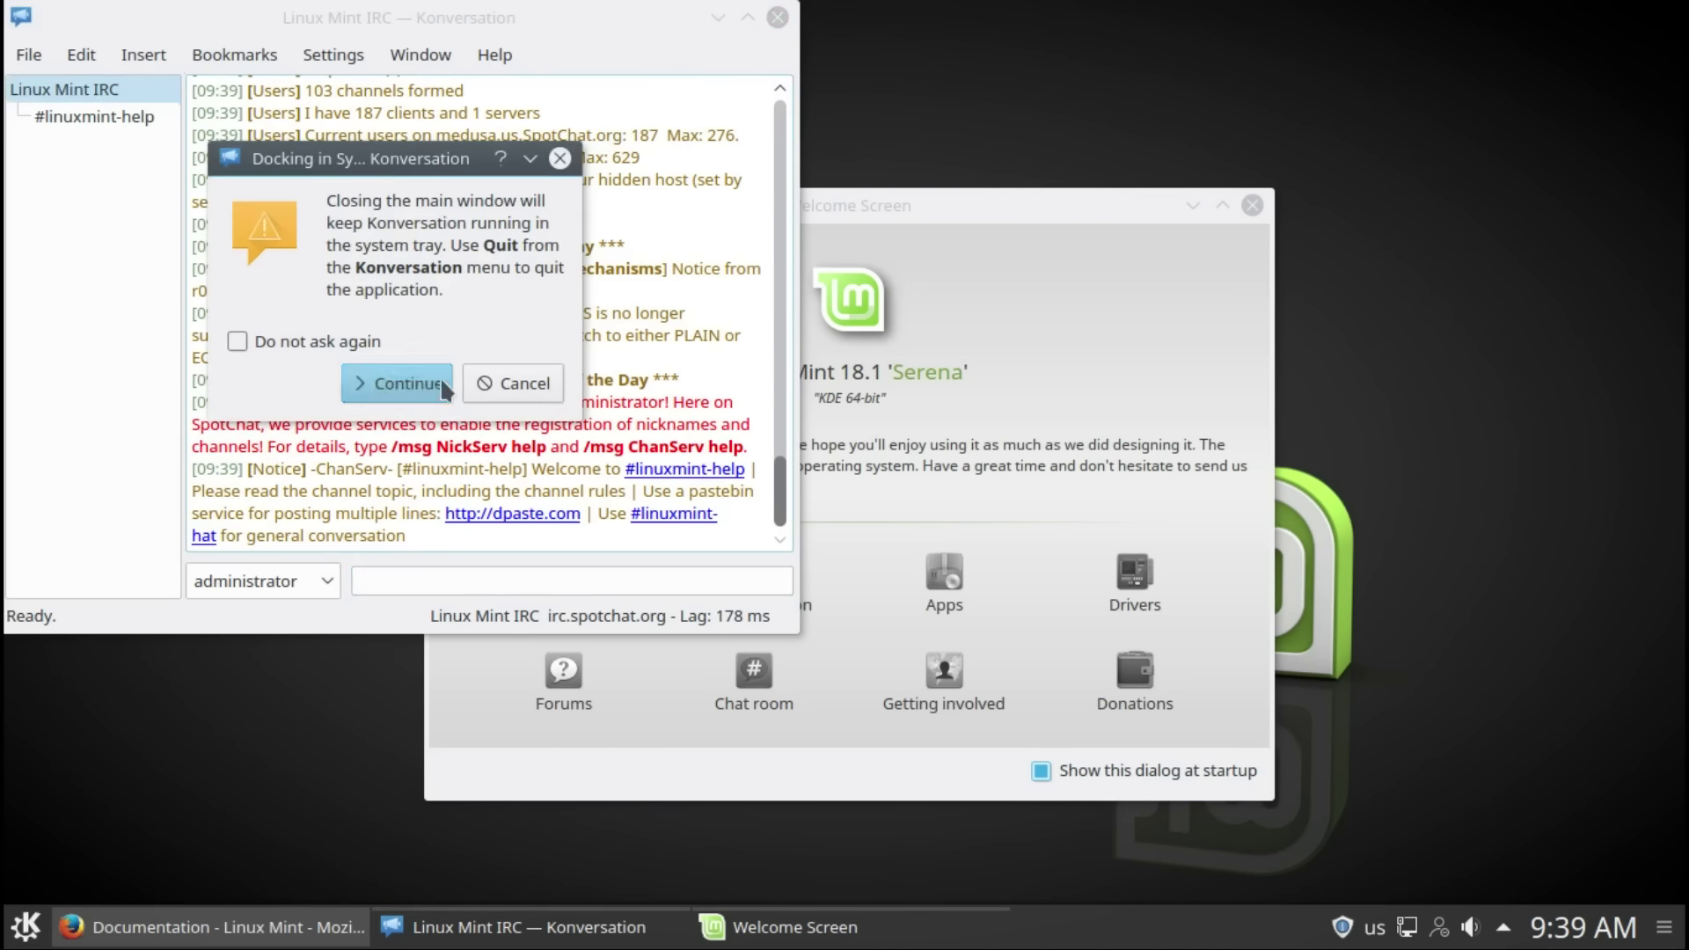
pyautogui.click(335, 343)
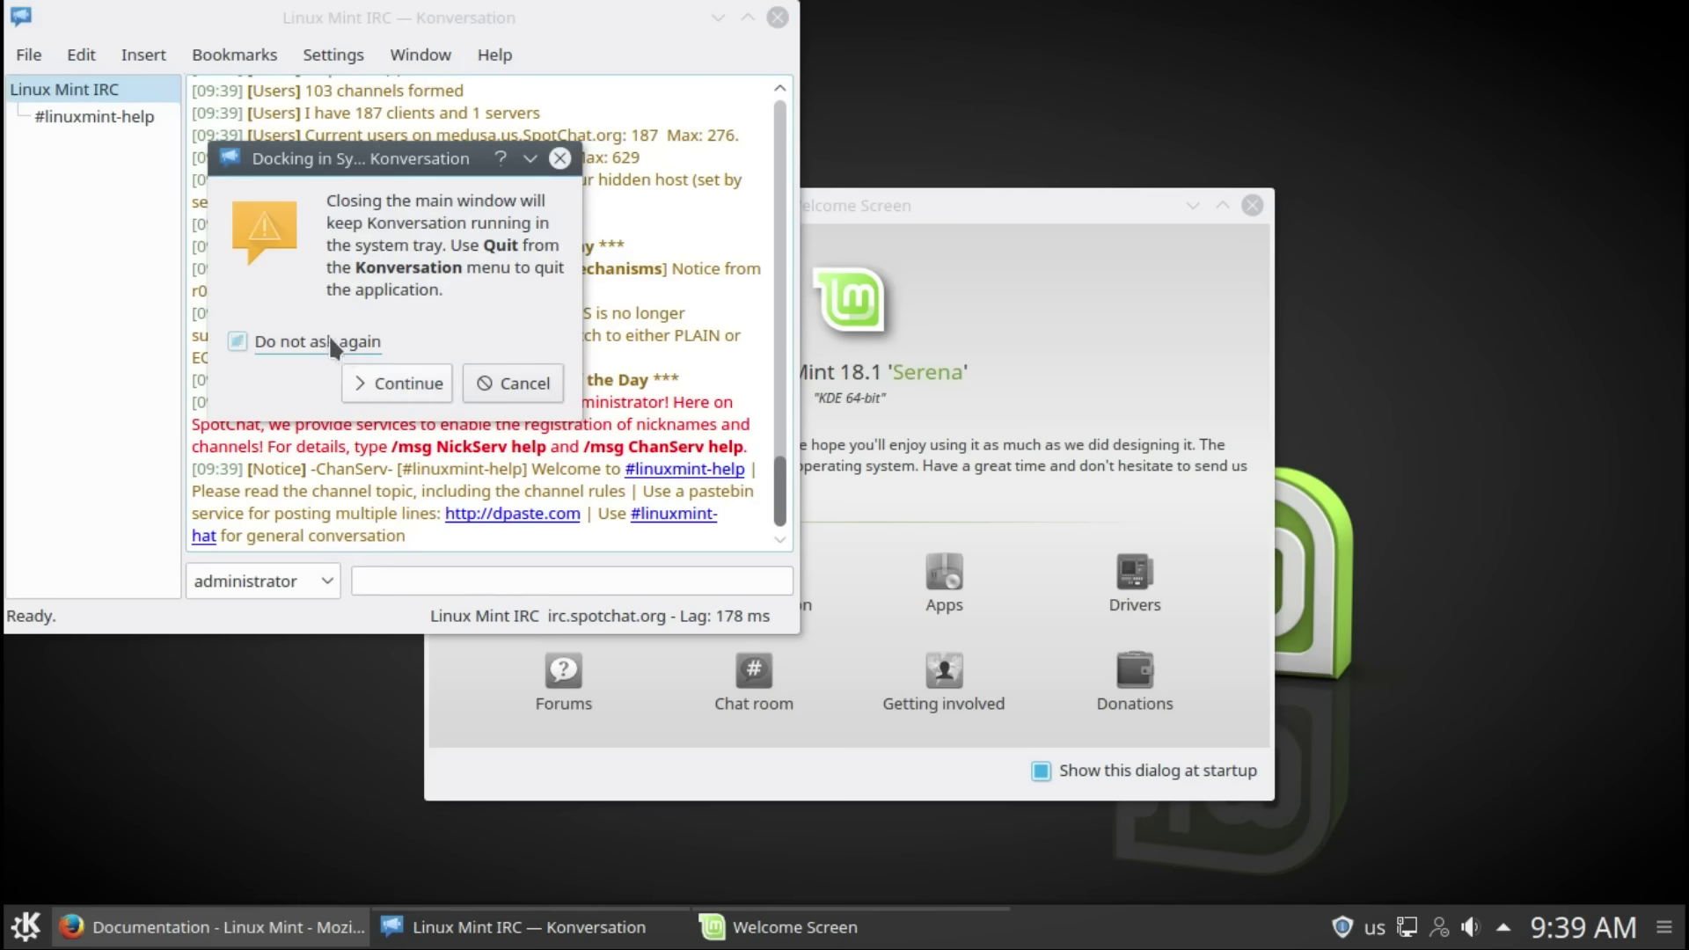
pyautogui.click(422, 378)
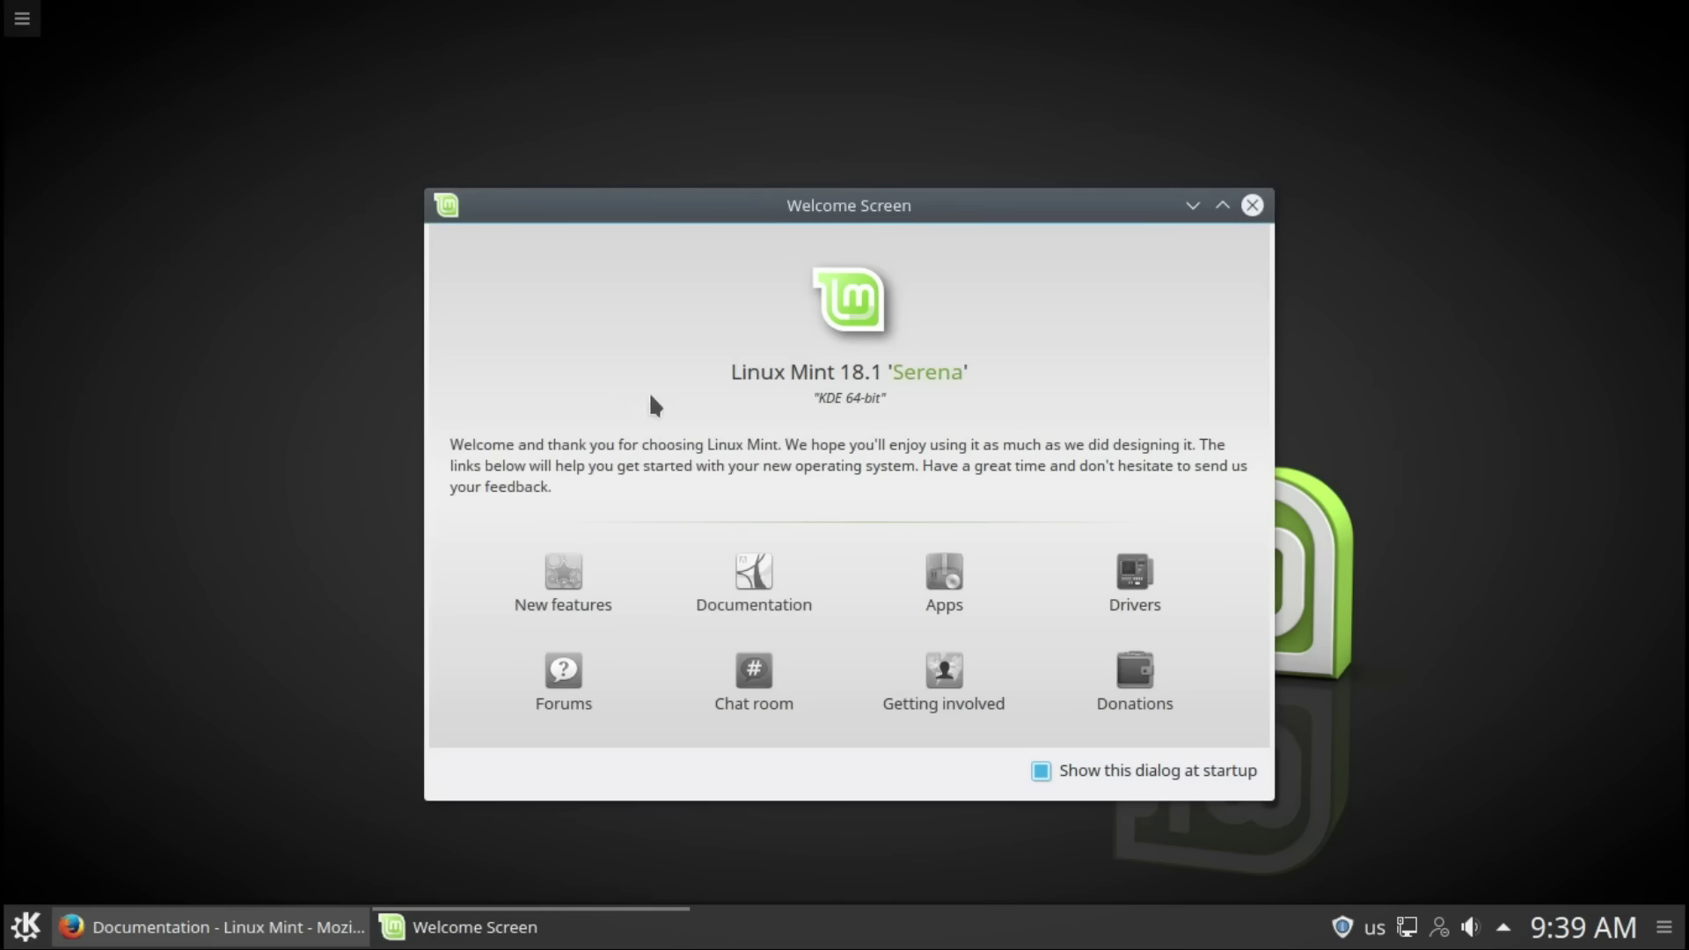
# Step: Launch Software Manager from the Welcome Screen, authenticating with the administrator password
pyautogui.click(947, 584)
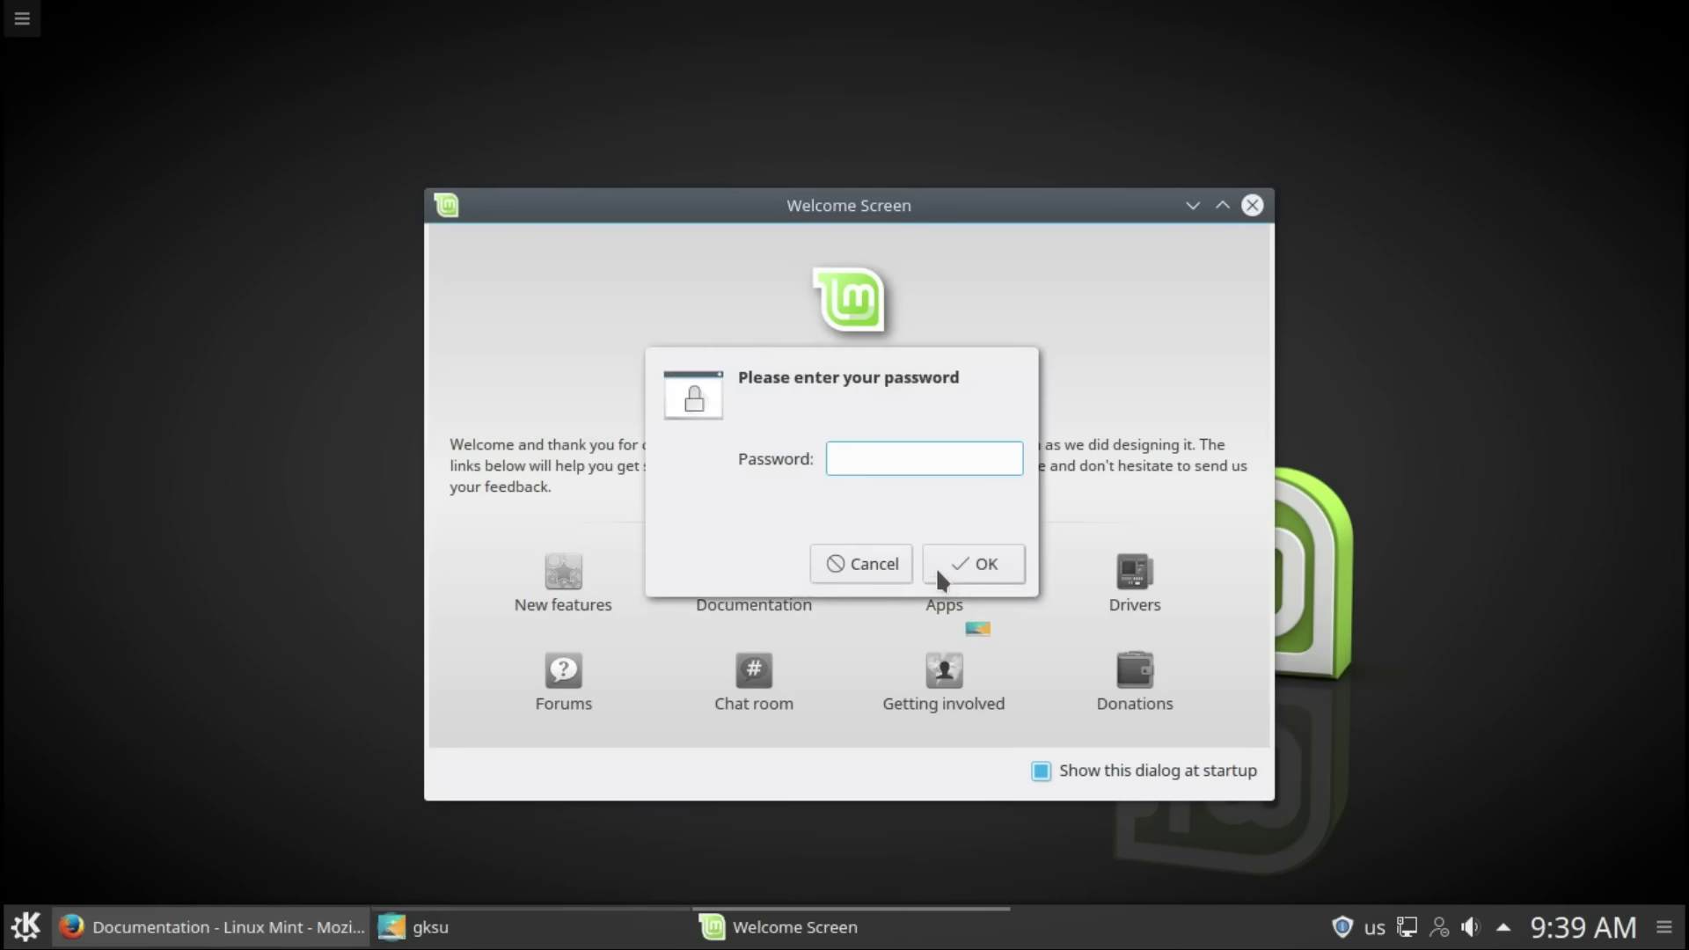
pyautogui.write('*******')
pyautogui.press('Return')
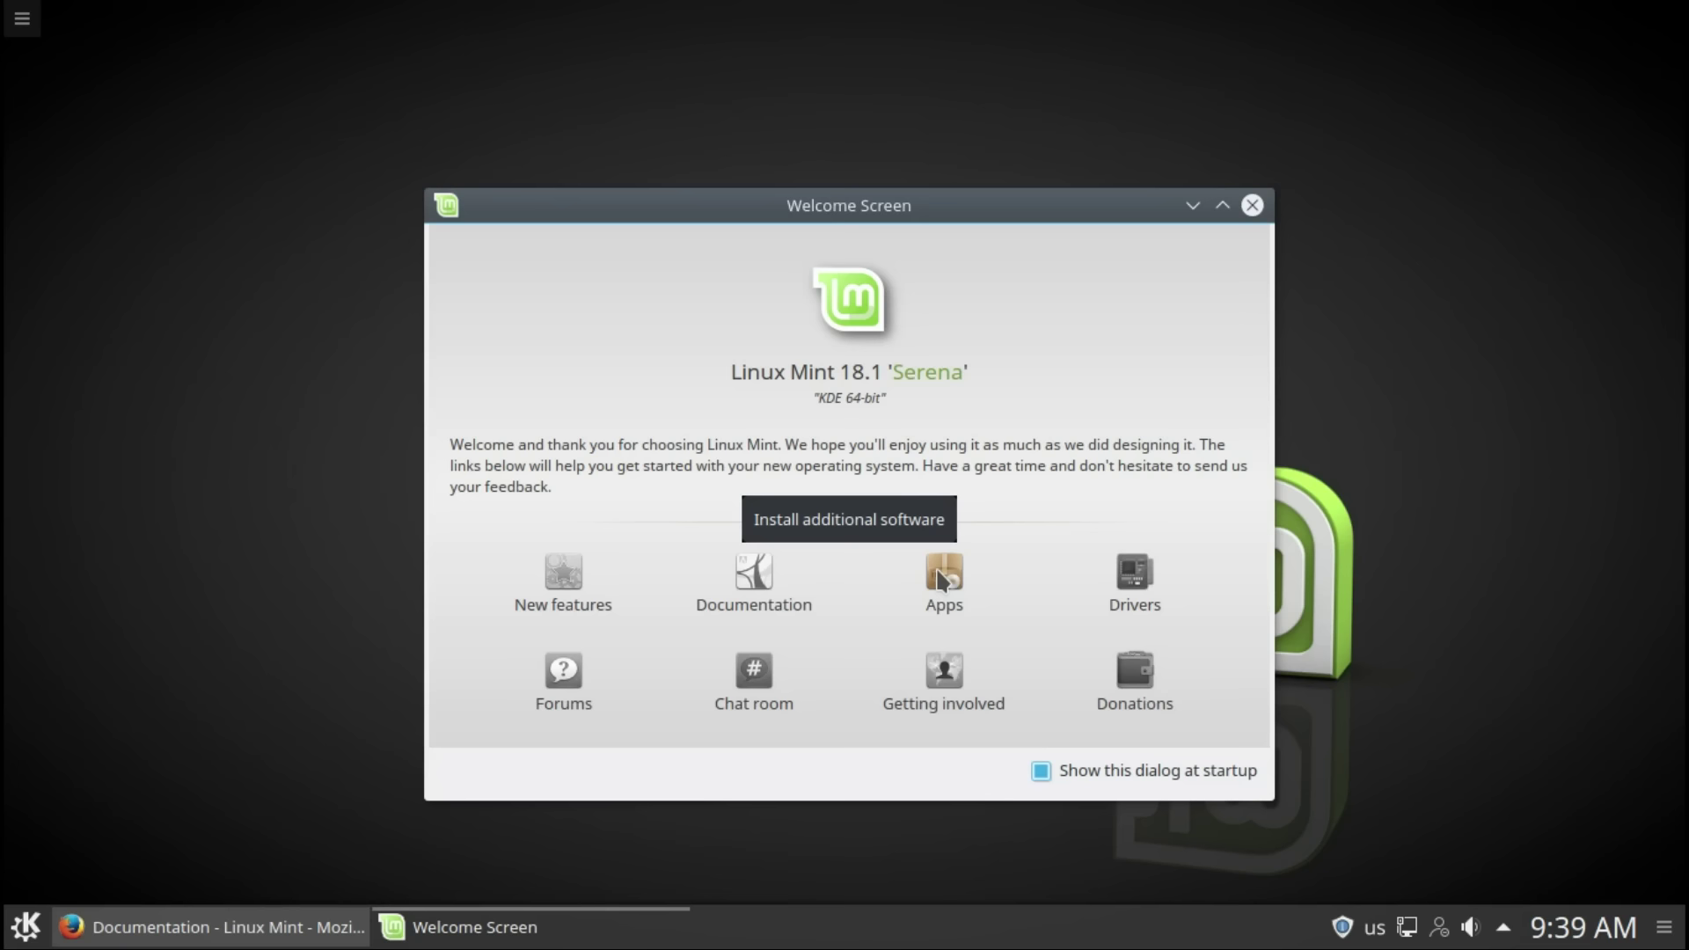
pyautogui.click(939, 574)
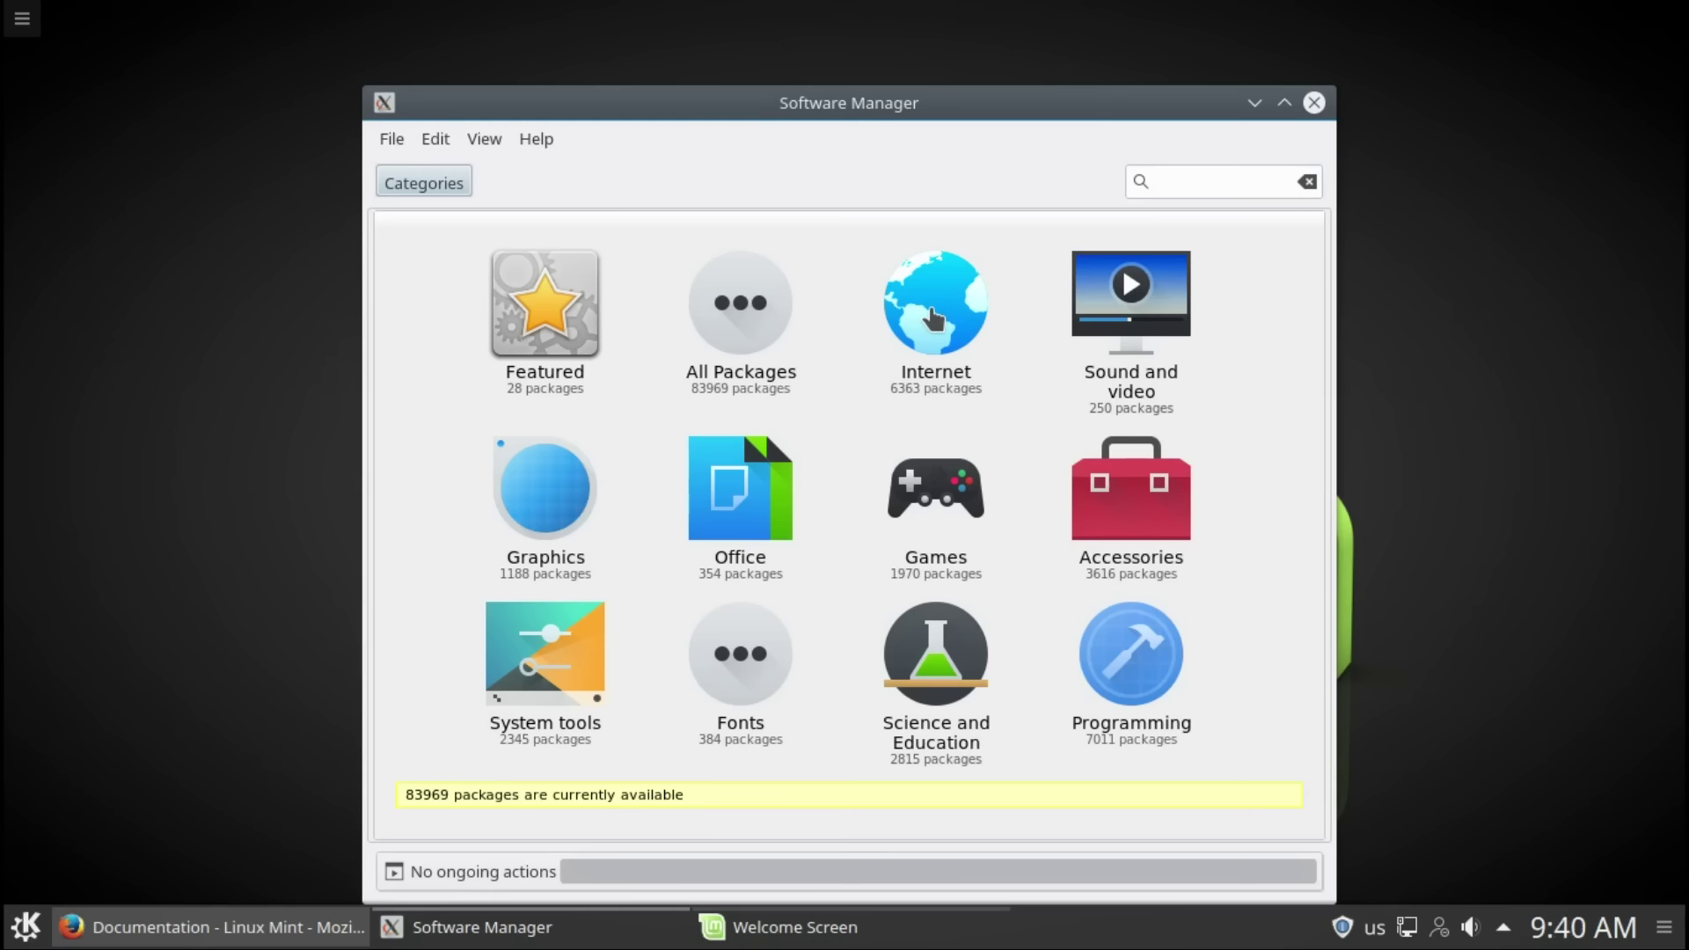
# Step: View Thunderbird's details under Internet, search for 'steam', then close Software Manager
pyautogui.click(932, 318)
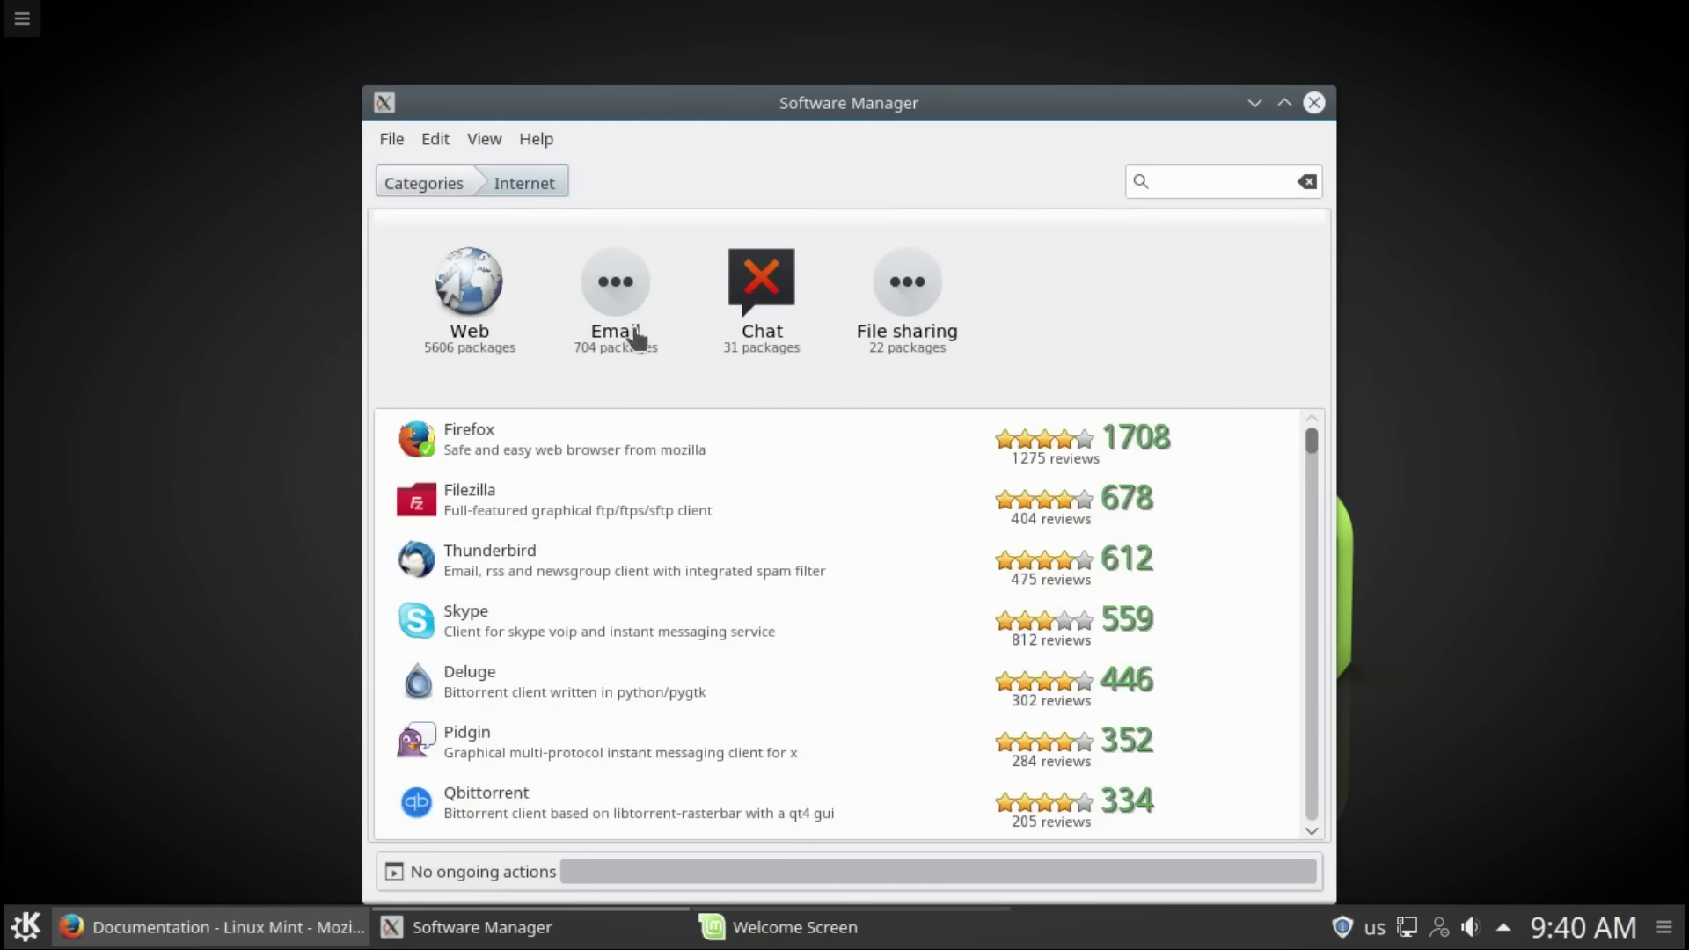
pyautogui.click(709, 568)
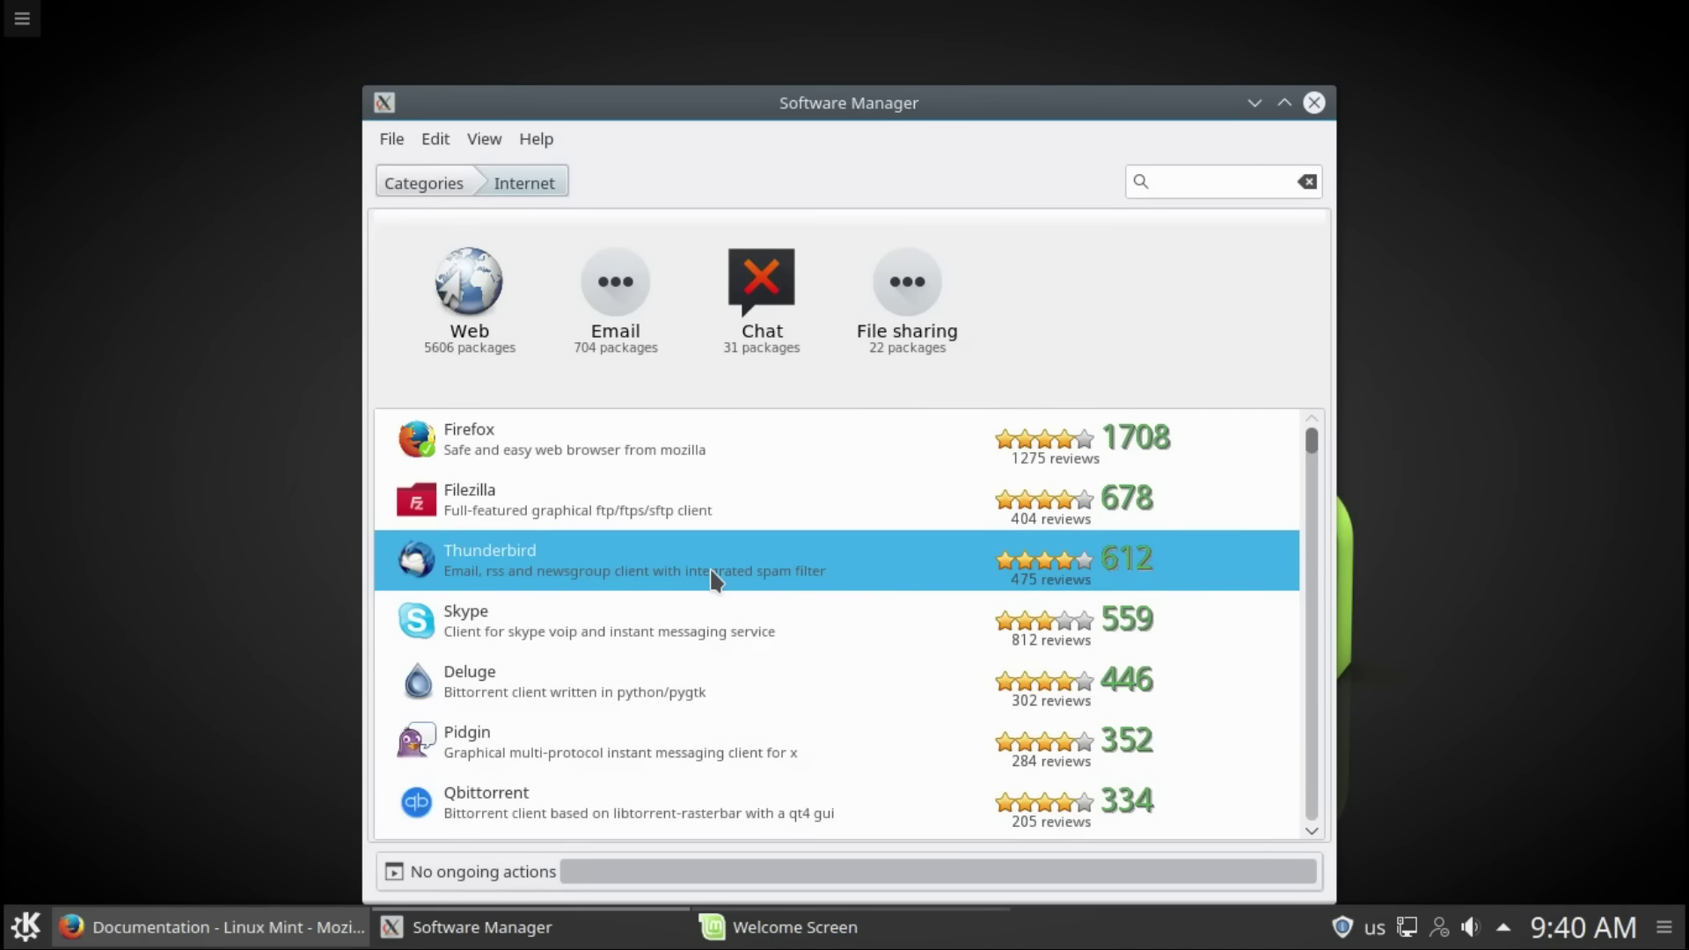
pyautogui.click(711, 572)
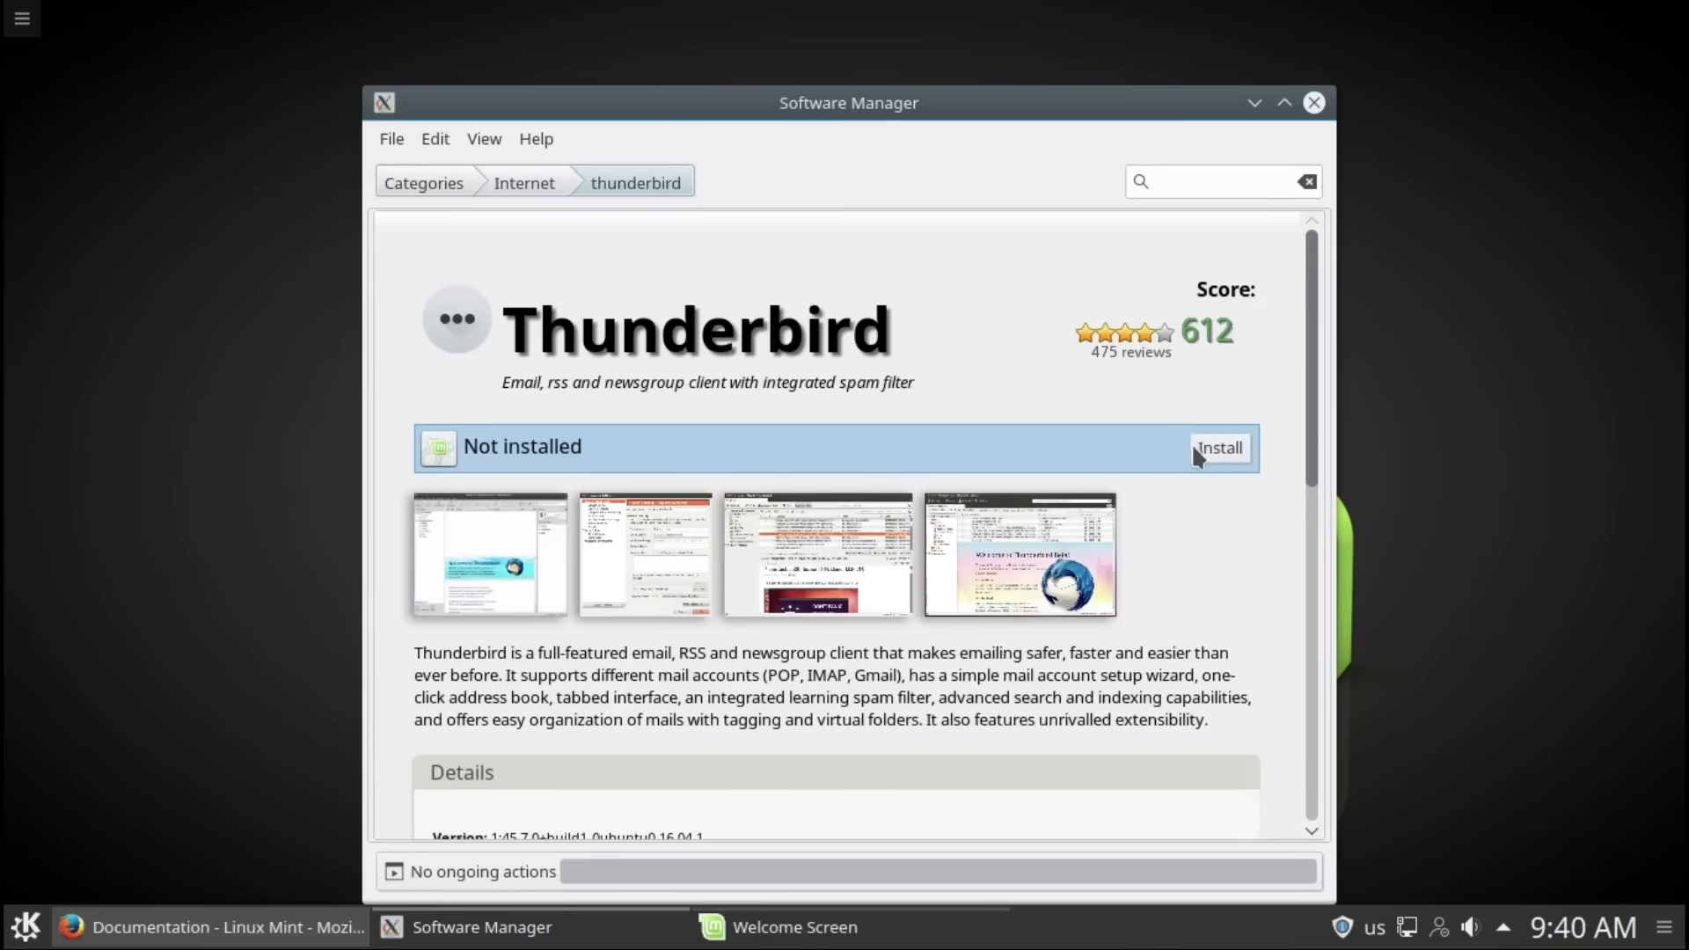
pyautogui.click(398, 186)
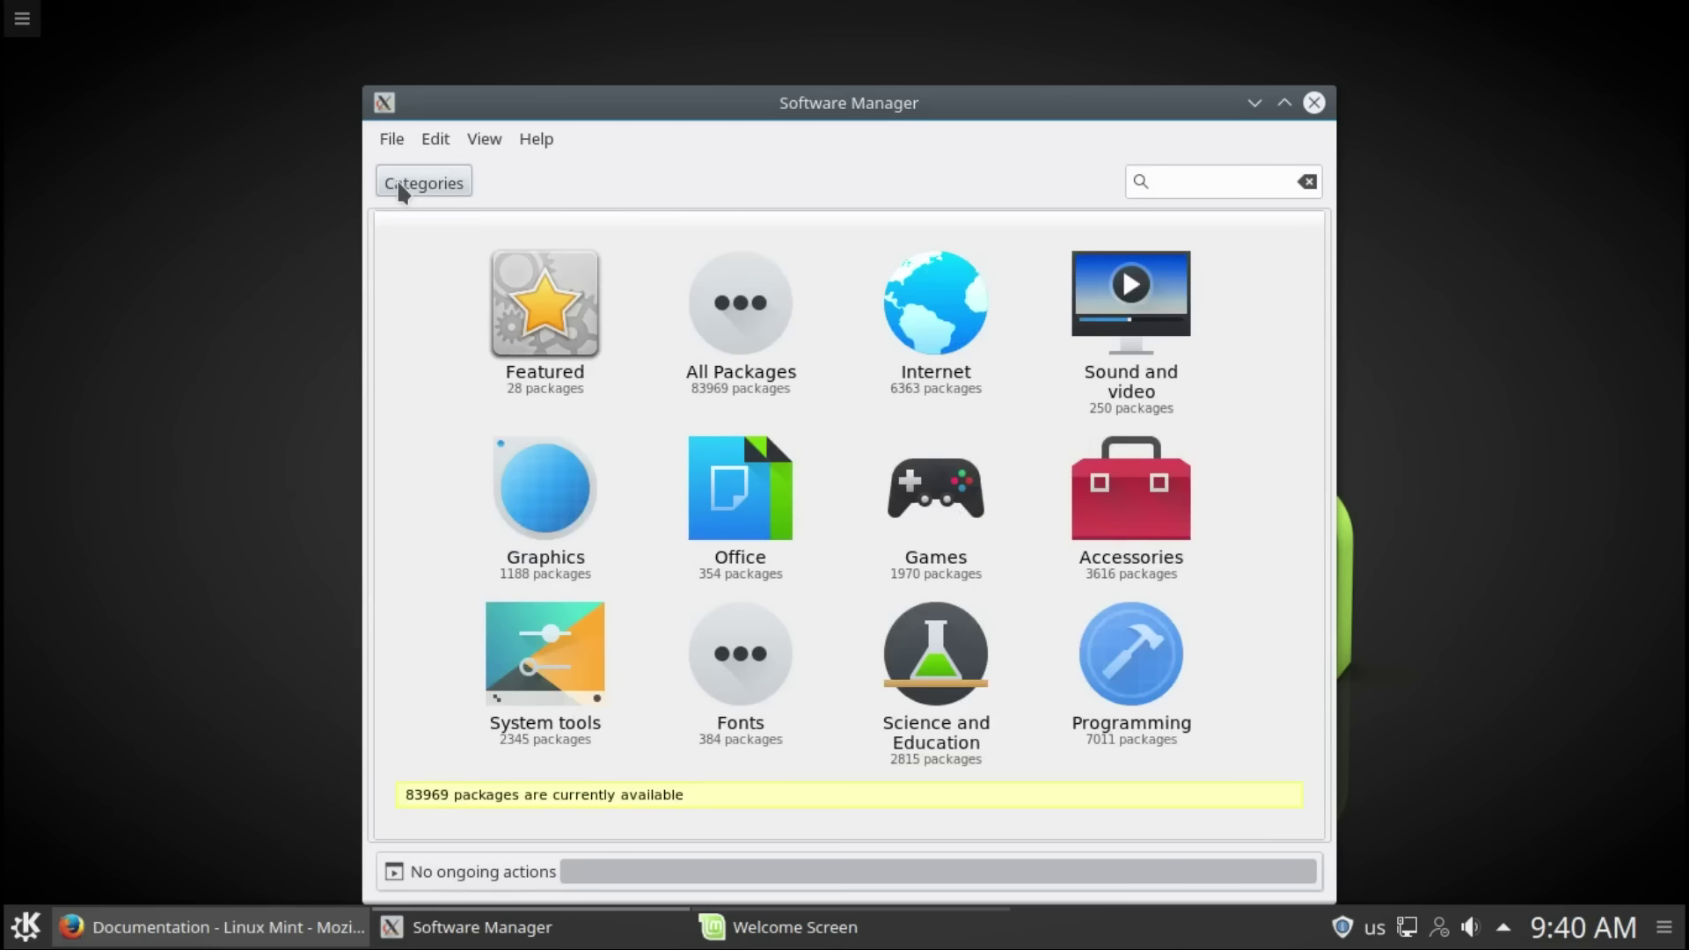
pyautogui.click(1179, 178)
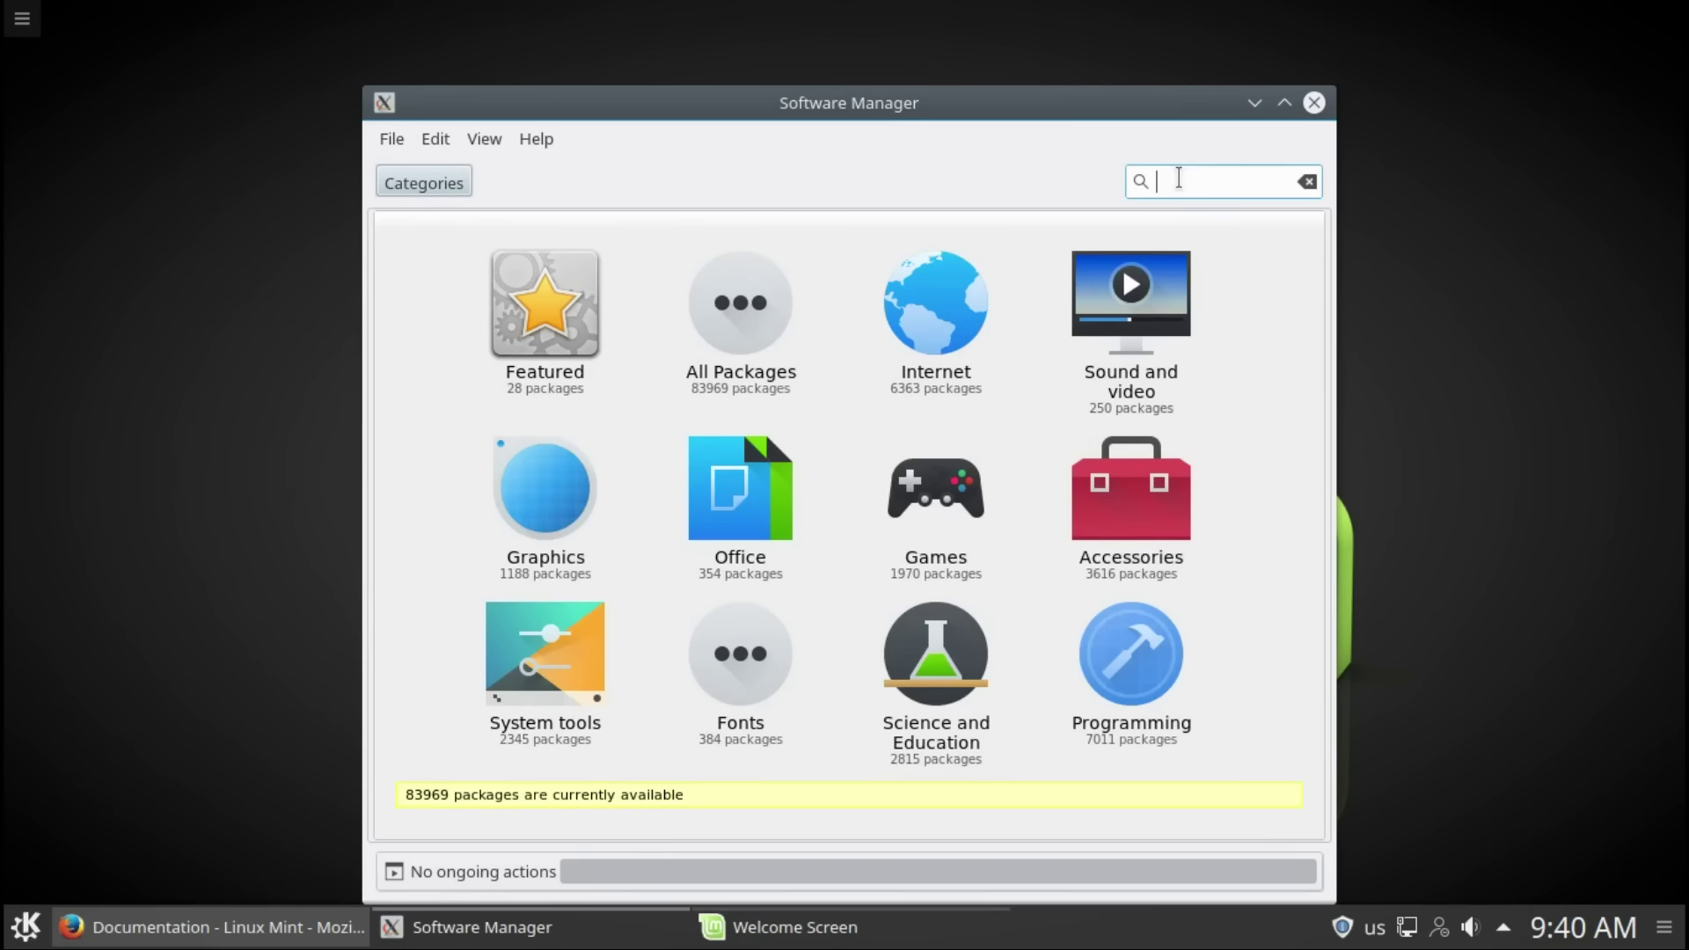
pyautogui.write('steam')
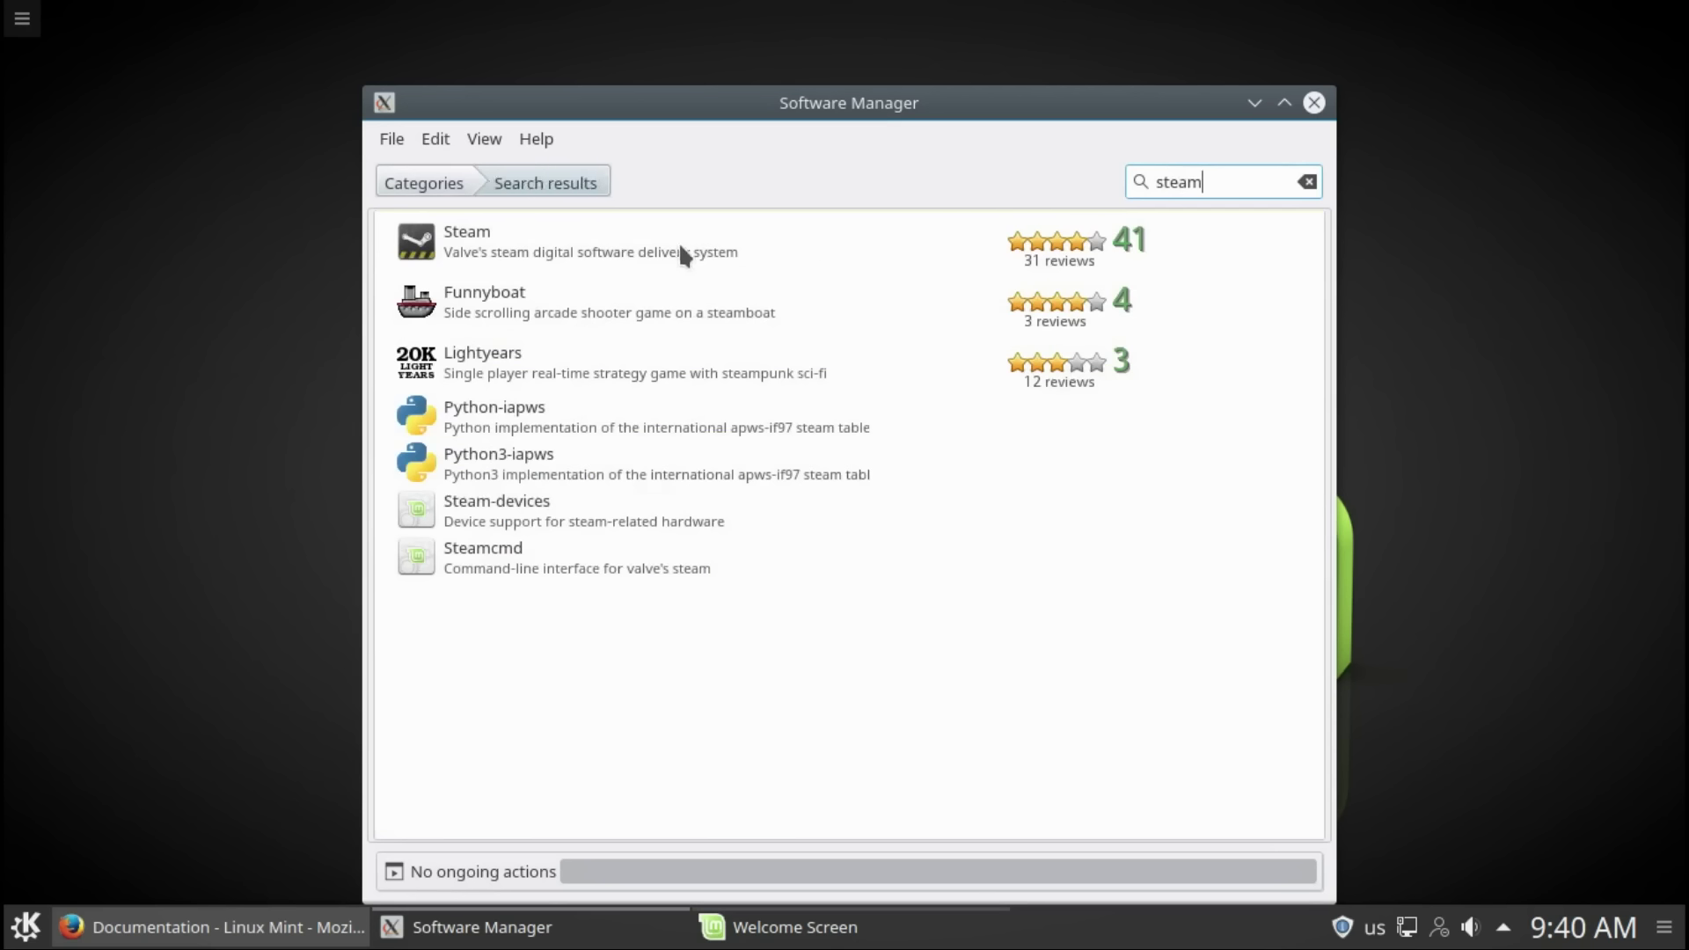
pyautogui.click(1315, 102)
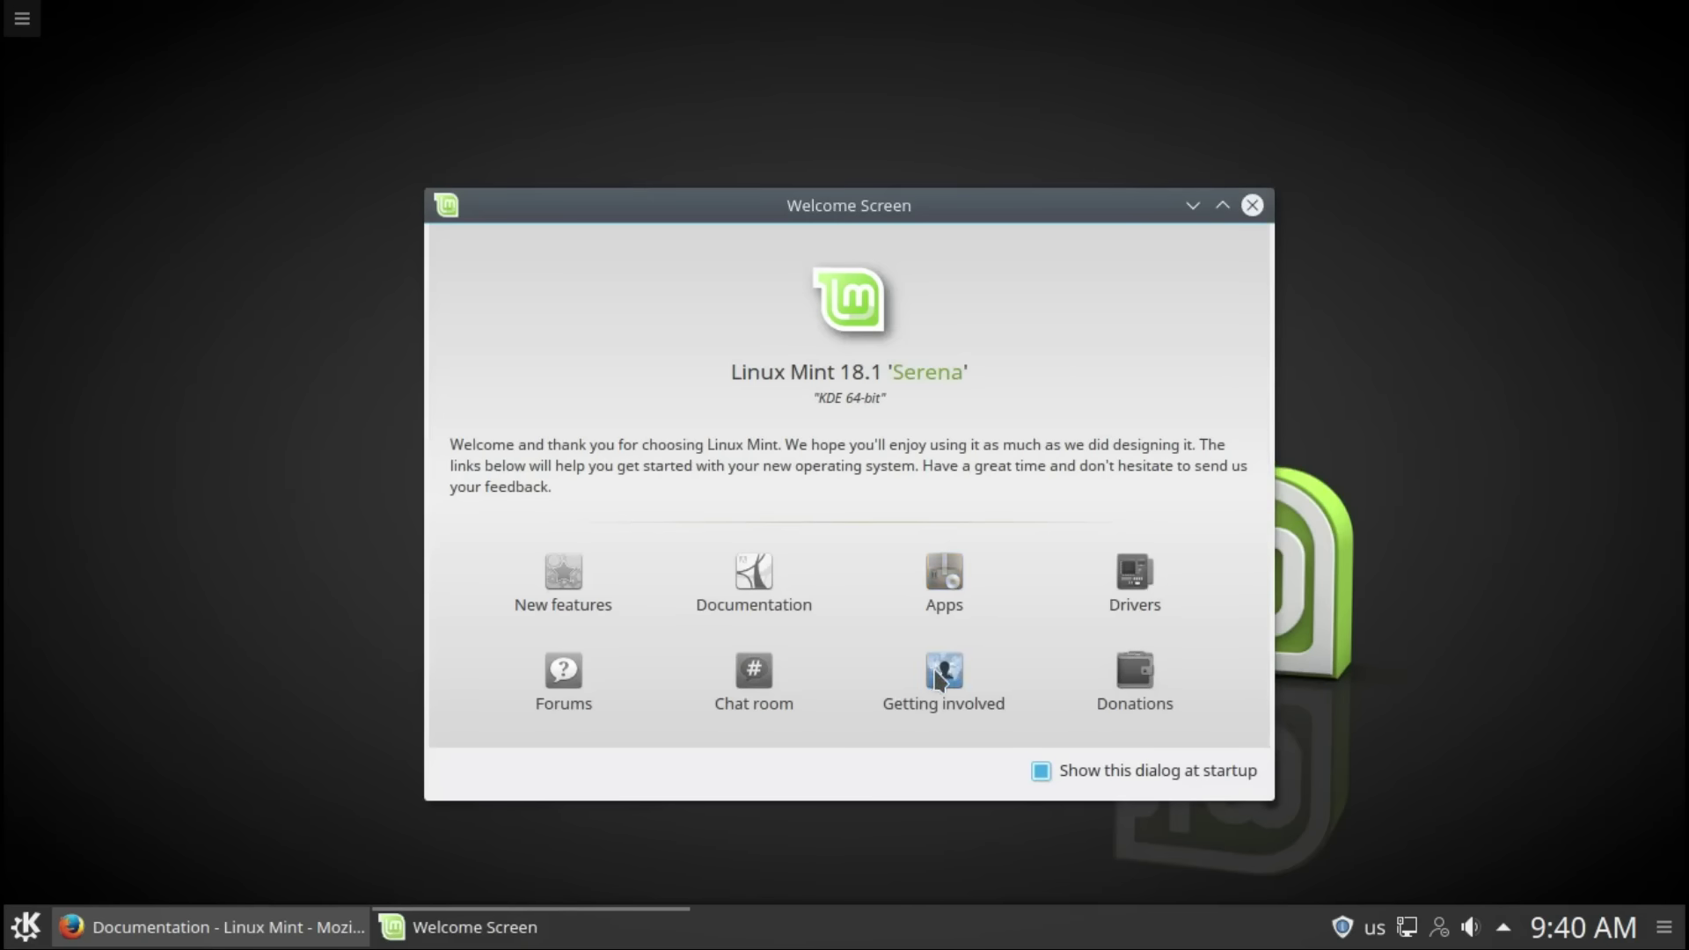
# Step: Read the Get Involved page down to its Code section, then minimize Firefox
pyautogui.click(938, 676)
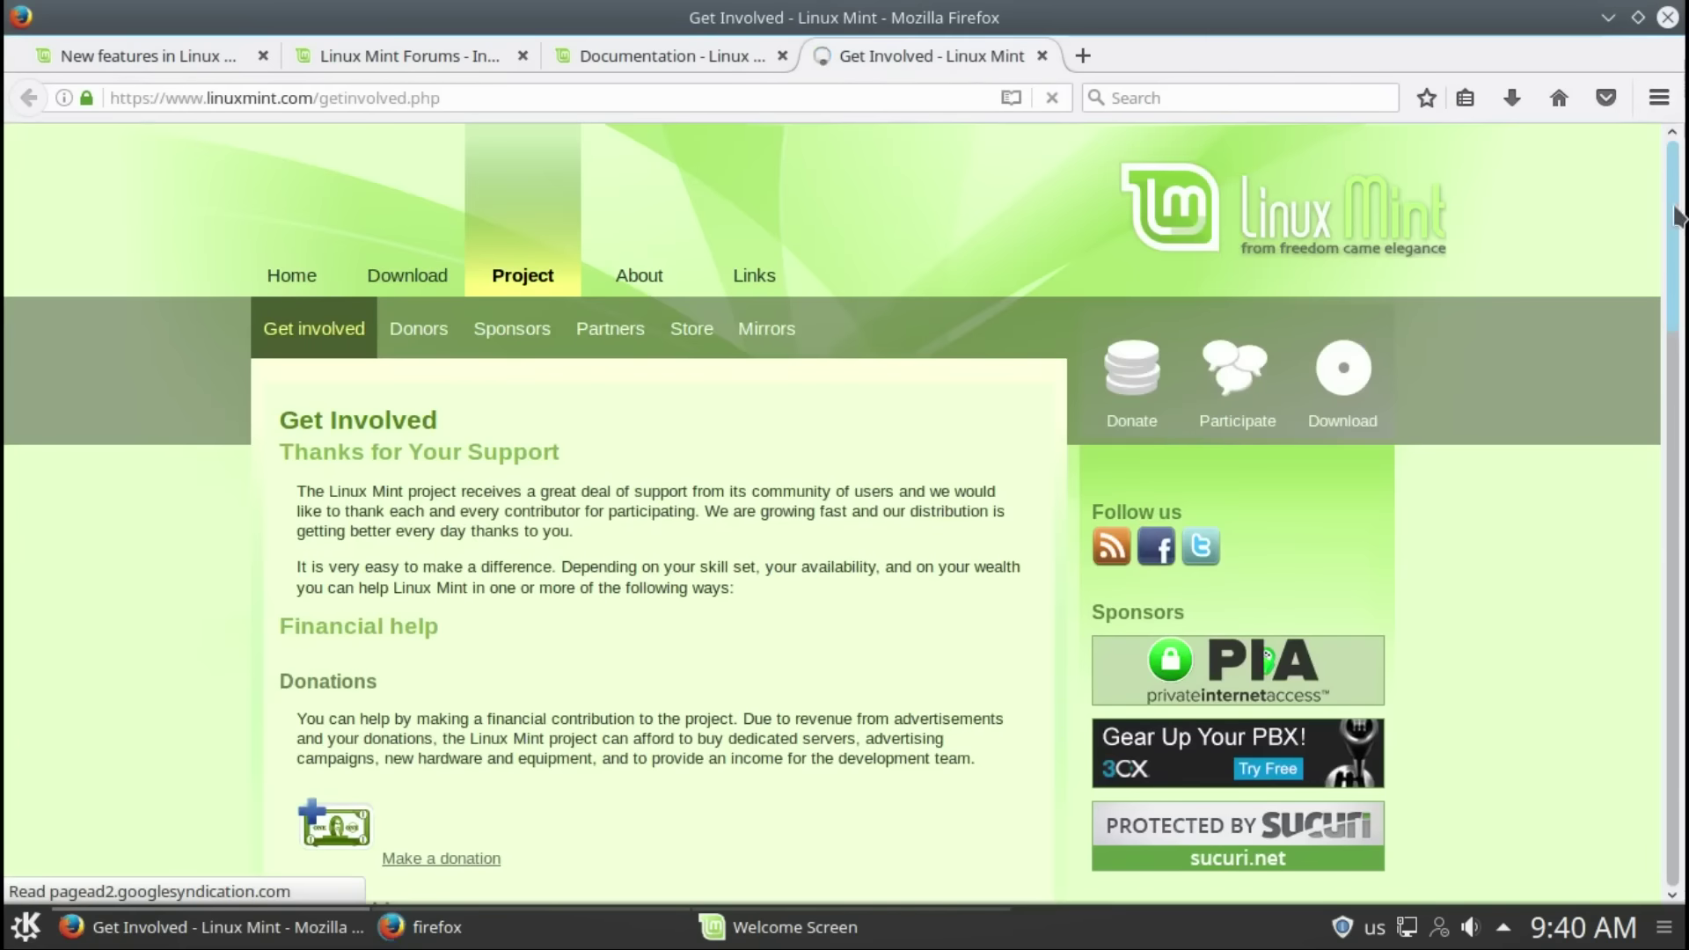
pyautogui.scroll(-10, 1681, 286)
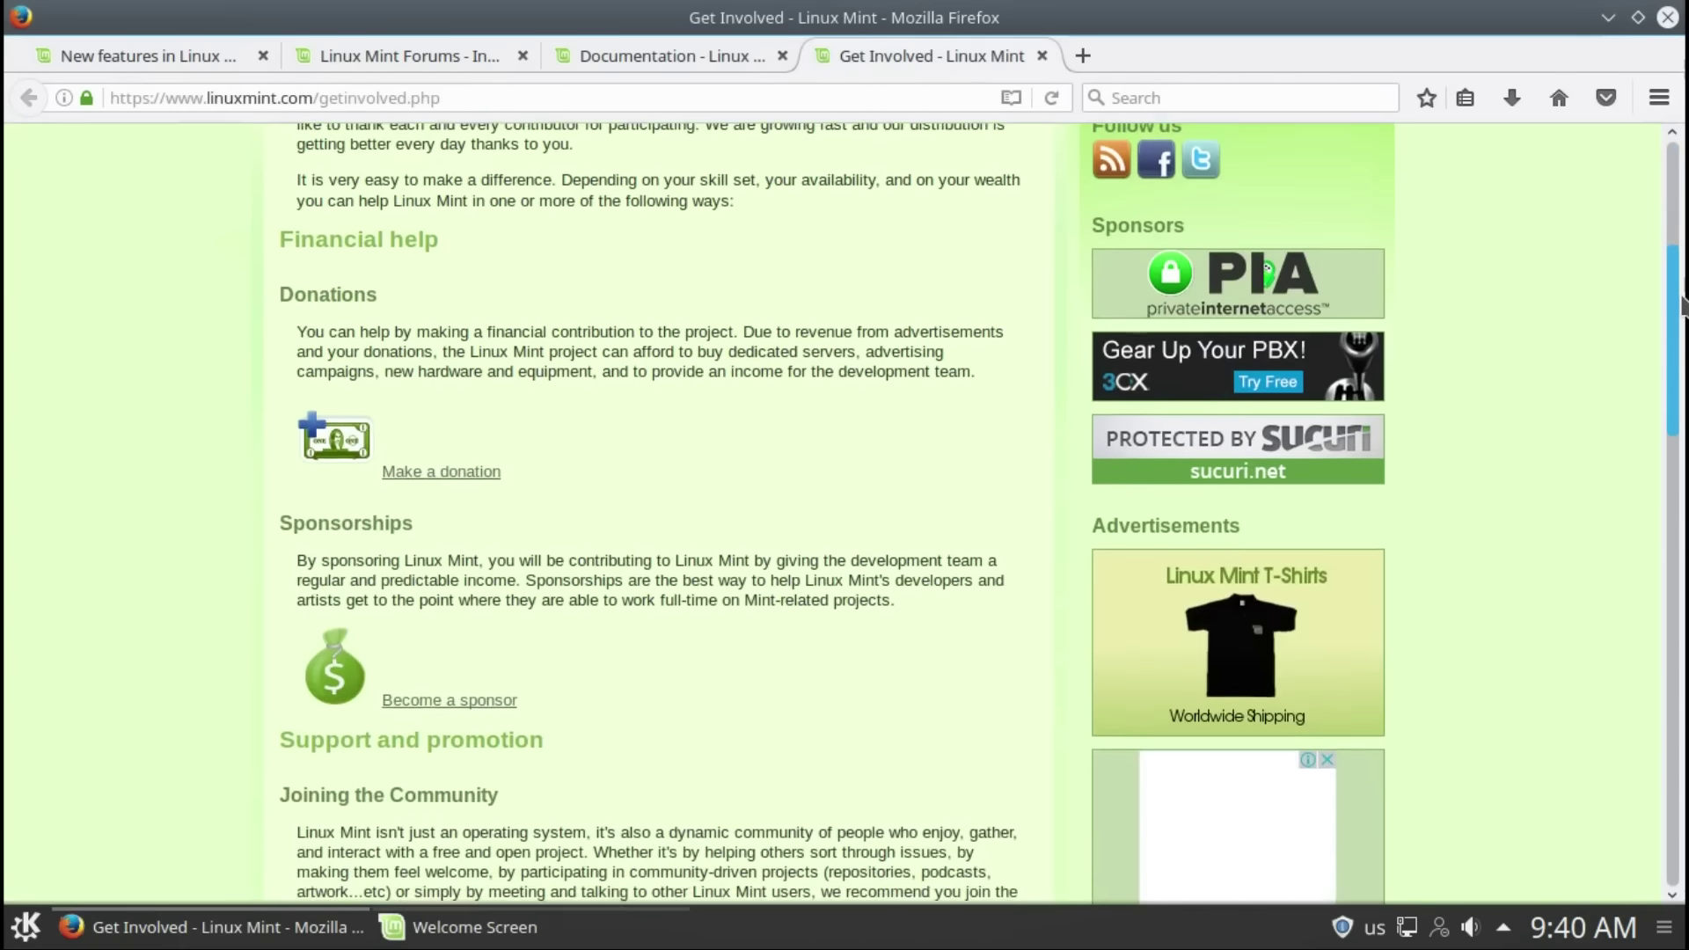
pyautogui.moveTo(1682, 379); pyautogui.dragTo(1687, 828)
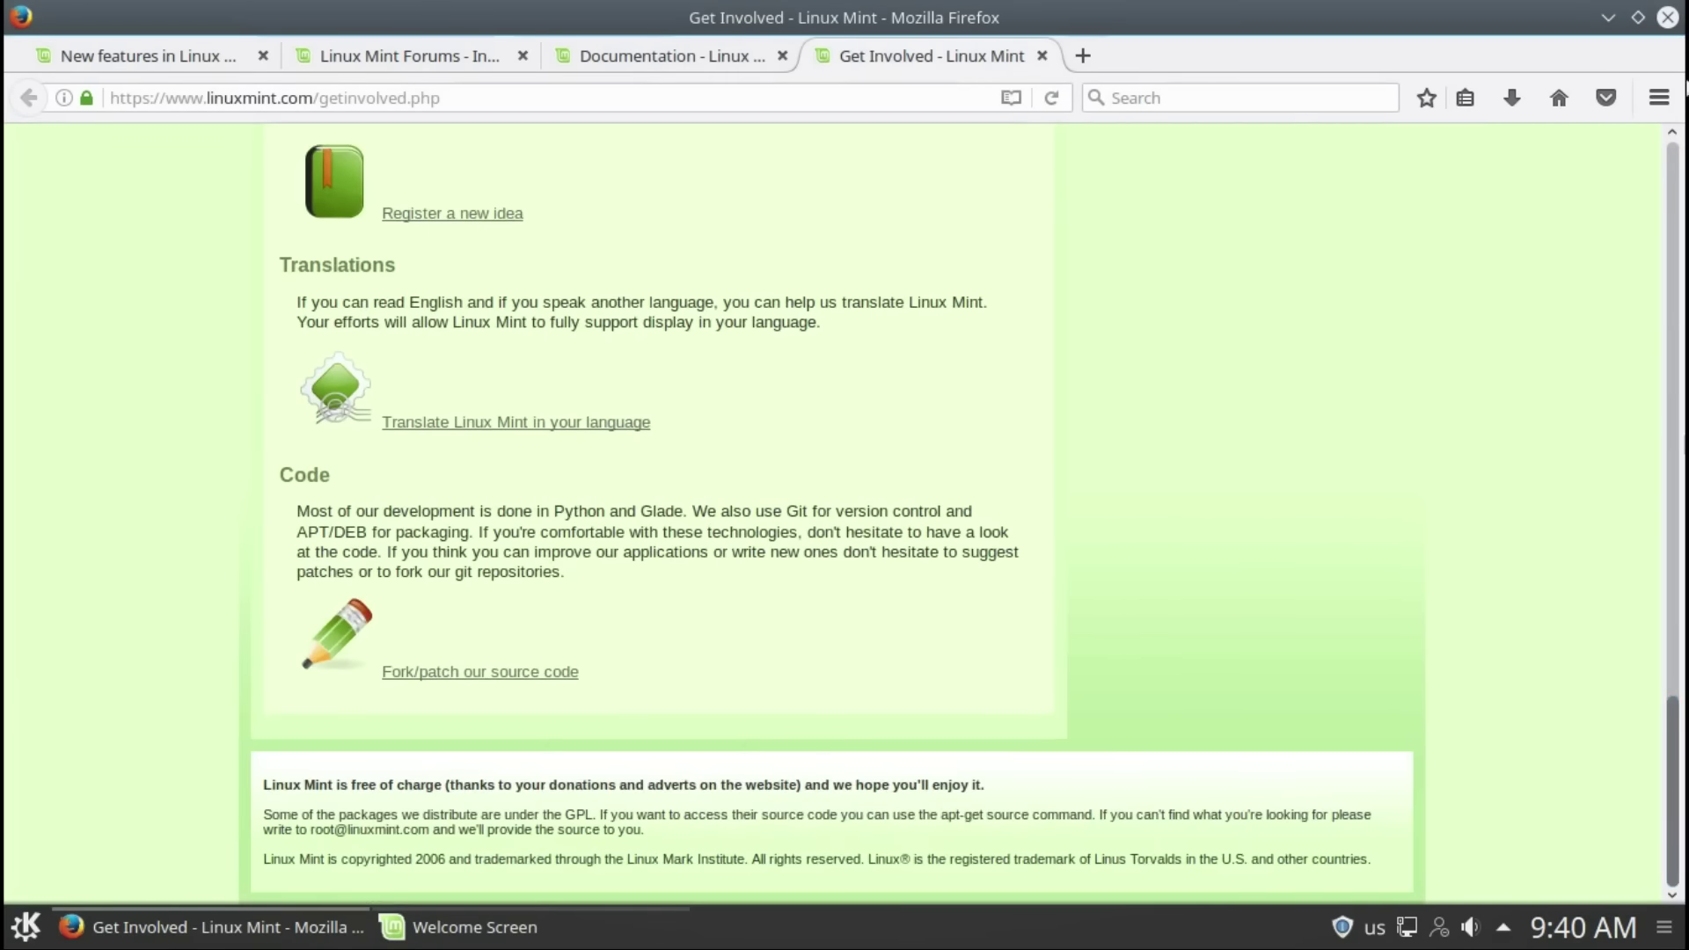
pyautogui.click(1609, 18)
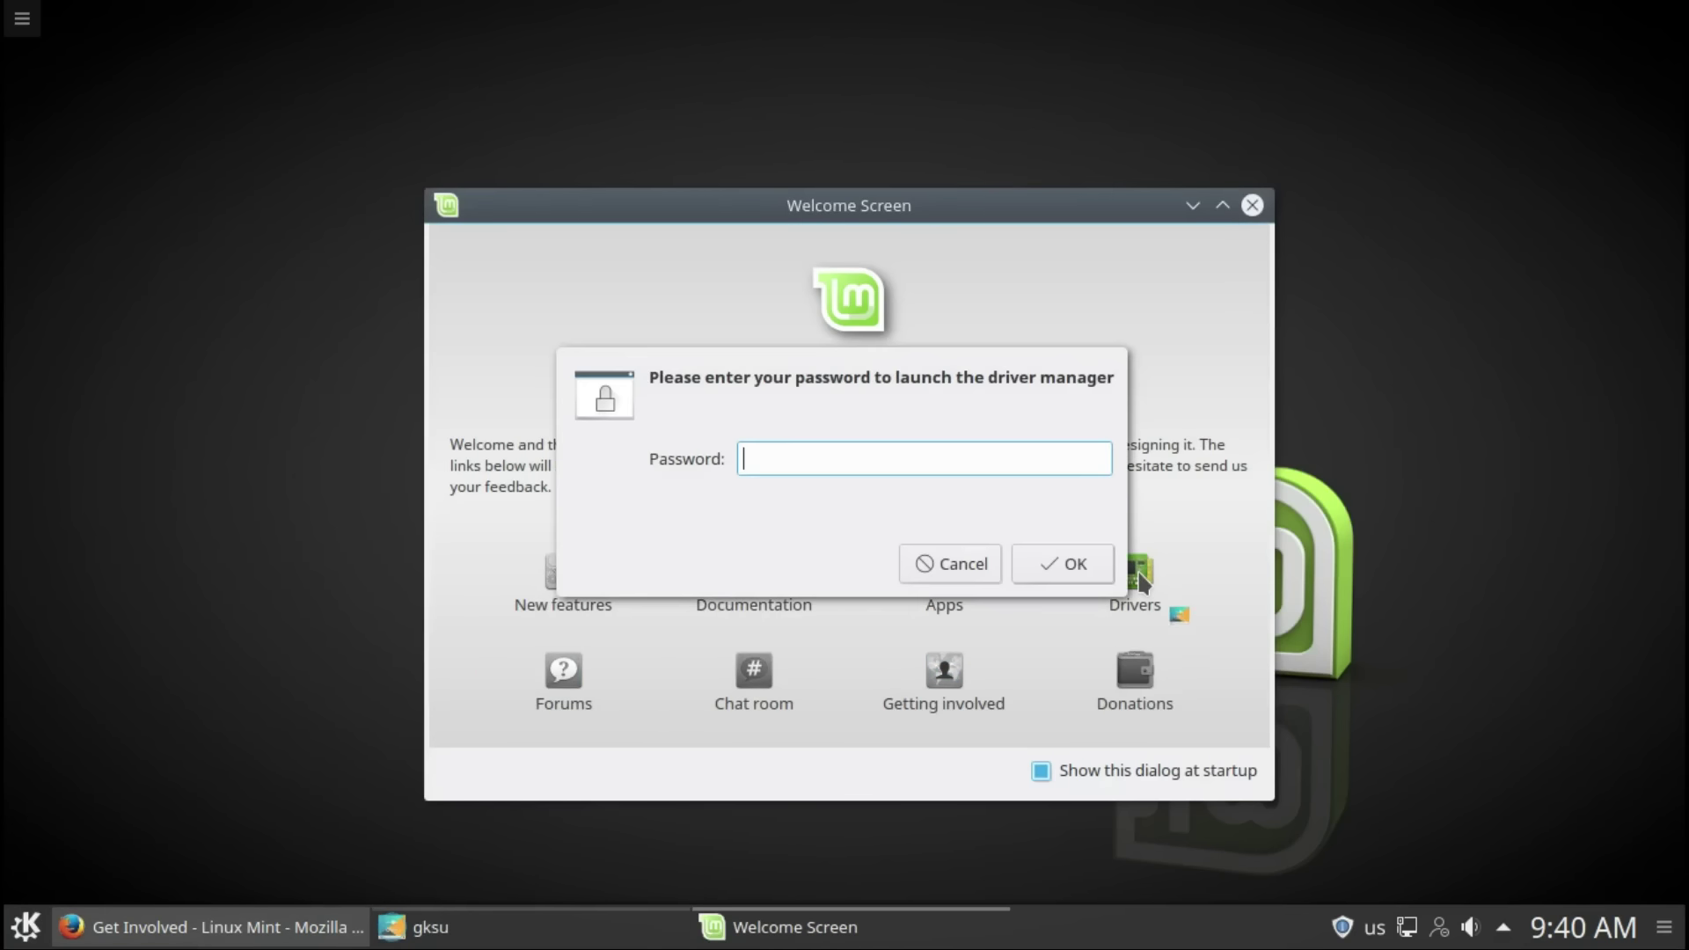
# Step: Authenticate, review the VirtualBox guest drivers and intel-microcode option, and close Driver Manager unapplied
pyautogui.write('*******')
pyautogui.press('Return')
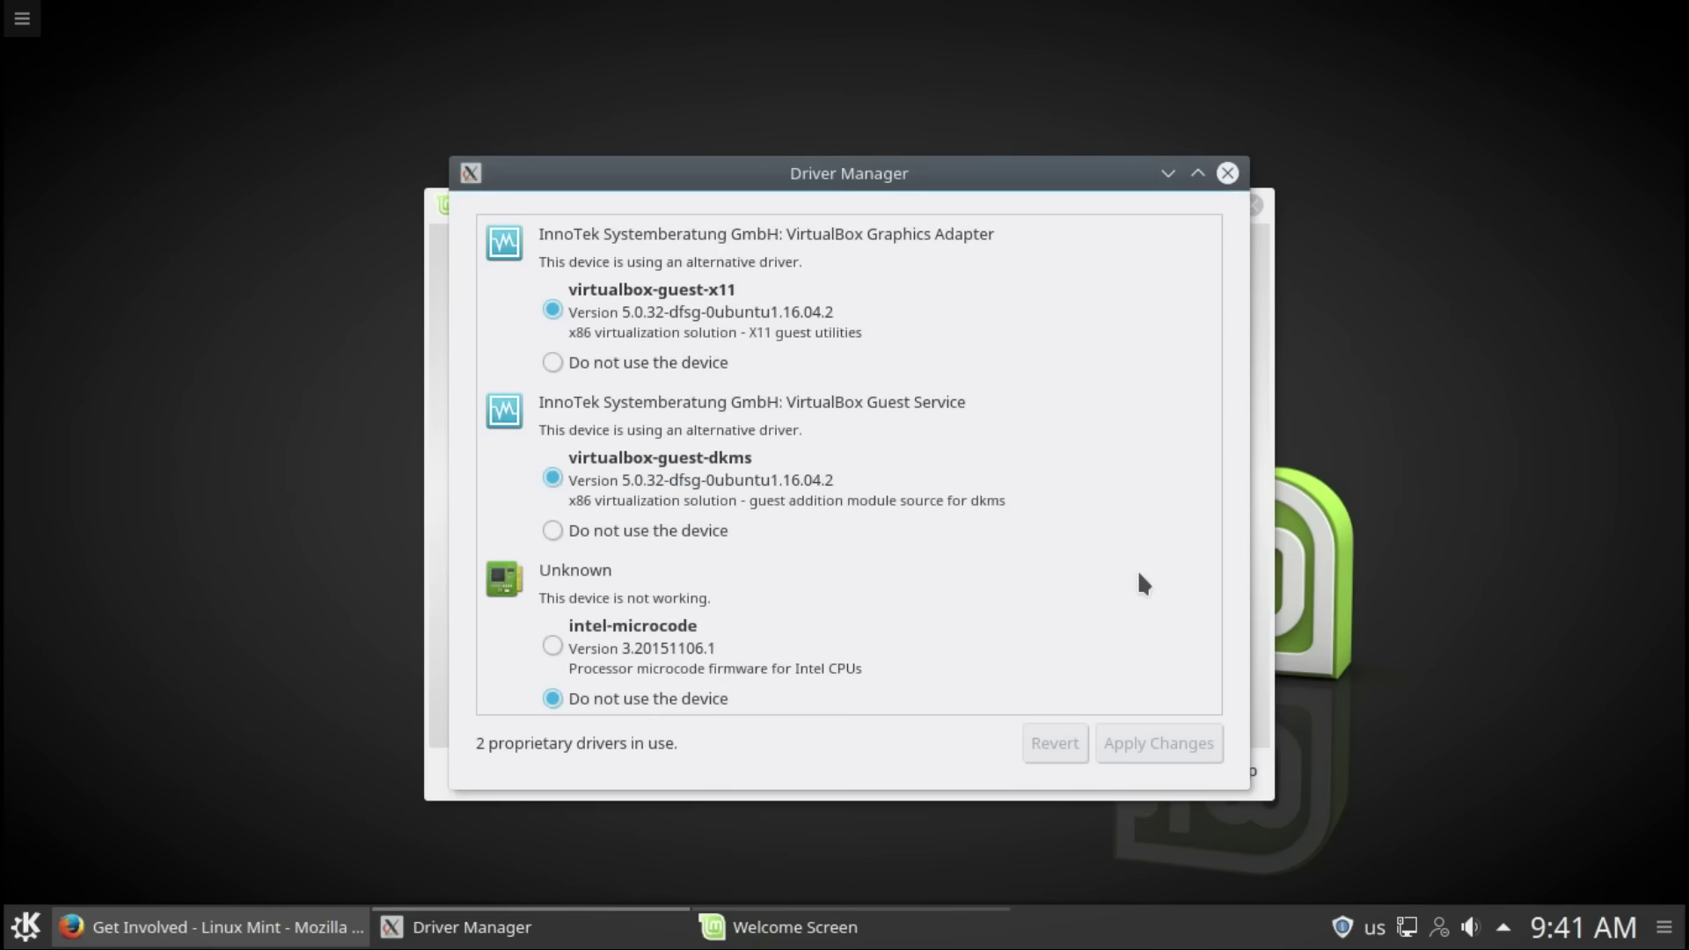
pyautogui.click(555, 645)
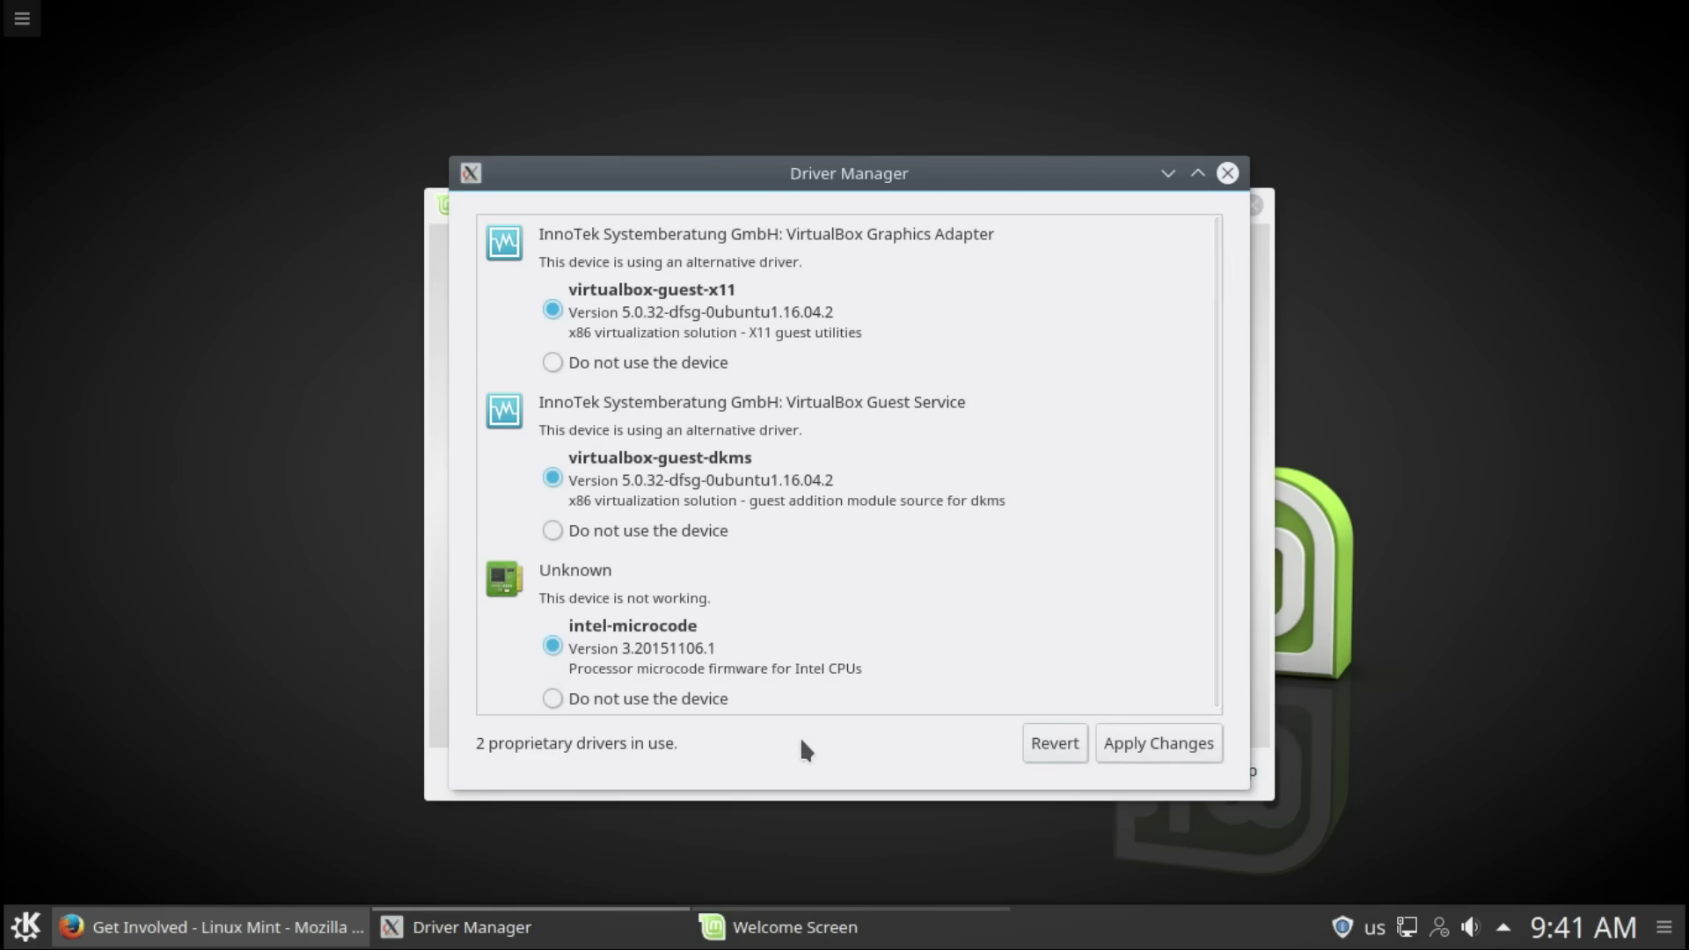
pyautogui.click(1227, 174)
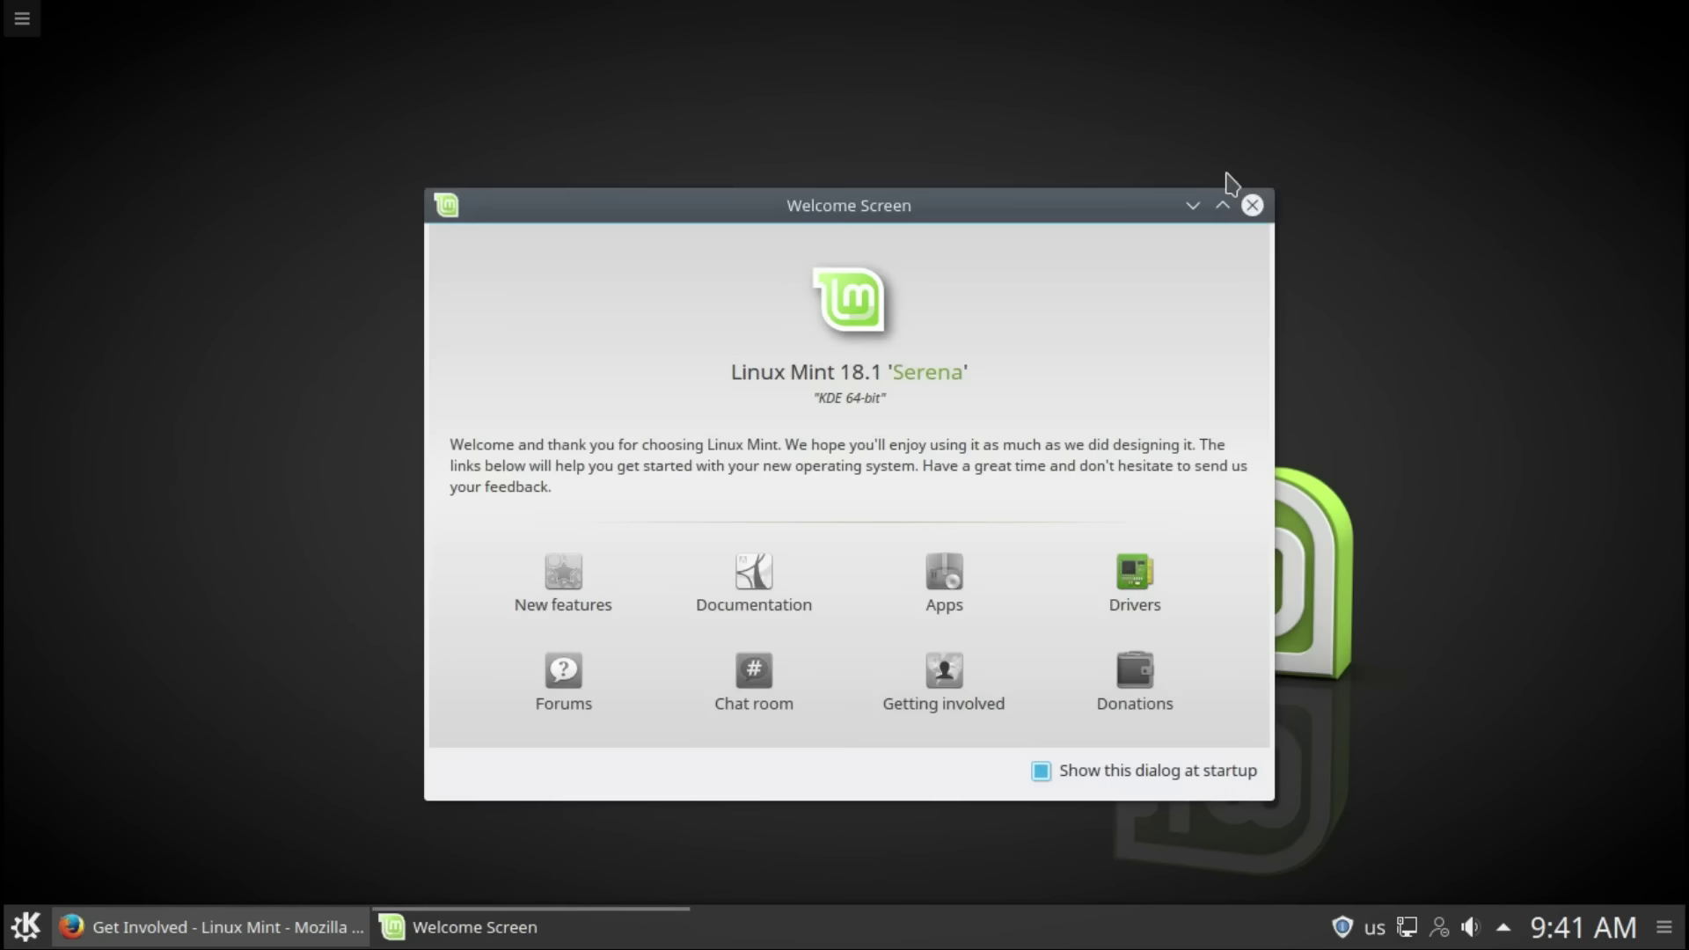
# Step: Open the Donating to Linux Mint page and confirm in About Firefox that the version is 50.1.0
pyautogui.click(1135, 682)
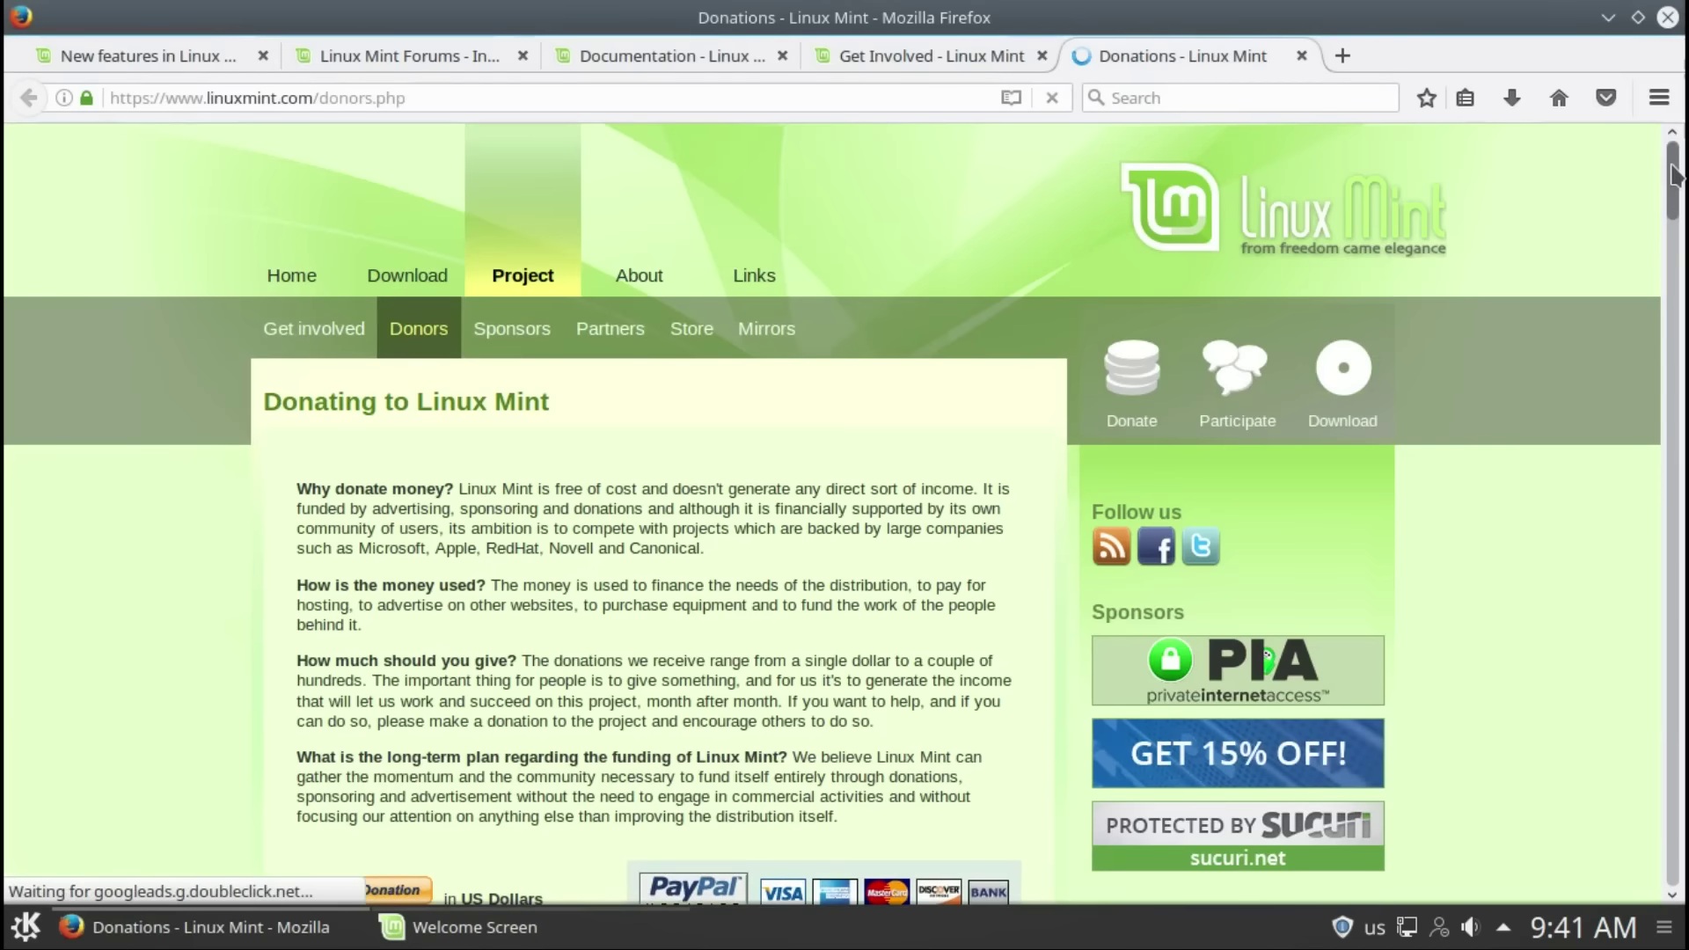
pyautogui.moveTo(1676, 227); pyautogui.dragTo(1676, 154)
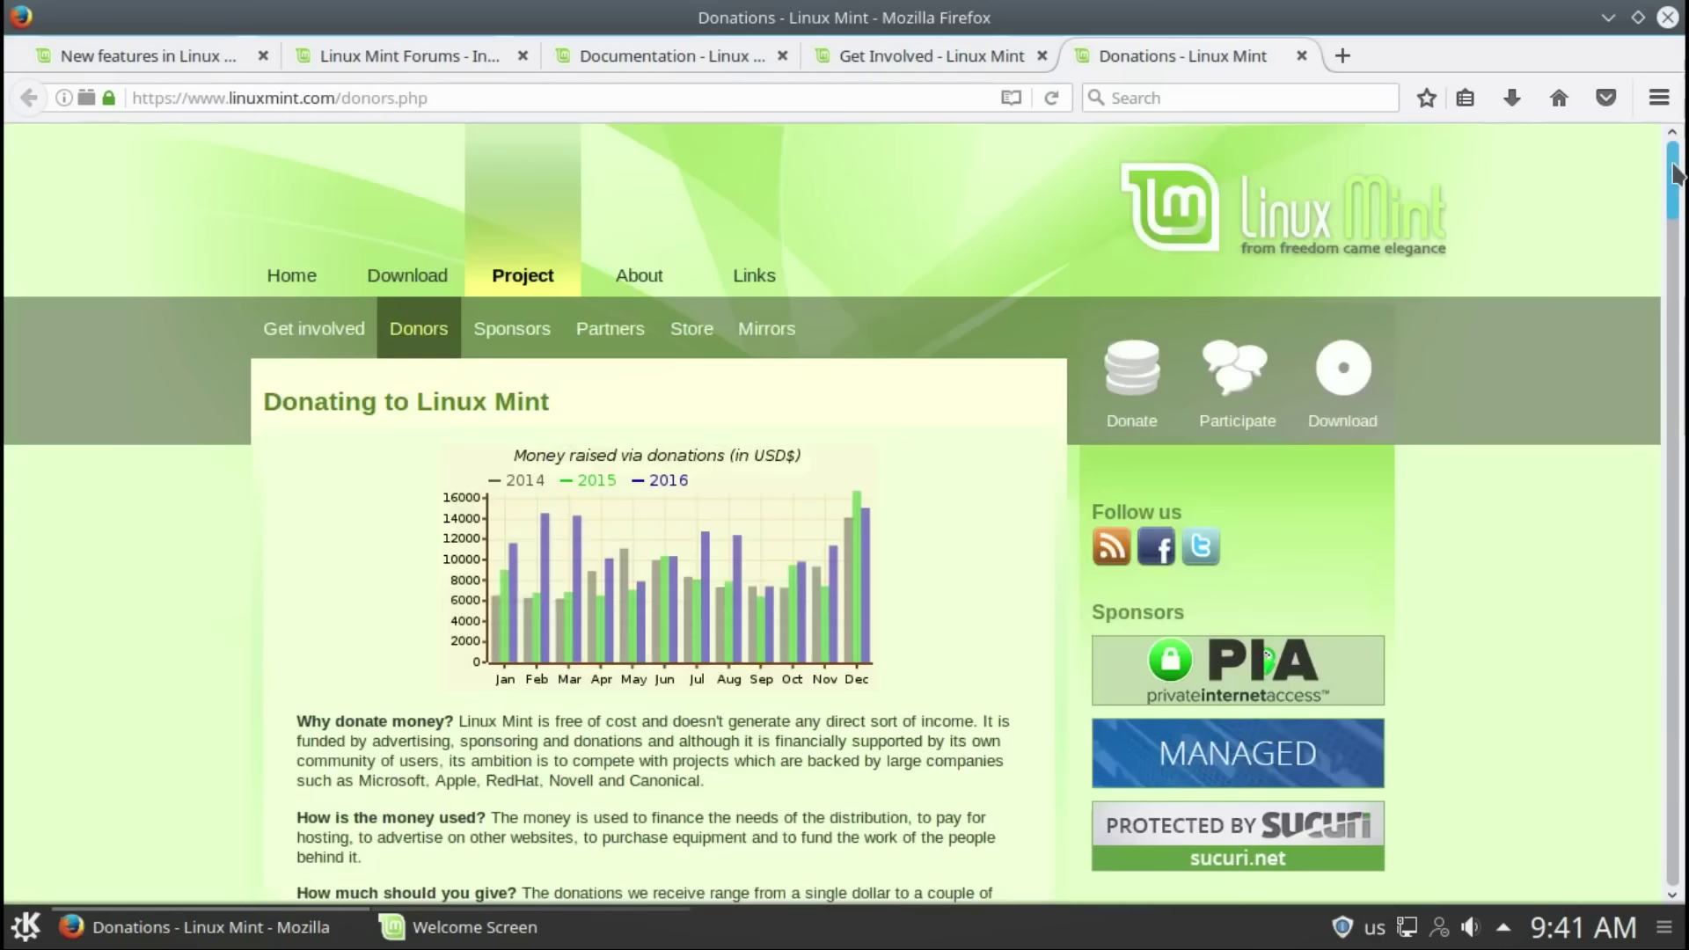
pyautogui.click(1660, 98)
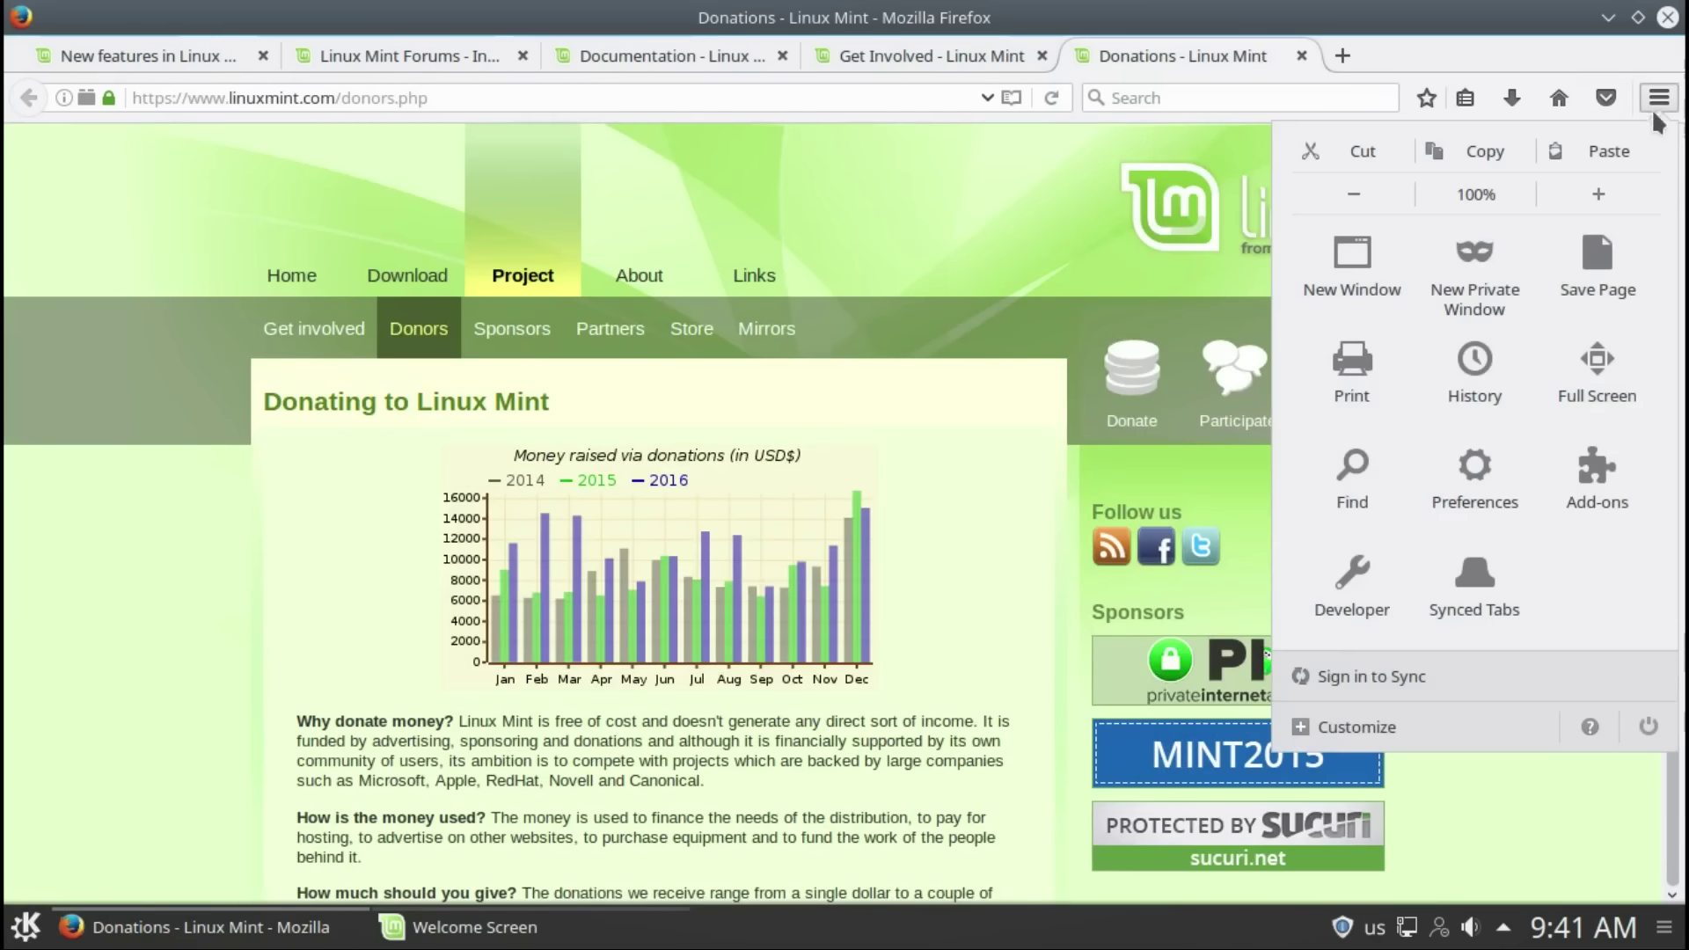
pyautogui.click(1590, 727)
pyautogui.click(1391, 445)
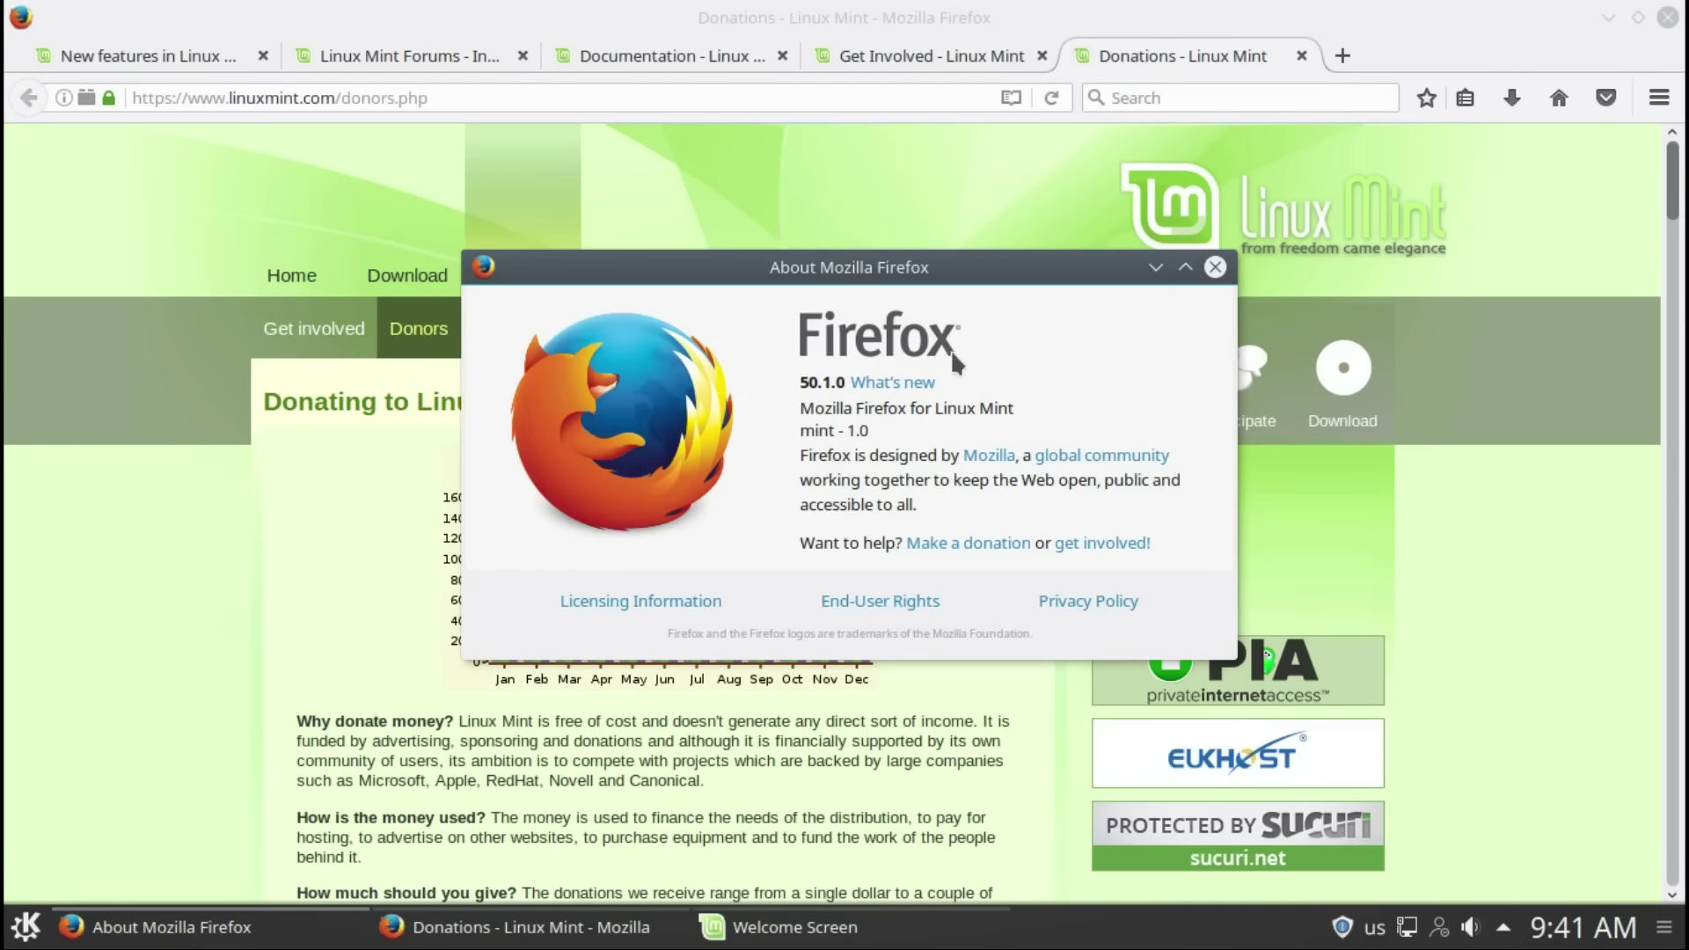
pyautogui.click(1214, 268)
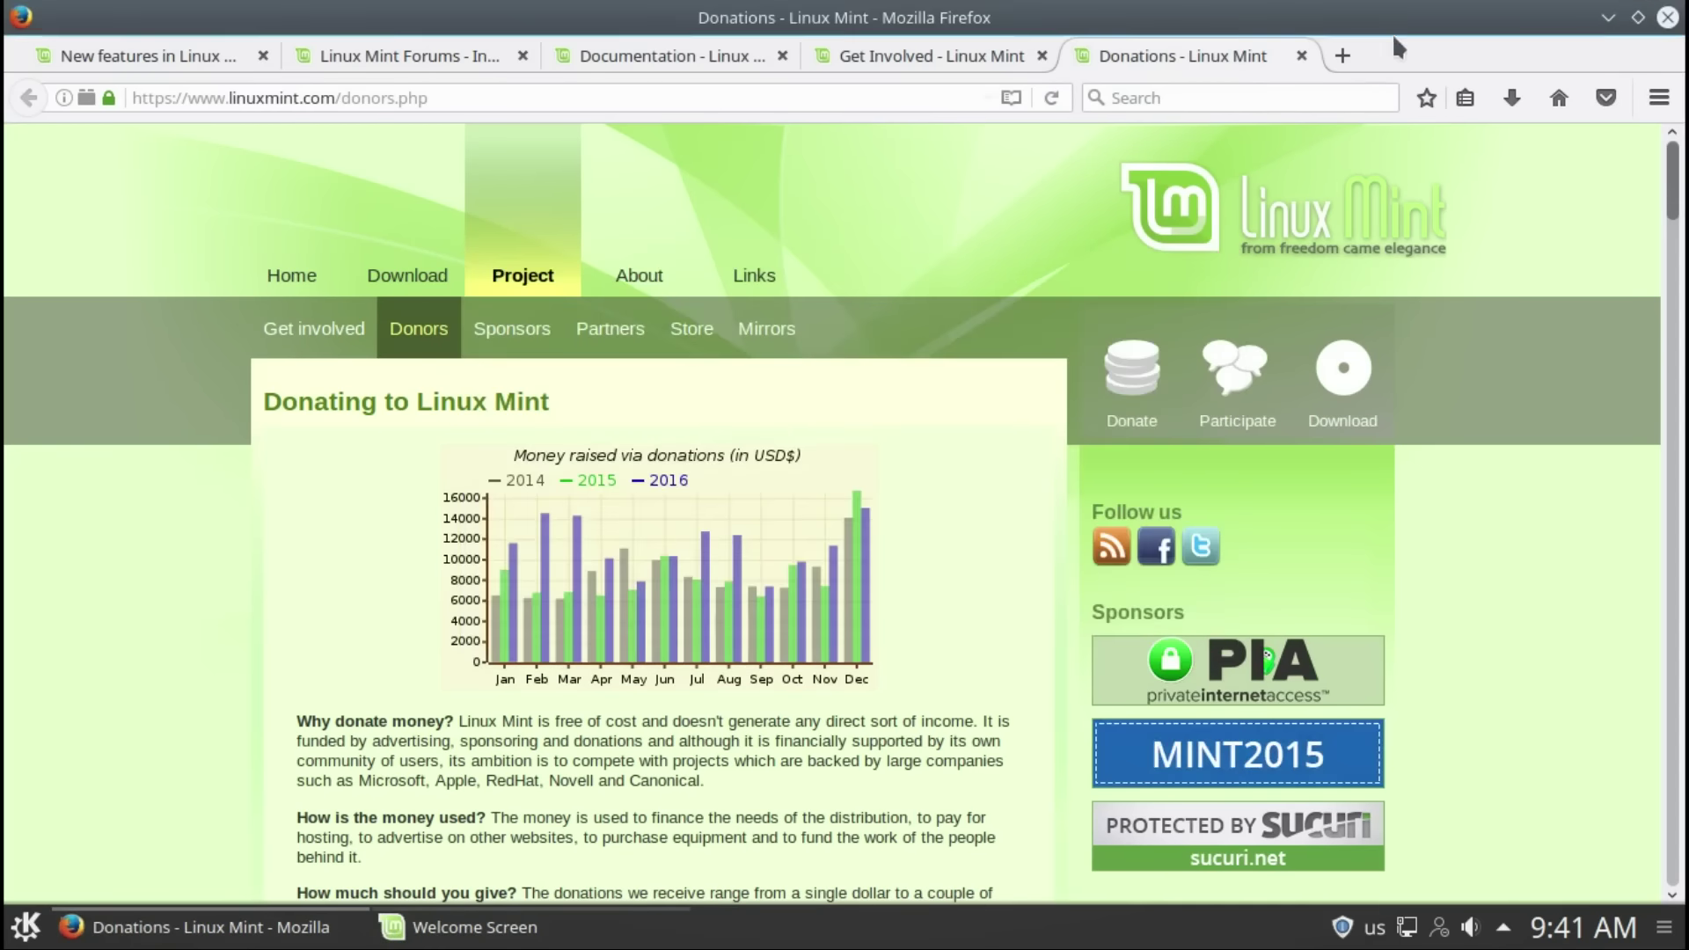
# Step: Tile the Firefox window left half, right half and top-right quarter, then restore its large size
pyautogui.moveTo(1440, 18); pyautogui.dragTo(3, 118)
pyautogui.moveTo(124, 19); pyautogui.dragTo(5, 493)
pyautogui.moveTo(316, 16); pyautogui.dragTo(1685, 467)
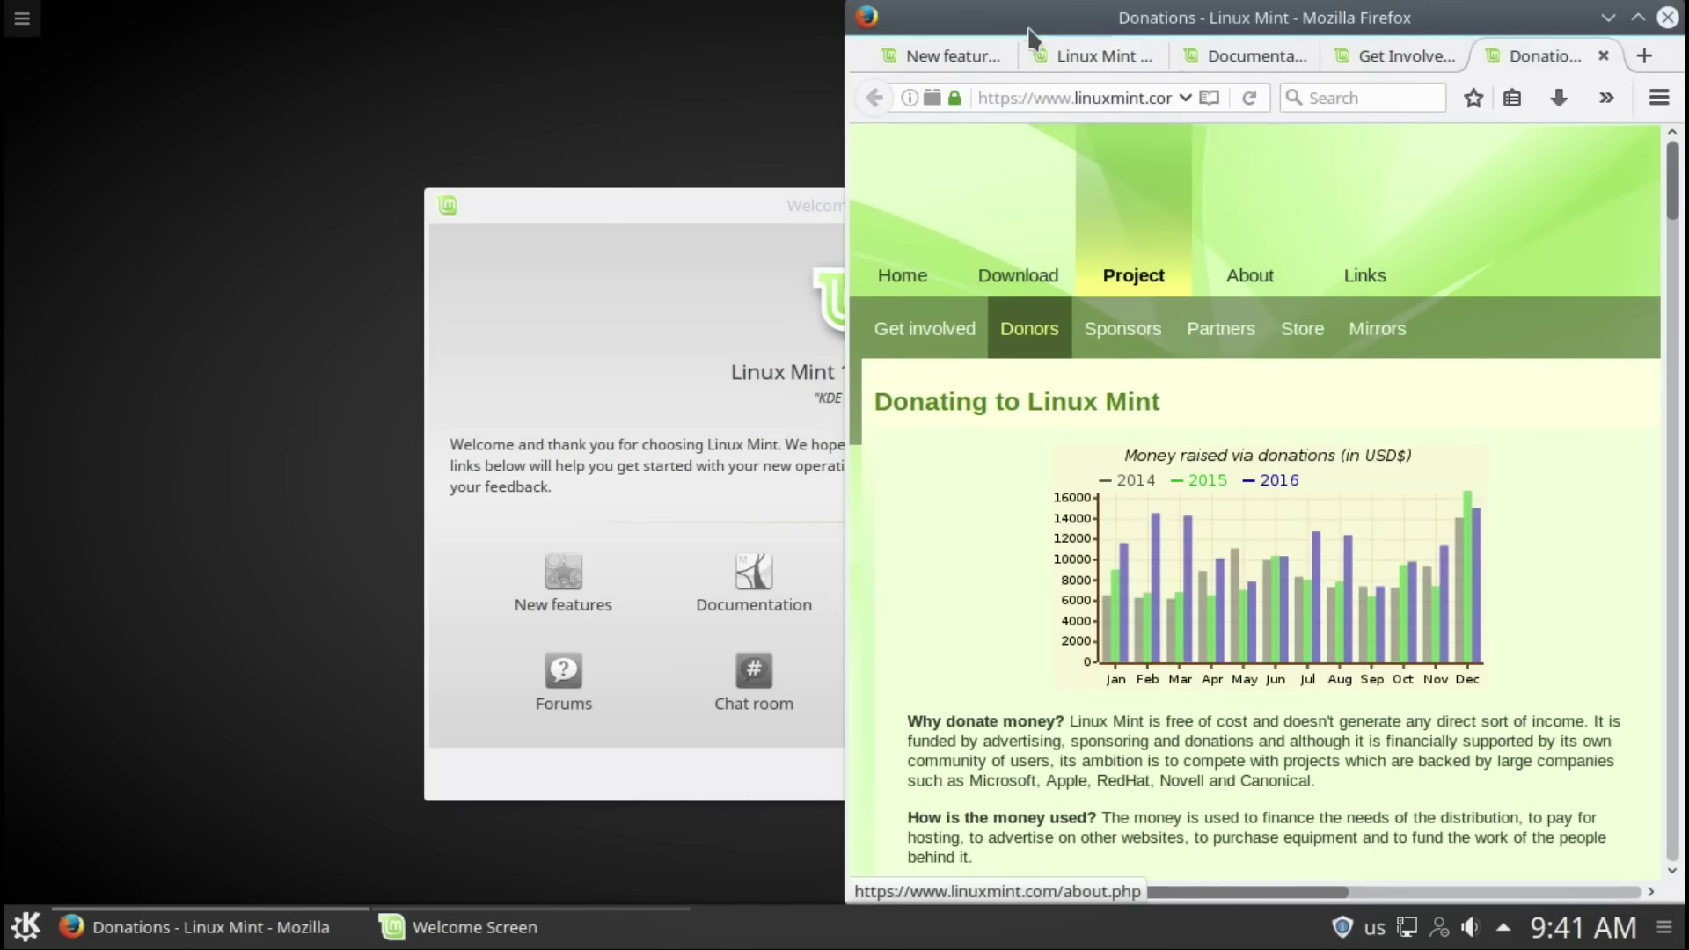
pyautogui.moveTo(1143, 27); pyautogui.dragTo(1685, 2)
pyautogui.moveTo(1069, 24); pyautogui.dragTo(968, 3)
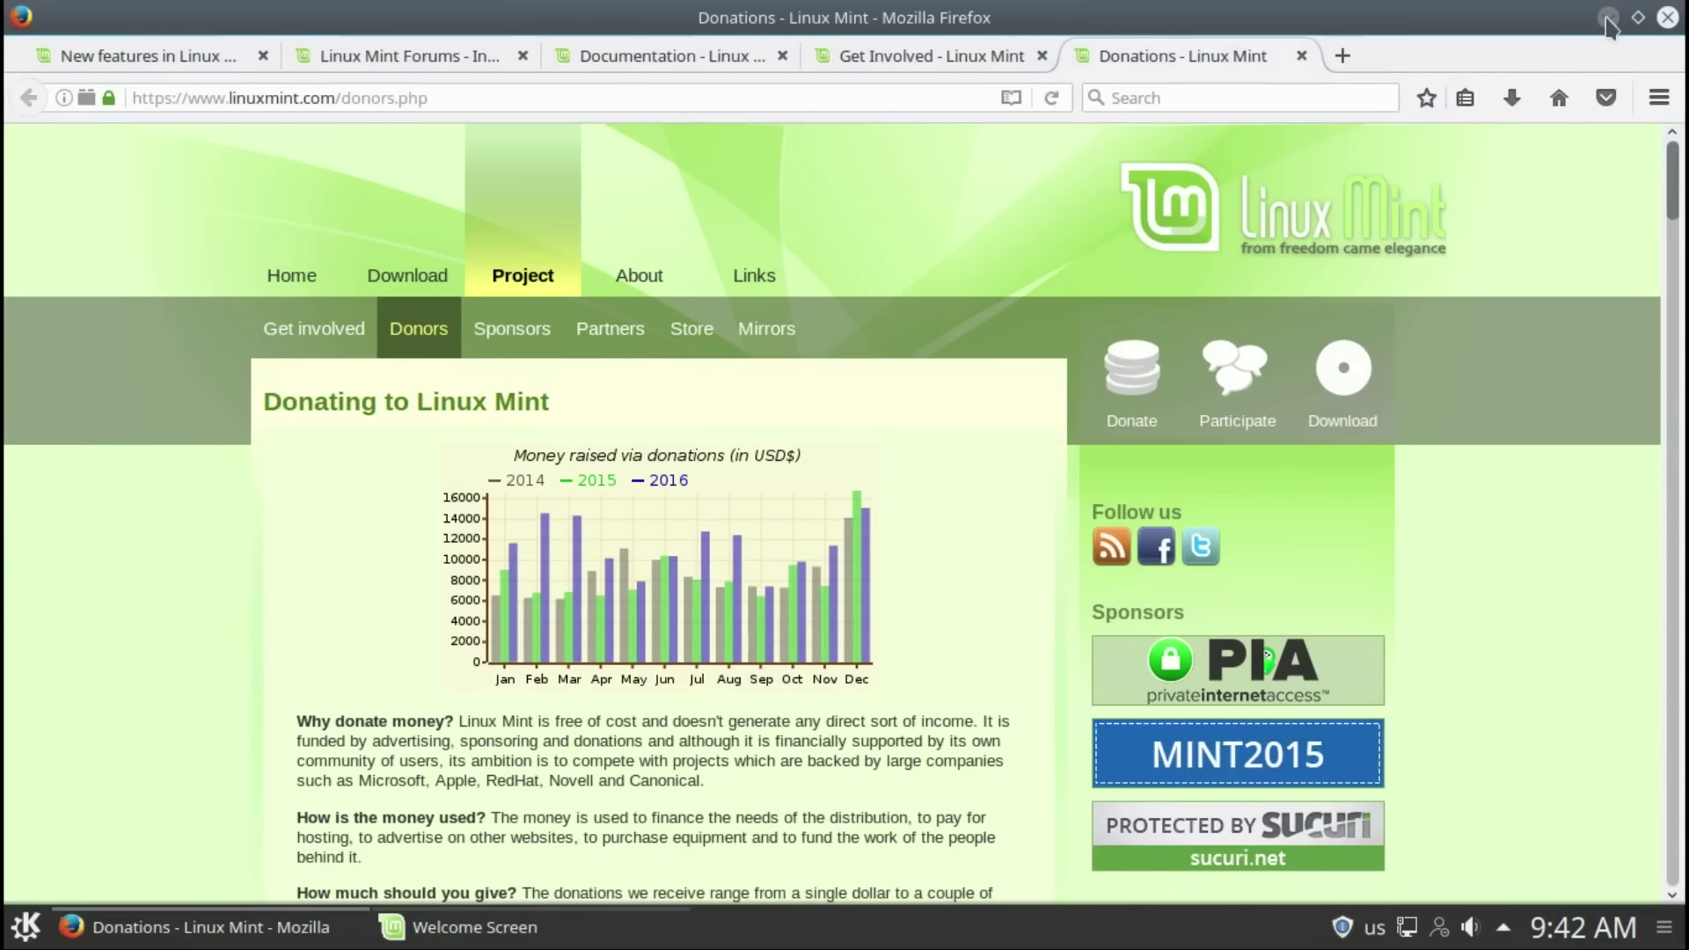
# Step: Close Firefox with all five tabs and untick 'Show this dialog at startup' on the Welcome Screen
pyautogui.click(1608, 18)
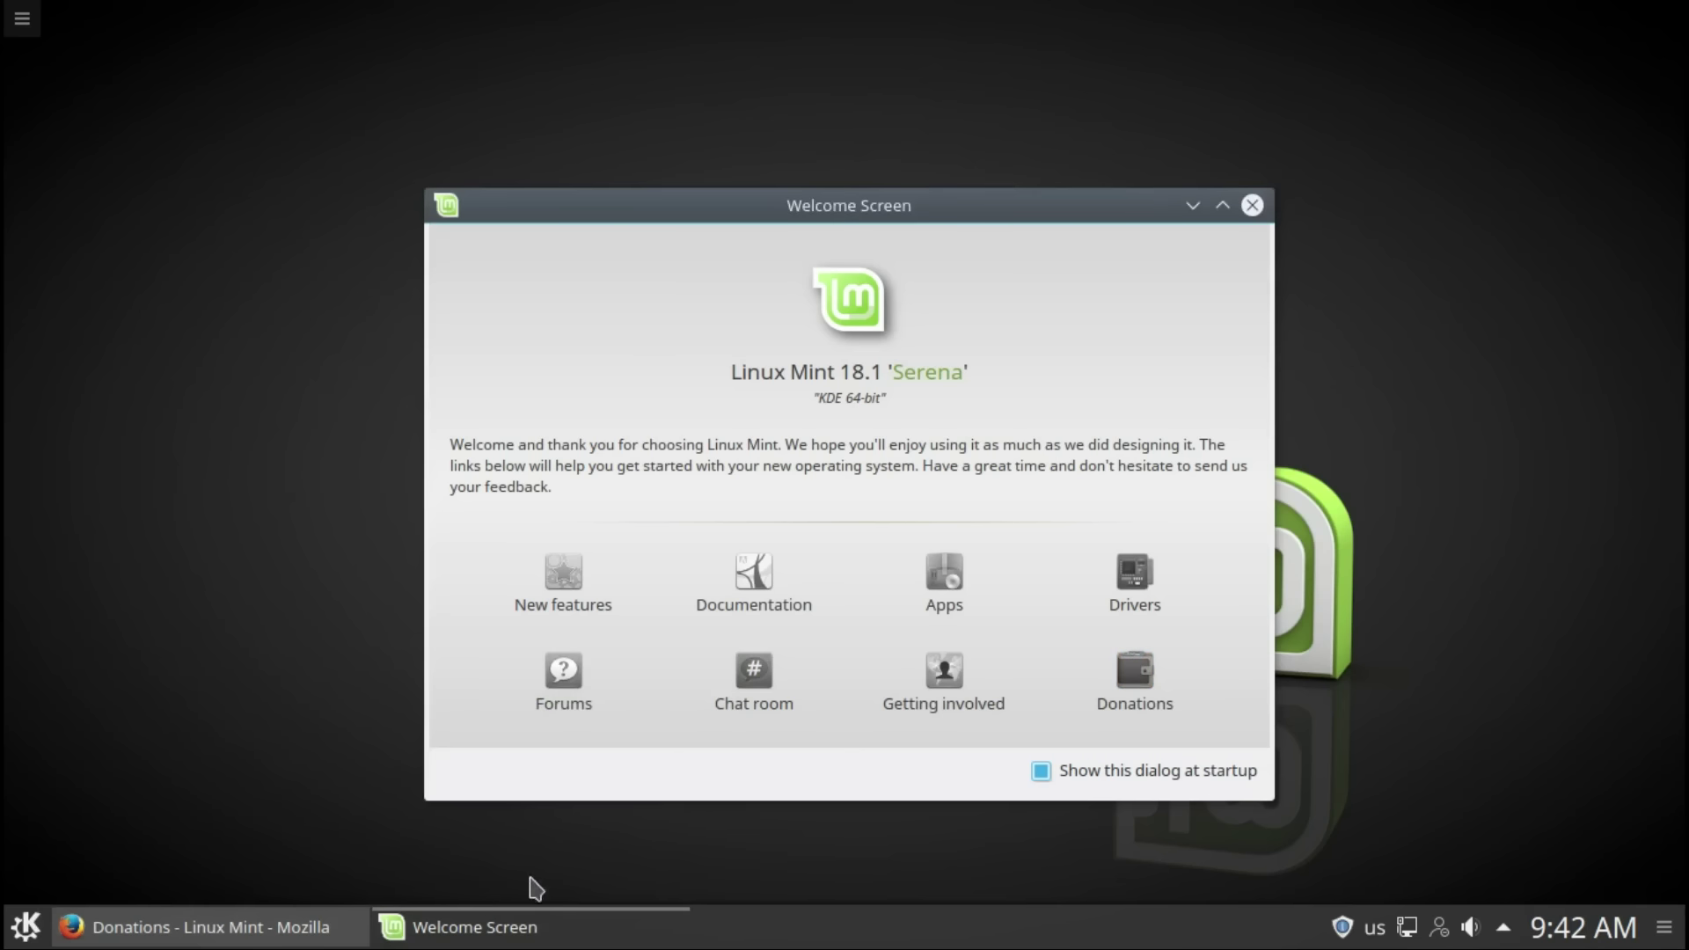
pyautogui.moveTo(327, 935)
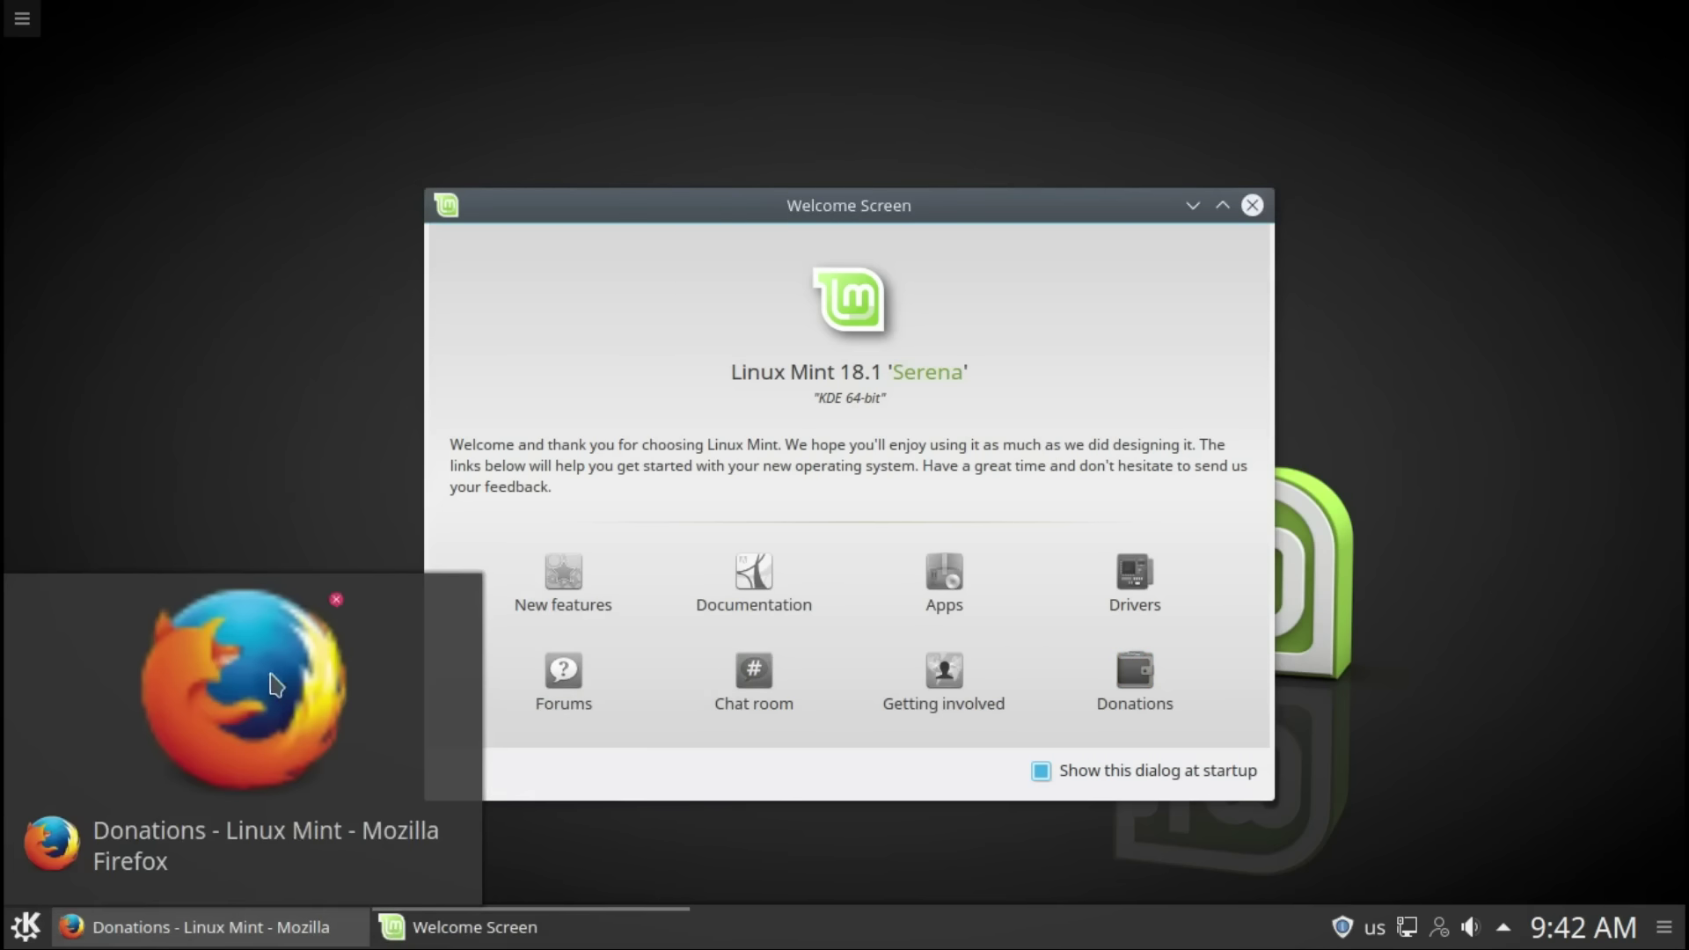
pyautogui.click(336, 601)
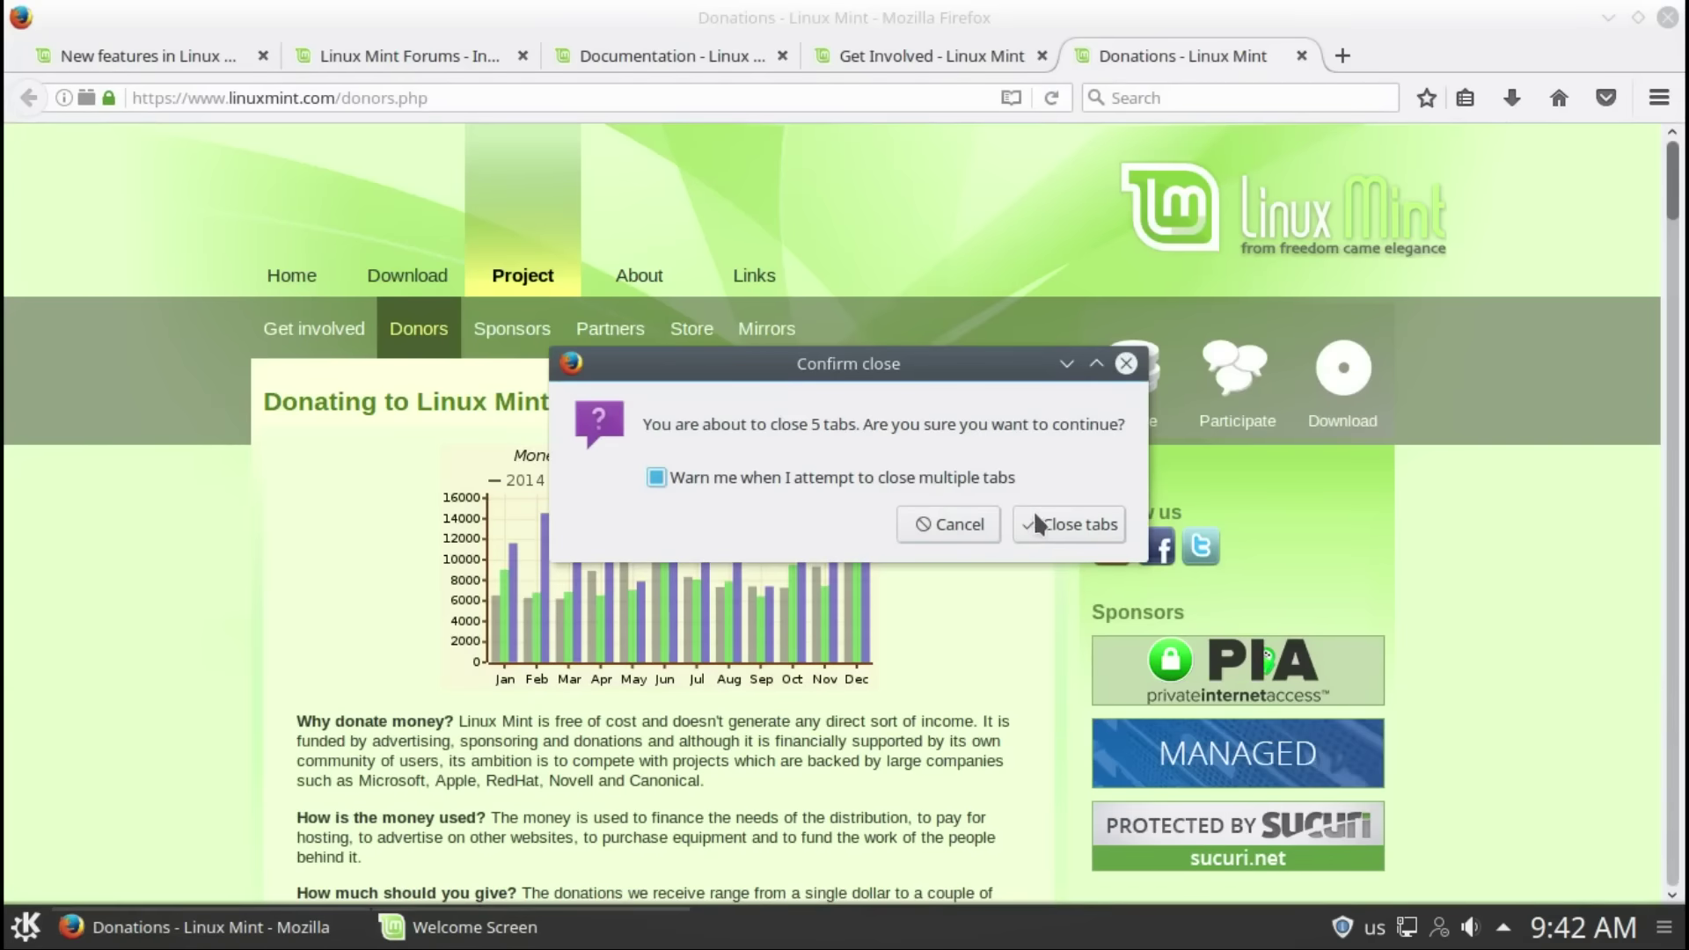
pyautogui.click(1044, 521)
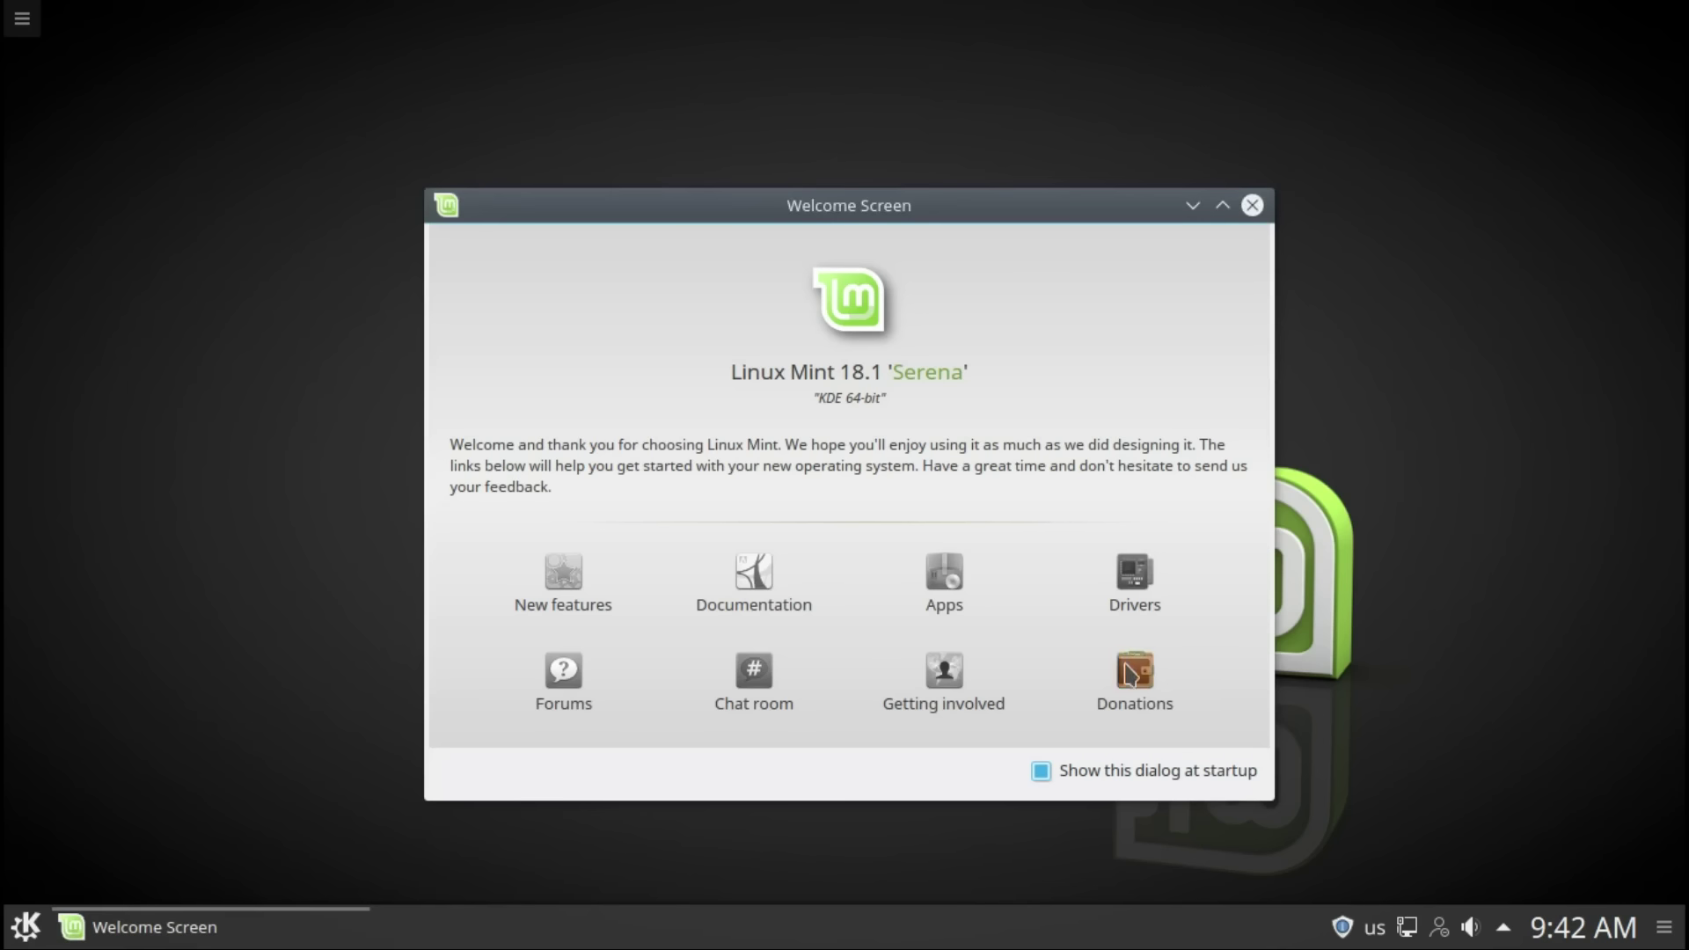
pyautogui.click(1040, 772)
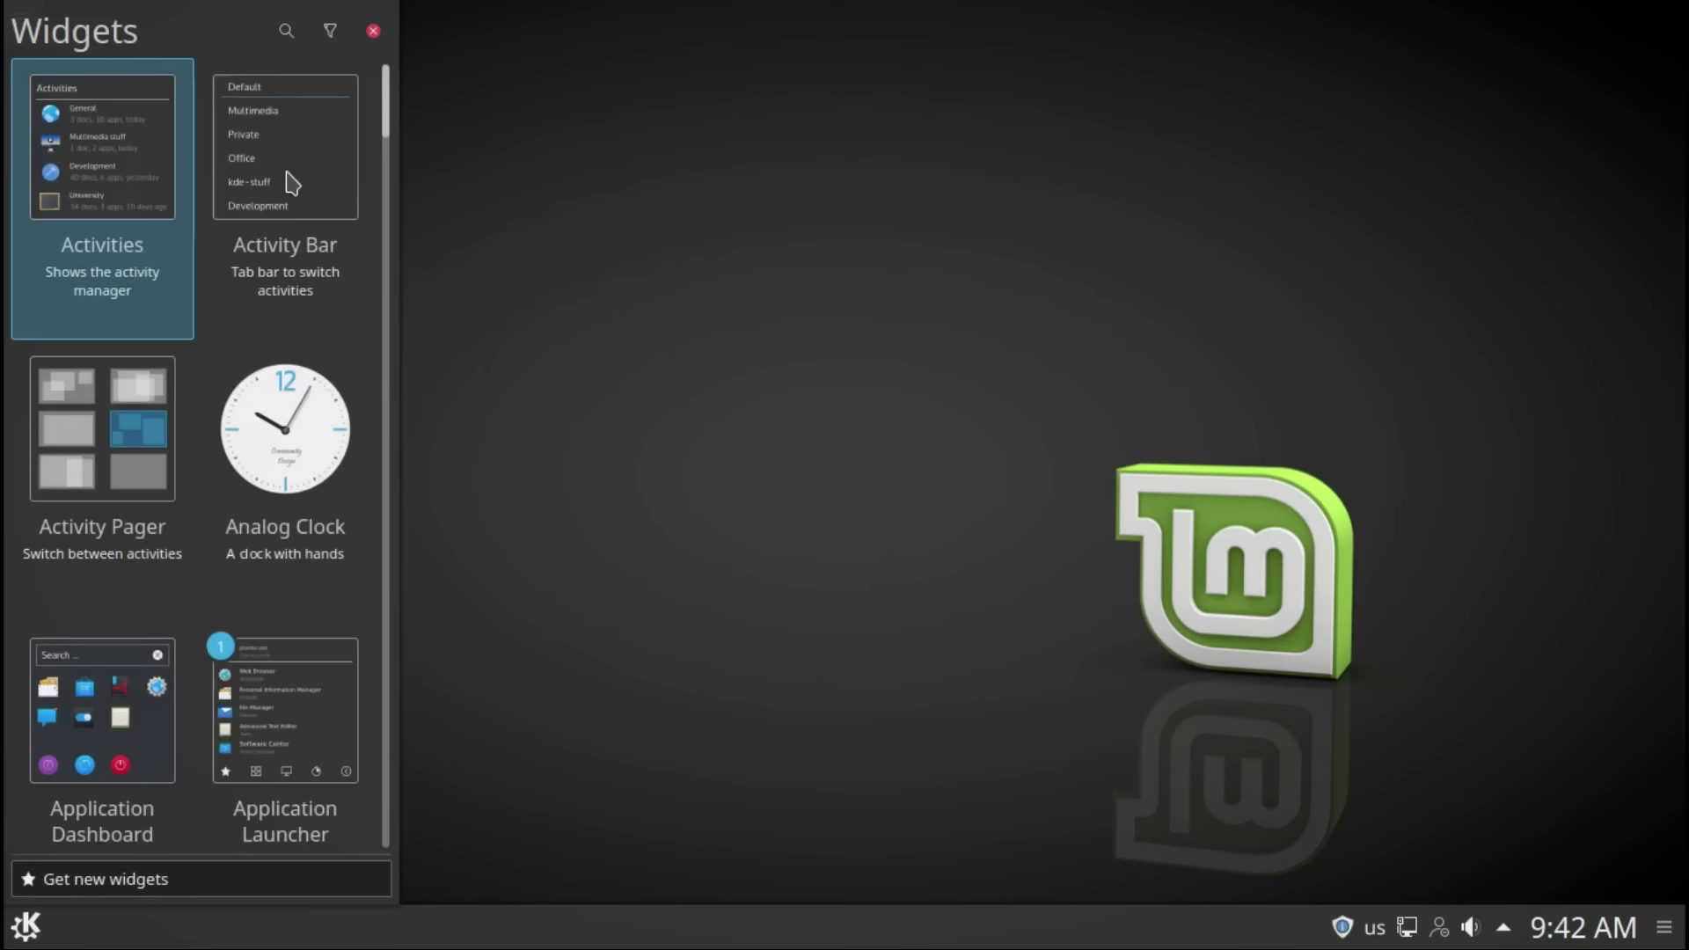
# Step: Drag the Memory Status widget from the widget explorer onto the desktop's top-right corner
pyautogui.click(281, 42)
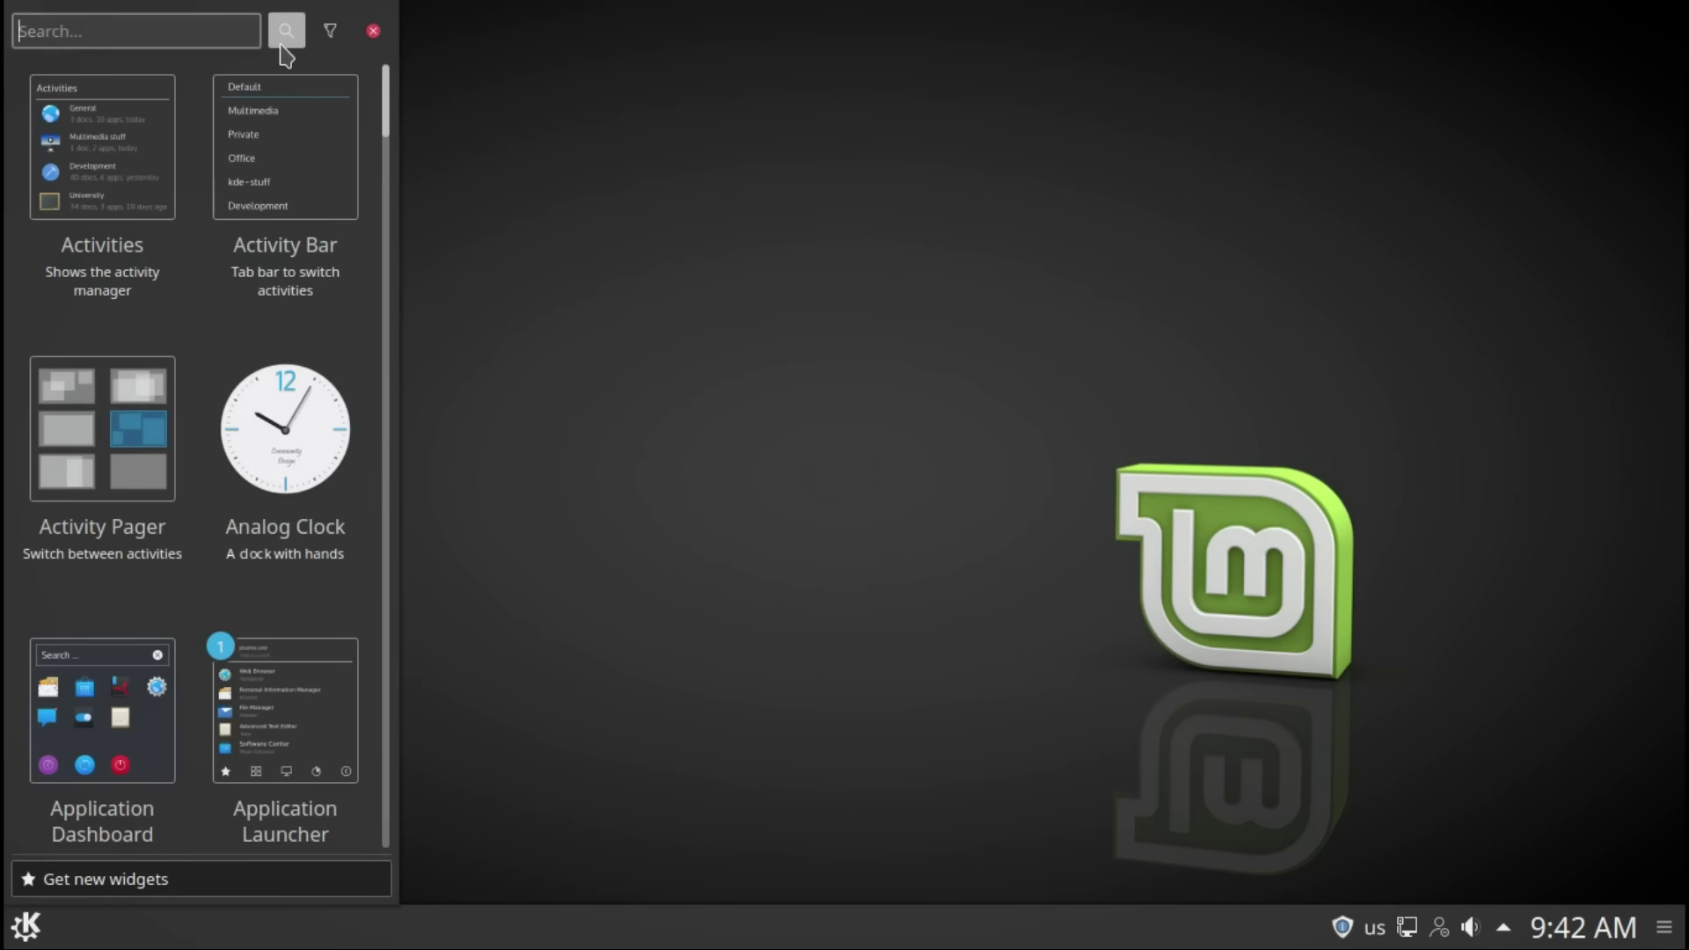
pyautogui.click(333, 40)
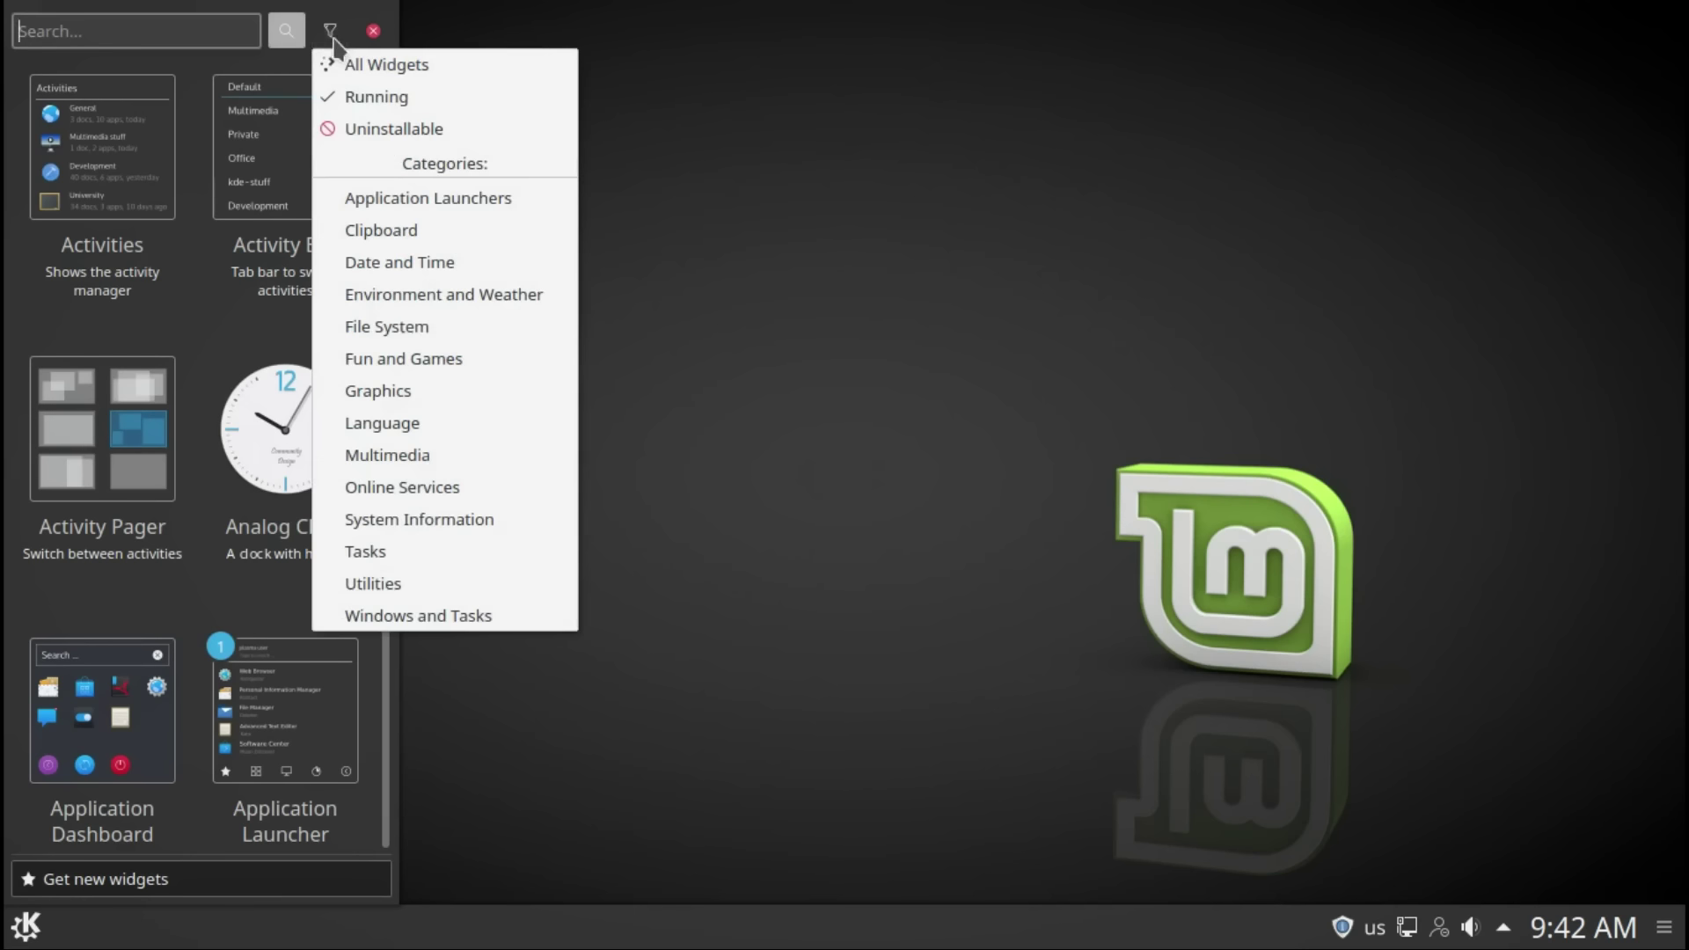
pyautogui.click(333, 40)
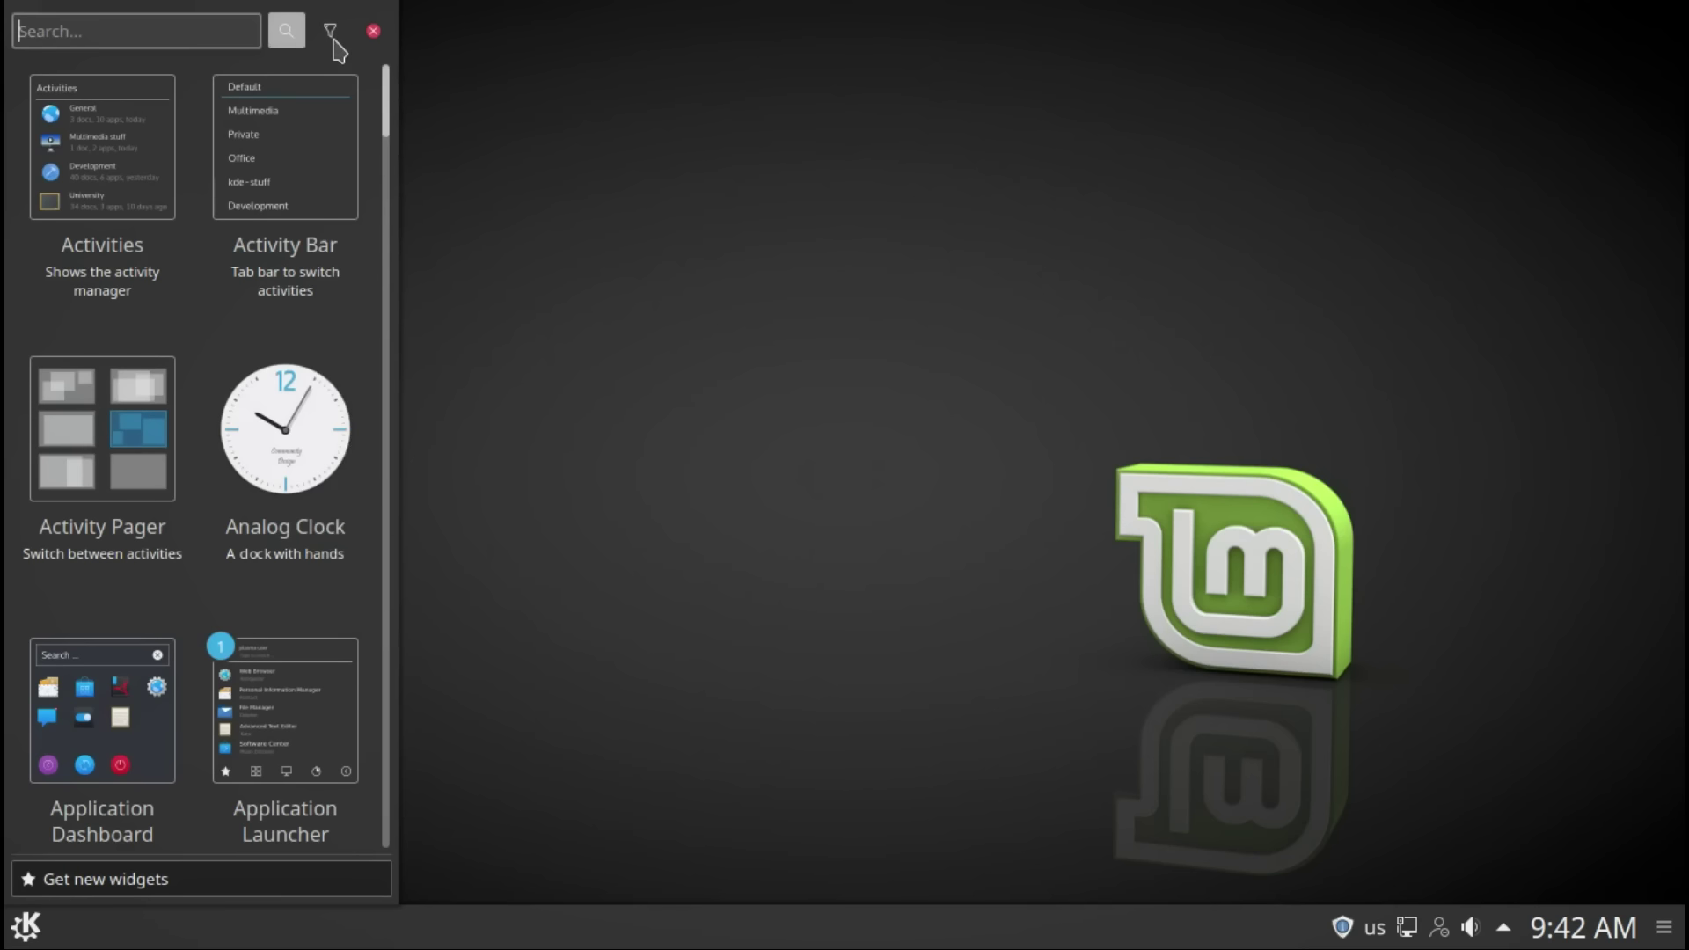
pyautogui.scroll(-2, 392, 127)
pyautogui.moveTo(392, 128); pyautogui.dragTo(370, 524)
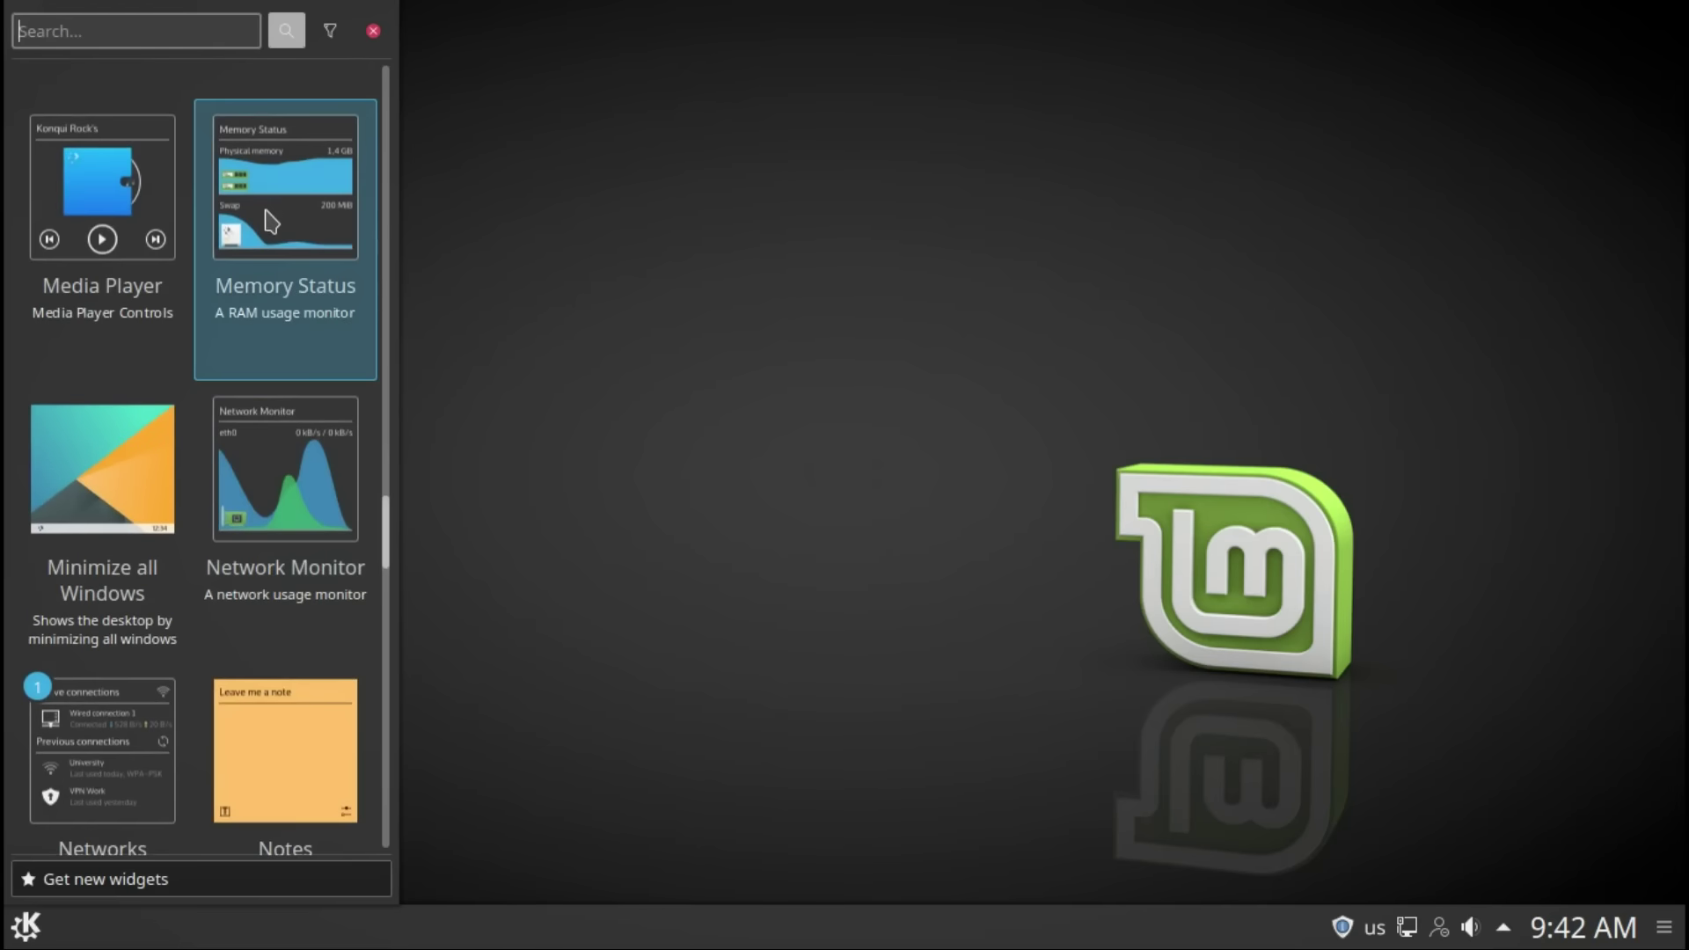
pyautogui.moveTo(271, 222); pyautogui.dragTo(1634, 38)
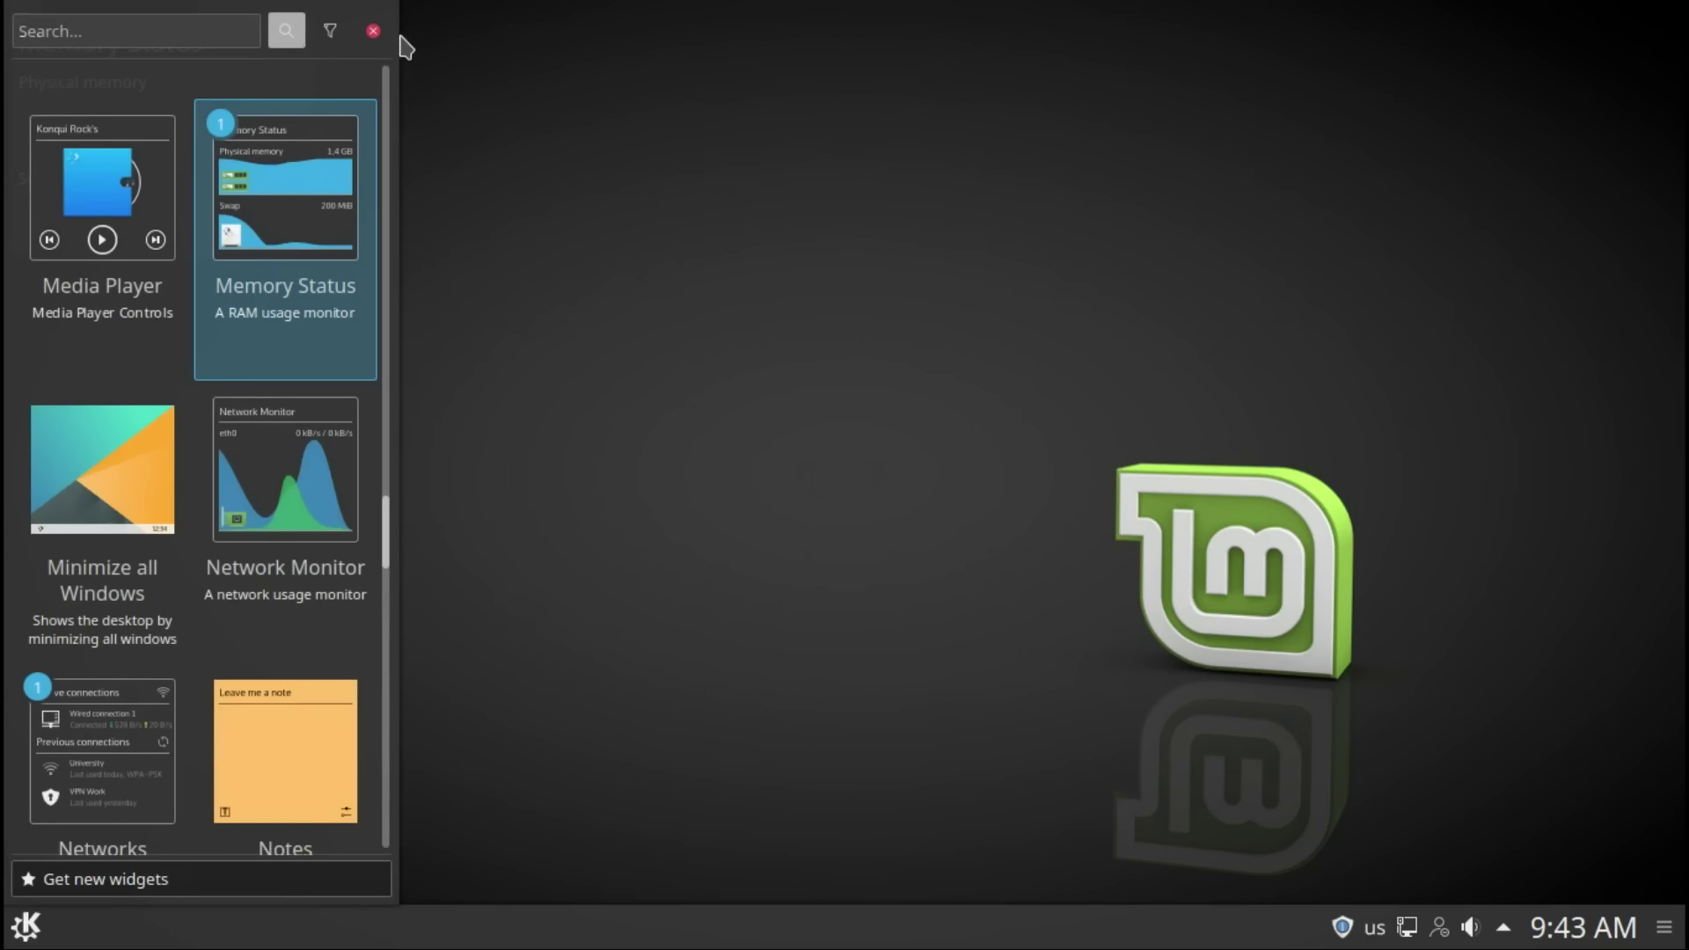
pyautogui.click(373, 31)
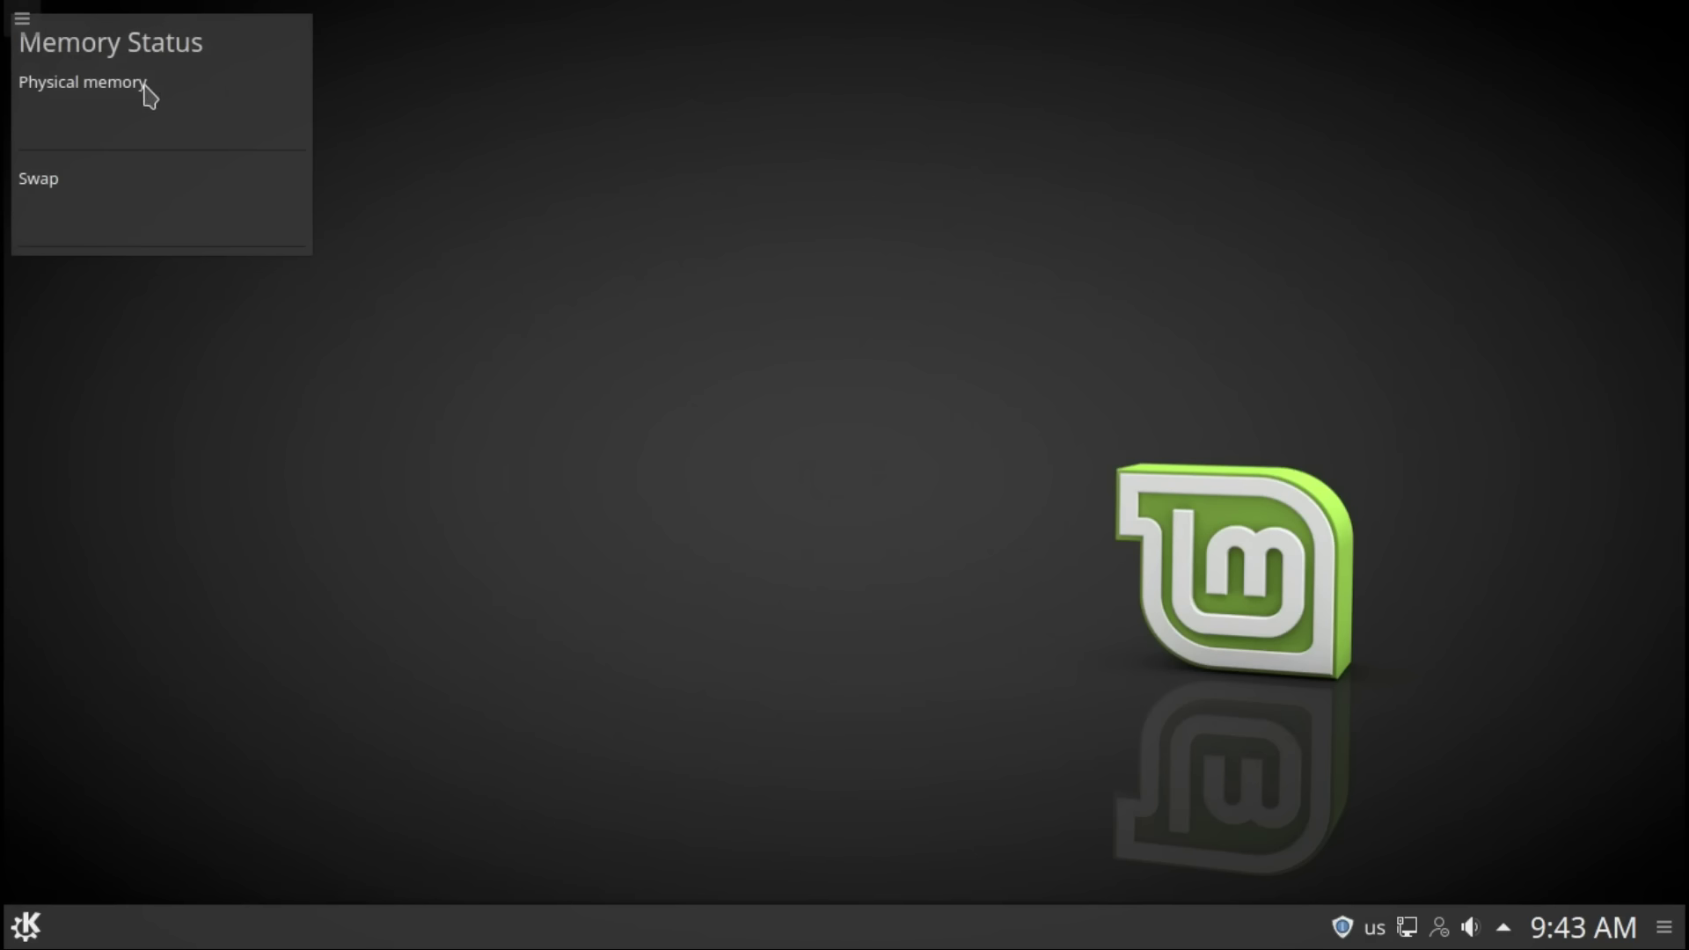
pyautogui.moveTo(298, 94); pyautogui.dragTo(1523, 95)
# Step: Open Desktop Settings full-screen, keeping layout Desktop, wallpaper type Image and positioning Scaled
pyautogui.click(31, 27)
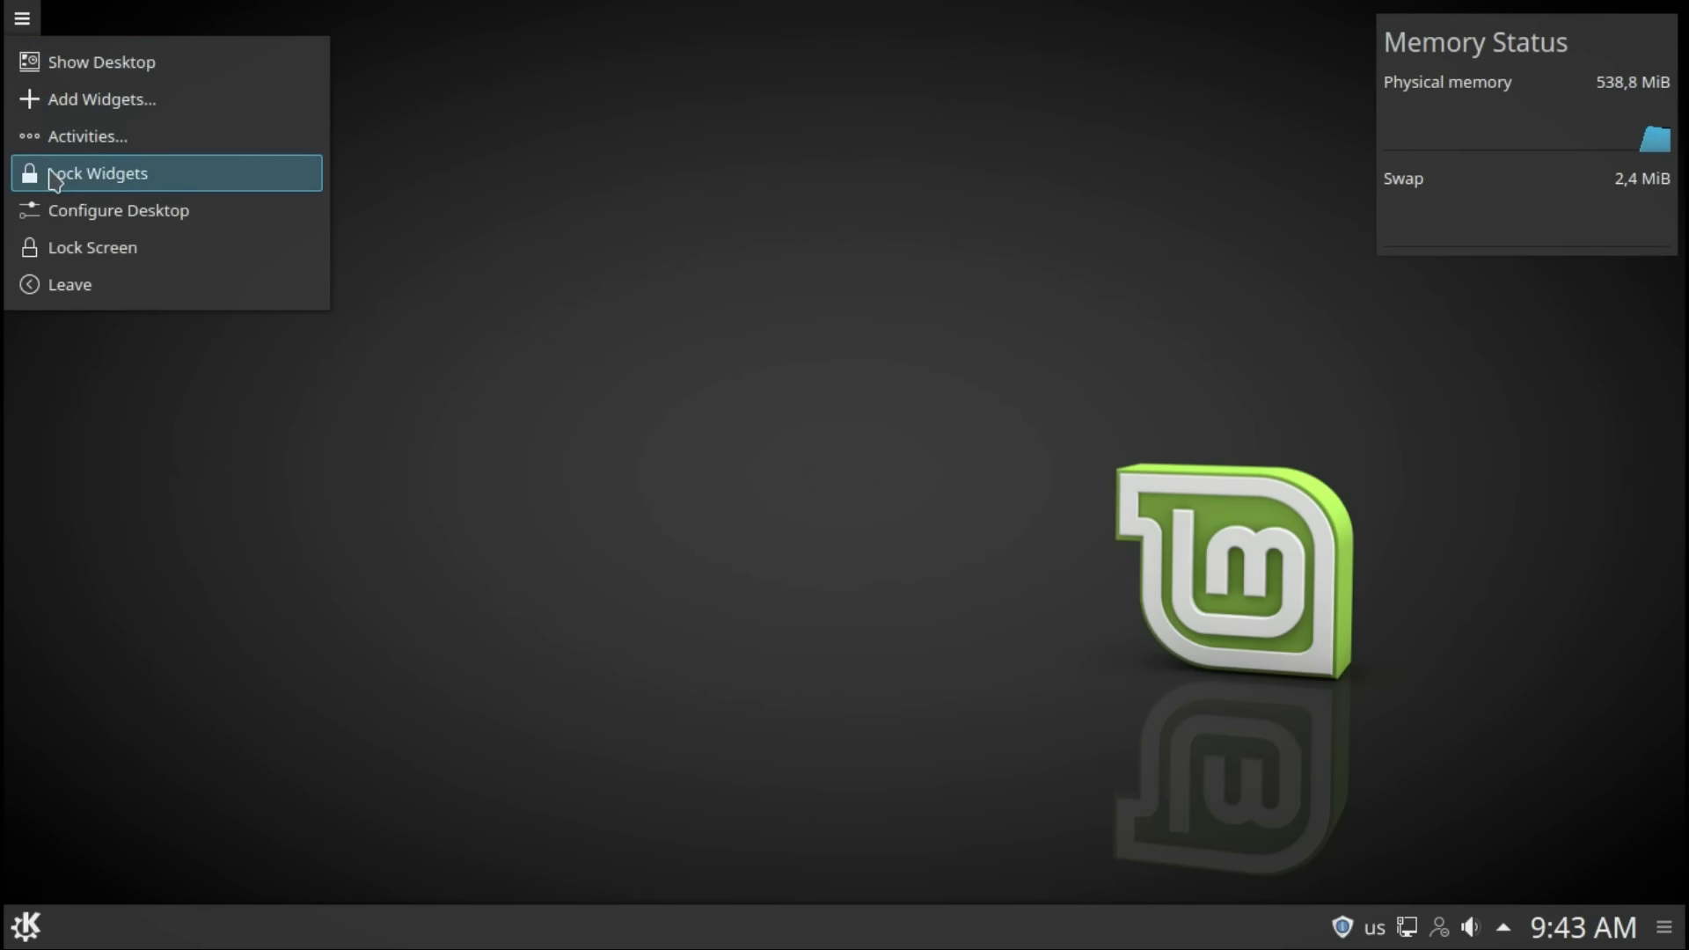
pyautogui.click(55, 218)
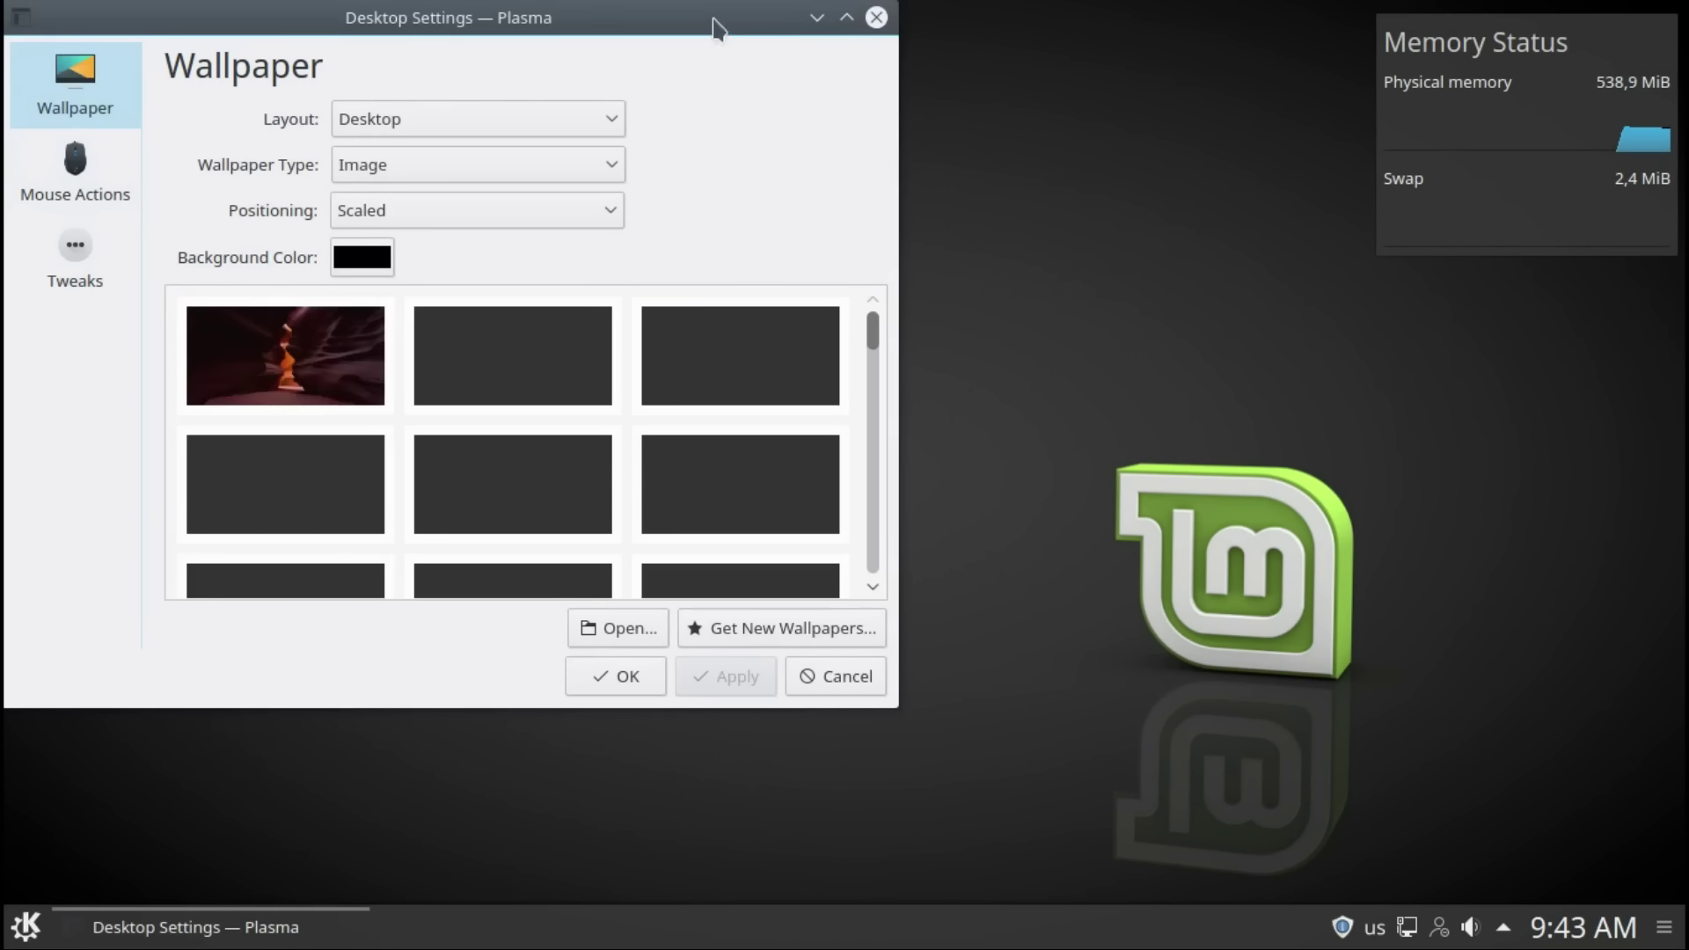
pyautogui.click(847, 17)
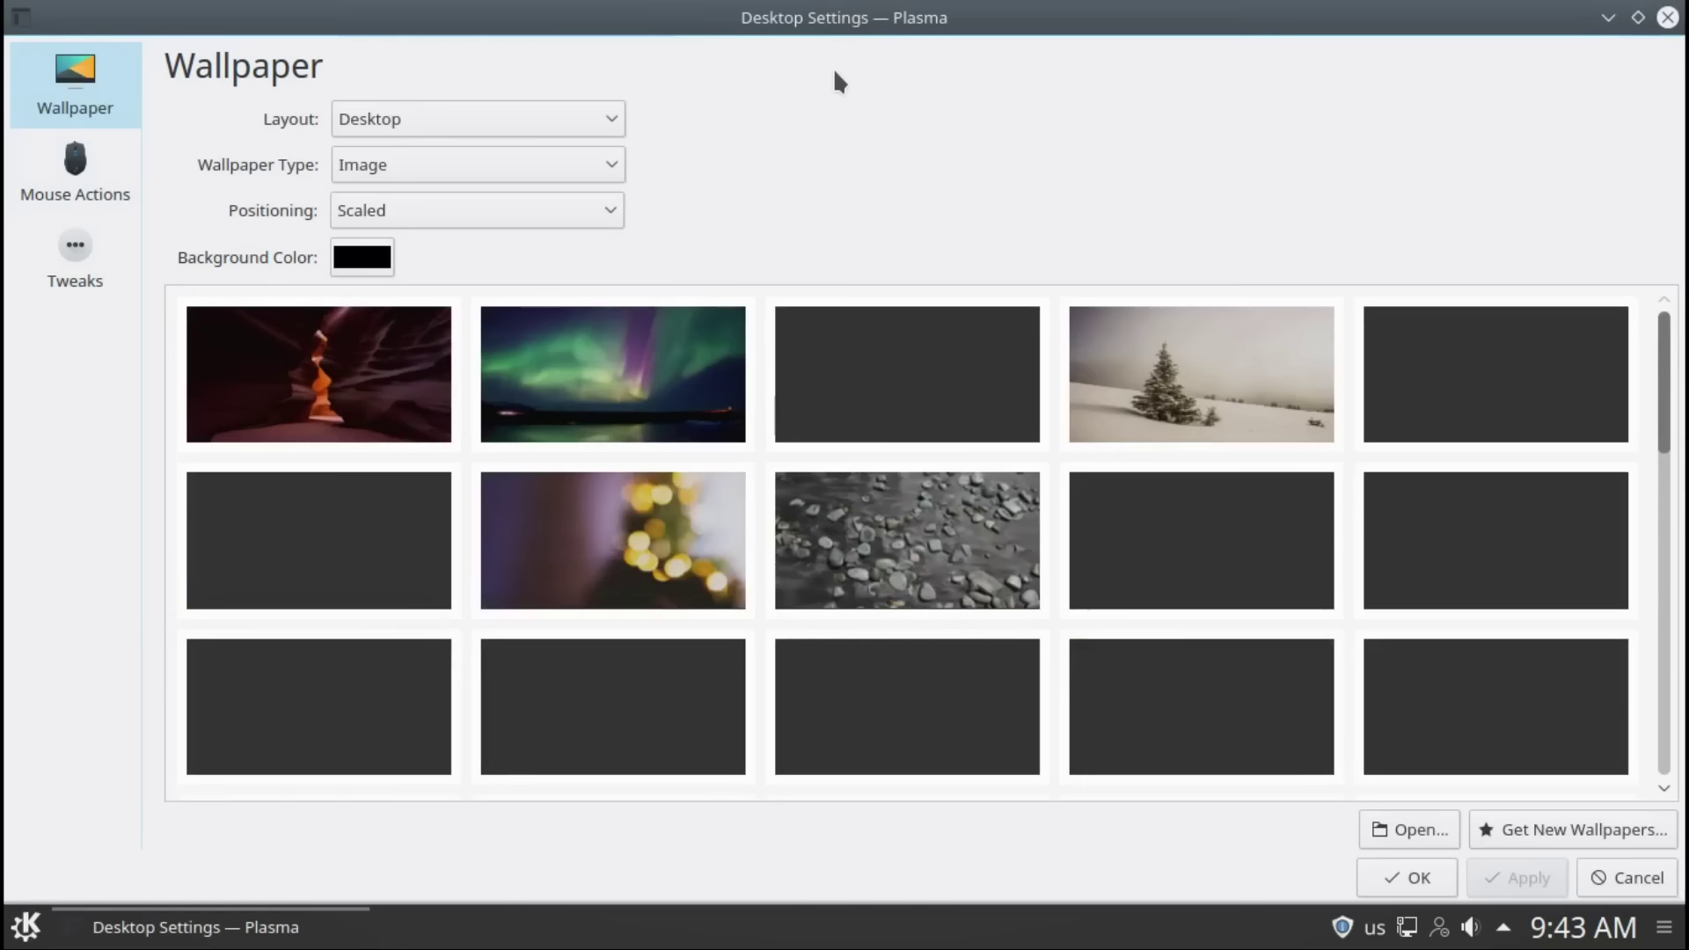
pyautogui.click(555, 123)
pyautogui.click(557, 127)
pyautogui.click(558, 169)
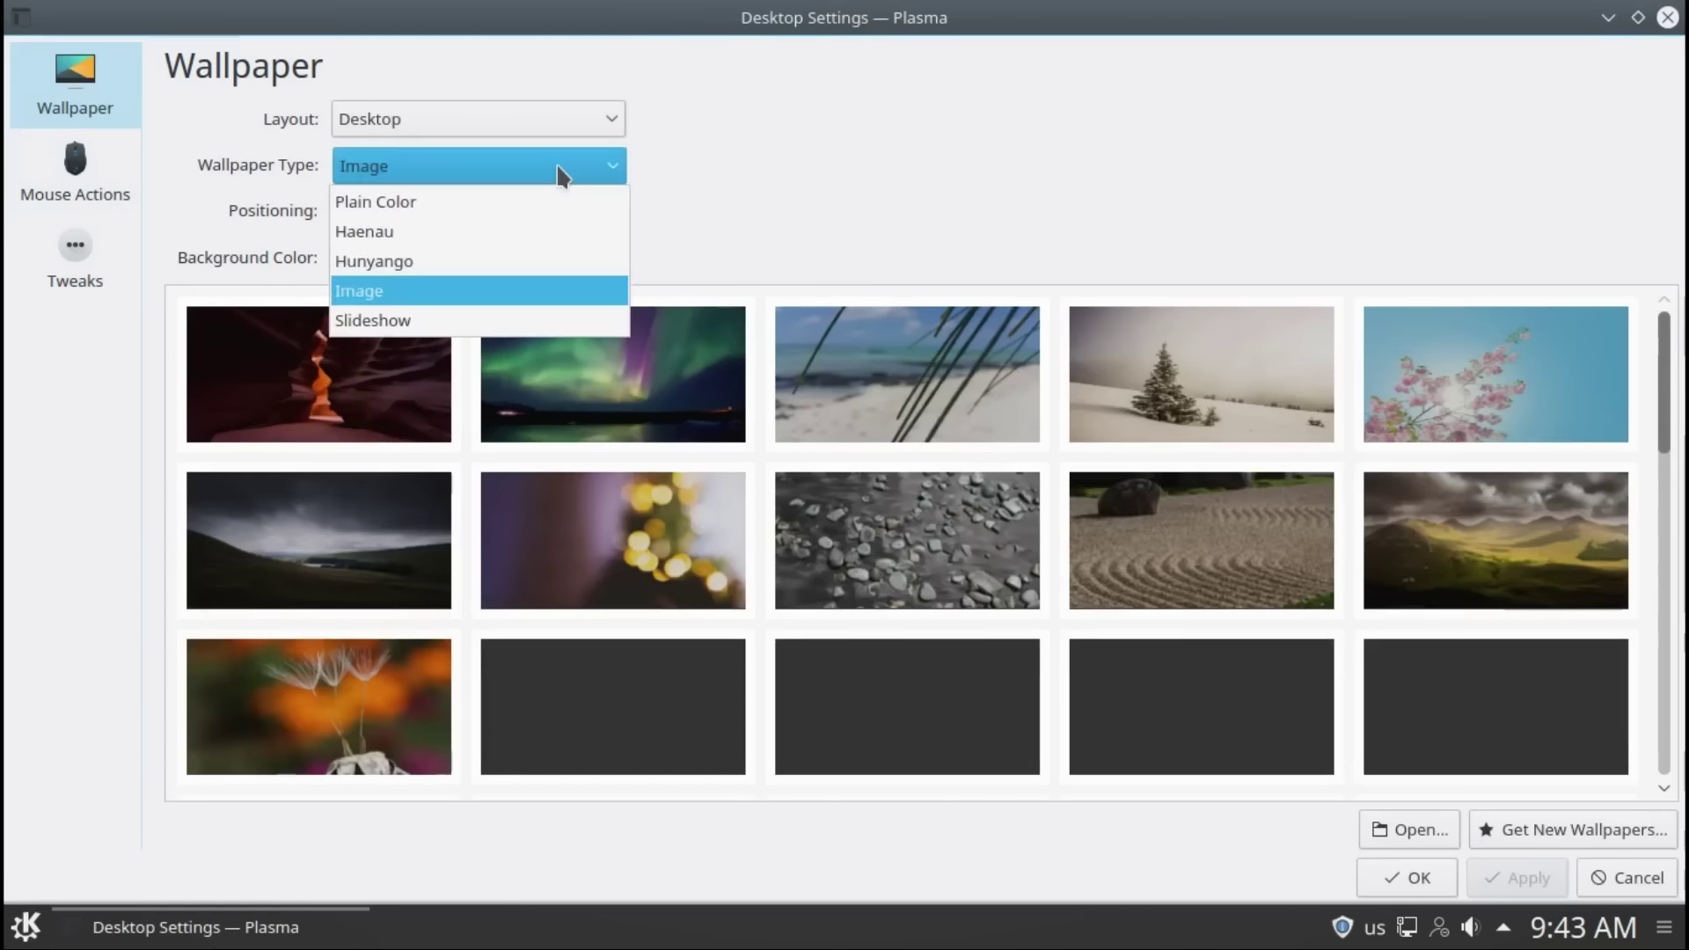
pyautogui.click(556, 163)
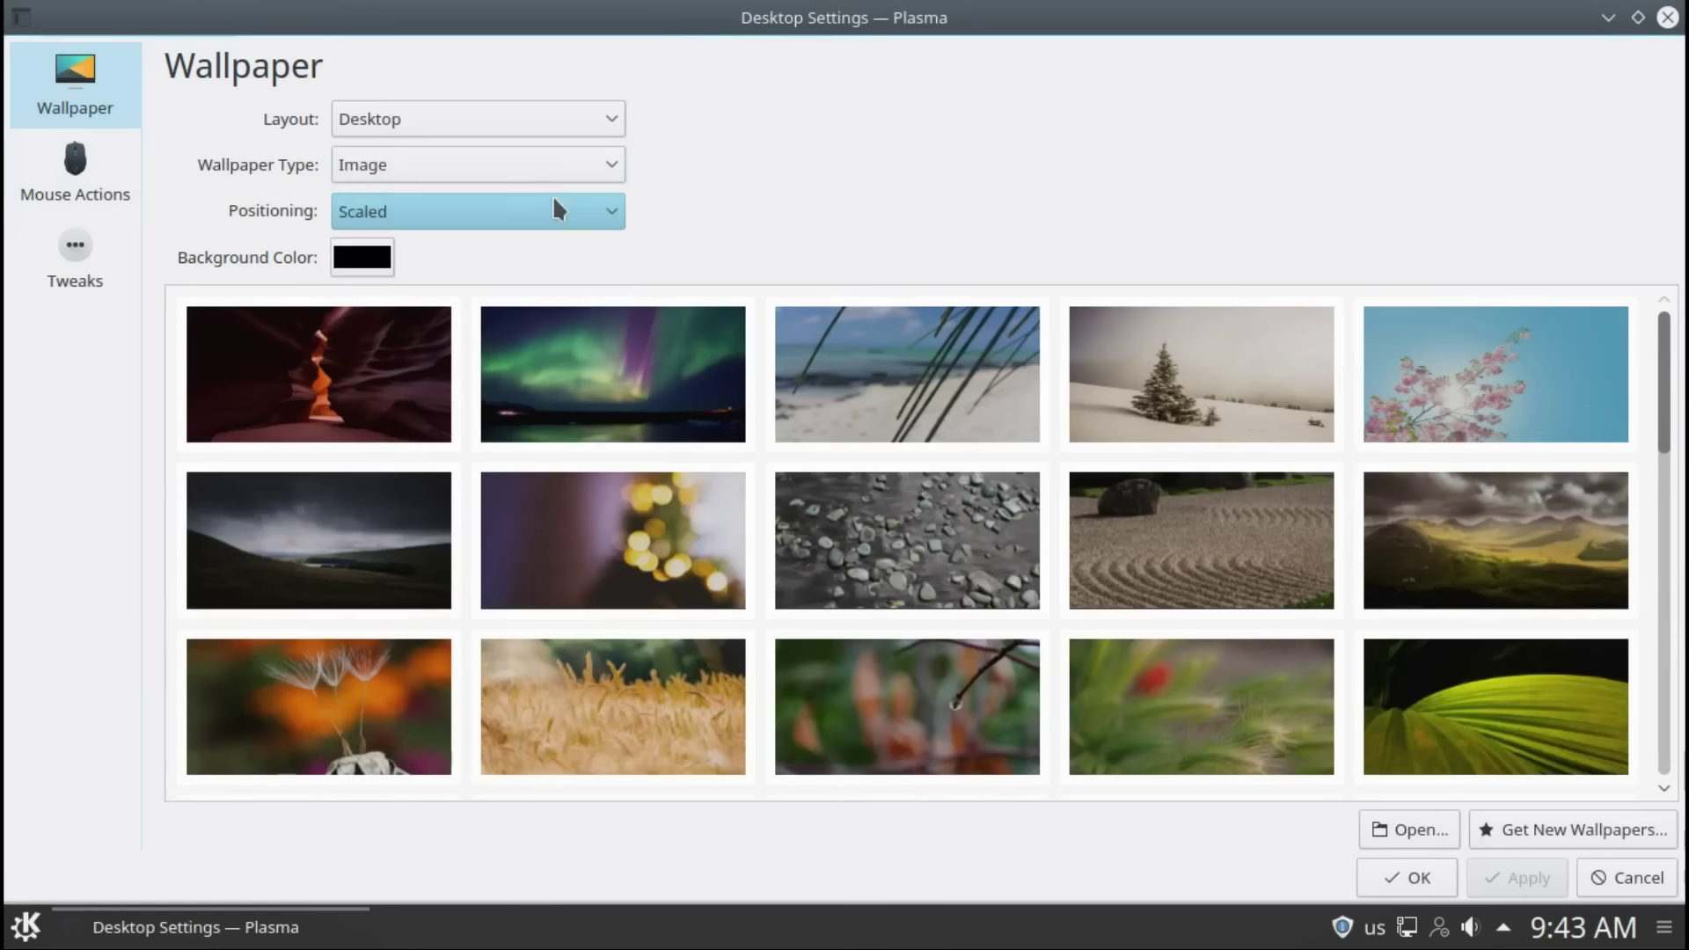
pyautogui.click(556, 211)
pyautogui.click(554, 209)
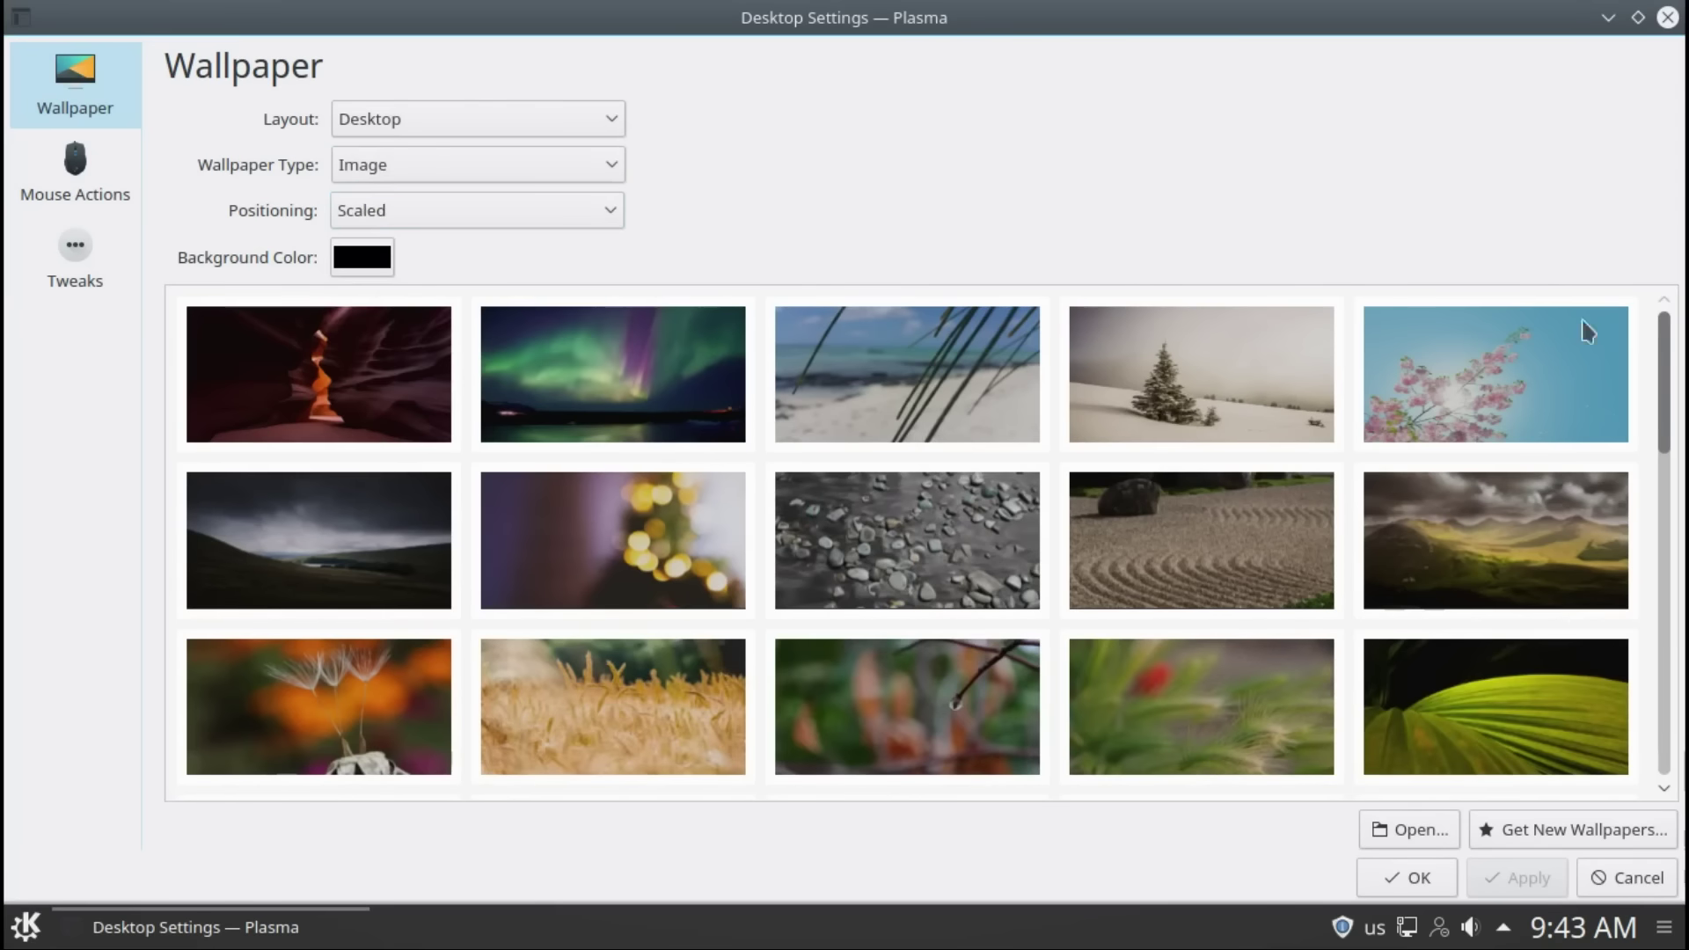
# Step: Select the raked zen-garden photo with the large rock in the gallery and apply it
pyautogui.scroll(-5, 1665, 436)
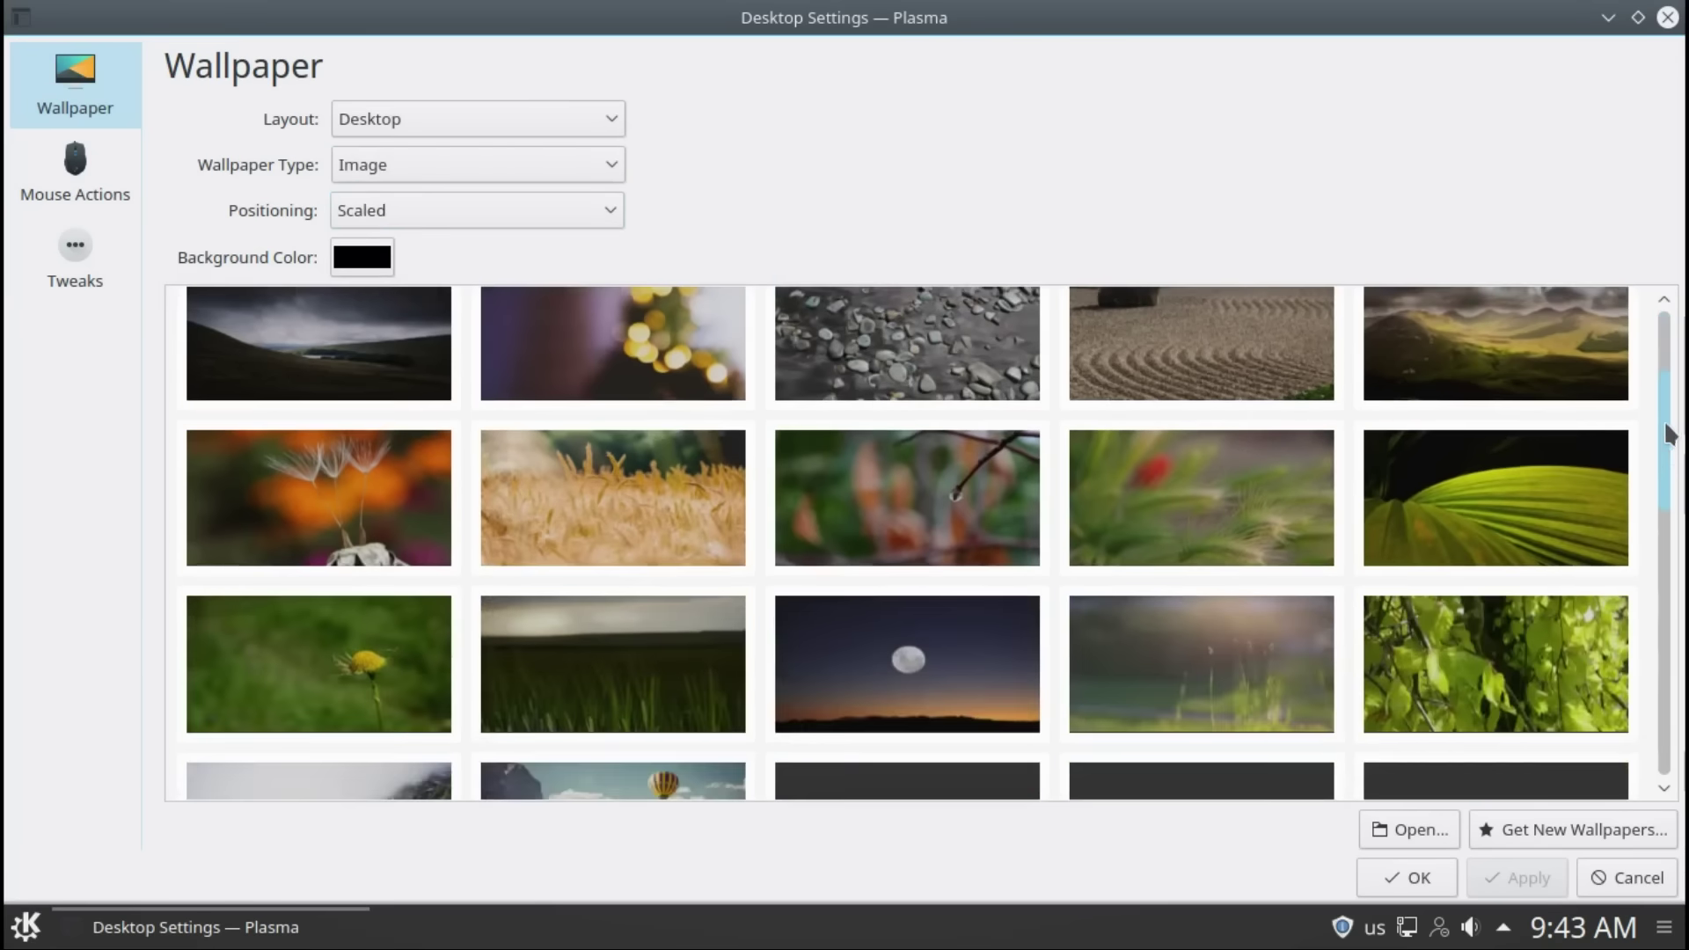
pyautogui.scroll(-2, 1681, 551)
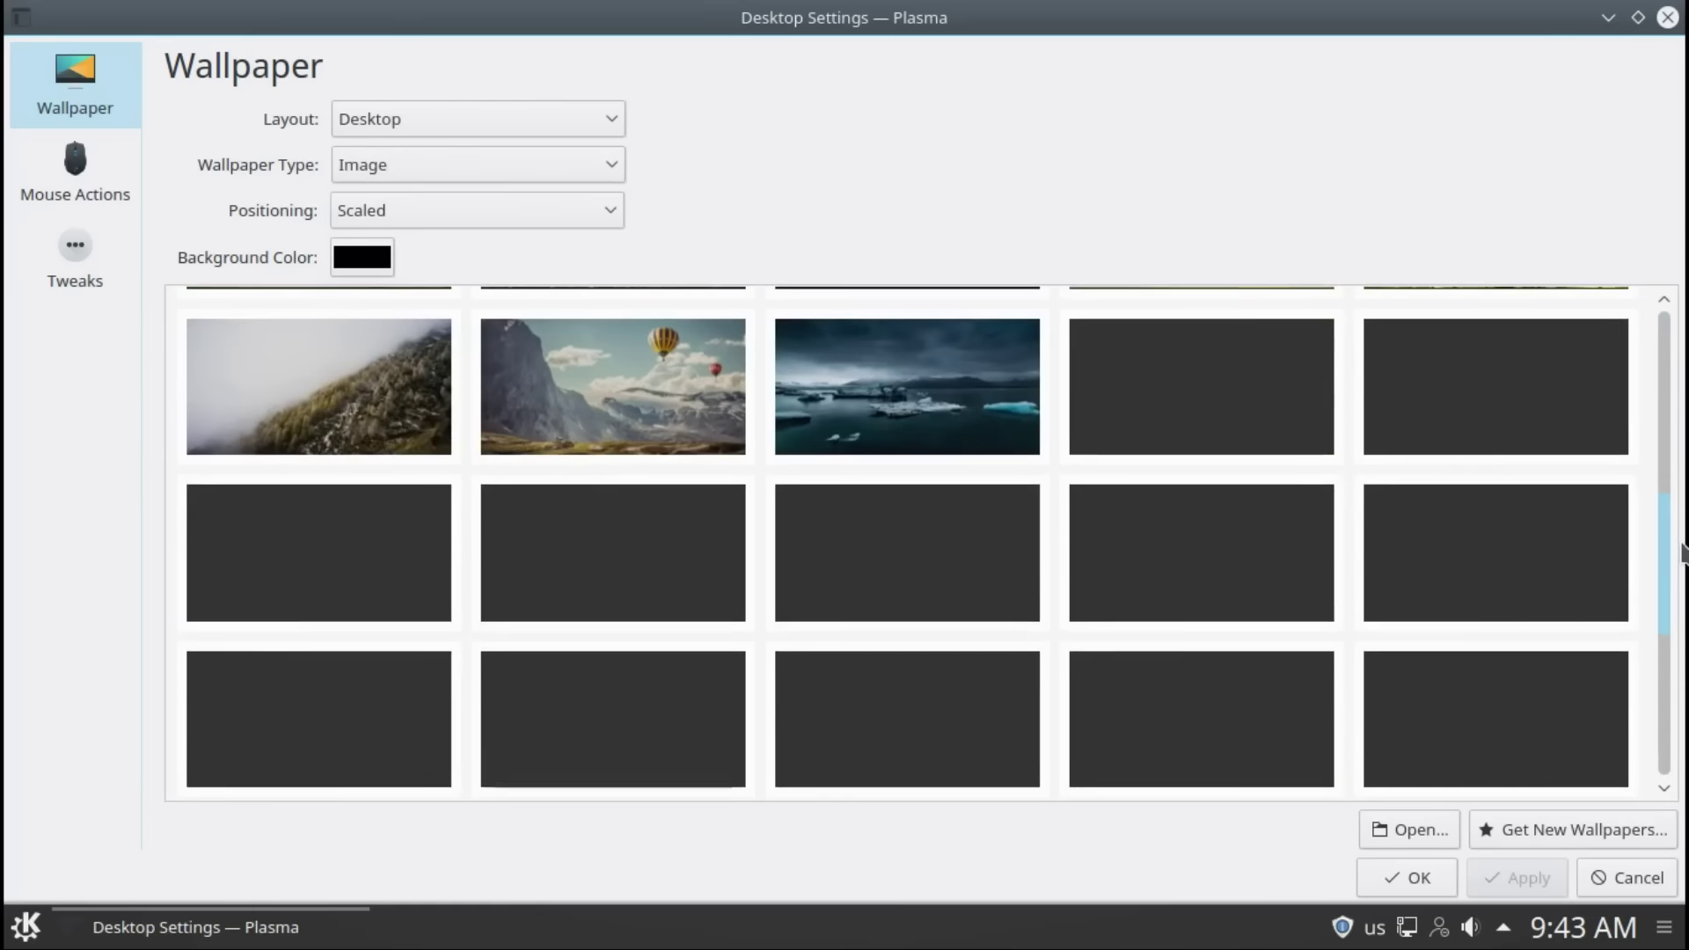
pyautogui.scroll(-1, 1682, 563)
pyautogui.scroll(-5, 1682, 577)
pyautogui.scroll(-4, 1684, 651)
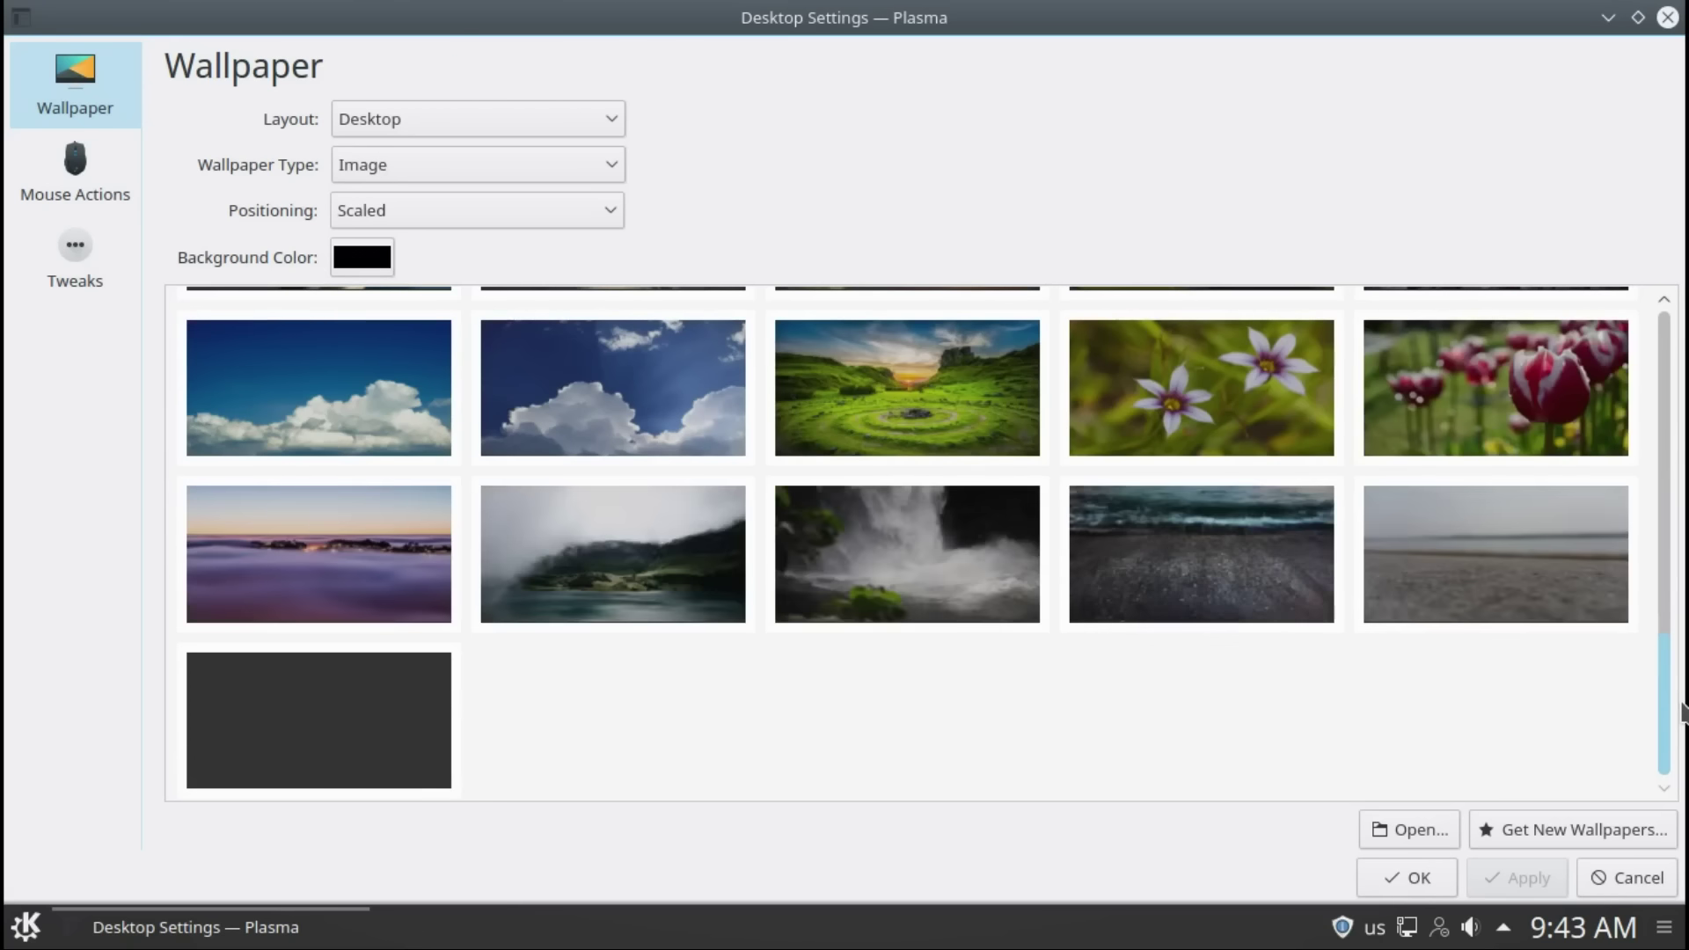
pyautogui.moveTo(1681, 700); pyautogui.dragTo(1671, 366)
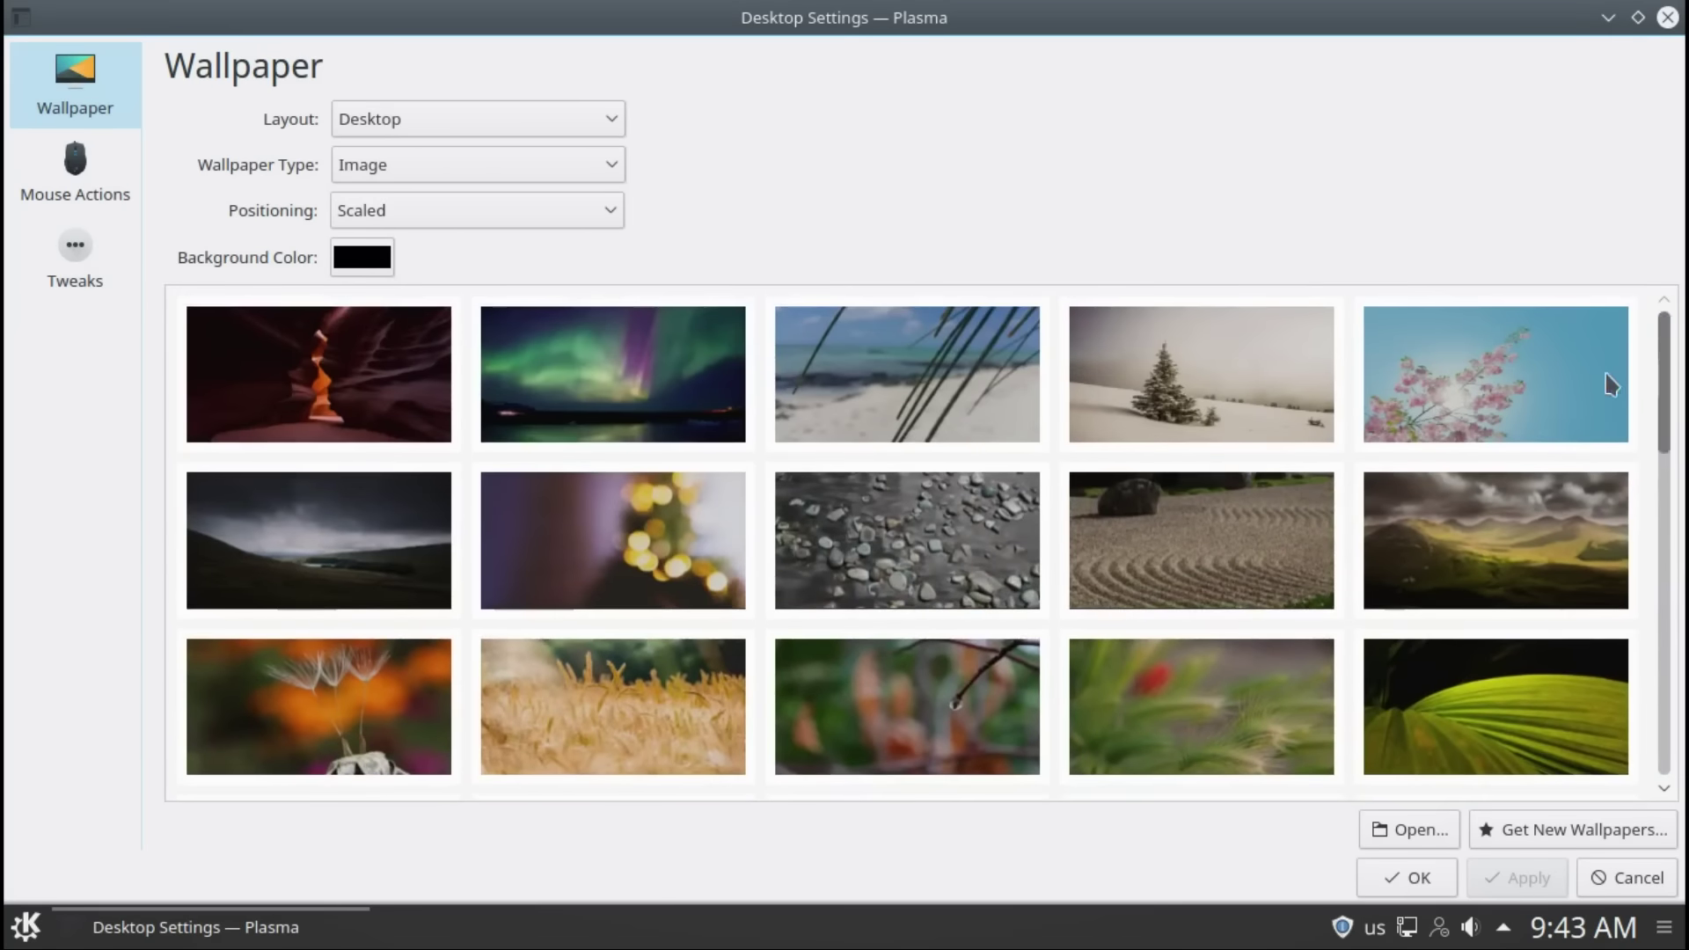
pyautogui.click(1291, 551)
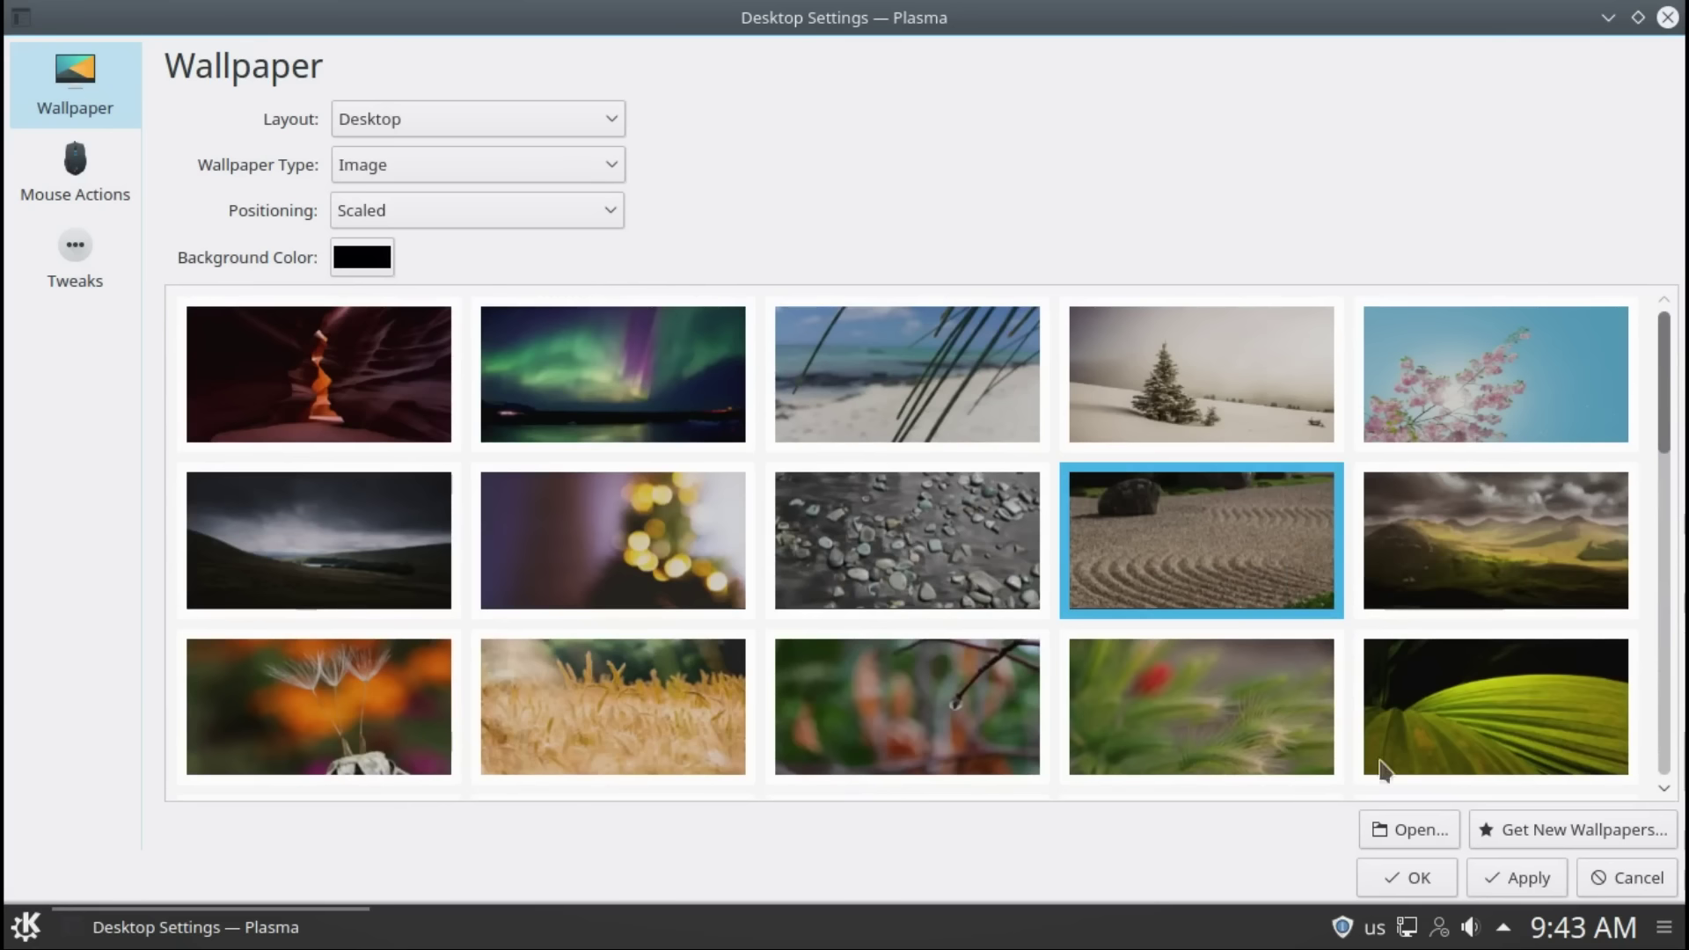
pyautogui.click(1519, 882)
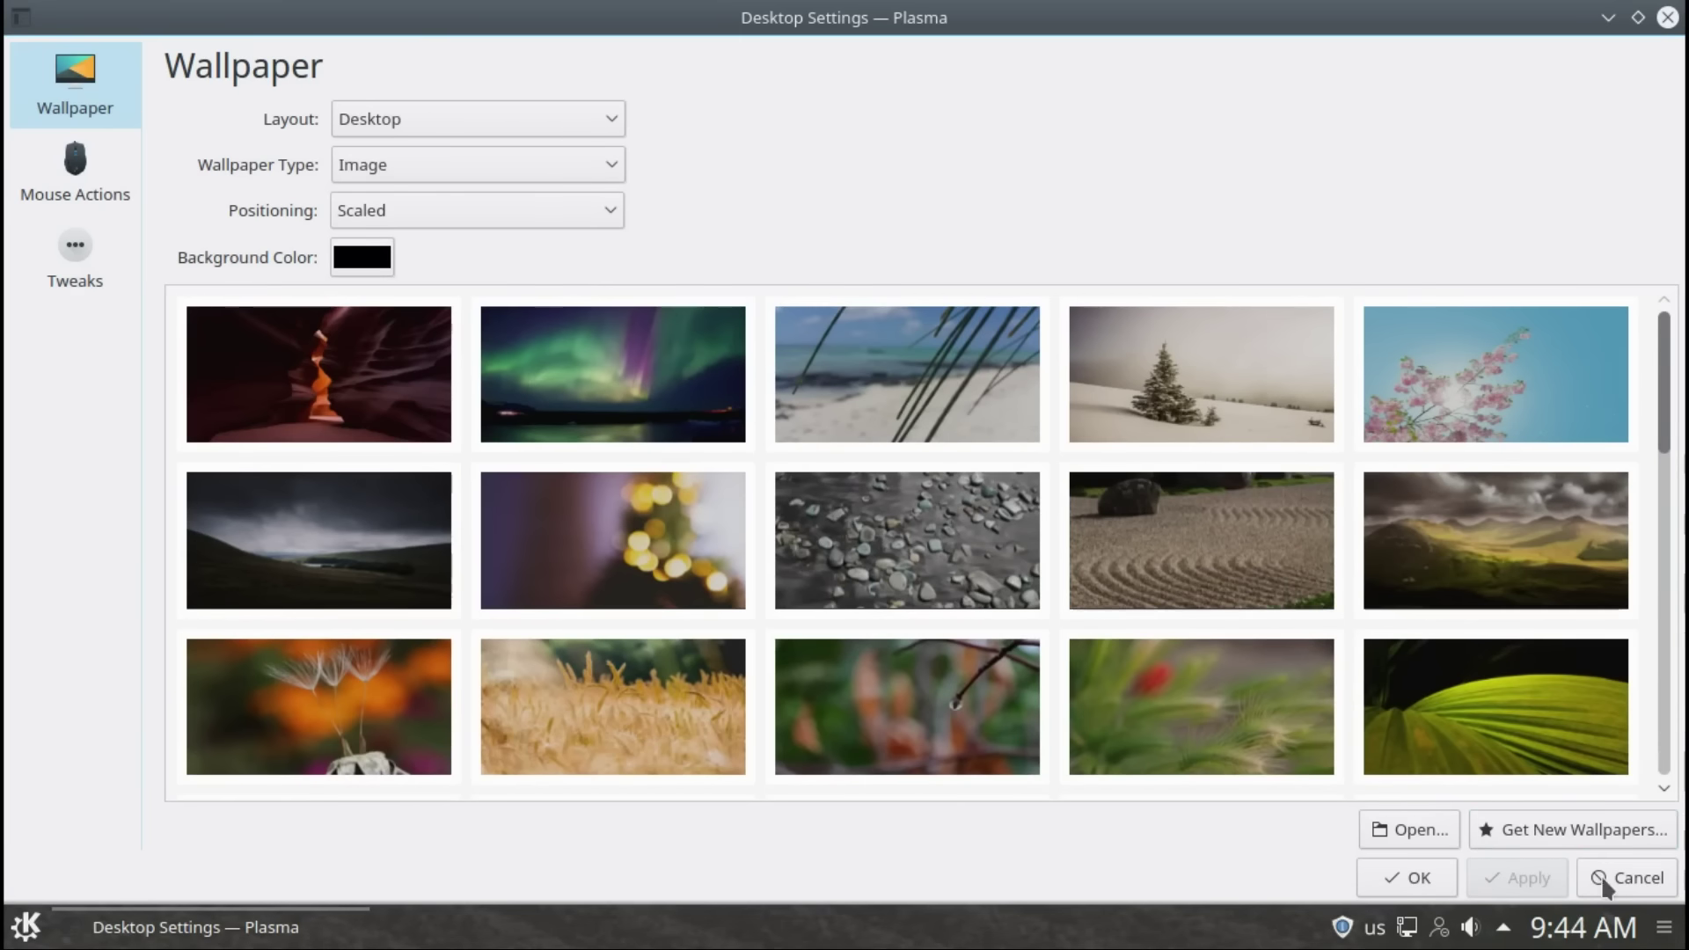
# Step: Browse the Get New Wallpapers catalogue, then close it
pyautogui.click(1545, 822)
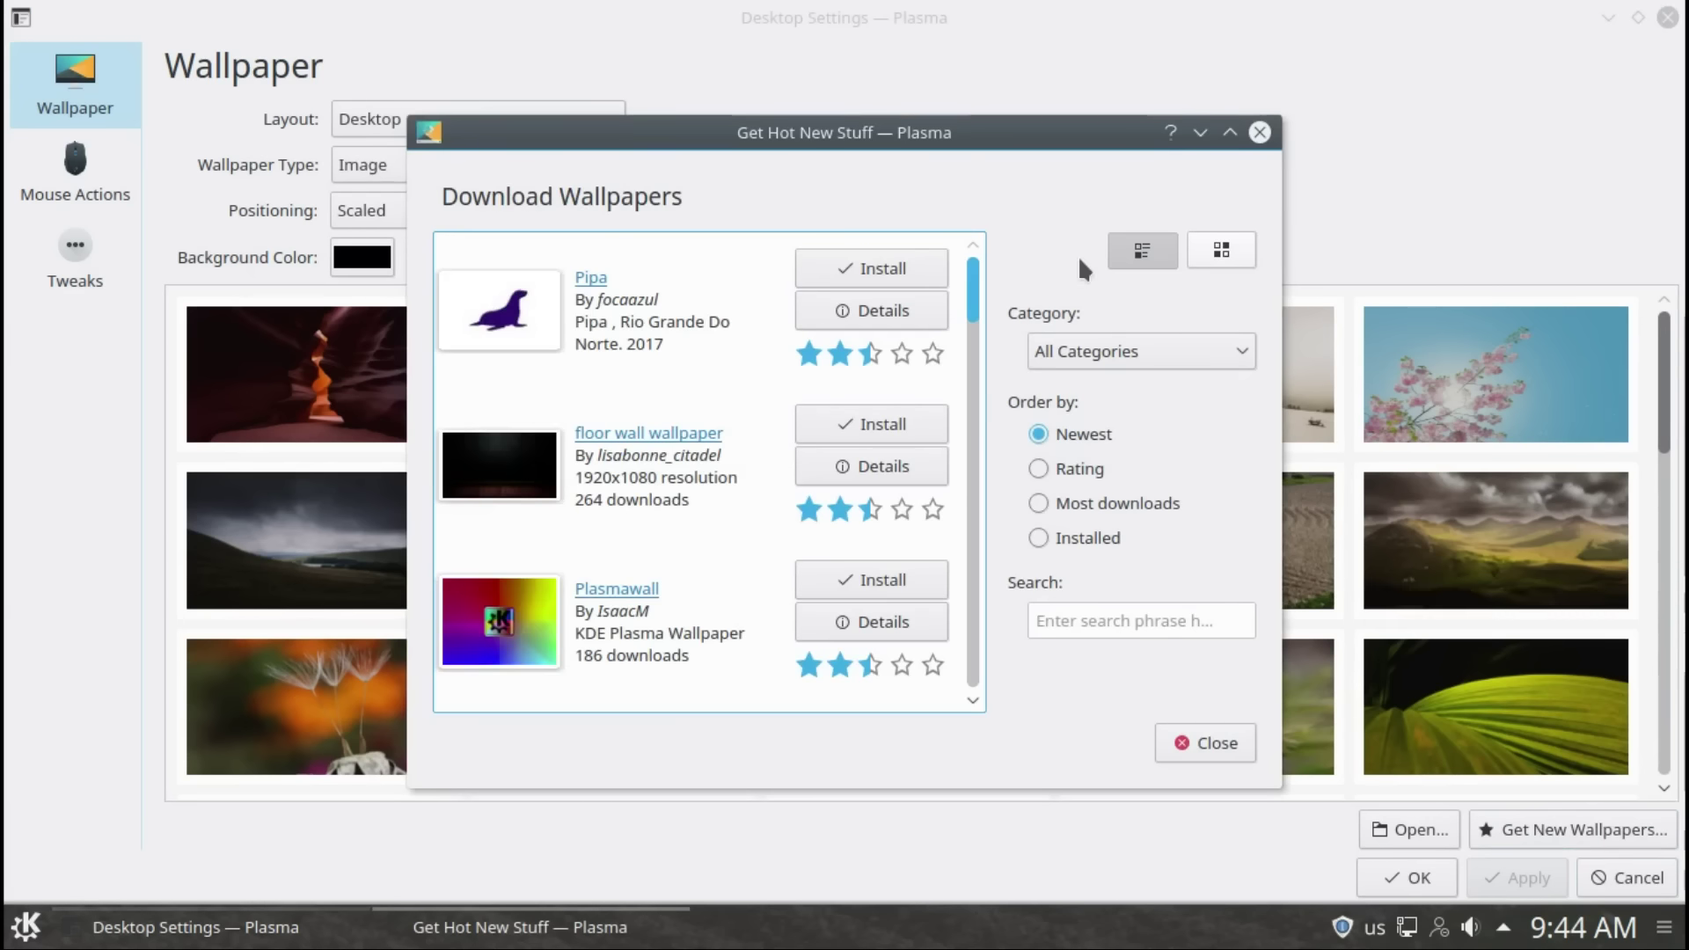
pyautogui.scroll(-1, 970, 270)
pyautogui.moveTo(975, 303); pyautogui.dragTo(989, 711)
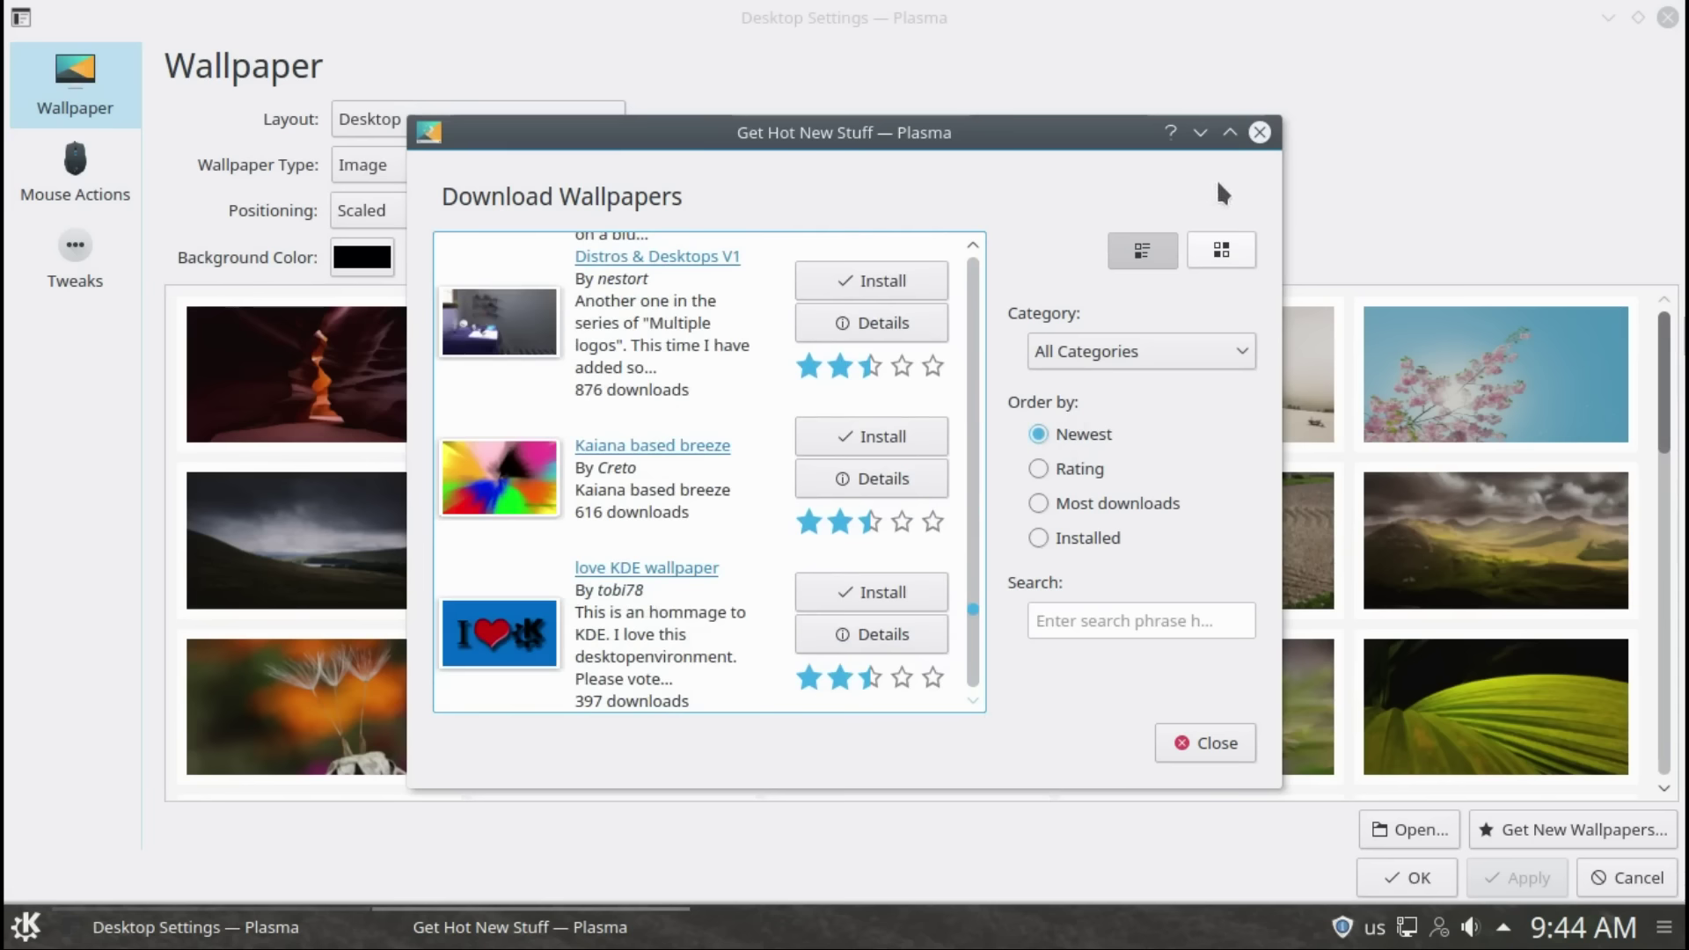
pyautogui.click(1260, 132)
# Step: Review Mouse Actions unchanged, enable Press and hold widgets in Tweaks, and close Desktop Settings
pyautogui.click(79, 181)
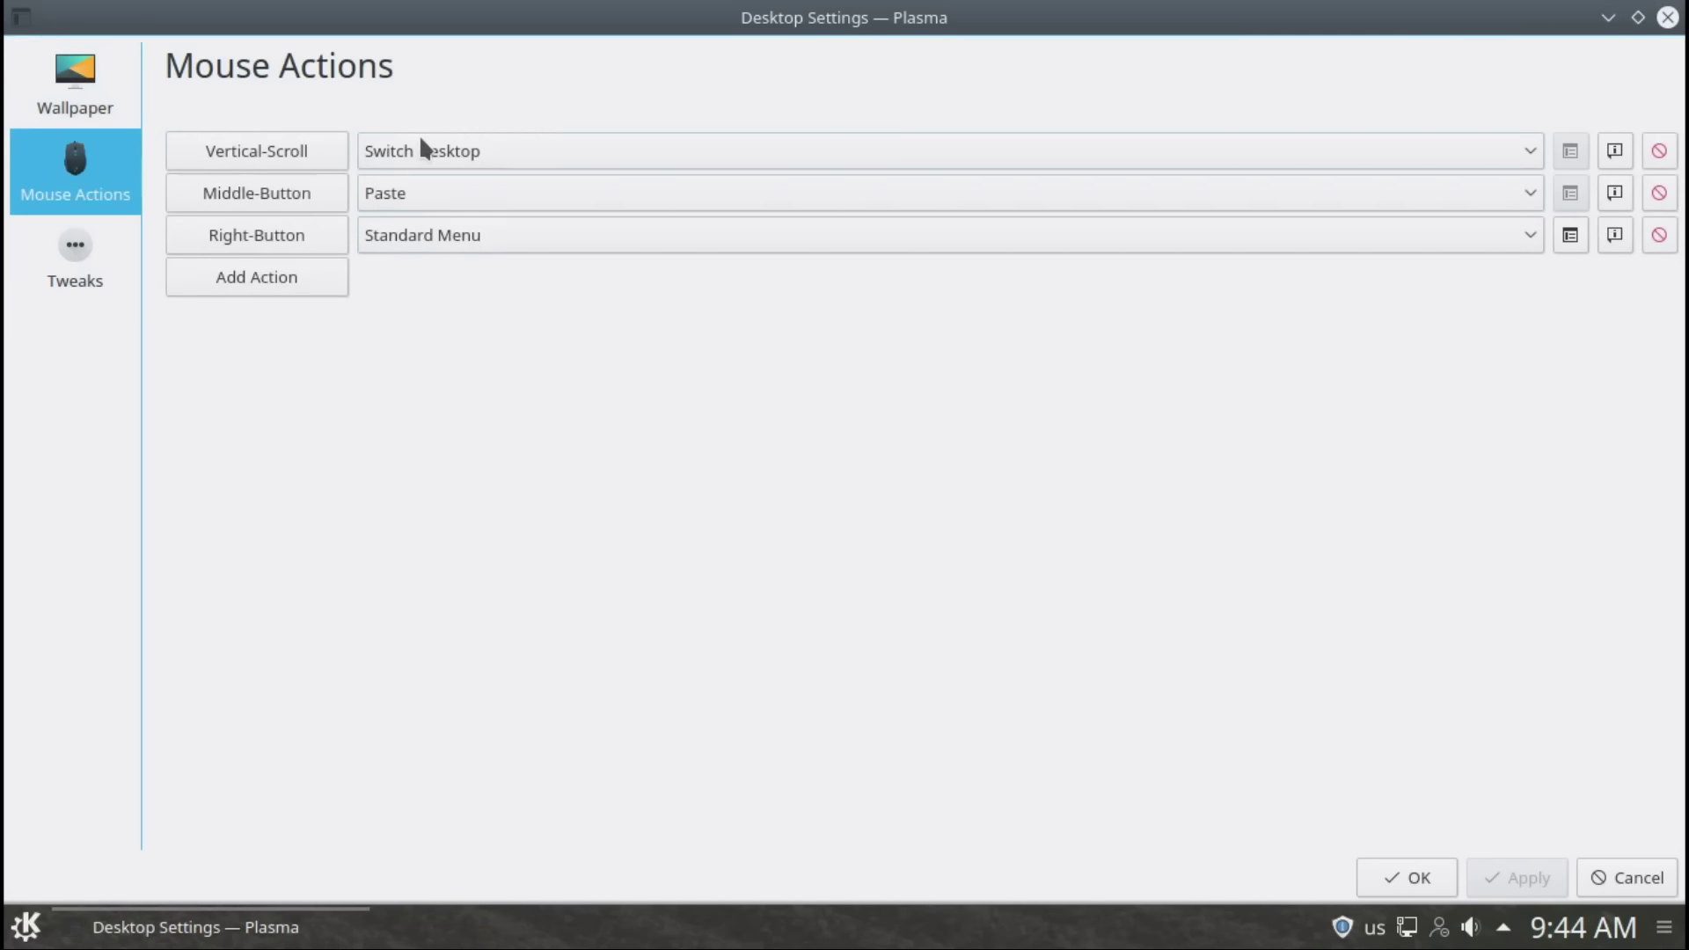
pyautogui.click(419, 135)
pyautogui.click(419, 135)
pyautogui.click(83, 240)
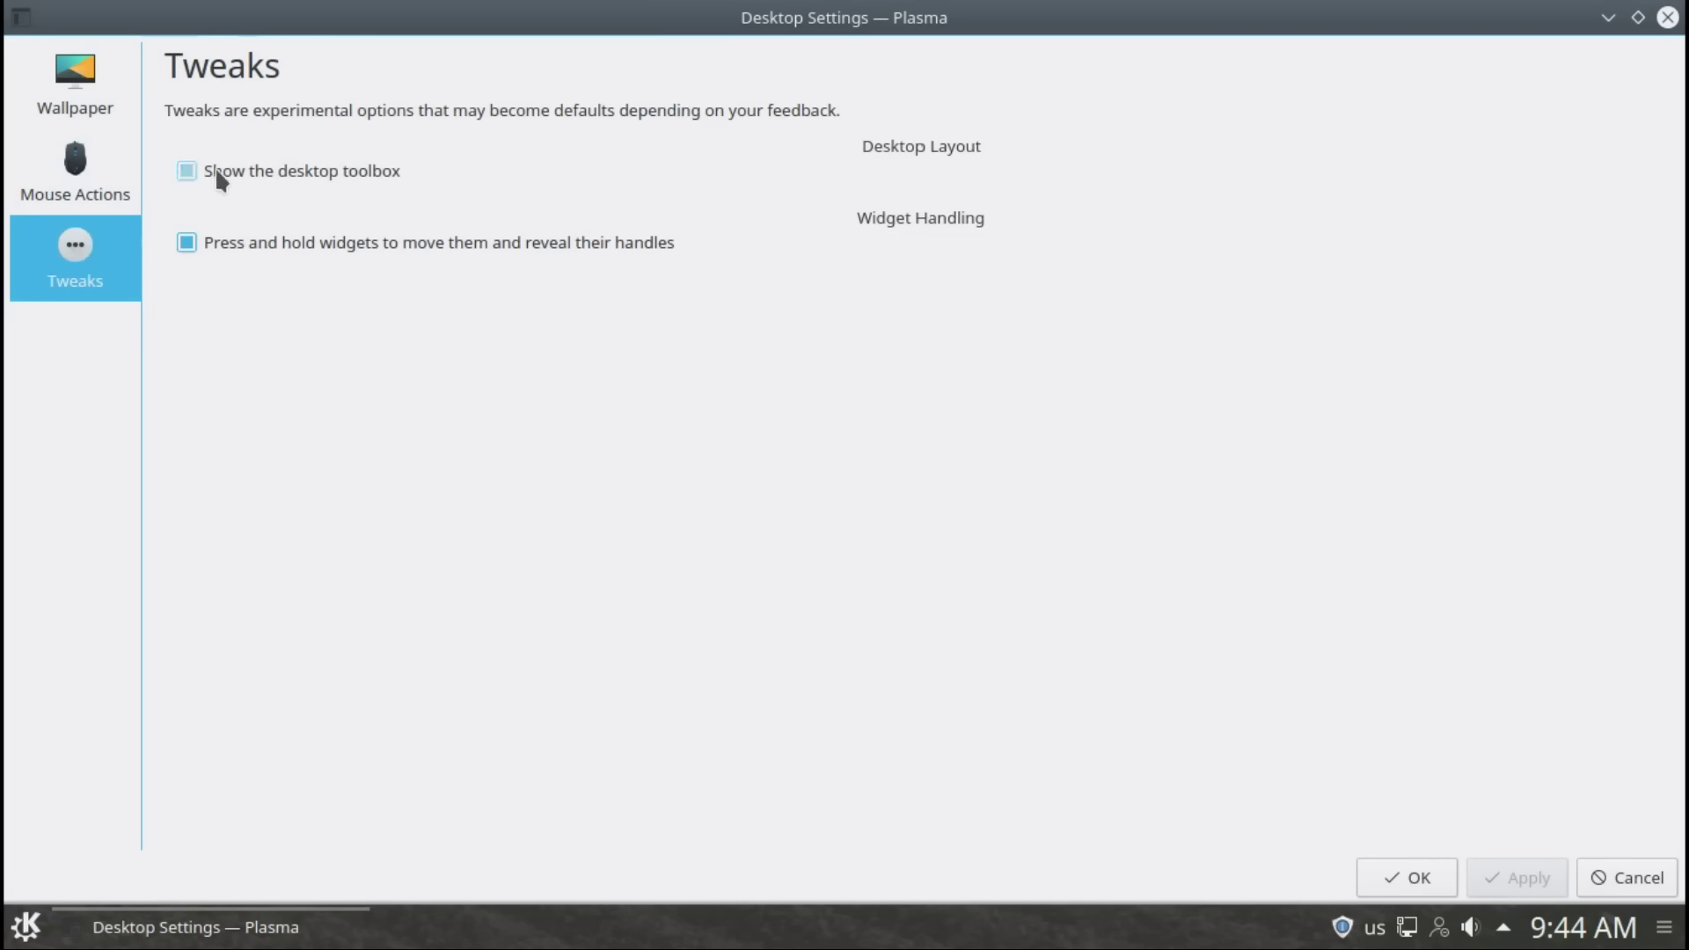
pyautogui.click(236, 255)
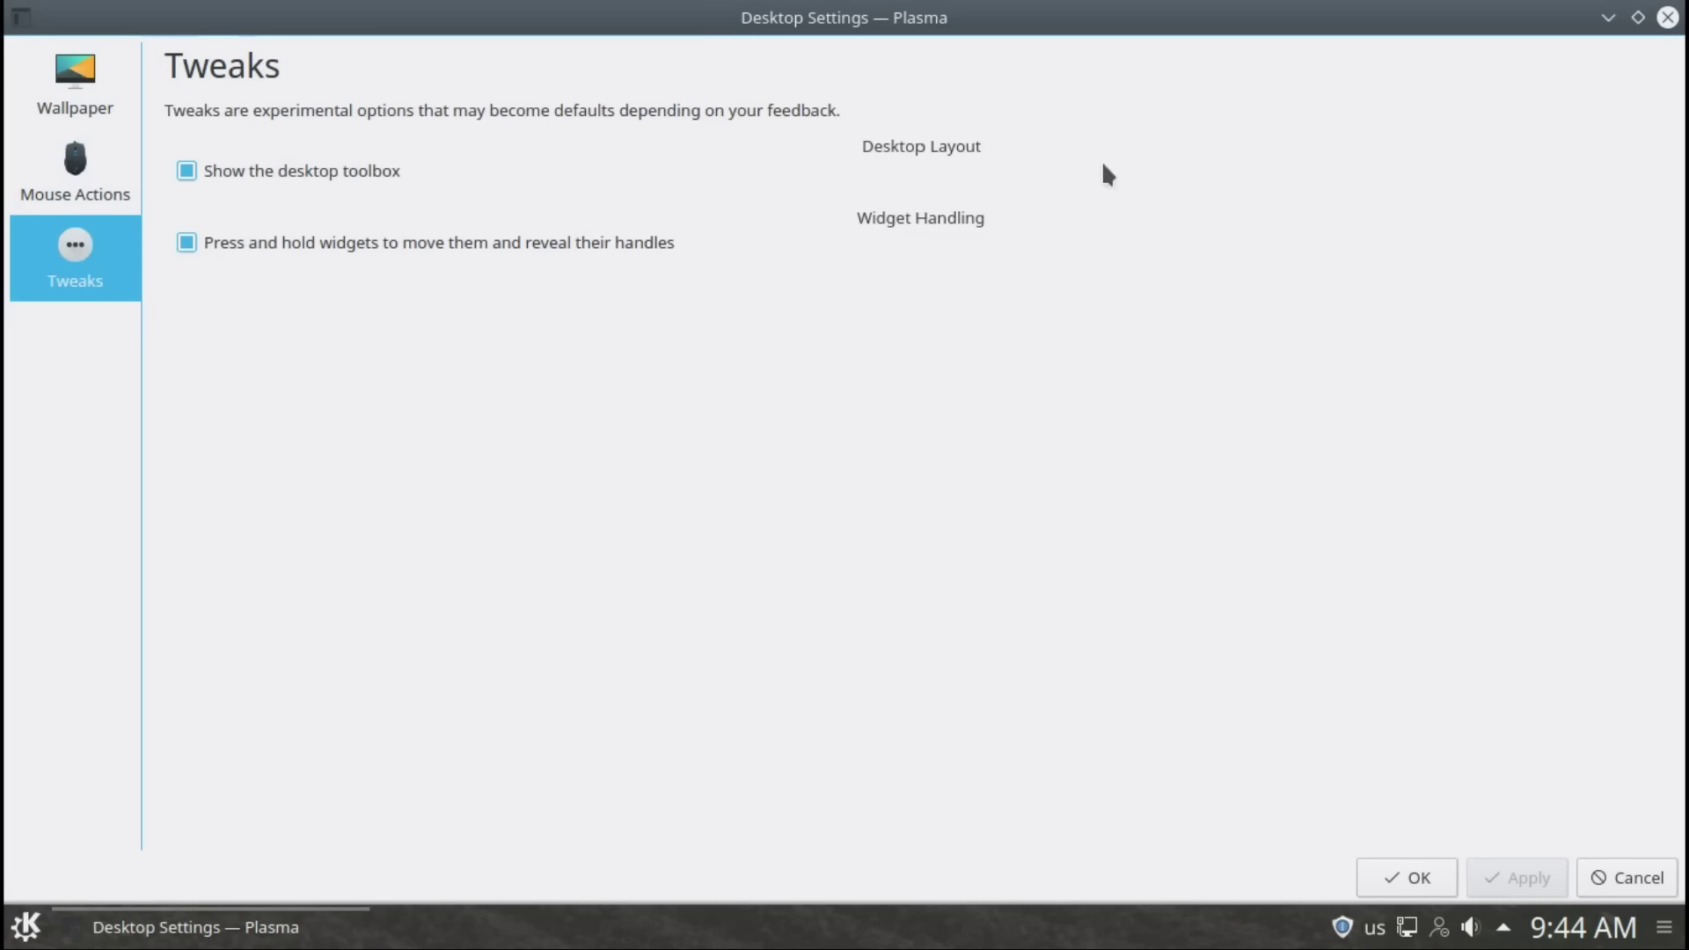
pyautogui.click(1669, 17)
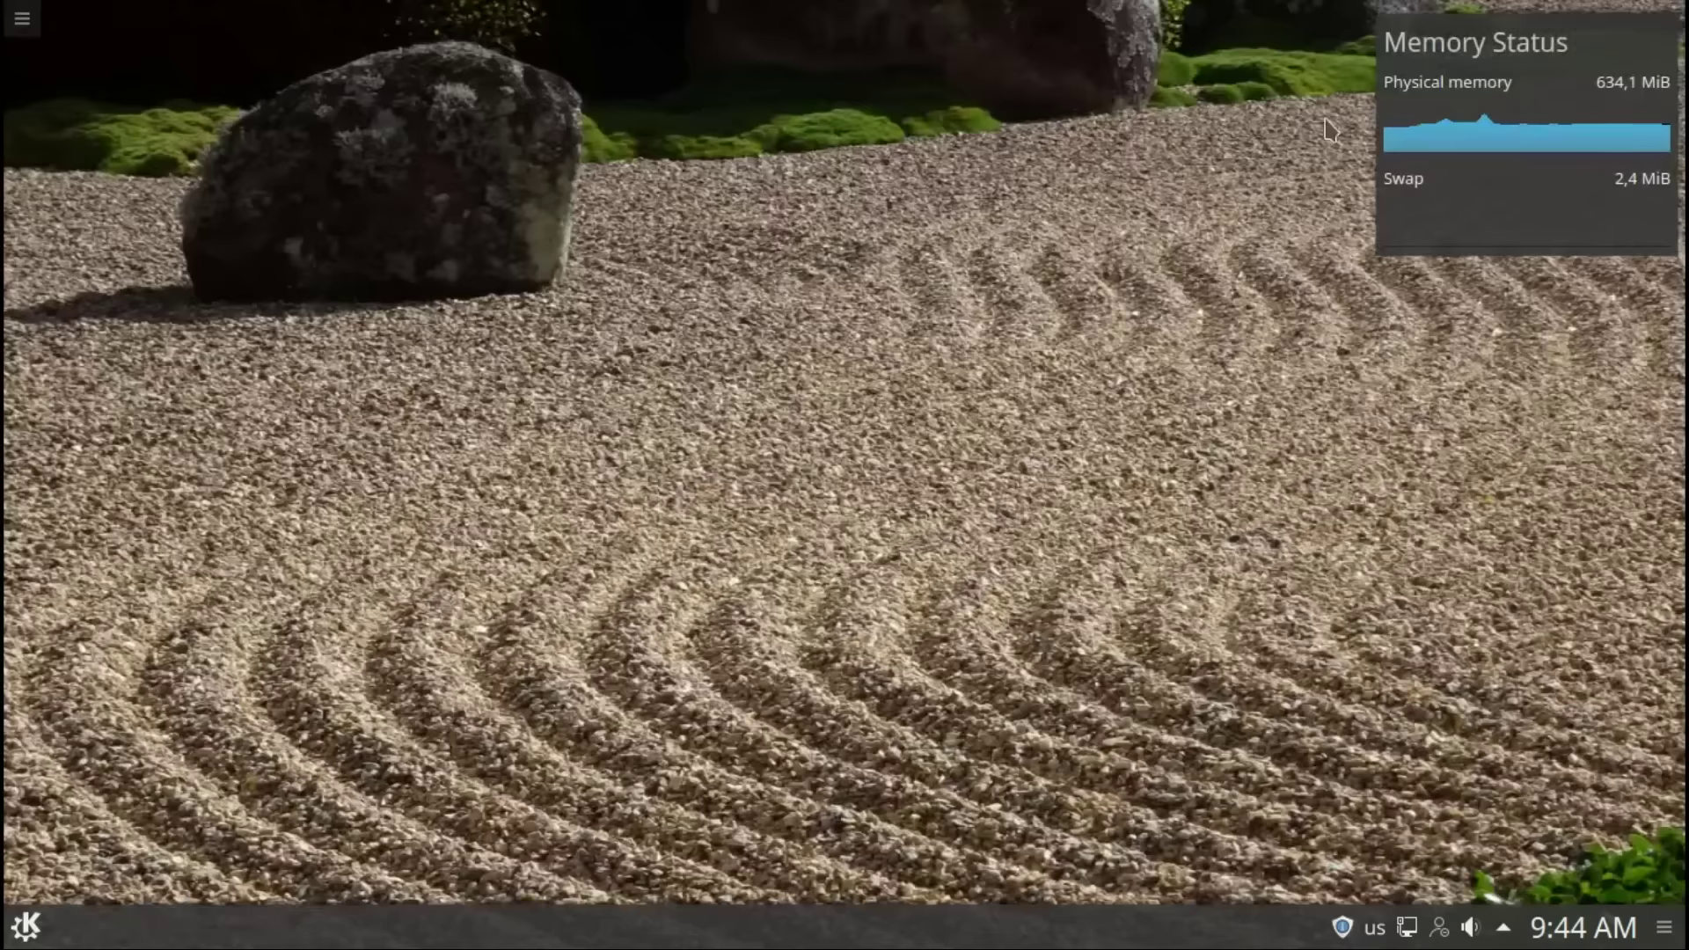
pyautogui.click(24, 18)
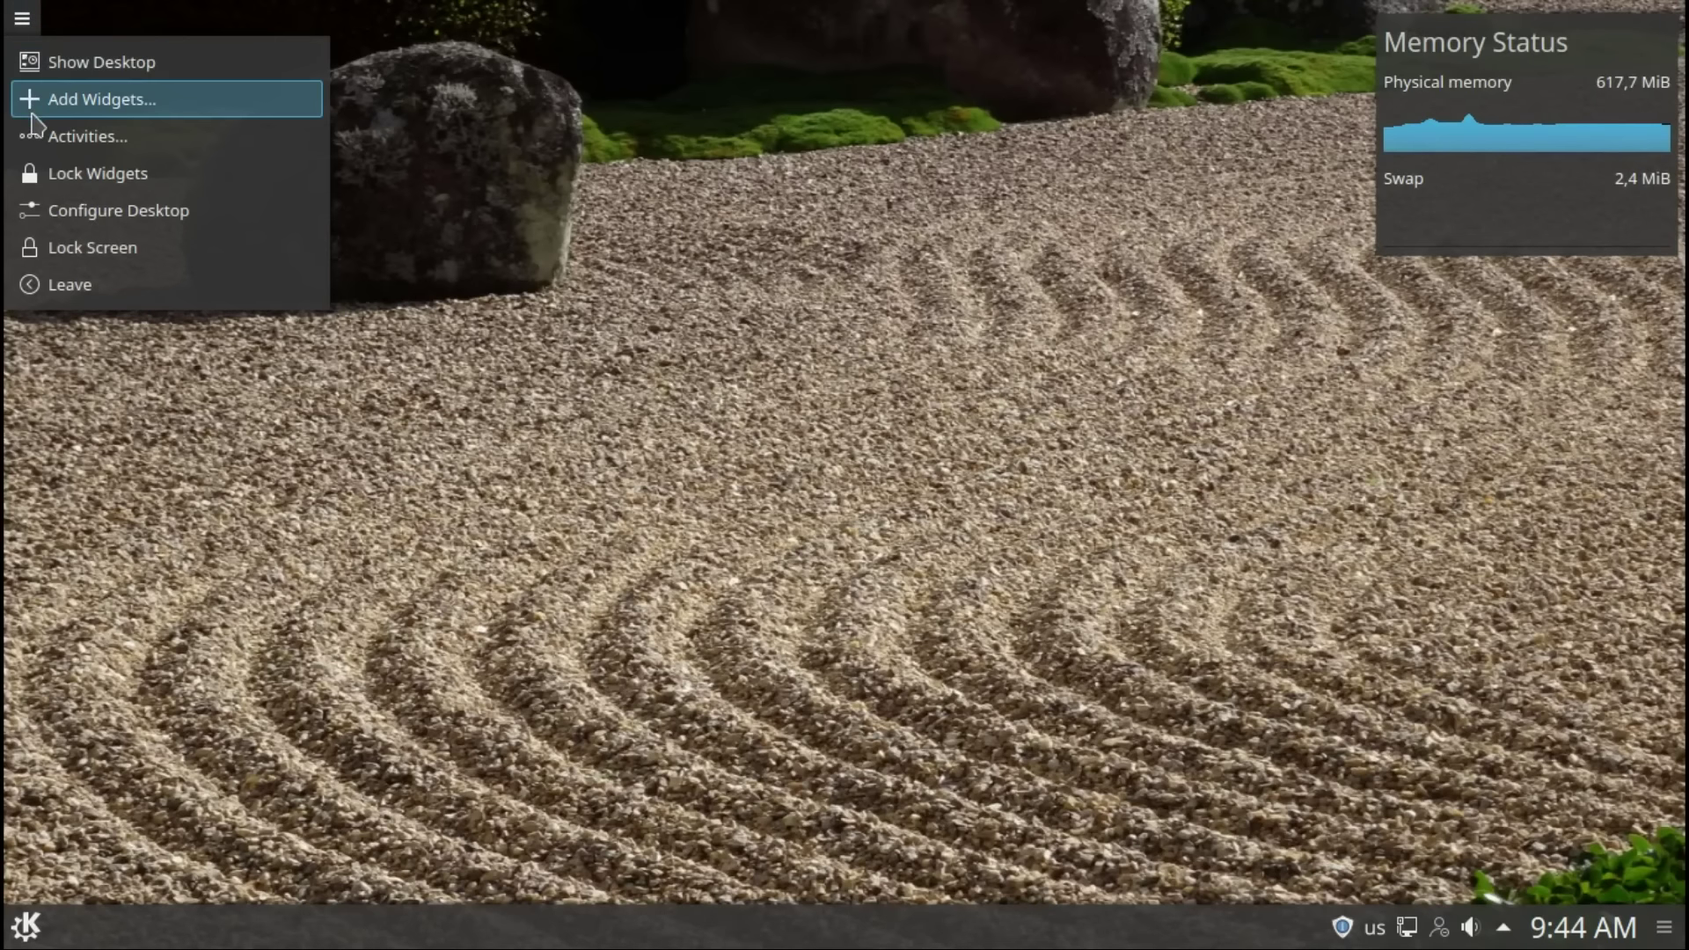
pyautogui.click(49, 249)
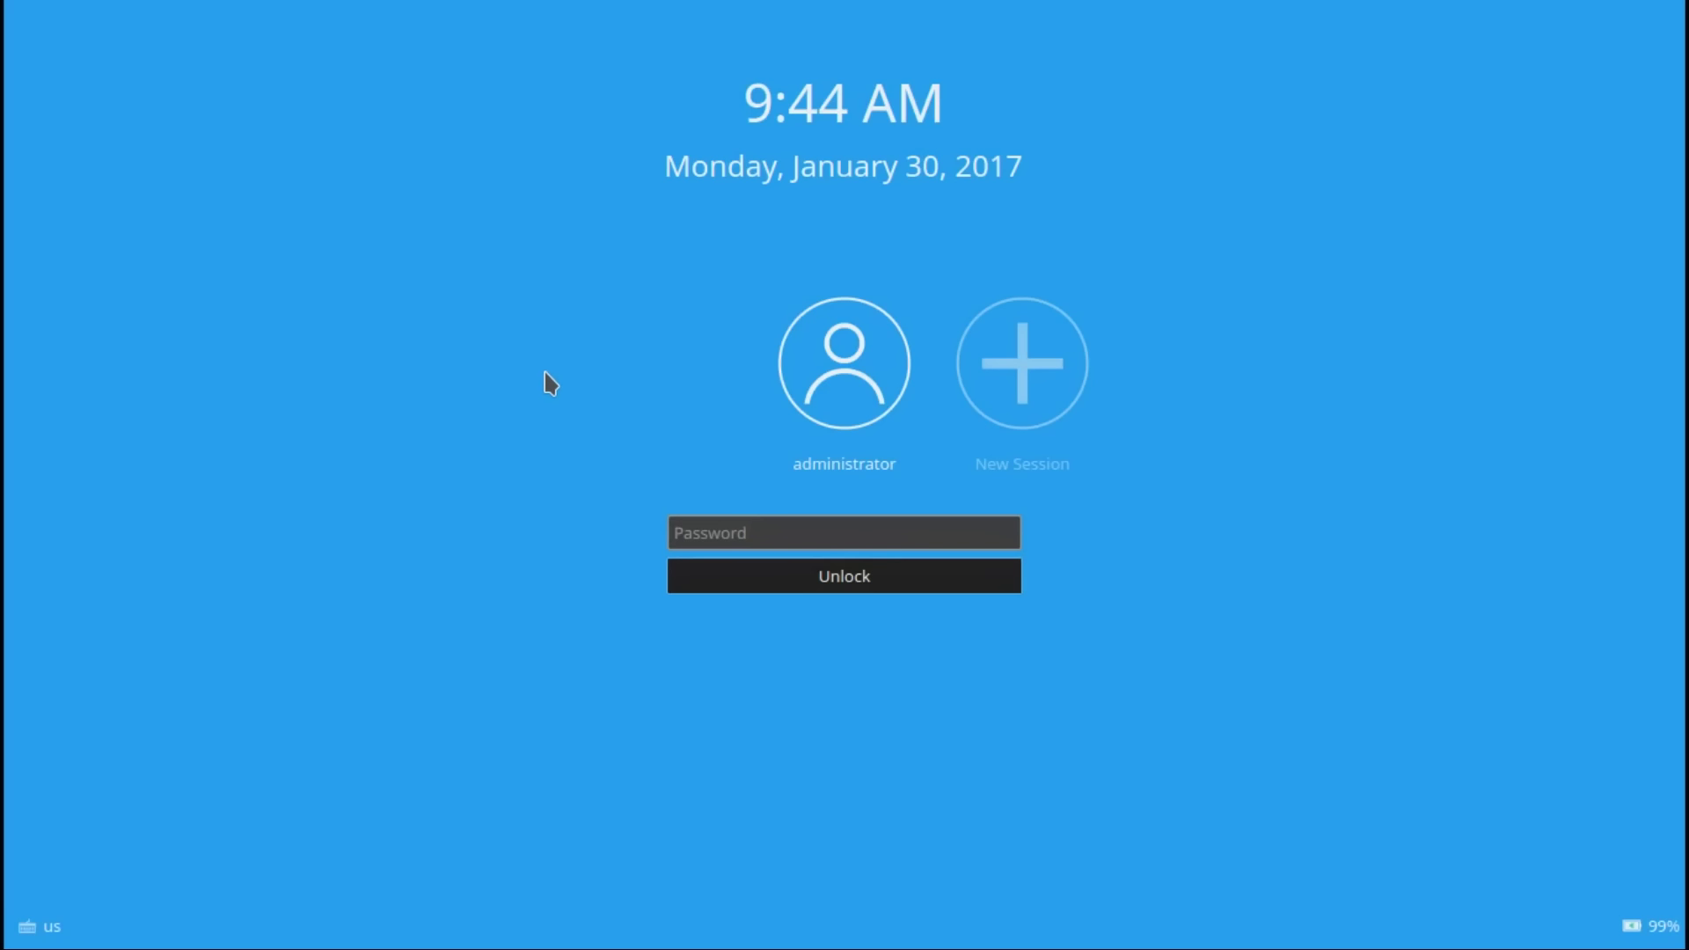
pyautogui.write('******')
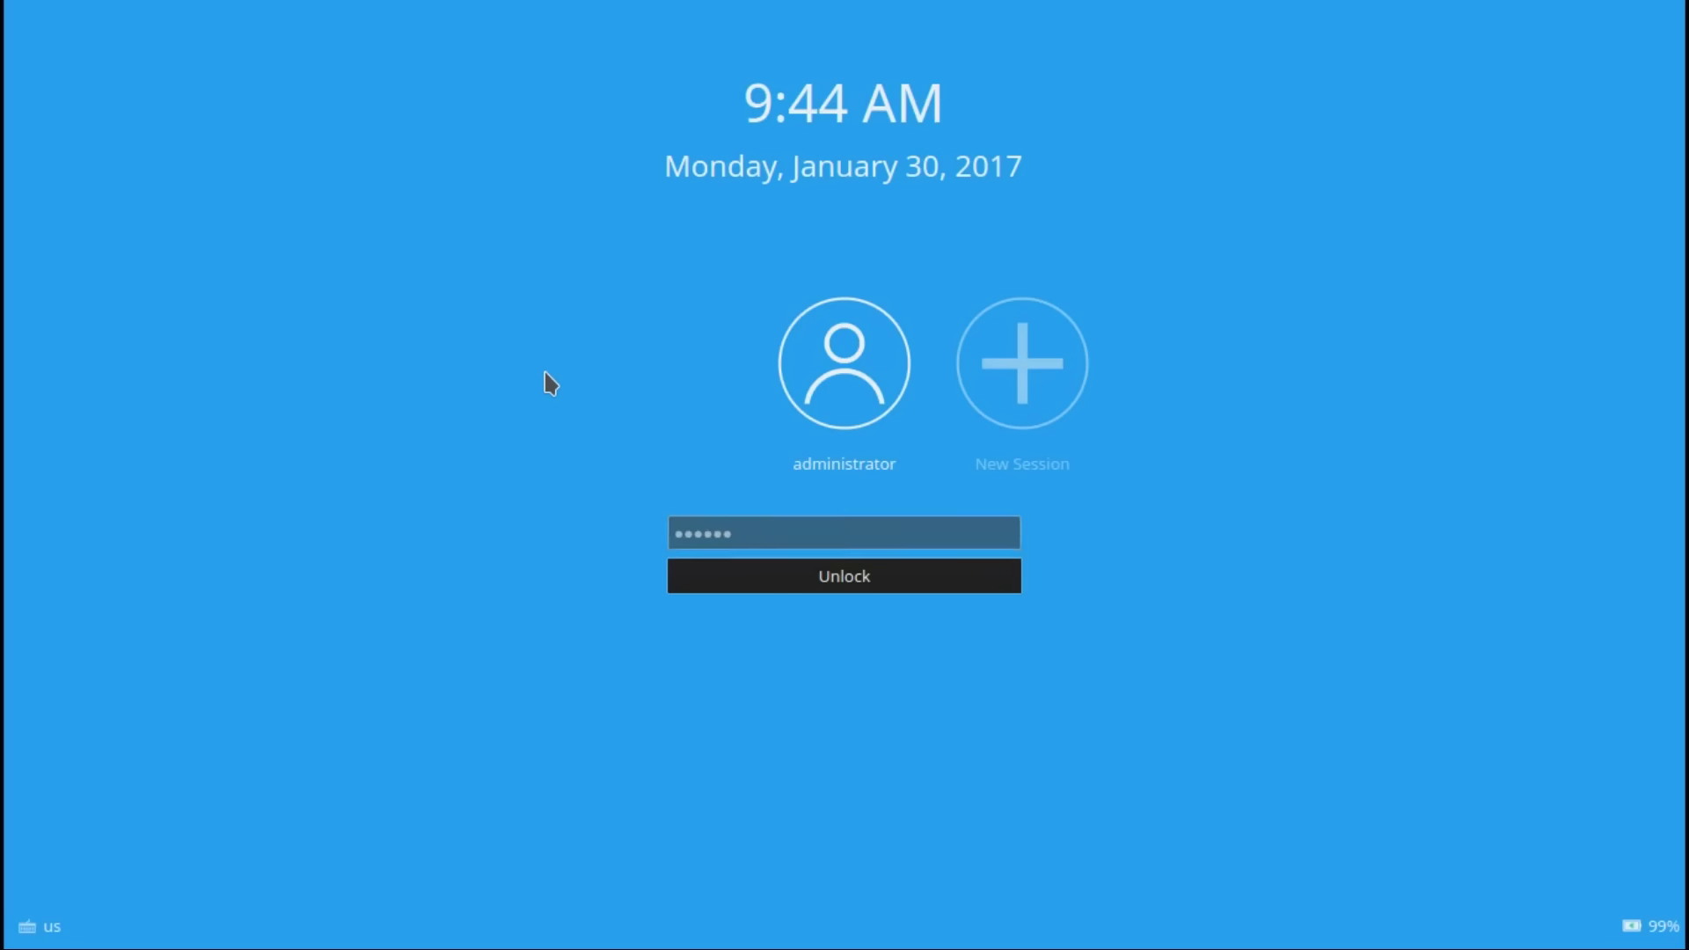
pyautogui.press('Return')
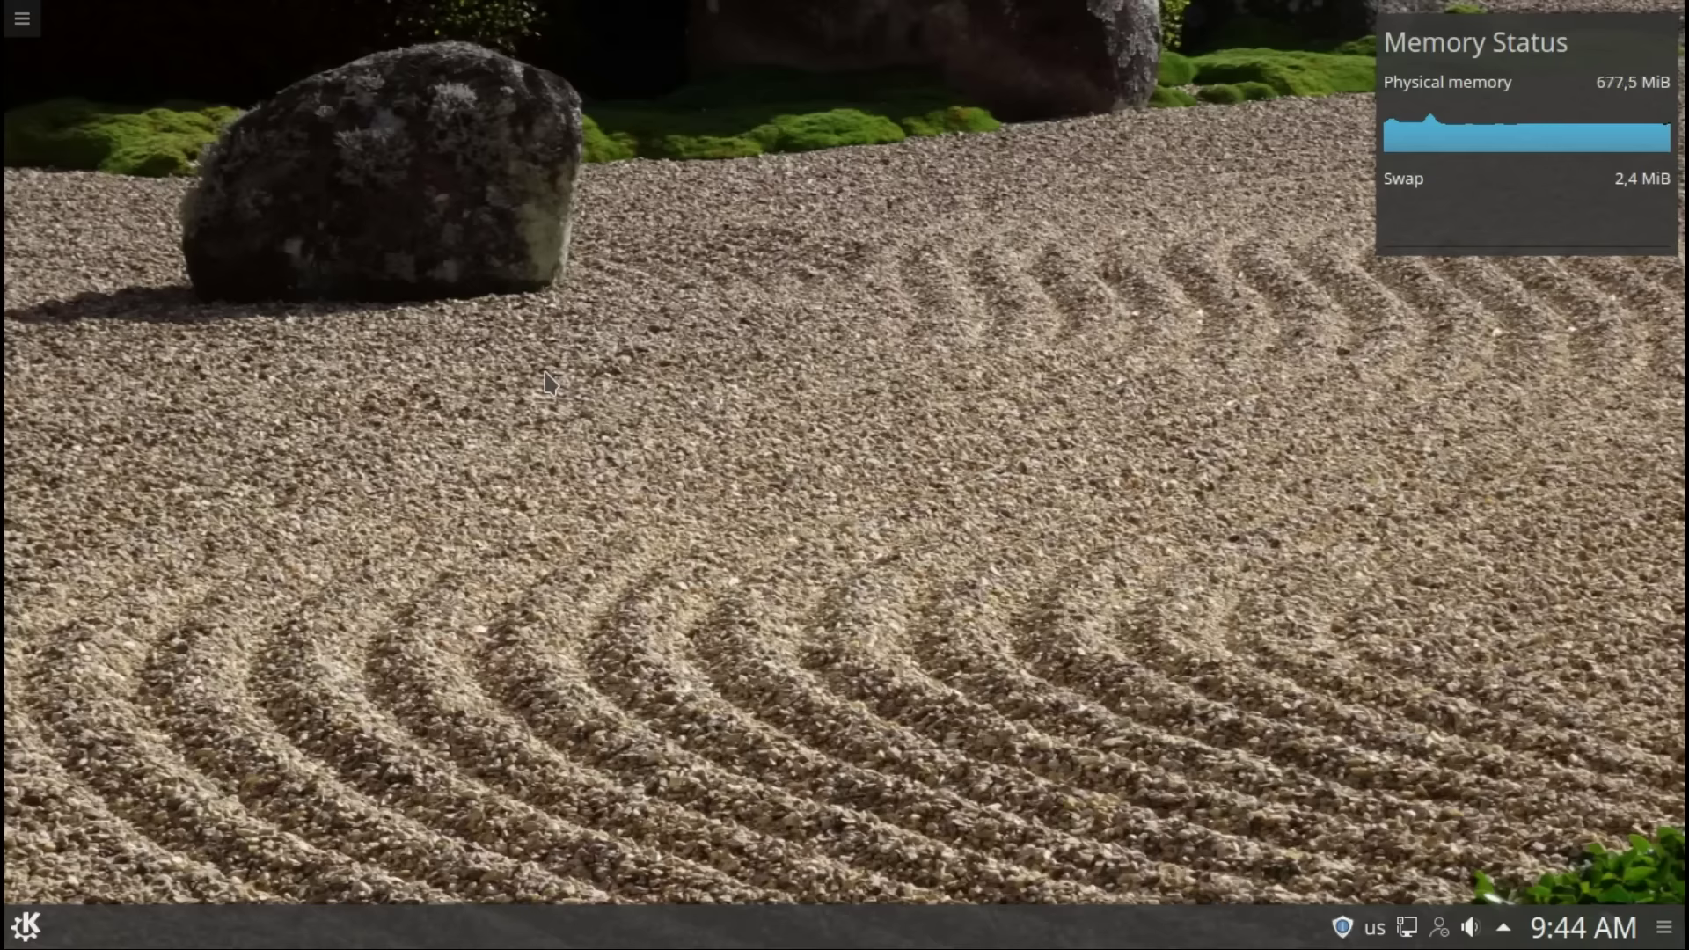
pyautogui.click(18, 26)
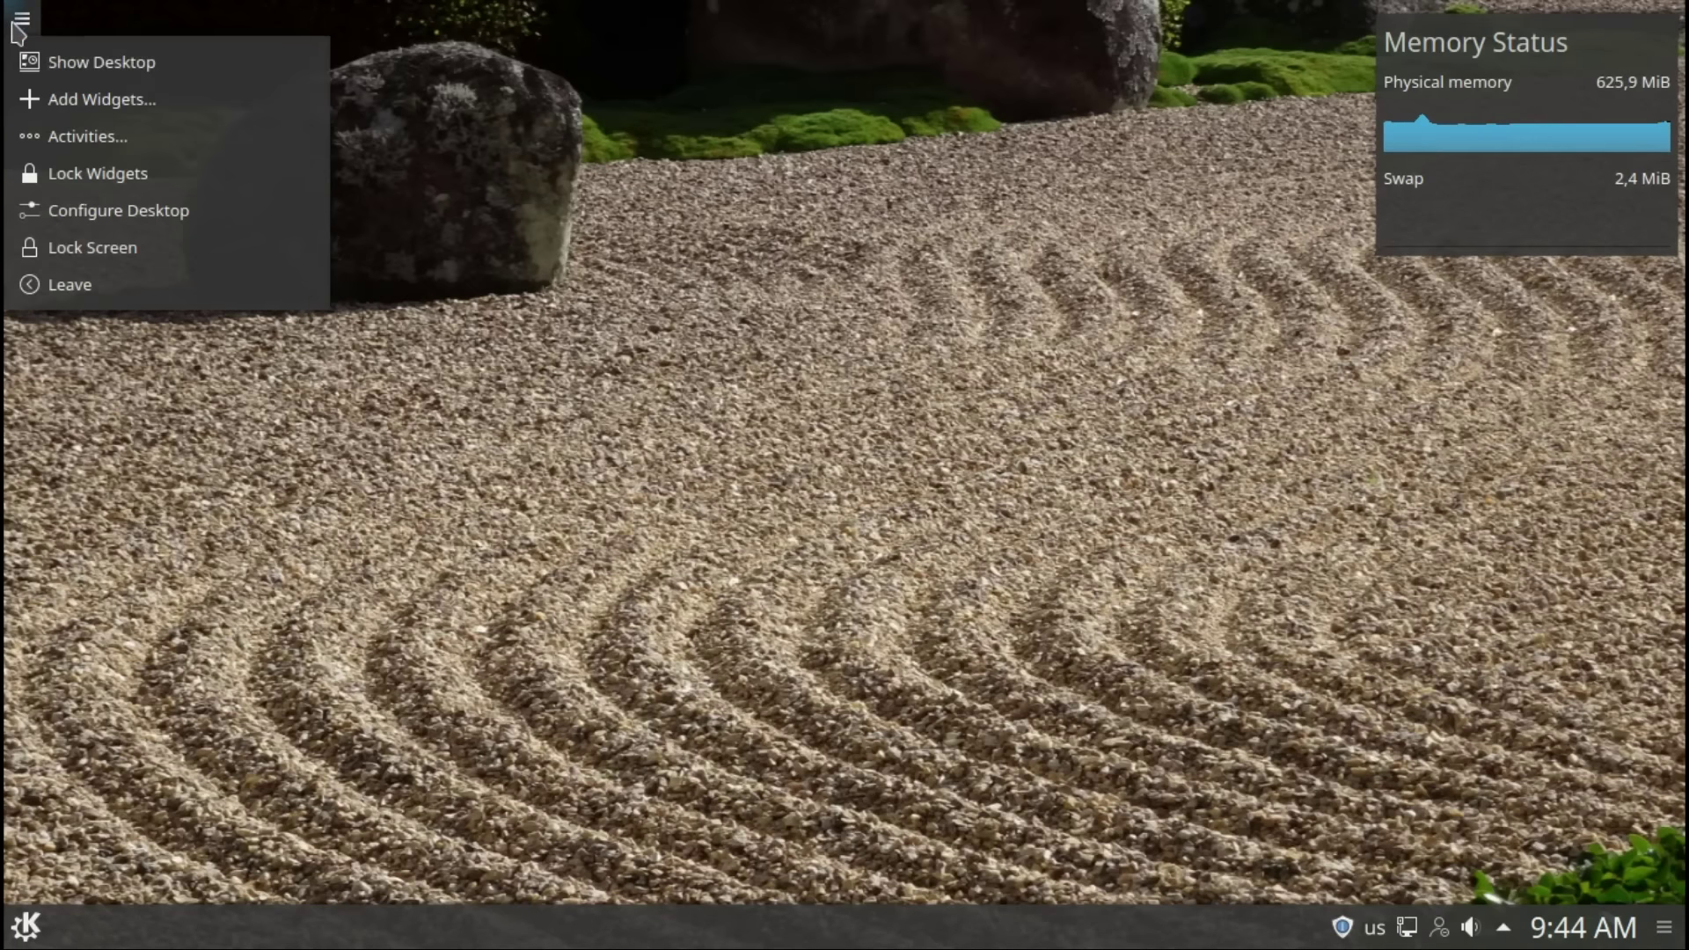
pyautogui.click(66, 287)
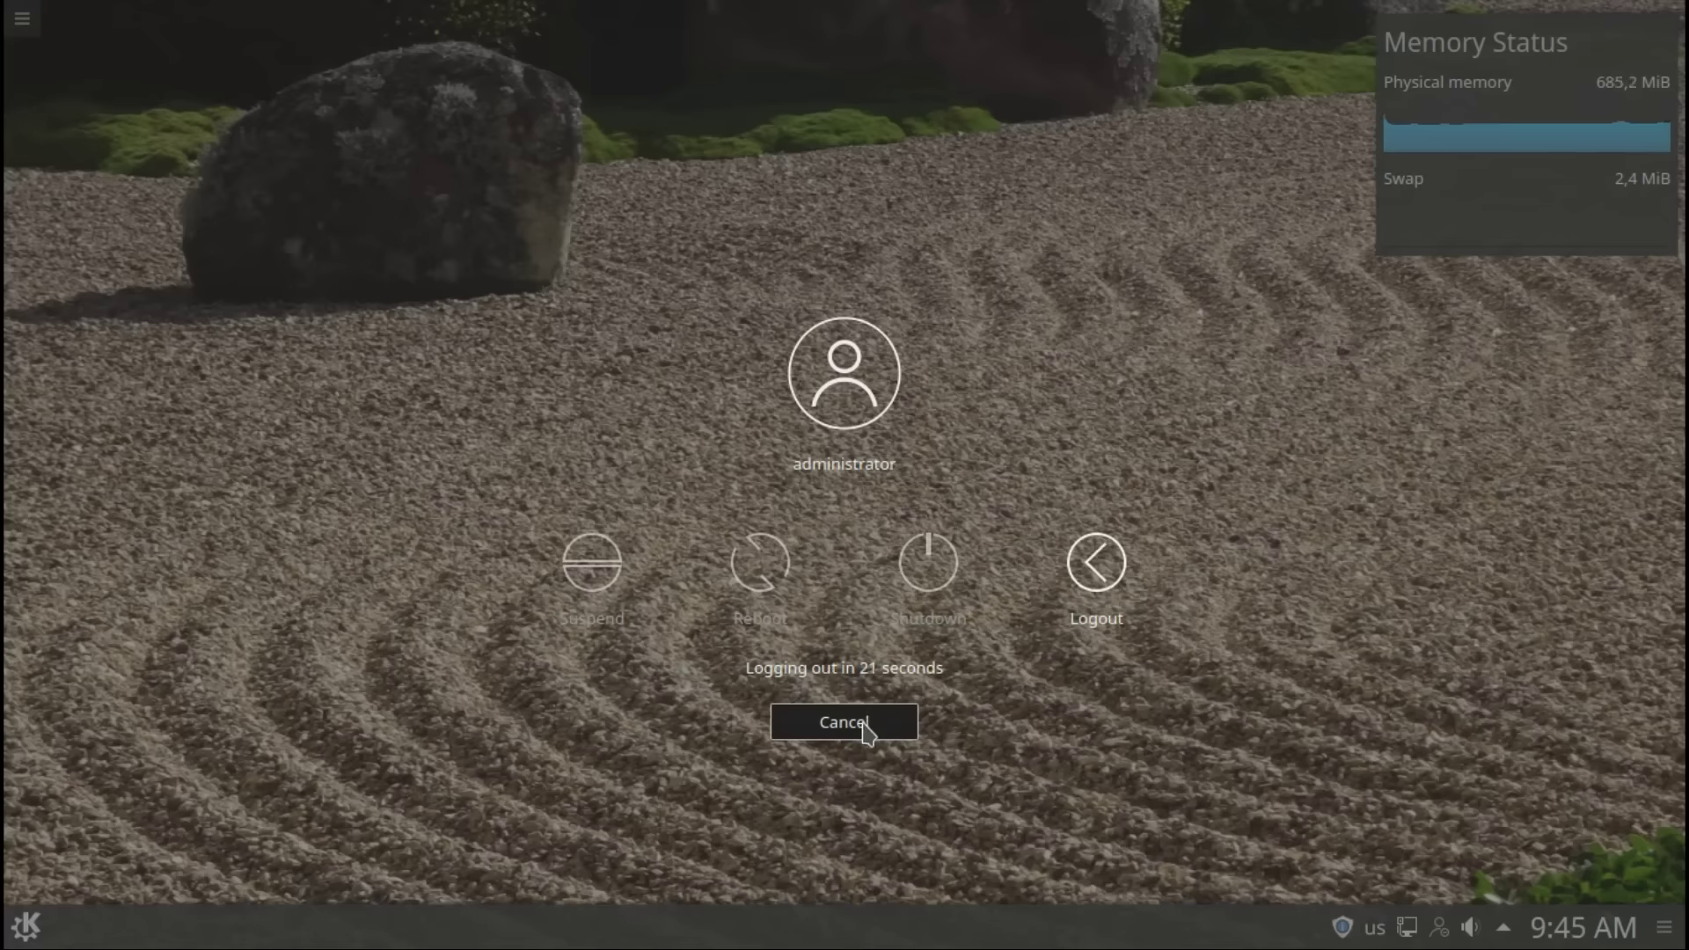
pyautogui.click(865, 725)
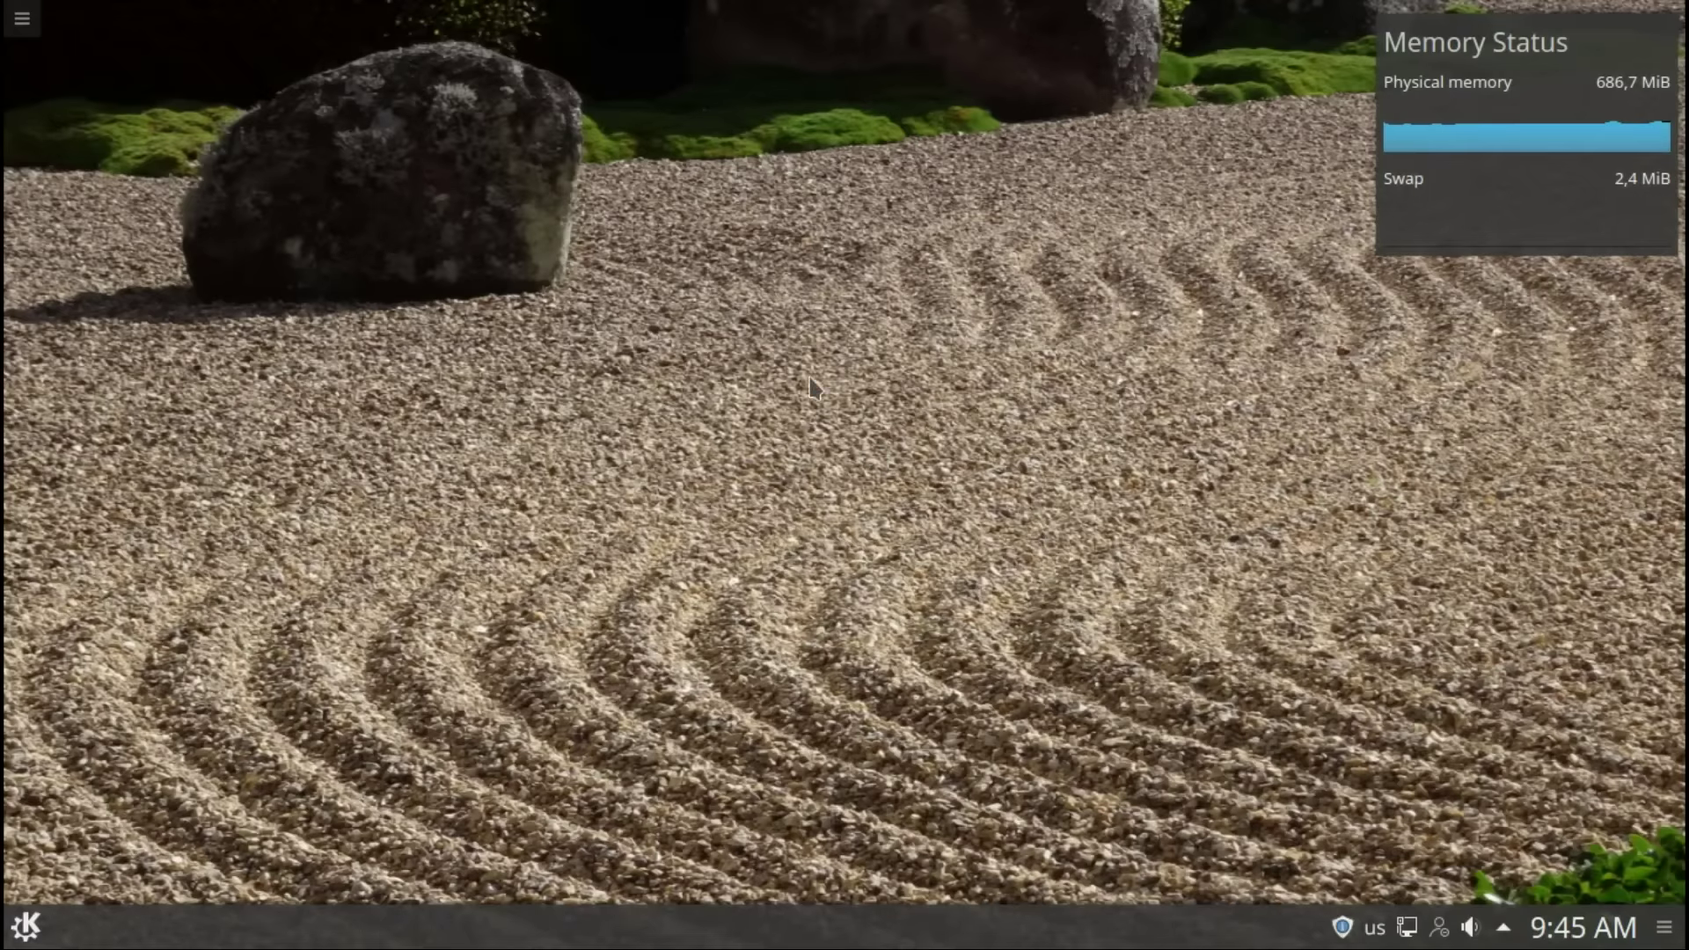
pyautogui.rightClick(795, 342)
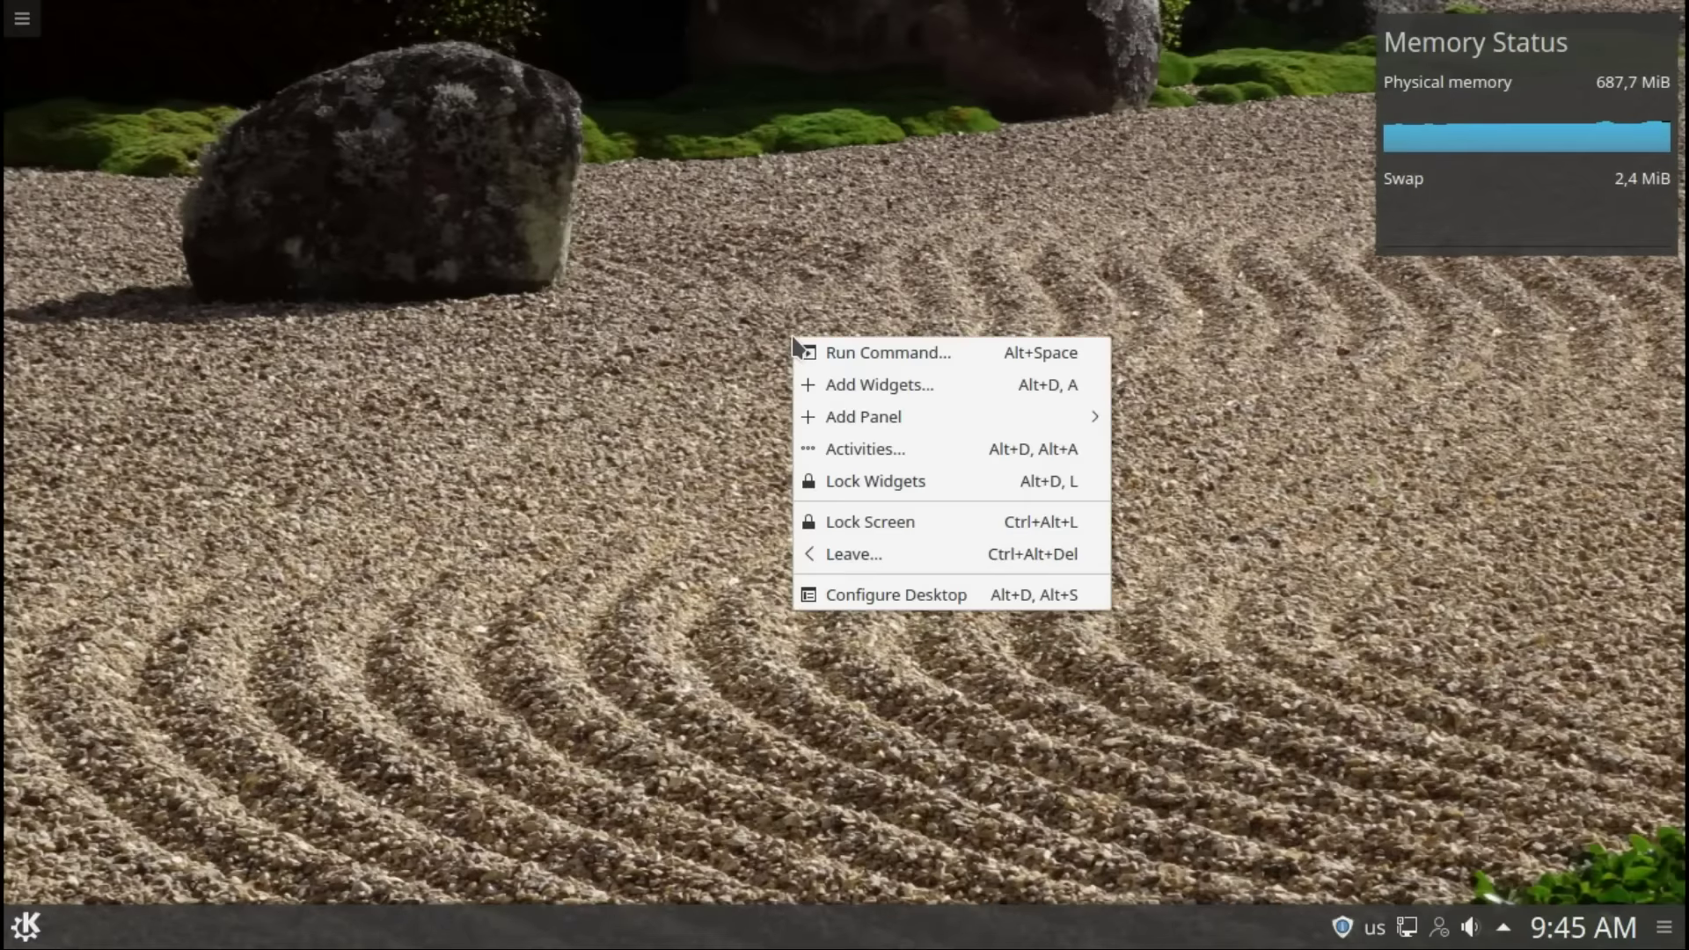
pyautogui.click(840, 356)
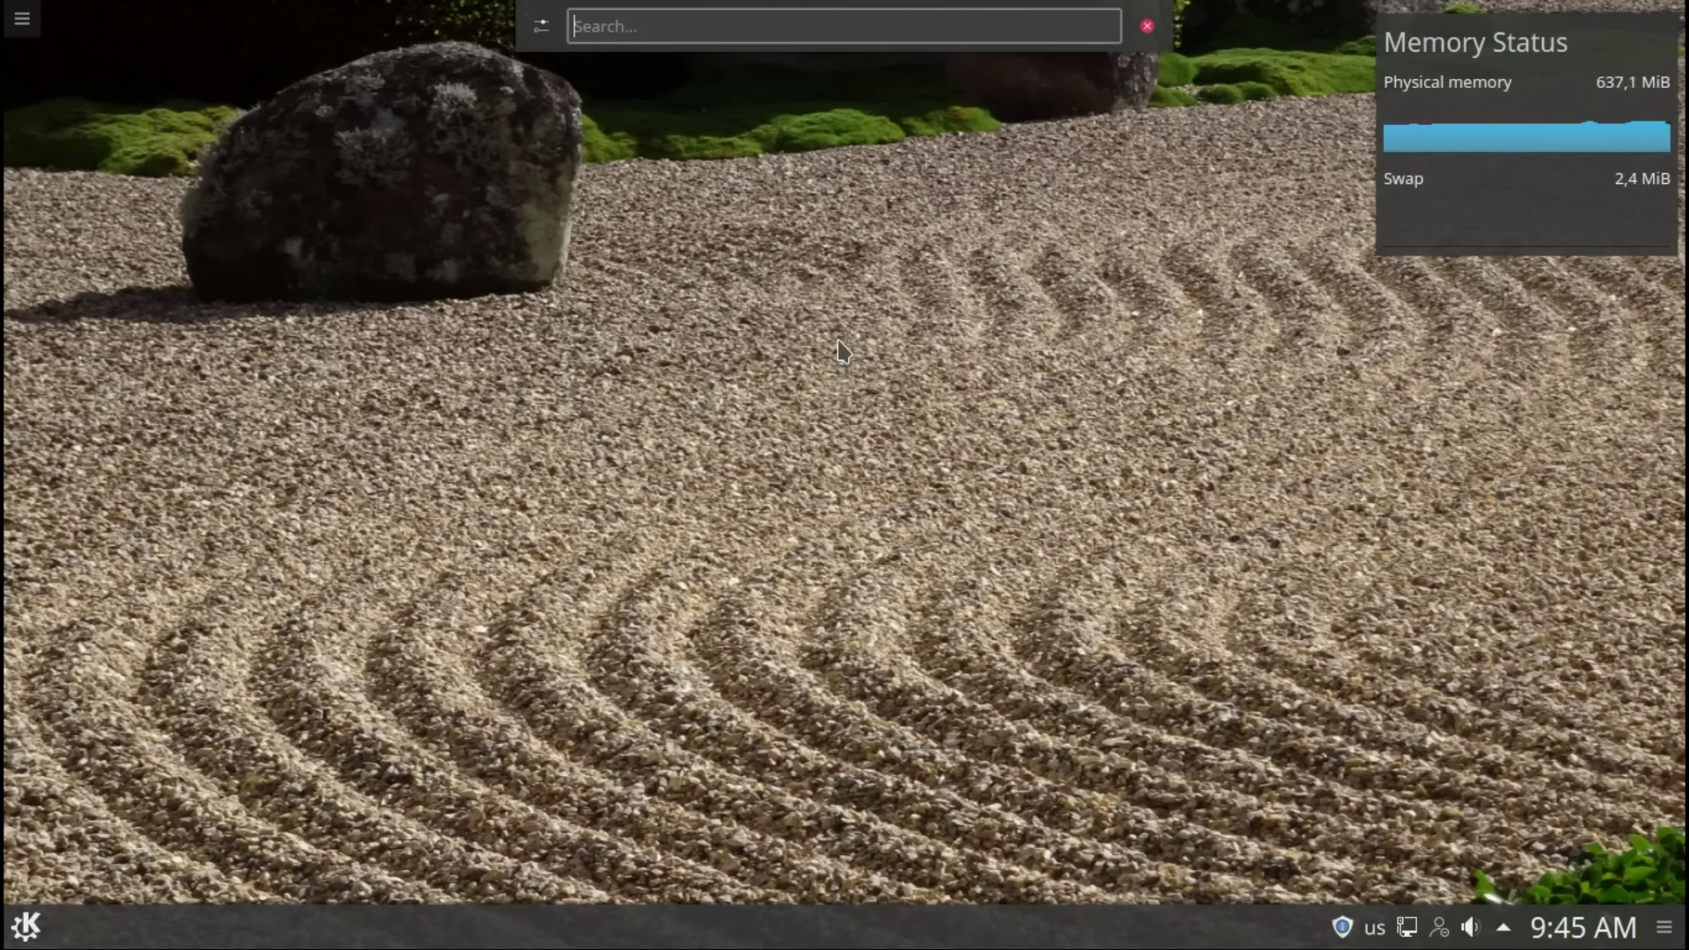
pyautogui.write('li')
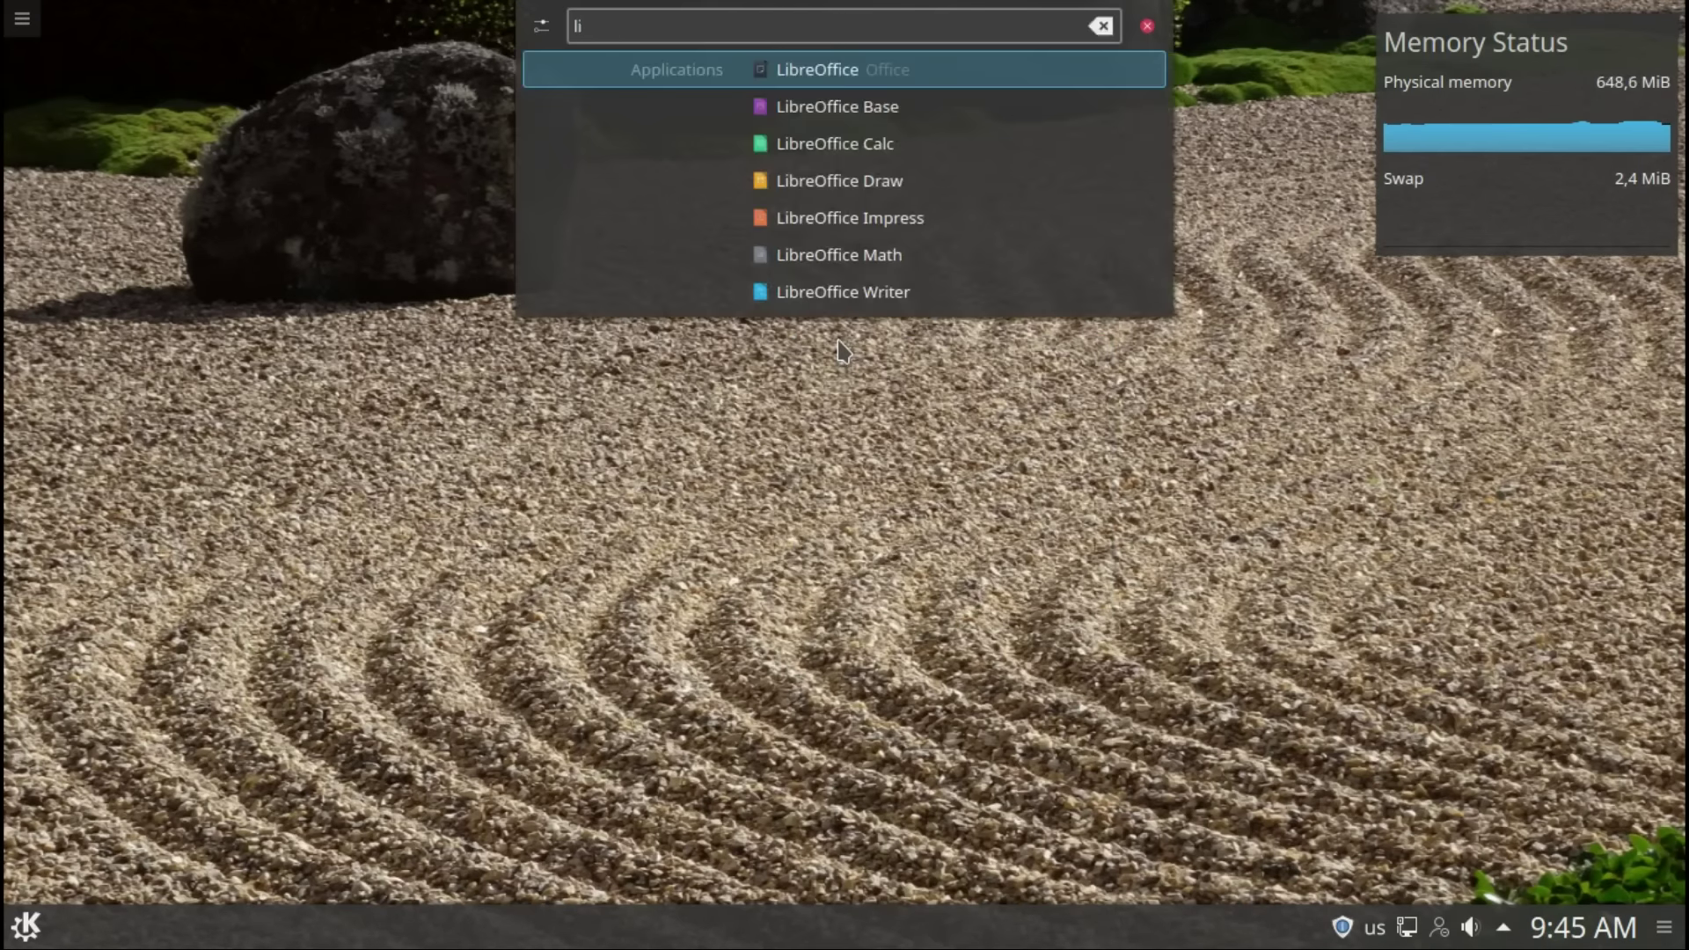
pyautogui.click(838, 296)
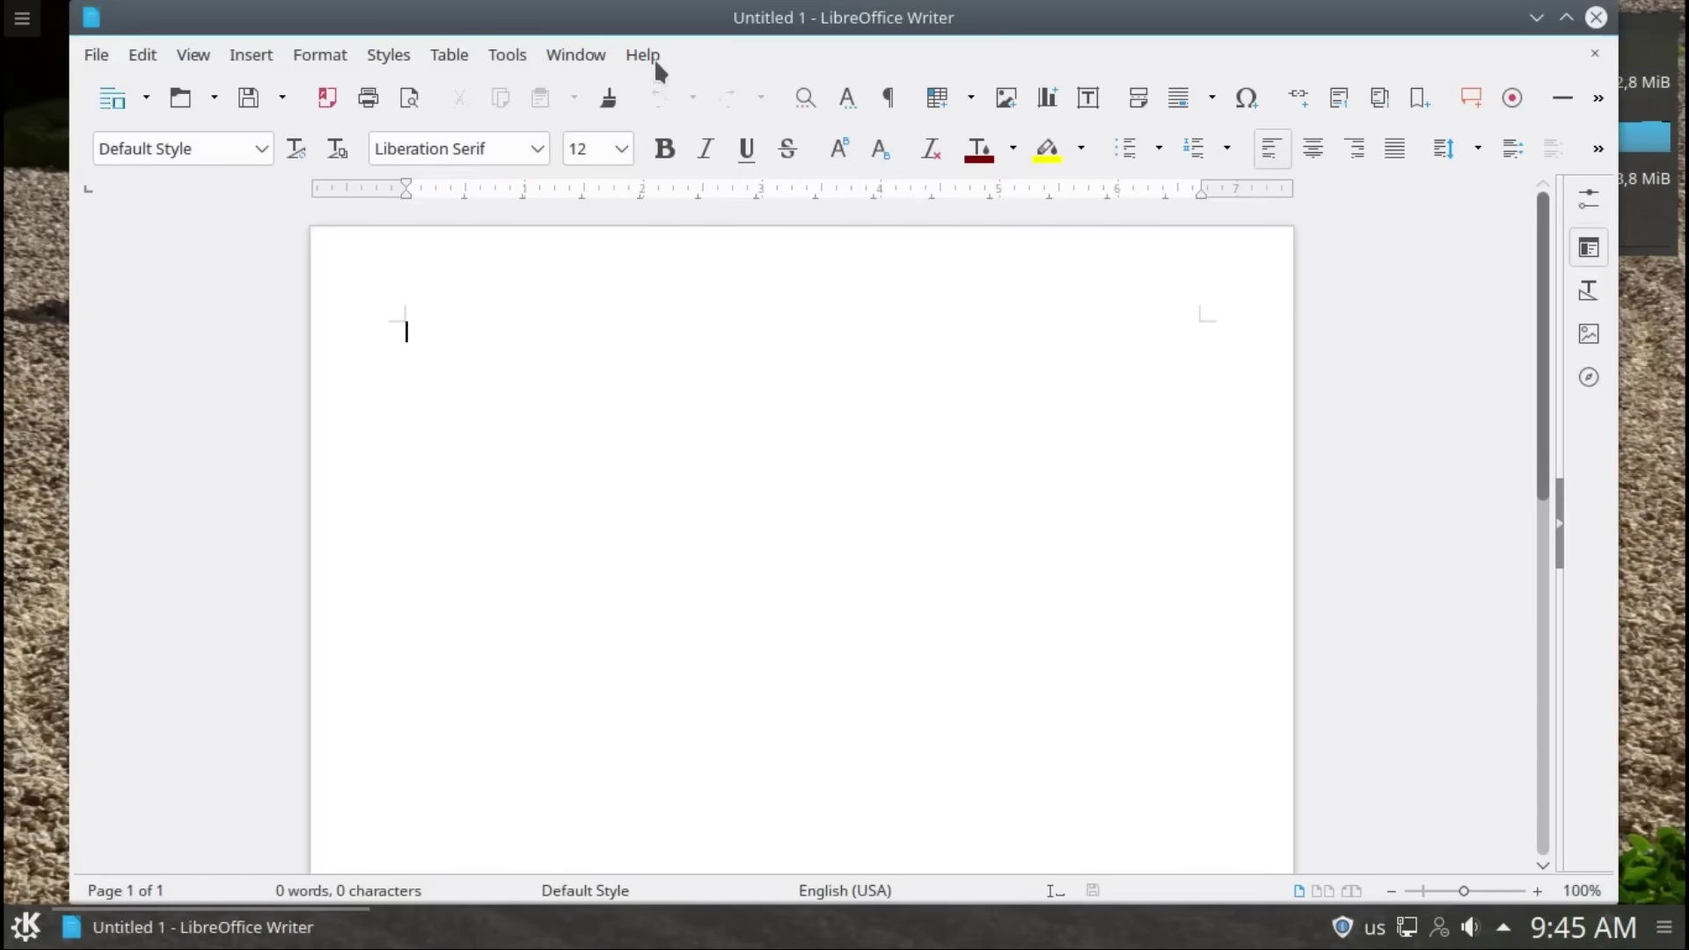
pyautogui.click(652, 56)
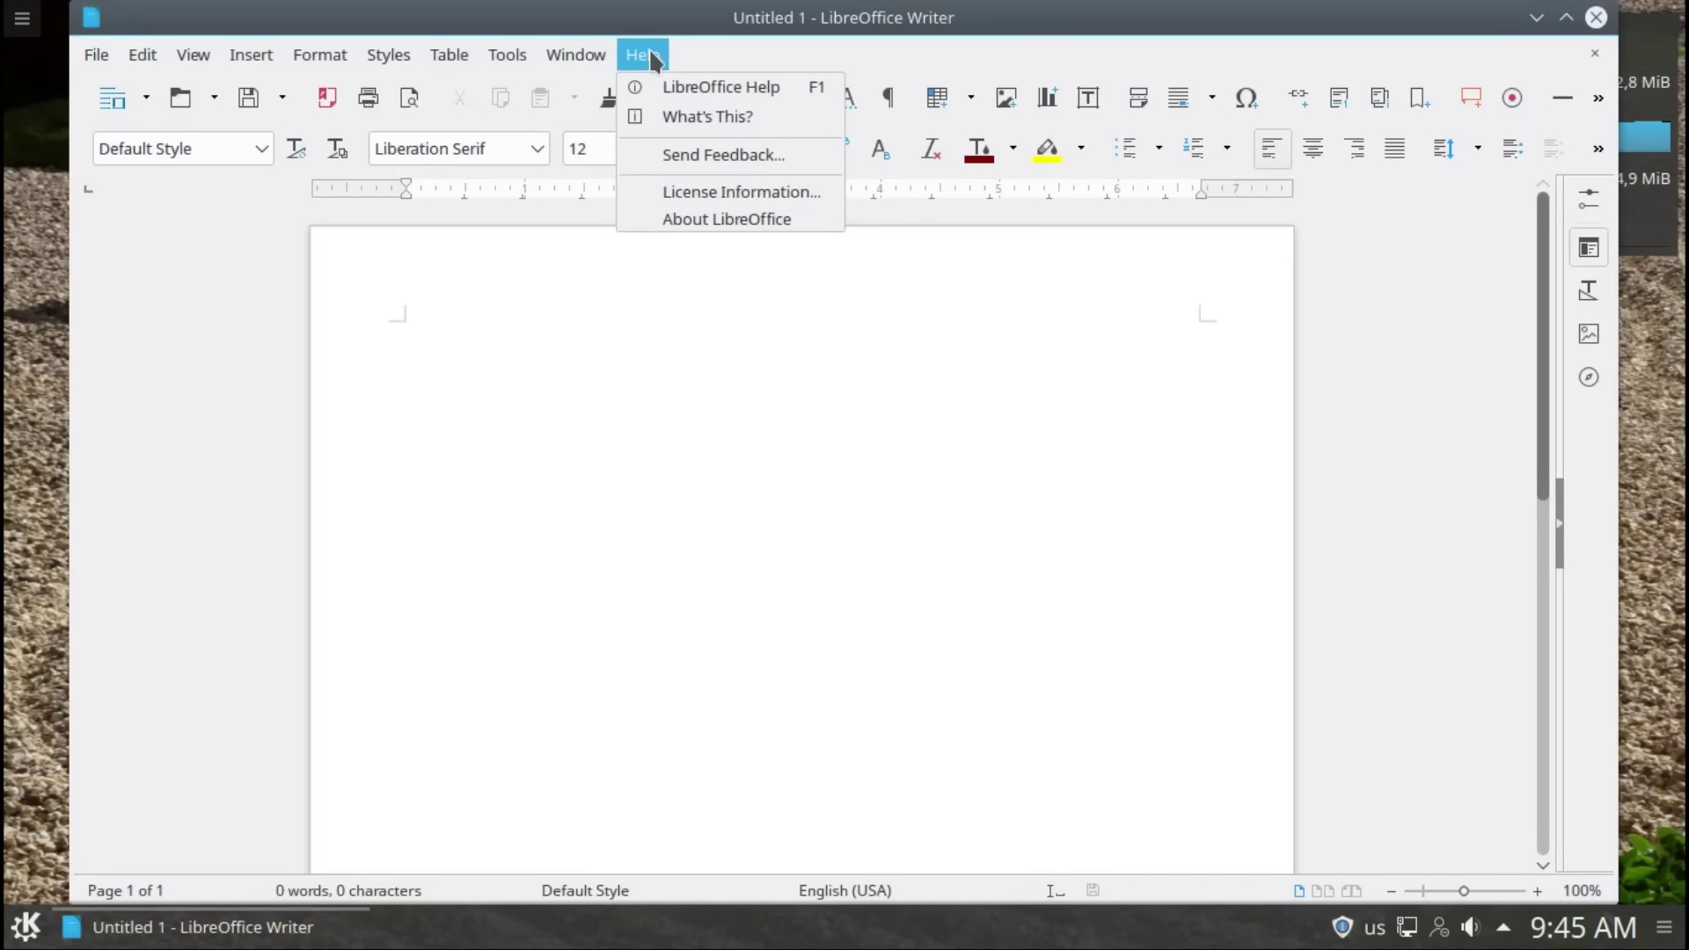
pyautogui.click(691, 219)
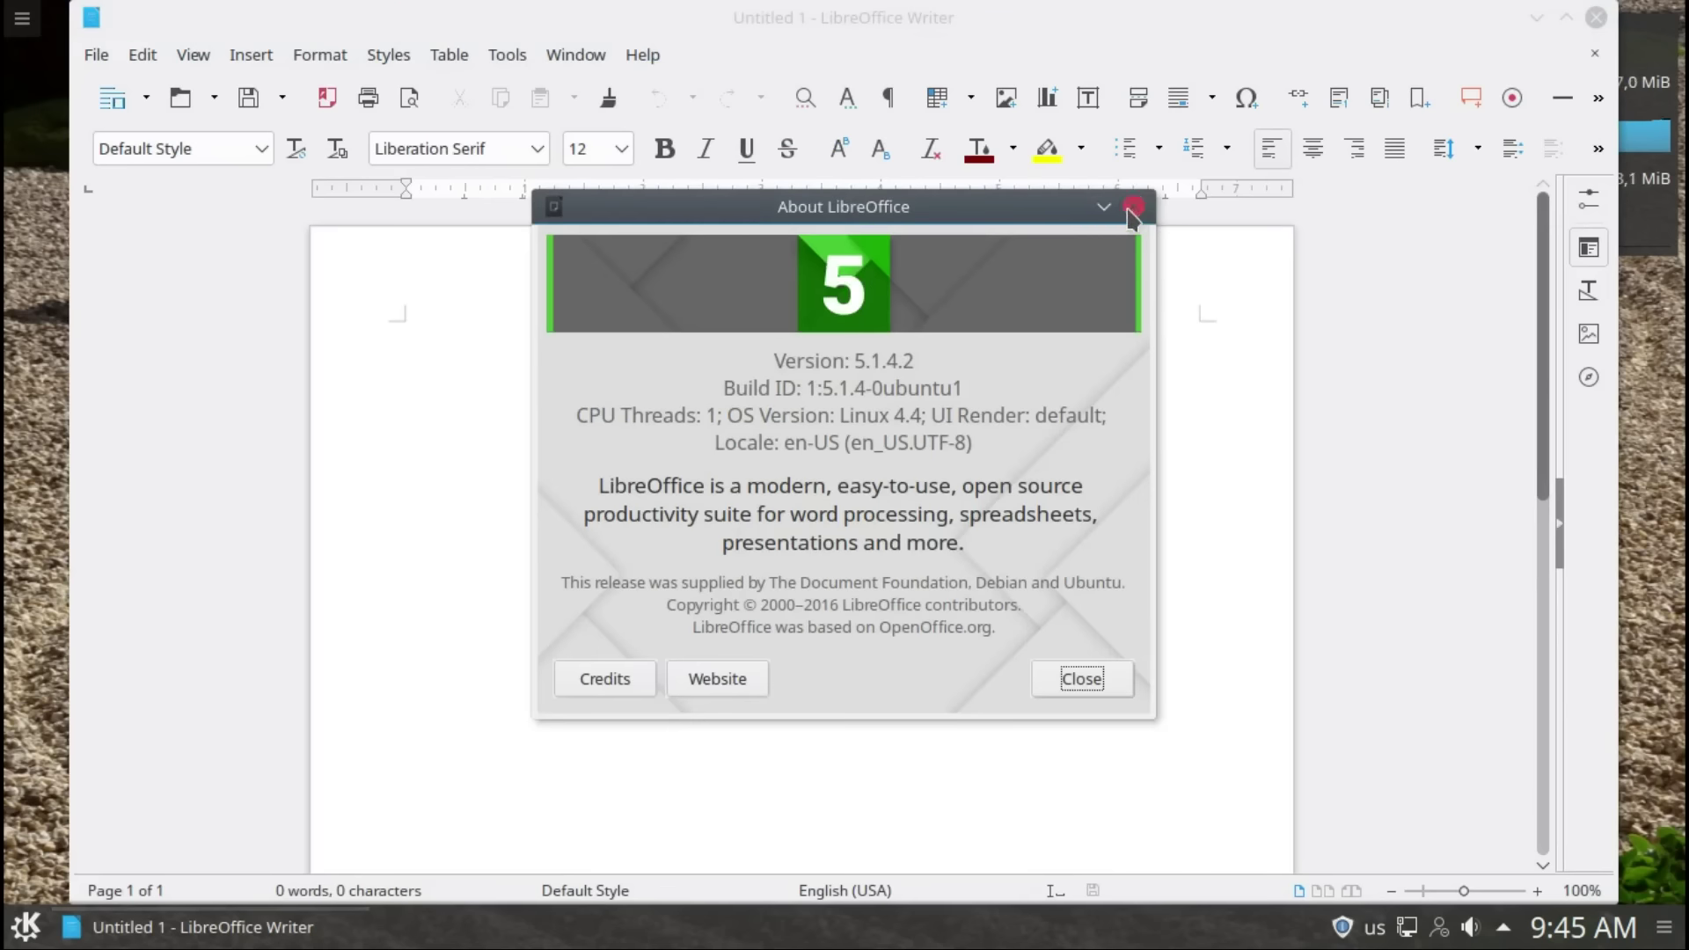
pyautogui.click(1133, 208)
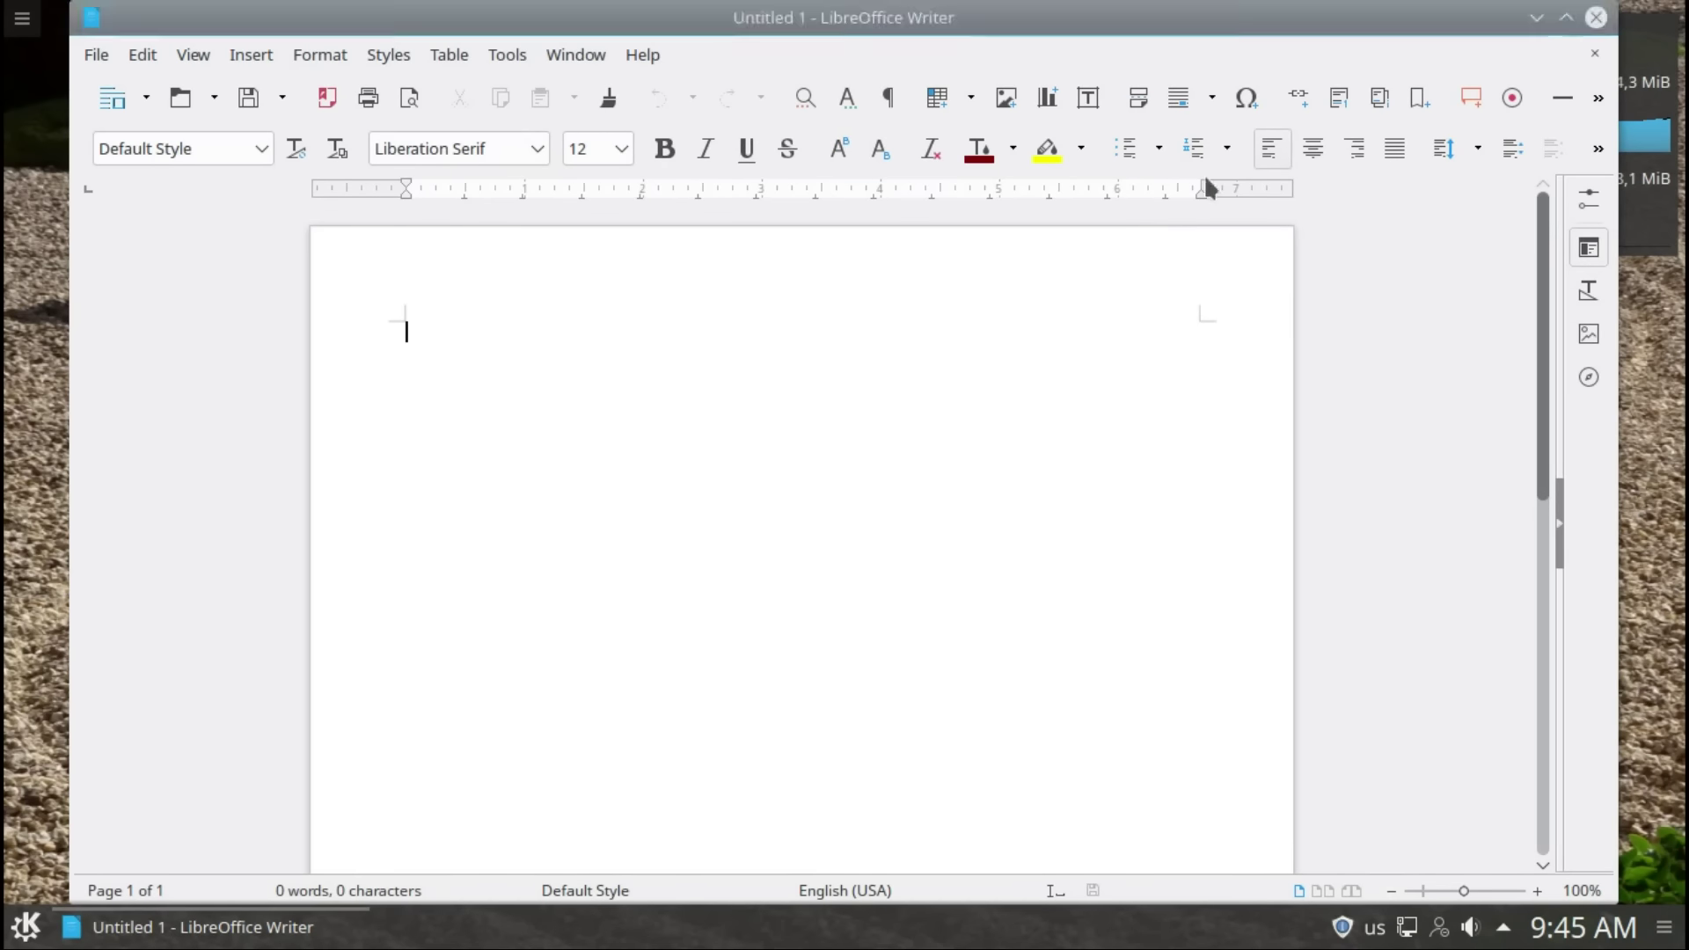
pyautogui.click(1597, 18)
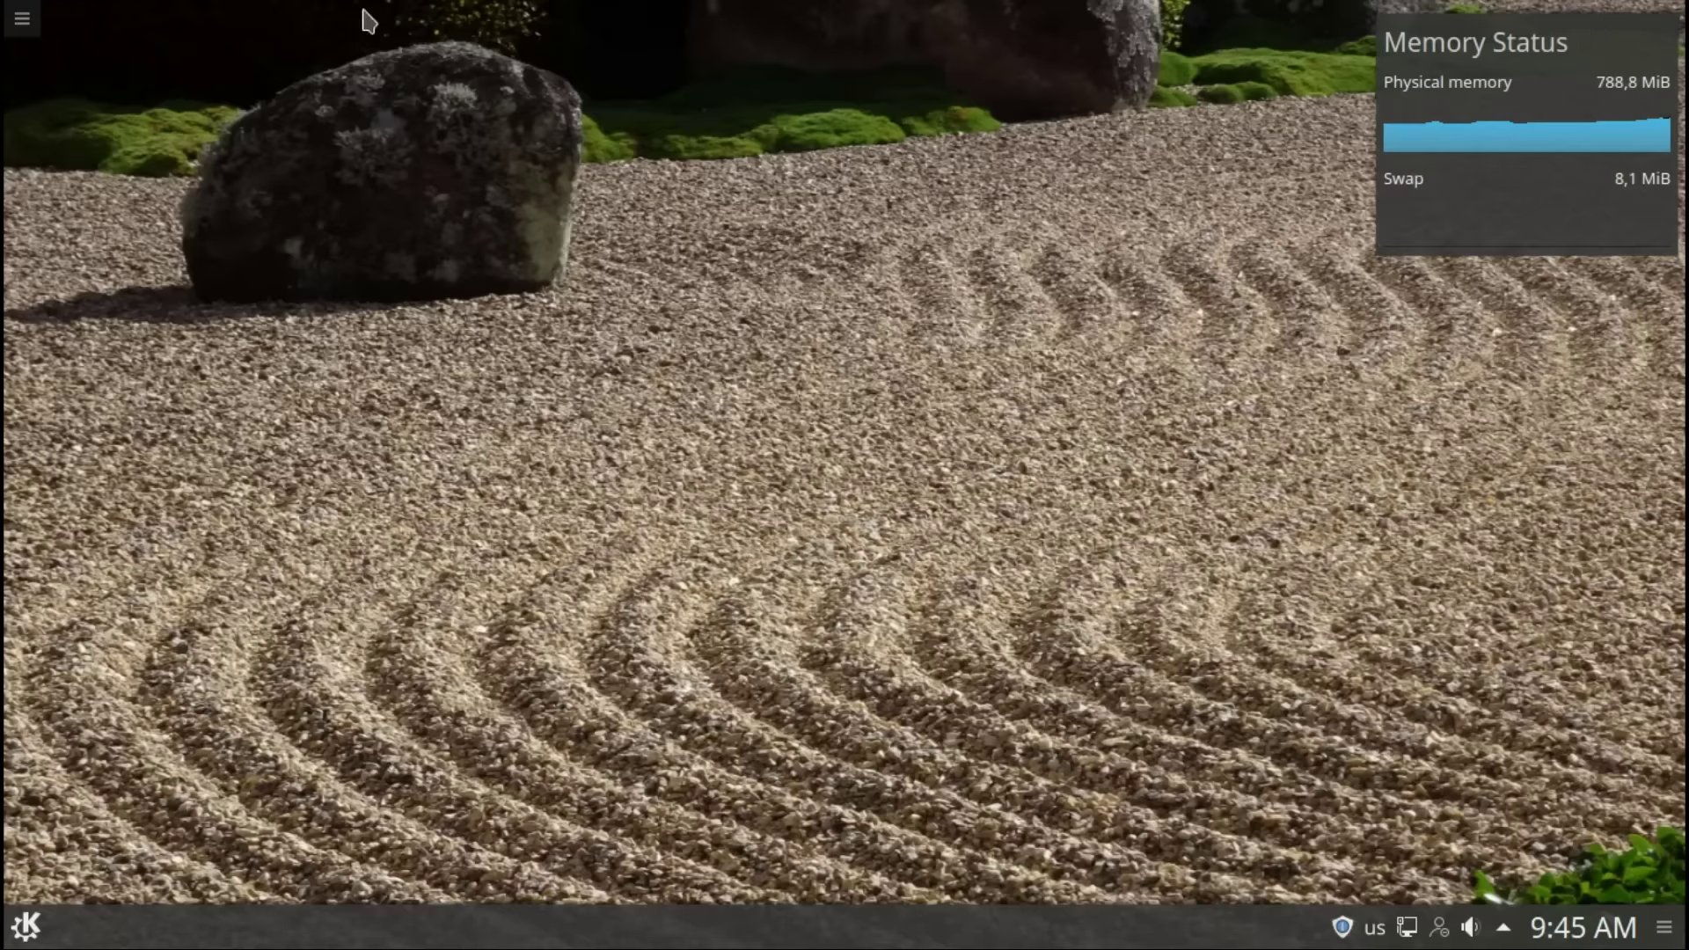
# Step: Add a Default Panel from the desktop's Add Panel menu
pyautogui.rightClick(824, 480)
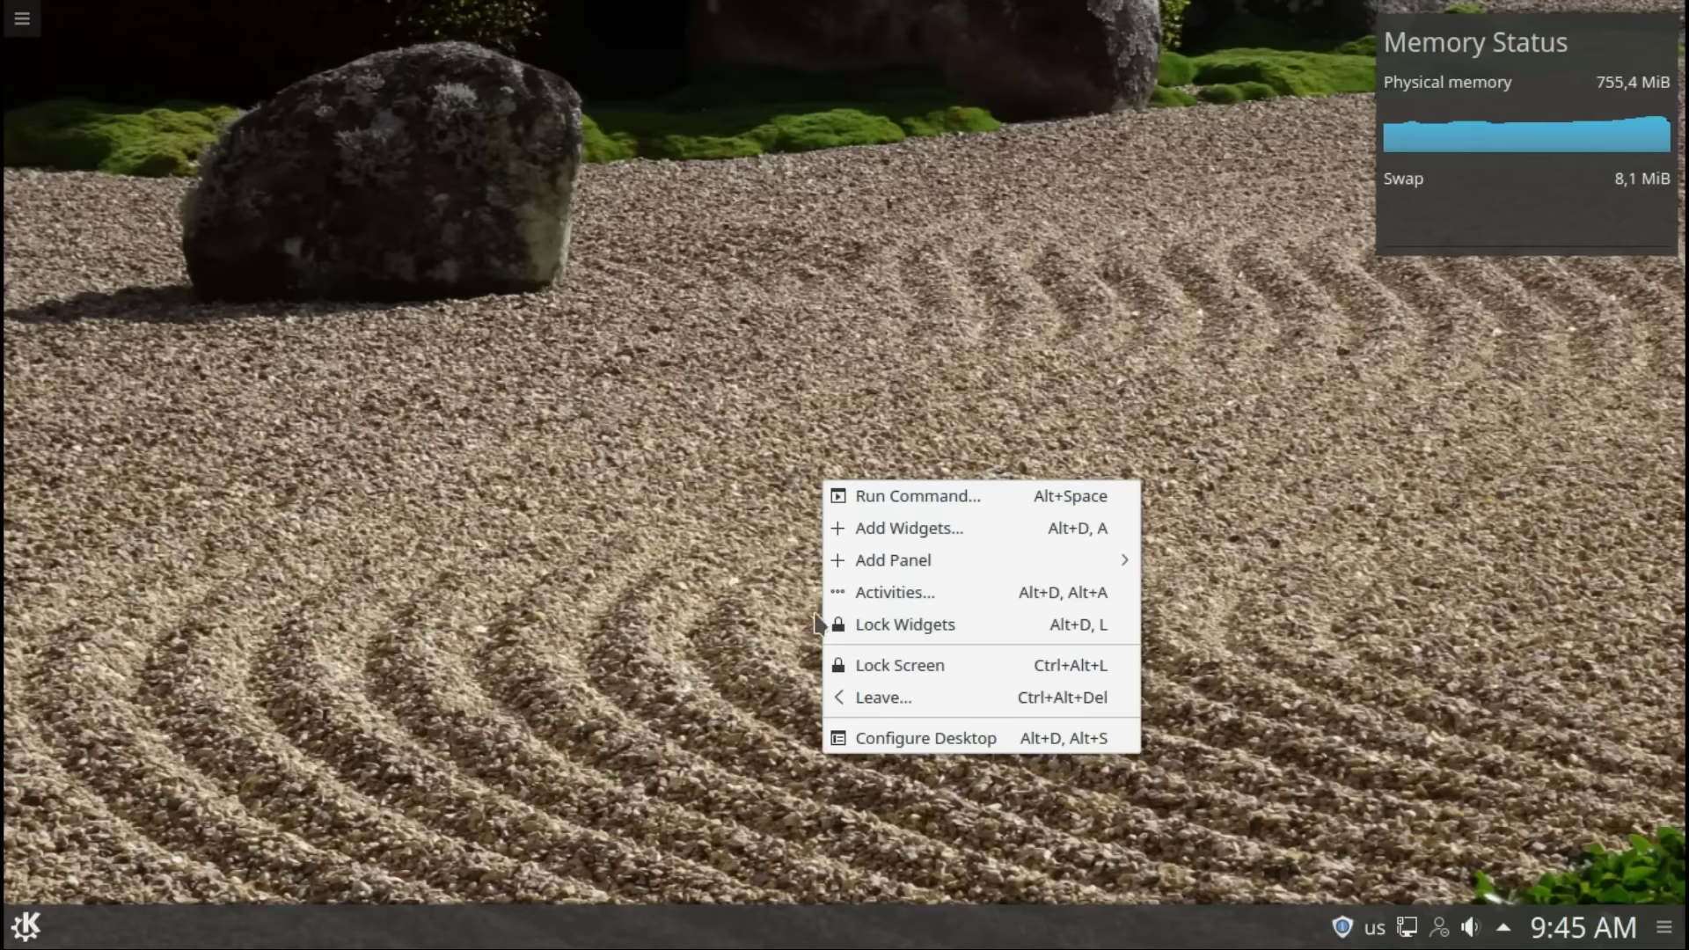
pyautogui.moveTo(868, 567)
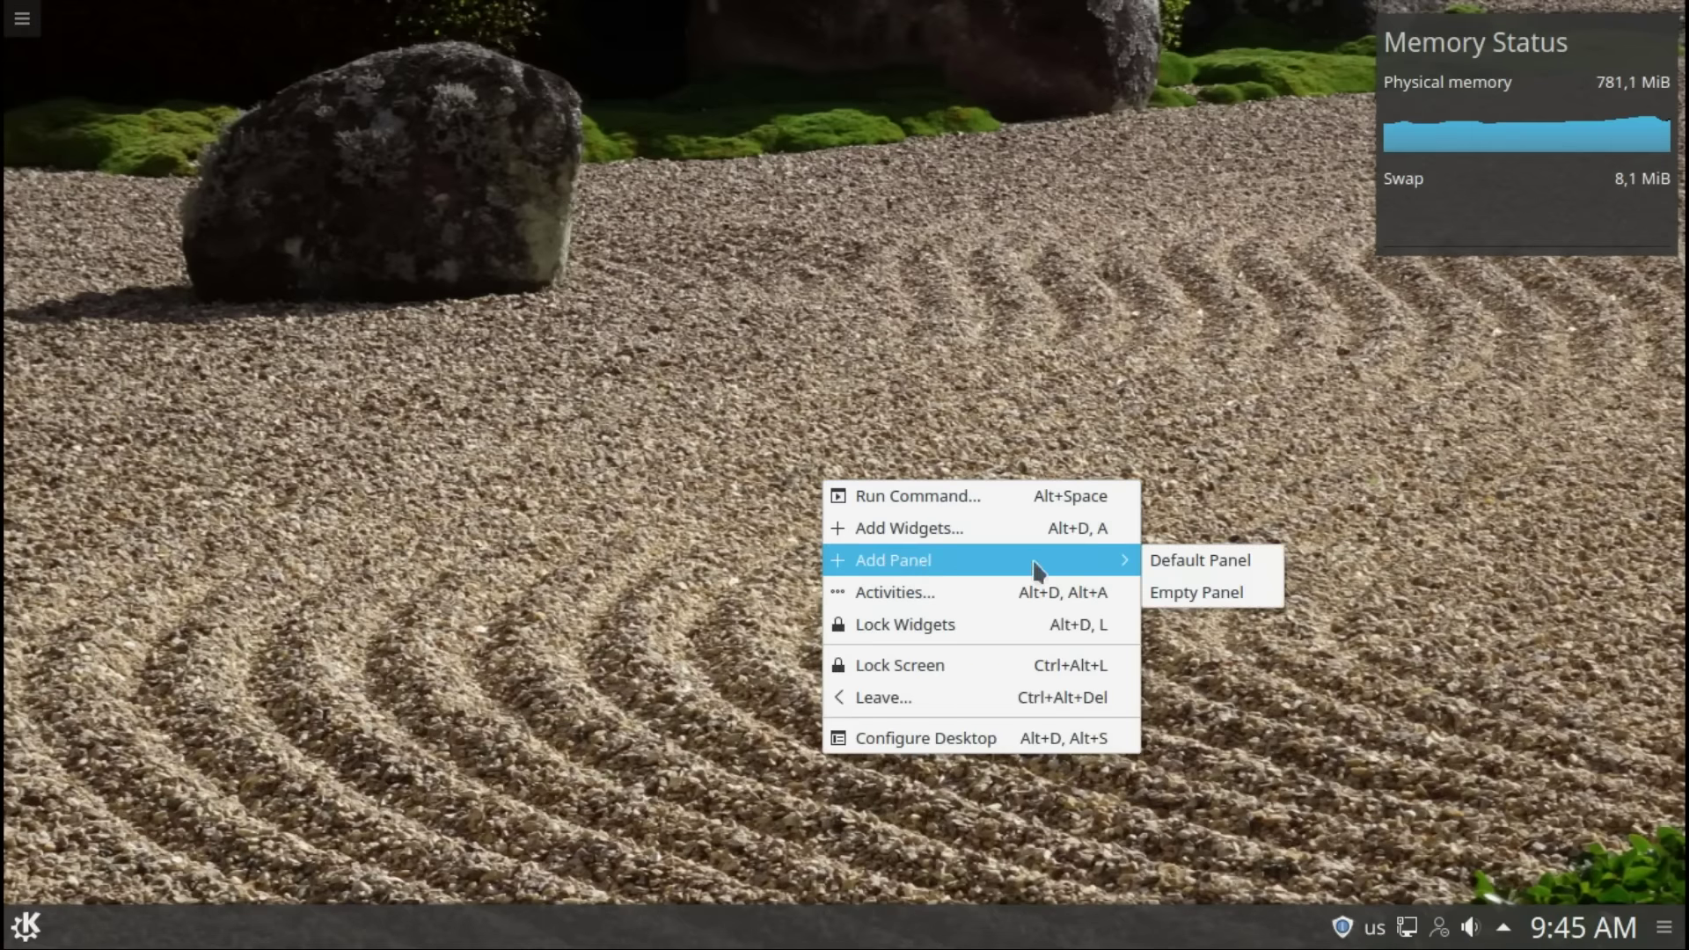
pyautogui.click(1169, 557)
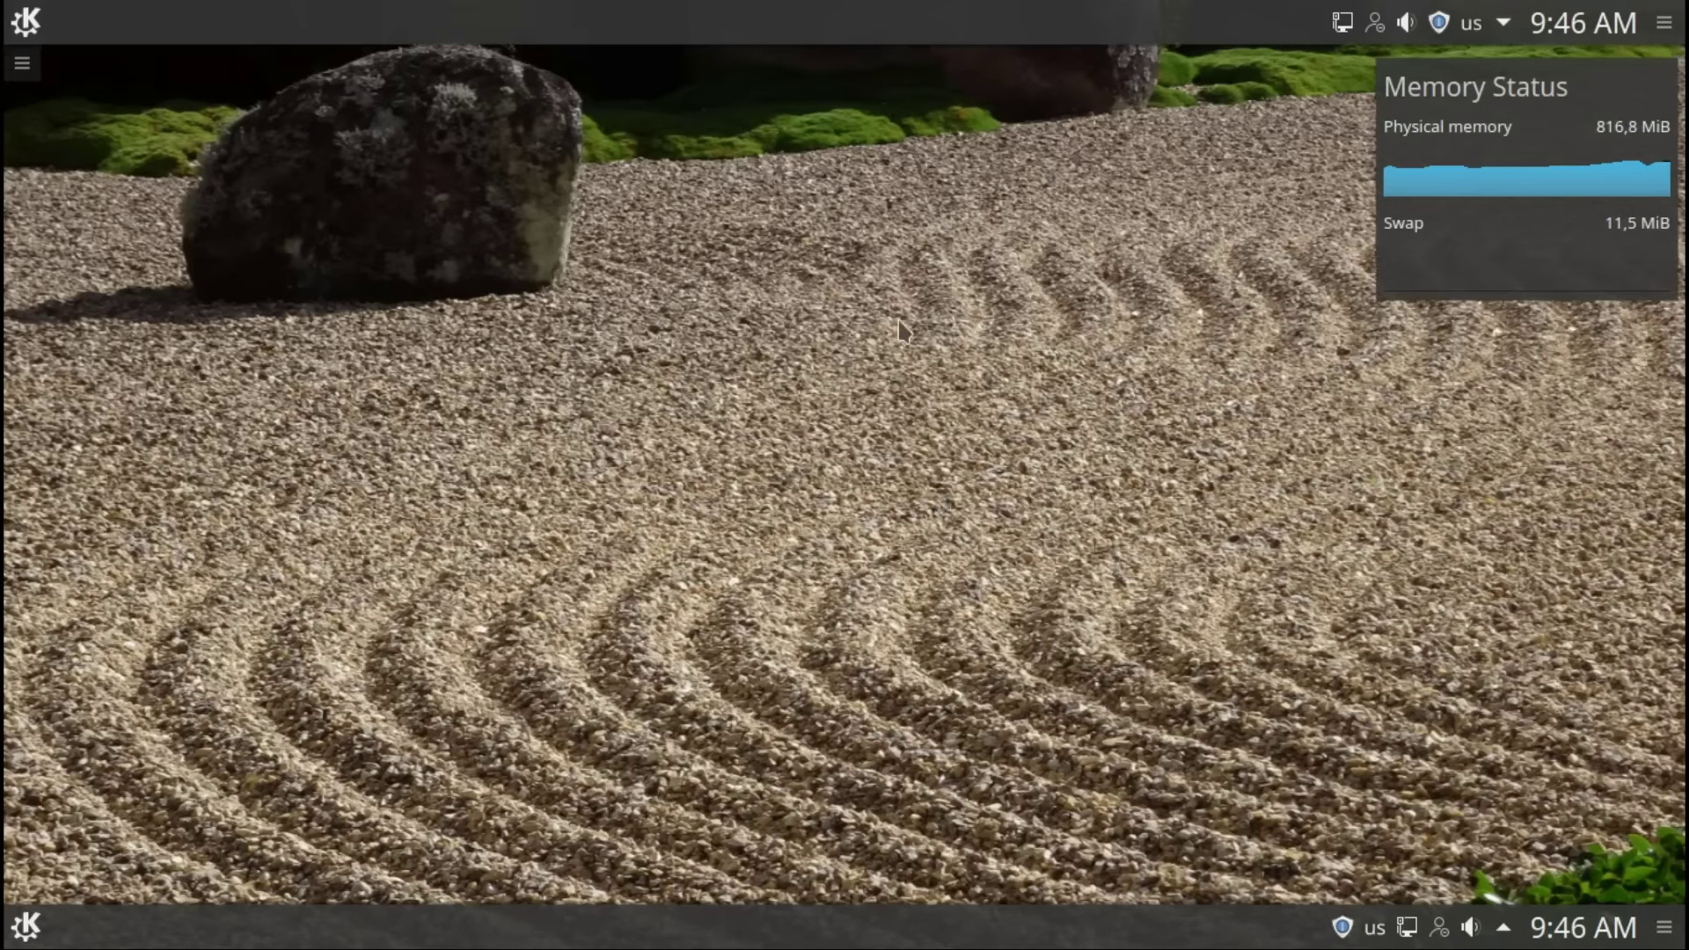
# Step: Dismiss the new top panel's options and add an Empty Panel along the left edge
pyautogui.rightClick(827, 18)
pyautogui.moveTo(928, 132)
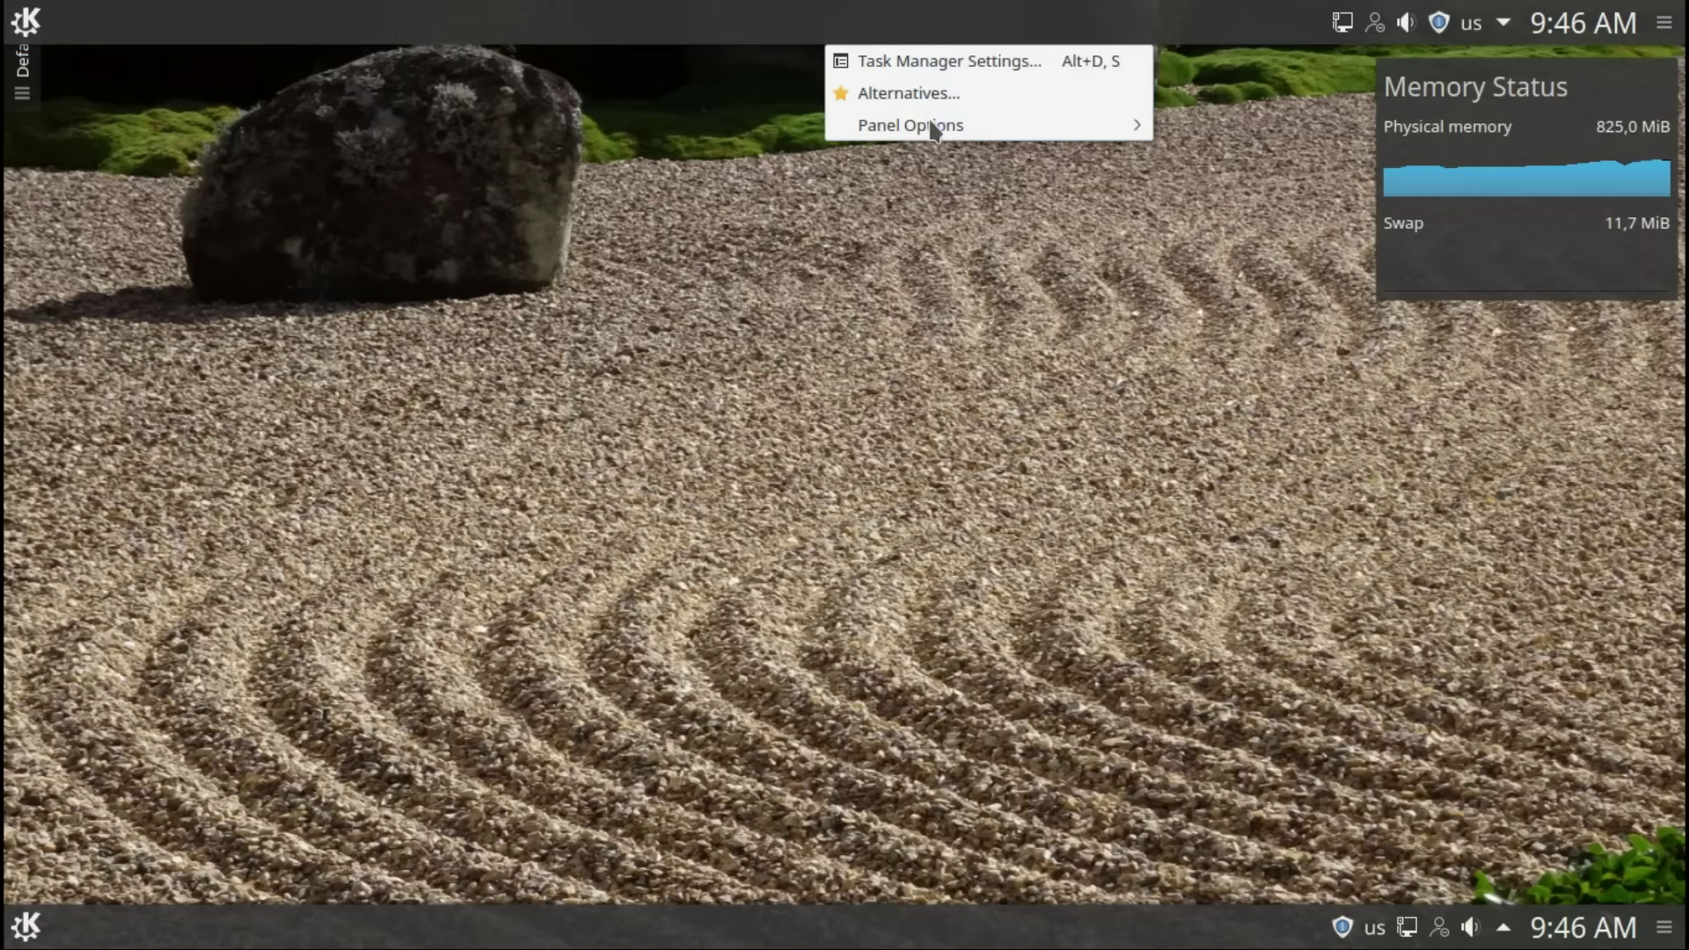
pyautogui.click(934, 233)
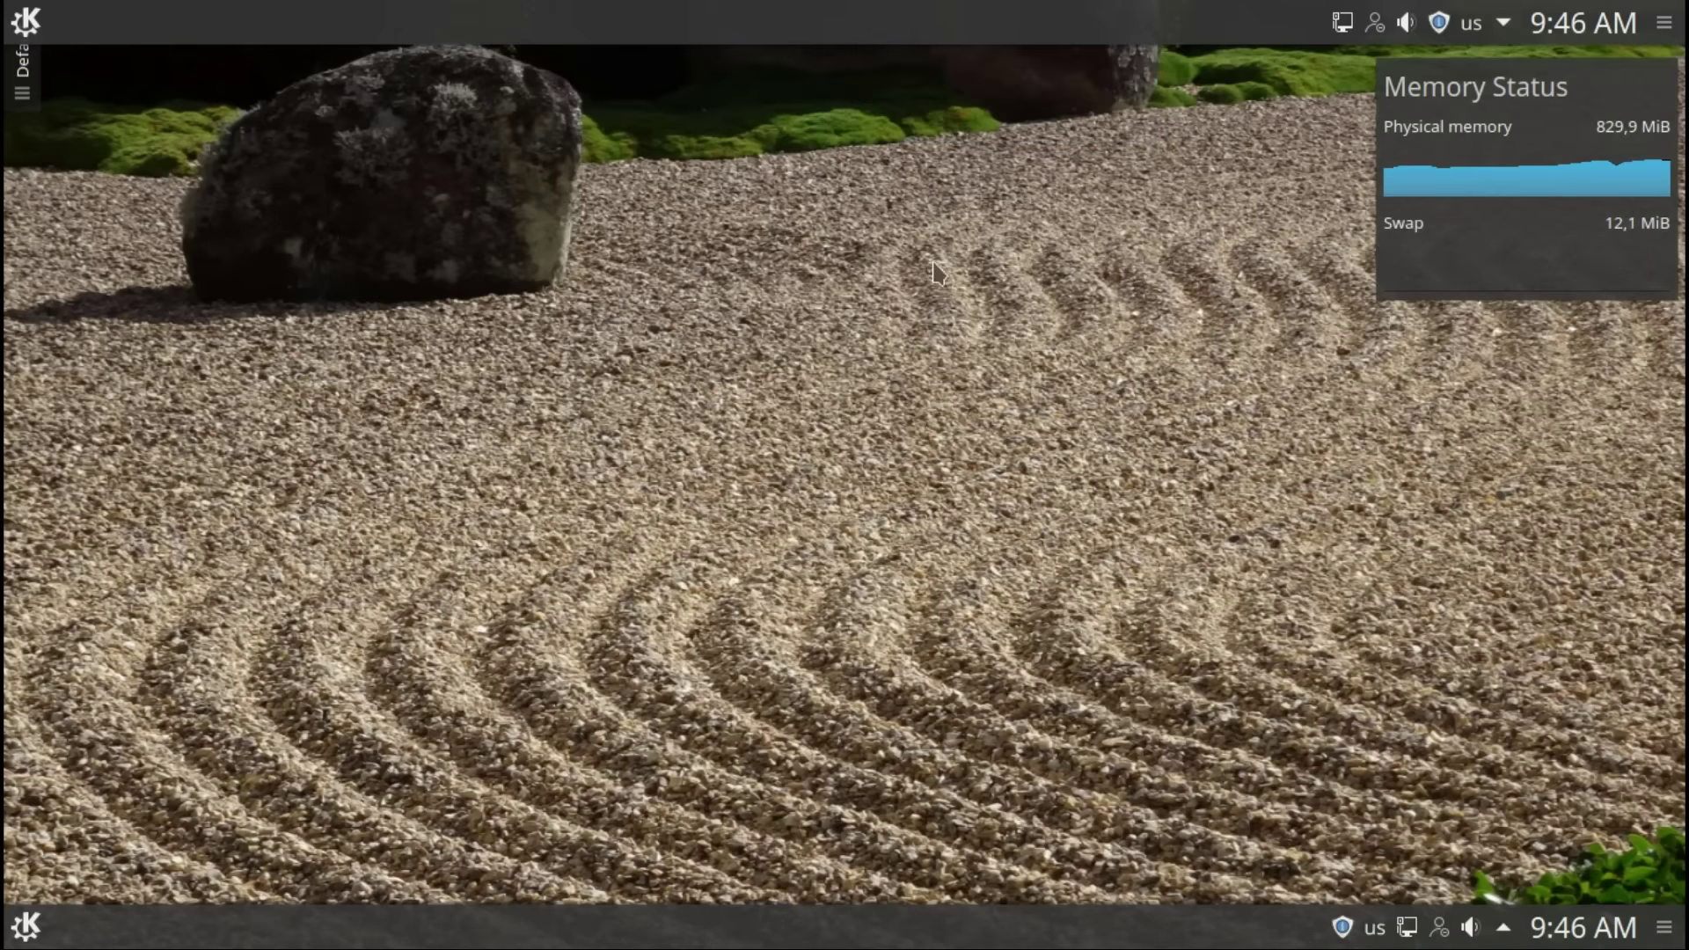
pyautogui.rightClick(944, 359)
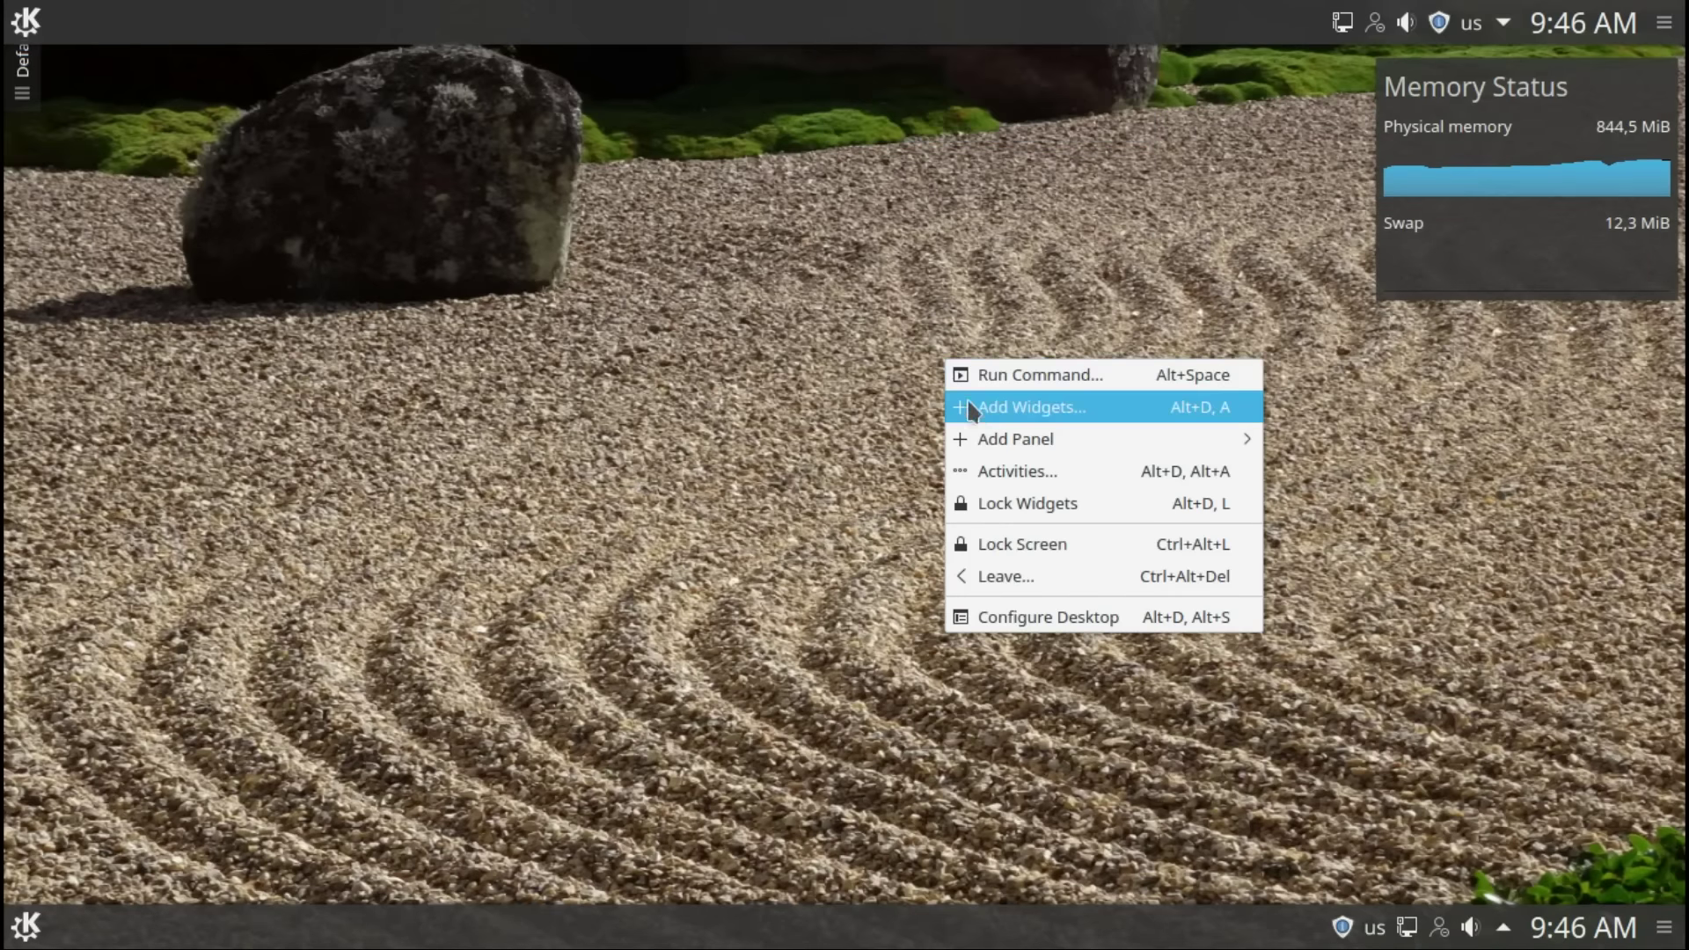
pyautogui.moveTo(983, 439)
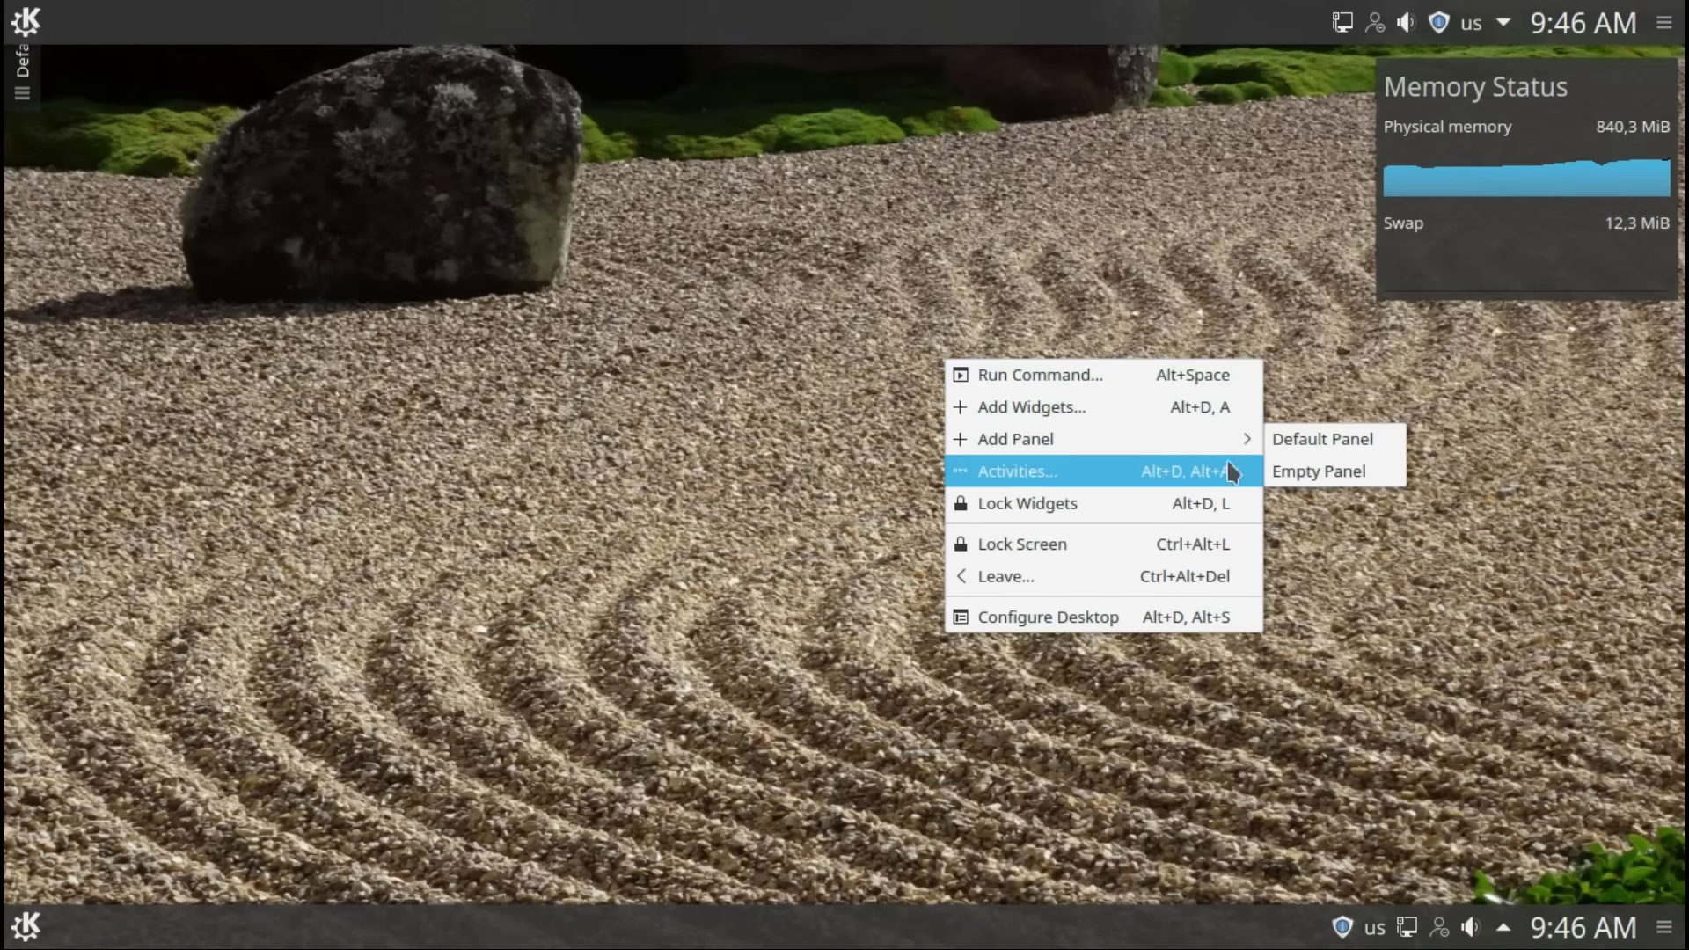
pyautogui.click(1297, 460)
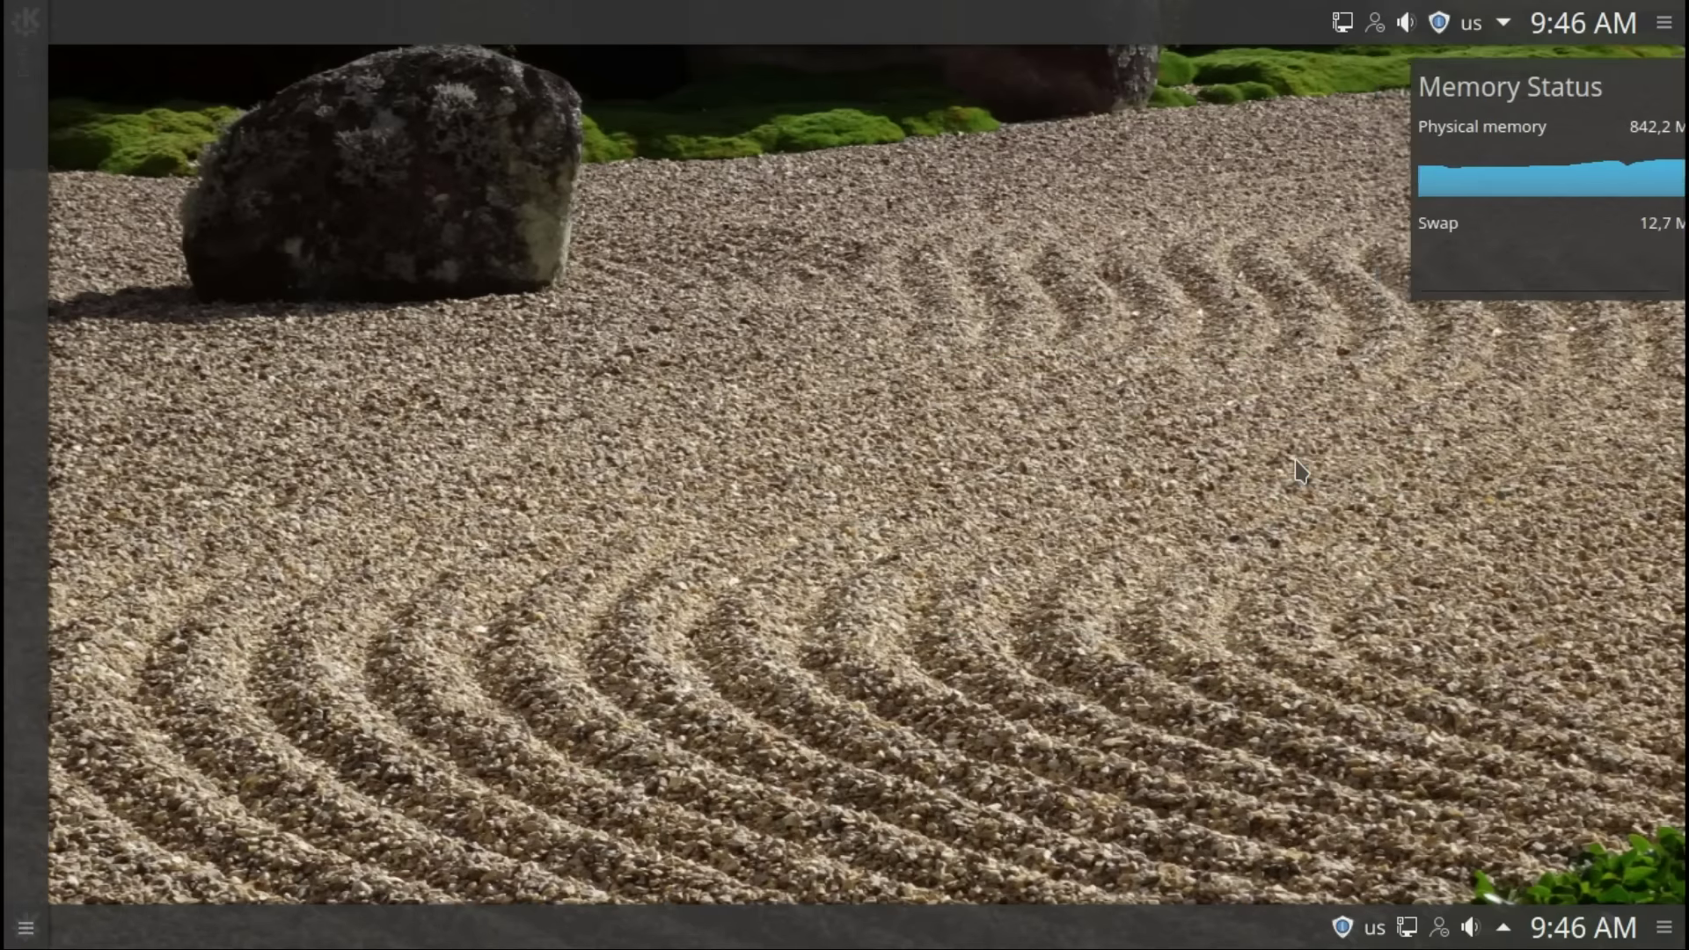
# Step: Remove the left-edge panel via Remove Panel in its More Settings menu
pyautogui.rightClick(36, 370)
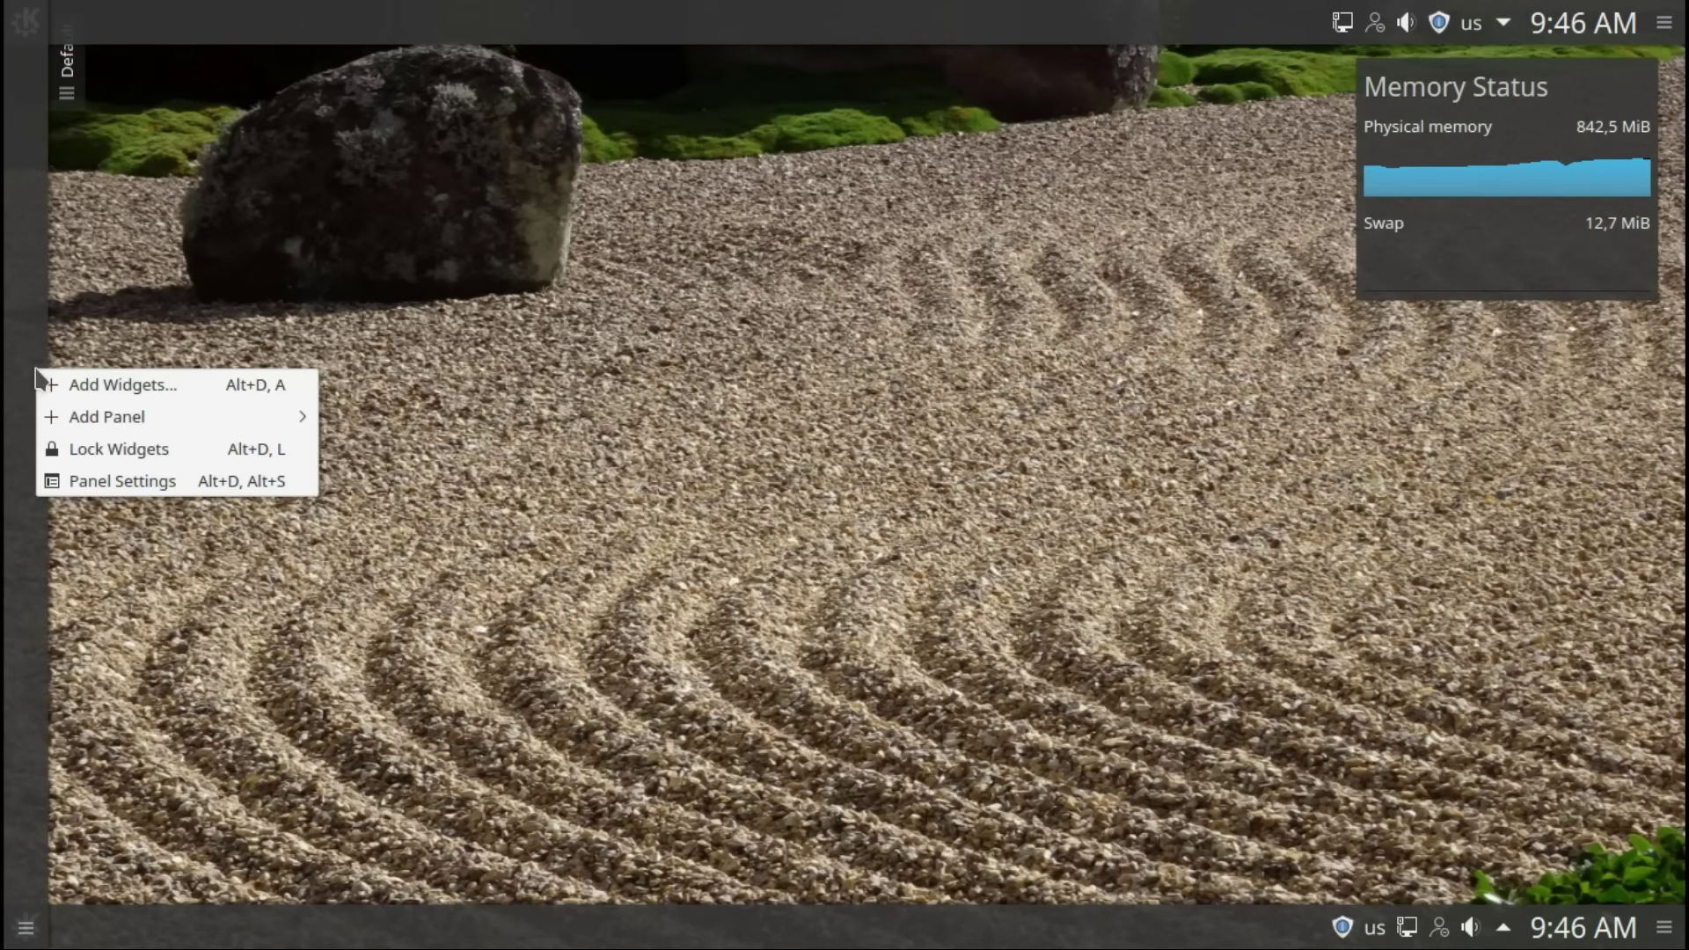
pyautogui.click(74, 483)
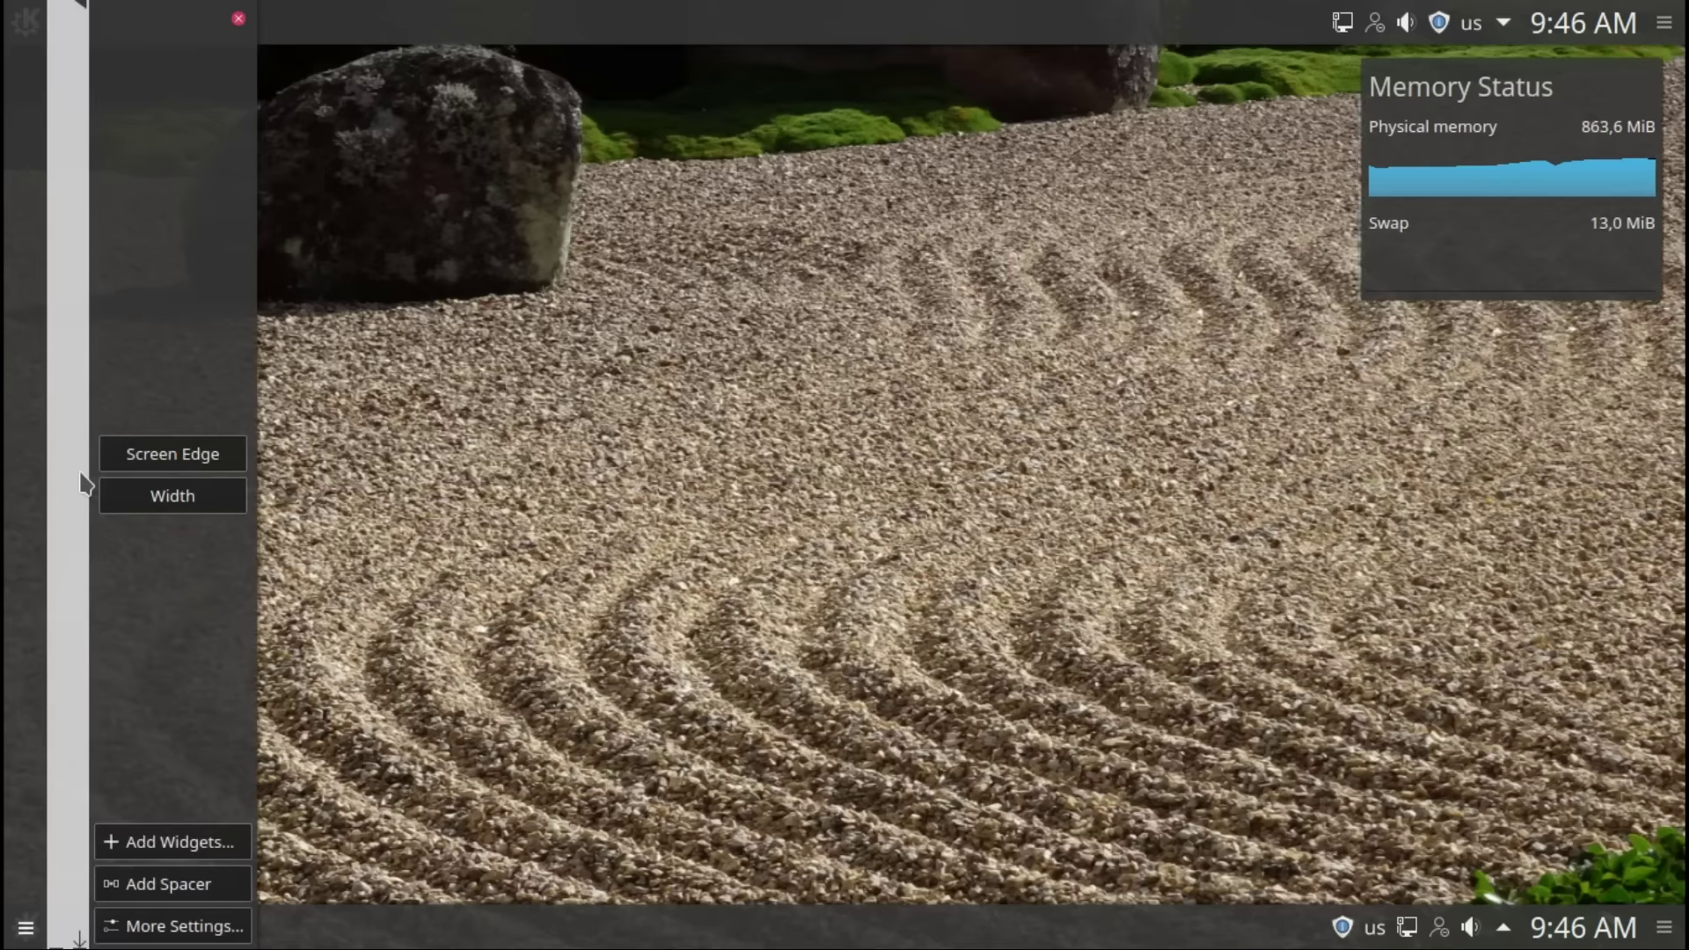
pyautogui.click(176, 915)
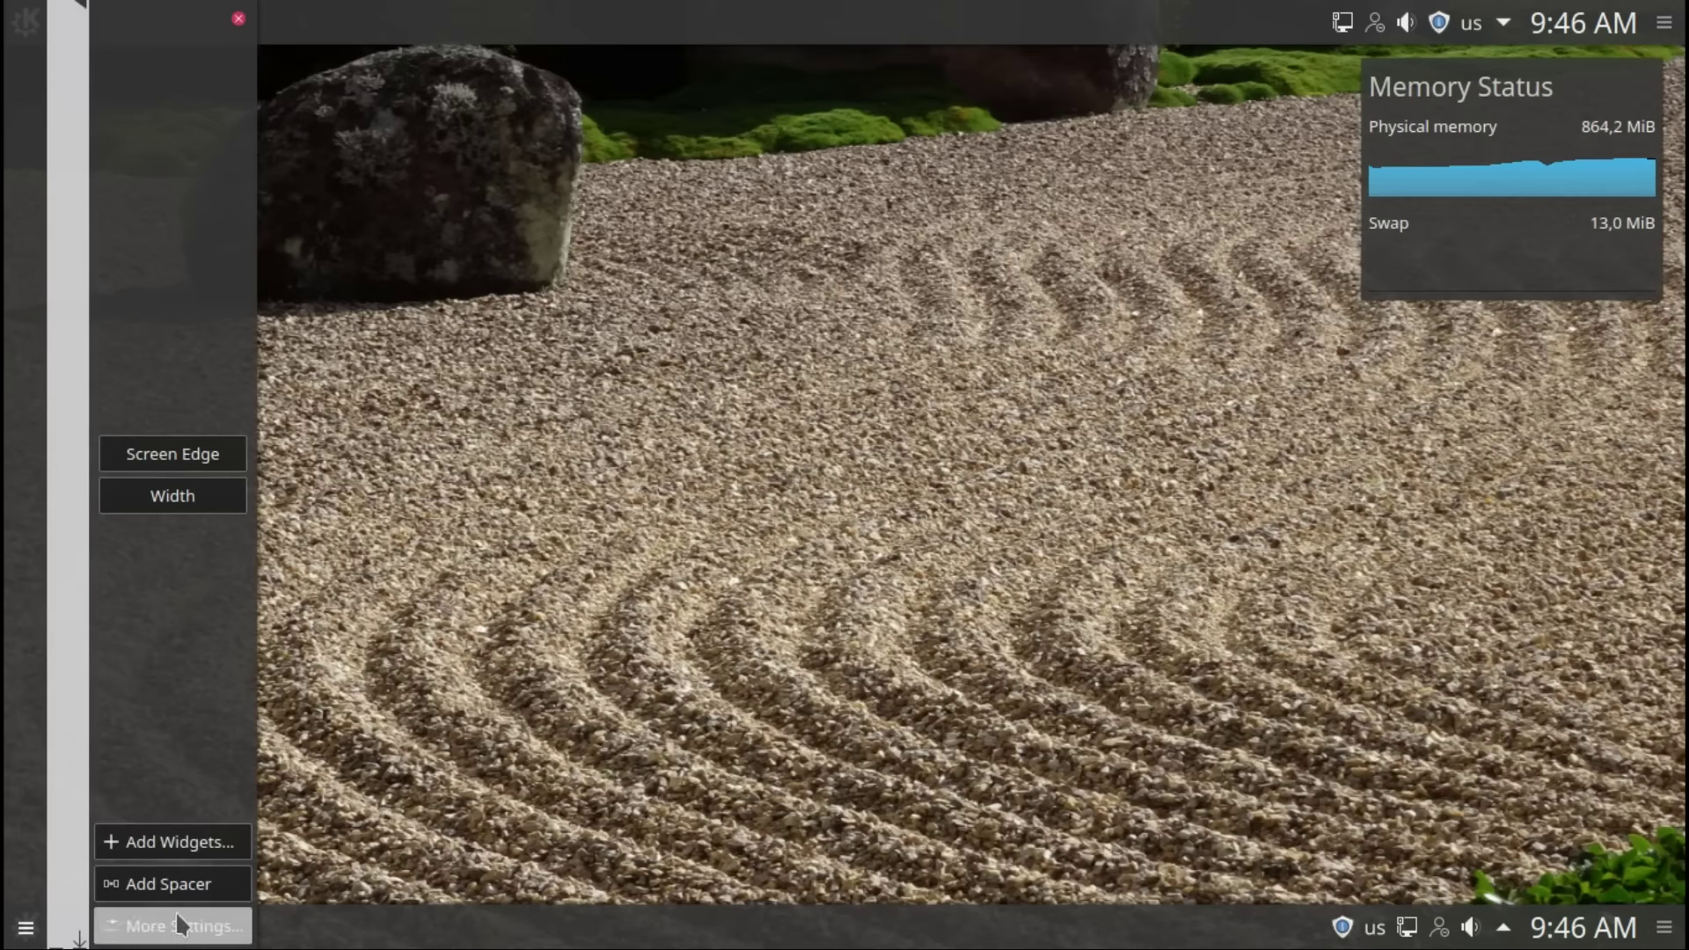
pyautogui.click(286, 879)
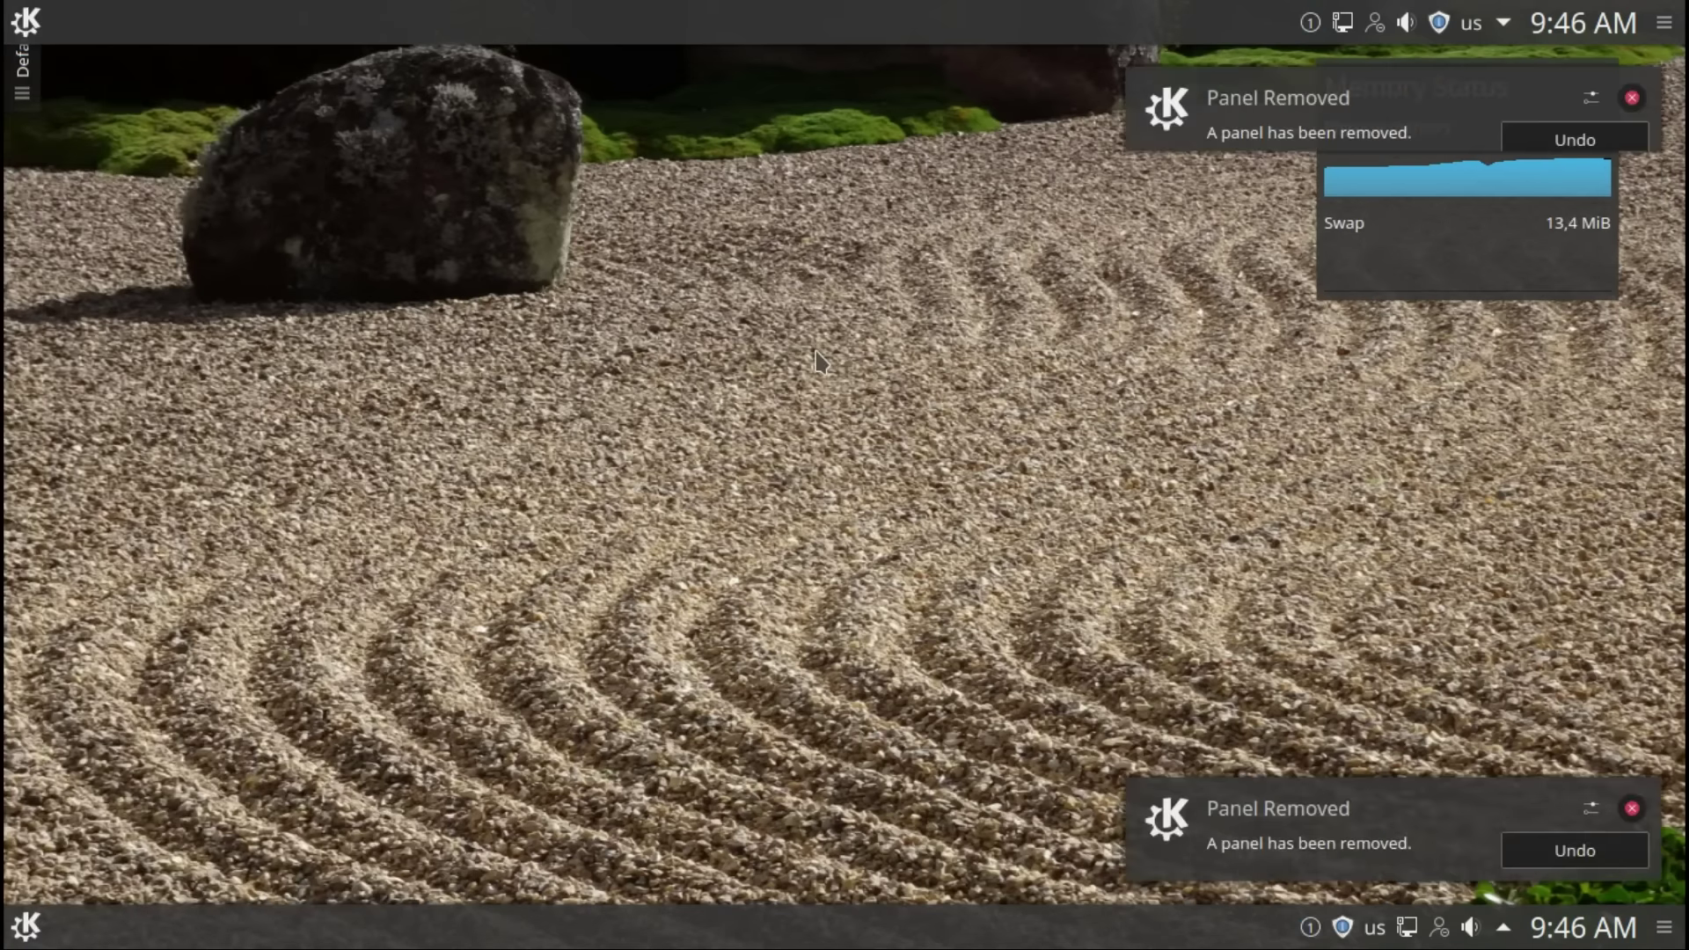
pyautogui.rightClick(818, 356)
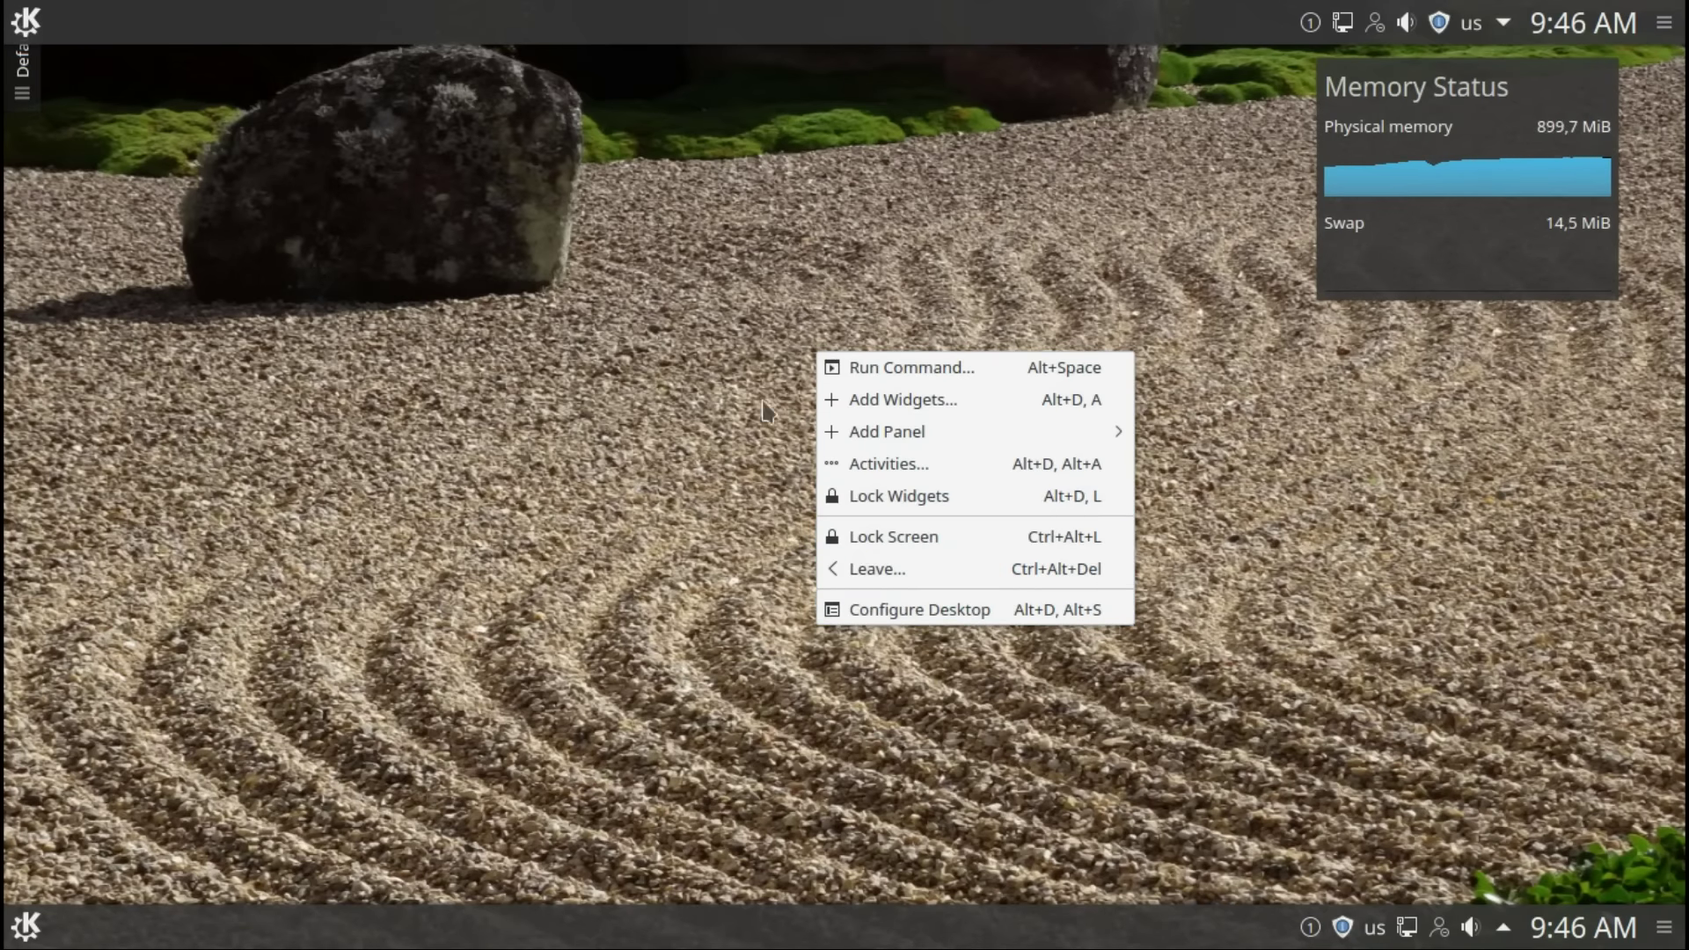
# Step: Close the desktop context menu, then open and close the desktop toolbox menu
pyautogui.click(23, 98)
pyautogui.click(24, 99)
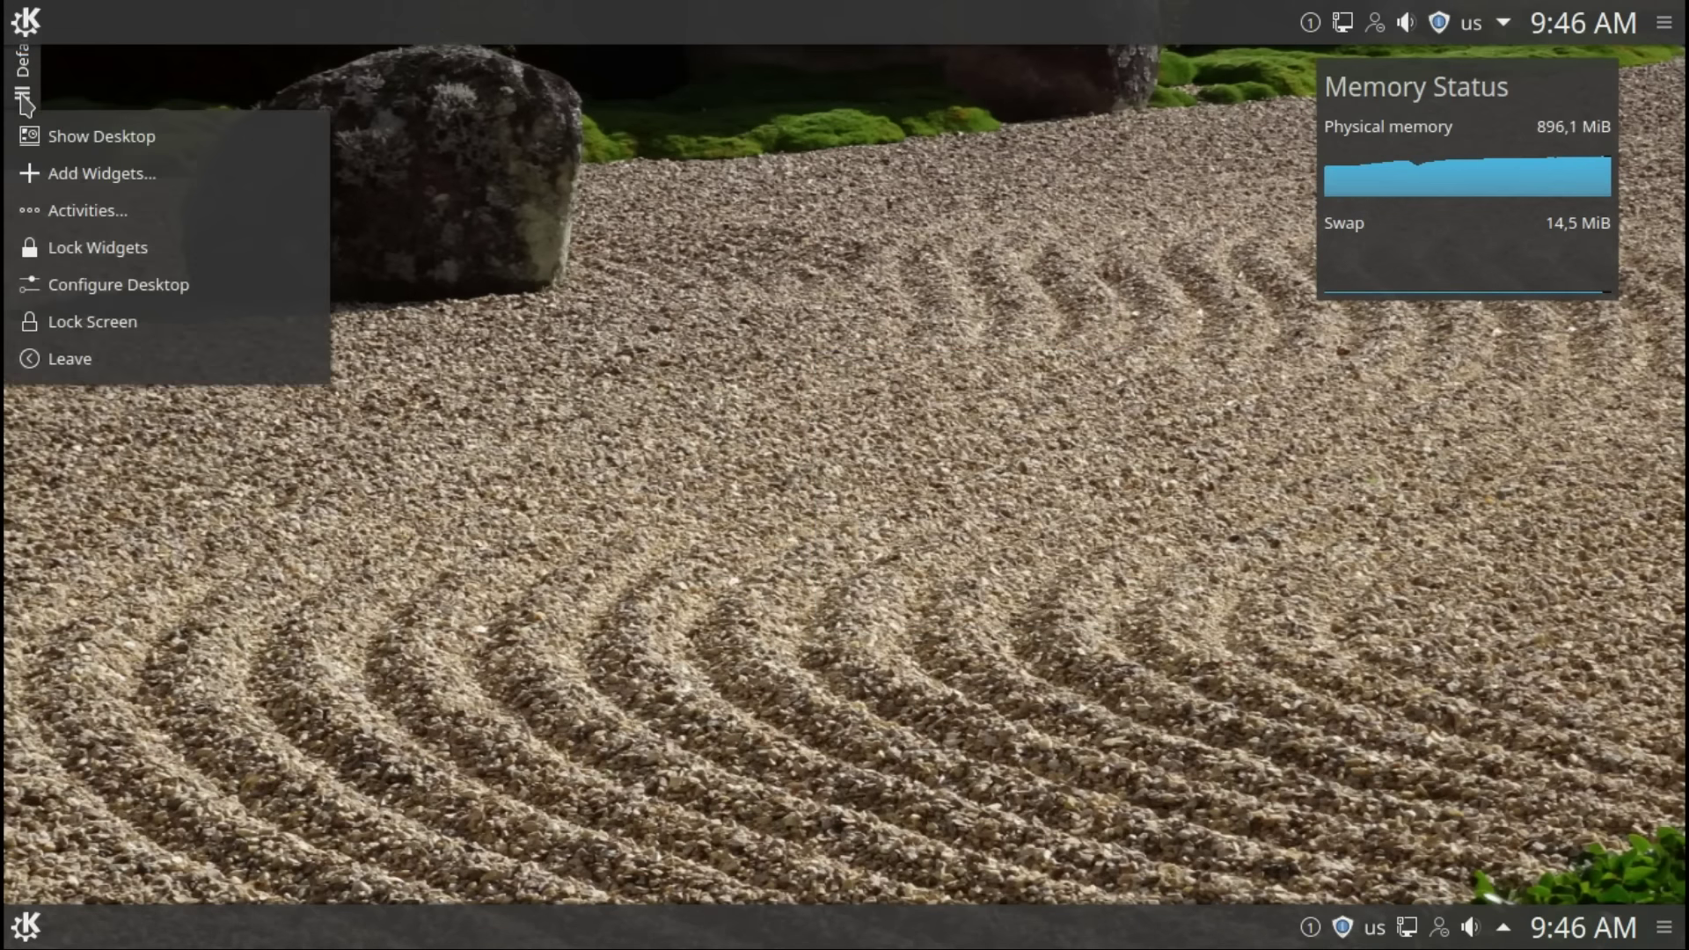
pyautogui.click(24, 98)
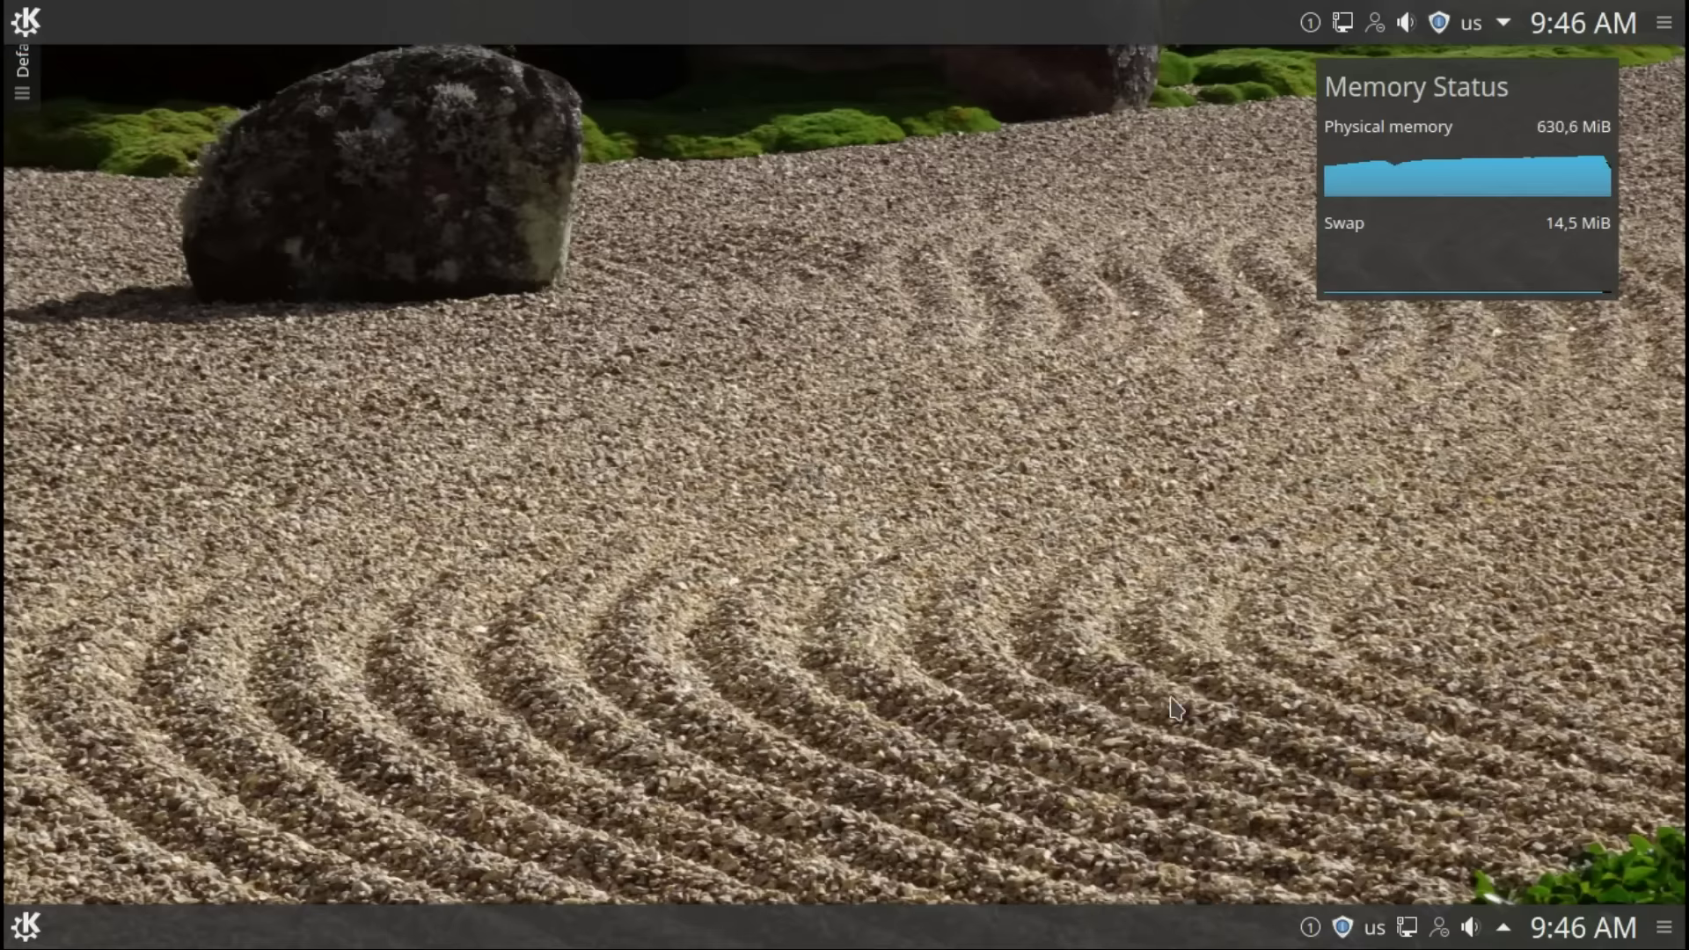
pyautogui.click(1663, 929)
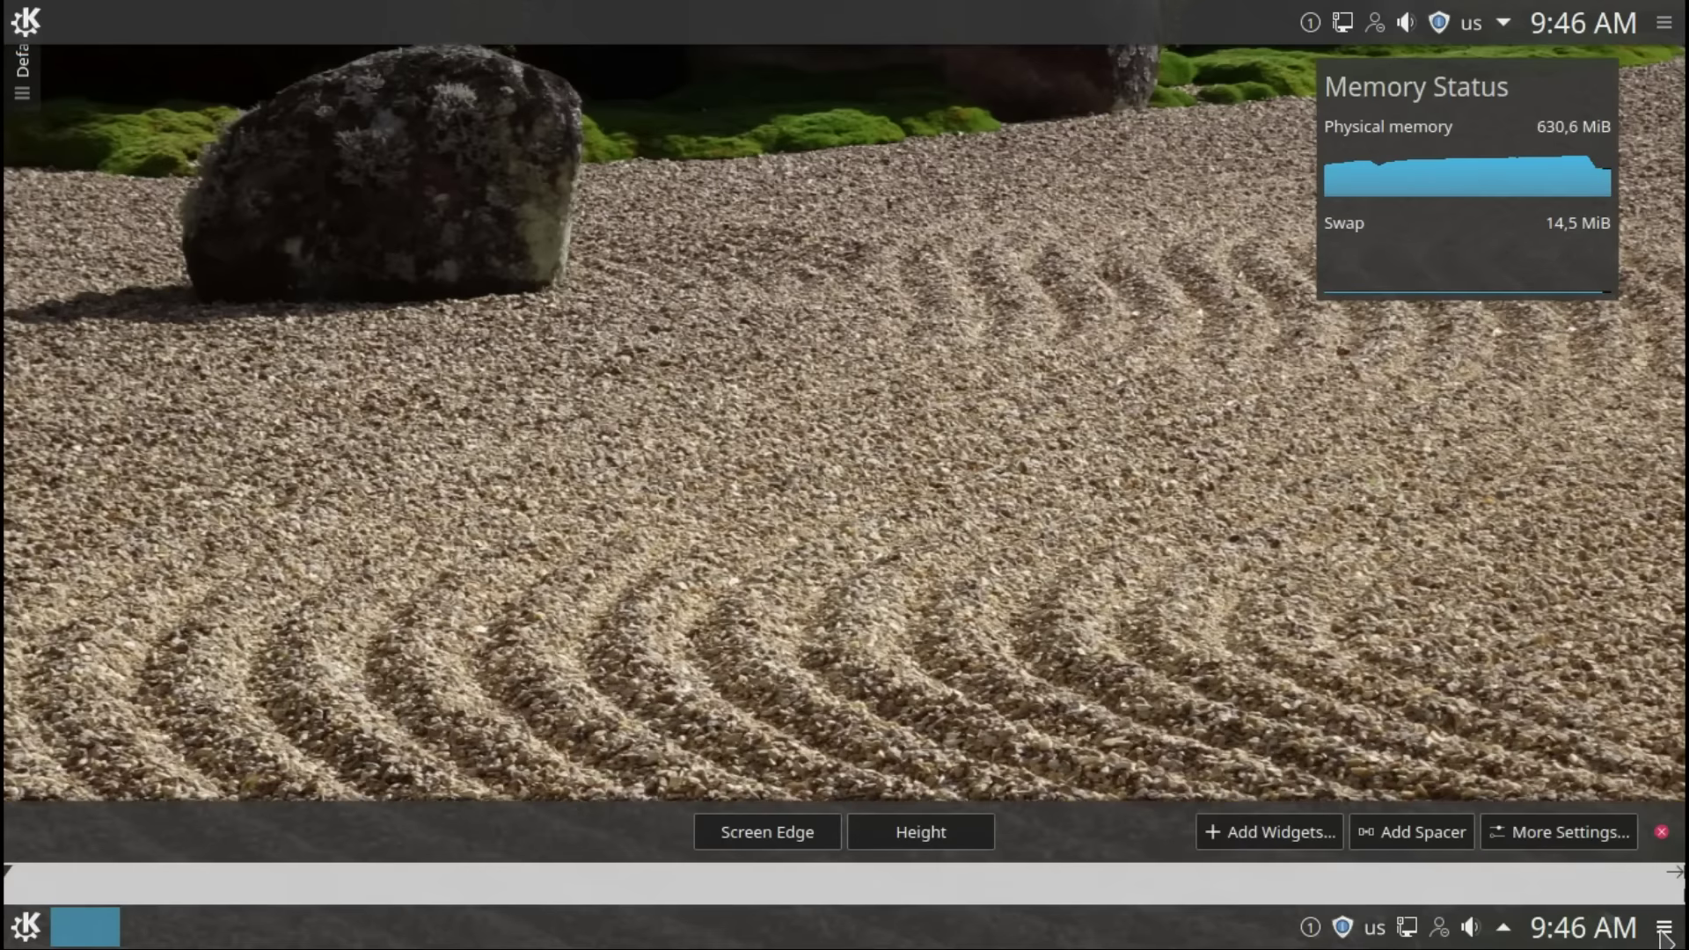
pyautogui.click(1573, 834)
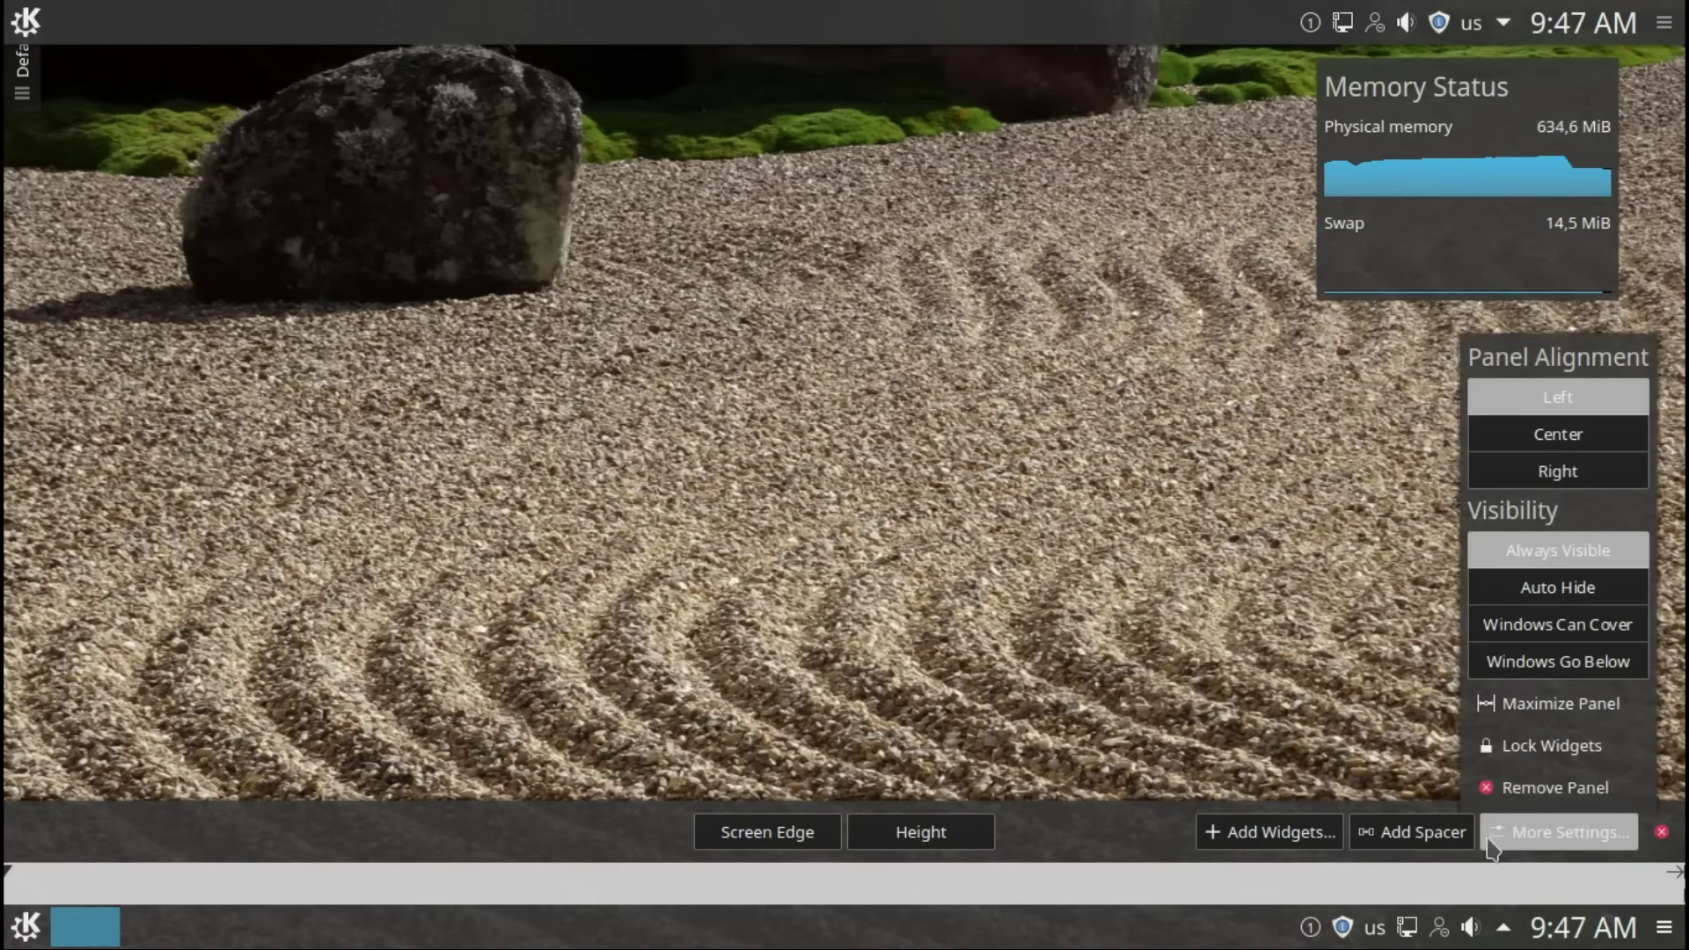
pyautogui.click(1426, 832)
pyautogui.moveTo(1540, 898)
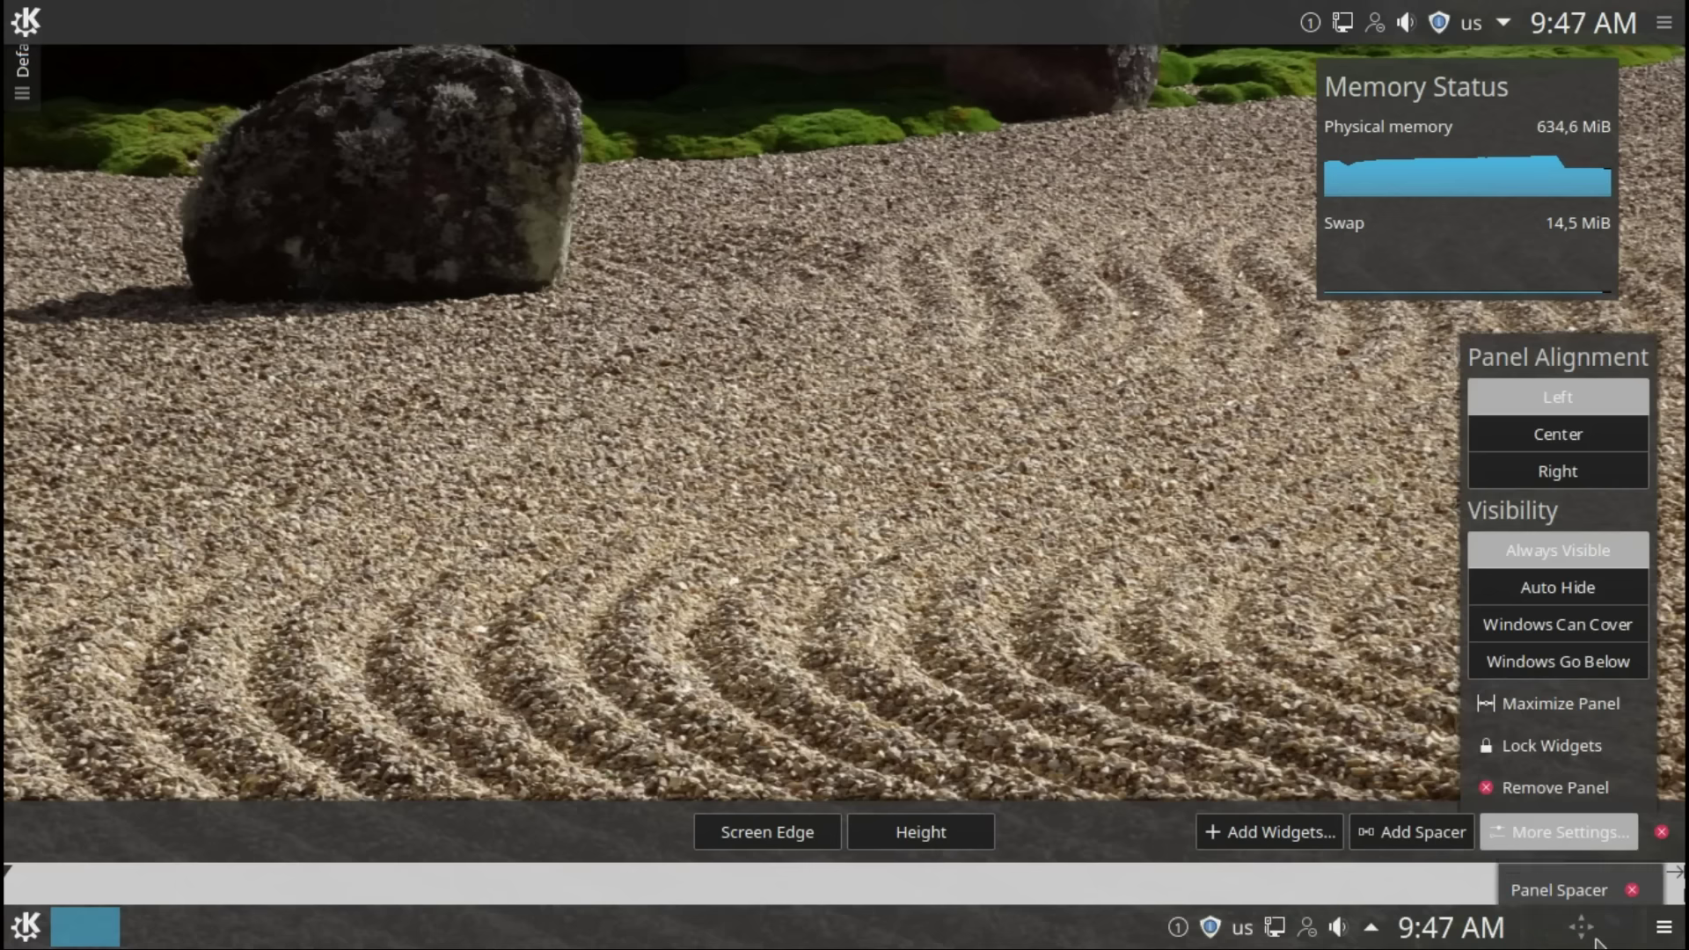
pyautogui.click(1632, 880)
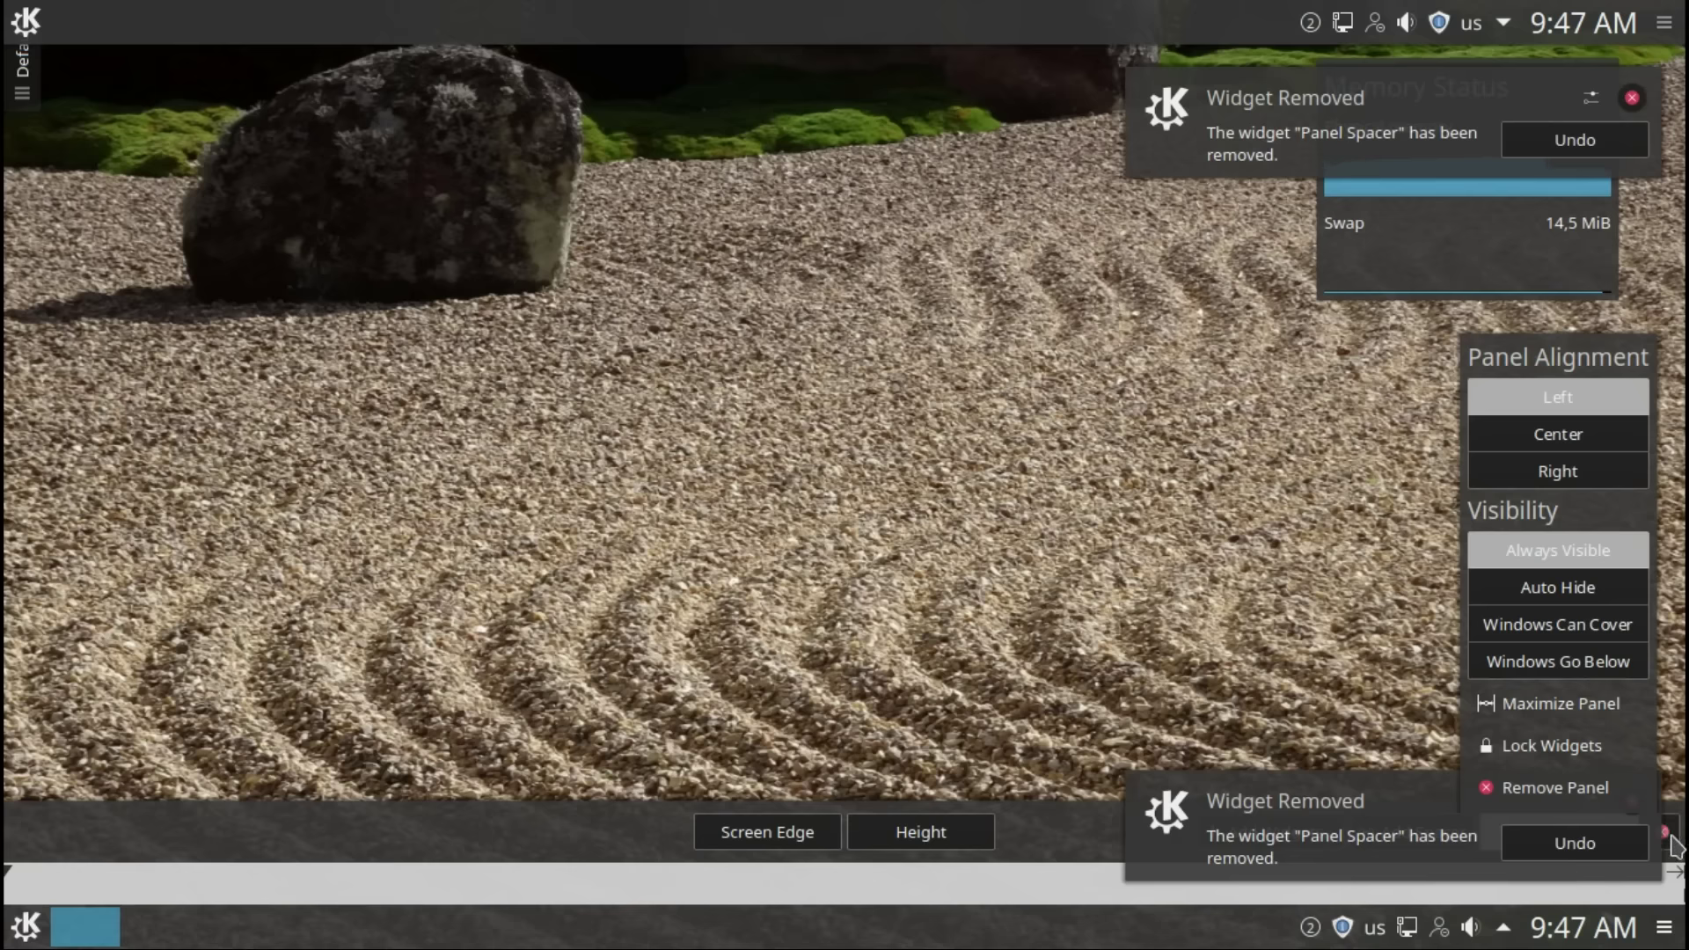
pyautogui.click(1666, 833)
pyautogui.click(1633, 801)
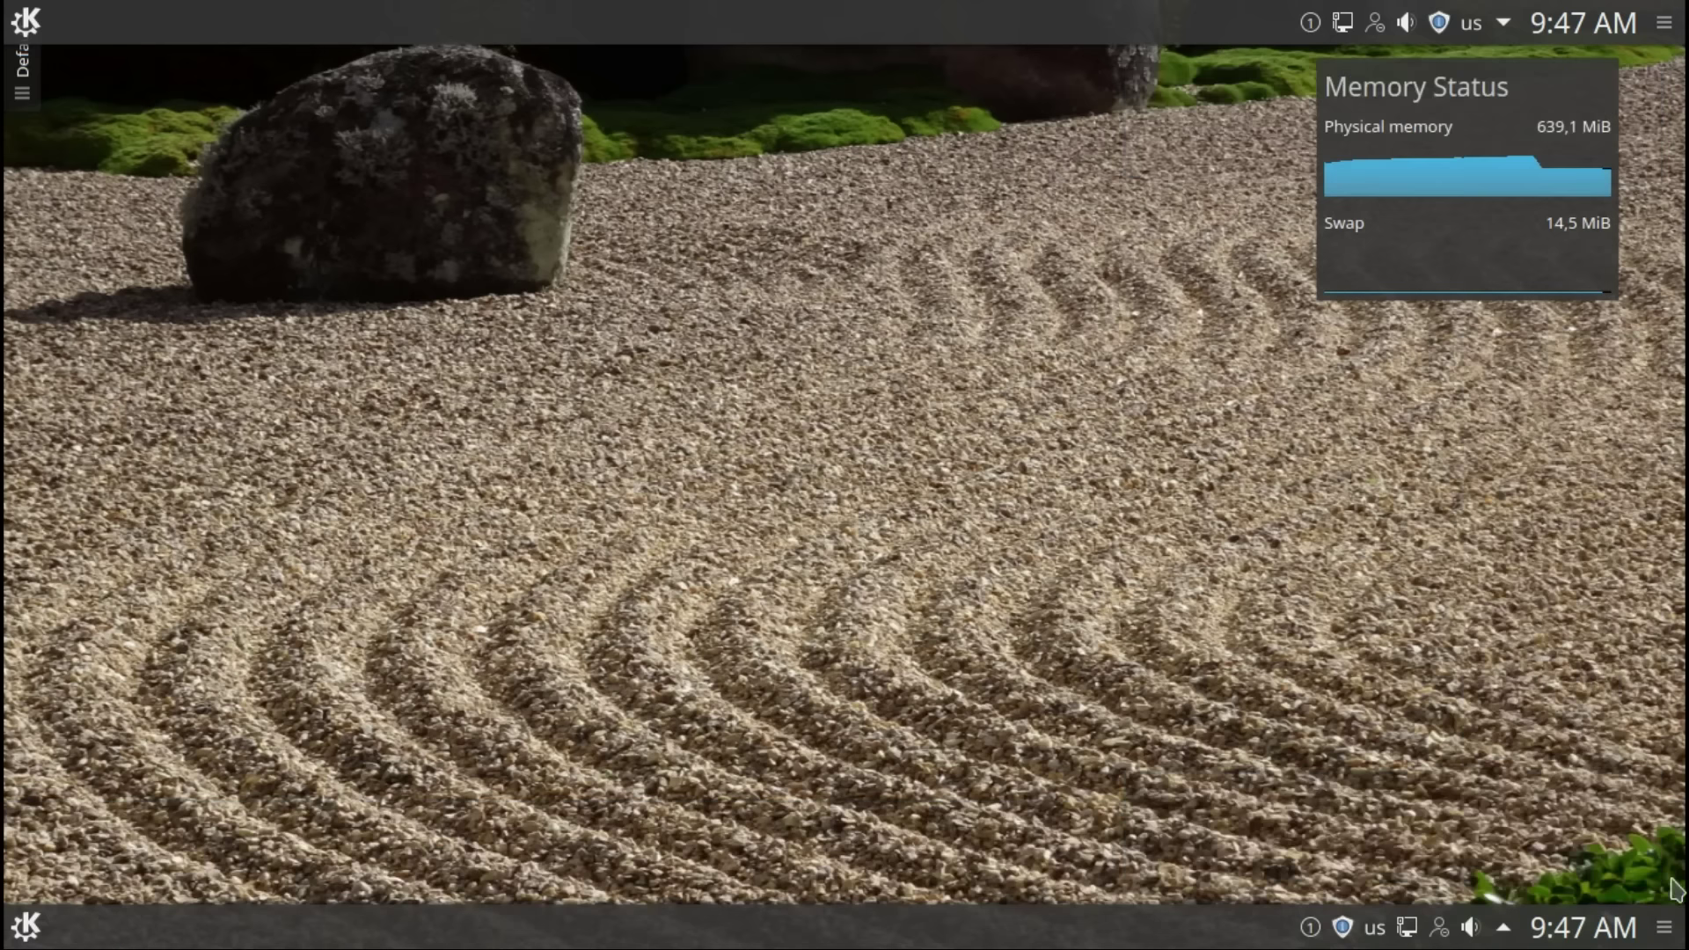
pyautogui.click(1671, 923)
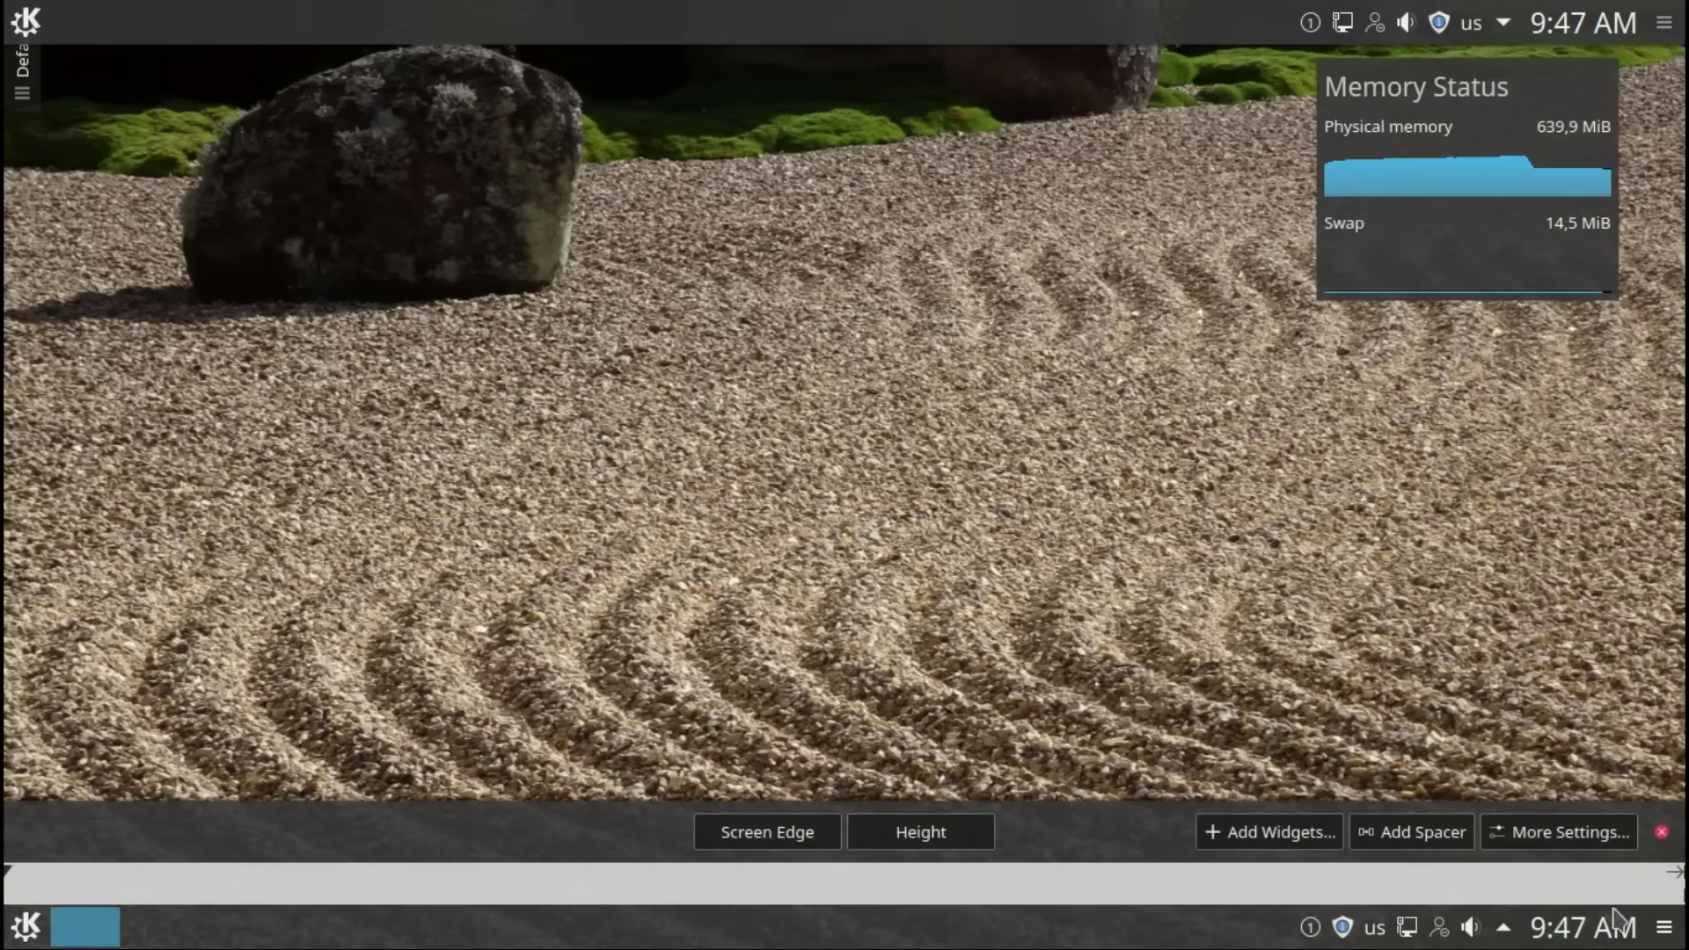
pyautogui.click(1300, 846)
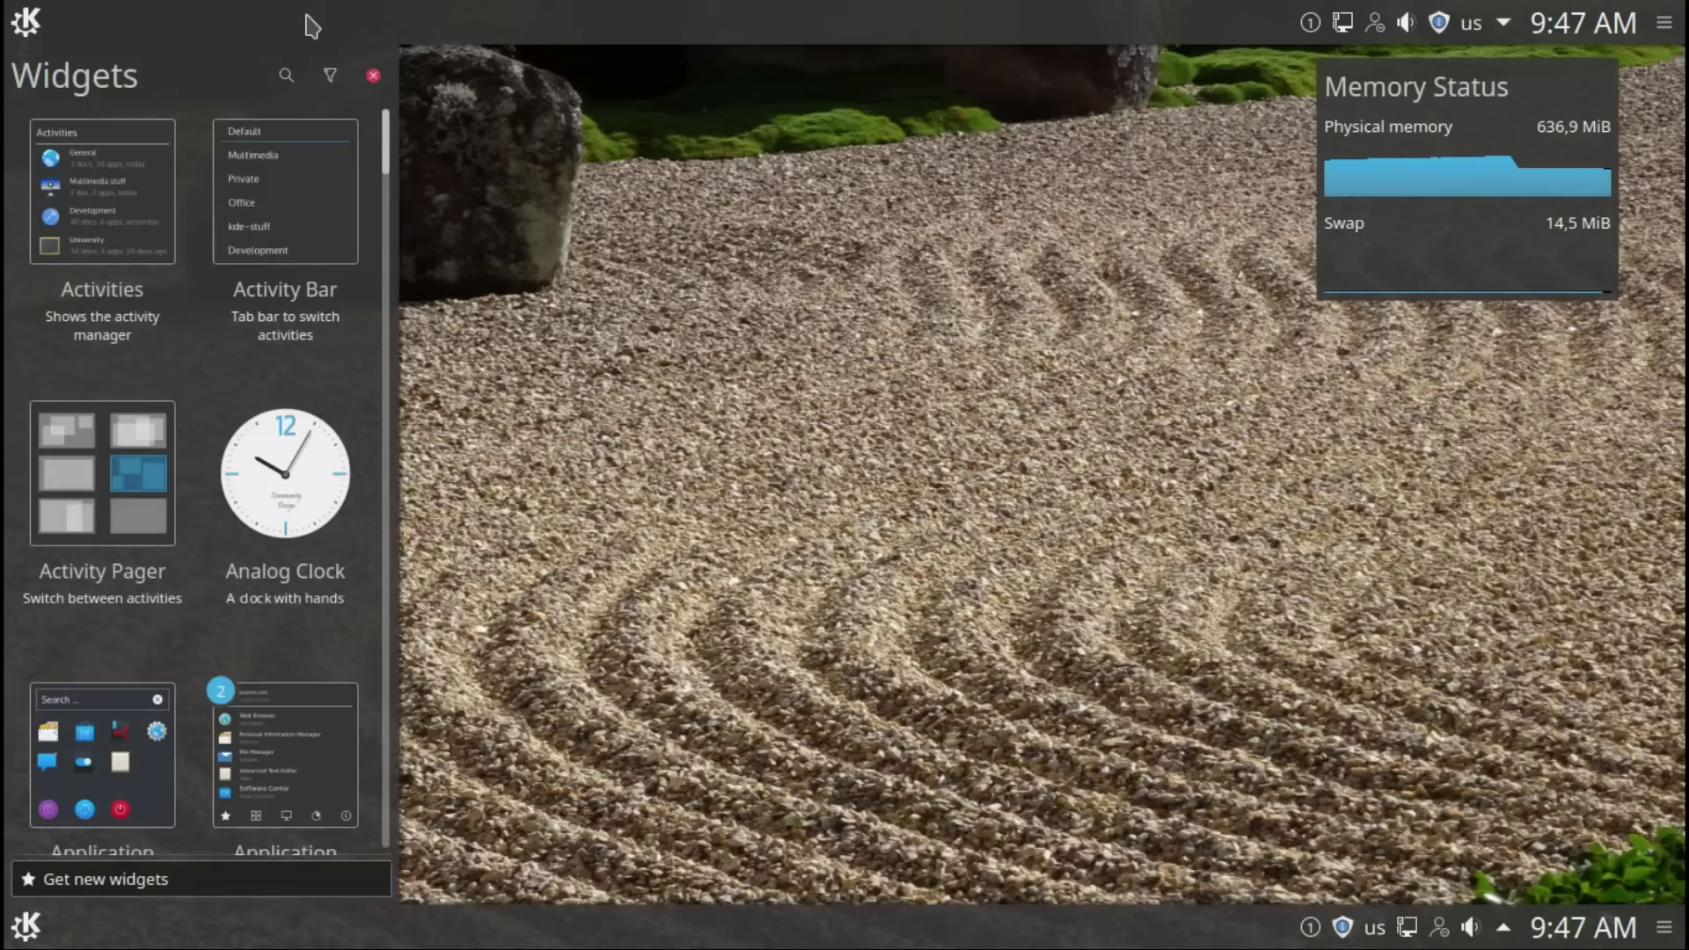
pyautogui.click(373, 79)
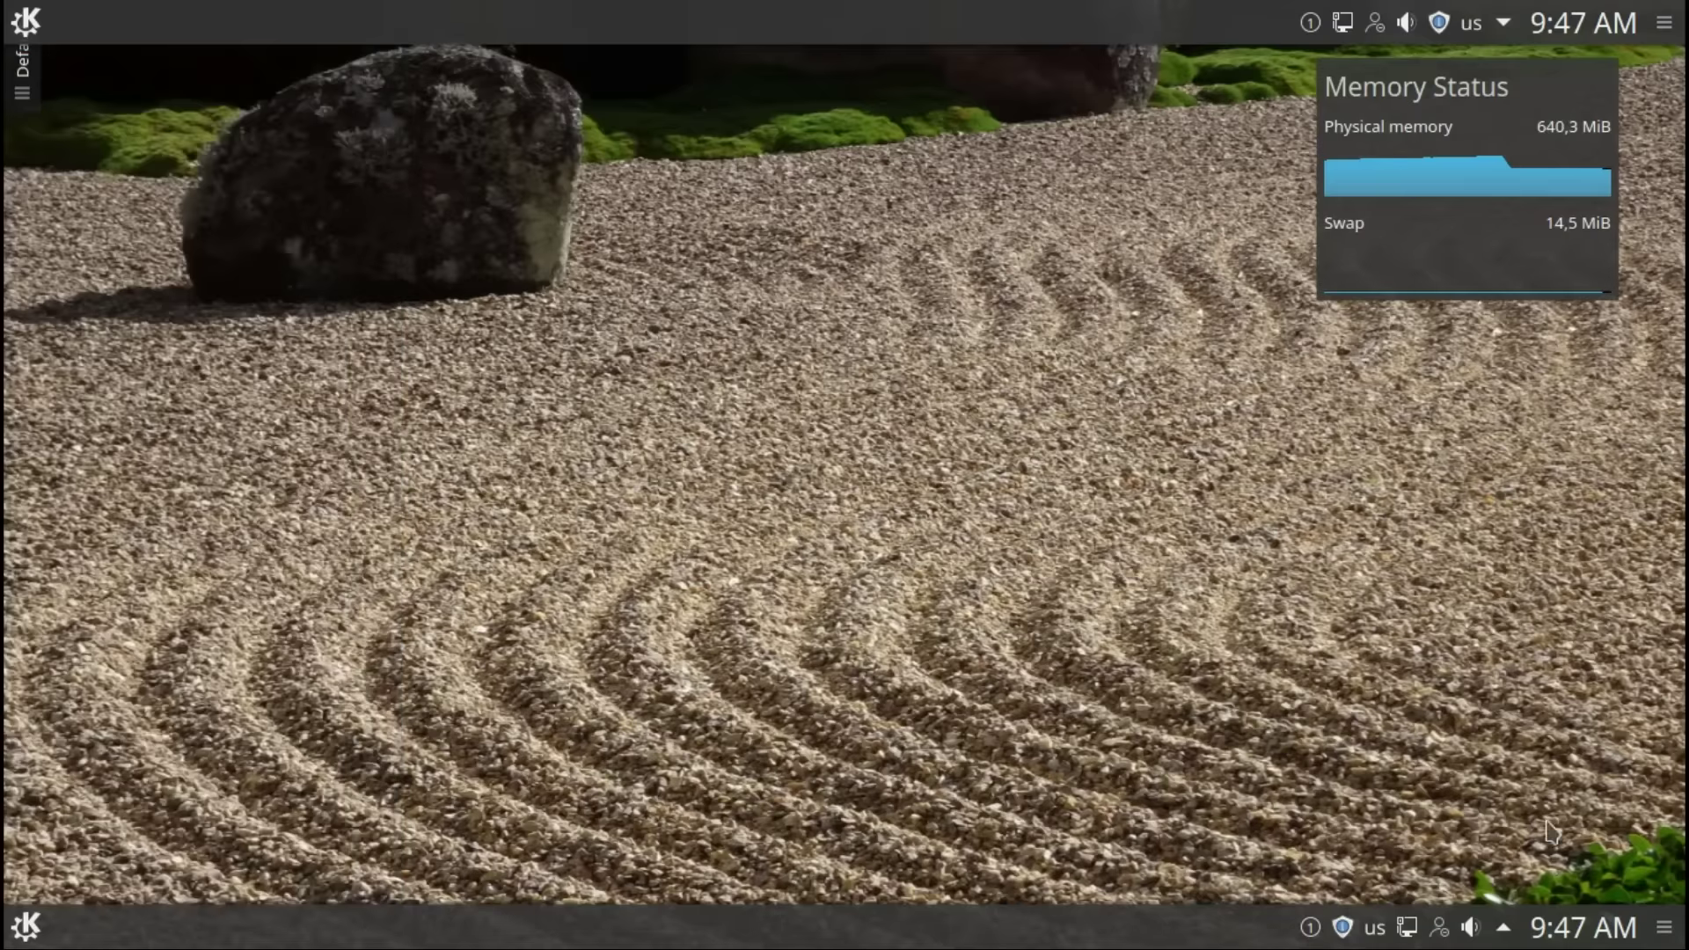
pyautogui.click(1675, 931)
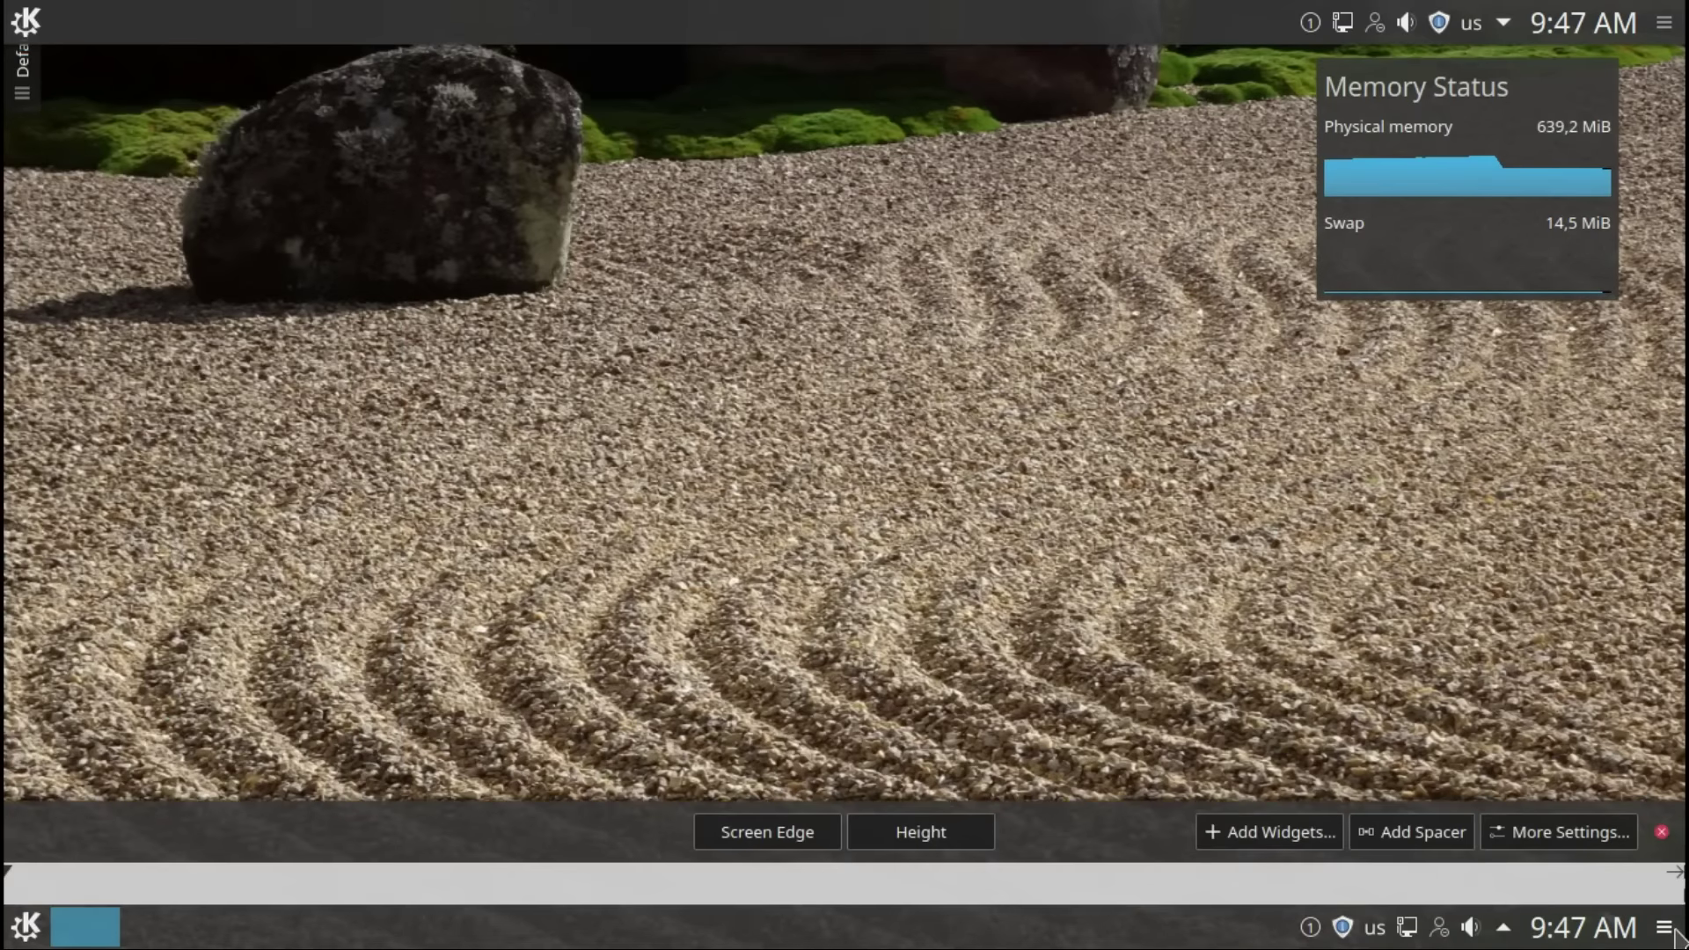
# Step: Make the panel taller, move it to the right then left edge, and return it to the bottom
pyautogui.moveTo(911, 817); pyautogui.dragTo(950, 824)
pyautogui.moveTo(780, 830); pyautogui.dragTo(1686, 603)
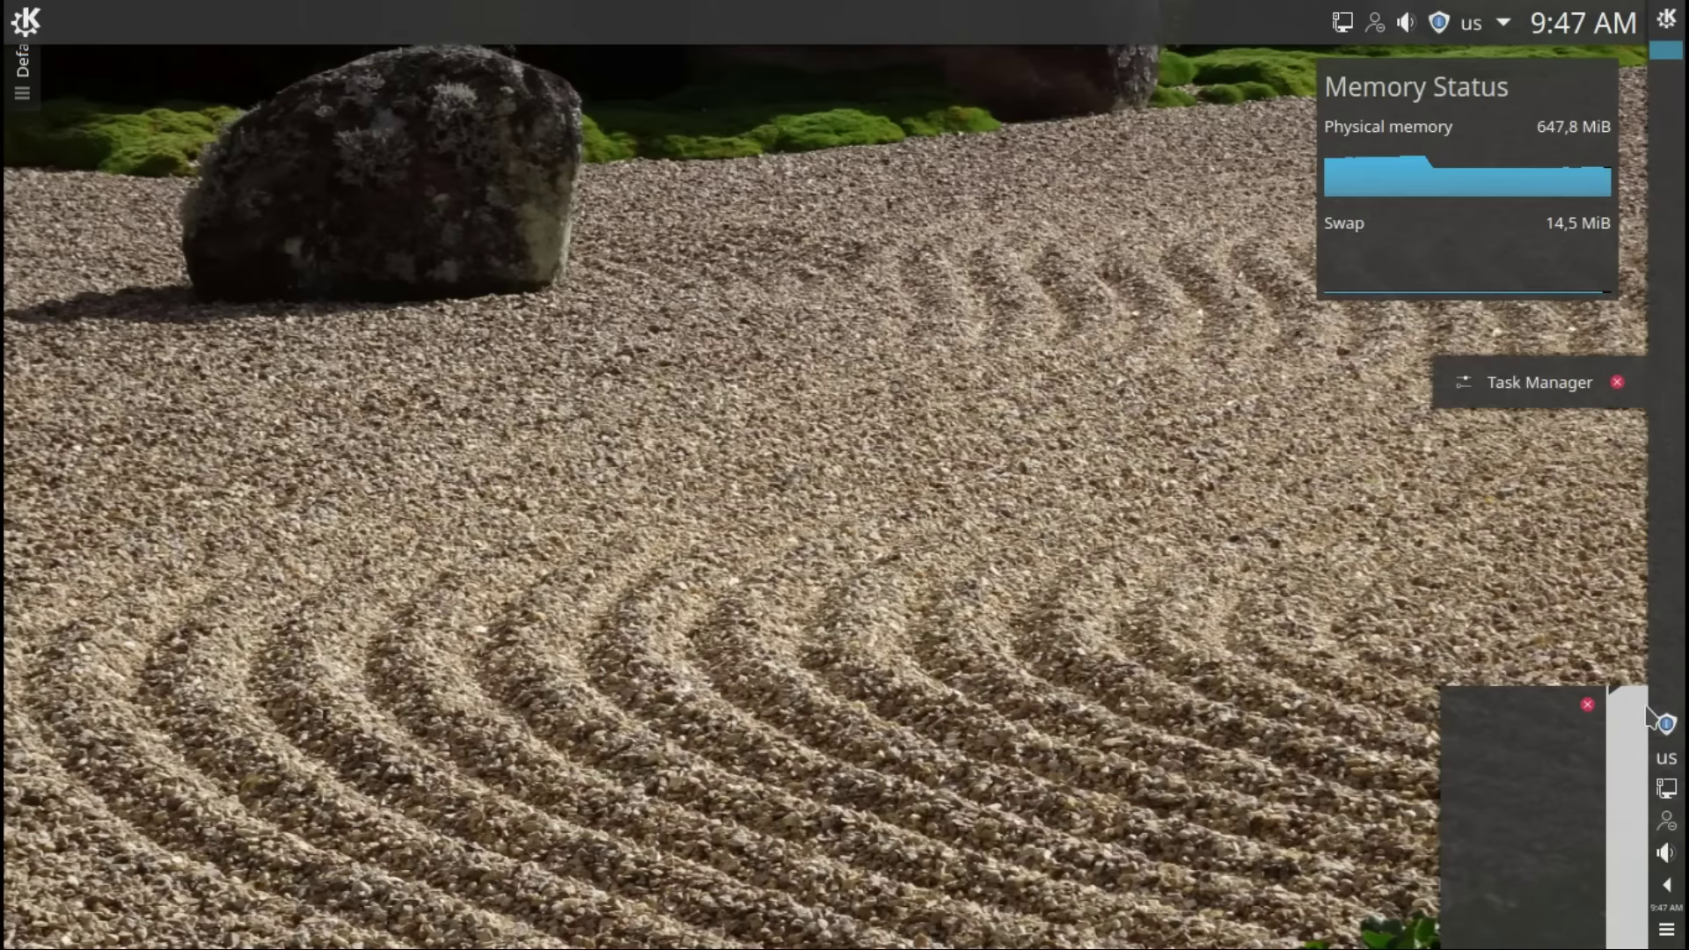
pyautogui.click(1588, 705)
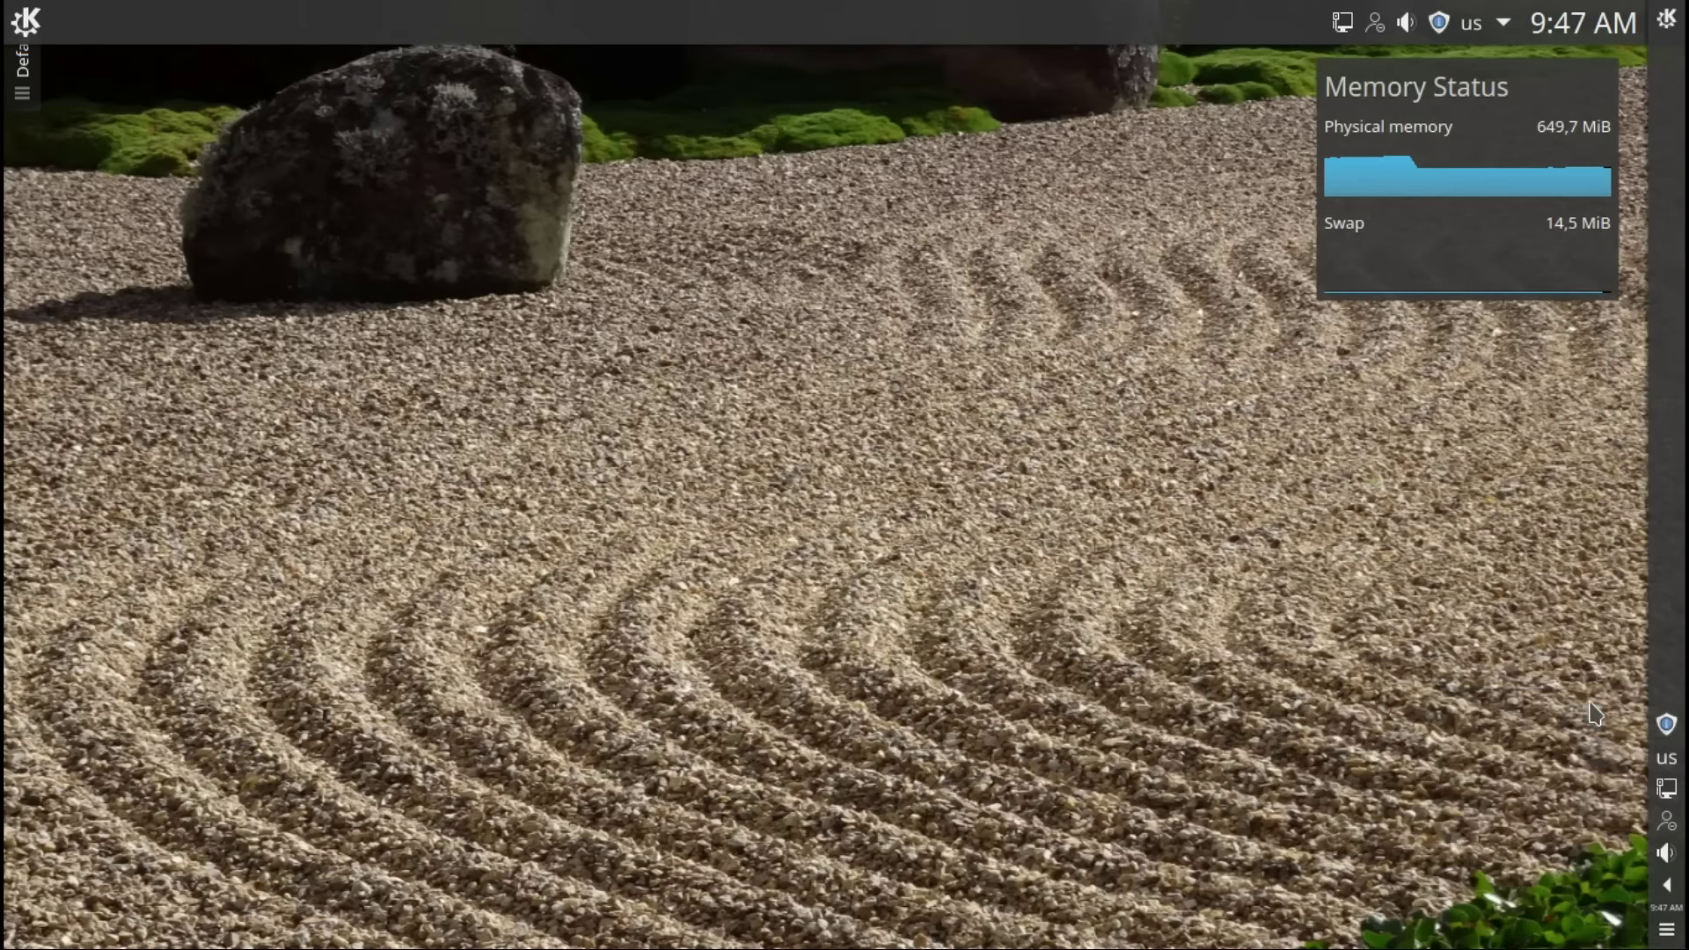
pyautogui.click(1666, 931)
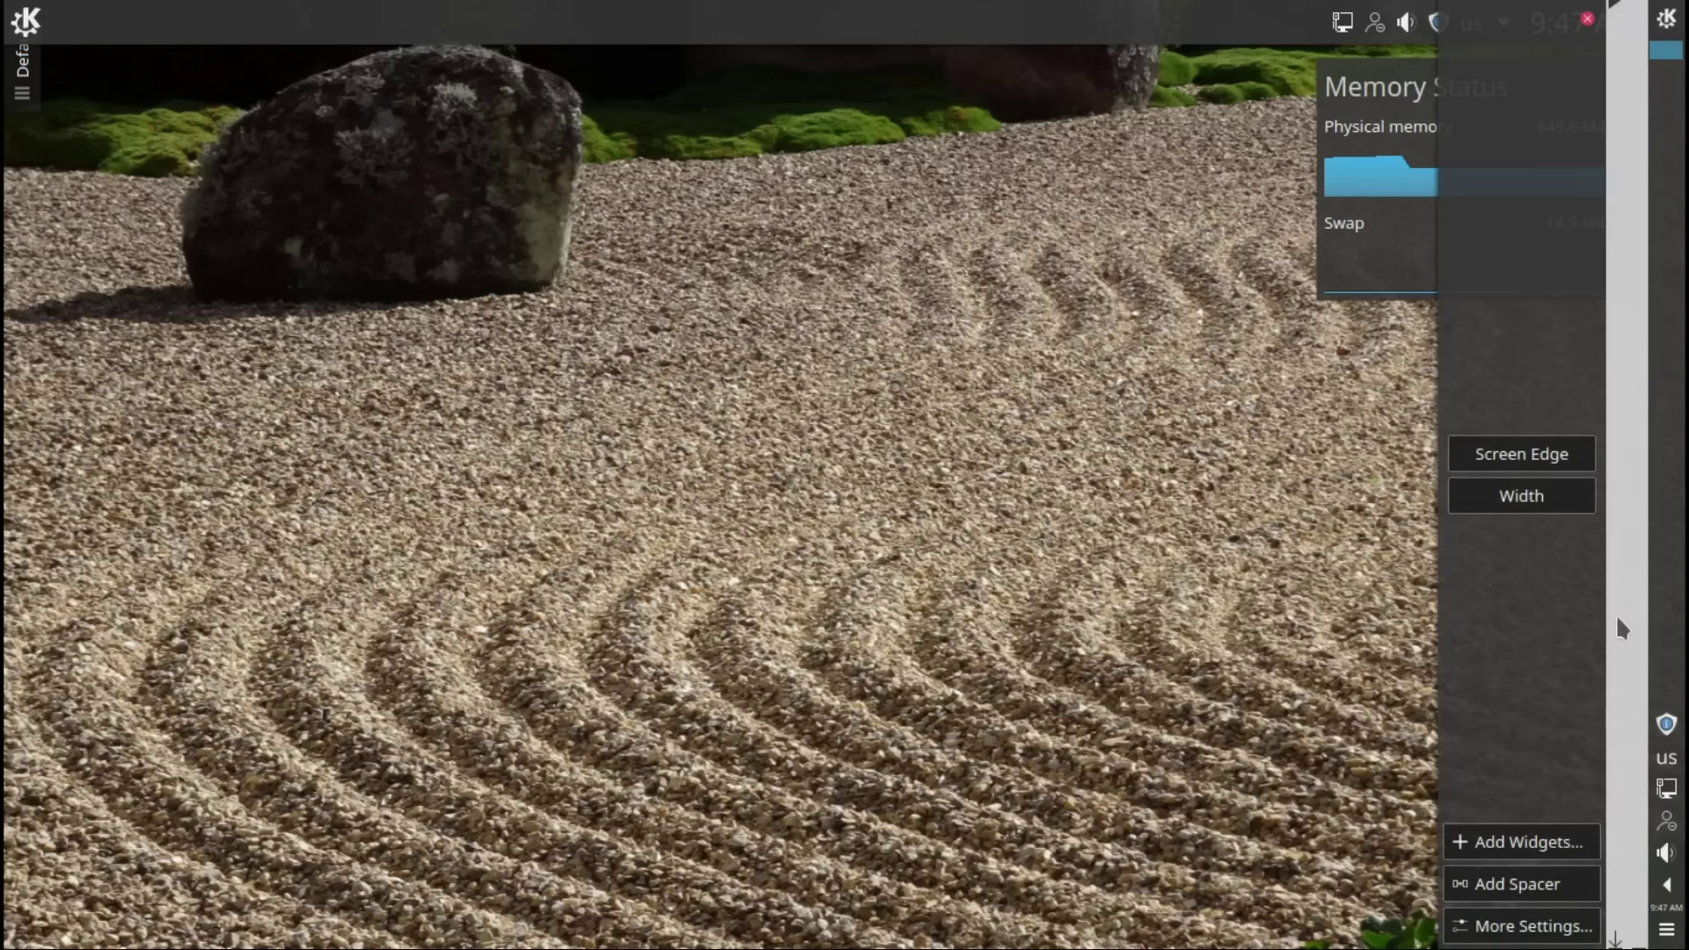
pyautogui.moveTo(1518, 454); pyautogui.dragTo(4, 482)
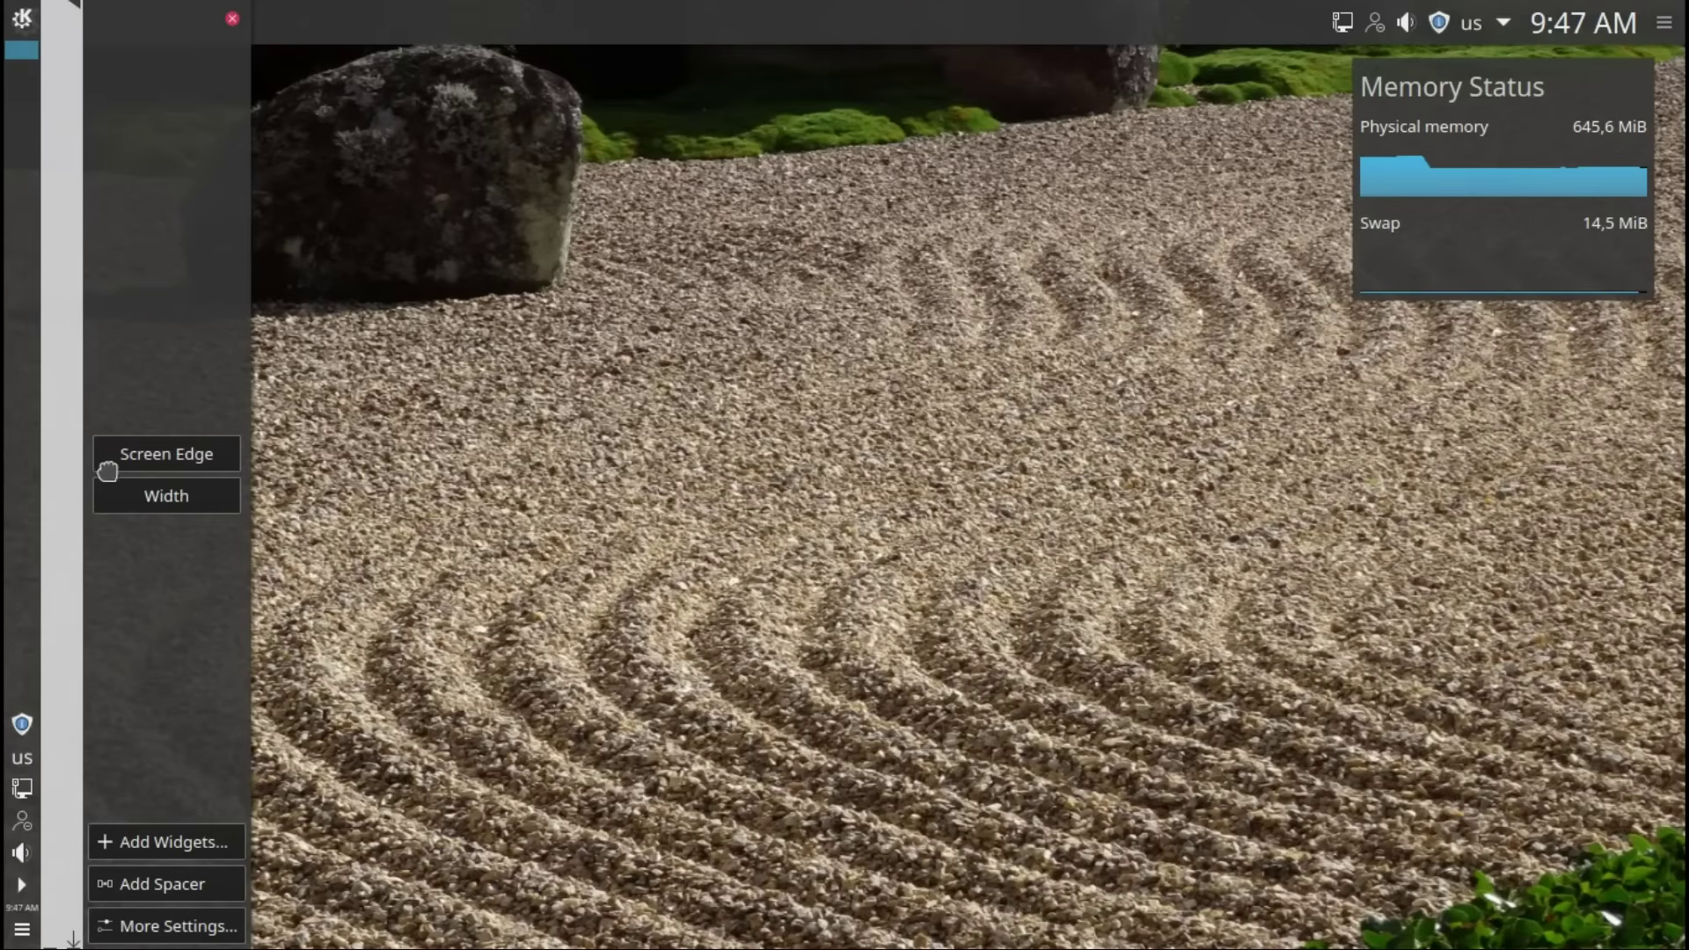
pyautogui.moveTo(124, 463); pyautogui.dragTo(446, 947)
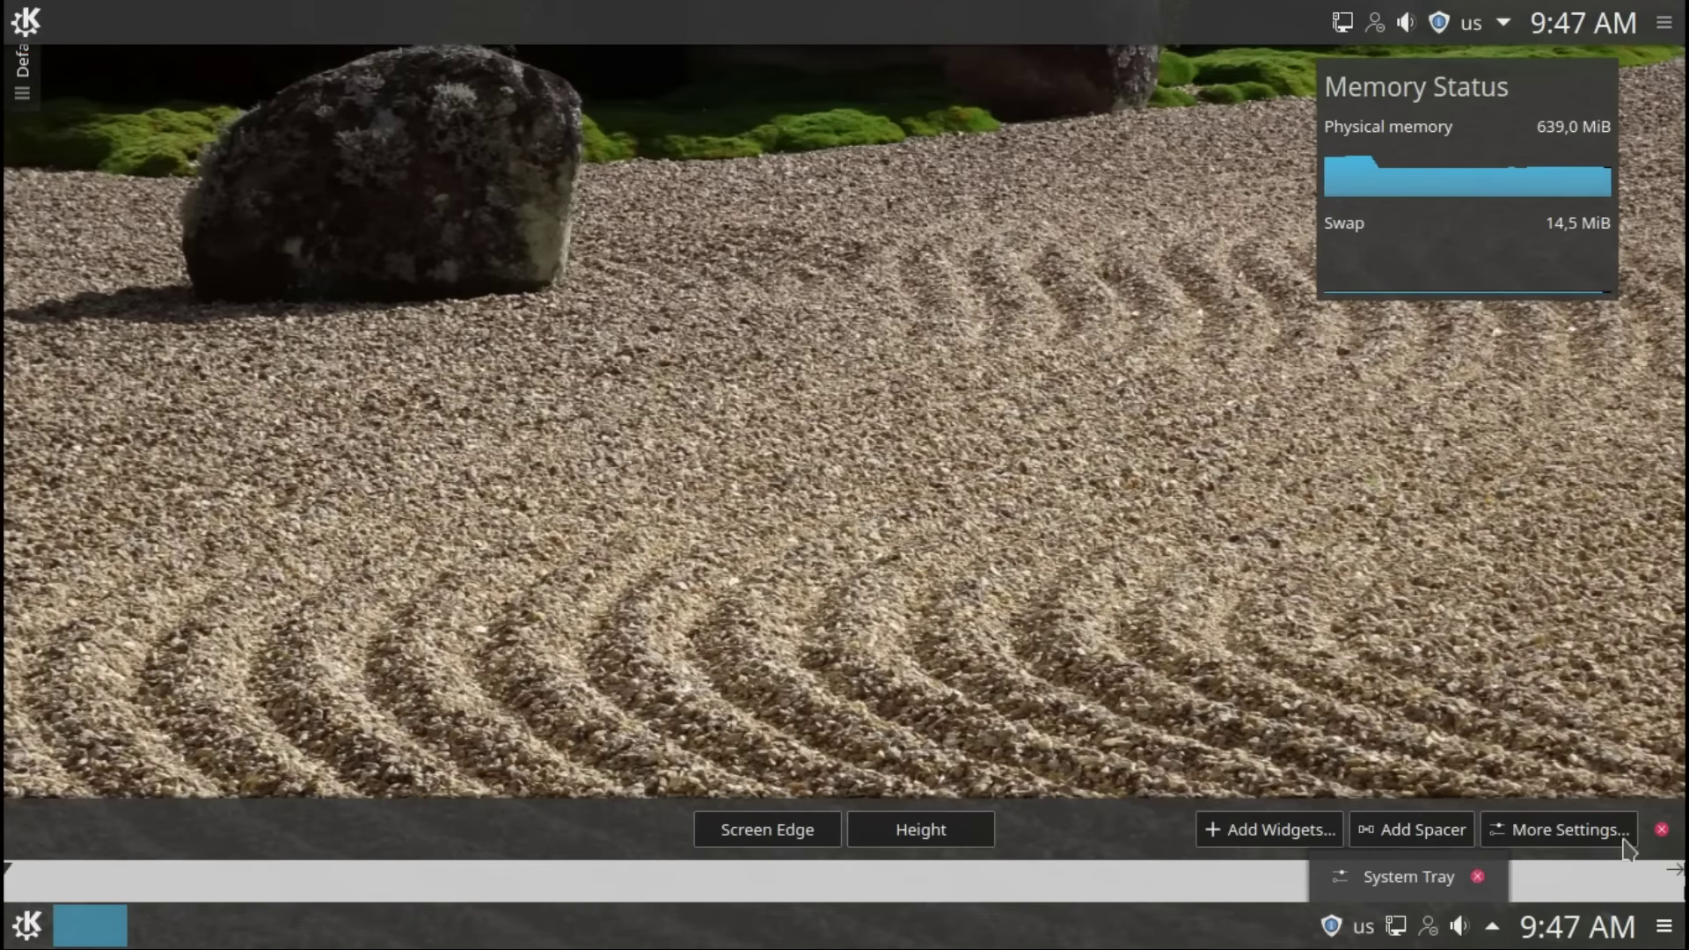
pyautogui.click(1662, 832)
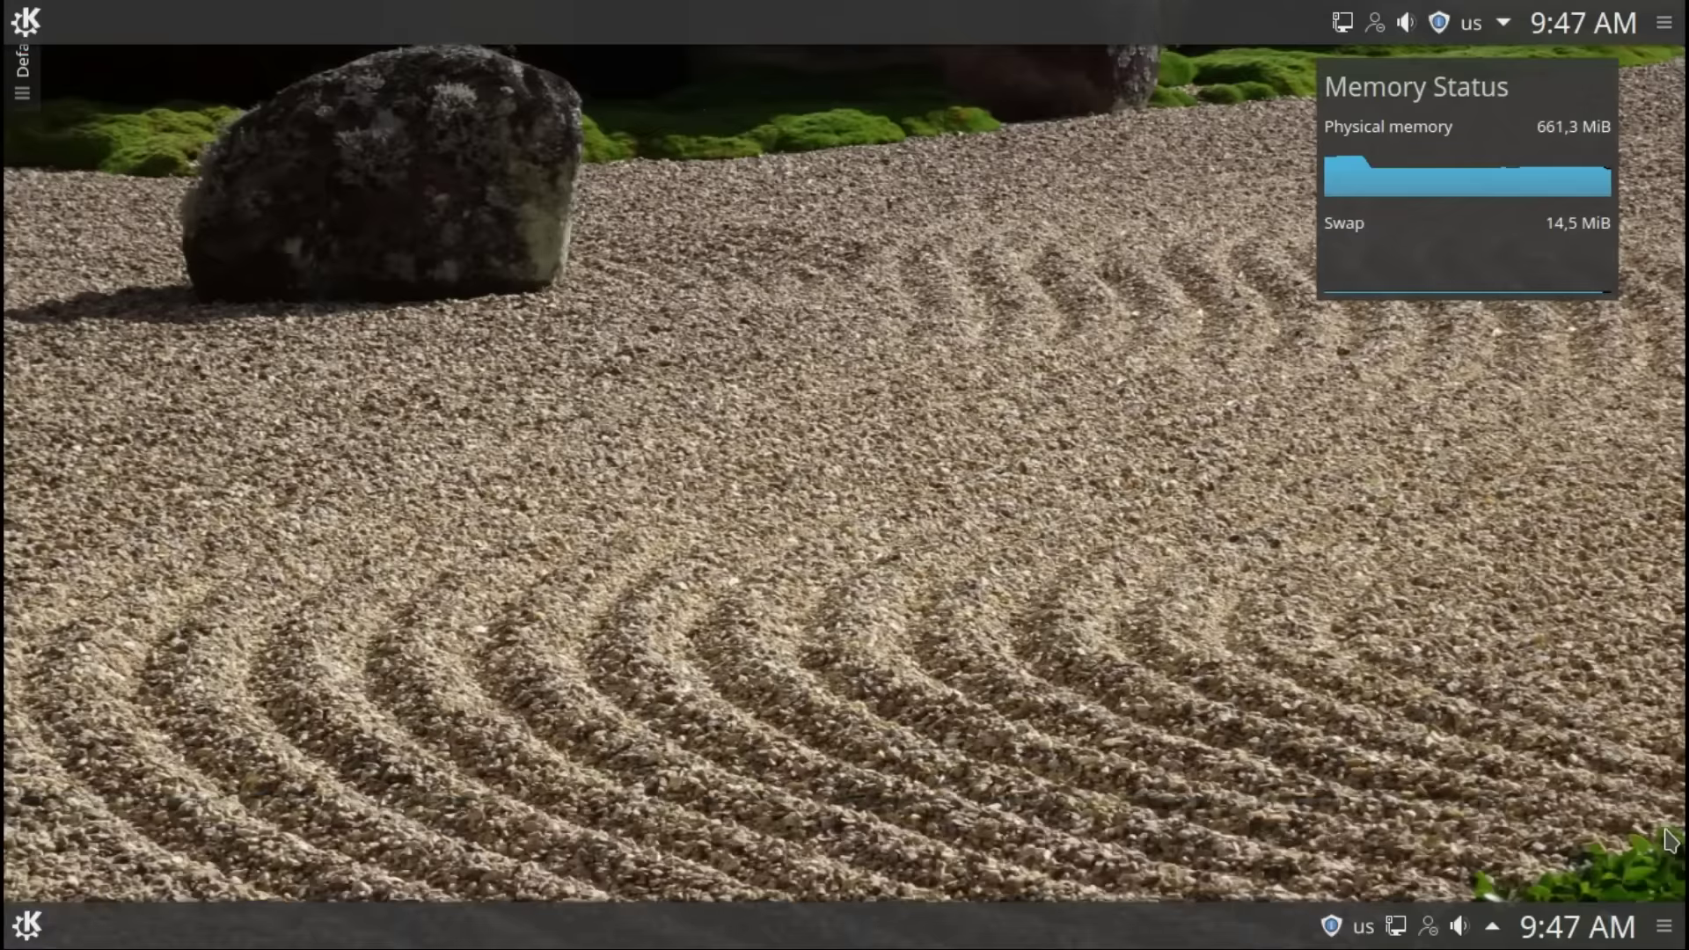
pyautogui.click(1597, 934)
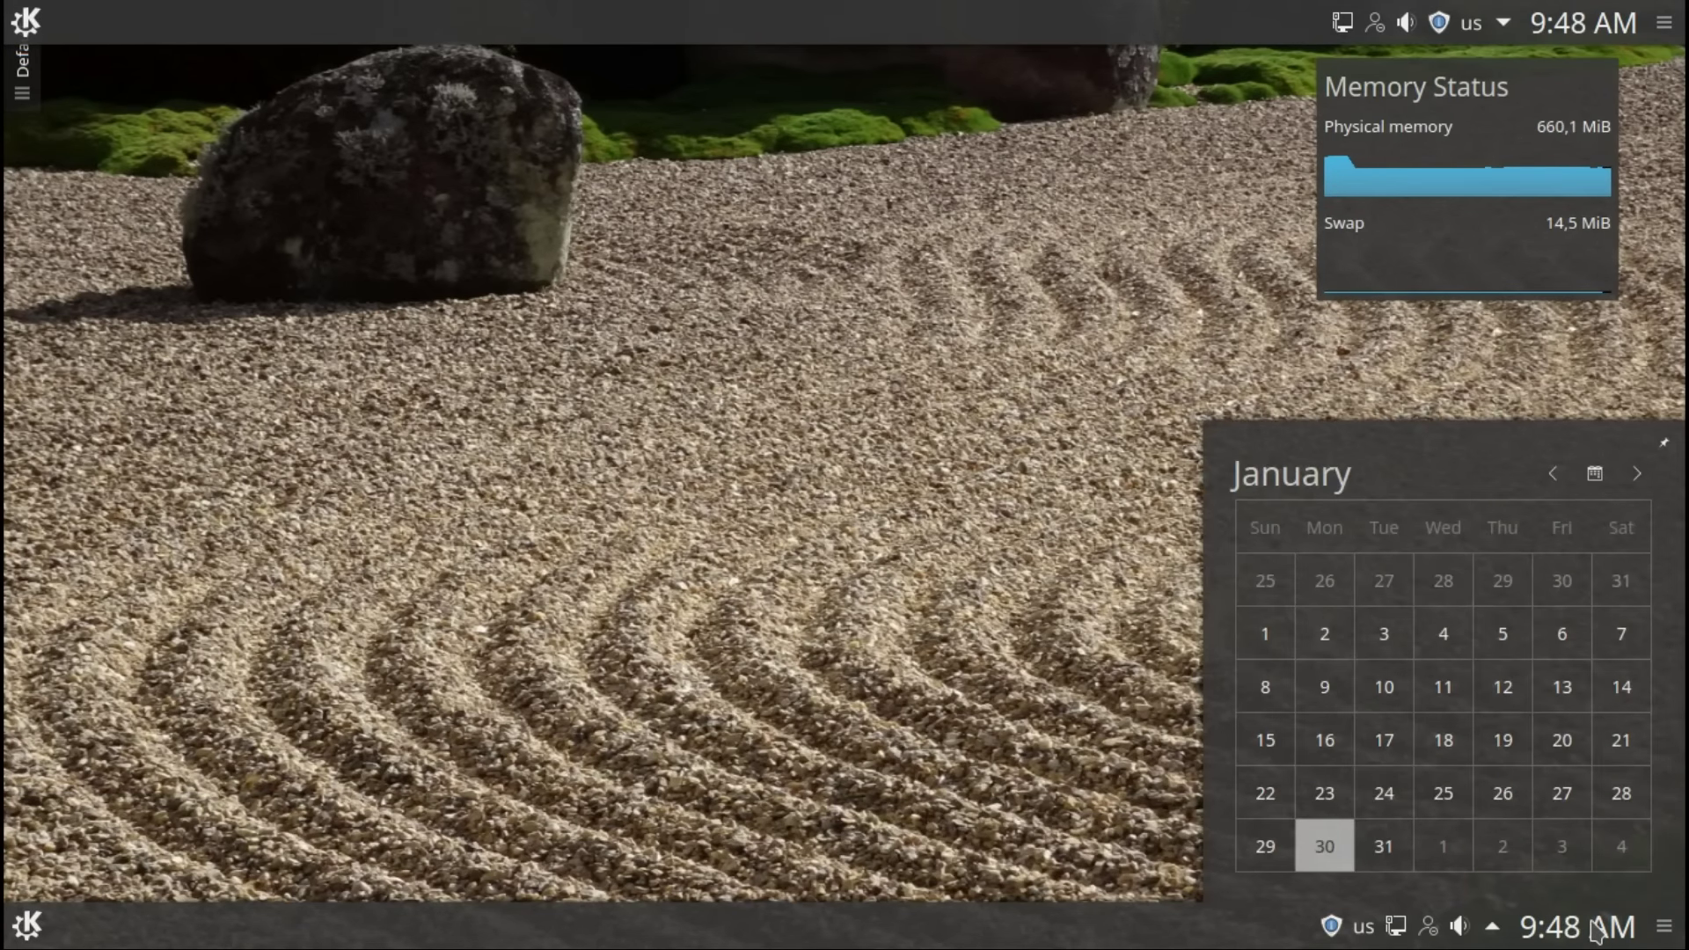
pyautogui.click(1597, 933)
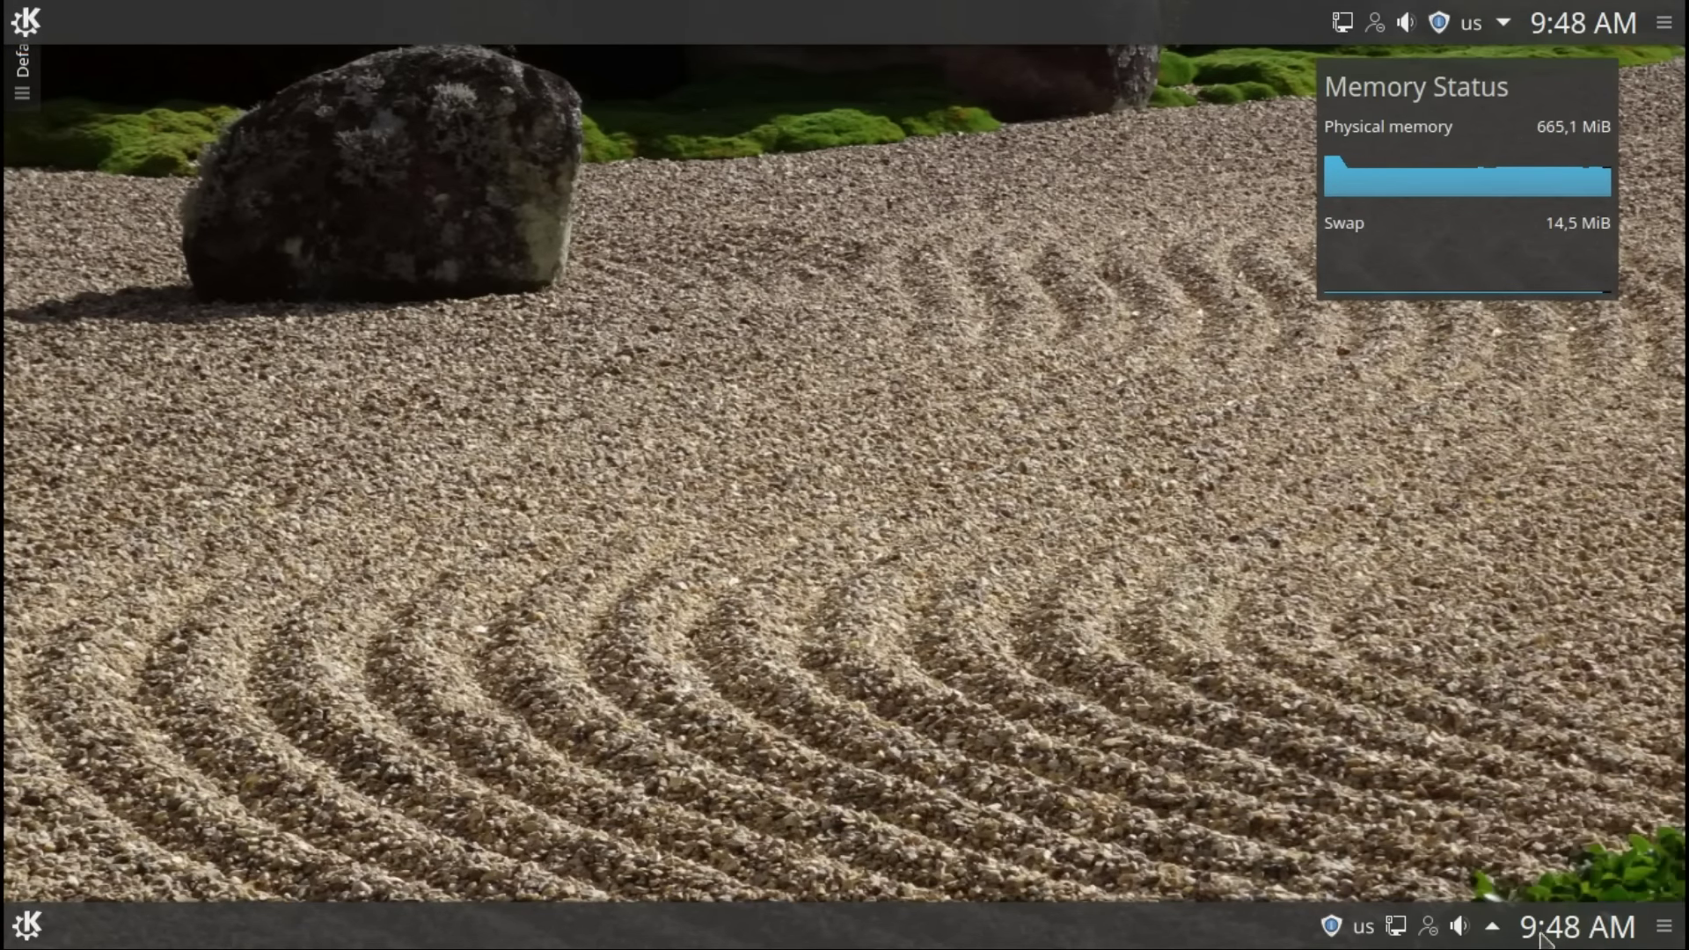
pyautogui.click(1493, 930)
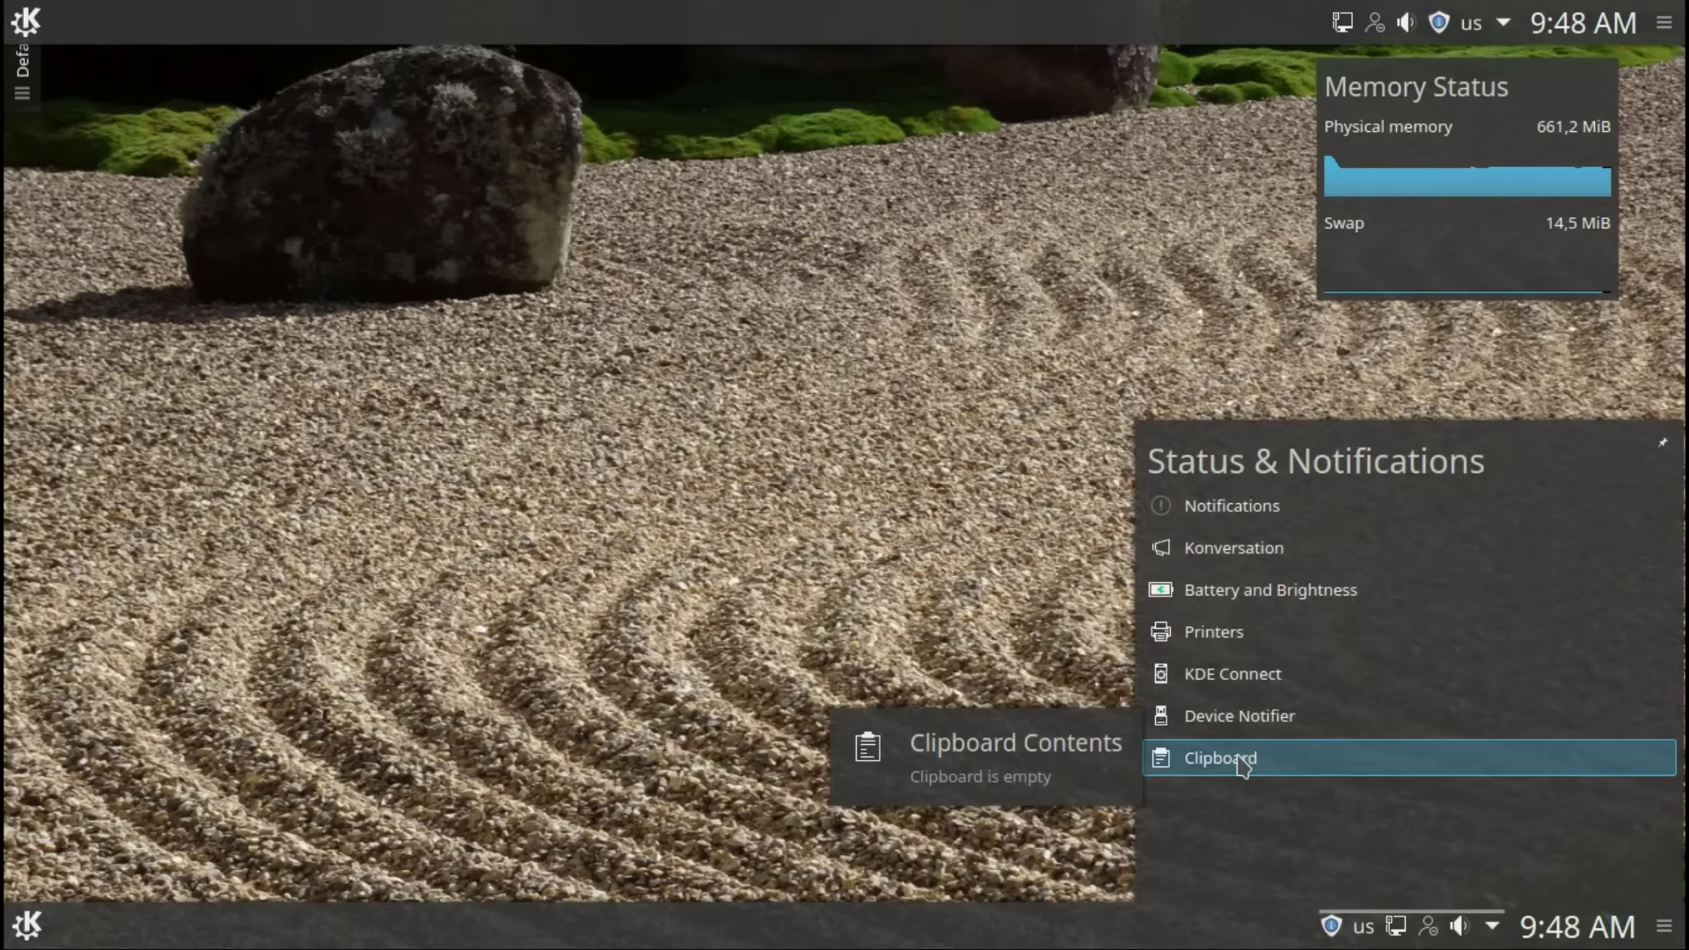
pyautogui.moveTo(1241, 739)
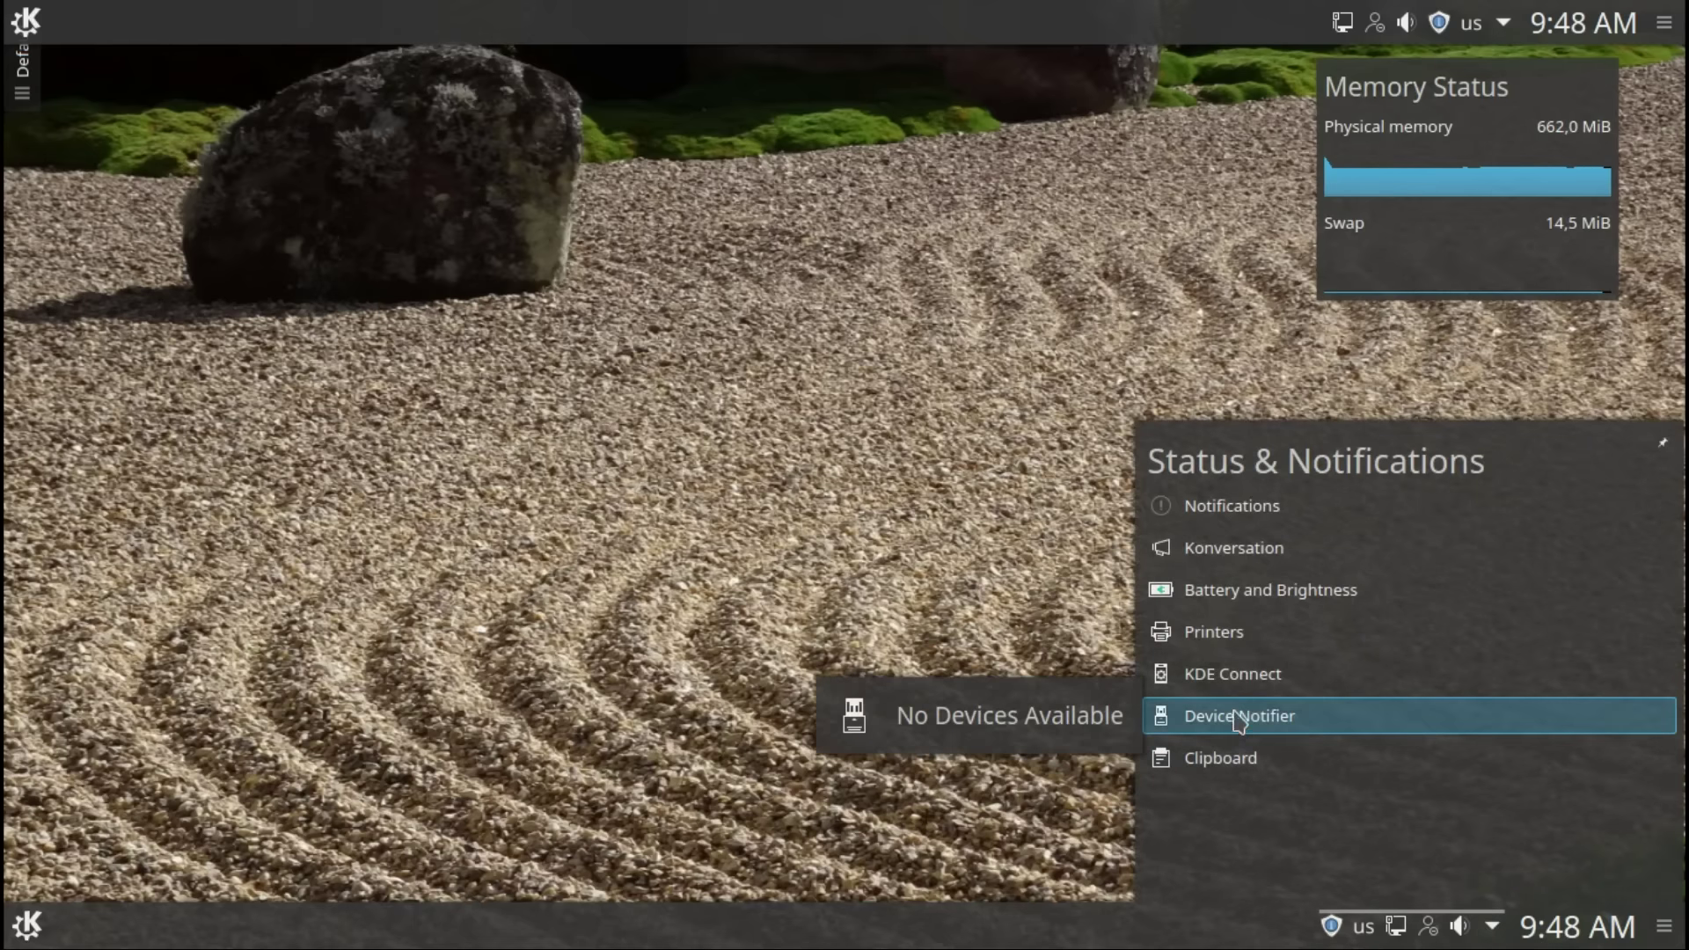
pyautogui.moveTo(1238, 697)
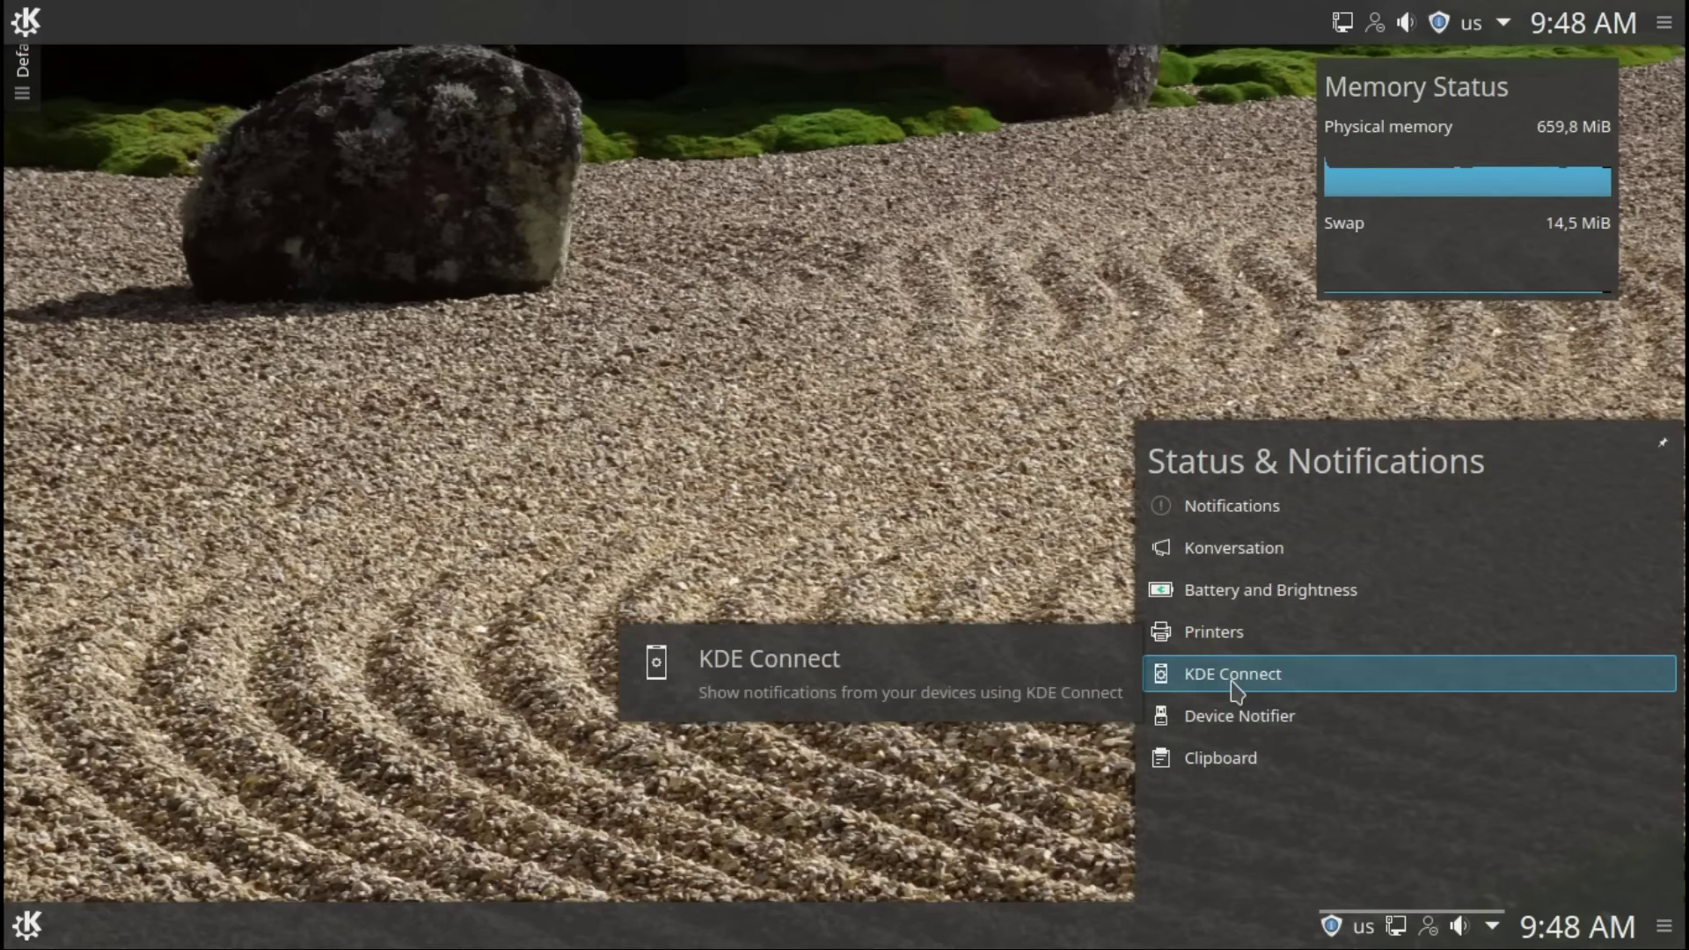
pyautogui.moveTo(1225, 653)
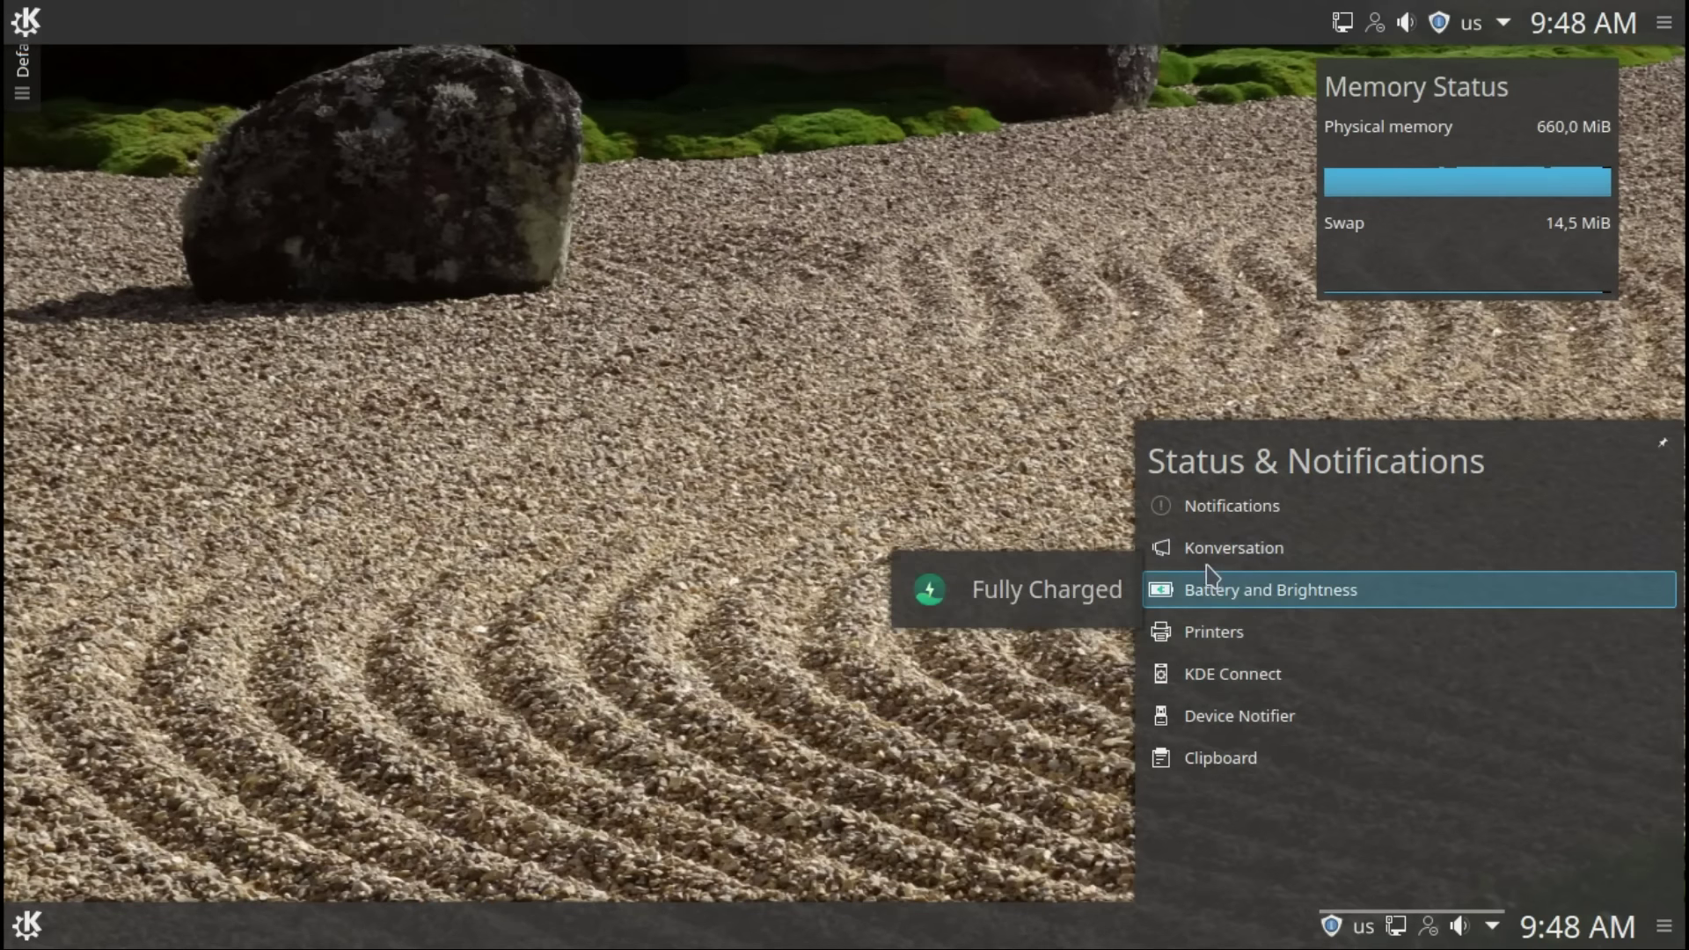
pyautogui.moveTo(1208, 572)
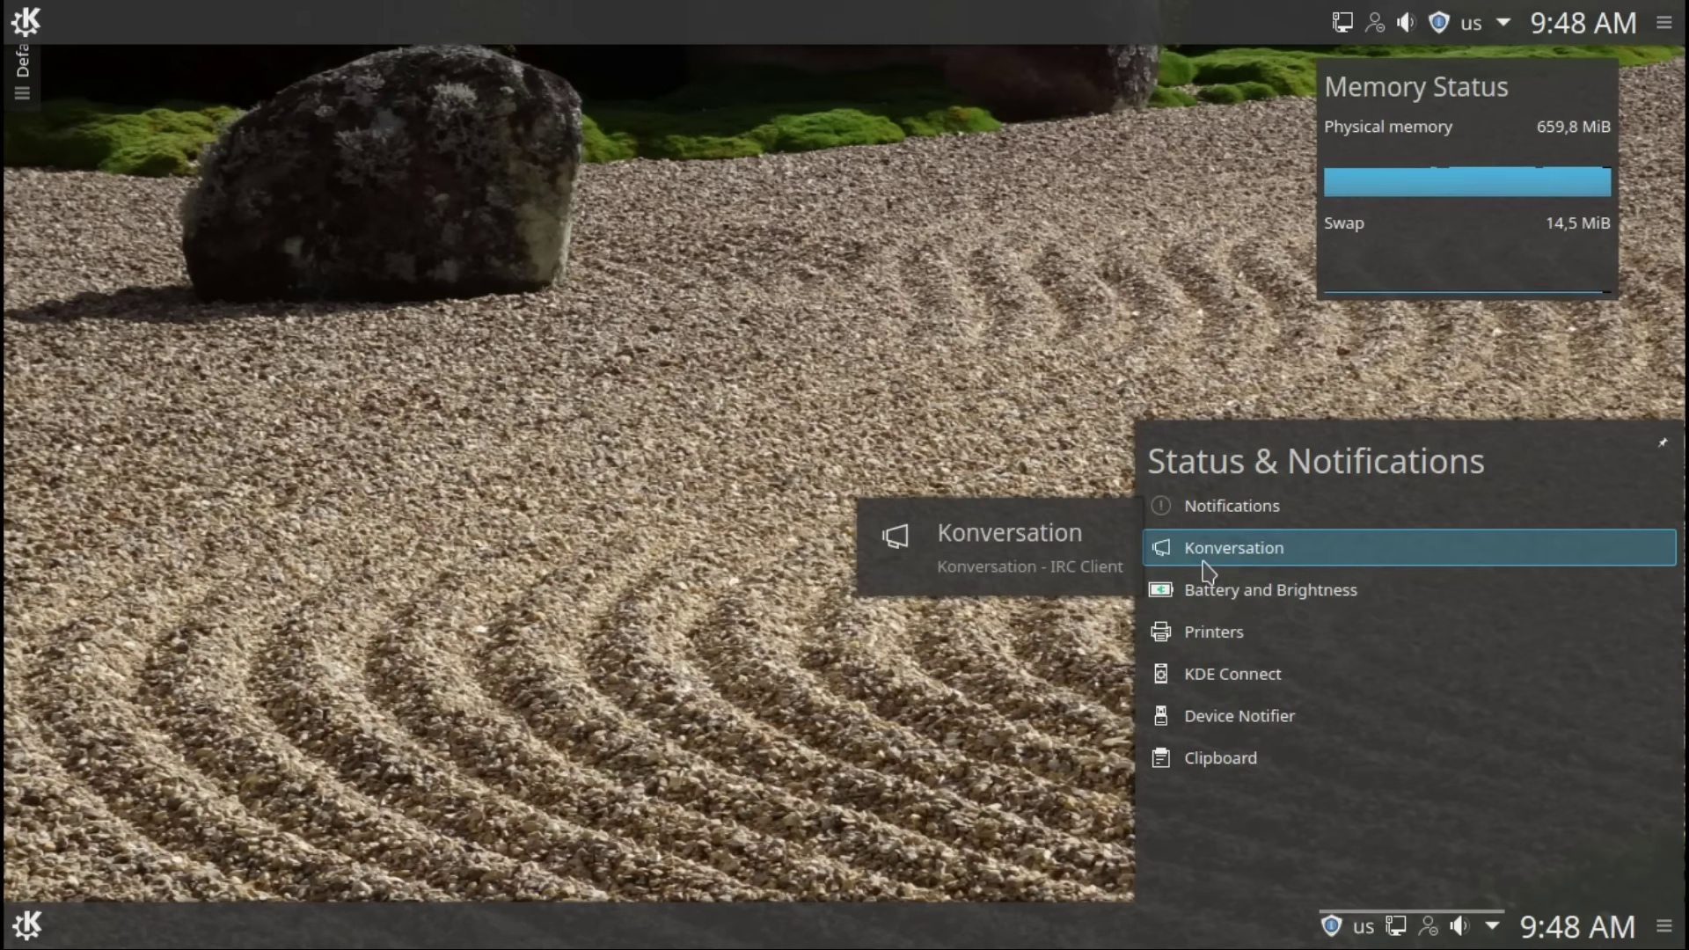
pyautogui.click(1207, 570)
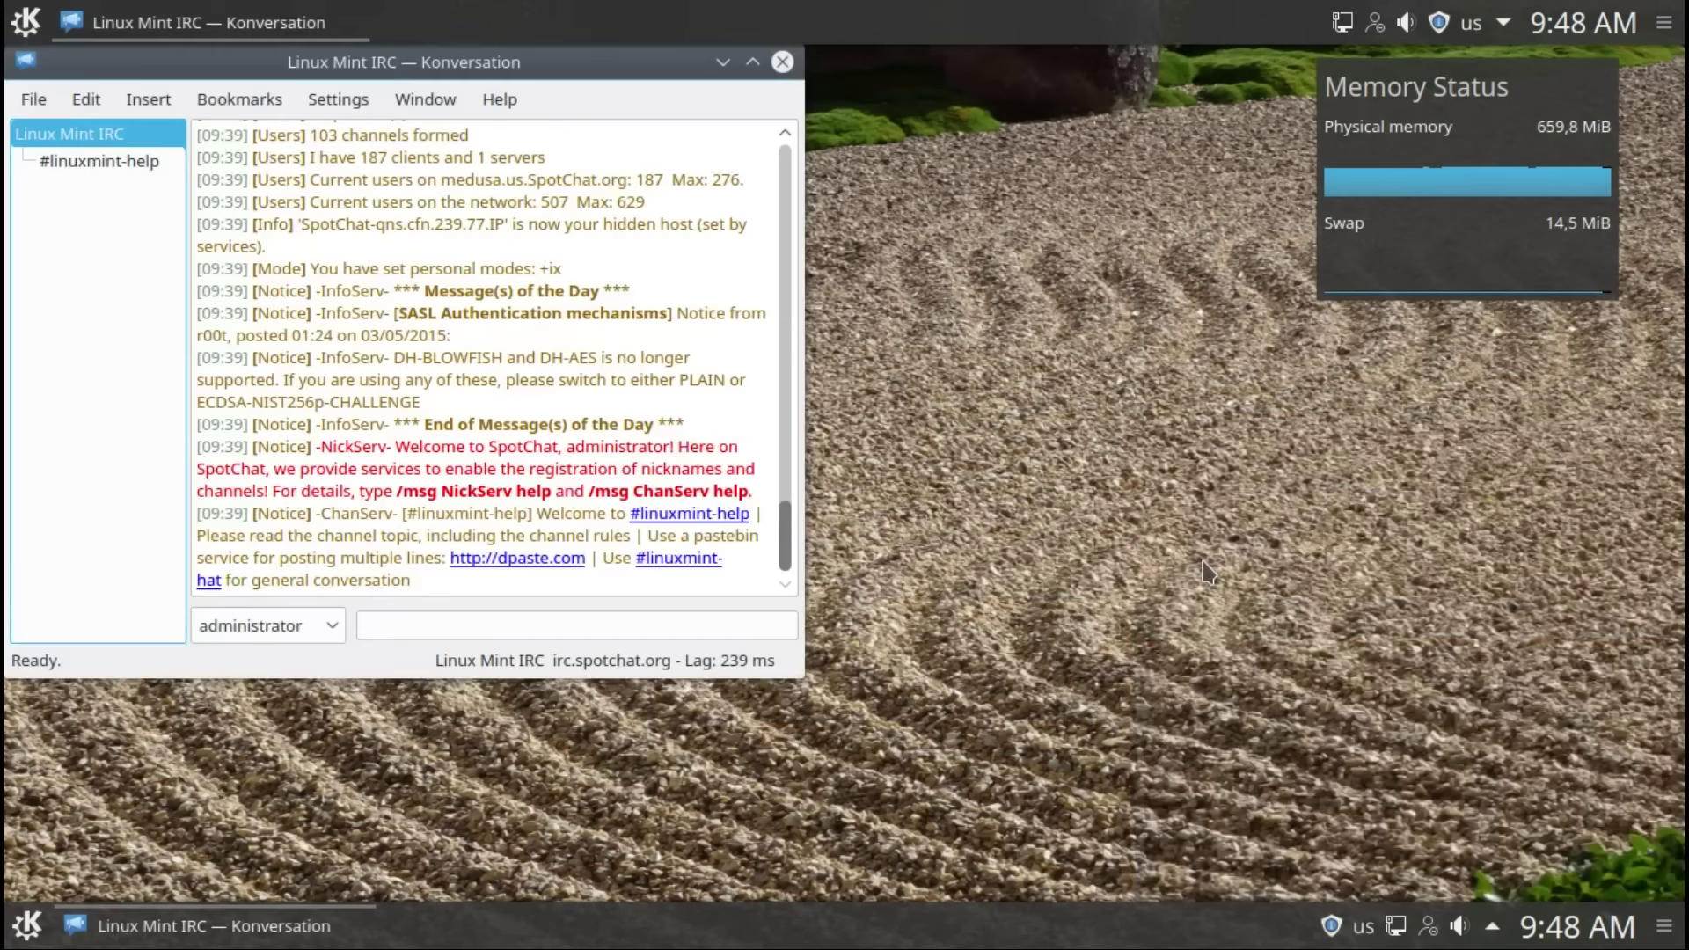
pyautogui.click(782, 62)
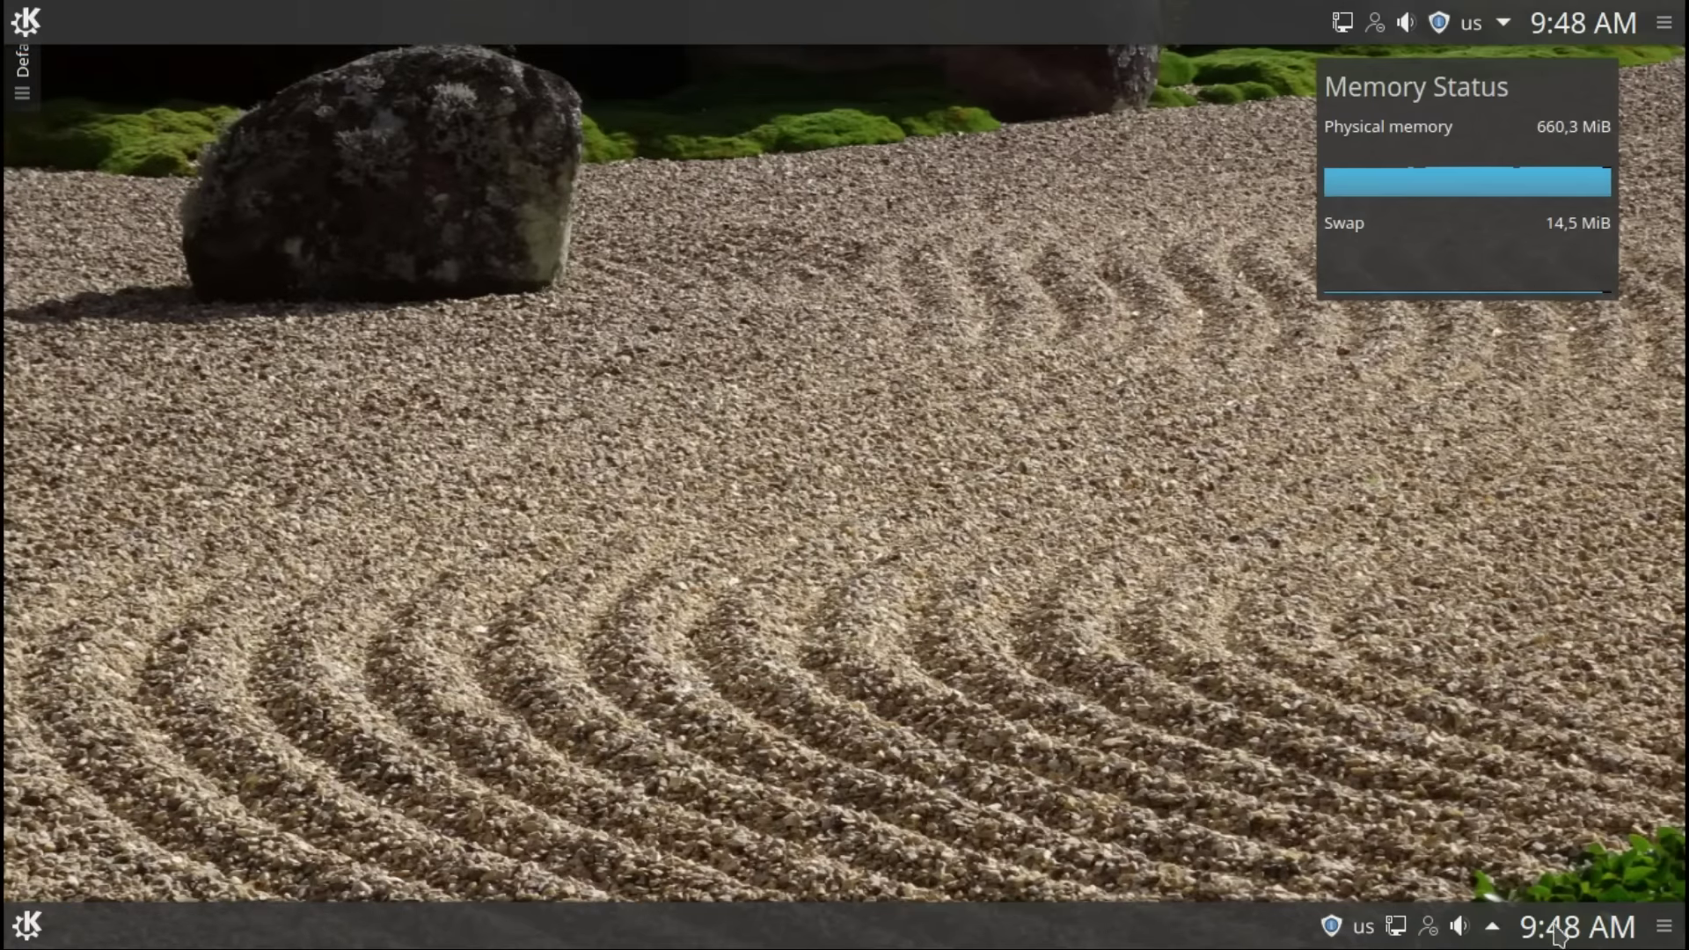
pyautogui.click(1498, 931)
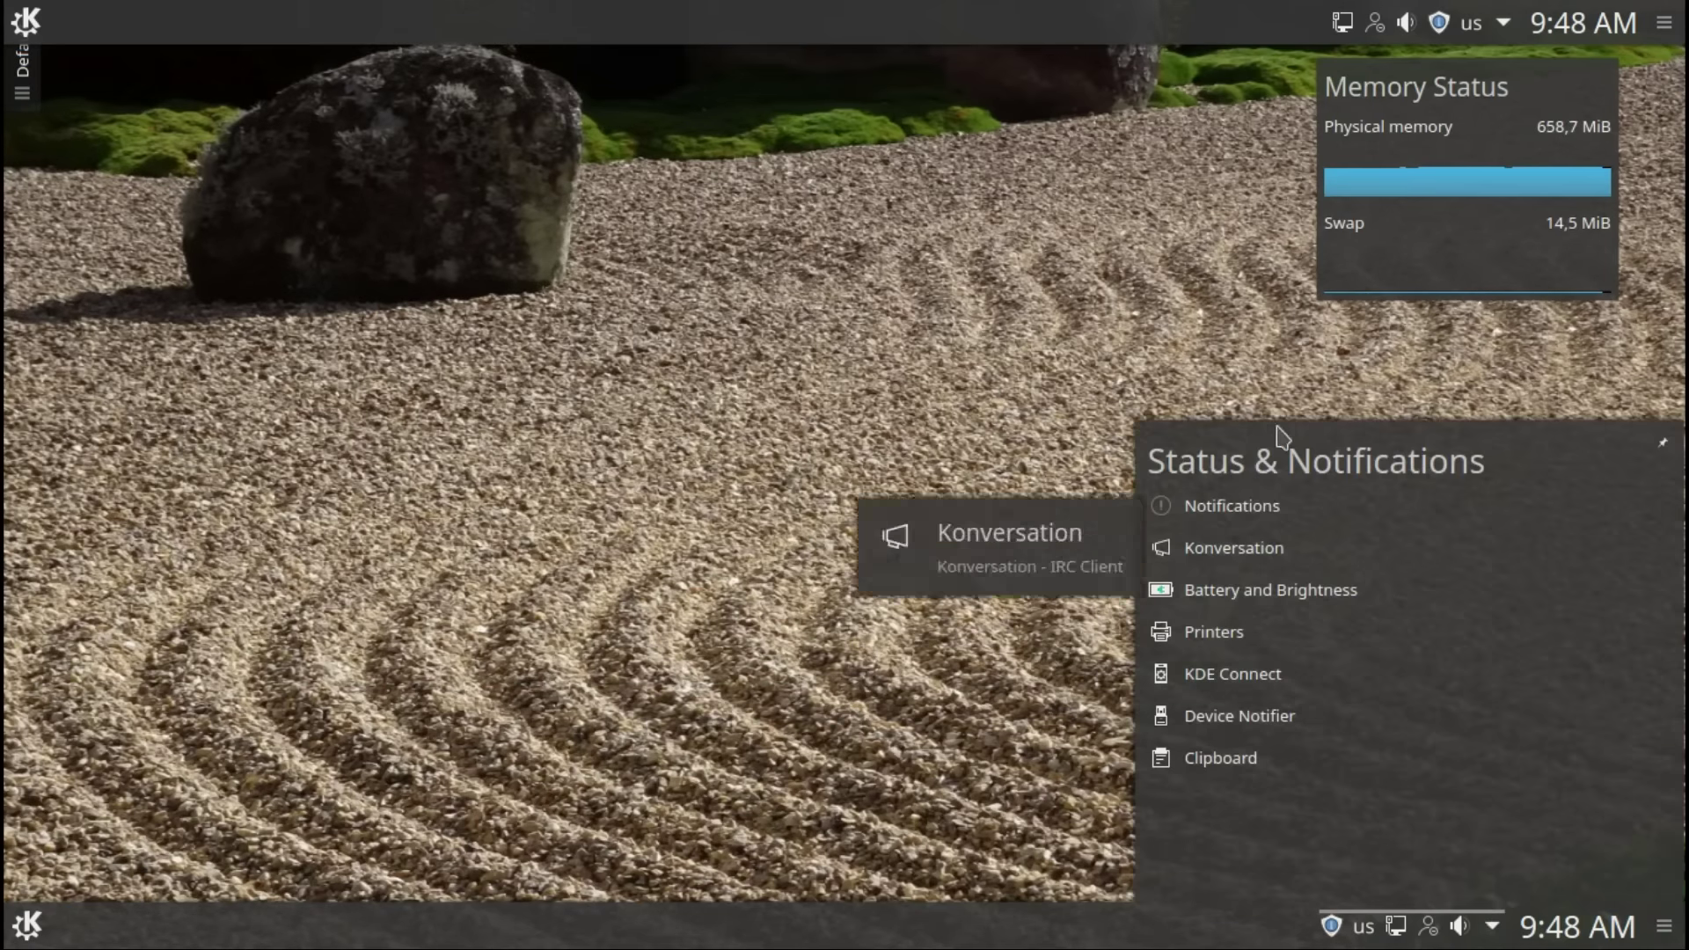
pyautogui.click(1265, 515)
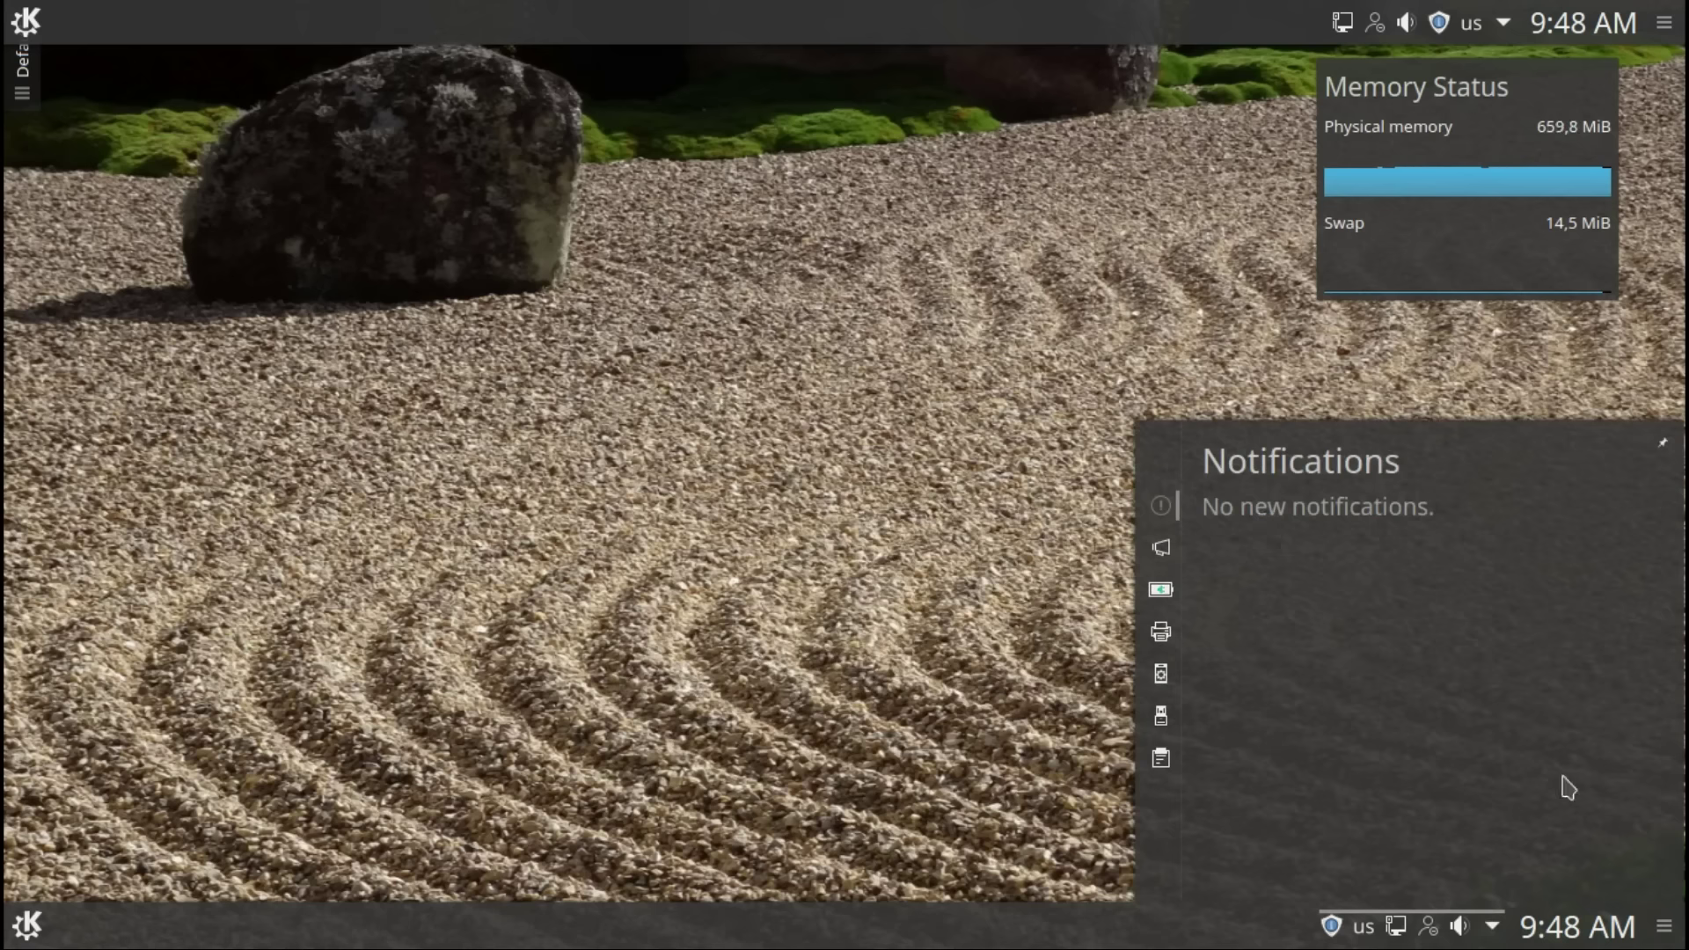
pyautogui.click(1497, 930)
pyautogui.scroll(-1, 1465, 935)
pyautogui.click(1461, 929)
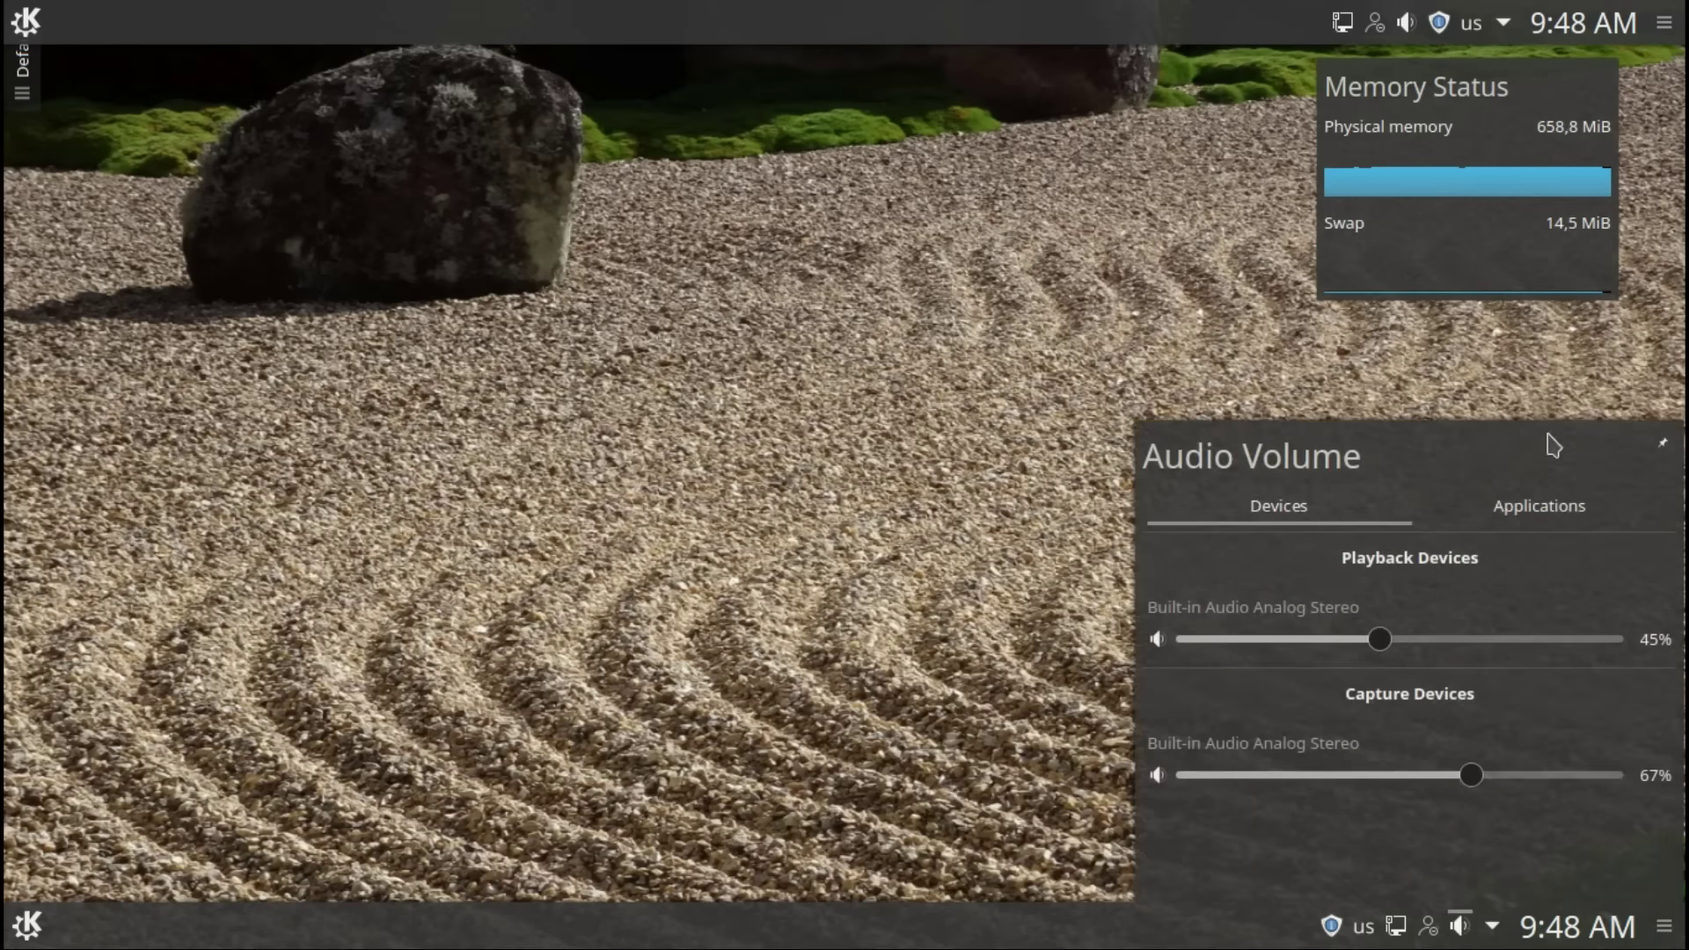
pyautogui.click(1542, 516)
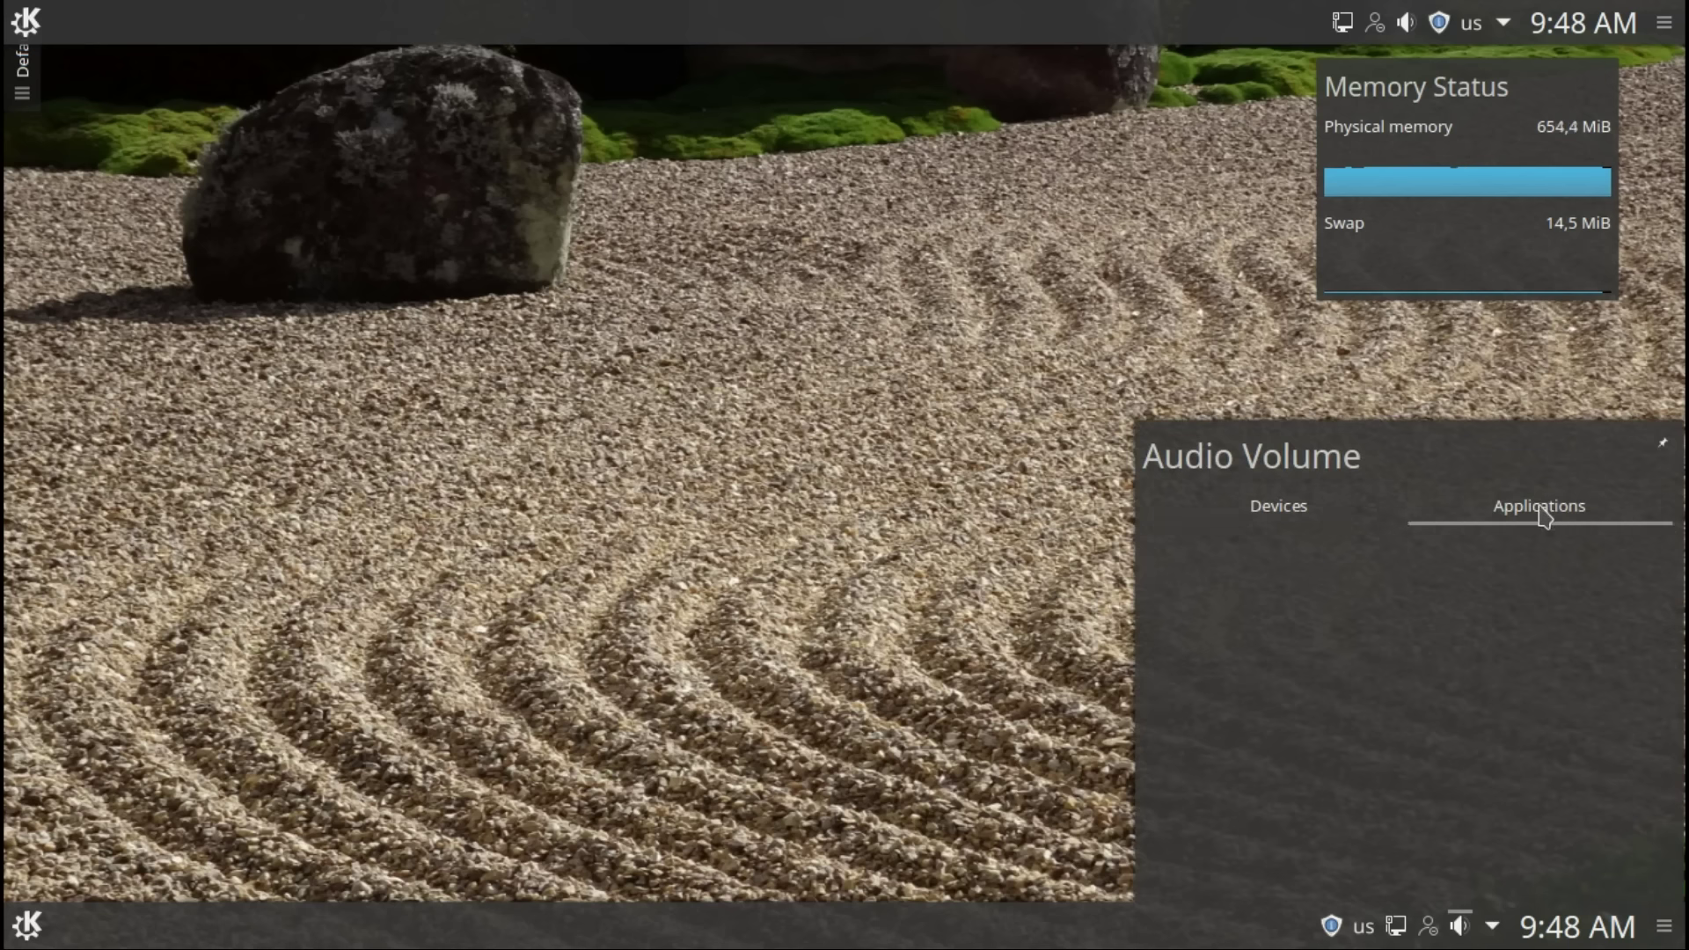
pyautogui.click(1061, 591)
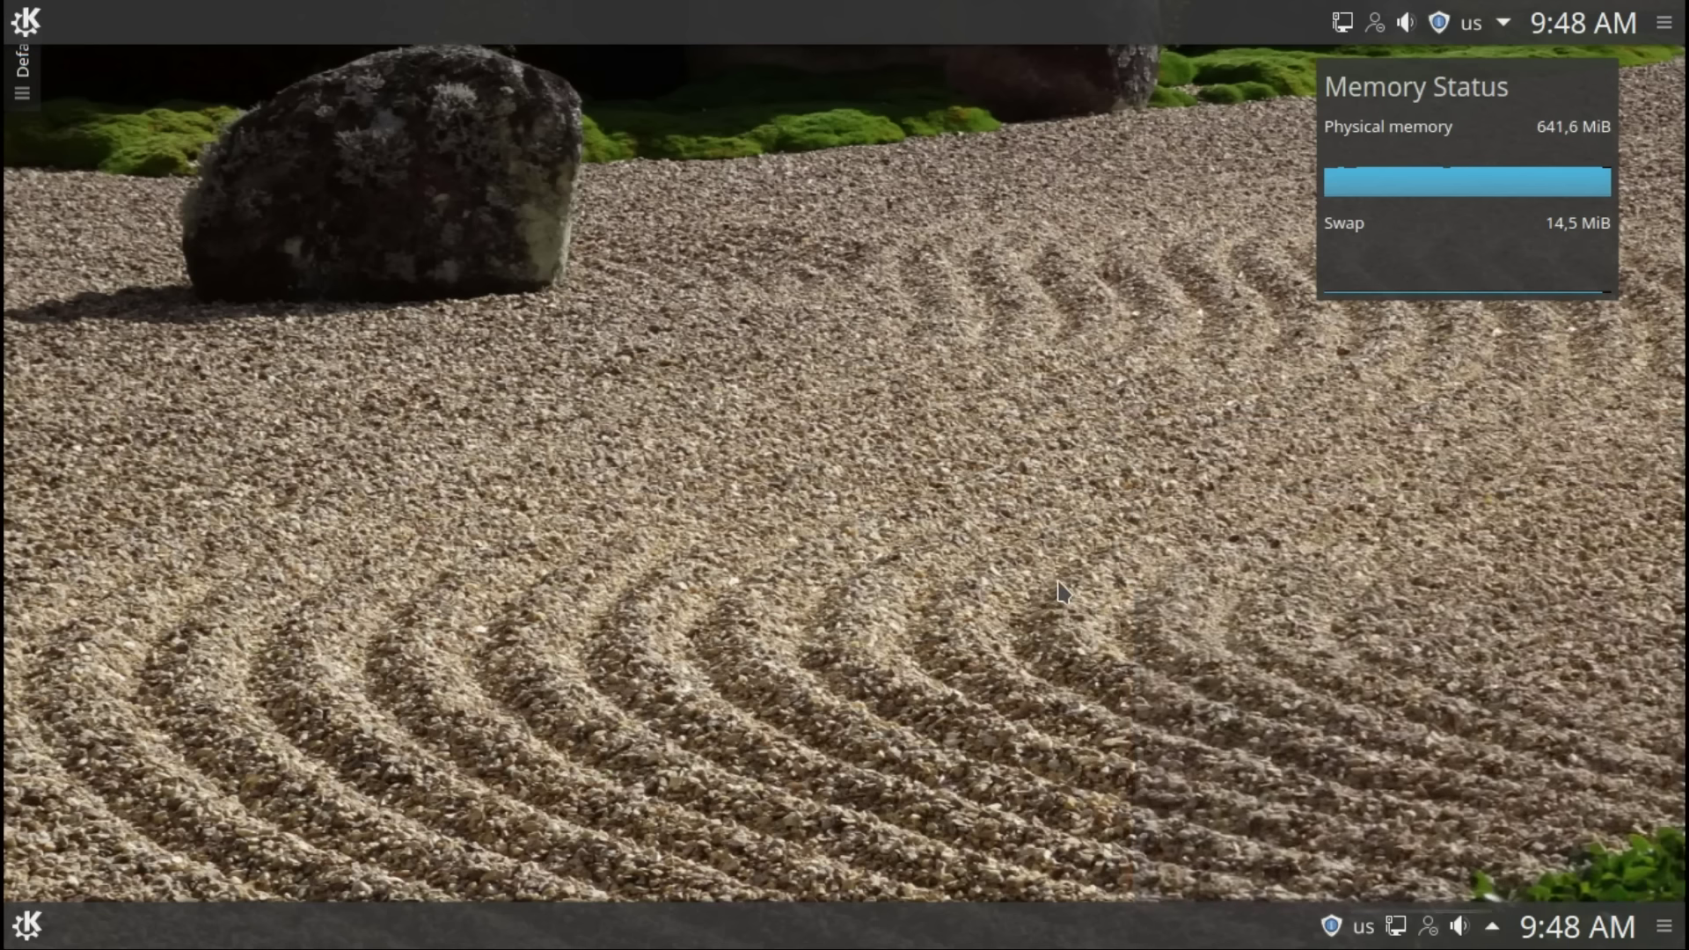
pyautogui.click(1430, 931)
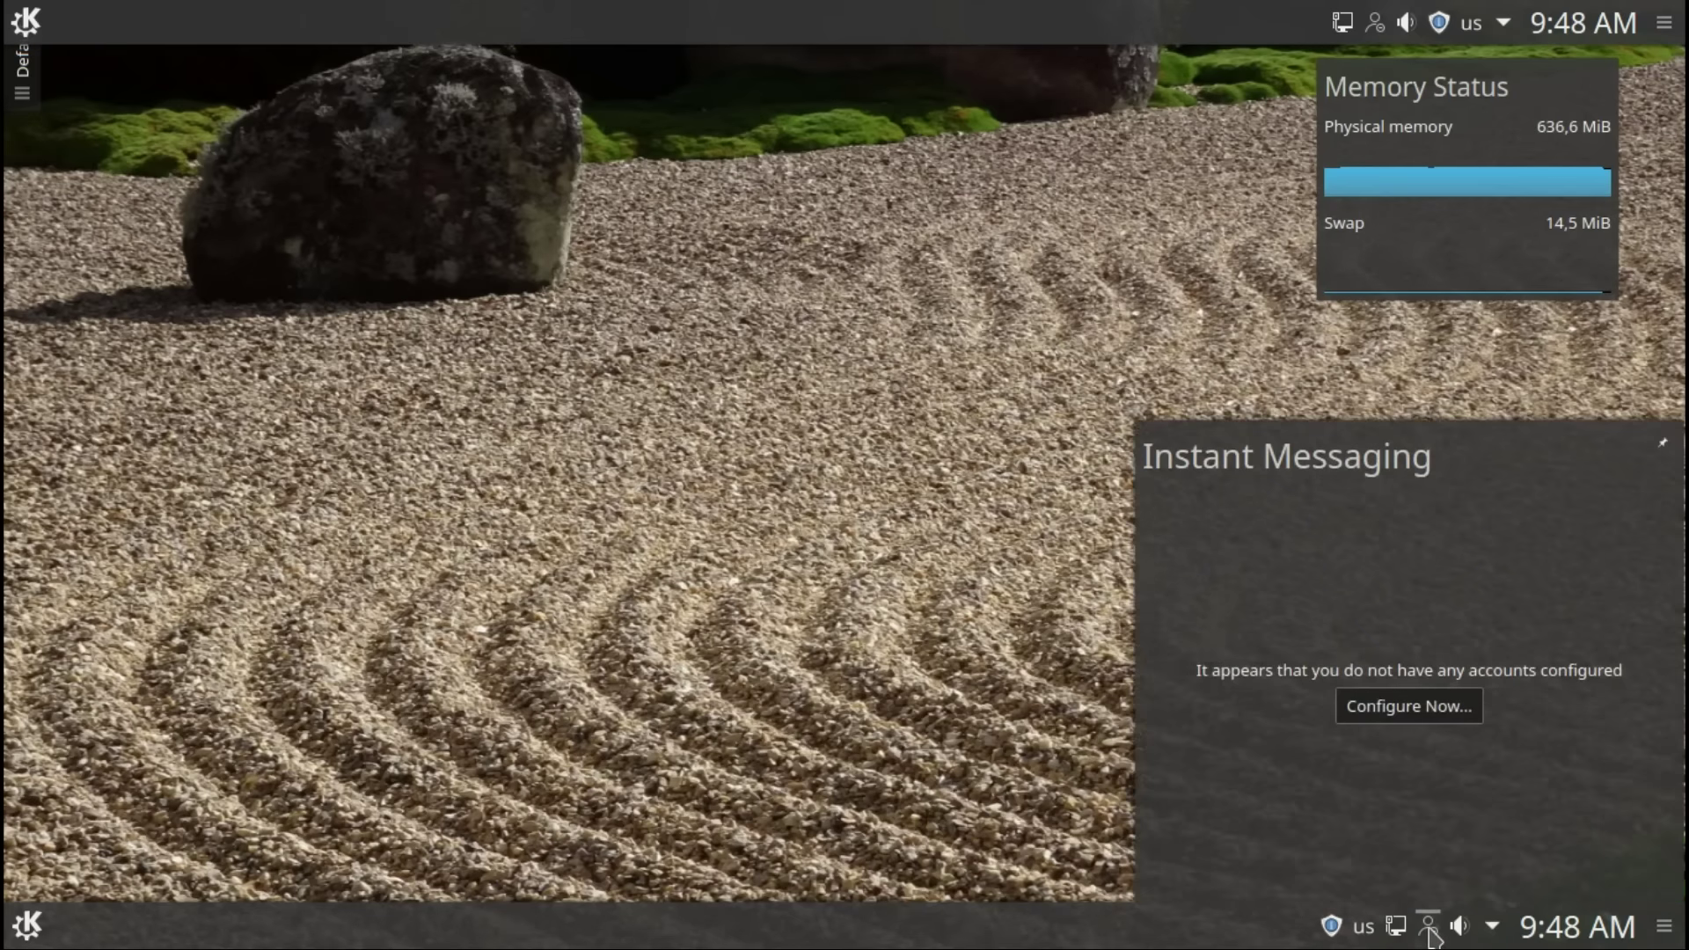
pyautogui.click(1407, 718)
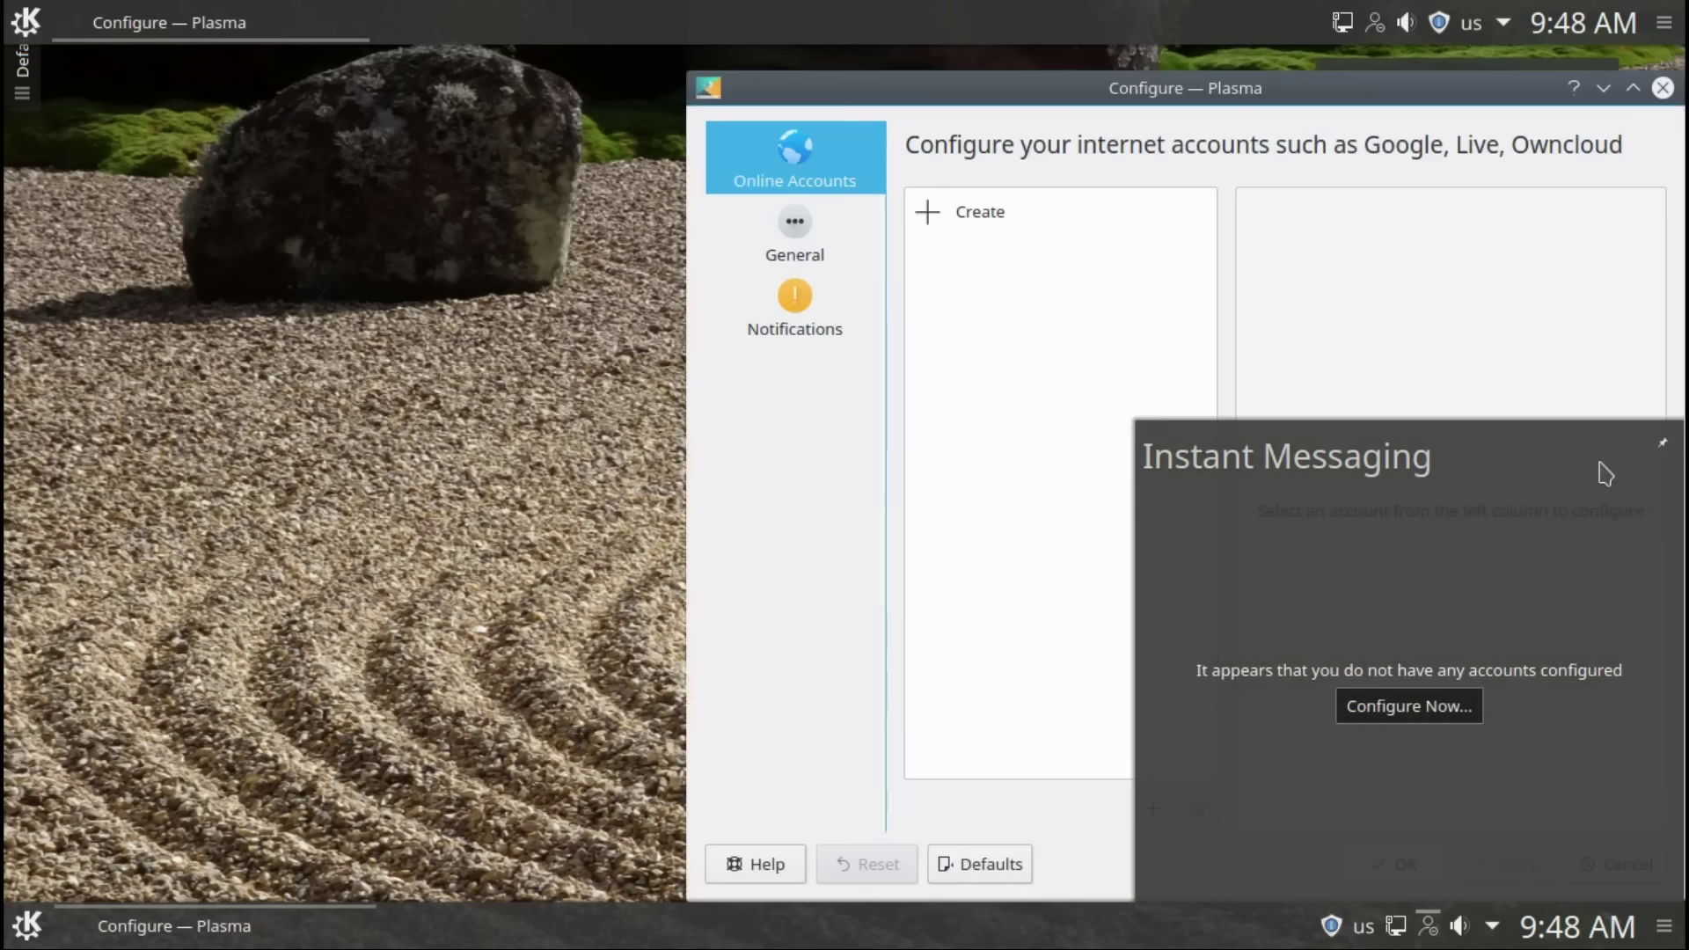
pyautogui.click(1427, 935)
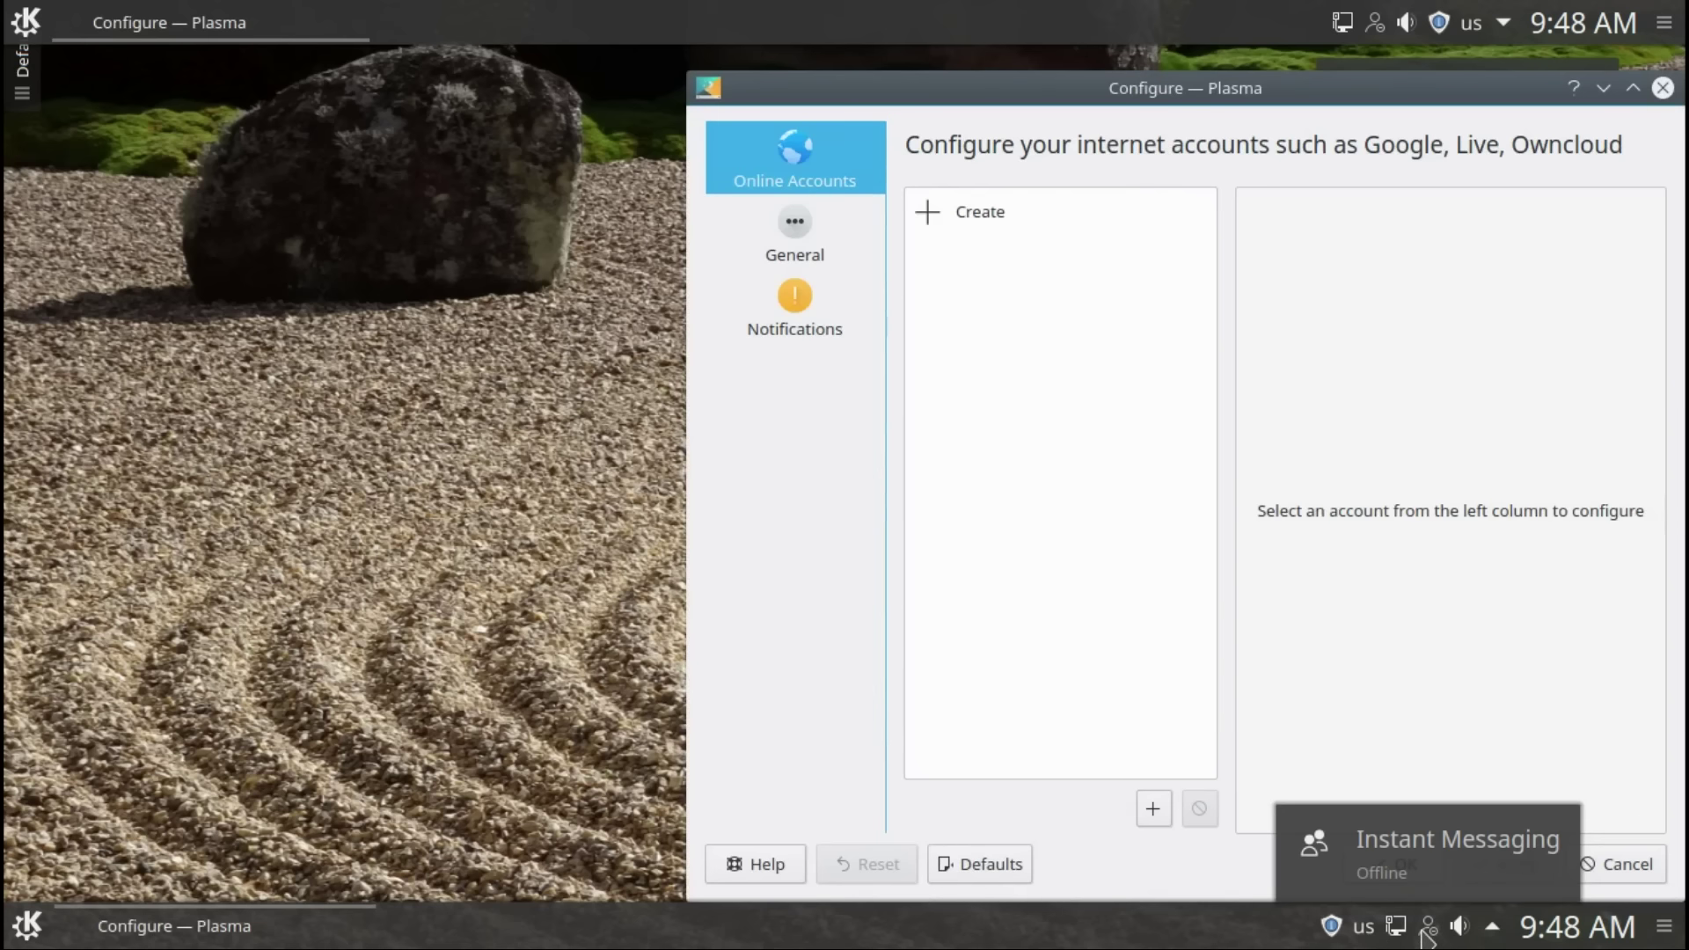
pyautogui.click(937, 219)
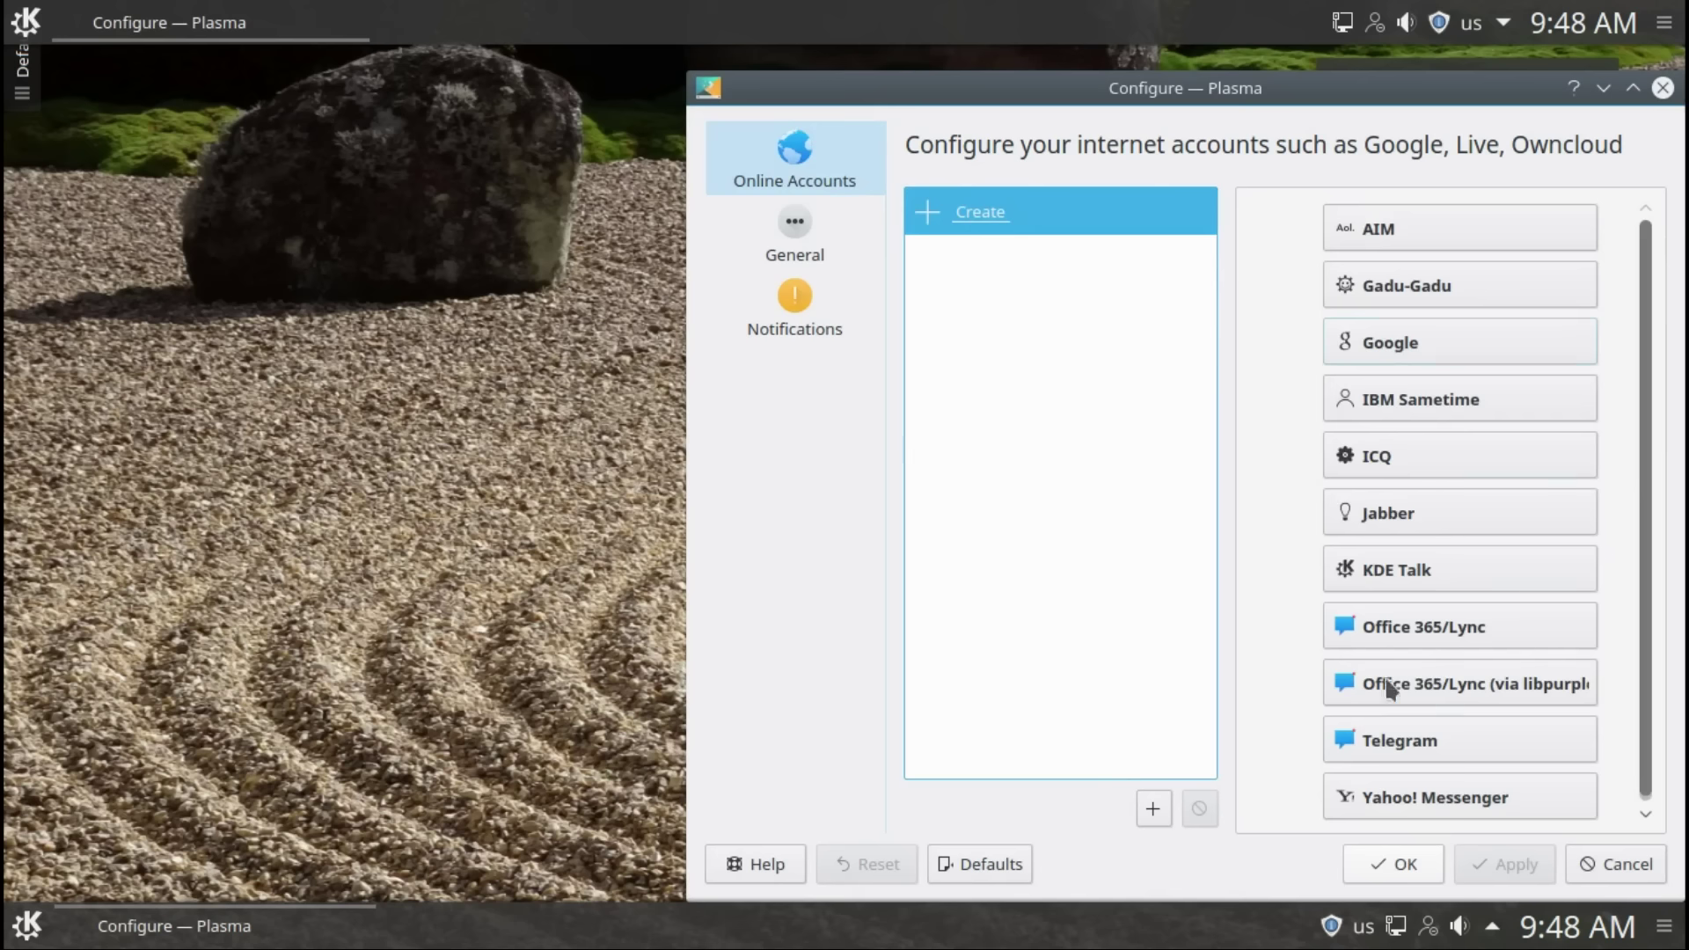
pyautogui.click(1647, 630)
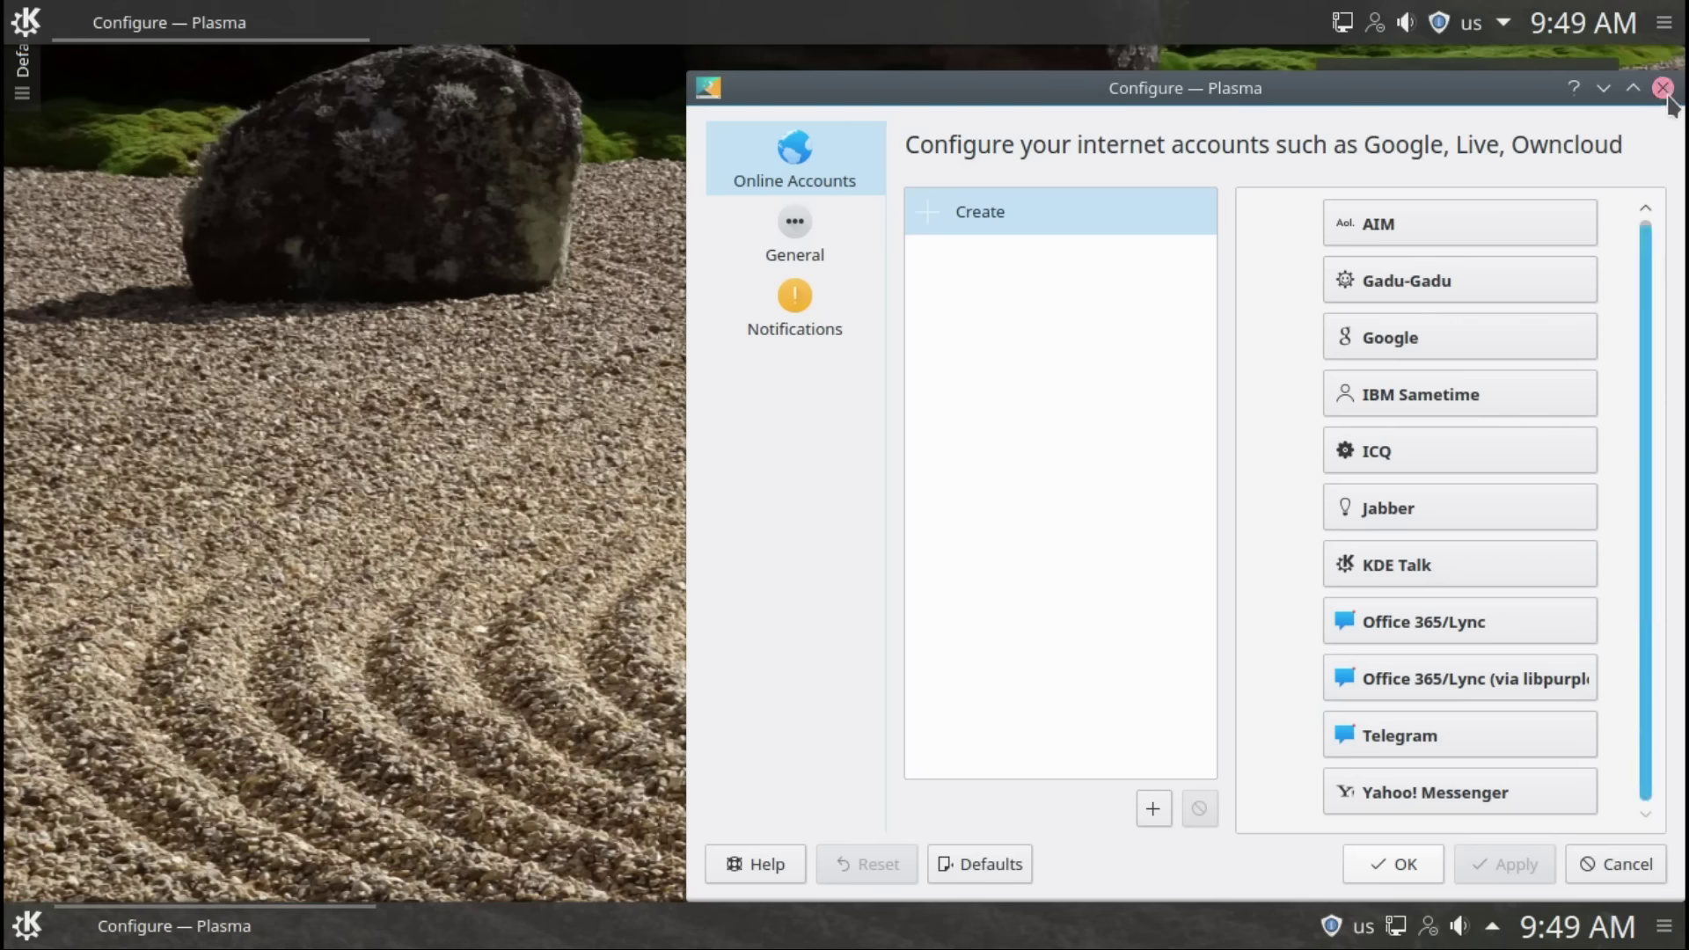
pyautogui.click(779, 229)
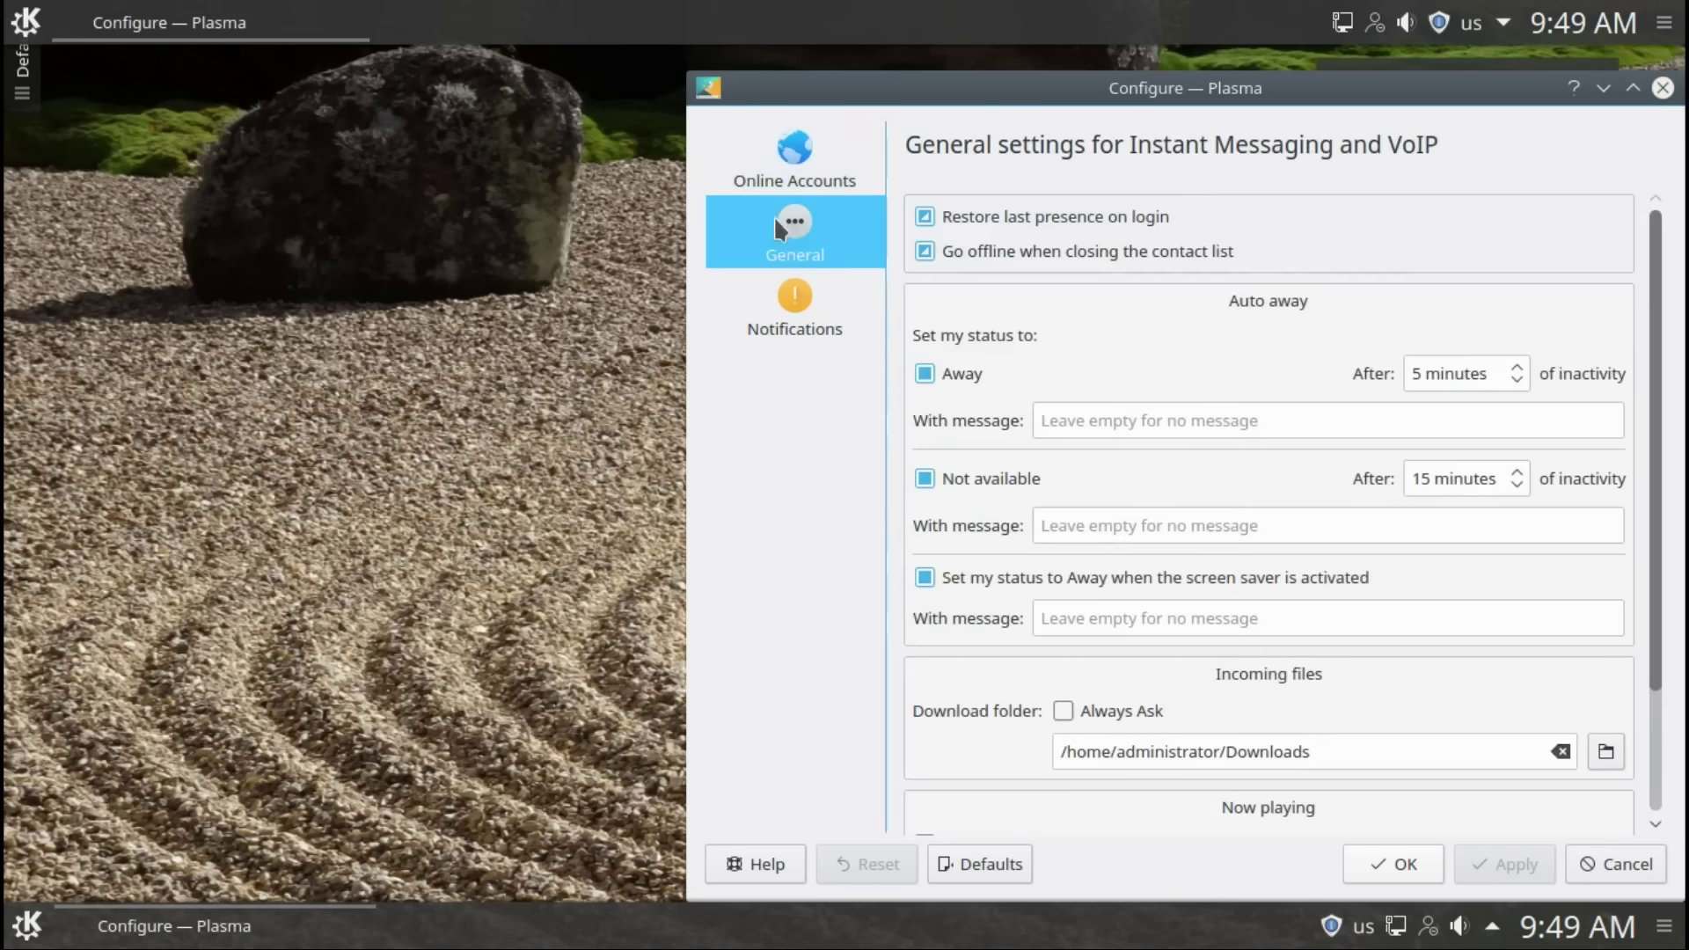
pyautogui.click(795, 301)
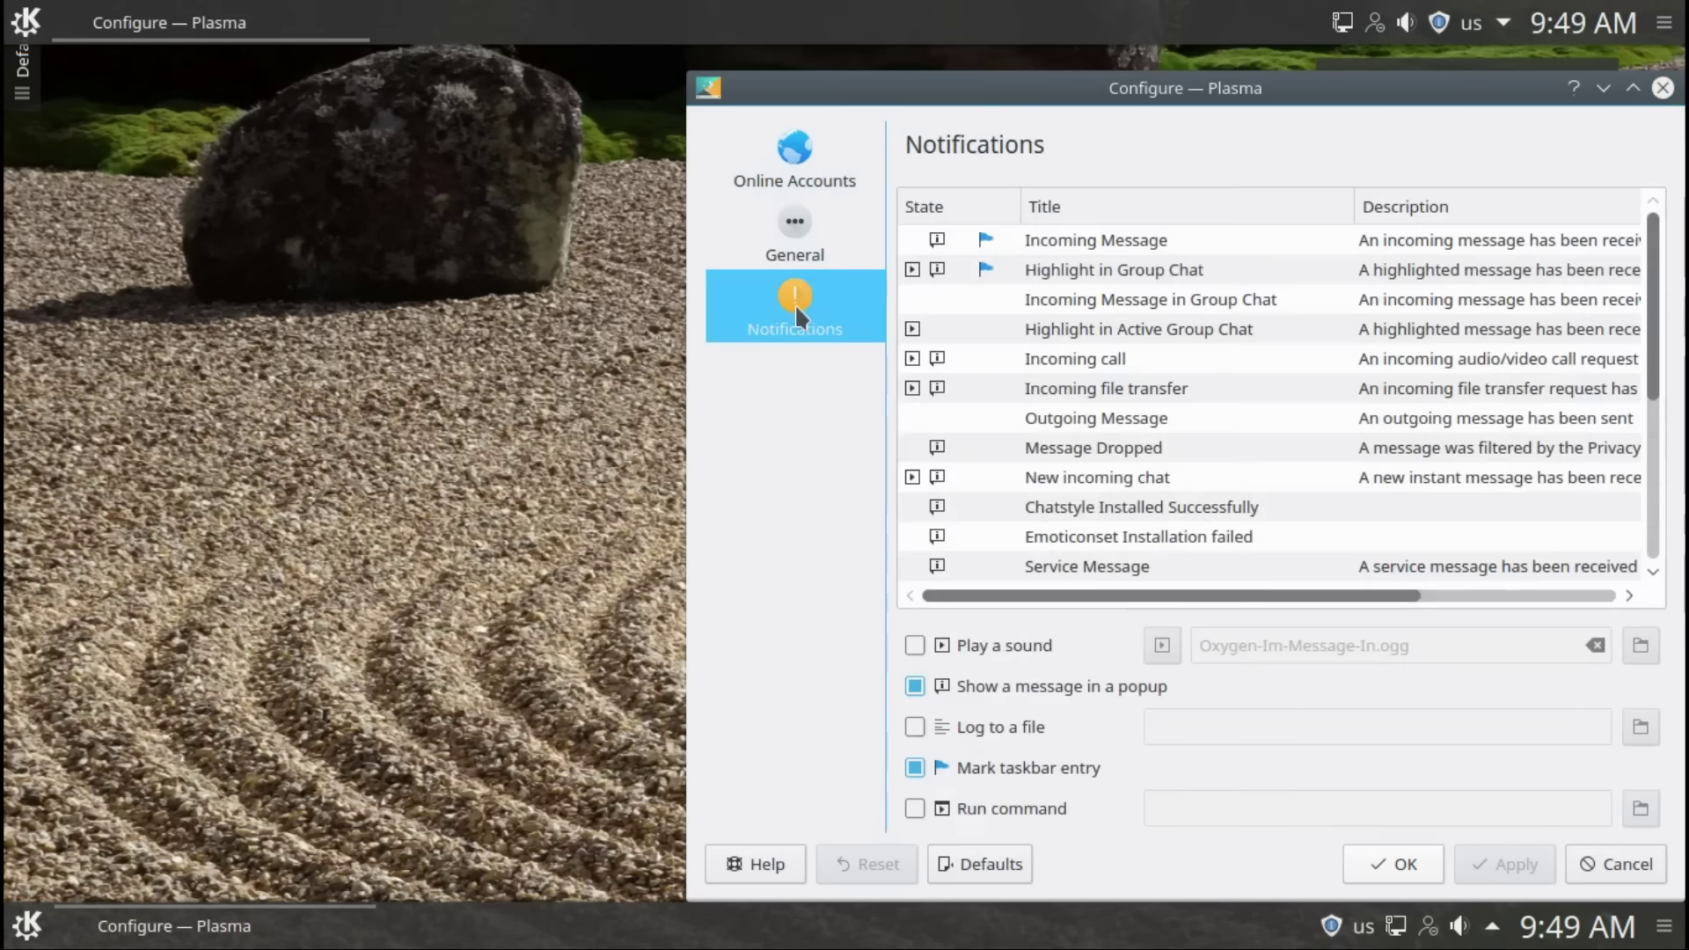
pyautogui.click(1663, 88)
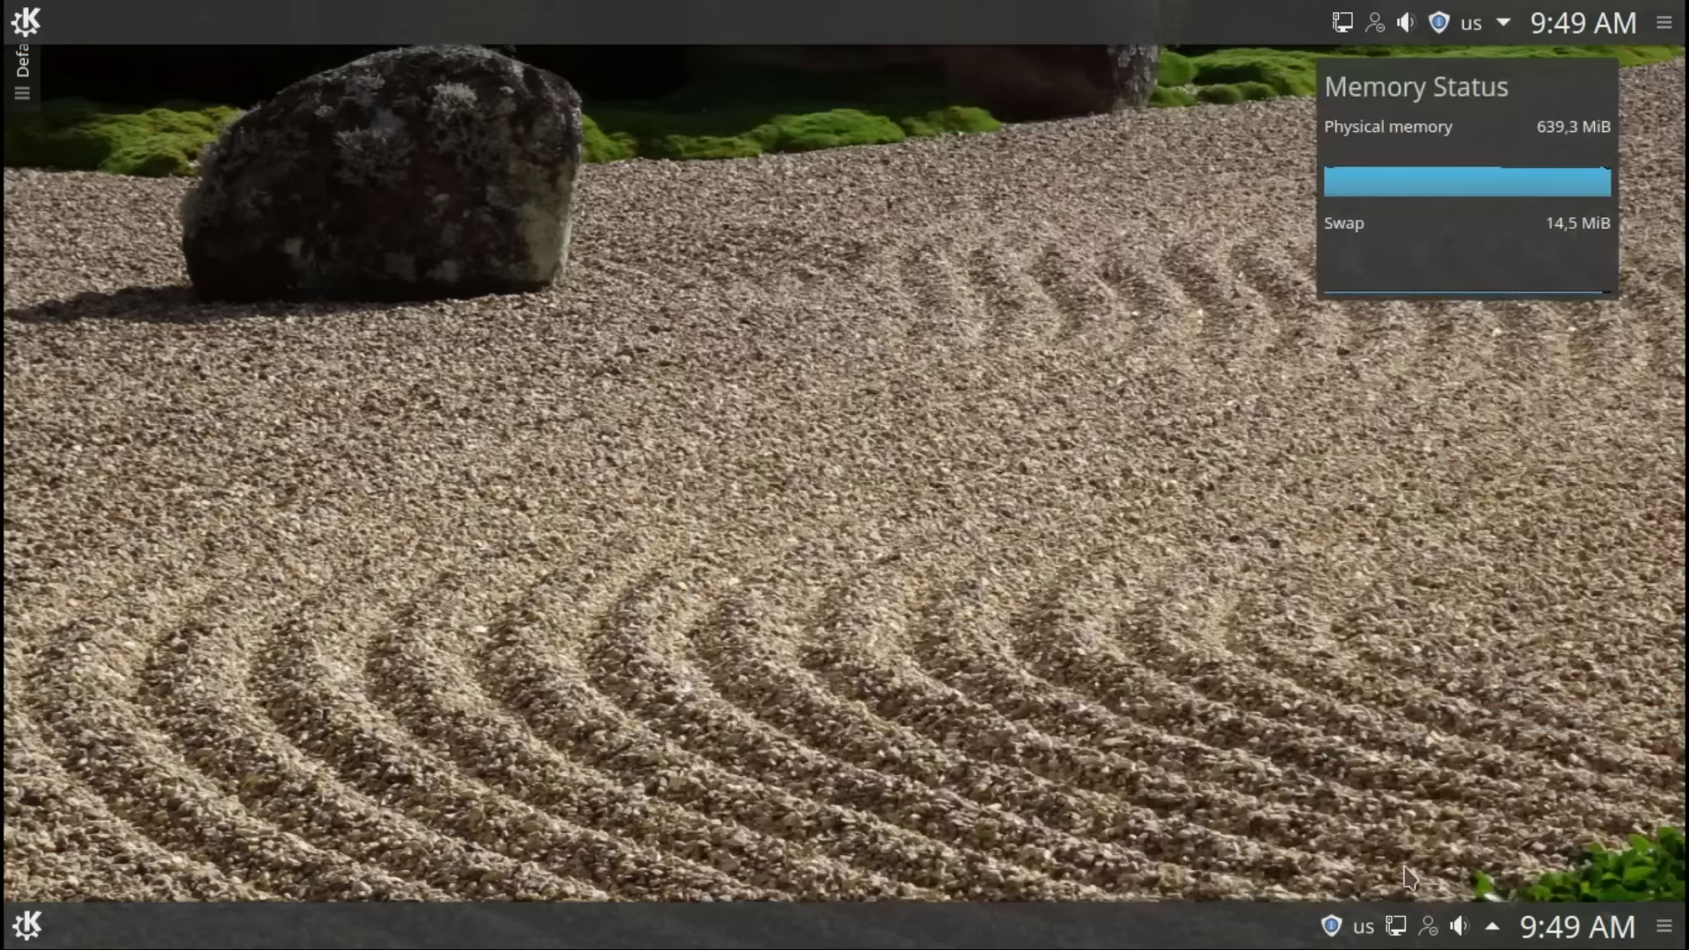
# Step: Check the Networks popup, toggle US/Russian keyboard layouts, and drag Memory Status to the right edge
pyautogui.click(1395, 931)
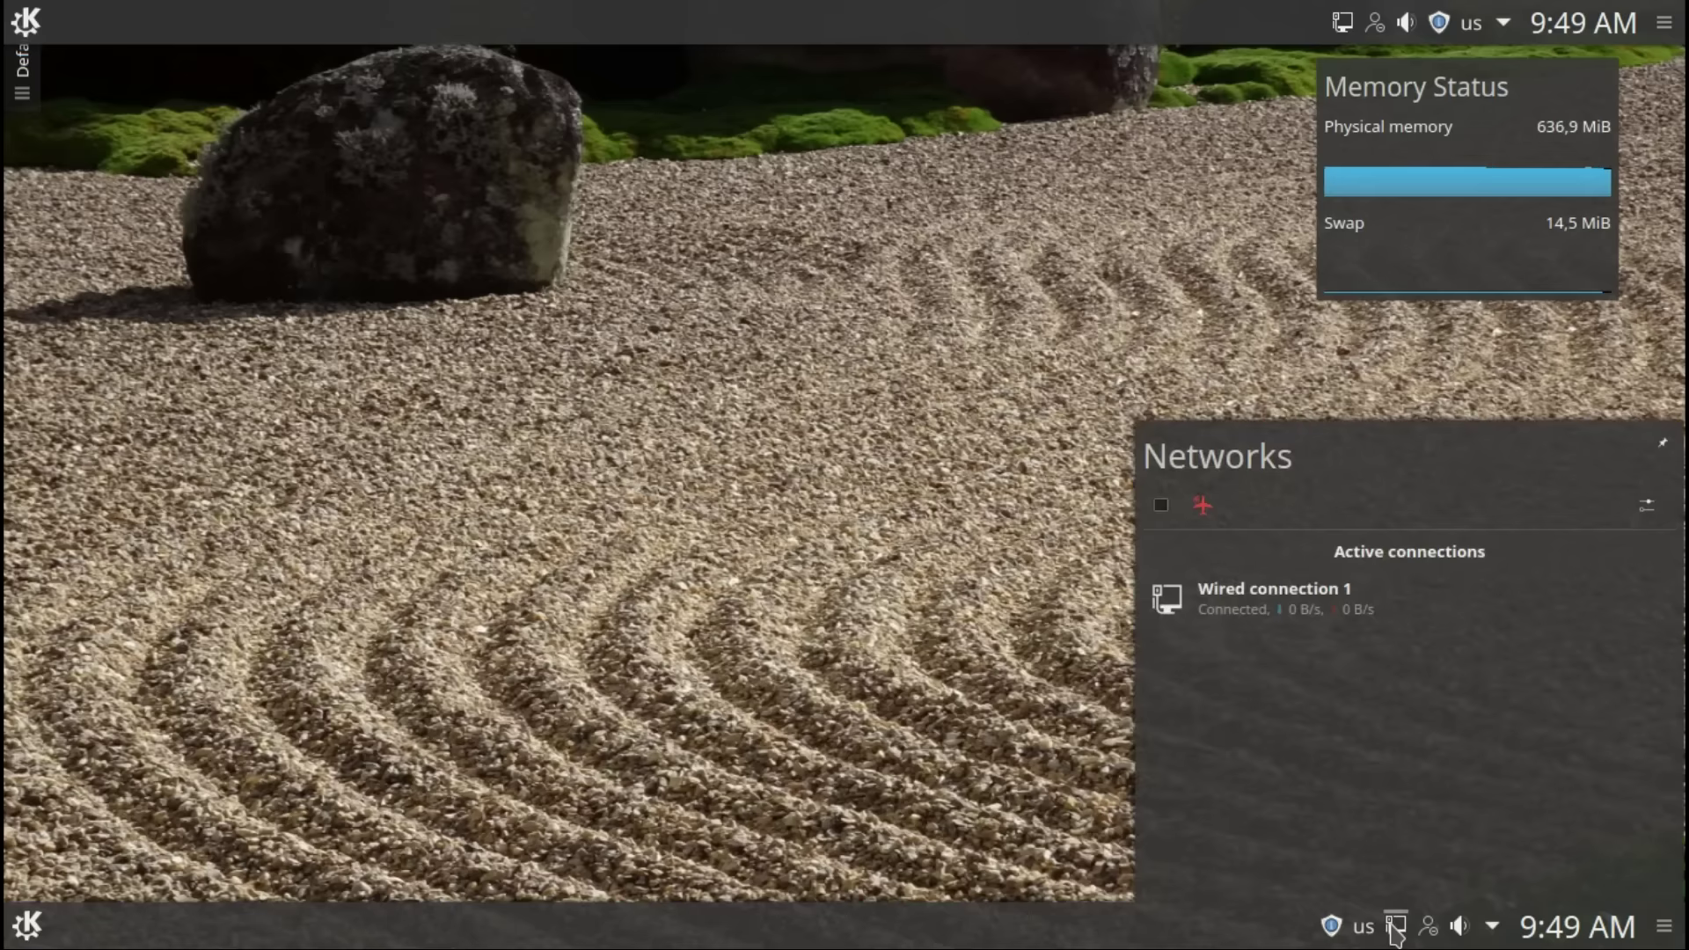
pyautogui.click(1394, 931)
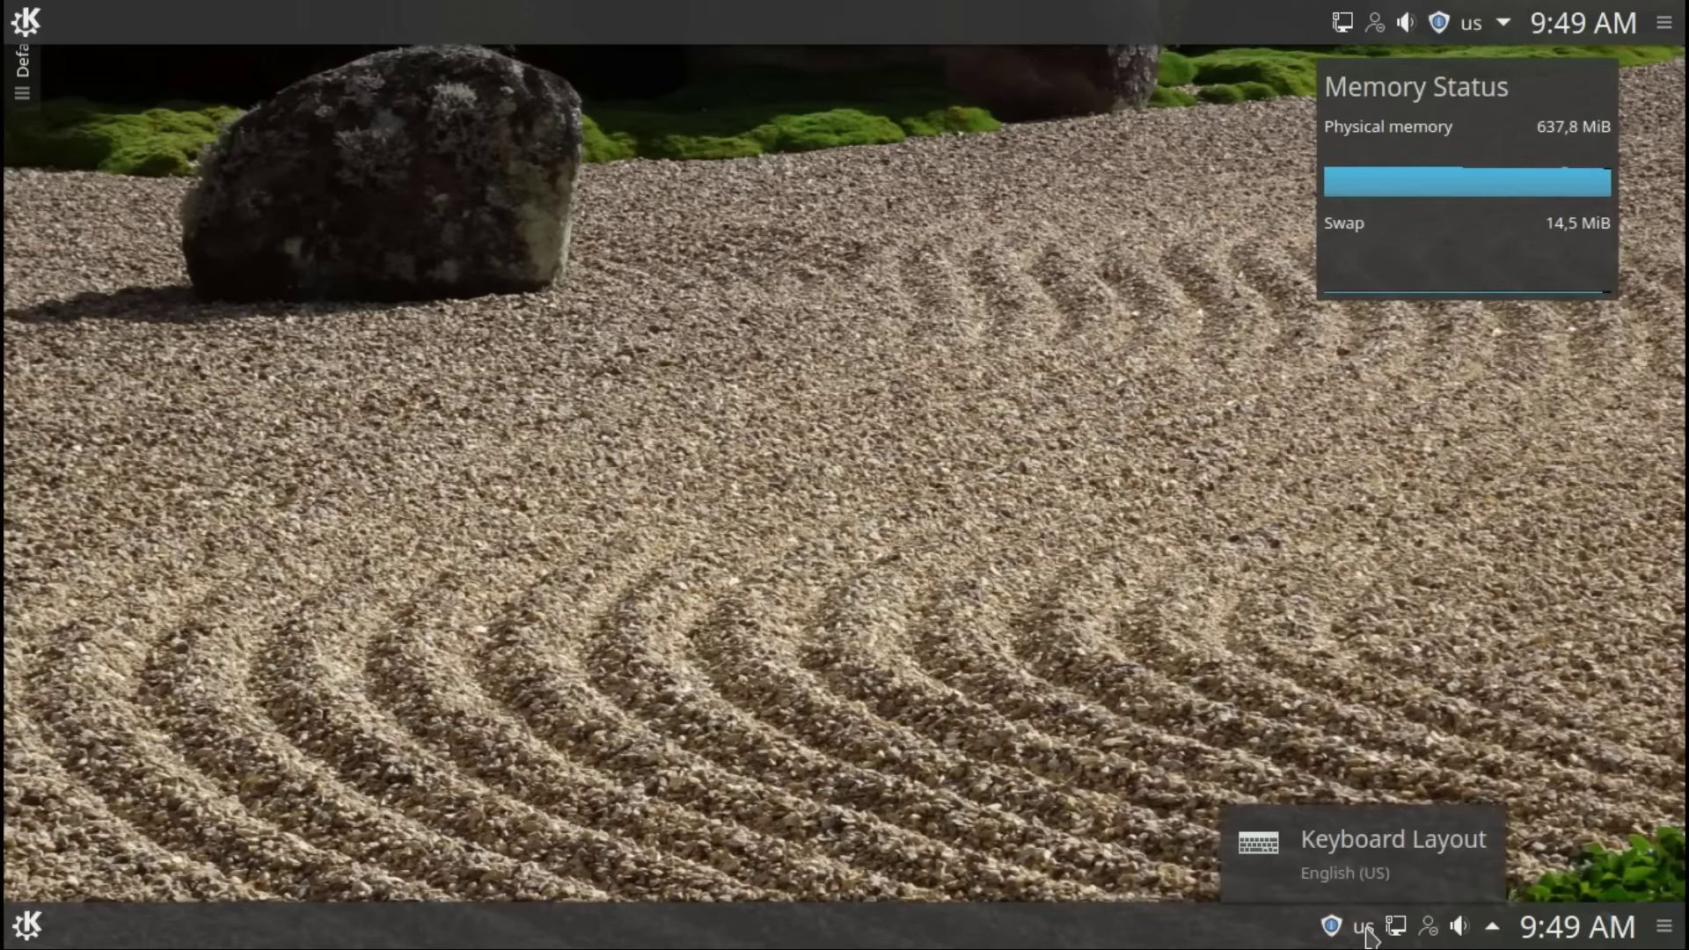
pyautogui.click(1366, 932)
pyautogui.click(1367, 932)
pyautogui.click(1368, 934)
pyautogui.hotkey('ctrl', 'alt', 'k')
pyautogui.hotkey('ctrl', 'alt', 'k')
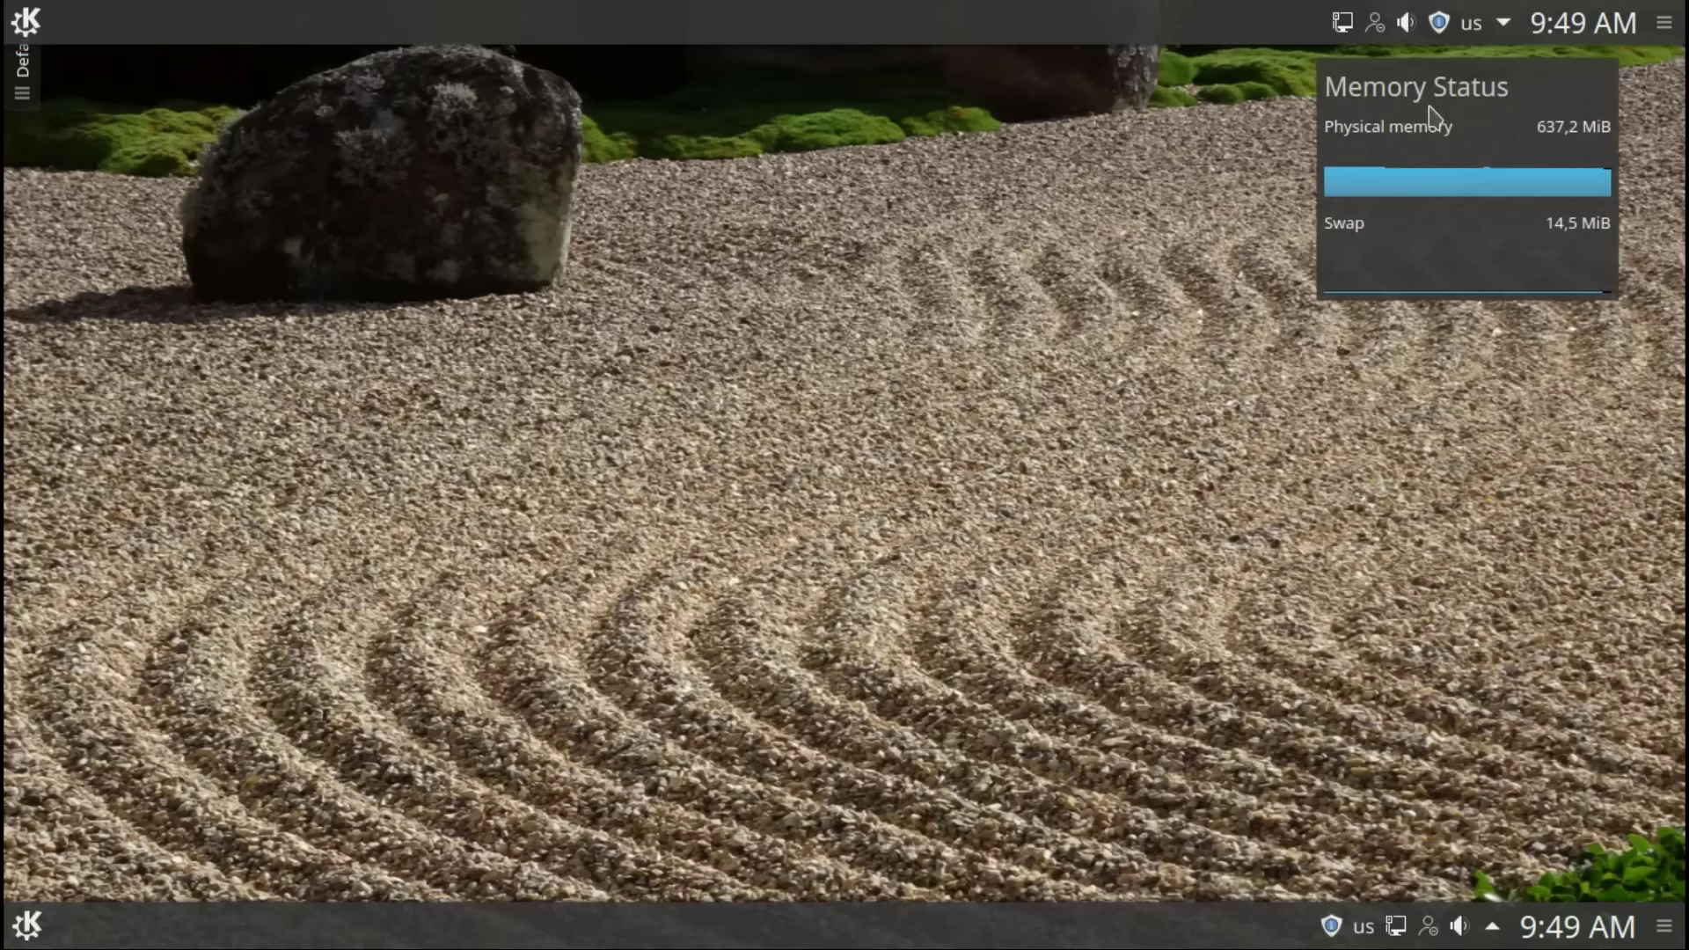
pyautogui.moveTo(1467, 85); pyautogui.dragTo(1531, 97)
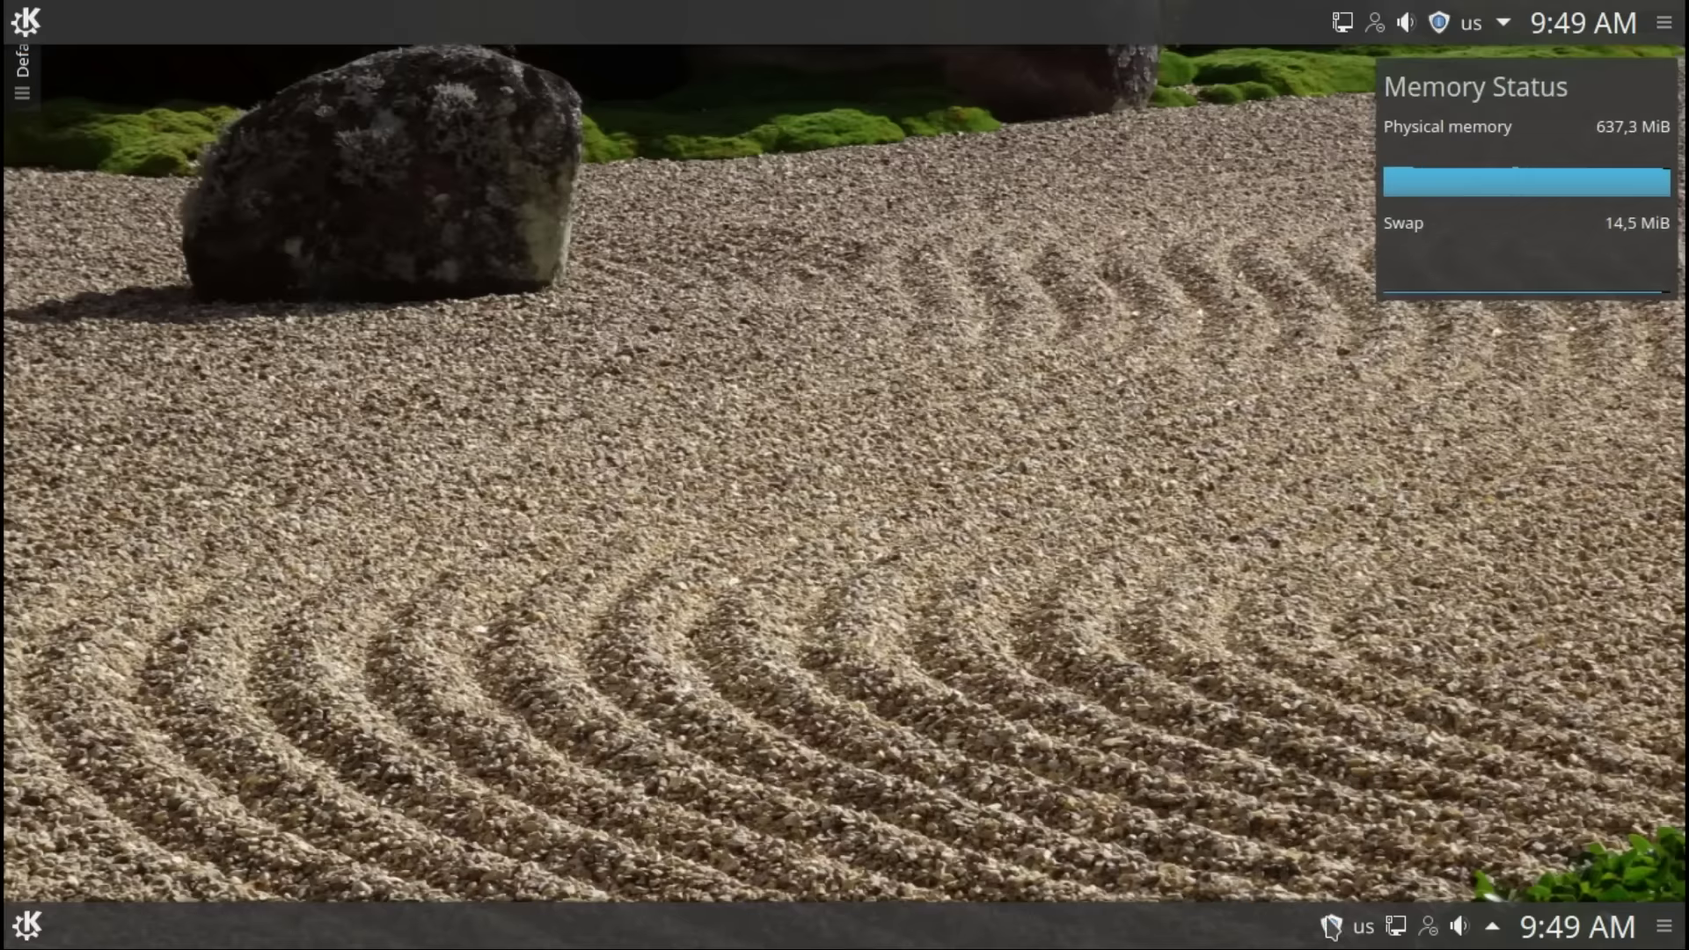
# Step: Launch Update Manager from the tray and confirm the "Don't break my computer!" update policy
pyautogui.rightClick(1333, 926)
pyautogui.click(1362, 869)
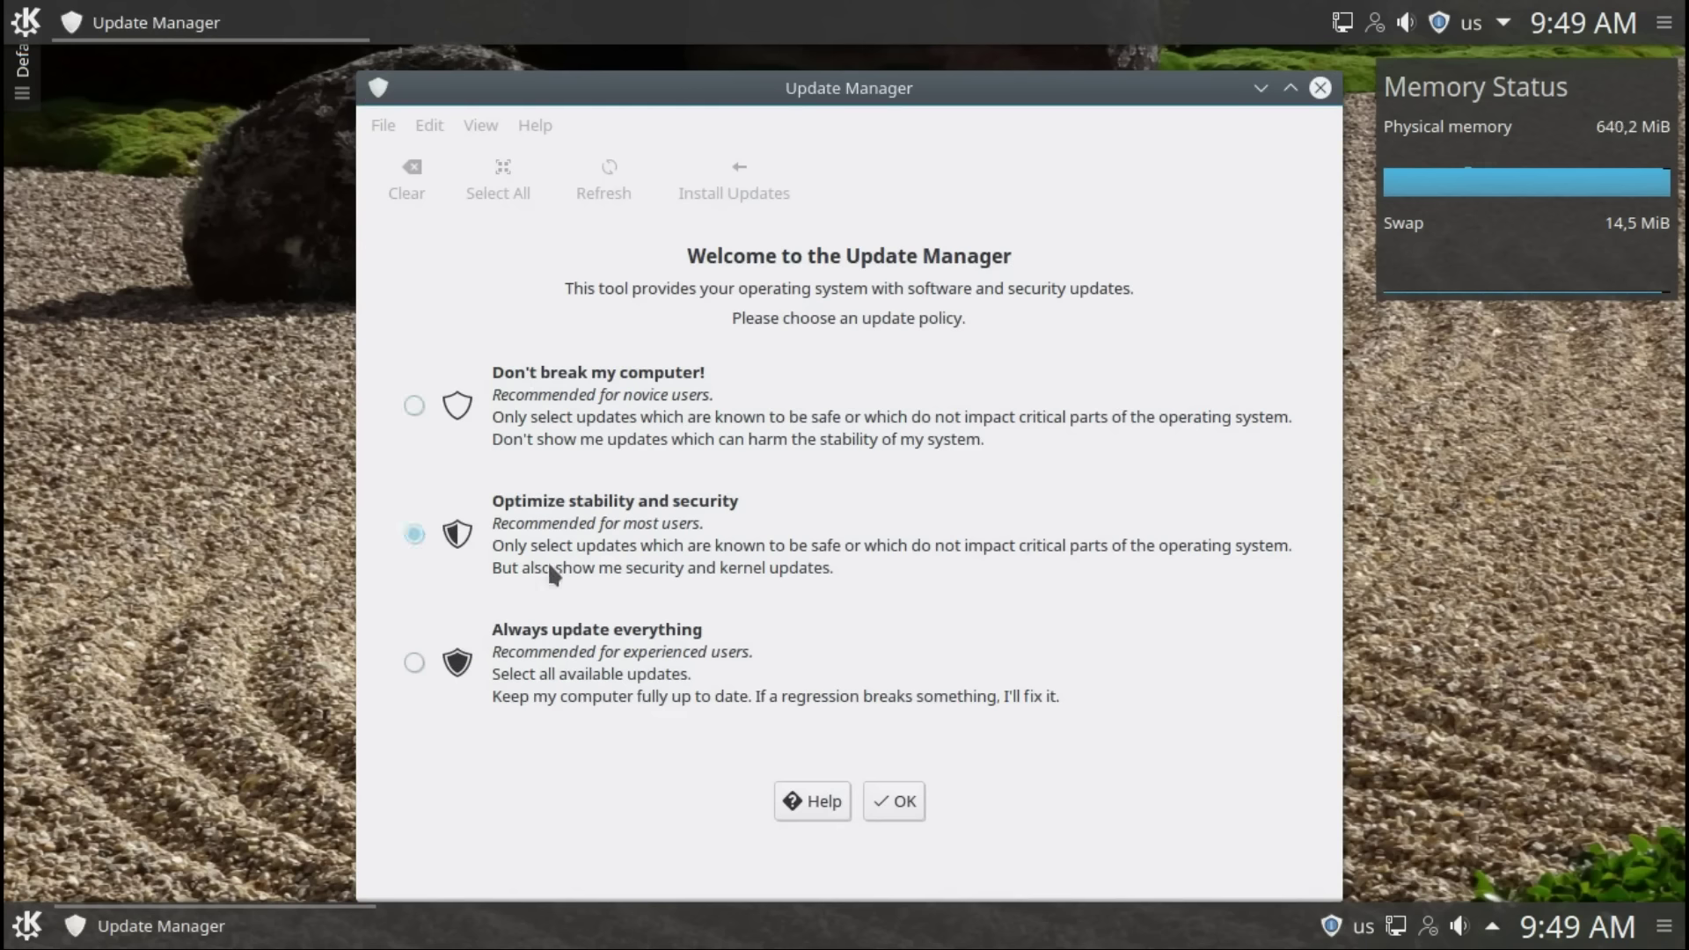
pyautogui.click(418, 402)
pyautogui.click(887, 802)
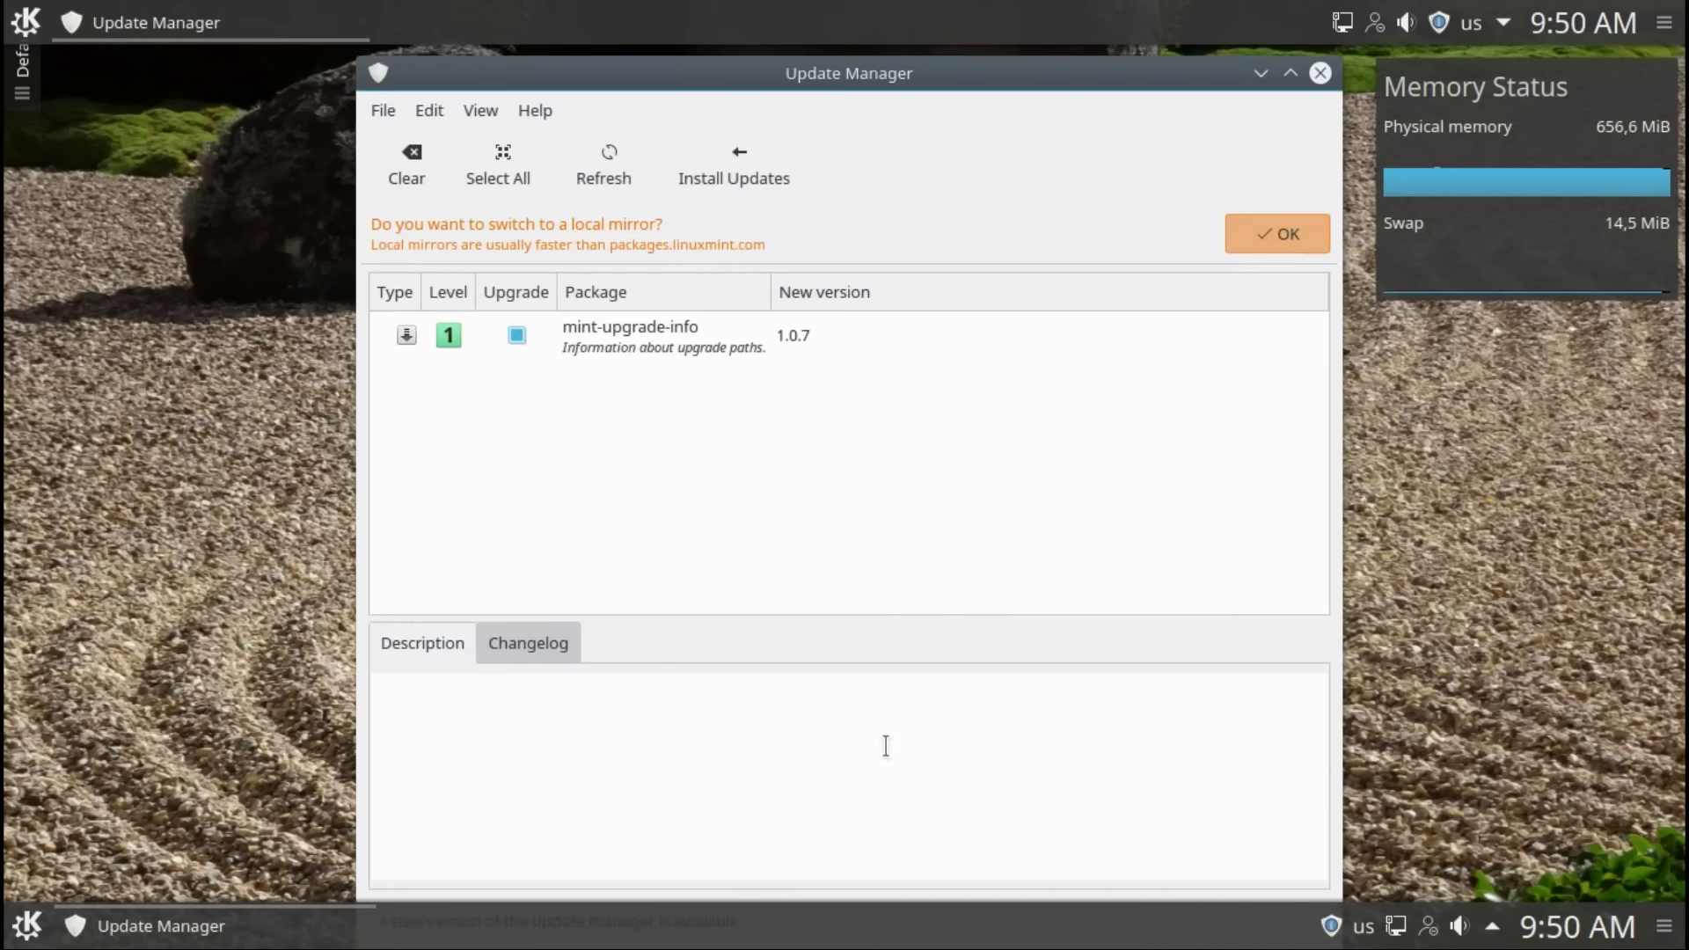
# Step: Accept the local mirror prompt and enter the admin password to open Software Sources
pyautogui.click(1264, 228)
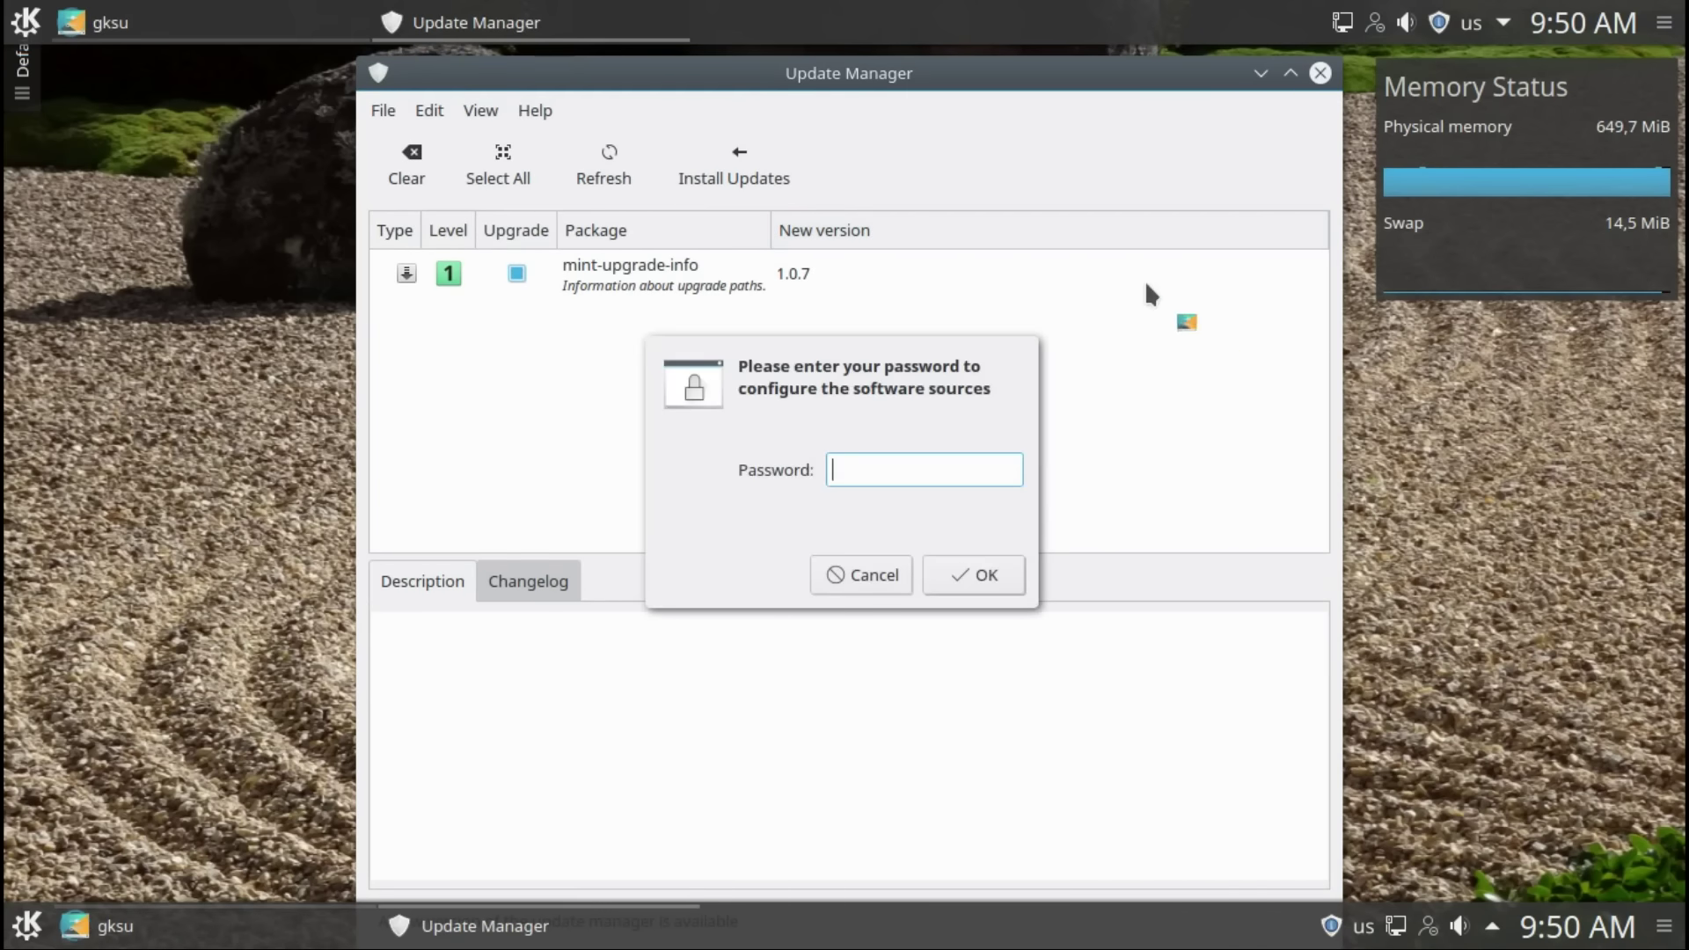
pyautogui.write('••••••')
pyautogui.press('Return')
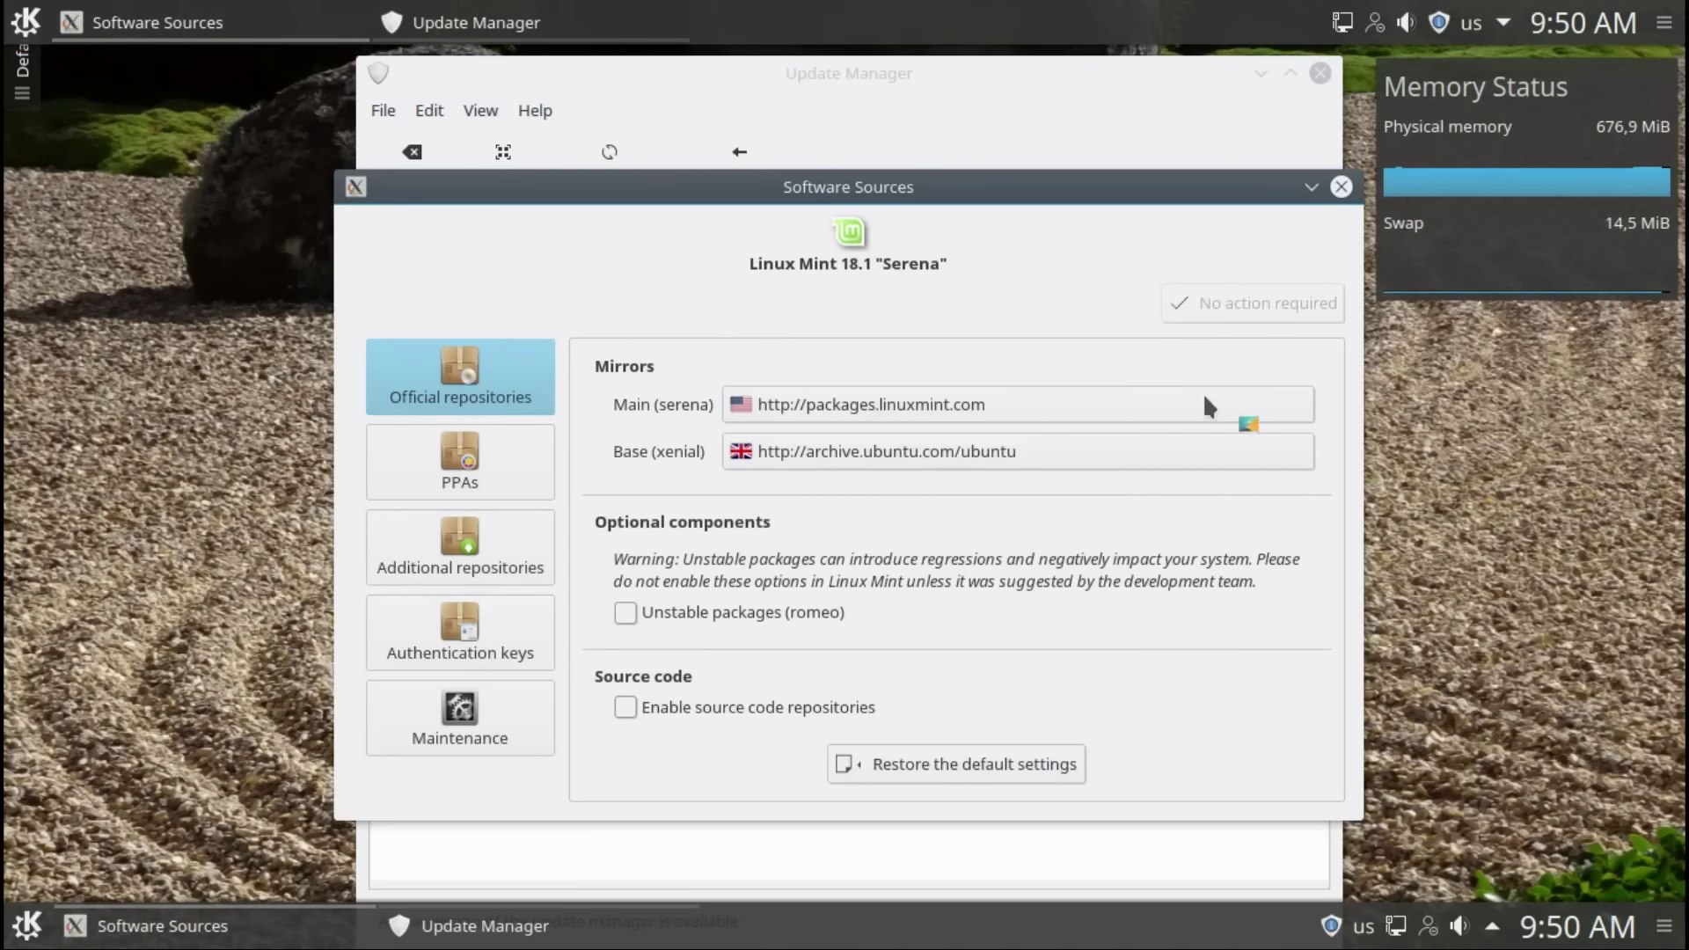
# Step: Apply Yandex Team as the Main mirror and pick mirror.corbina.net for Base
pyautogui.click(1196, 395)
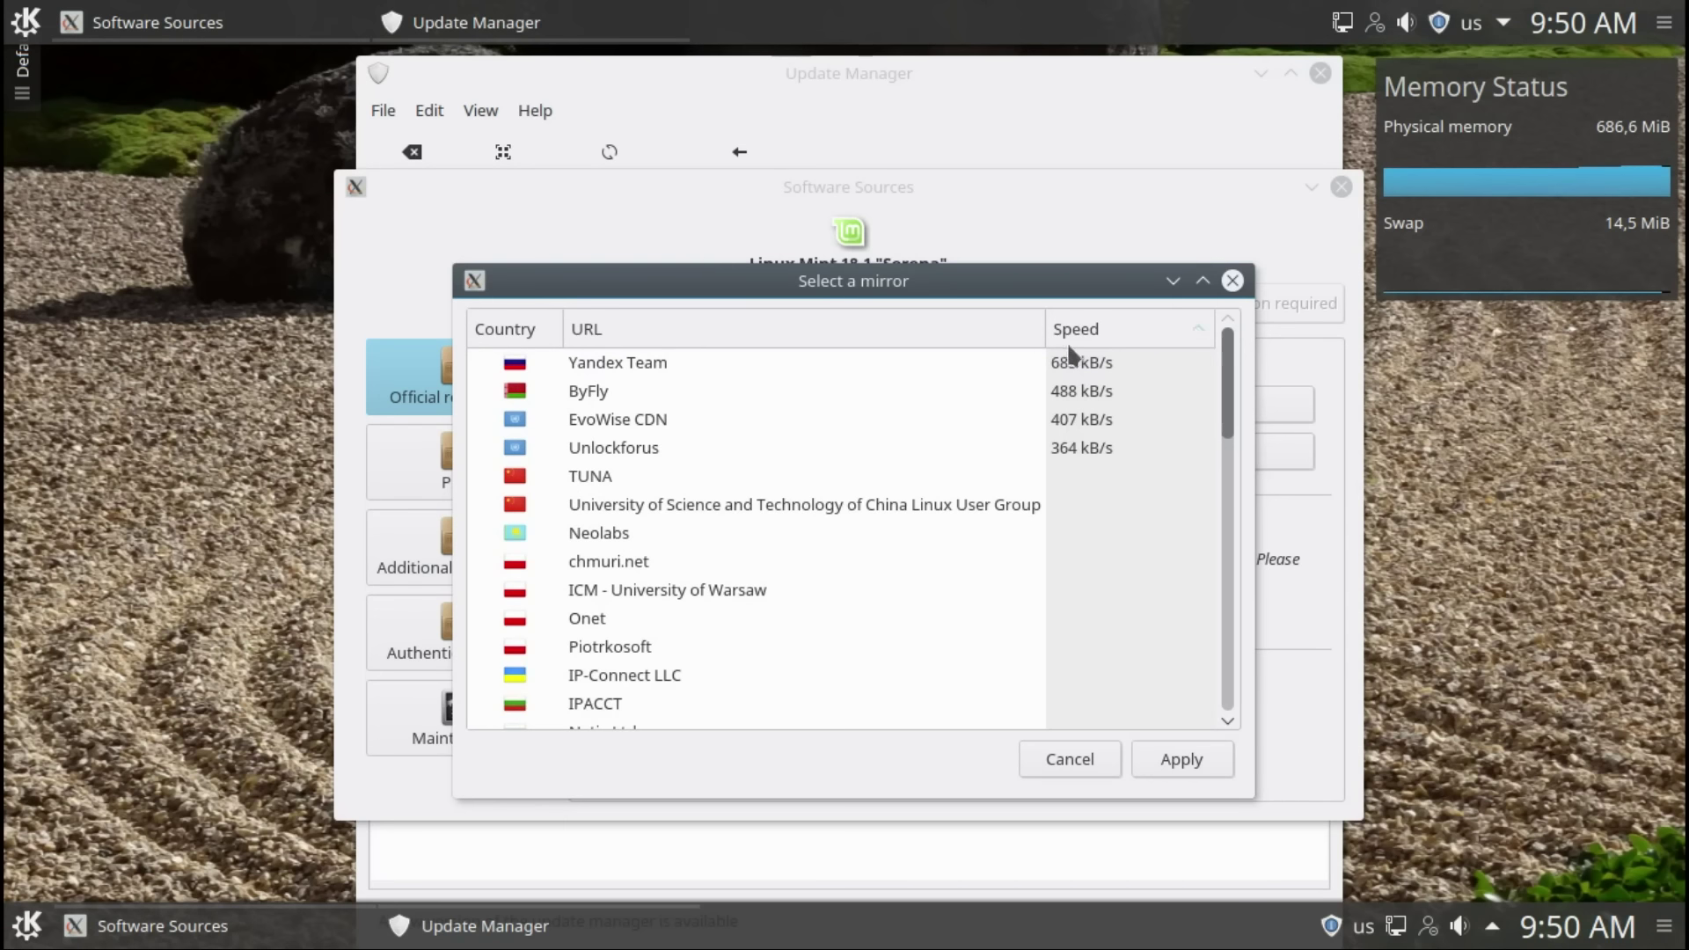
pyautogui.click(1017, 355)
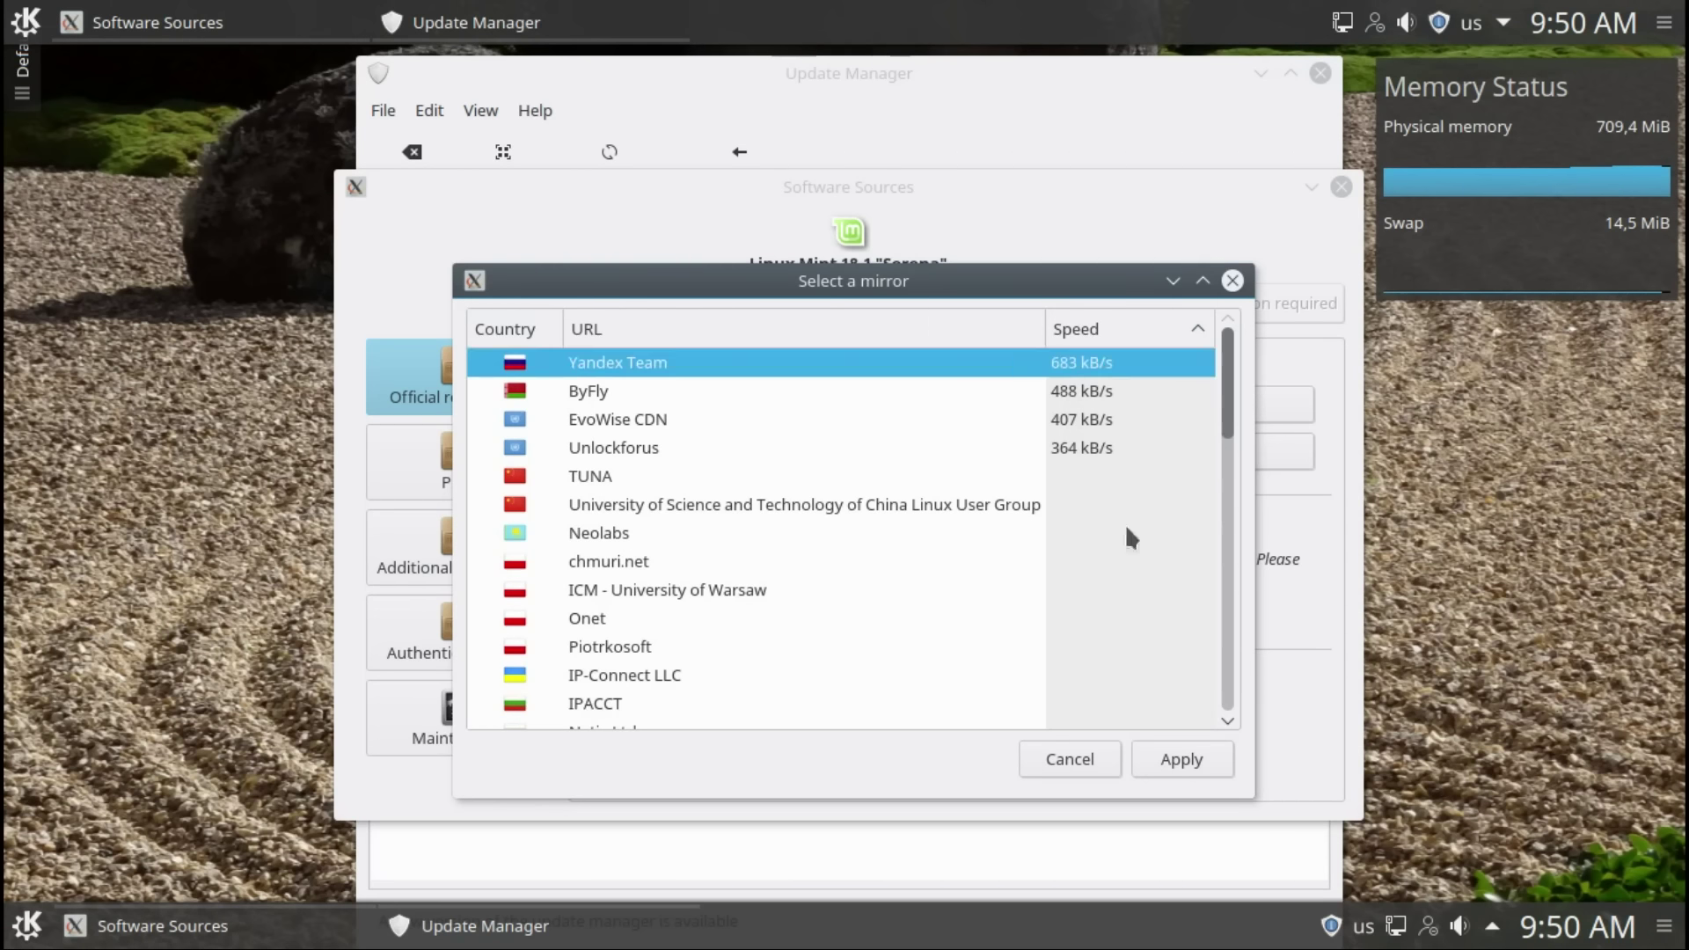
pyautogui.click(1184, 758)
pyautogui.click(921, 451)
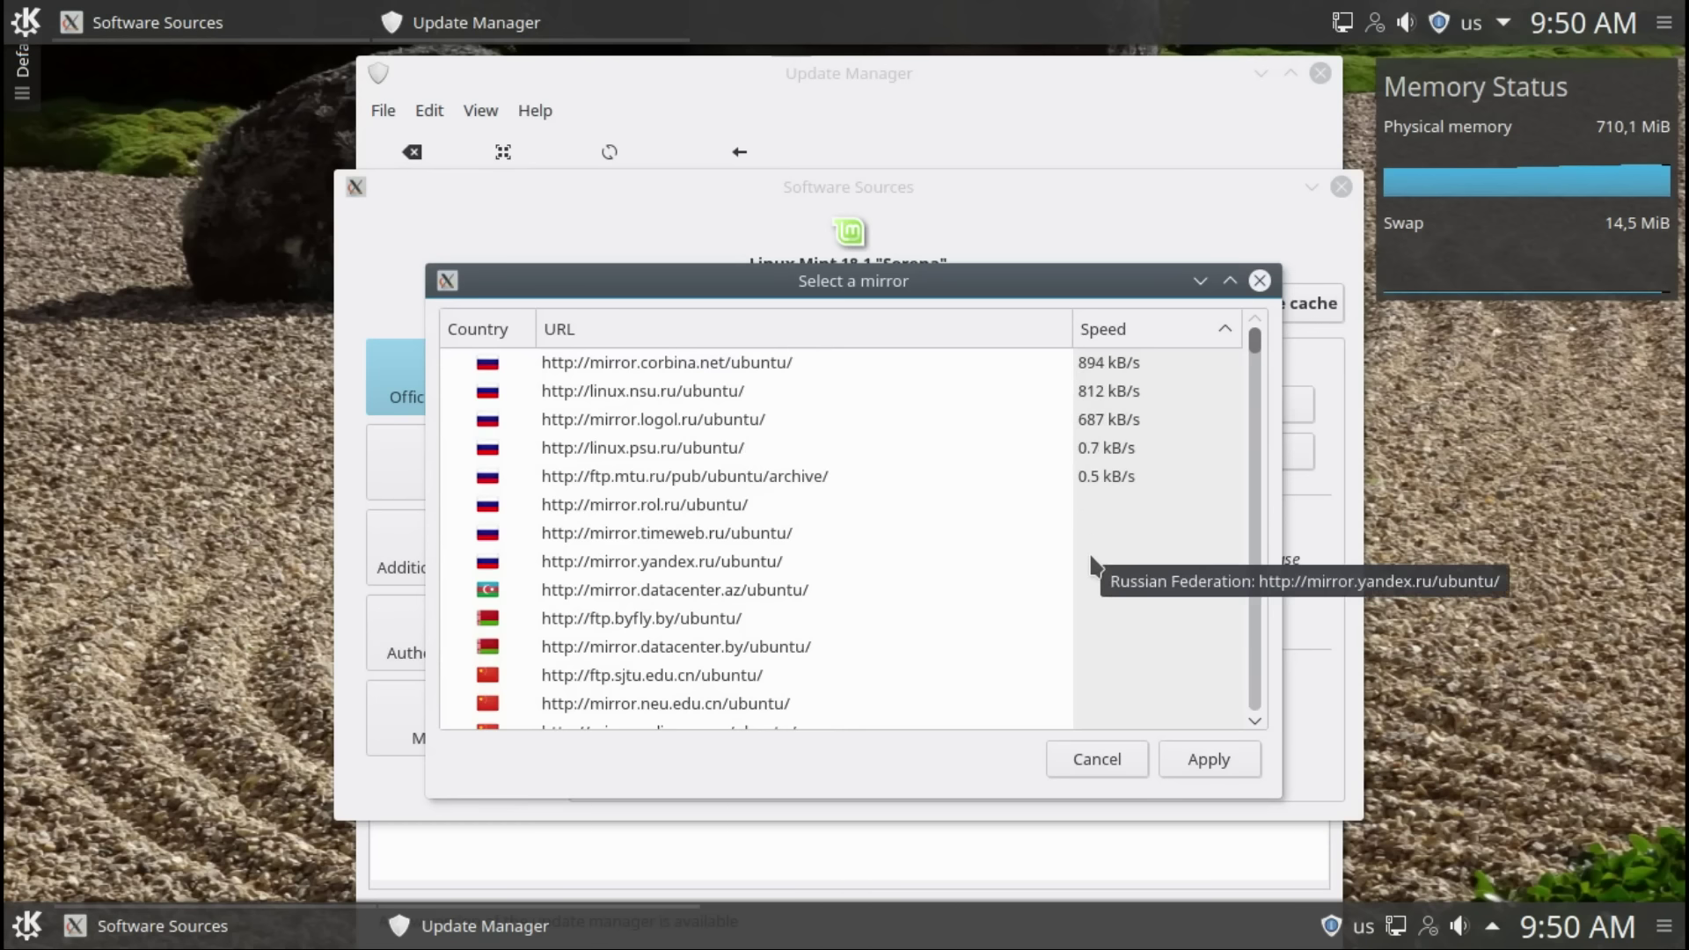
pyautogui.click(844, 362)
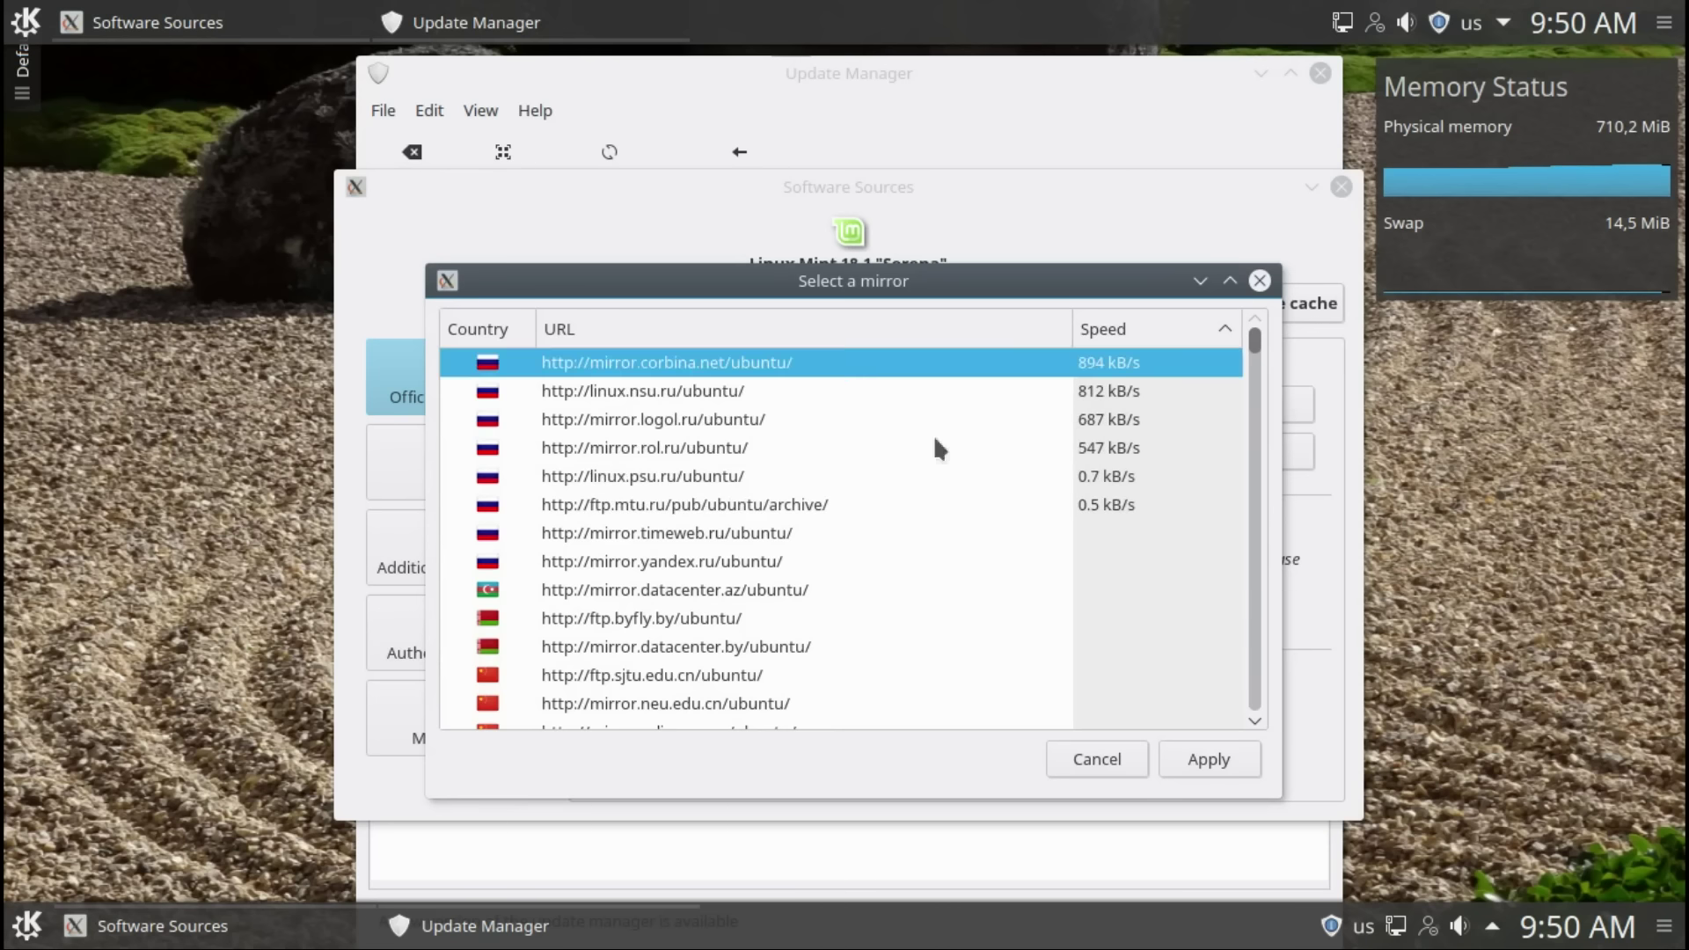
# Step: Apply mirror.corbina.net as the Base mirror and update the package cache
pyautogui.click(1202, 762)
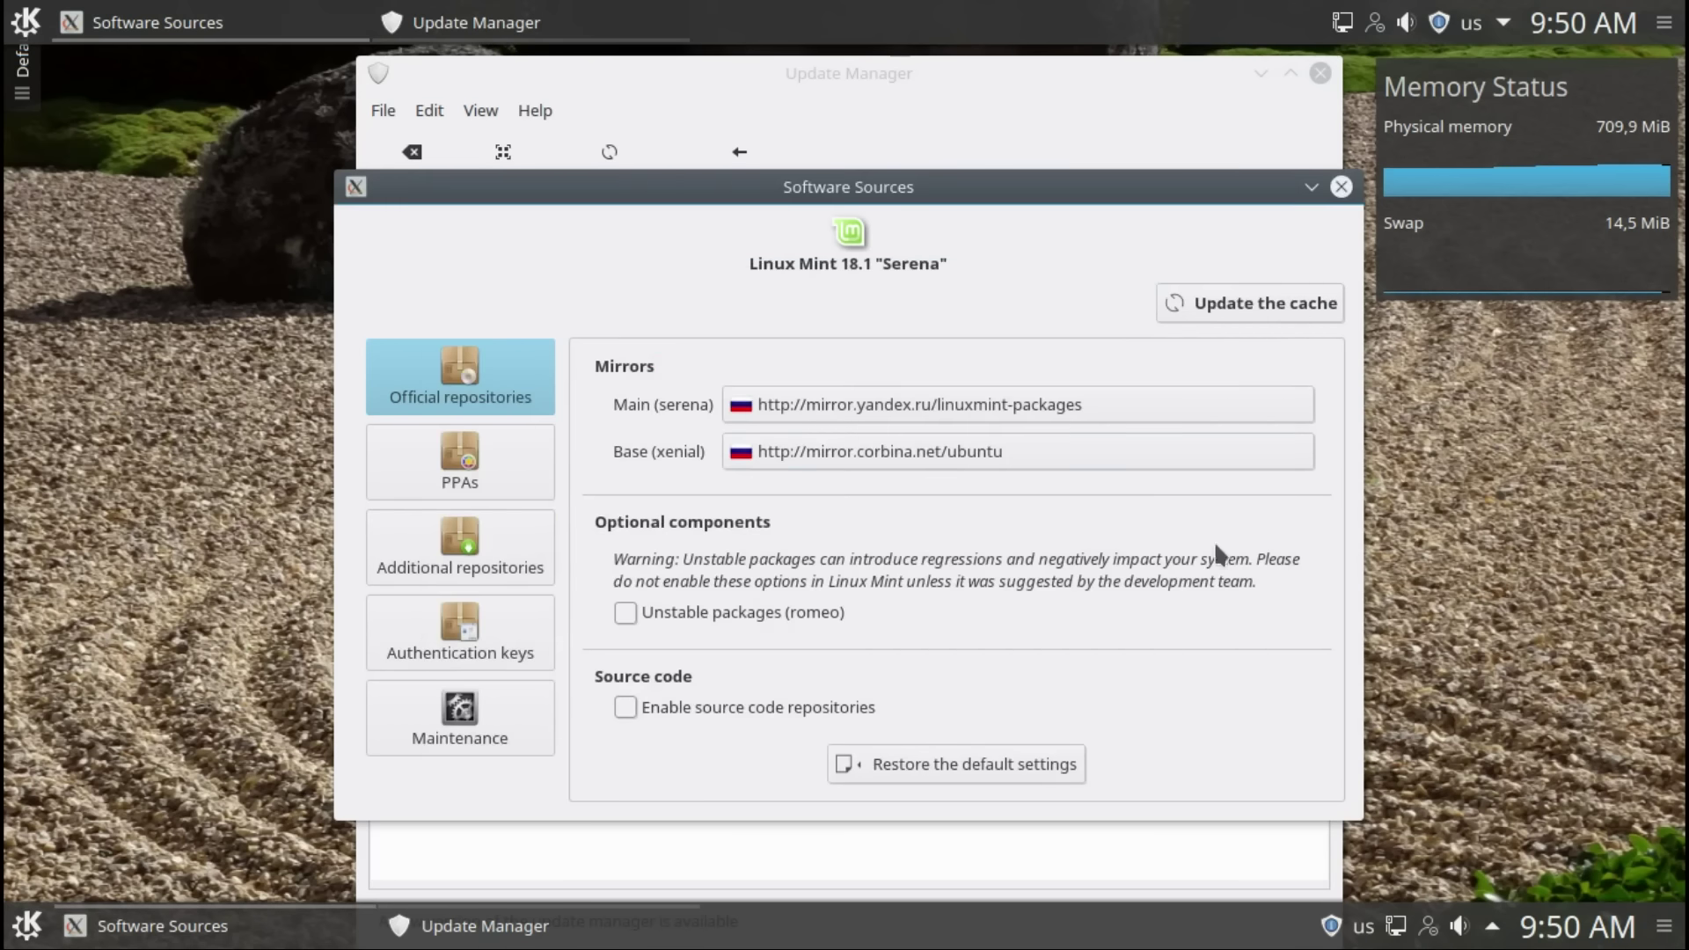
pyautogui.click(1189, 299)
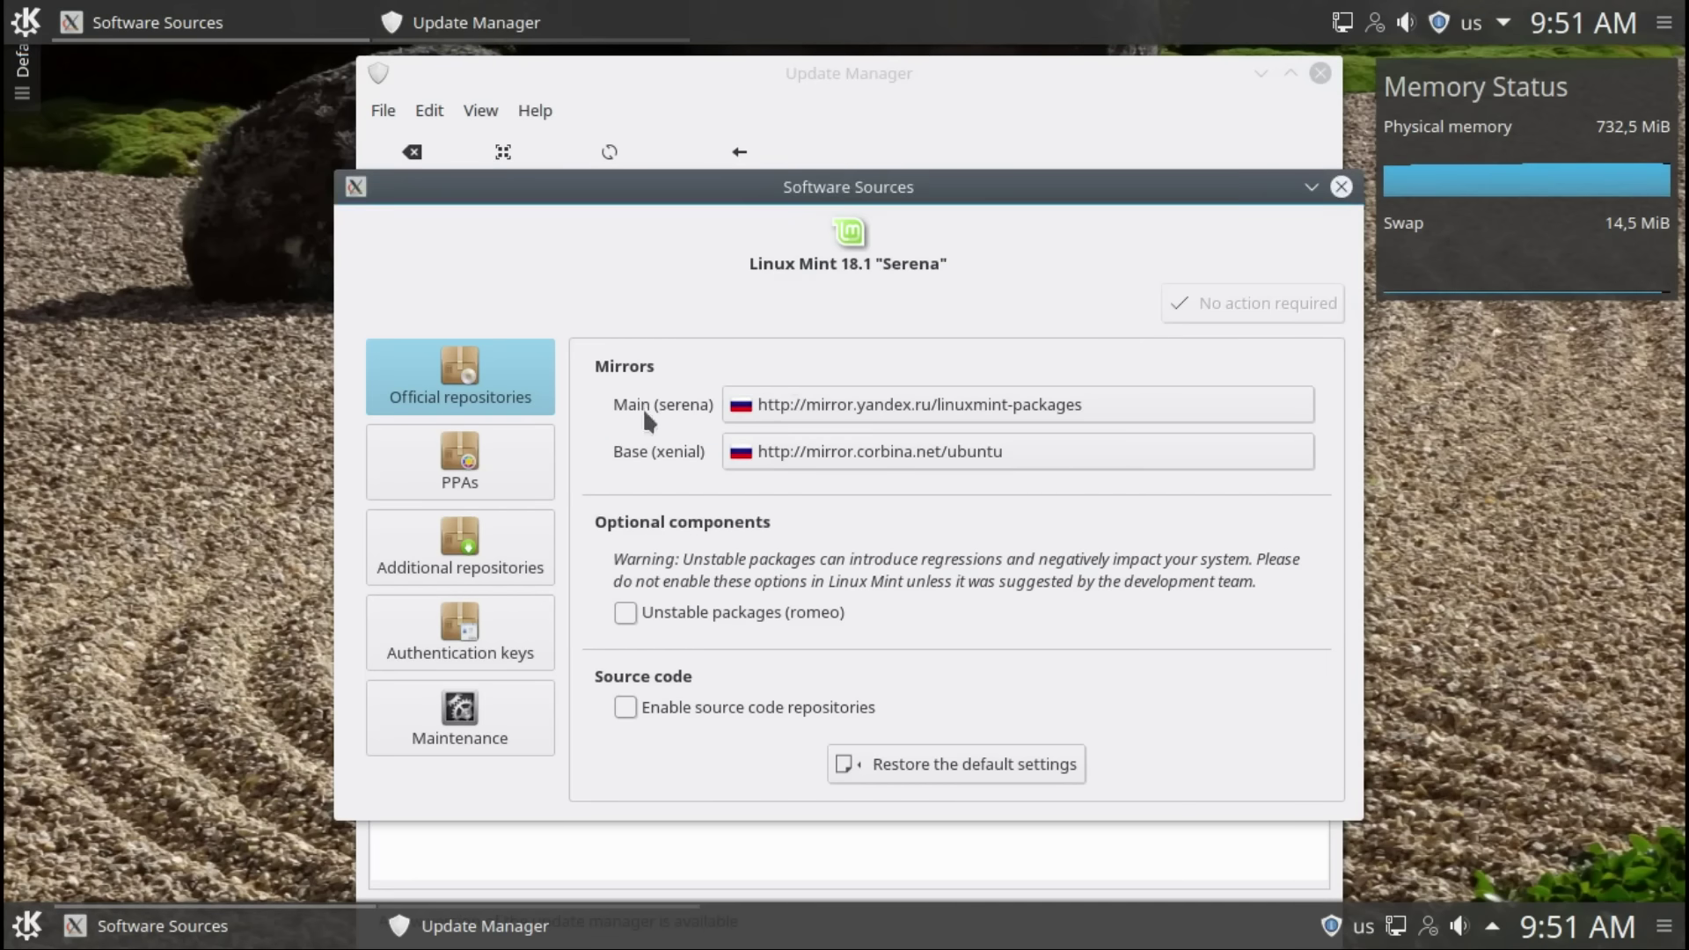
# Step: Look through the PPAs, Additional repositories, Authentication keys and Maintenance sections, then close both windows
pyautogui.click(524, 460)
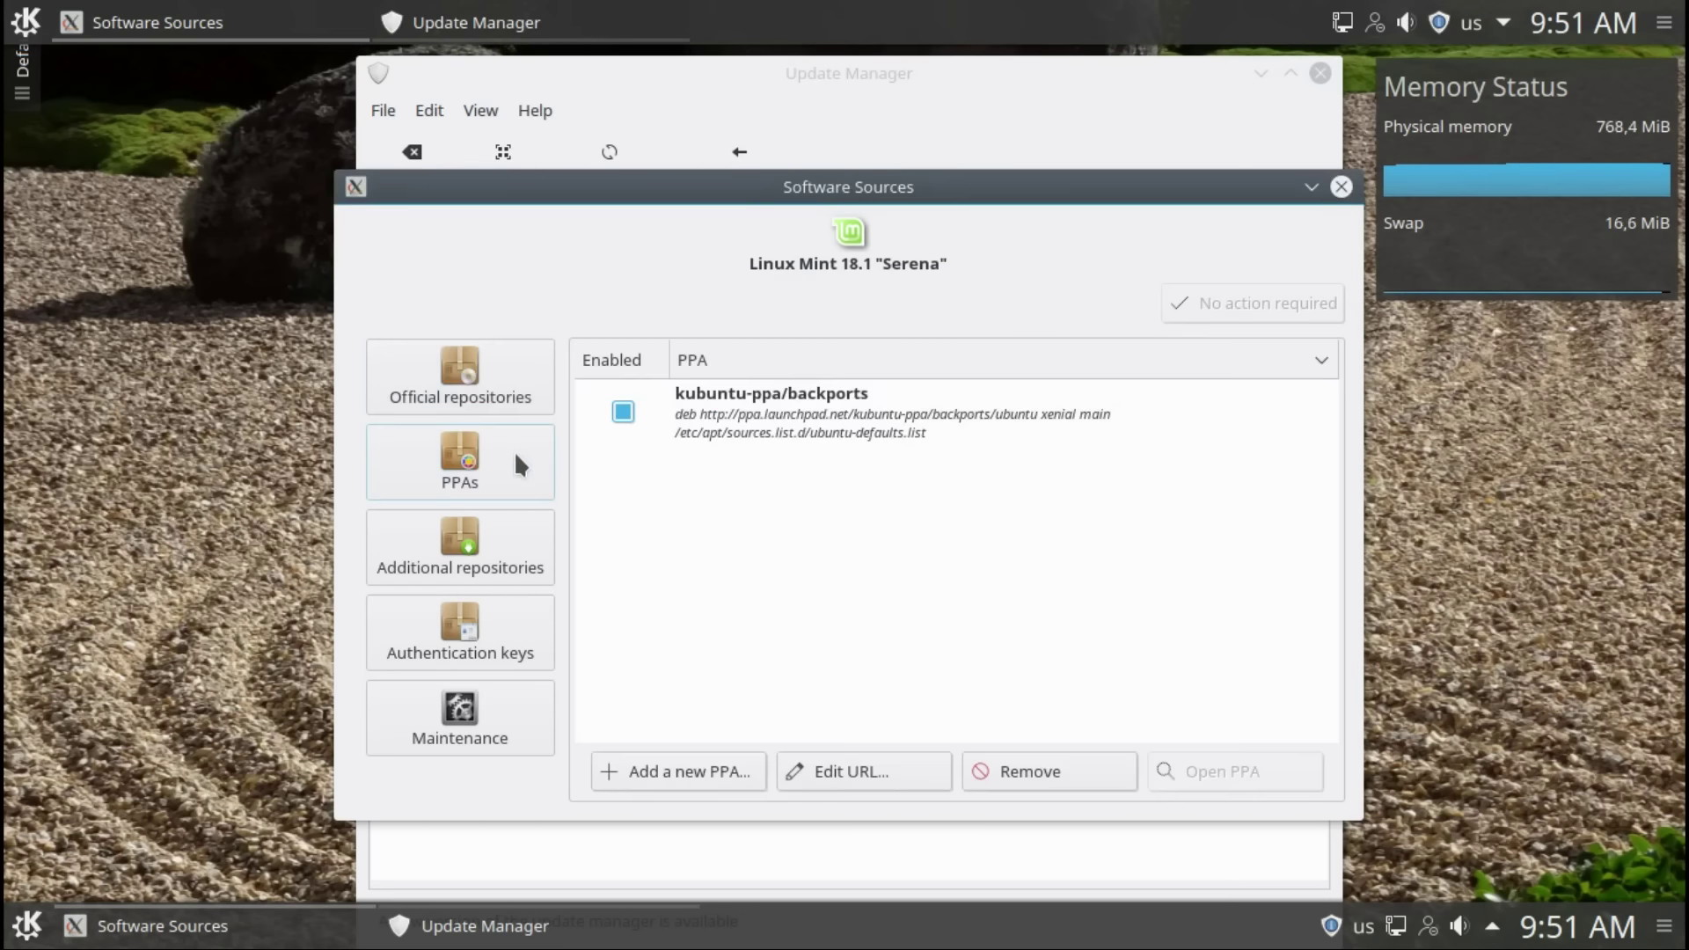
pyautogui.click(504, 540)
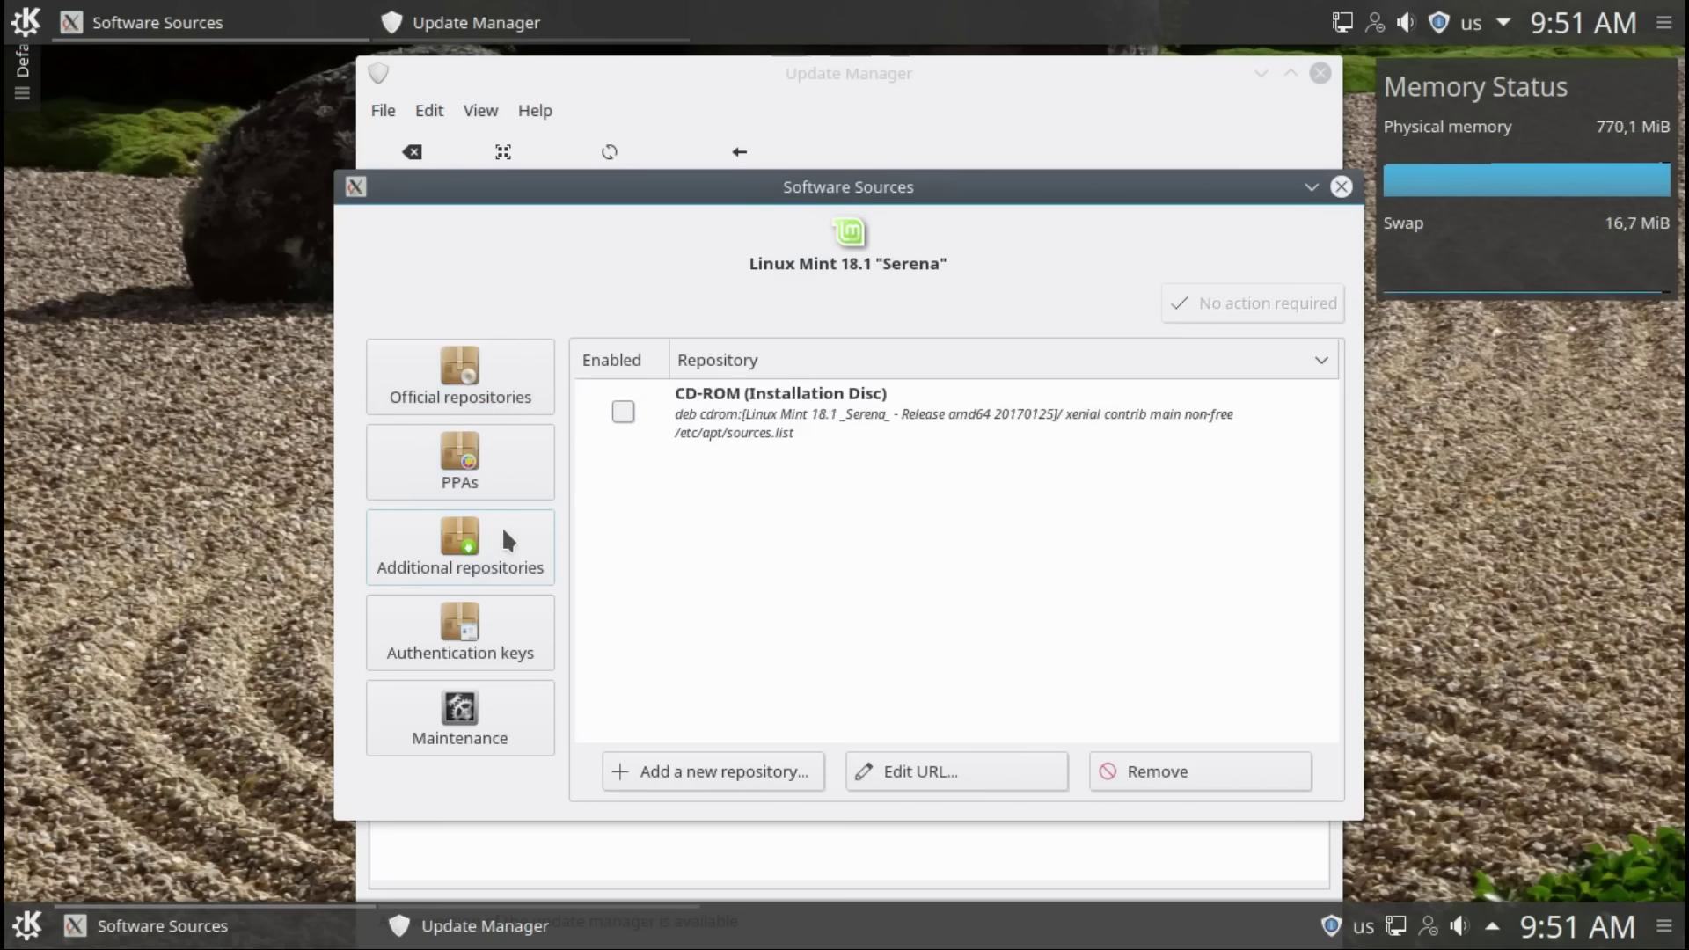
pyautogui.click(493, 635)
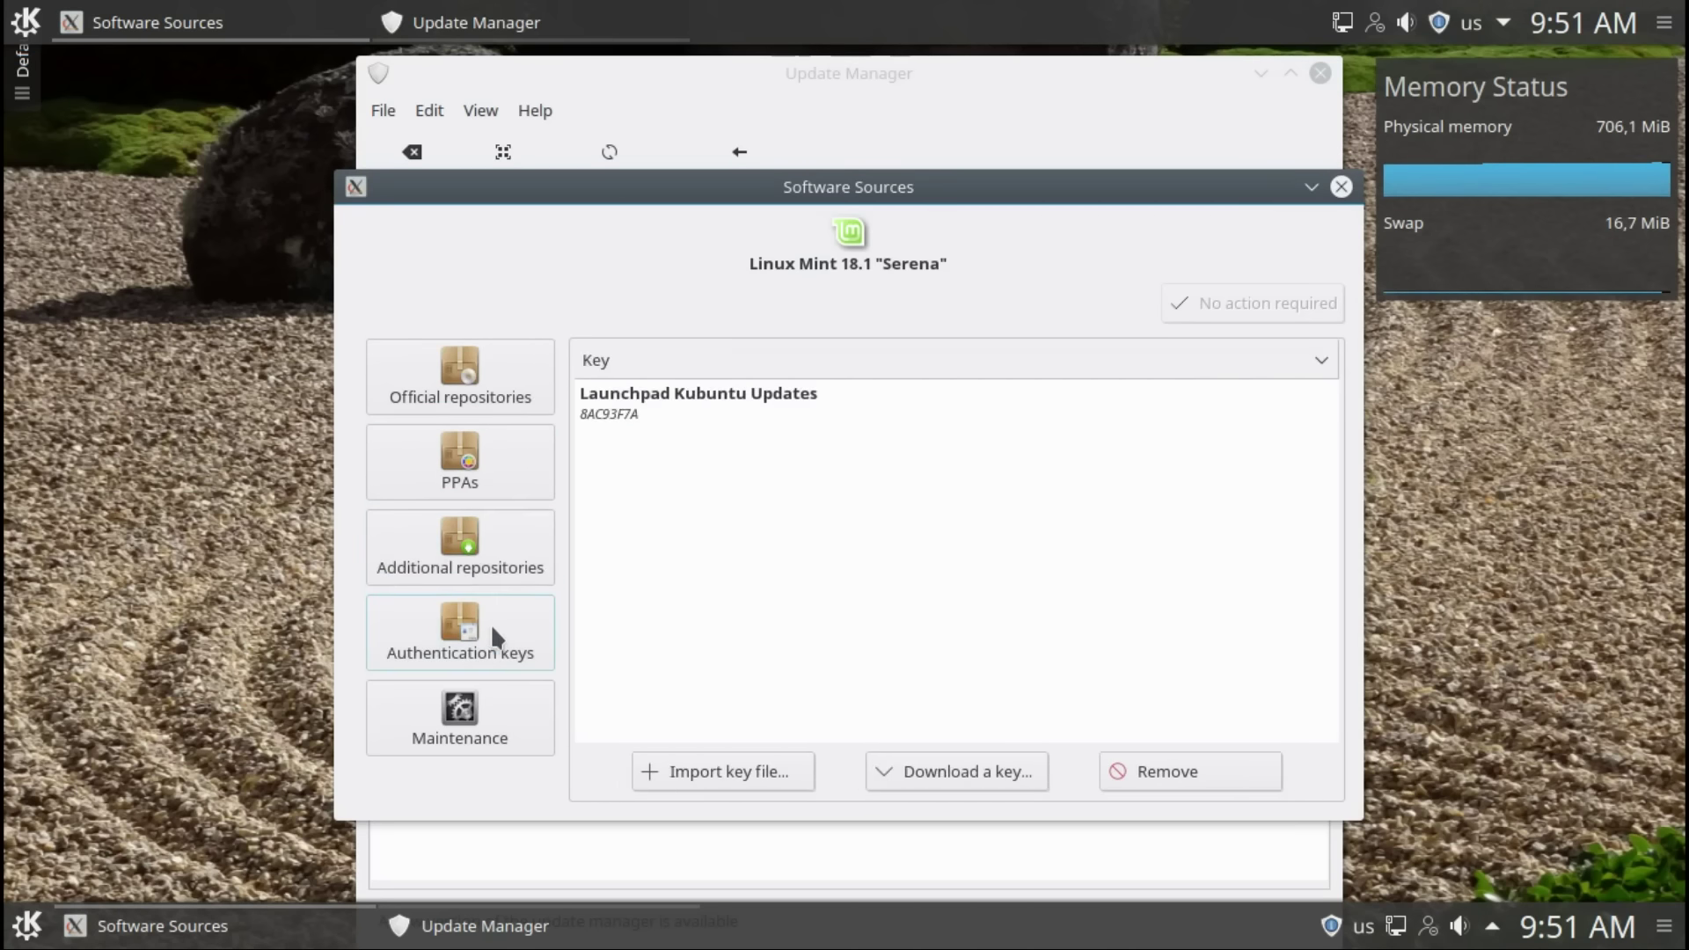
pyautogui.click(498, 717)
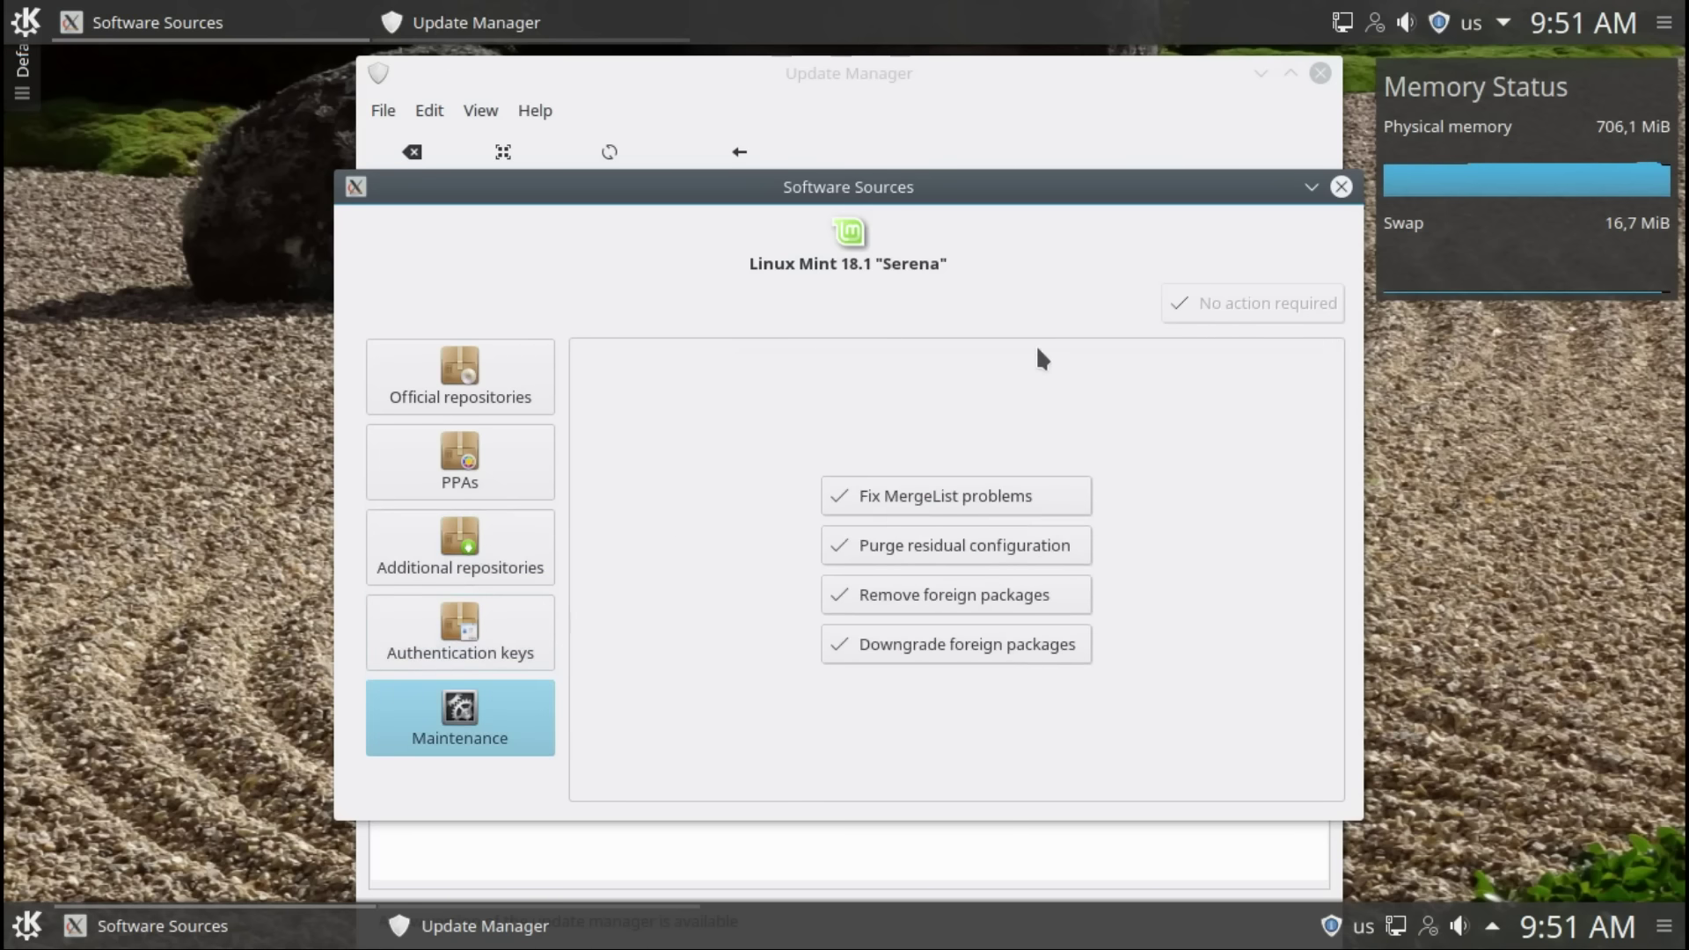
pyautogui.click(1341, 187)
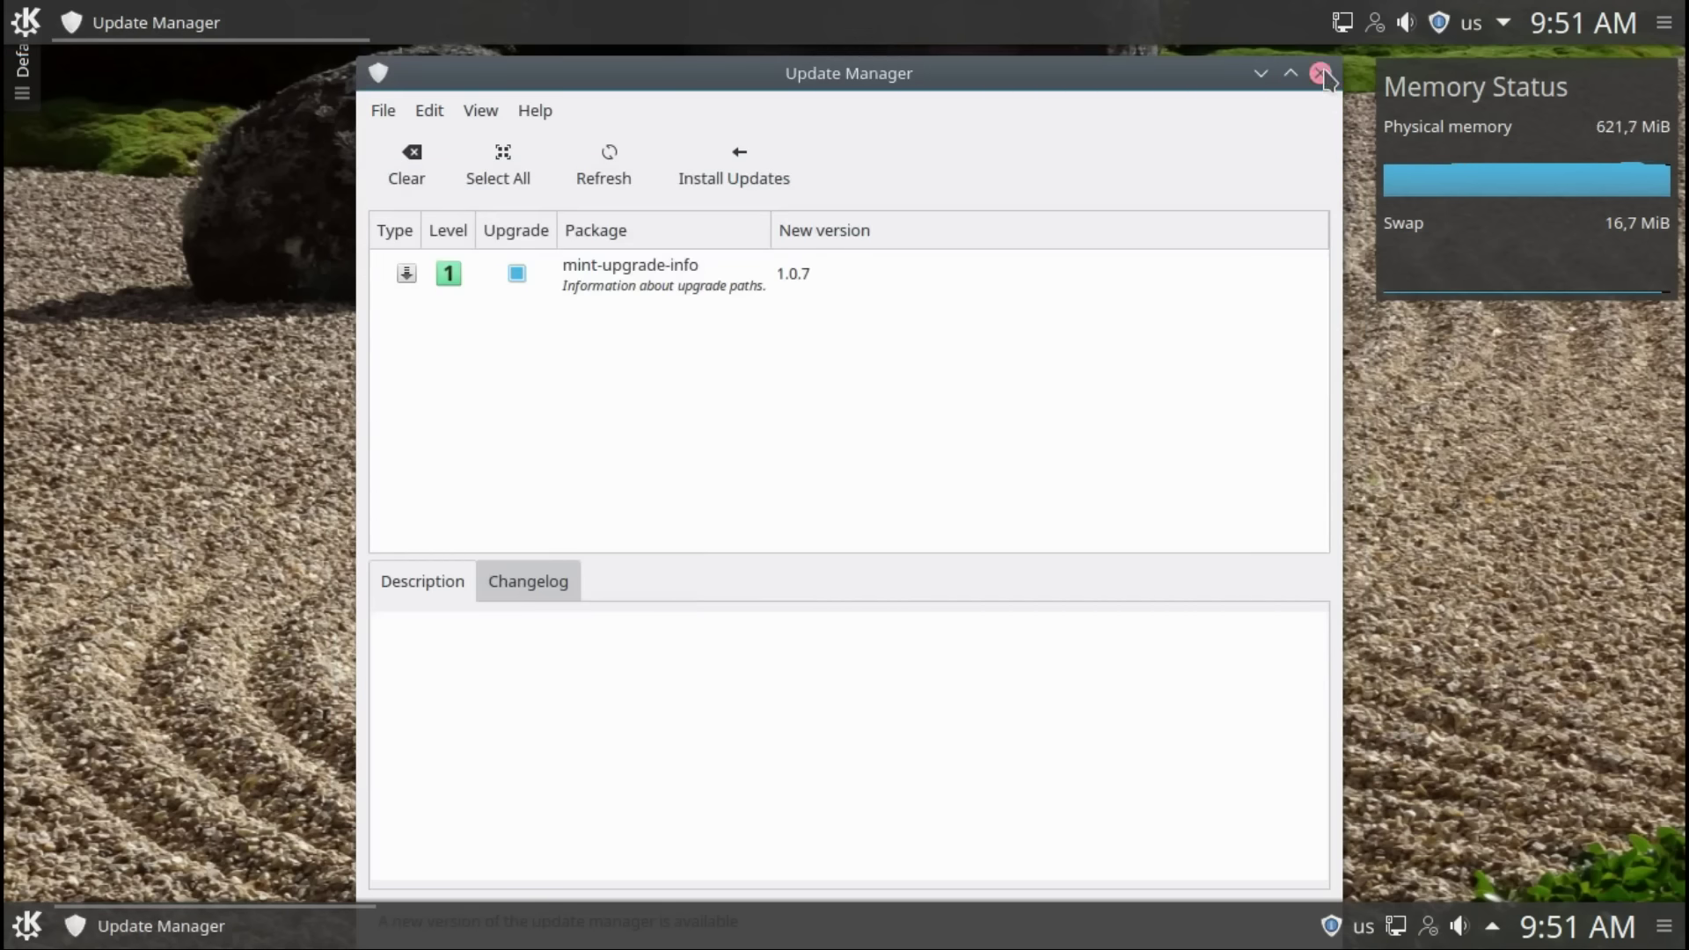
pyautogui.click(1323, 75)
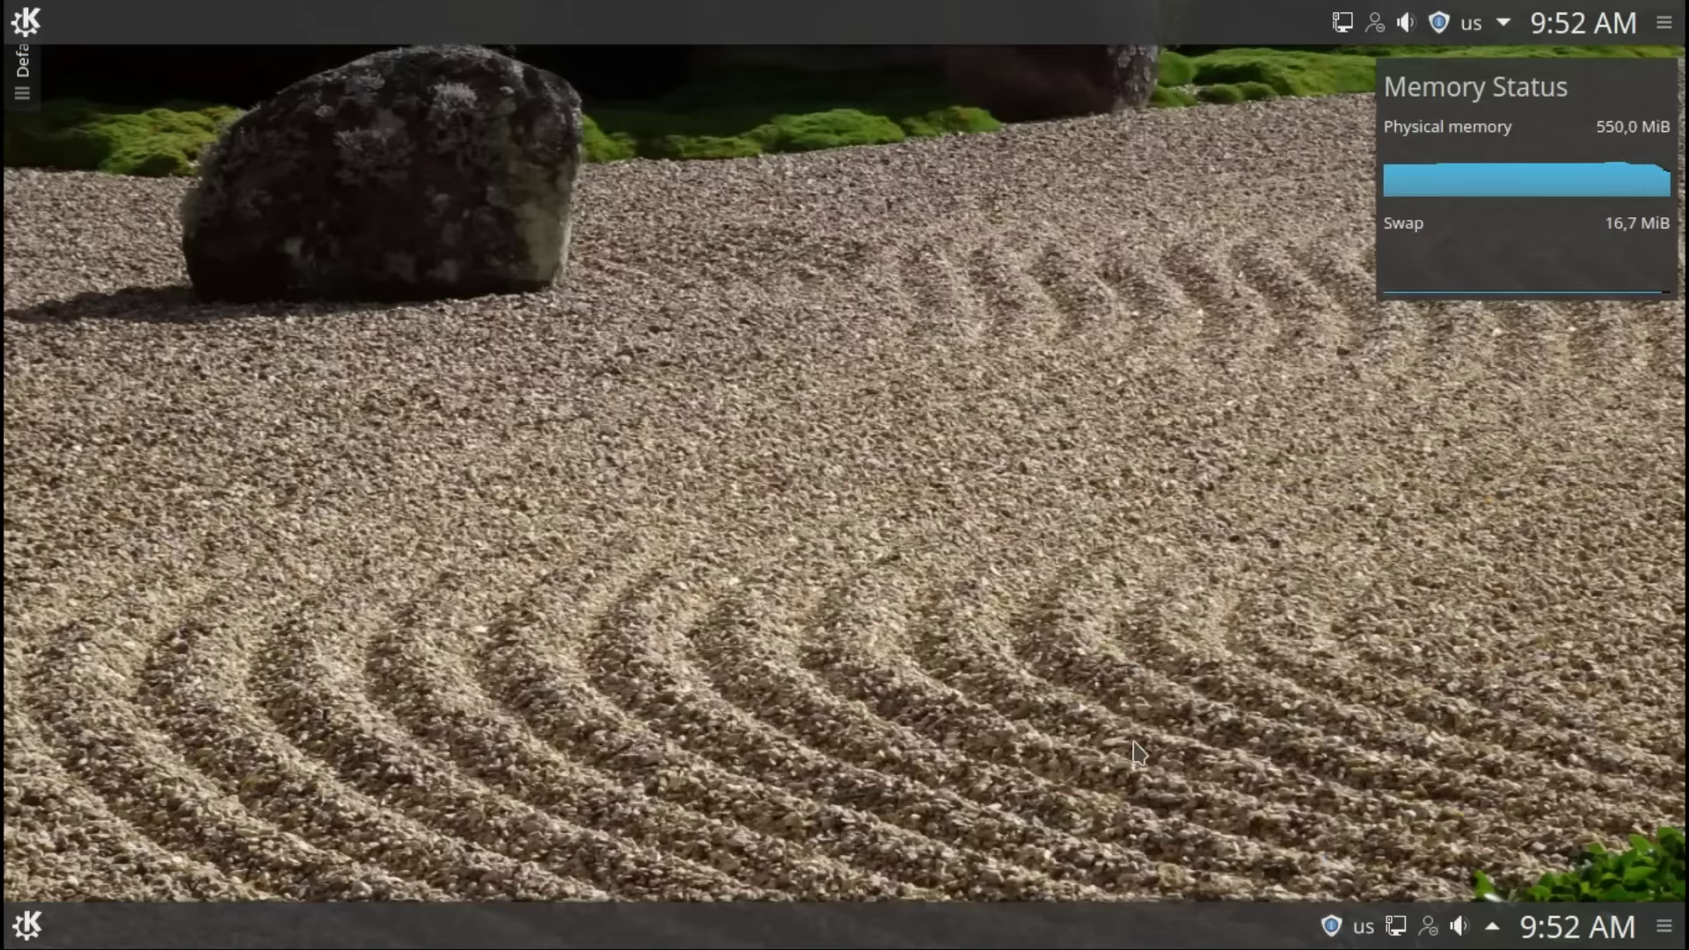
# Step: Enter the bottom panel's edit mode from its options menu, then exit it
pyautogui.rightClick(1066, 932)
pyautogui.moveTo(1097, 889)
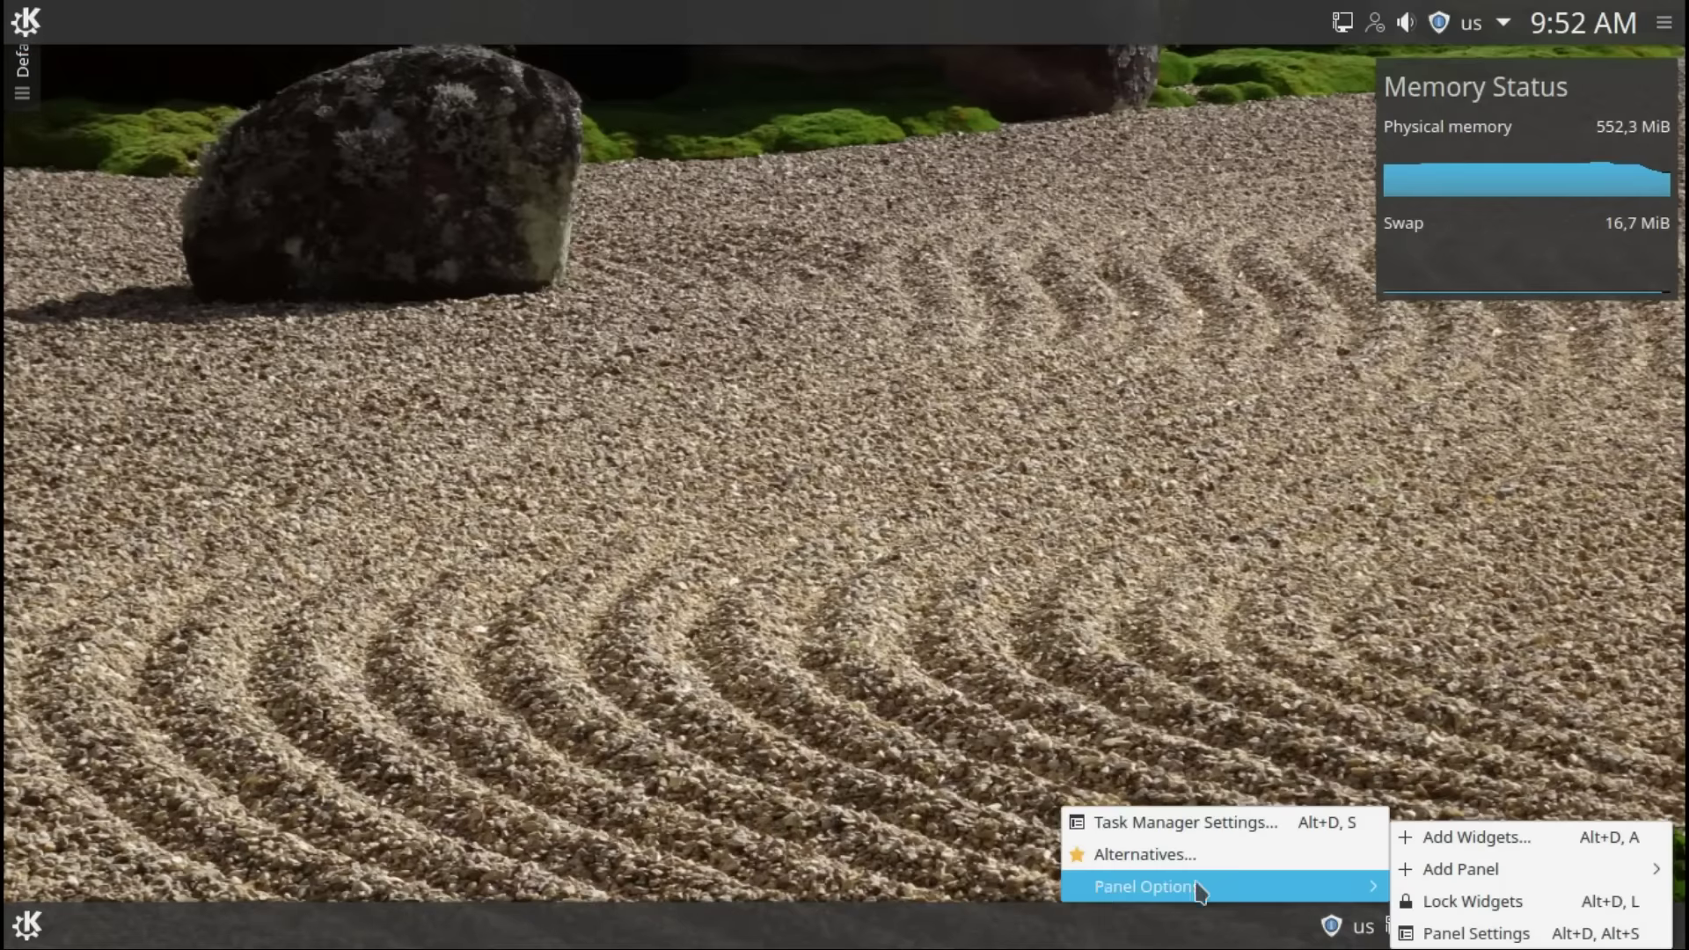
pyautogui.click(1434, 933)
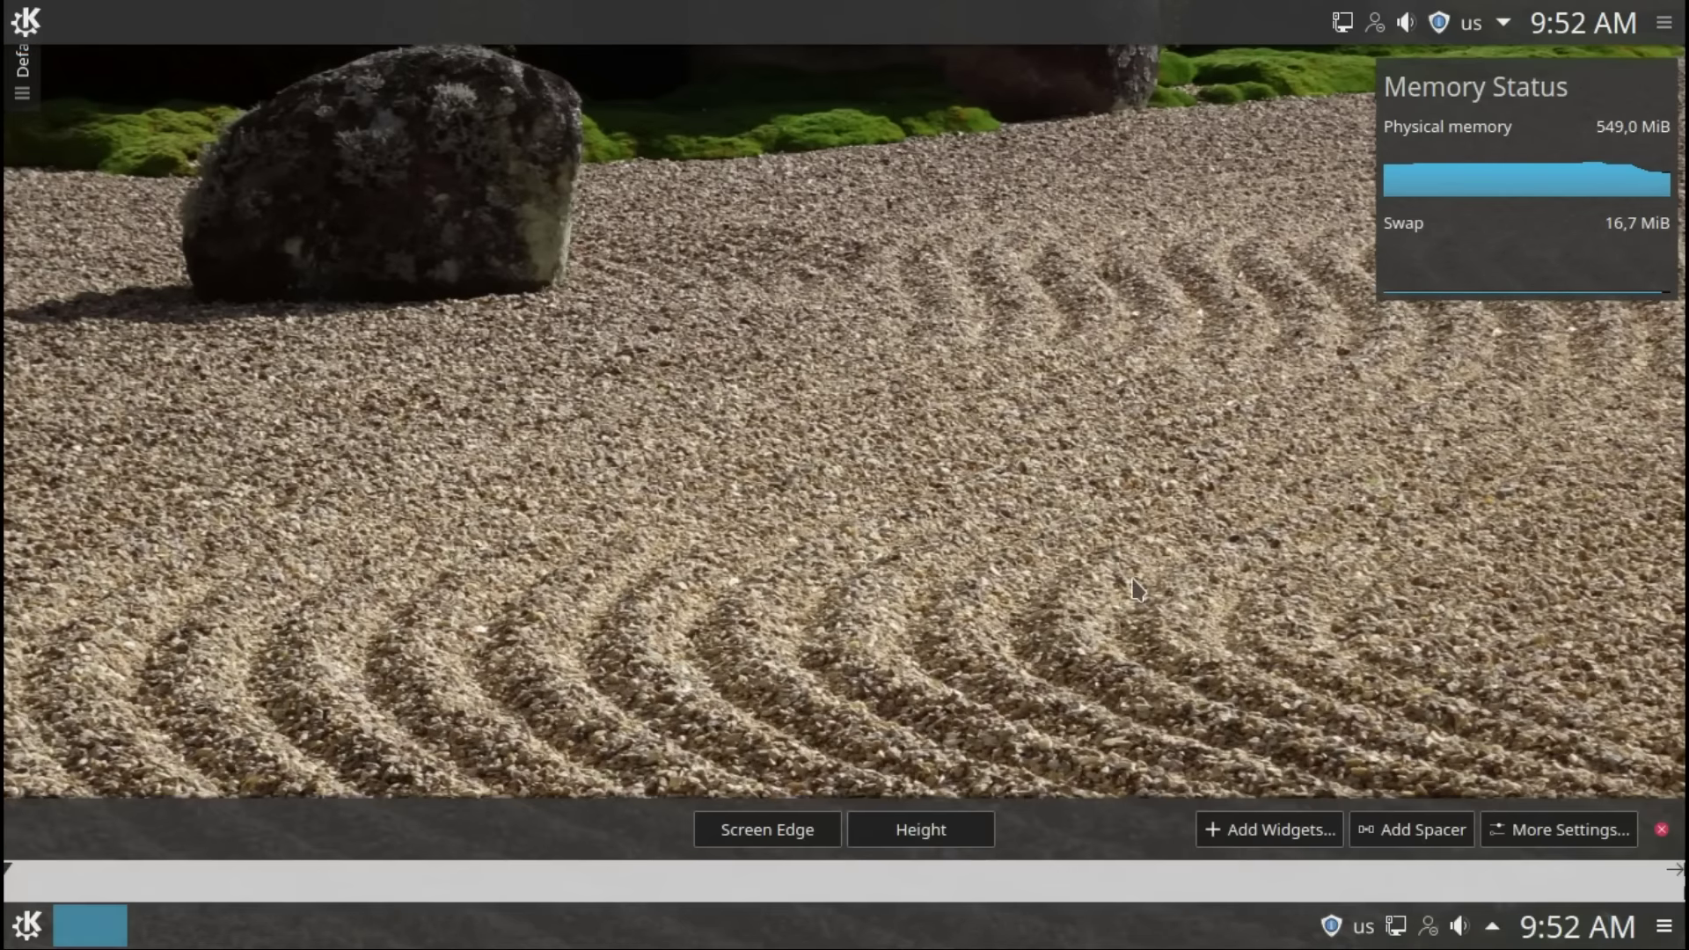
pyautogui.click(1662, 830)
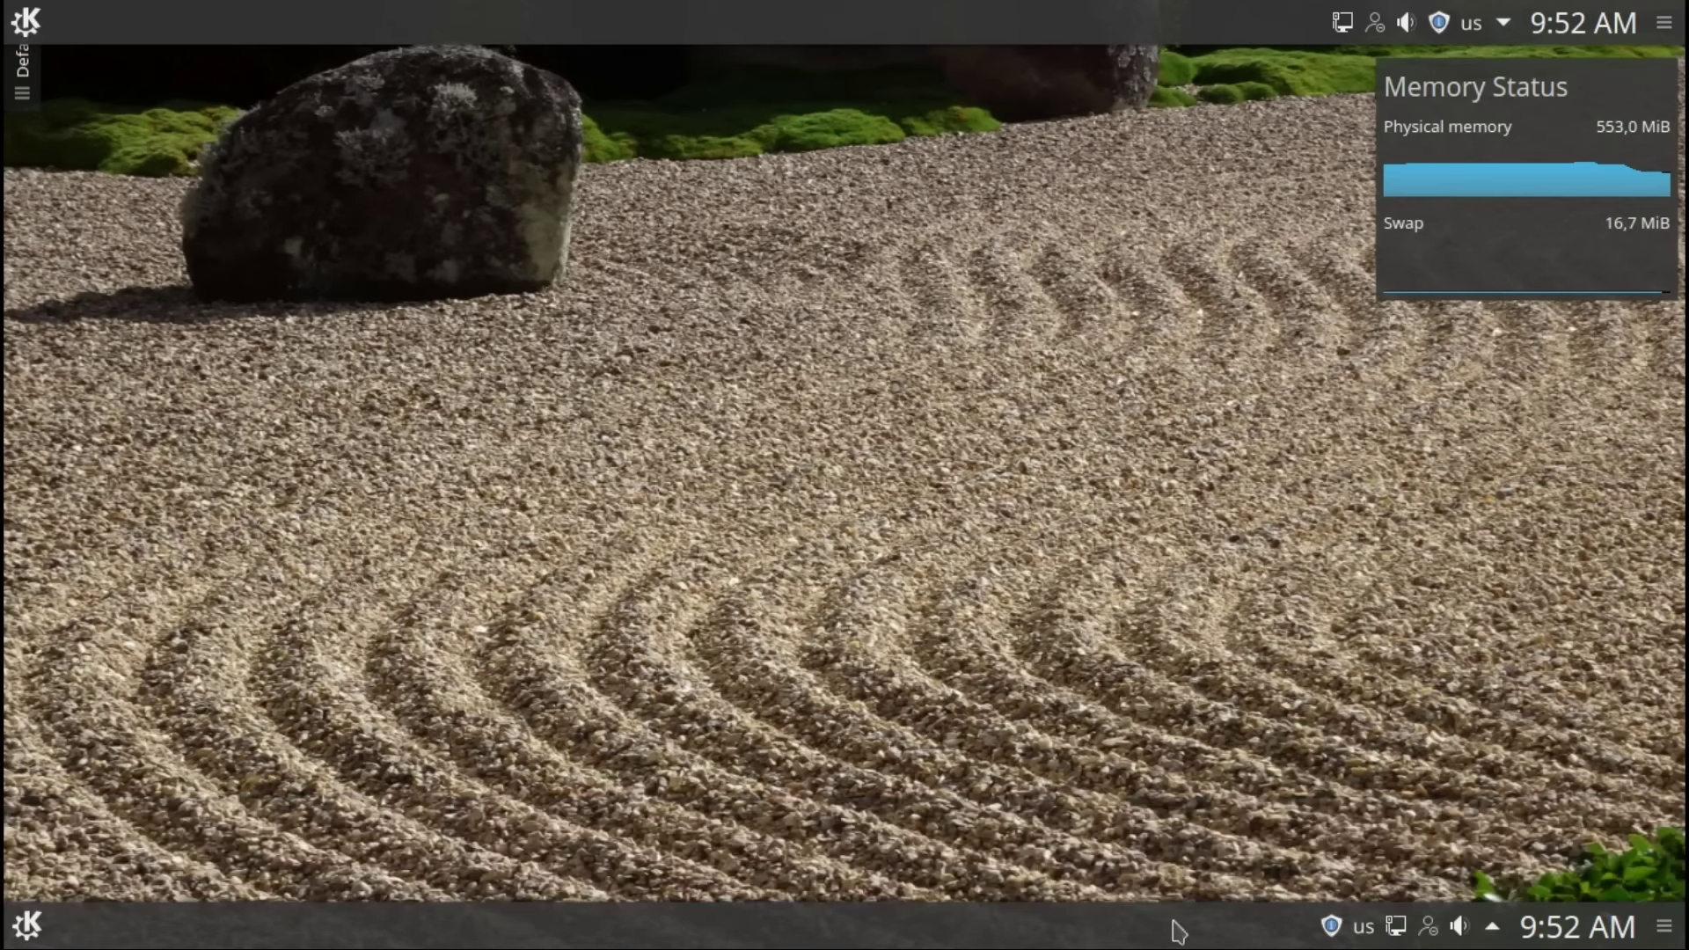
# Step: Look through the bottom panel's Panel Options and task manager menus, then dismiss them
pyautogui.rightClick(1115, 938)
pyautogui.moveTo(1175, 891)
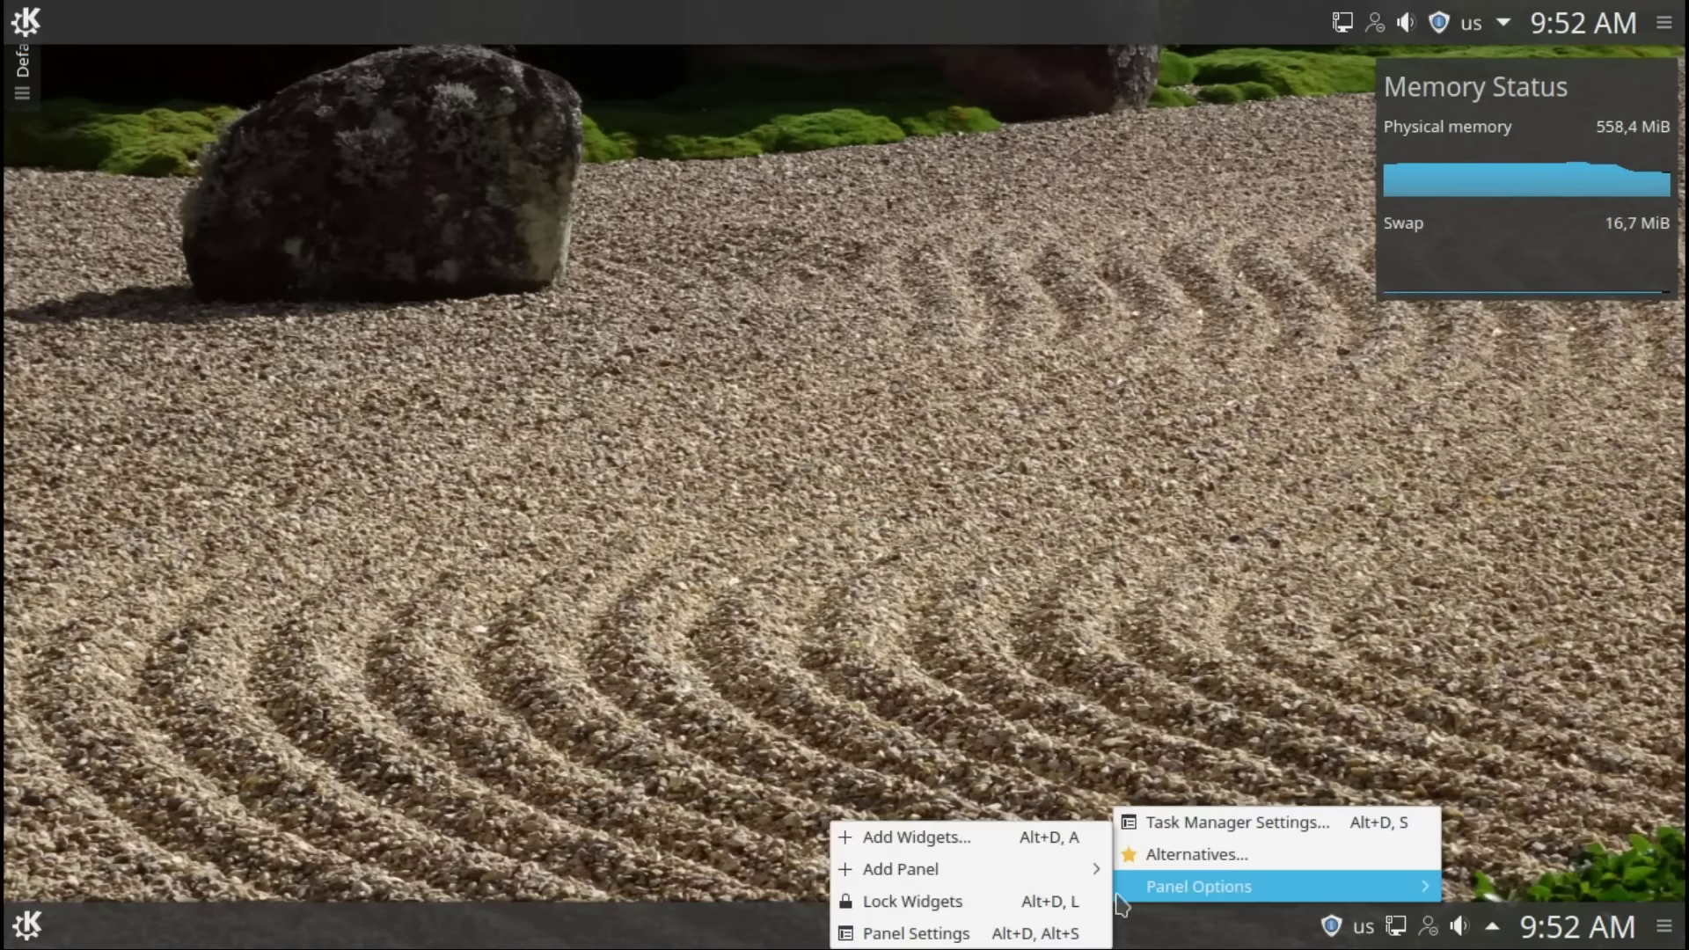
pyautogui.moveTo(1021, 871)
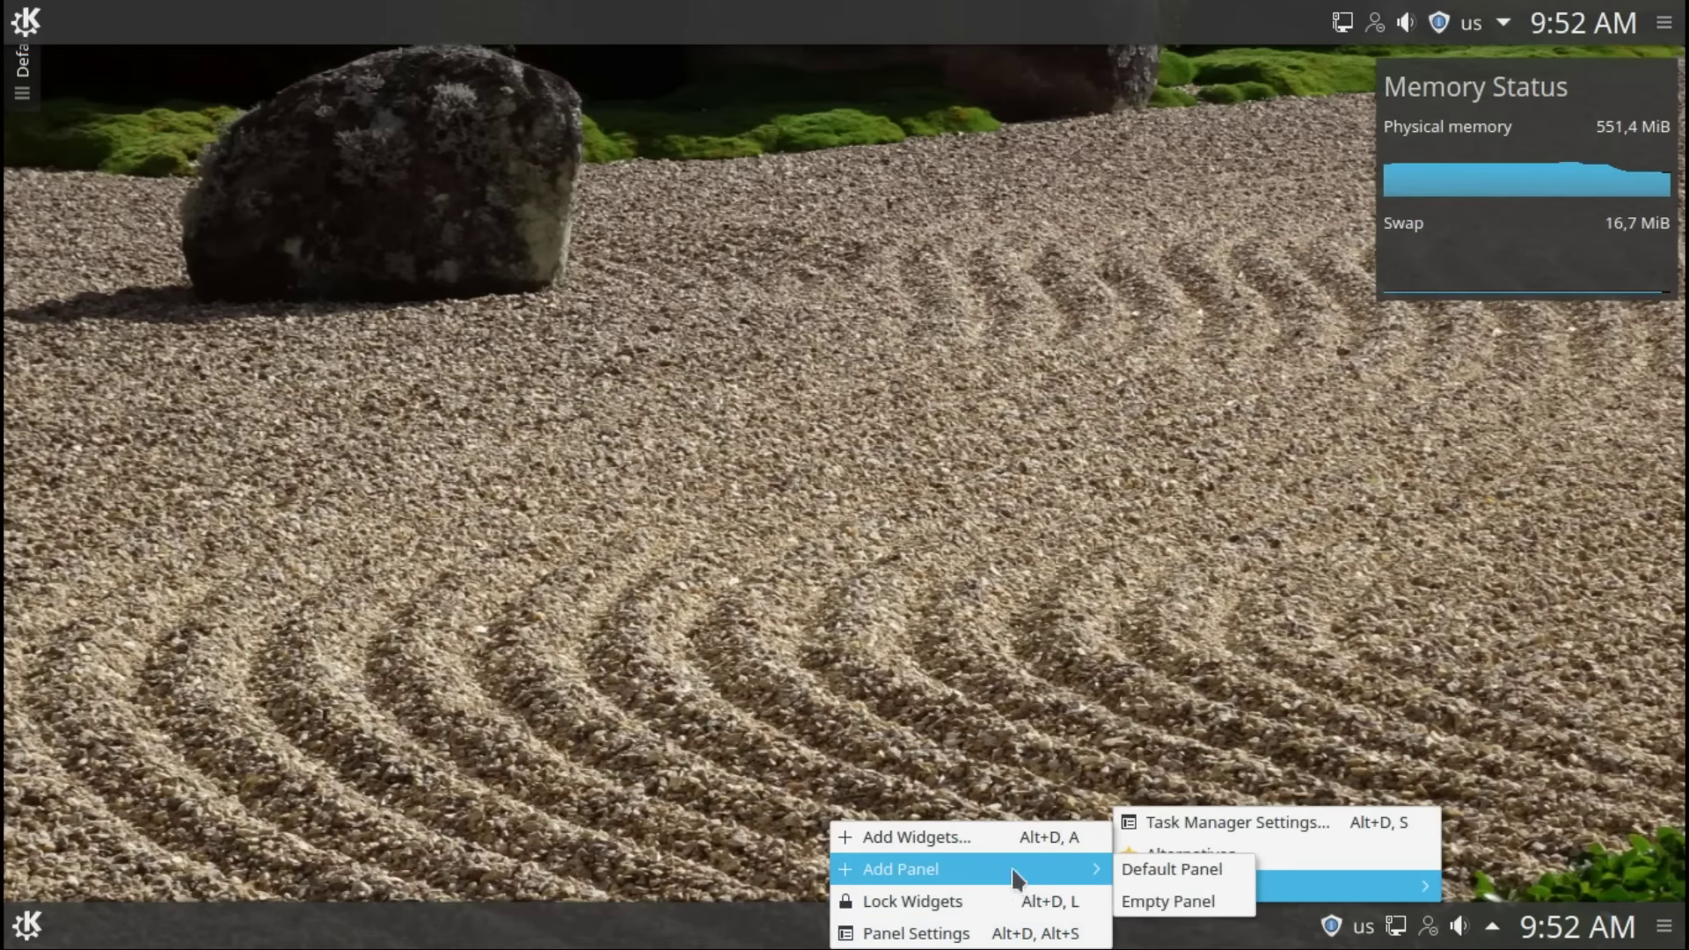
pyautogui.click(992, 766)
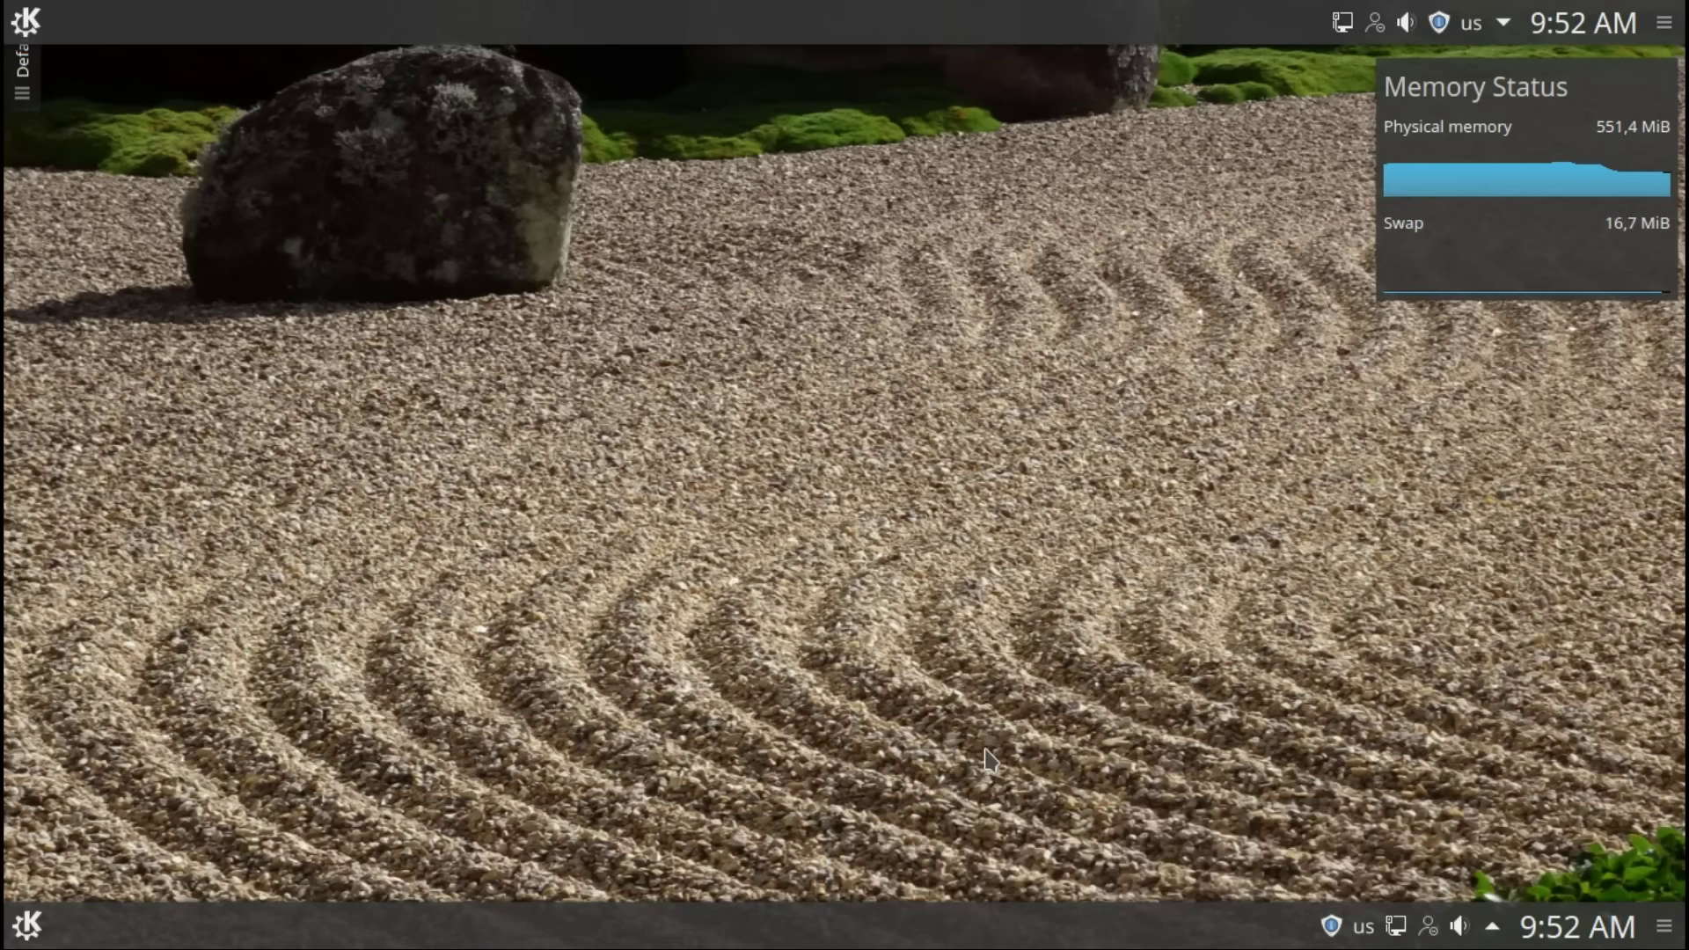
pyautogui.rightClick(929, 922)
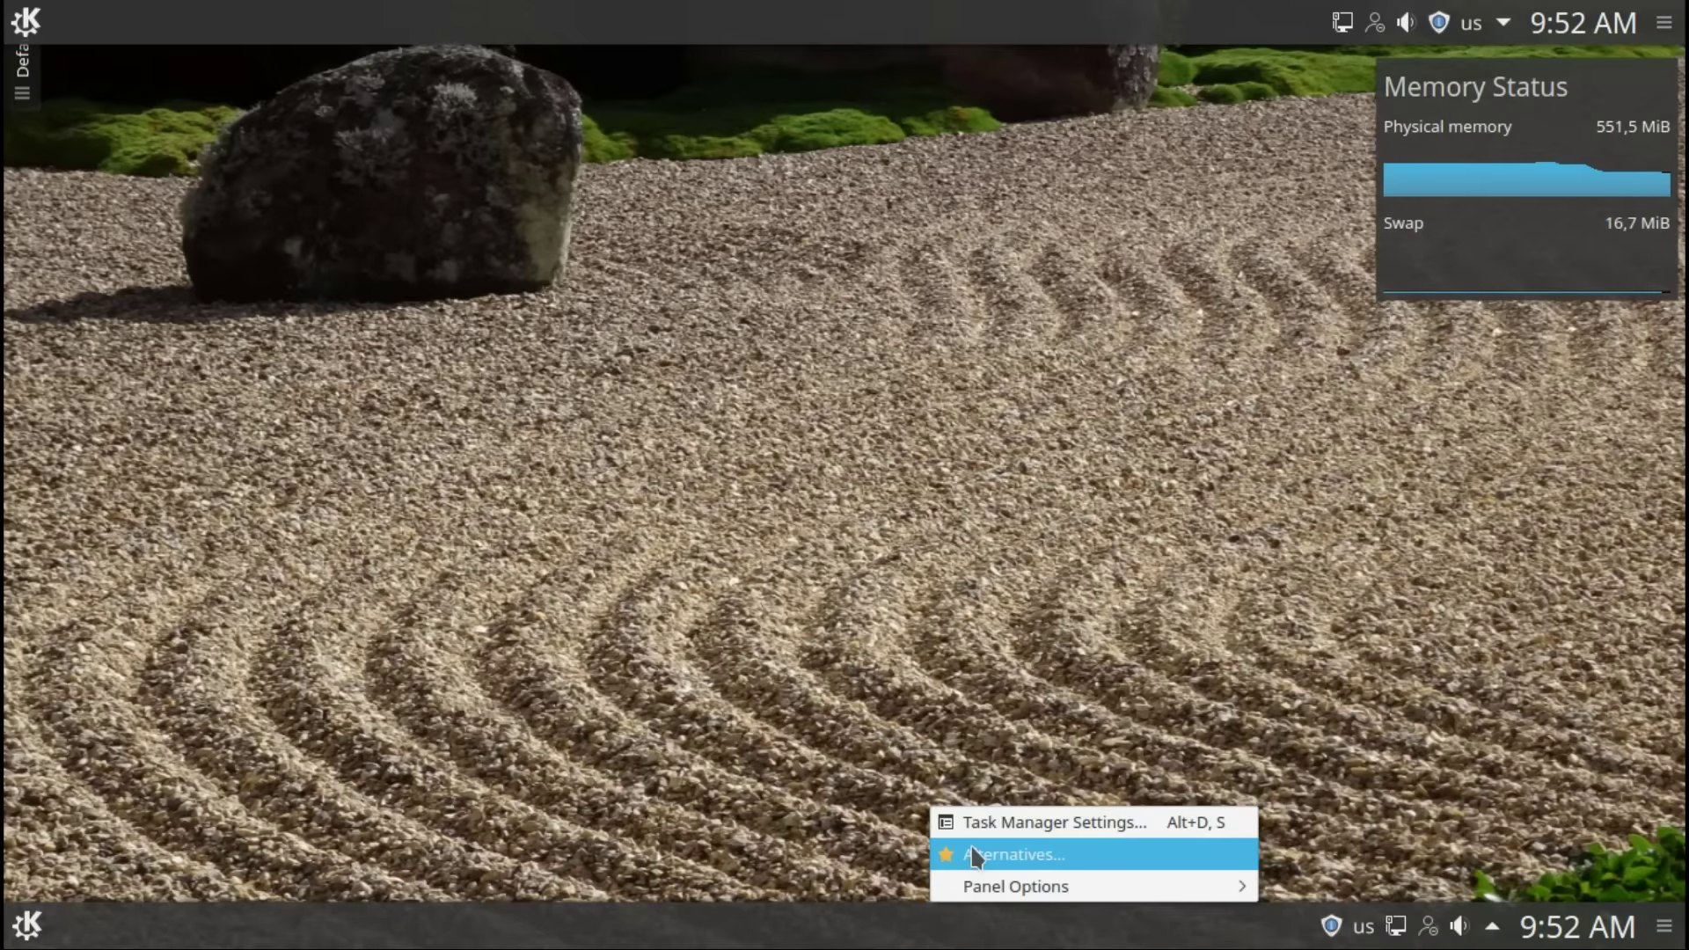
pyautogui.click(730, 335)
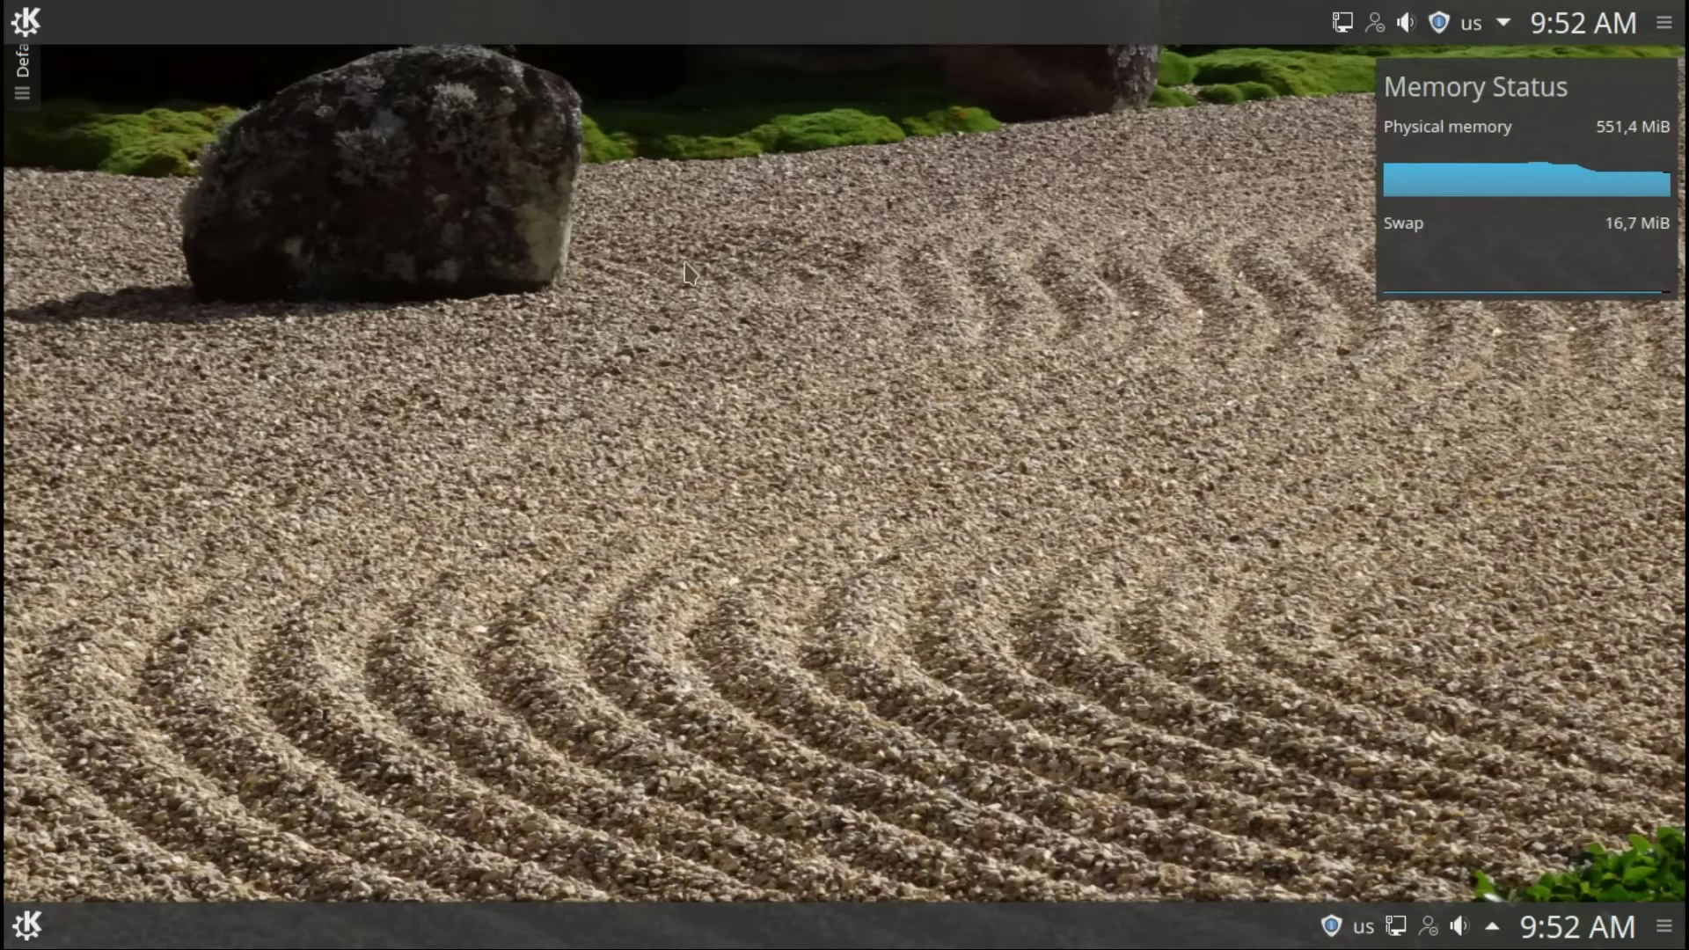
# Step: Swap the top panel's task manager for the Icons-only Task Manager alternative
pyautogui.rightClick(637, 35)
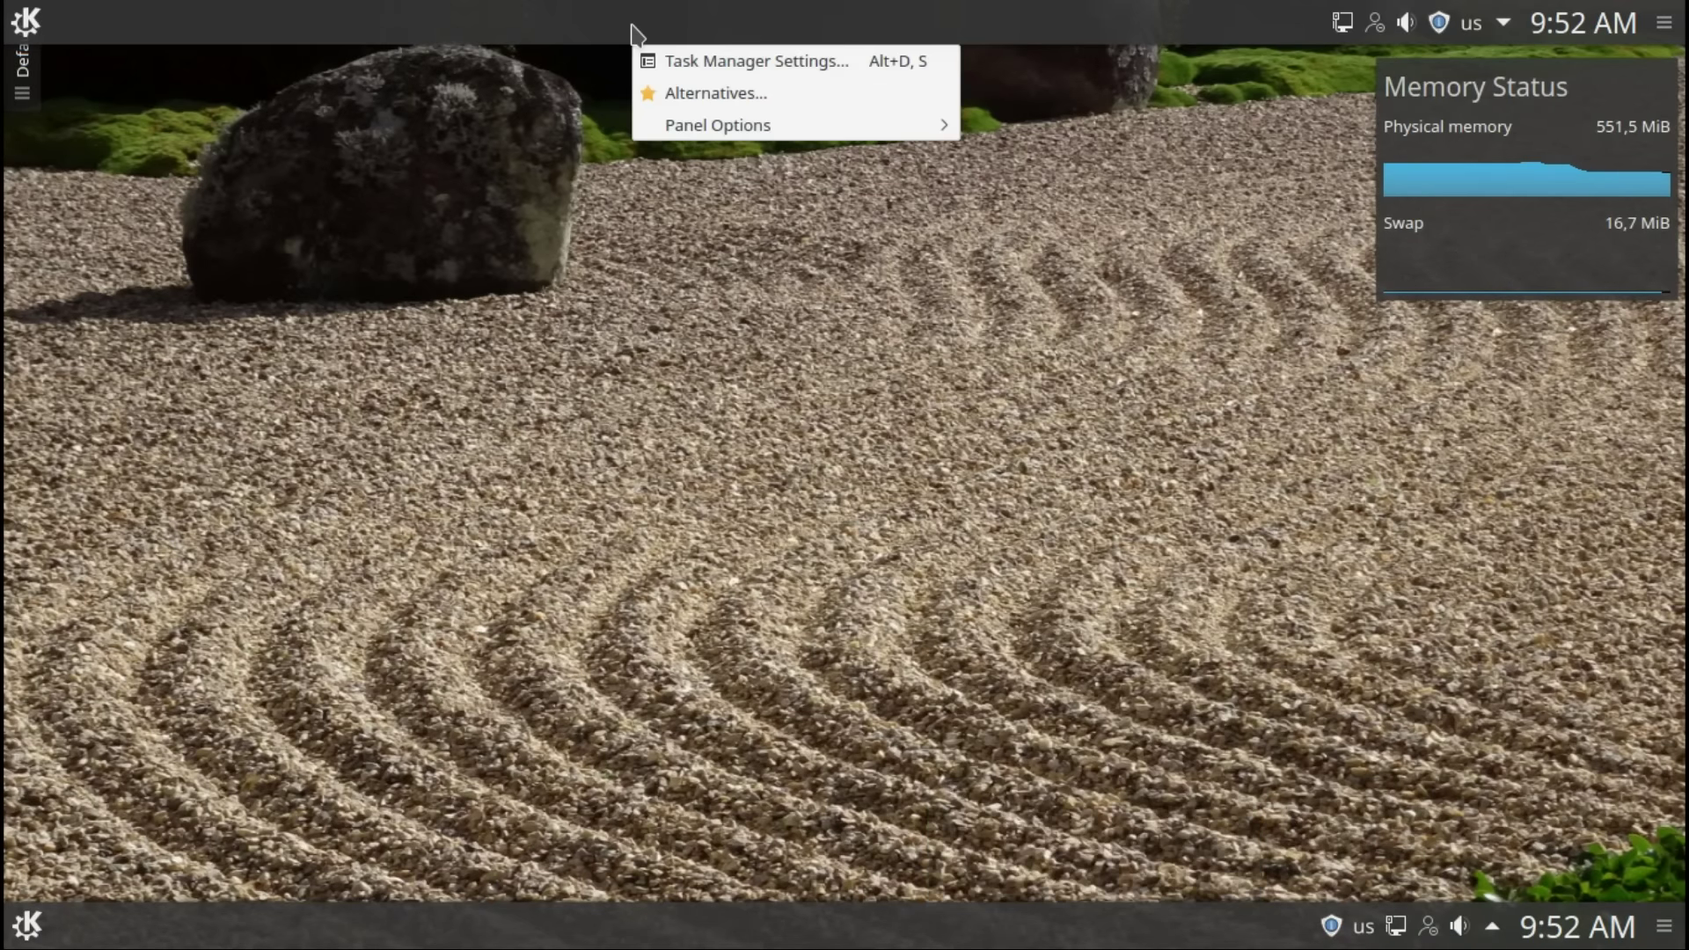
pyautogui.click(689, 91)
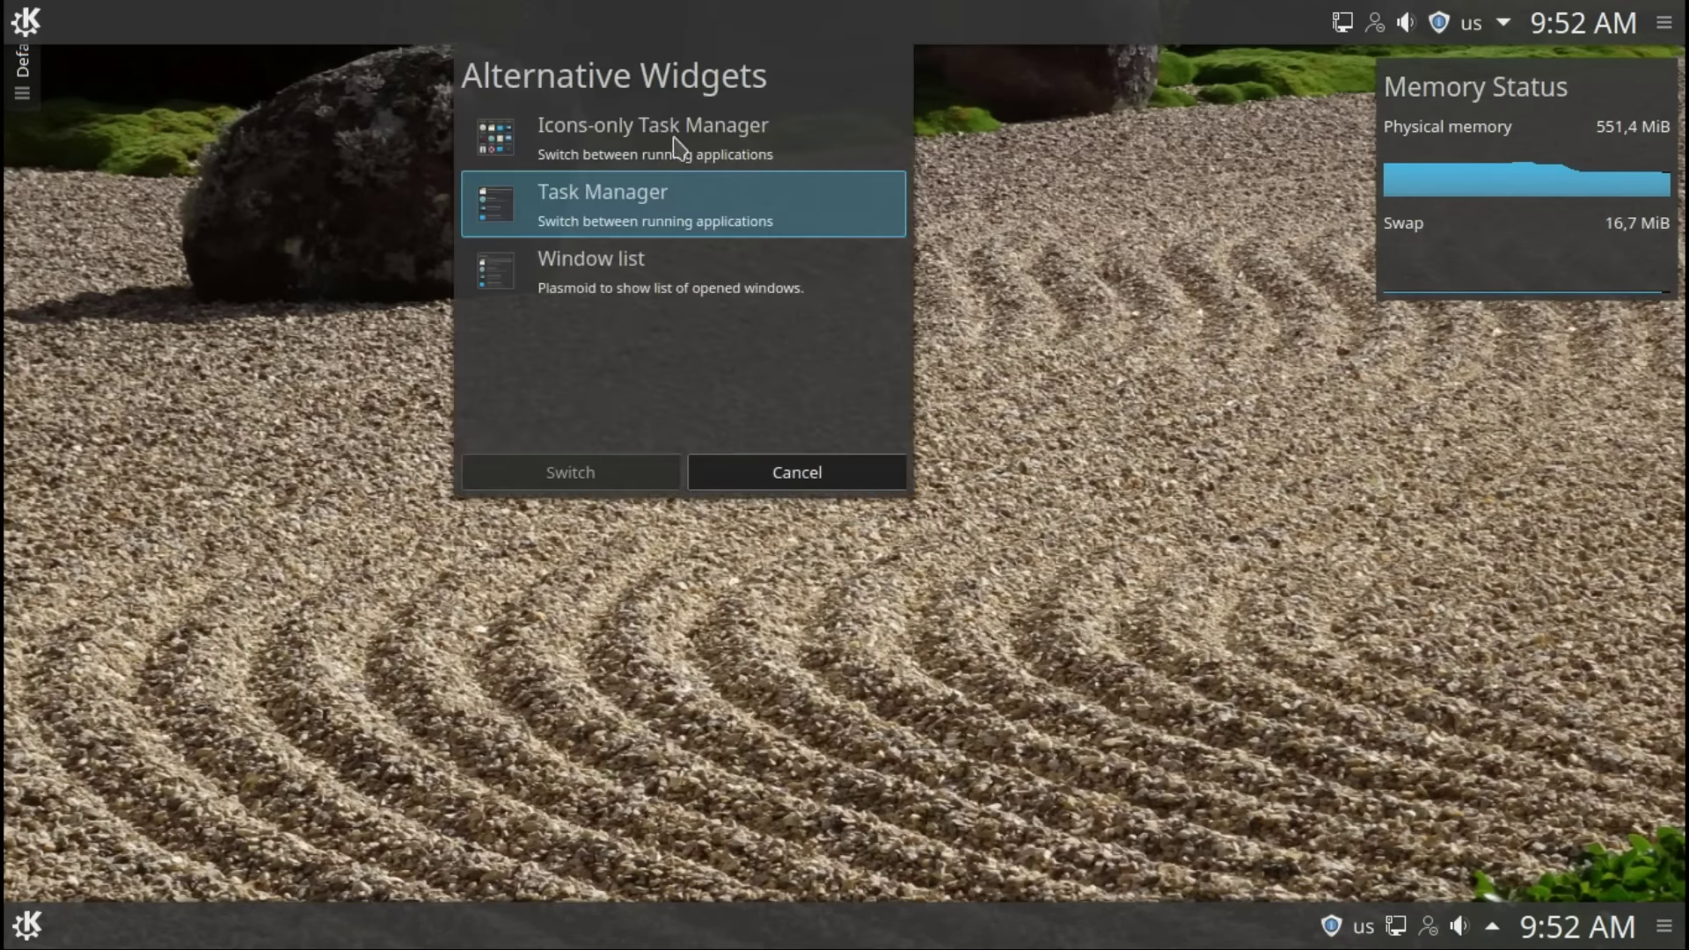
pyautogui.click(673, 143)
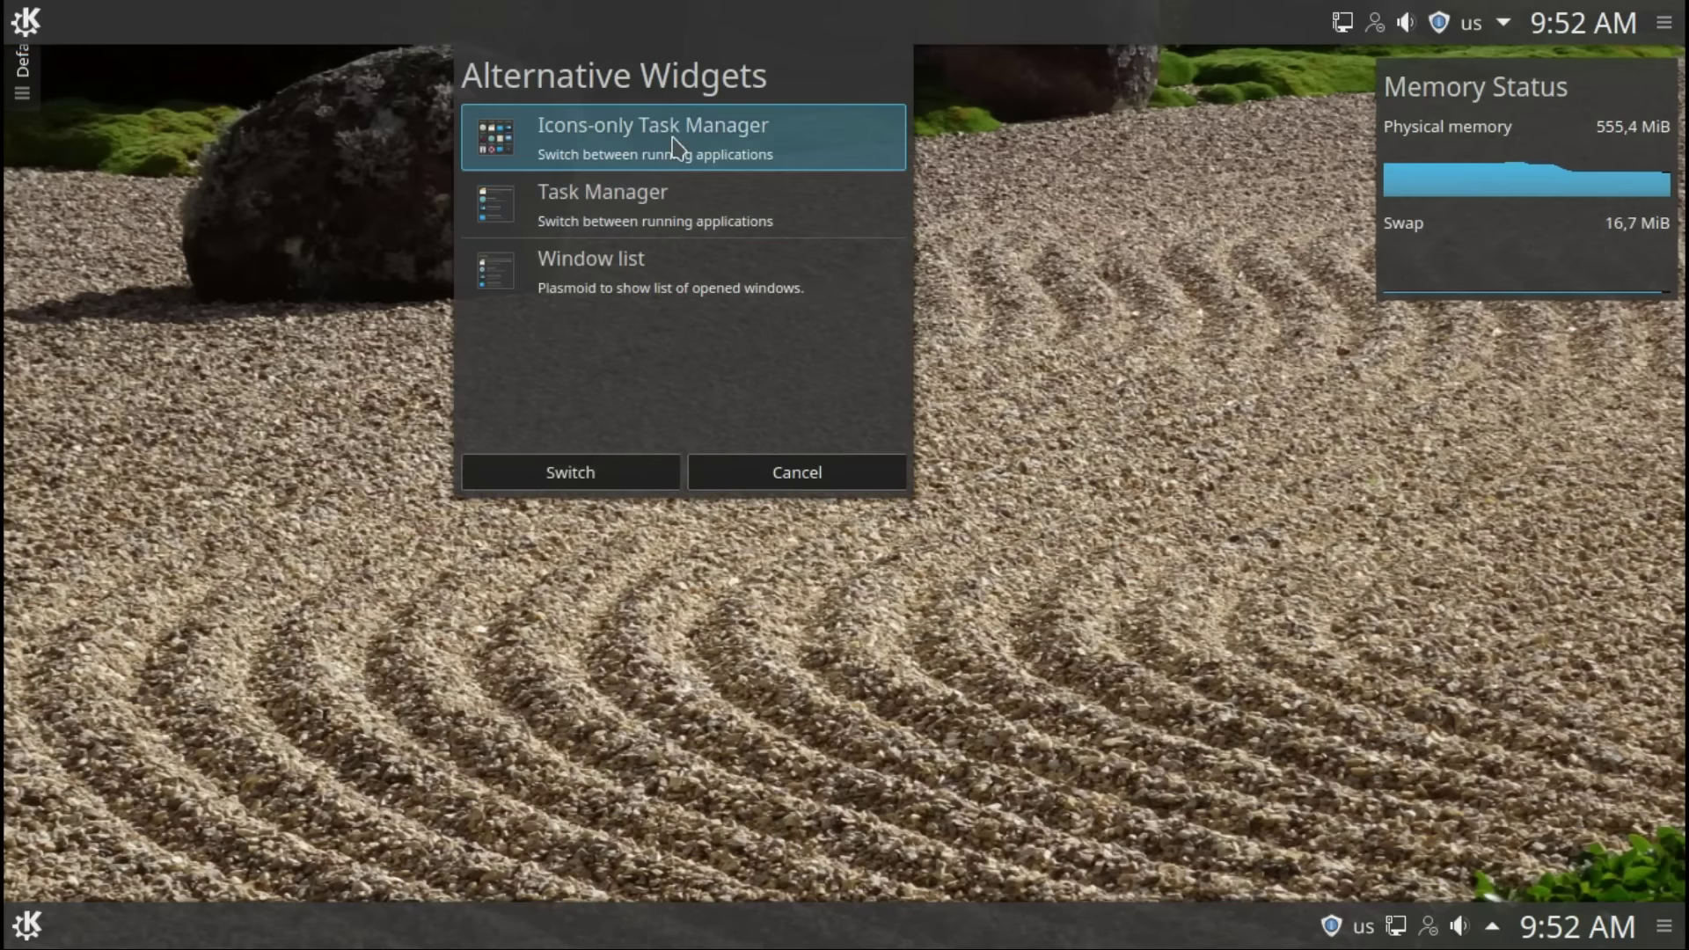
pyautogui.click(607, 485)
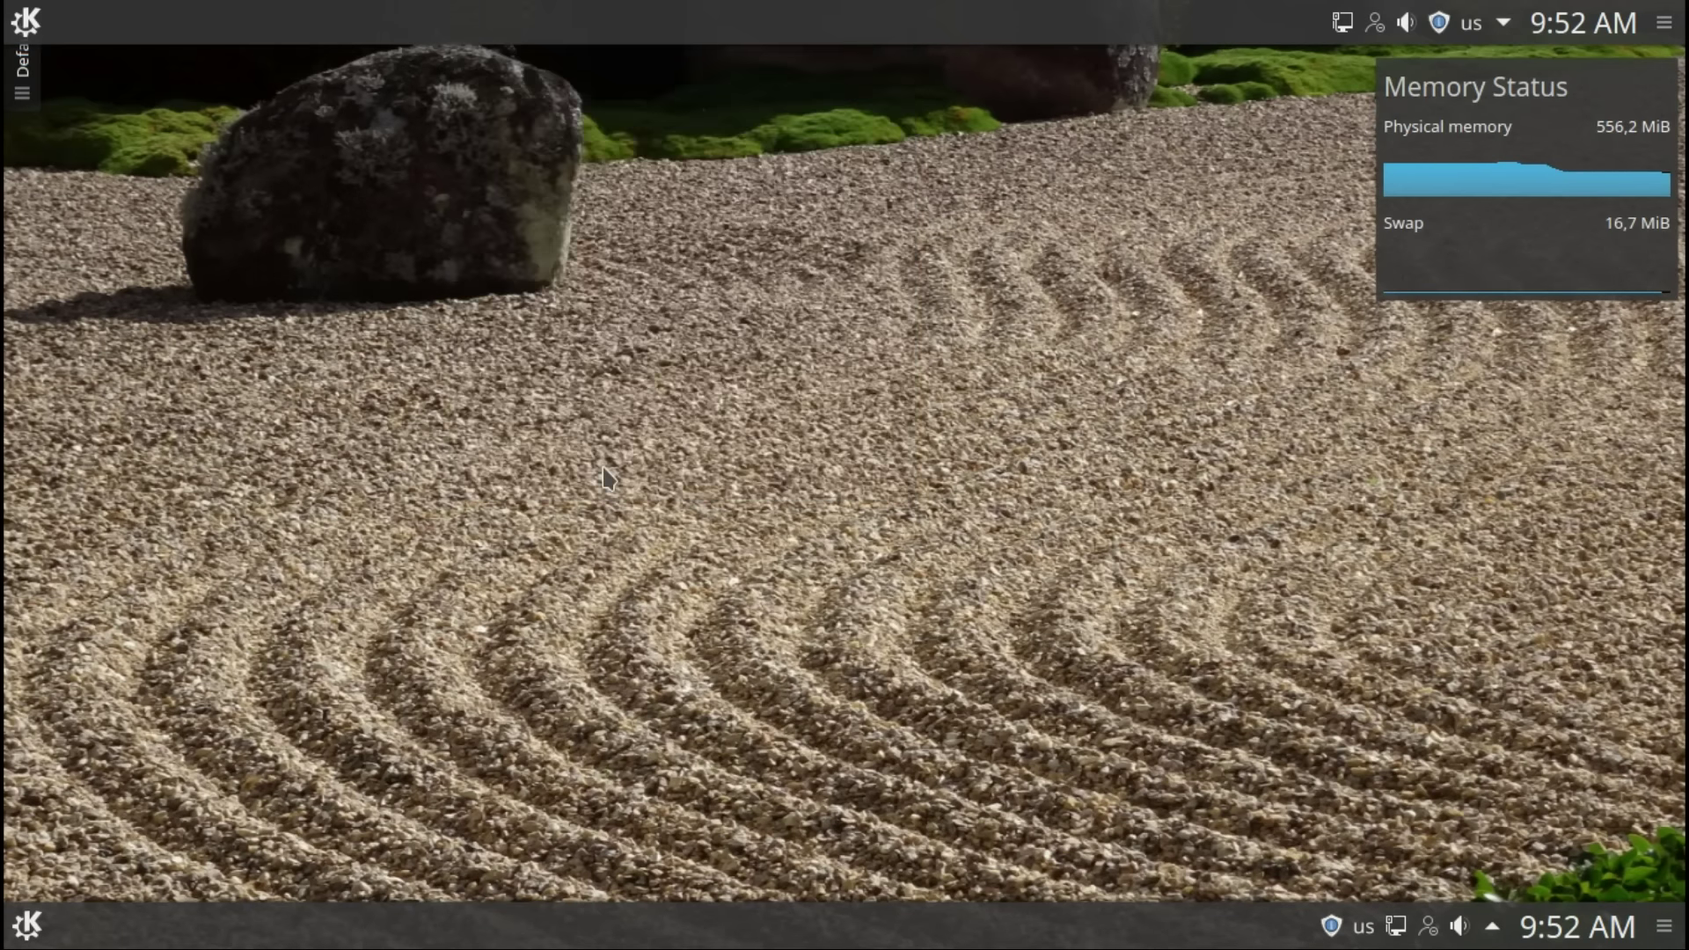
pyautogui.click(29, 21)
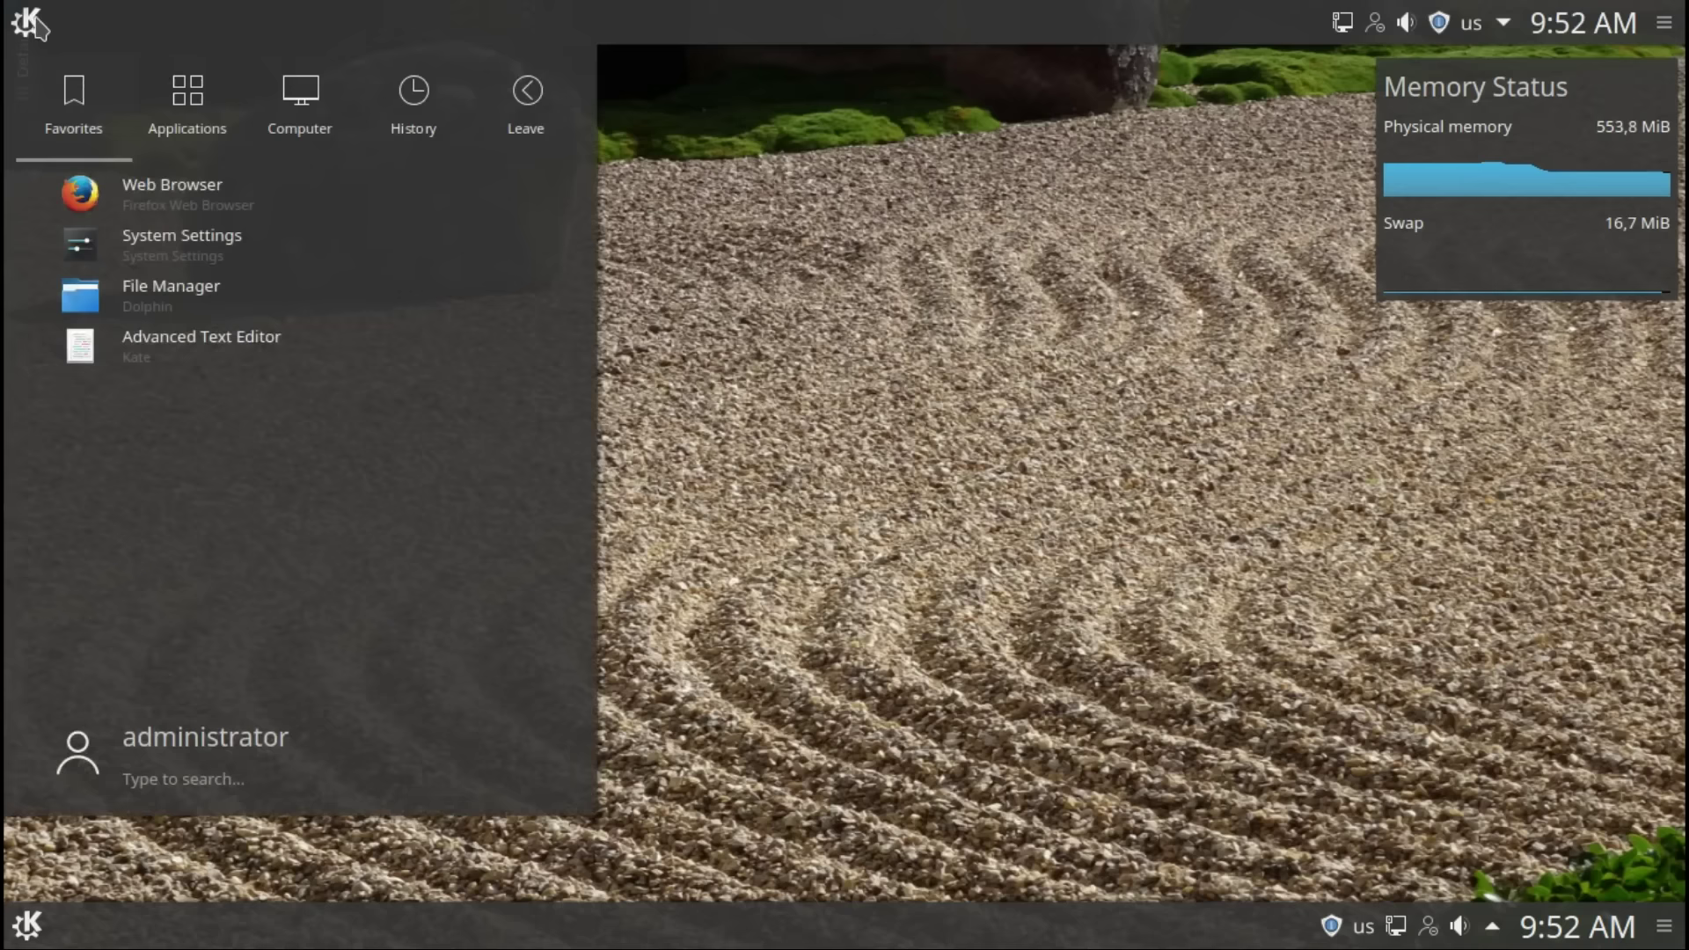
pyautogui.click(30, 21)
# Step: Switch the top panel back to the standard Task Manager widget
pyautogui.rightClick(535, 24)
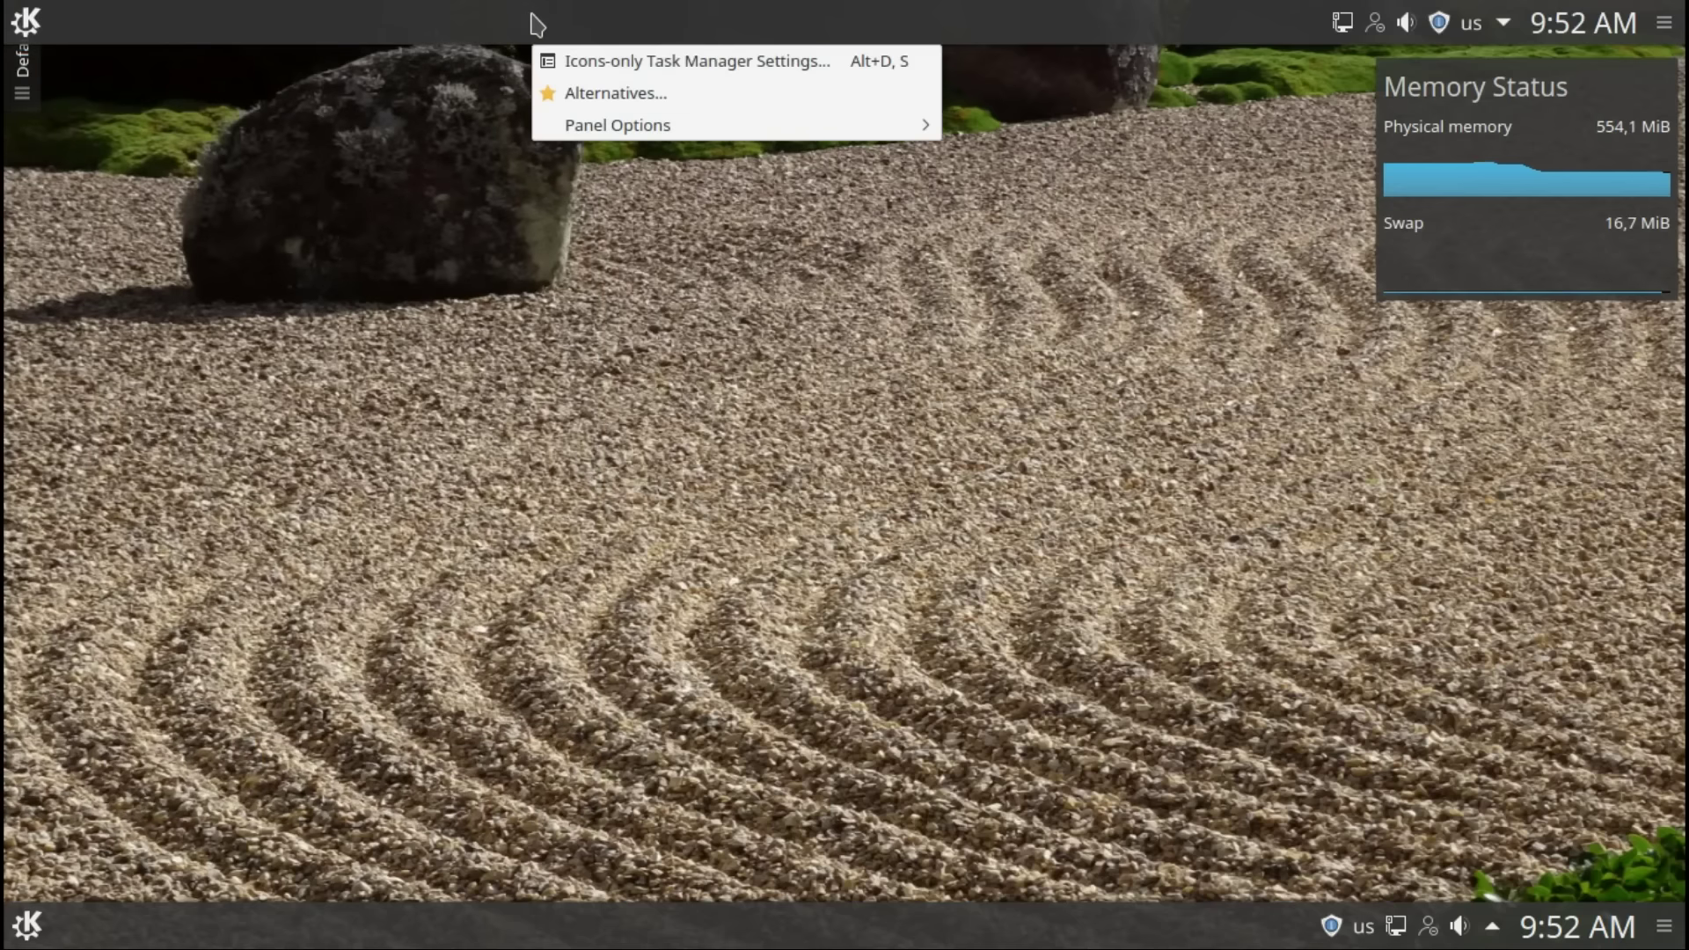
pyautogui.click(604, 93)
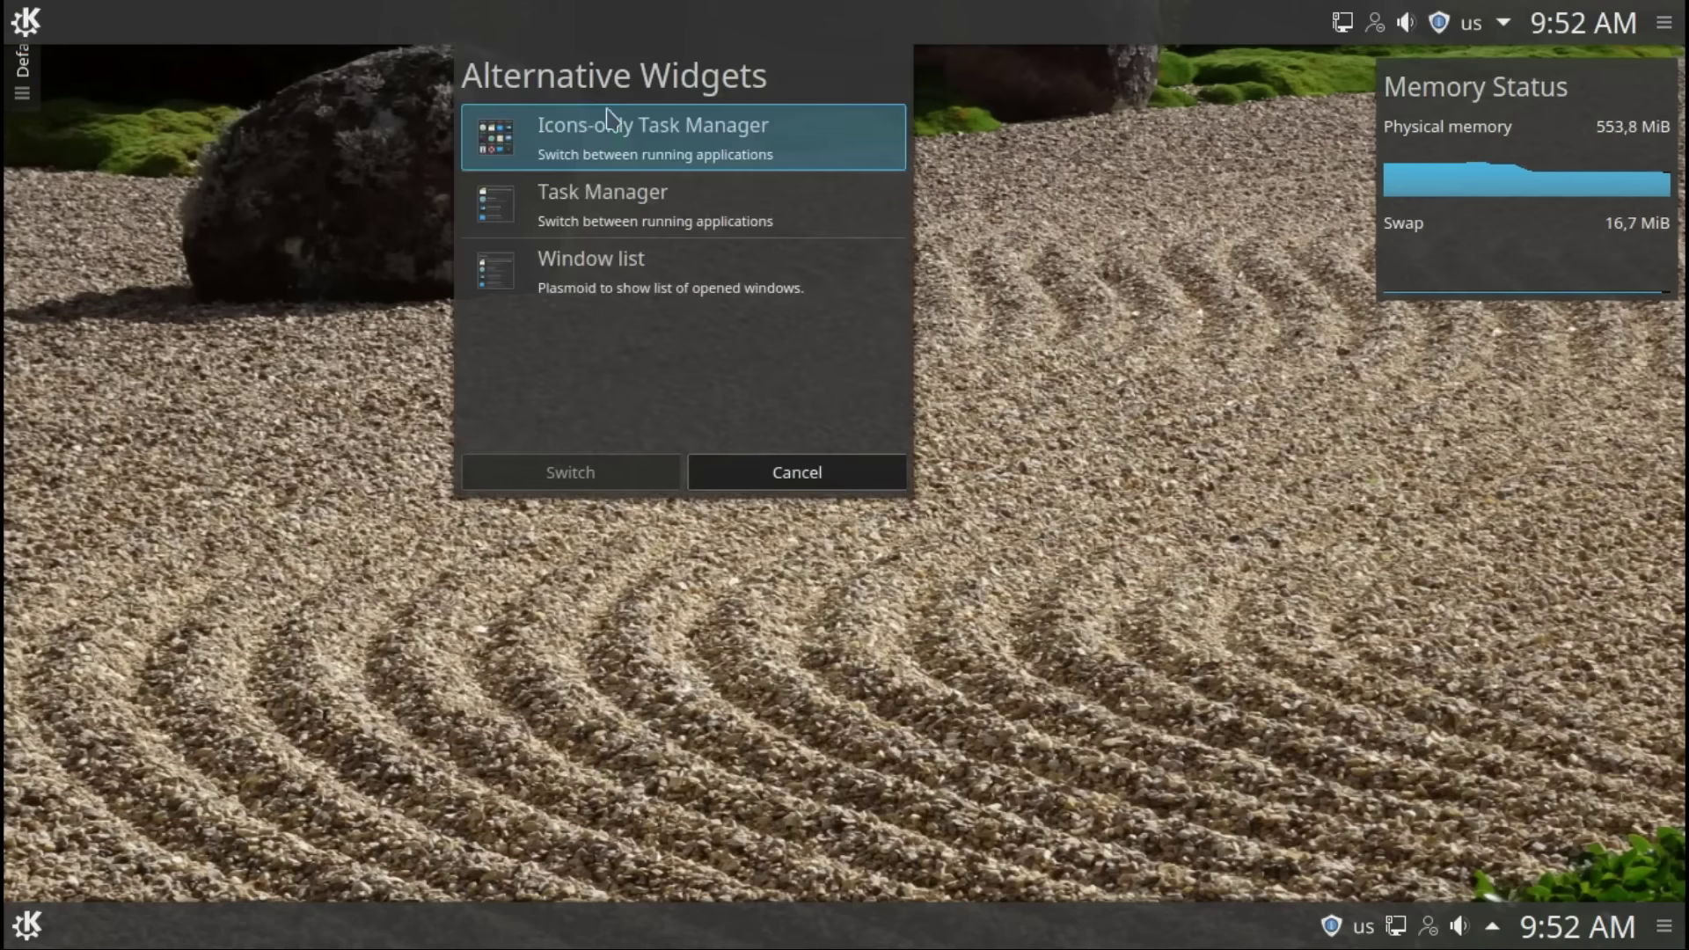
pyautogui.click(572, 211)
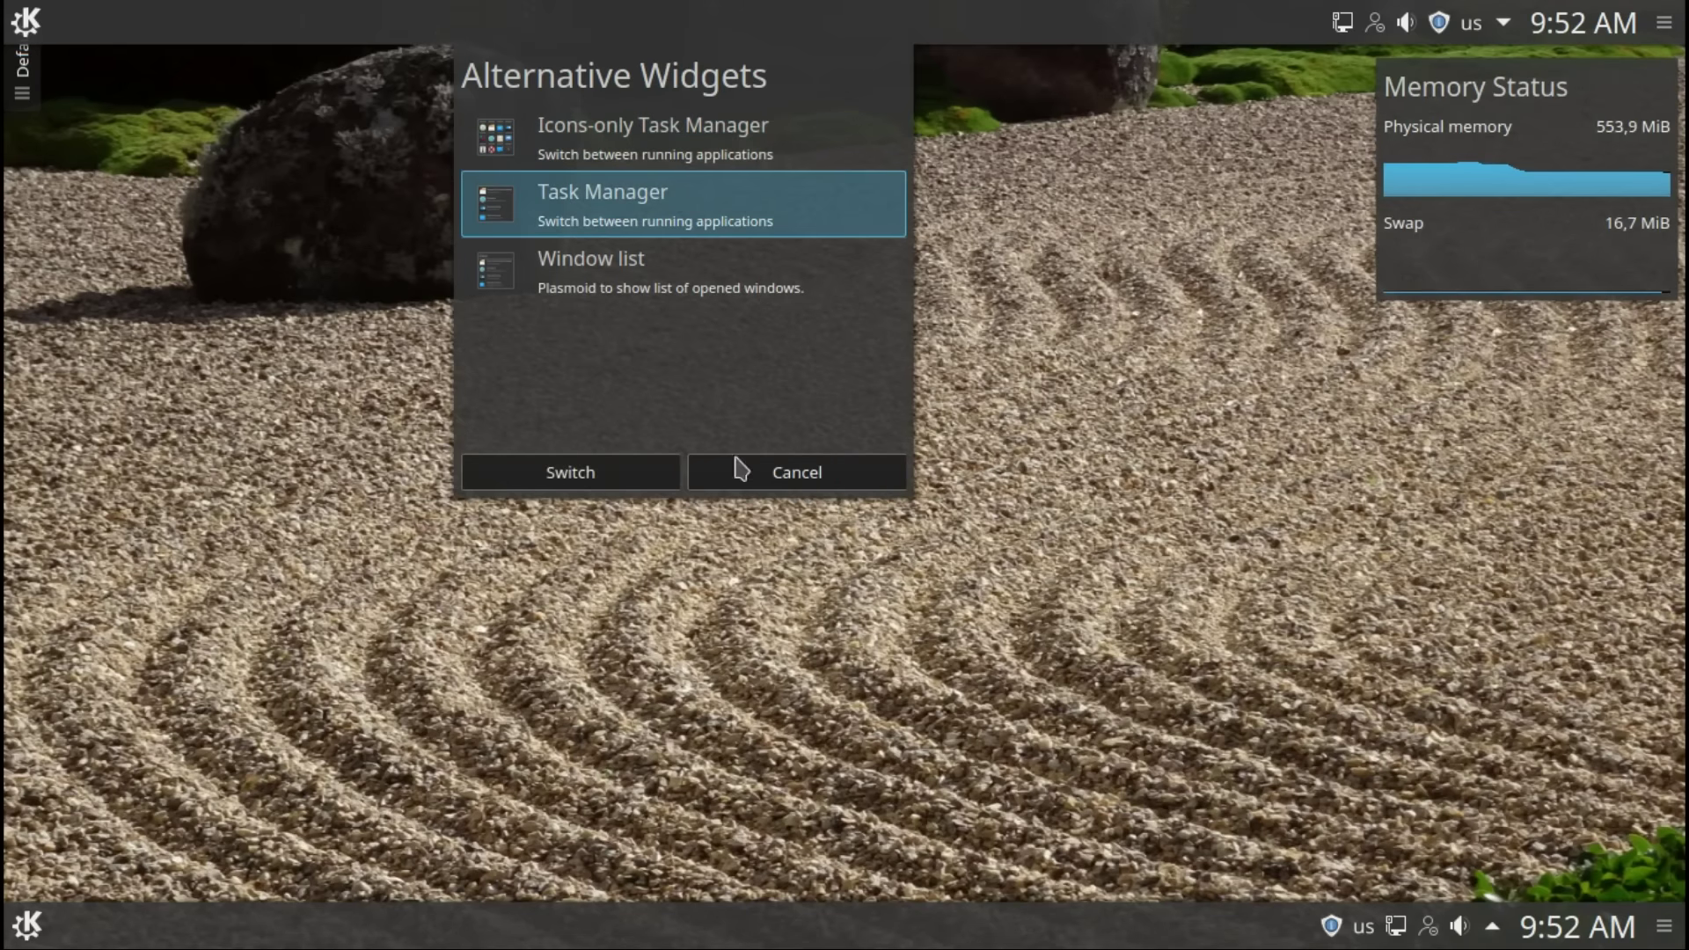
pyautogui.click(630, 481)
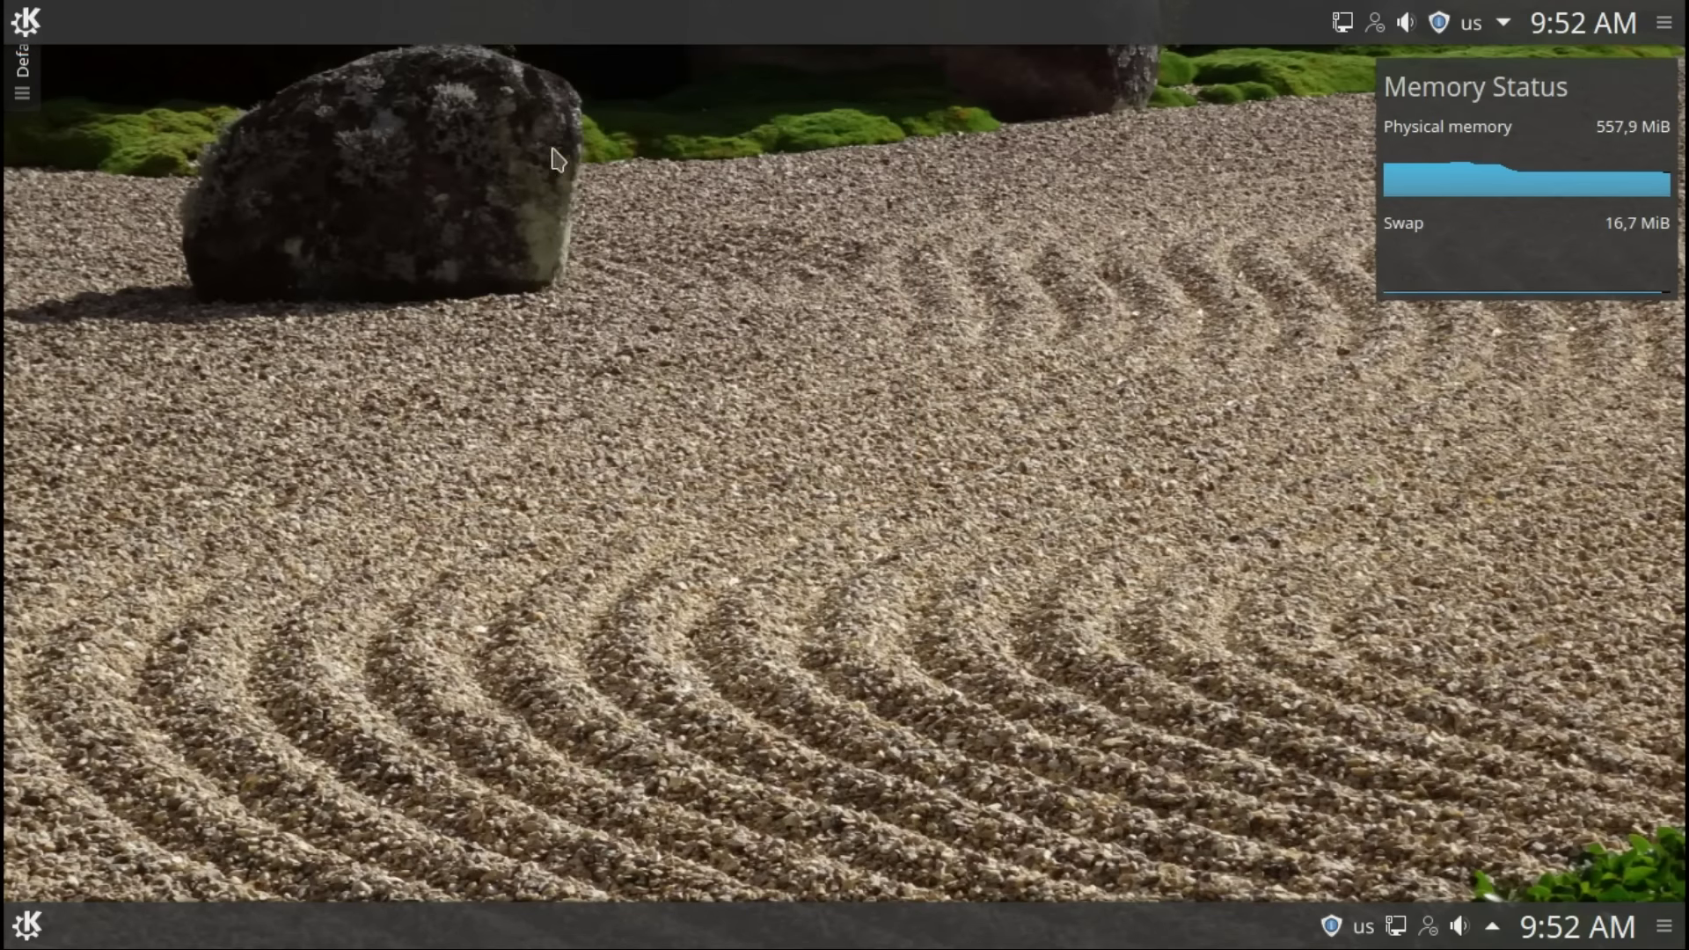
pyautogui.click(26, 20)
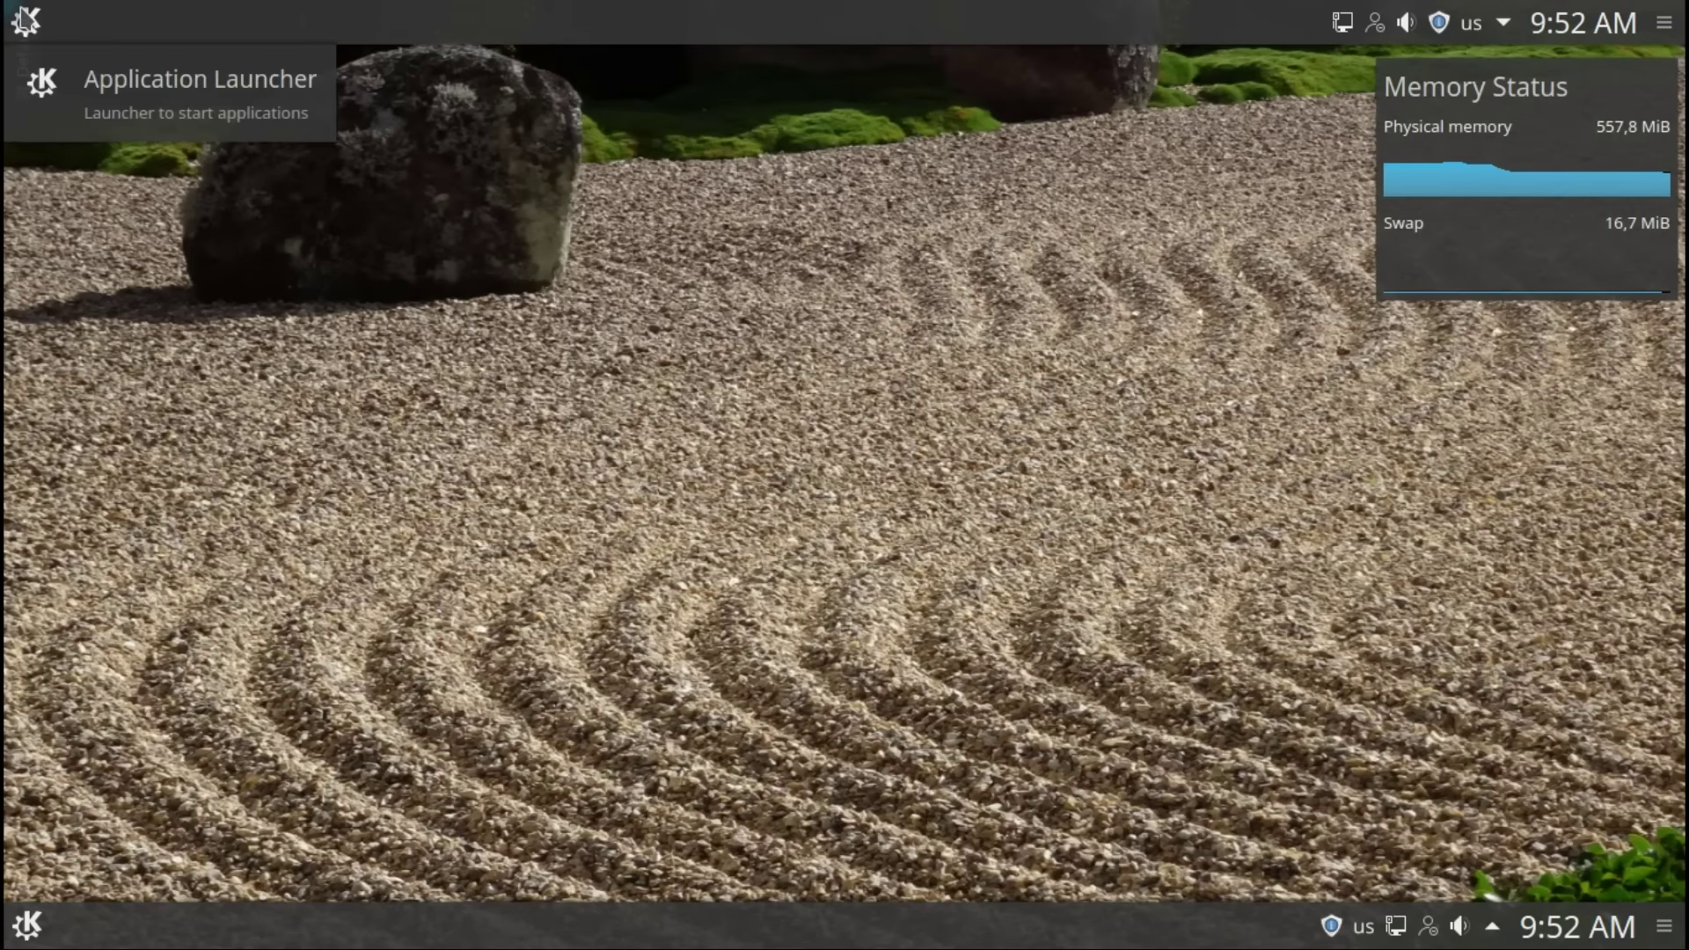
pyautogui.click(26, 19)
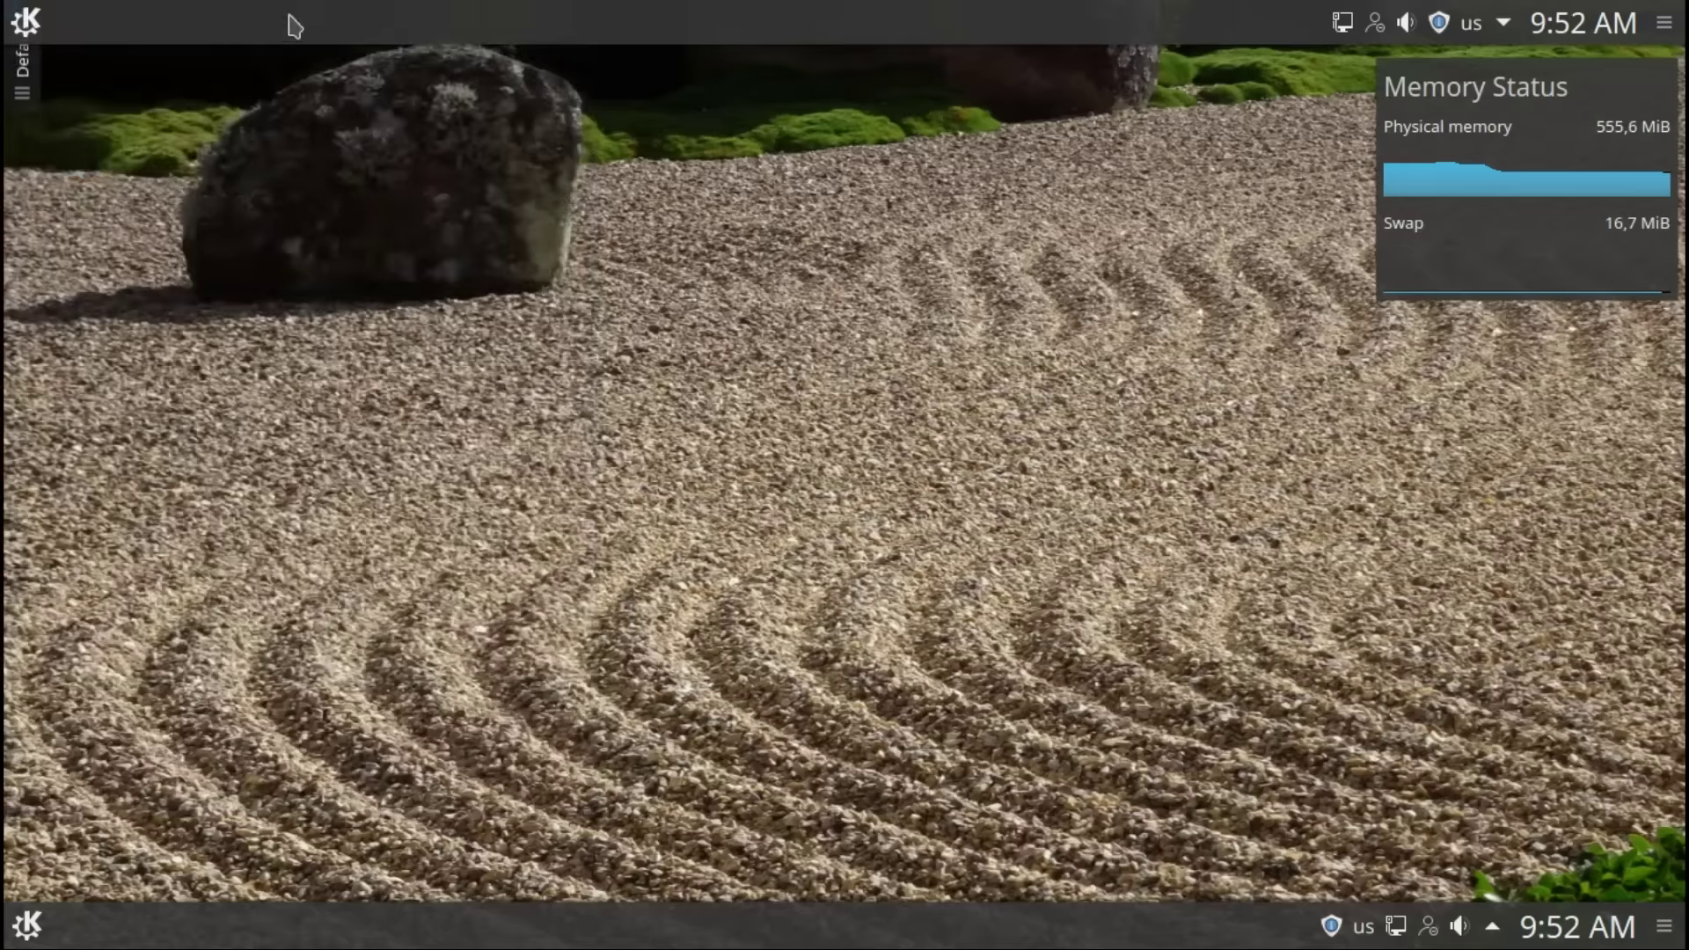
# Step: Replace the top panel's task manager with the Window list widget
pyautogui.rightClick(364, 41)
pyautogui.click(384, 93)
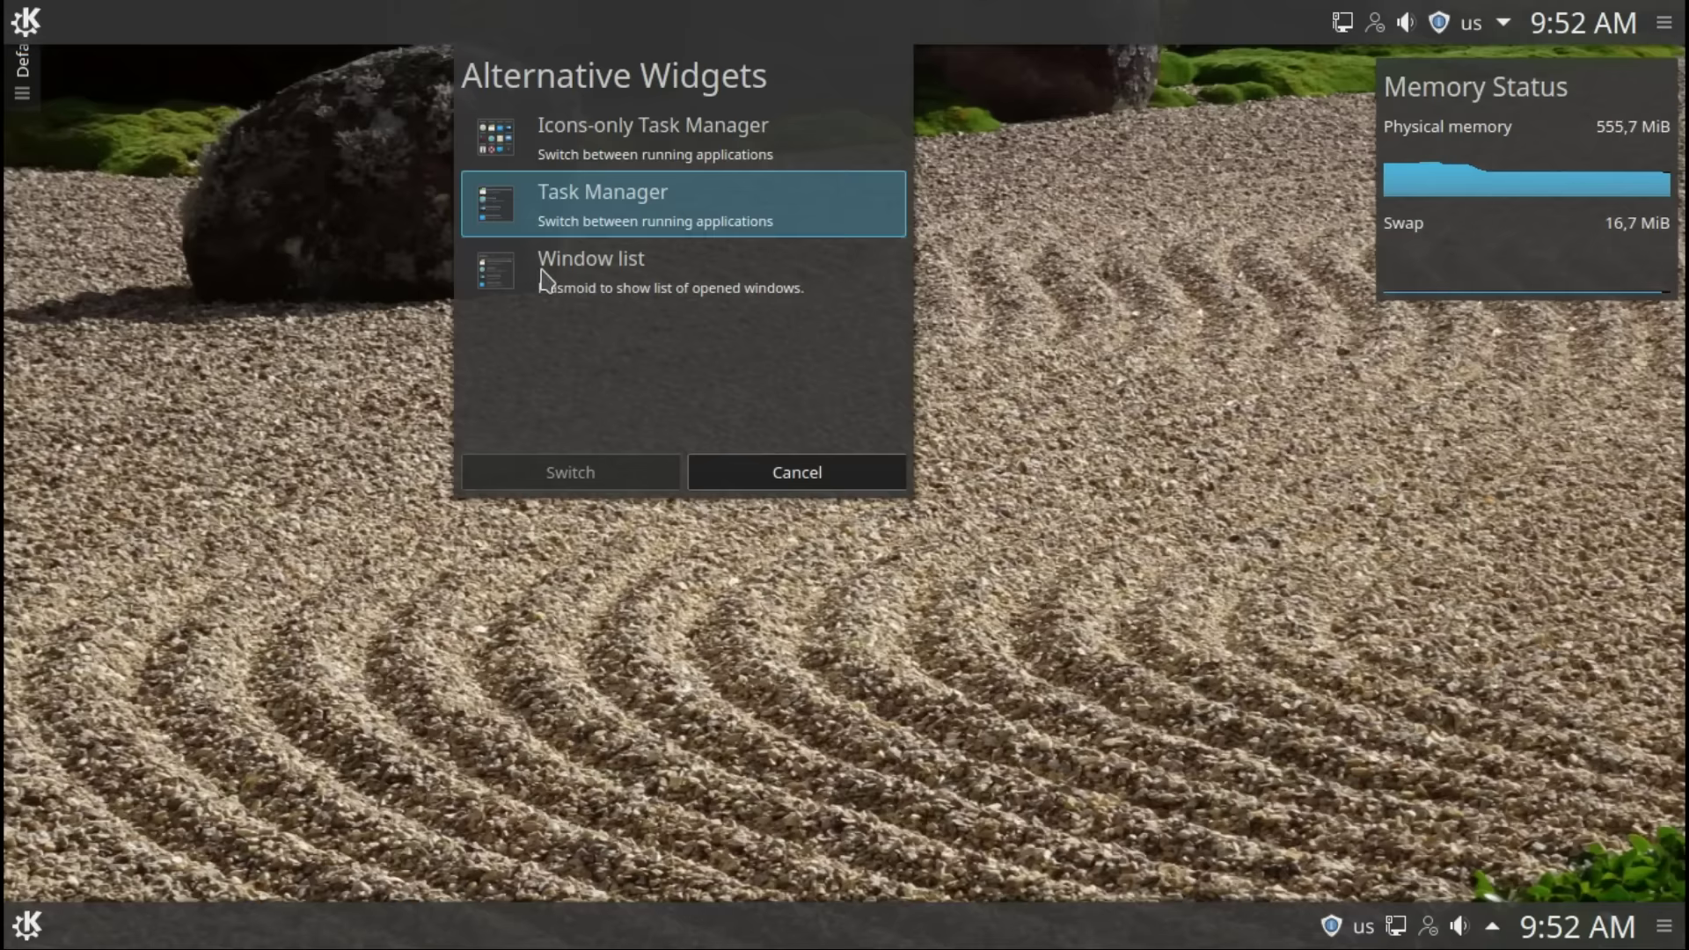
pyautogui.click(545, 280)
pyautogui.click(618, 478)
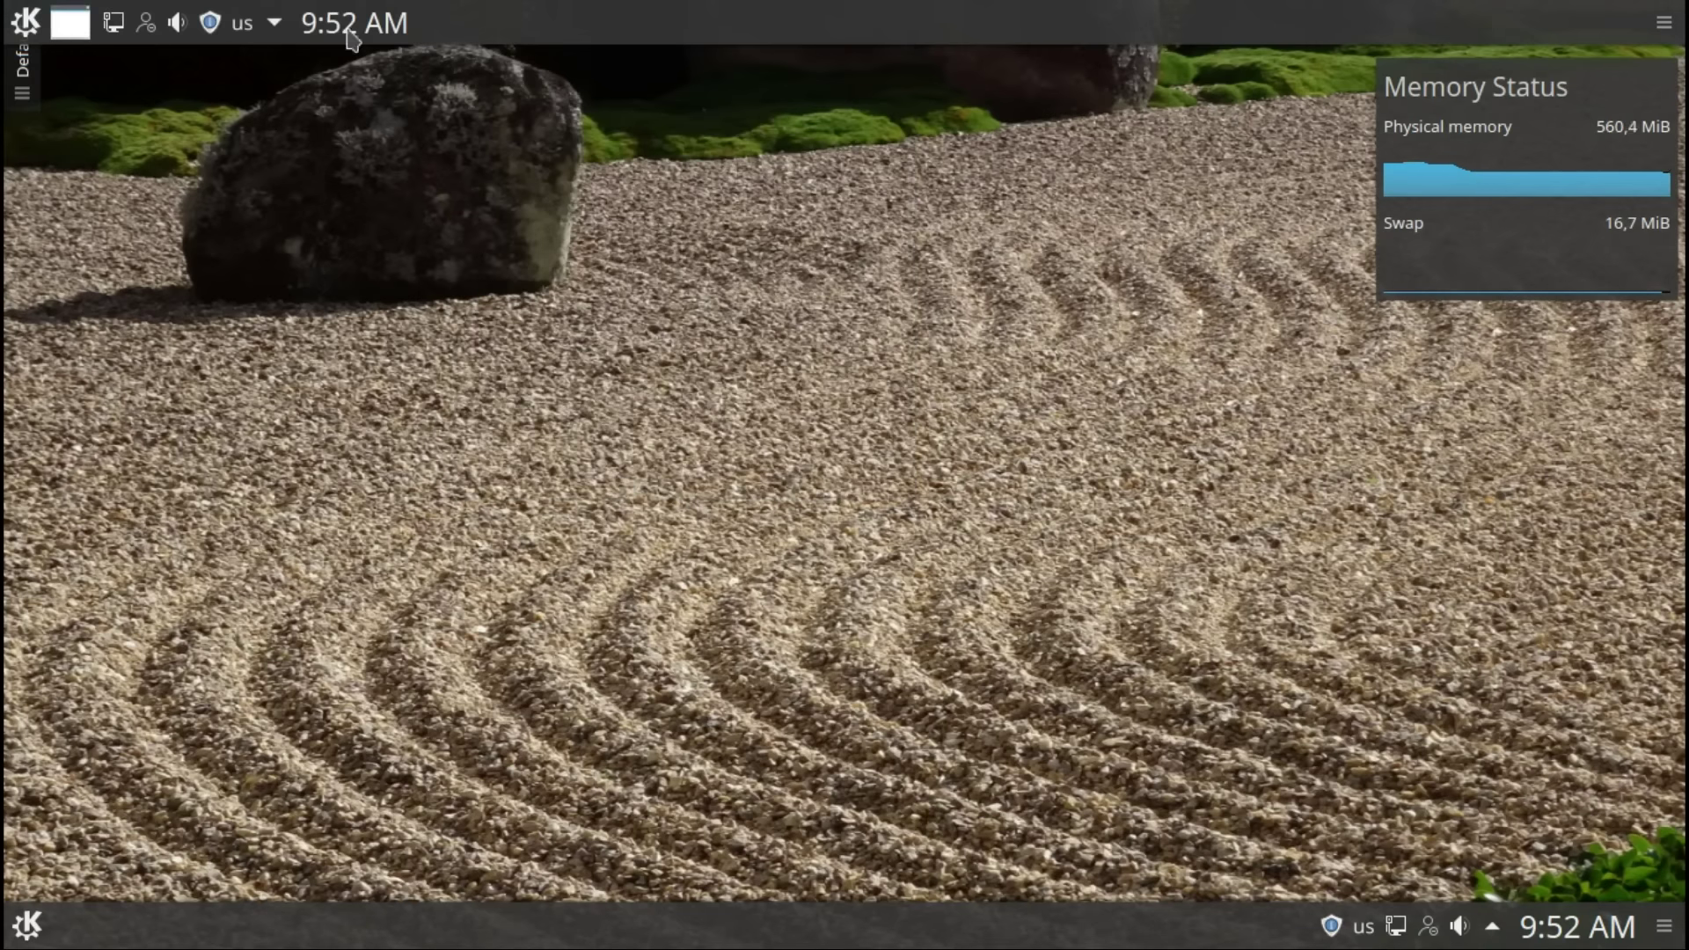
# Step: Browse the Kickoff launcher's Applications and Leave tabs
pyautogui.click(26, 23)
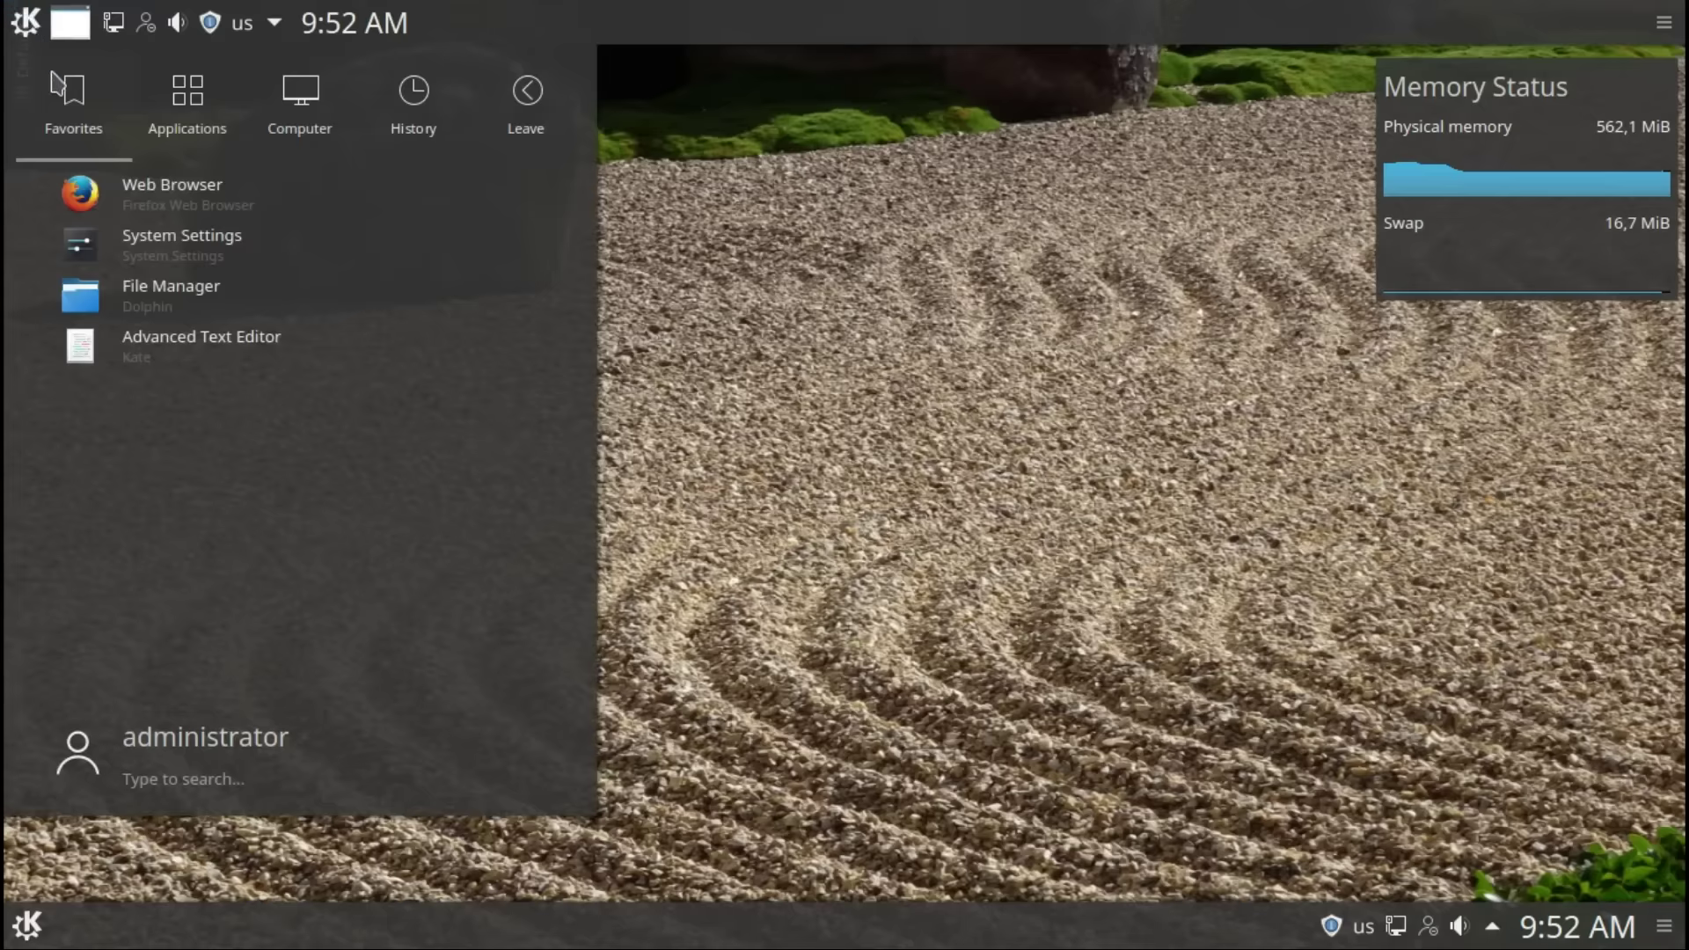
pyautogui.click(222, 105)
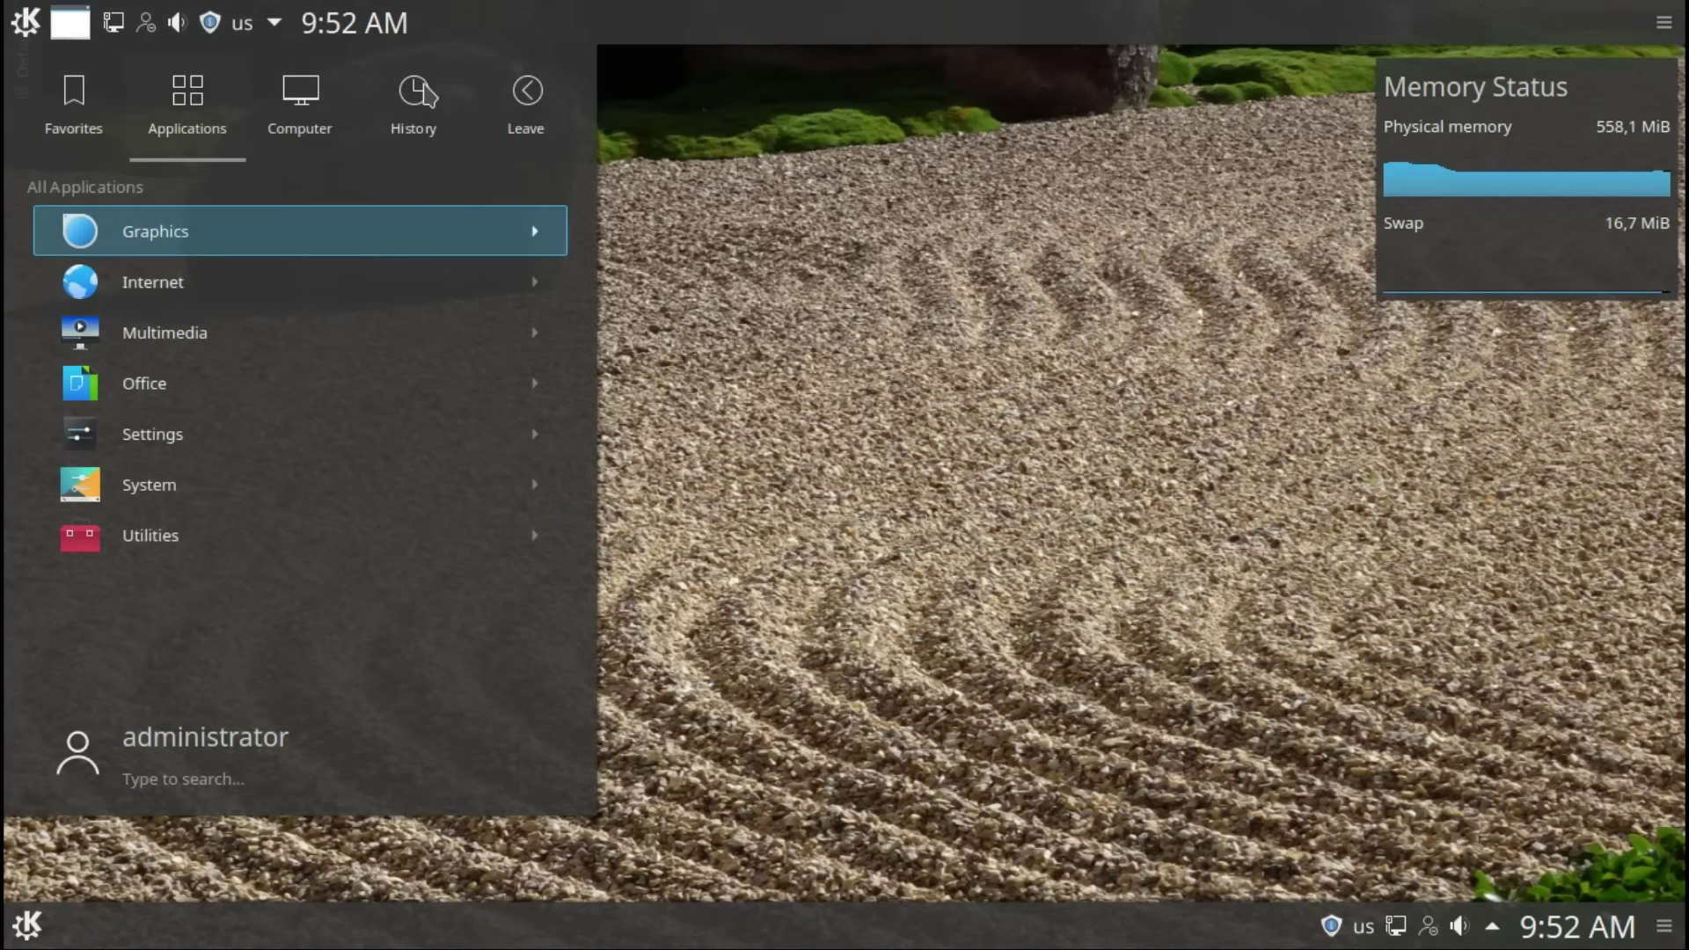
pyautogui.click(537, 100)
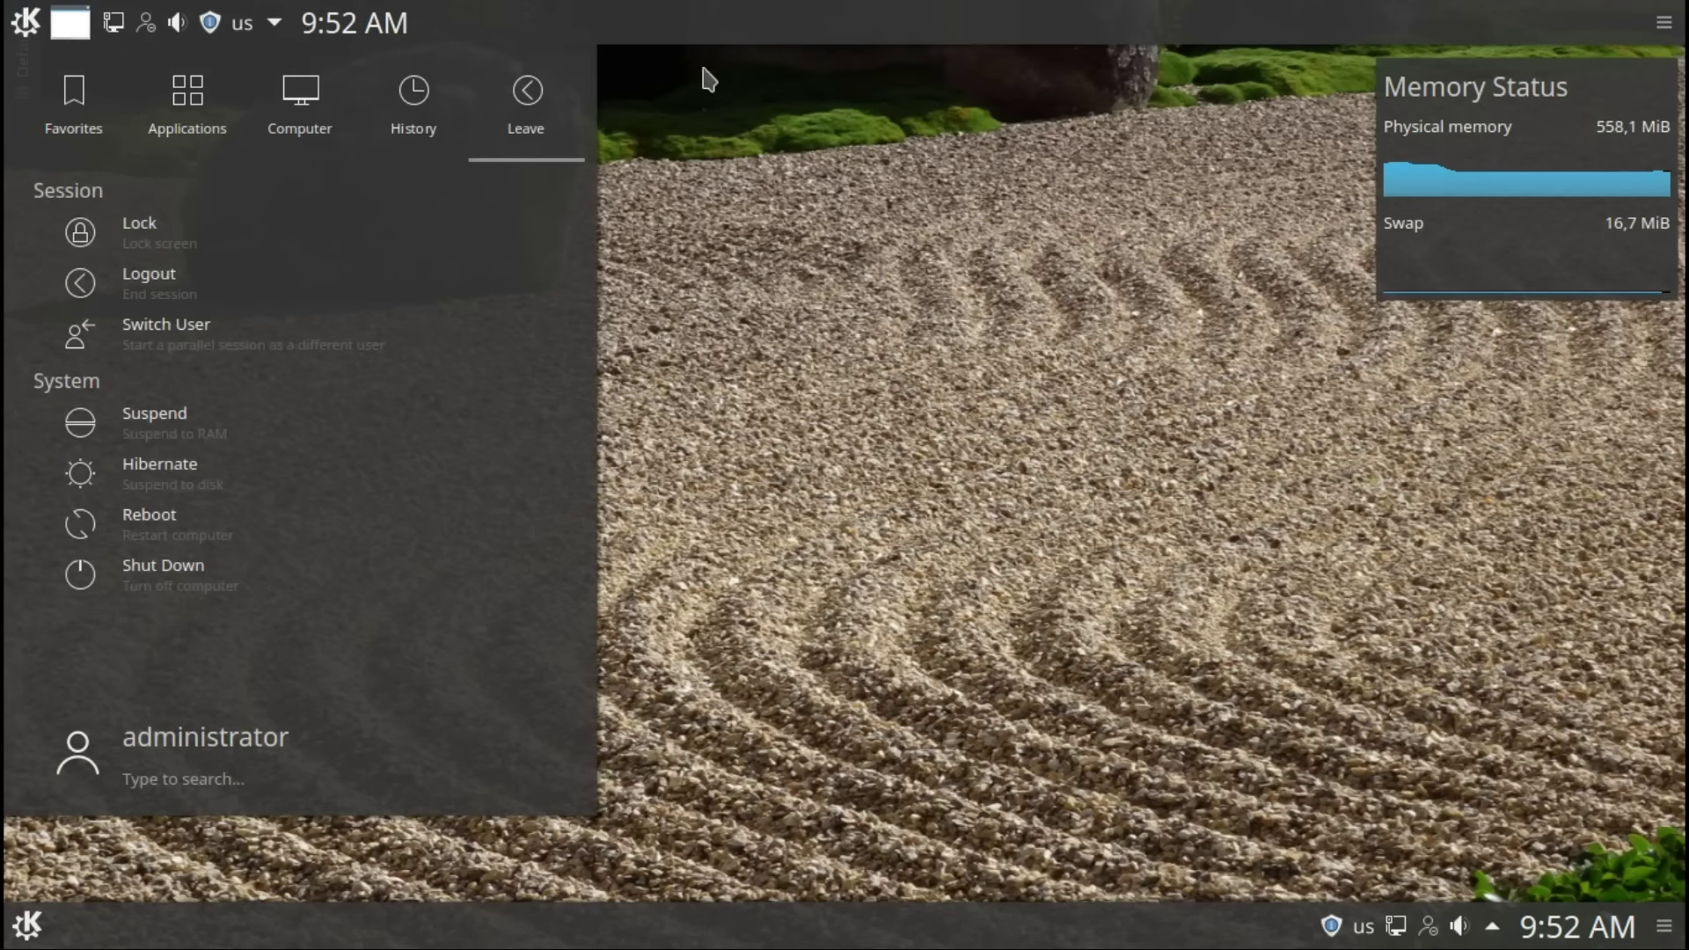
# Step: Remove the top panel through Panel Settings > More Settings > Remove Panel
pyautogui.rightClick(789, 21)
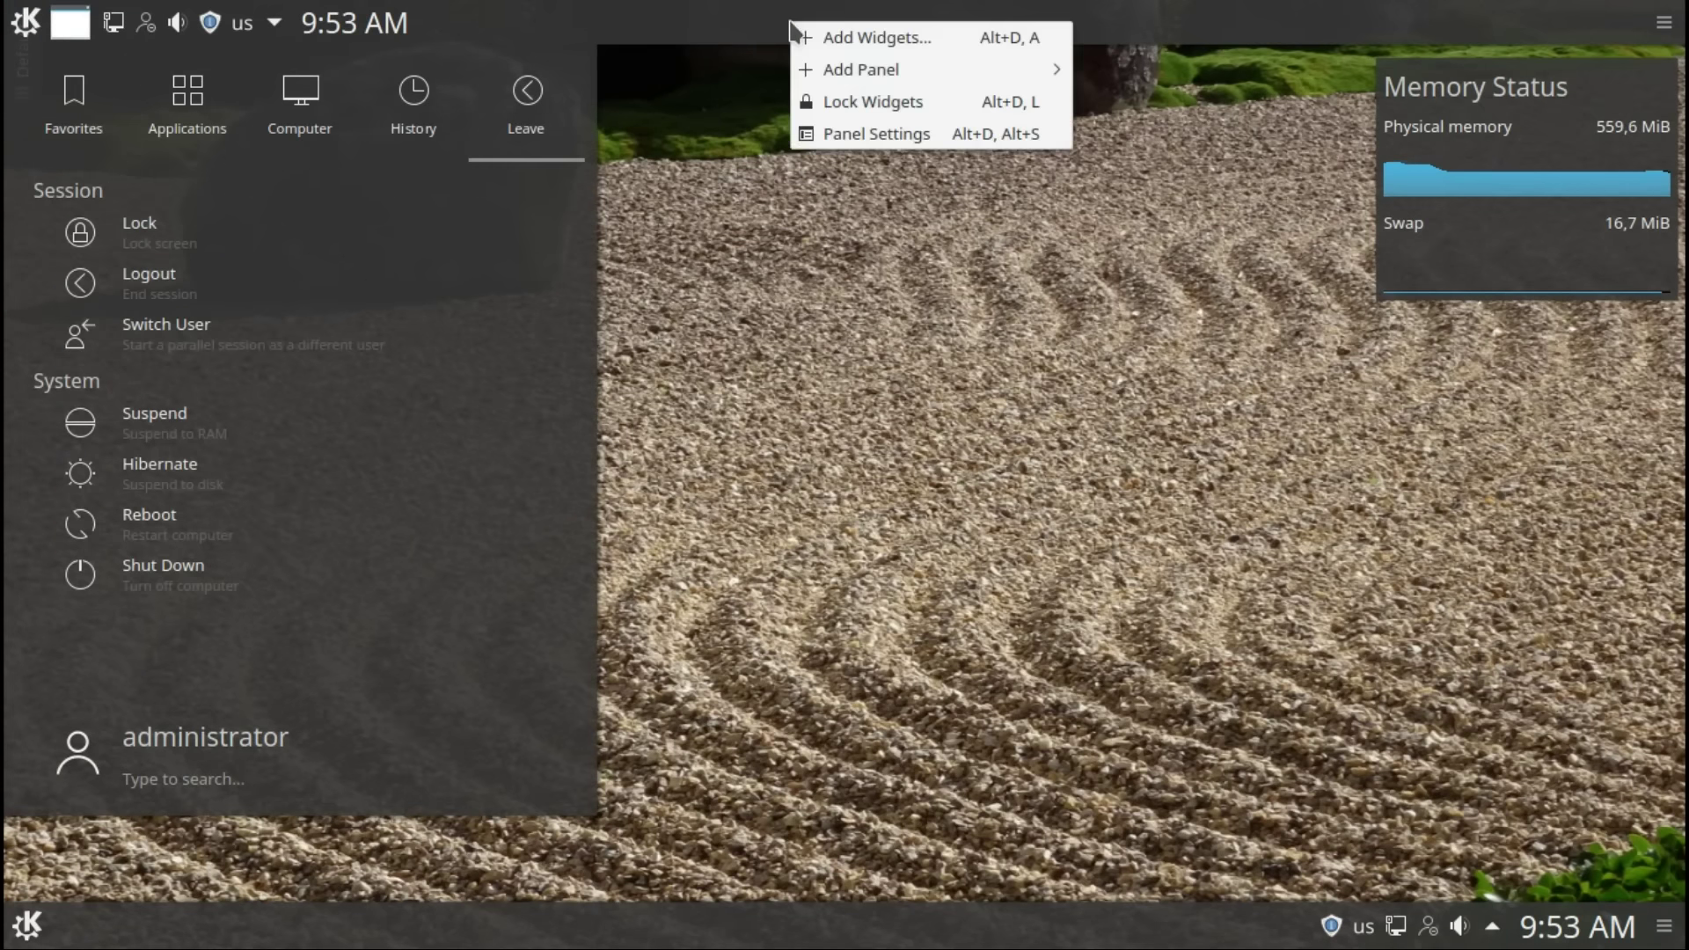
pyautogui.click(844, 141)
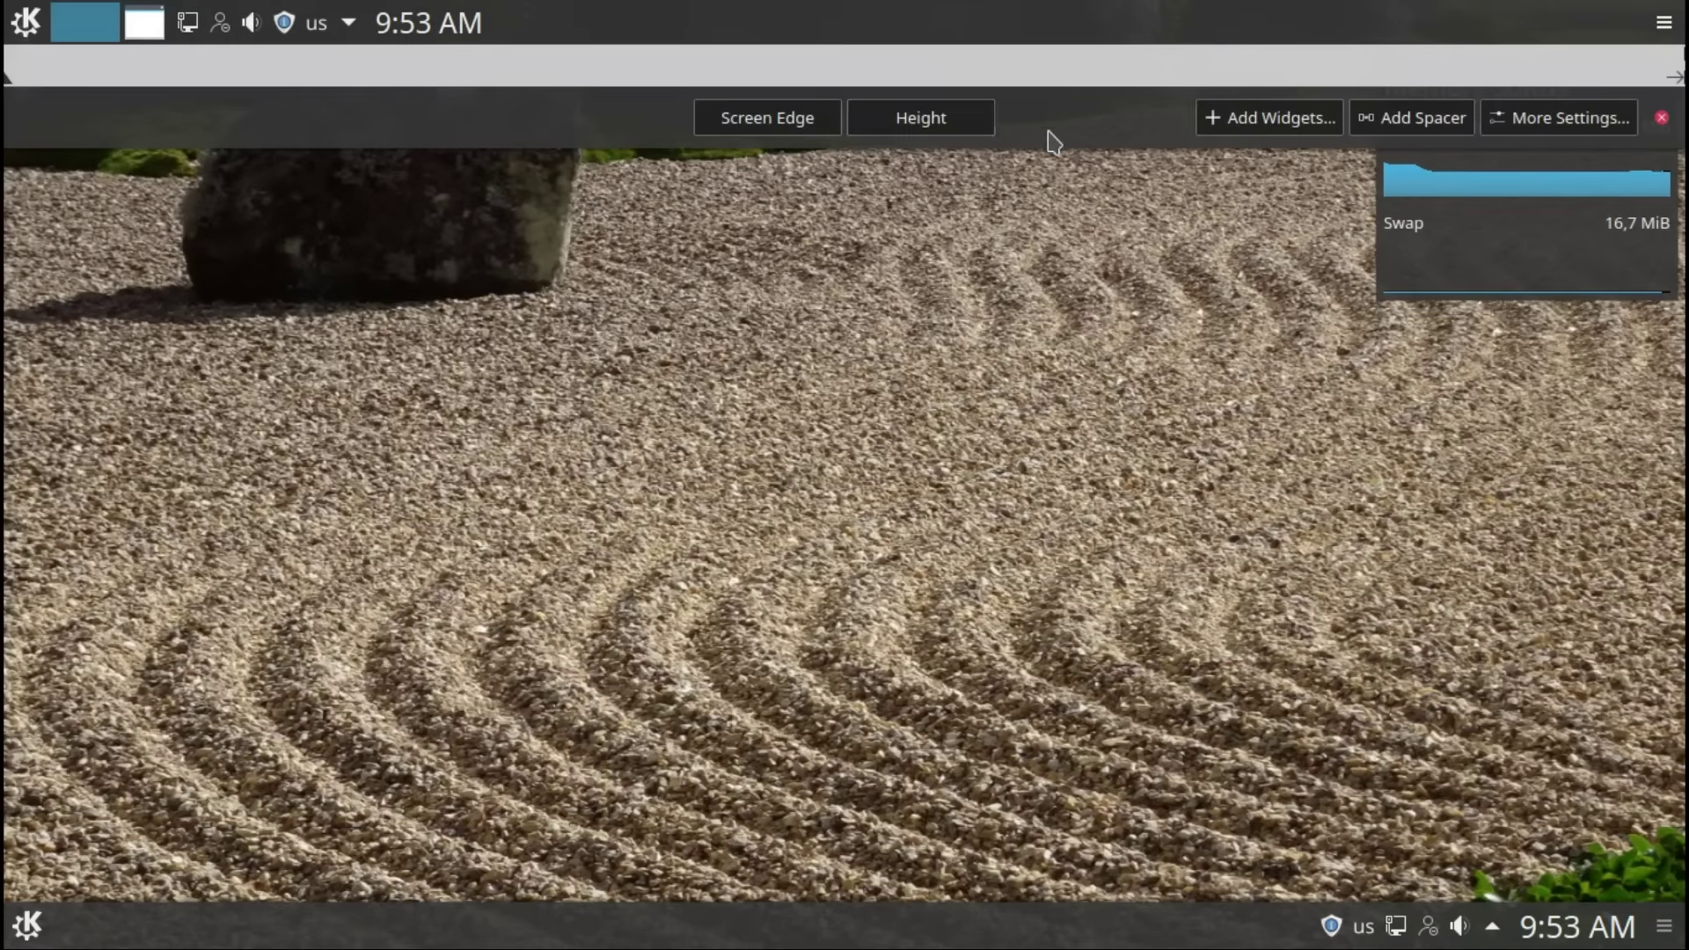
pyautogui.click(1536, 120)
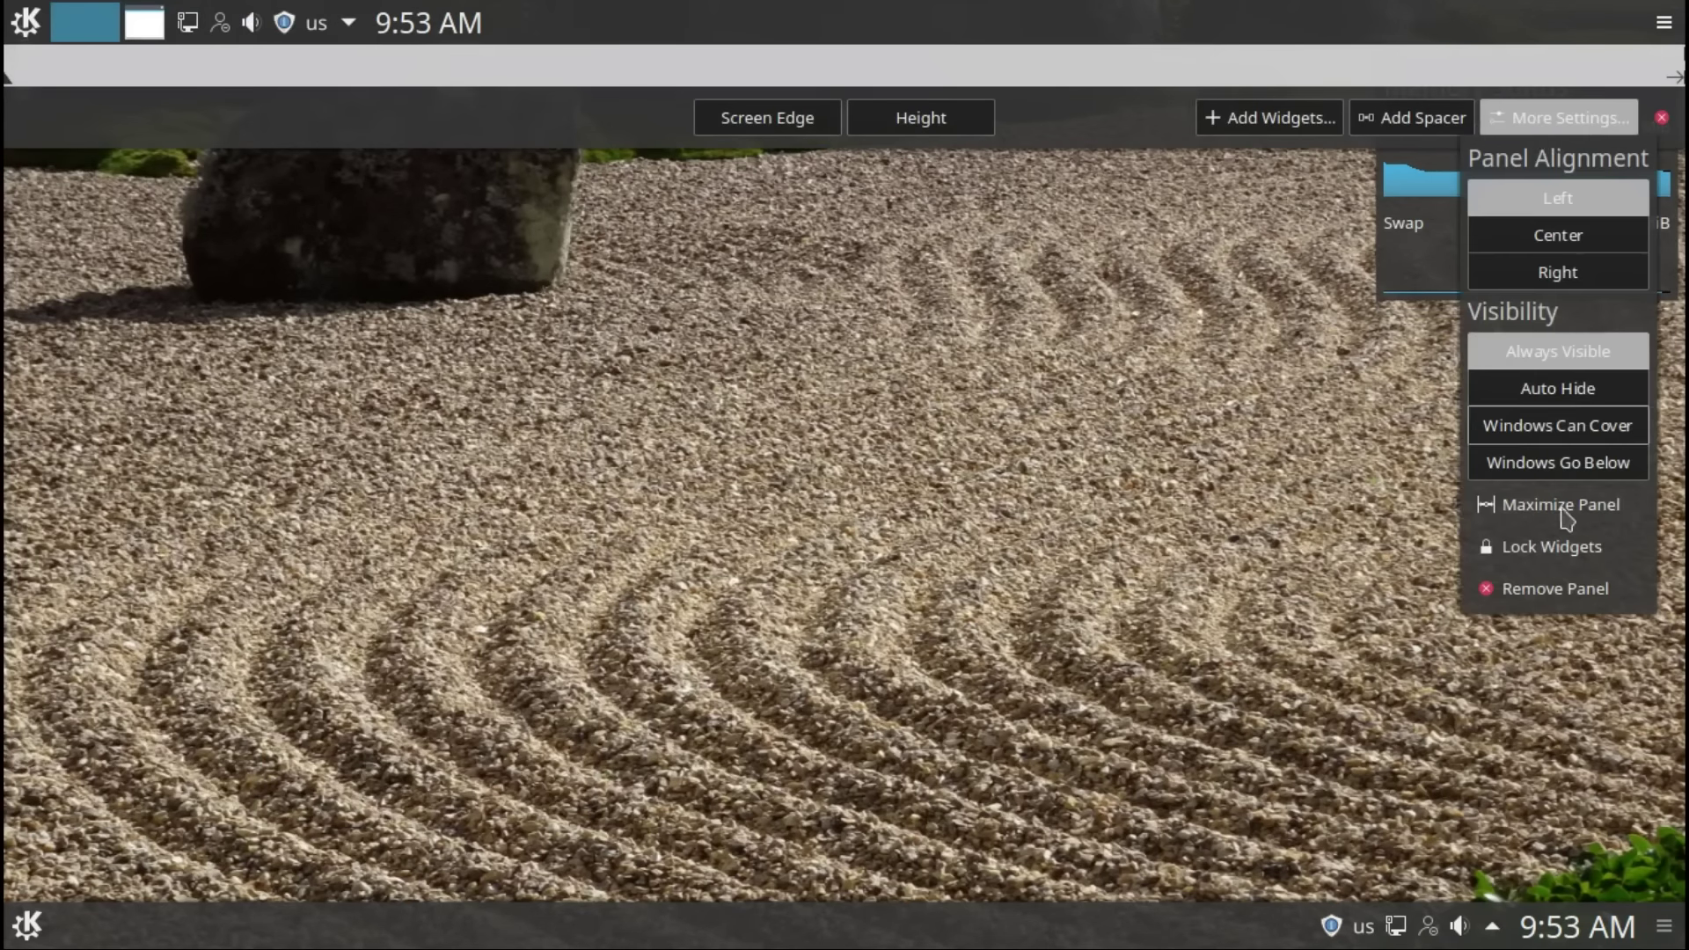
pyautogui.click(1574, 590)
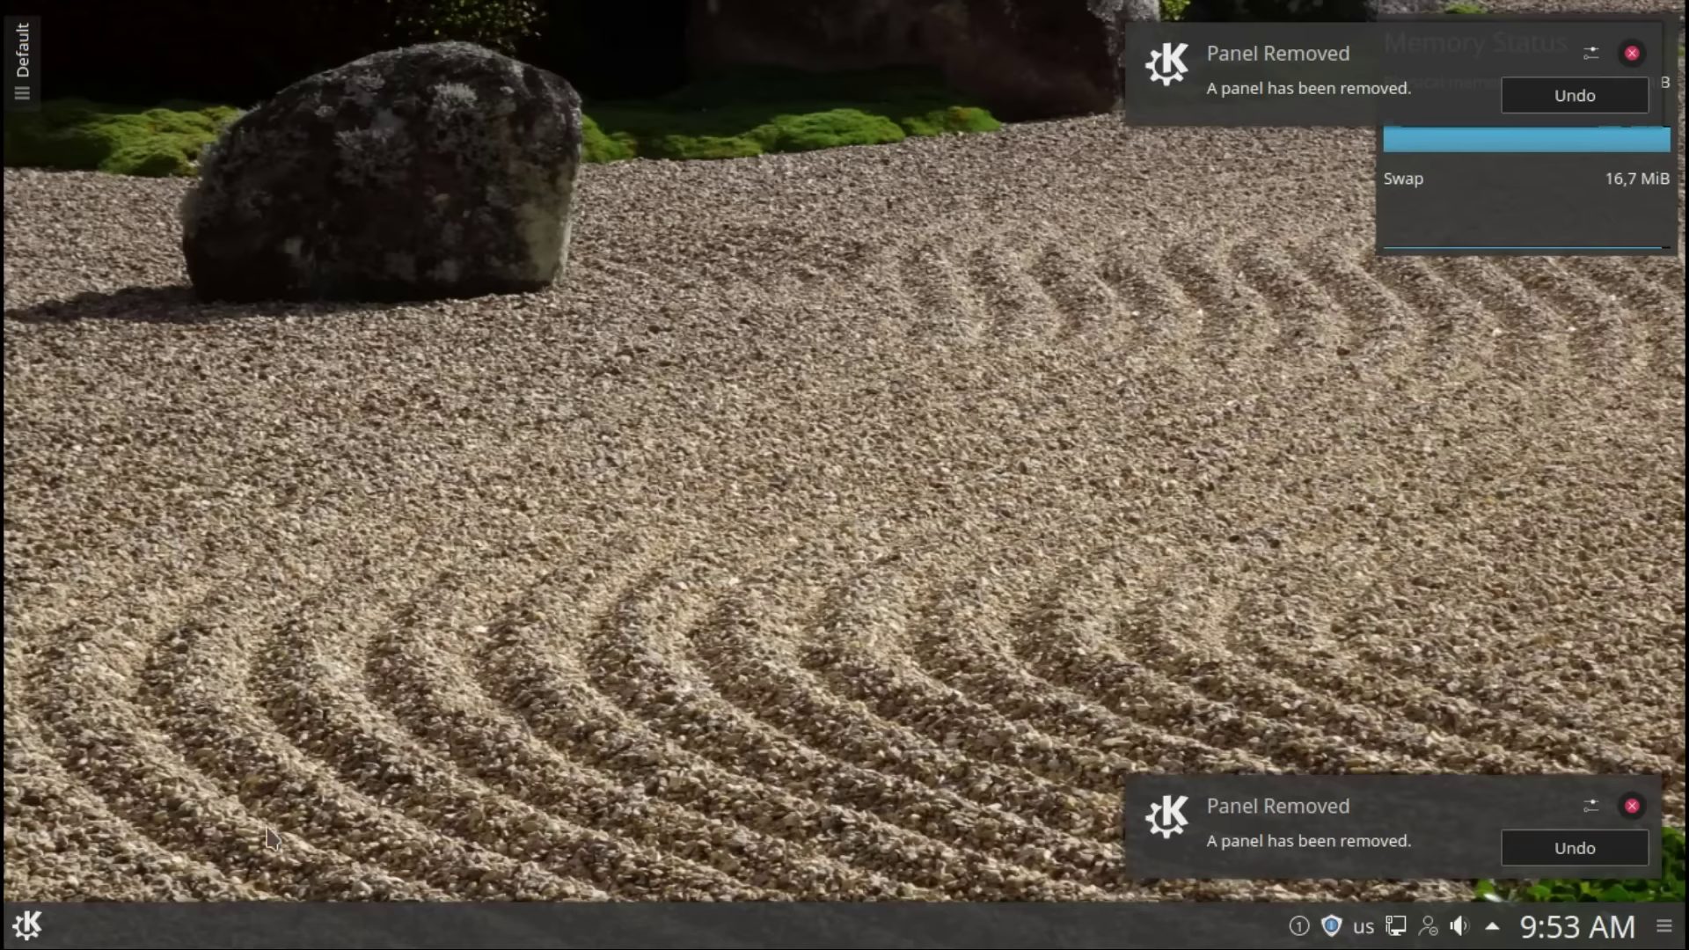
pyautogui.rightClick(143, 932)
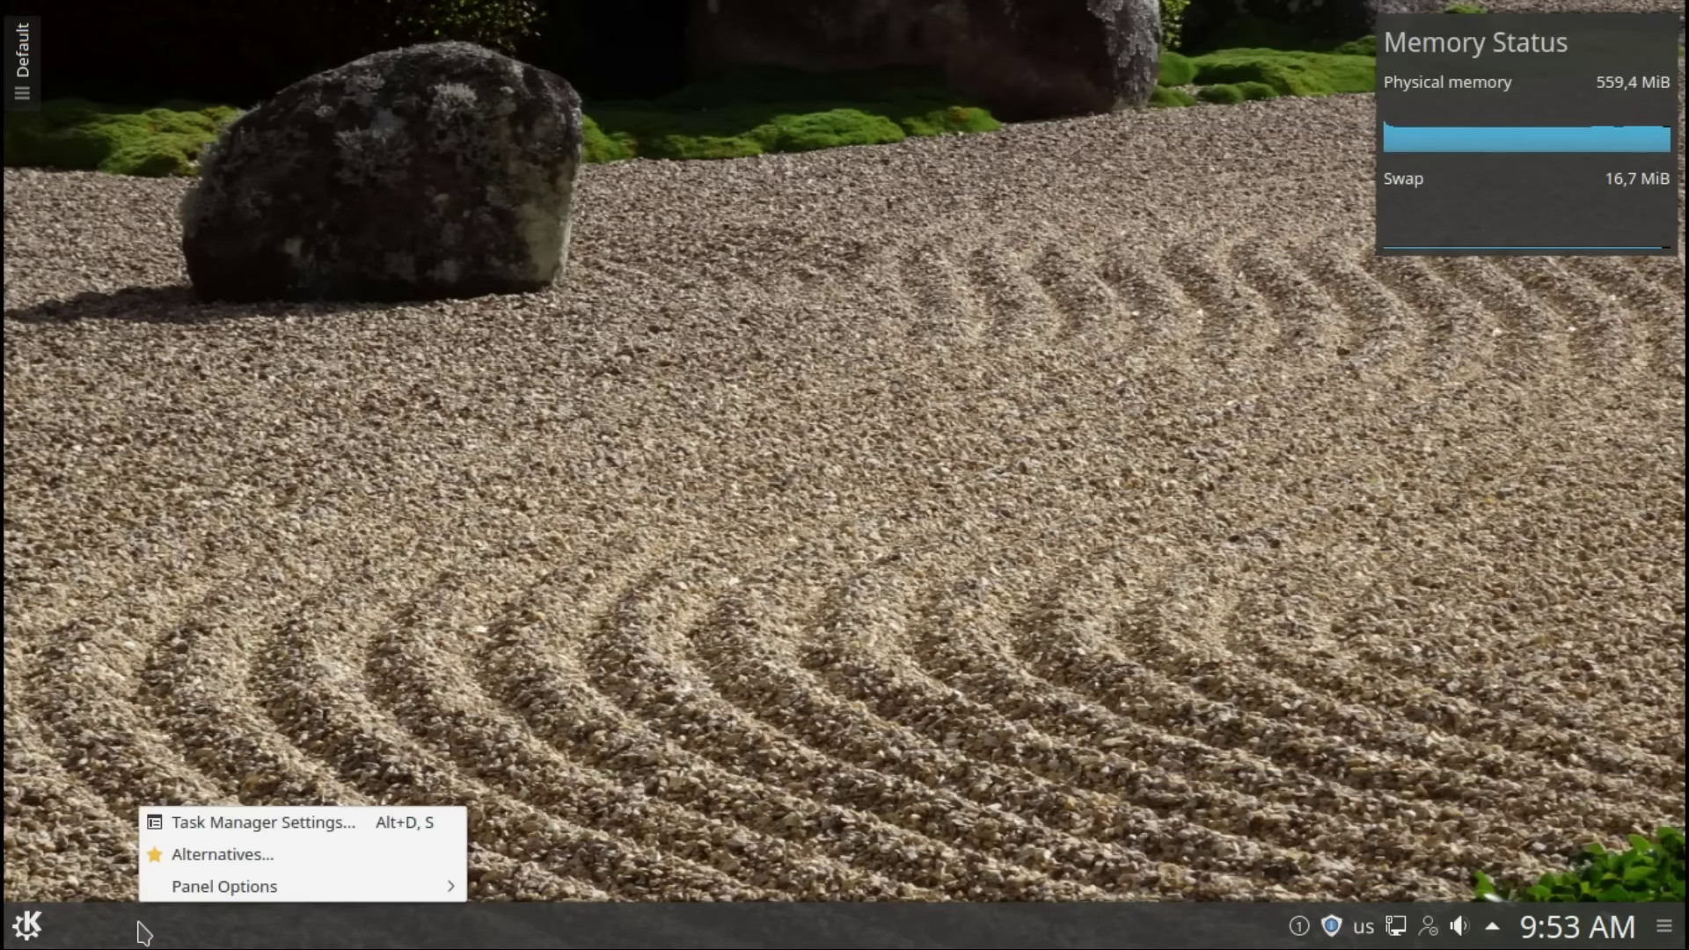
pyautogui.click(204, 822)
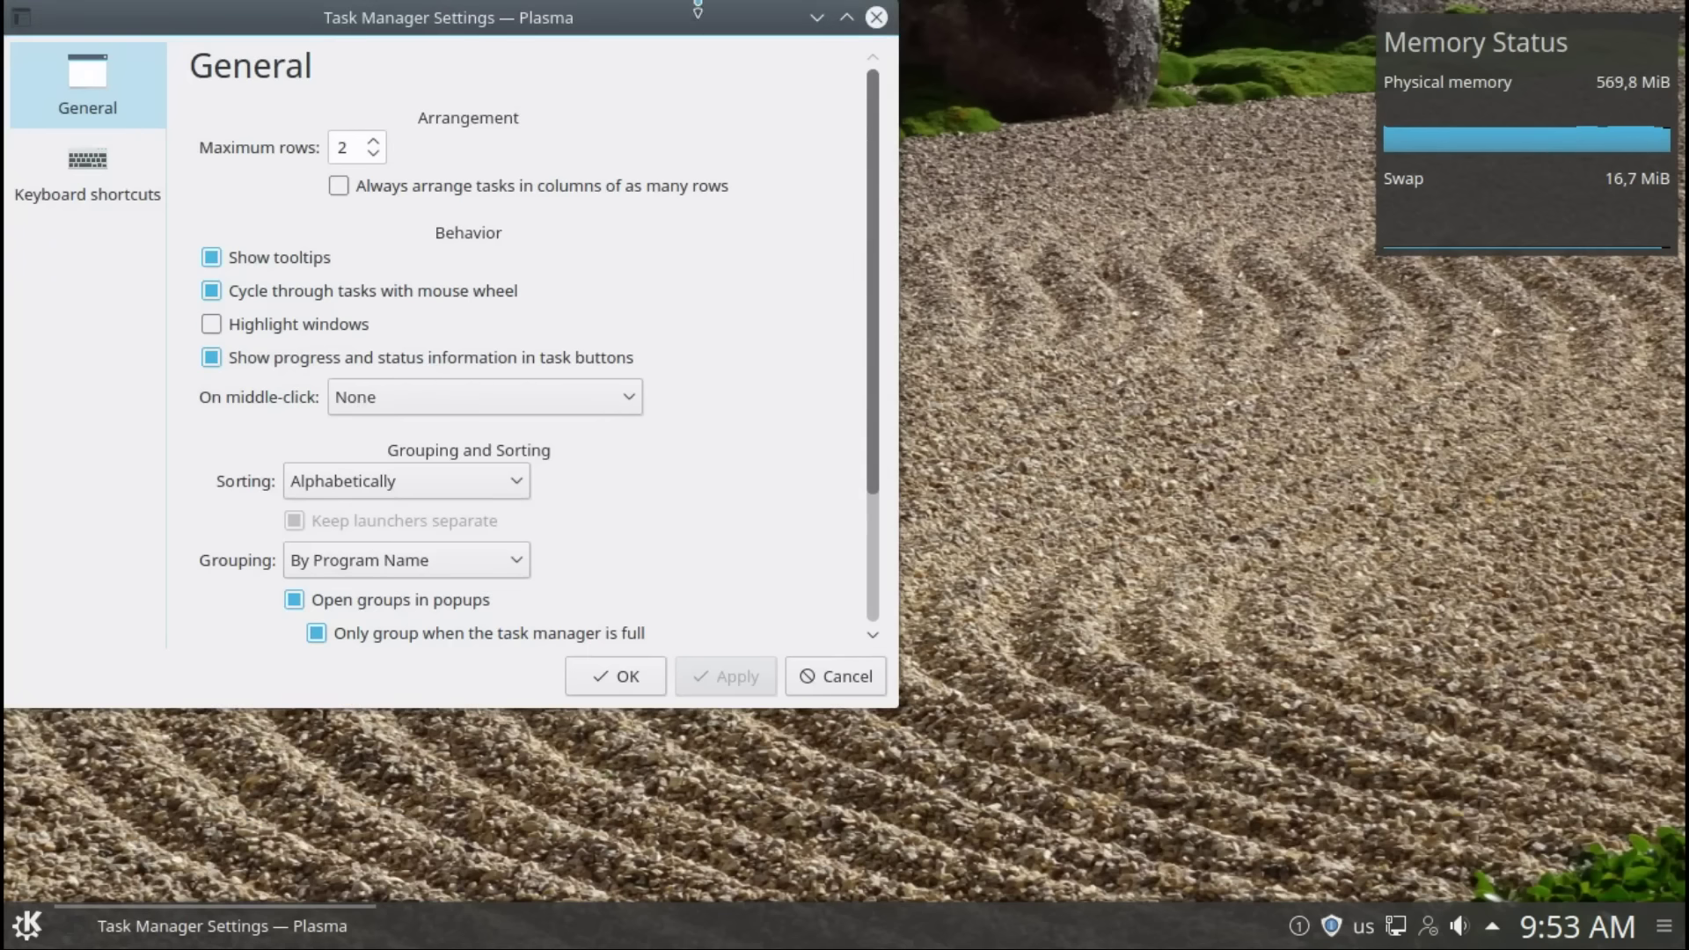
pyautogui.doubleClick(699, 12)
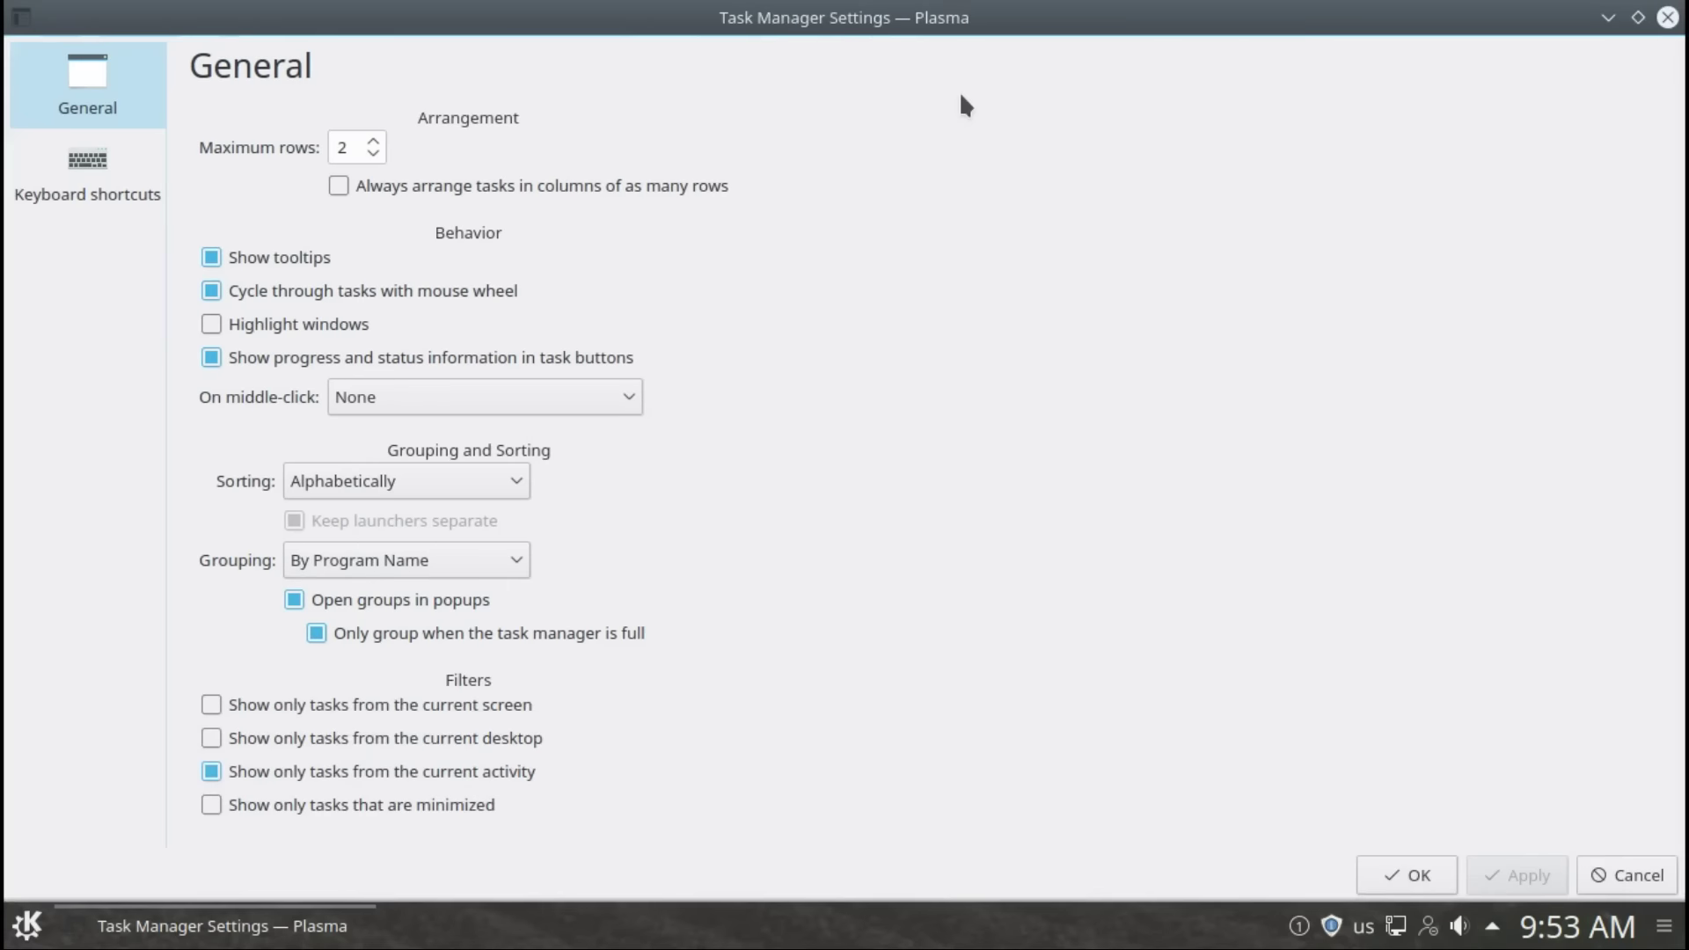
pyautogui.click(105, 180)
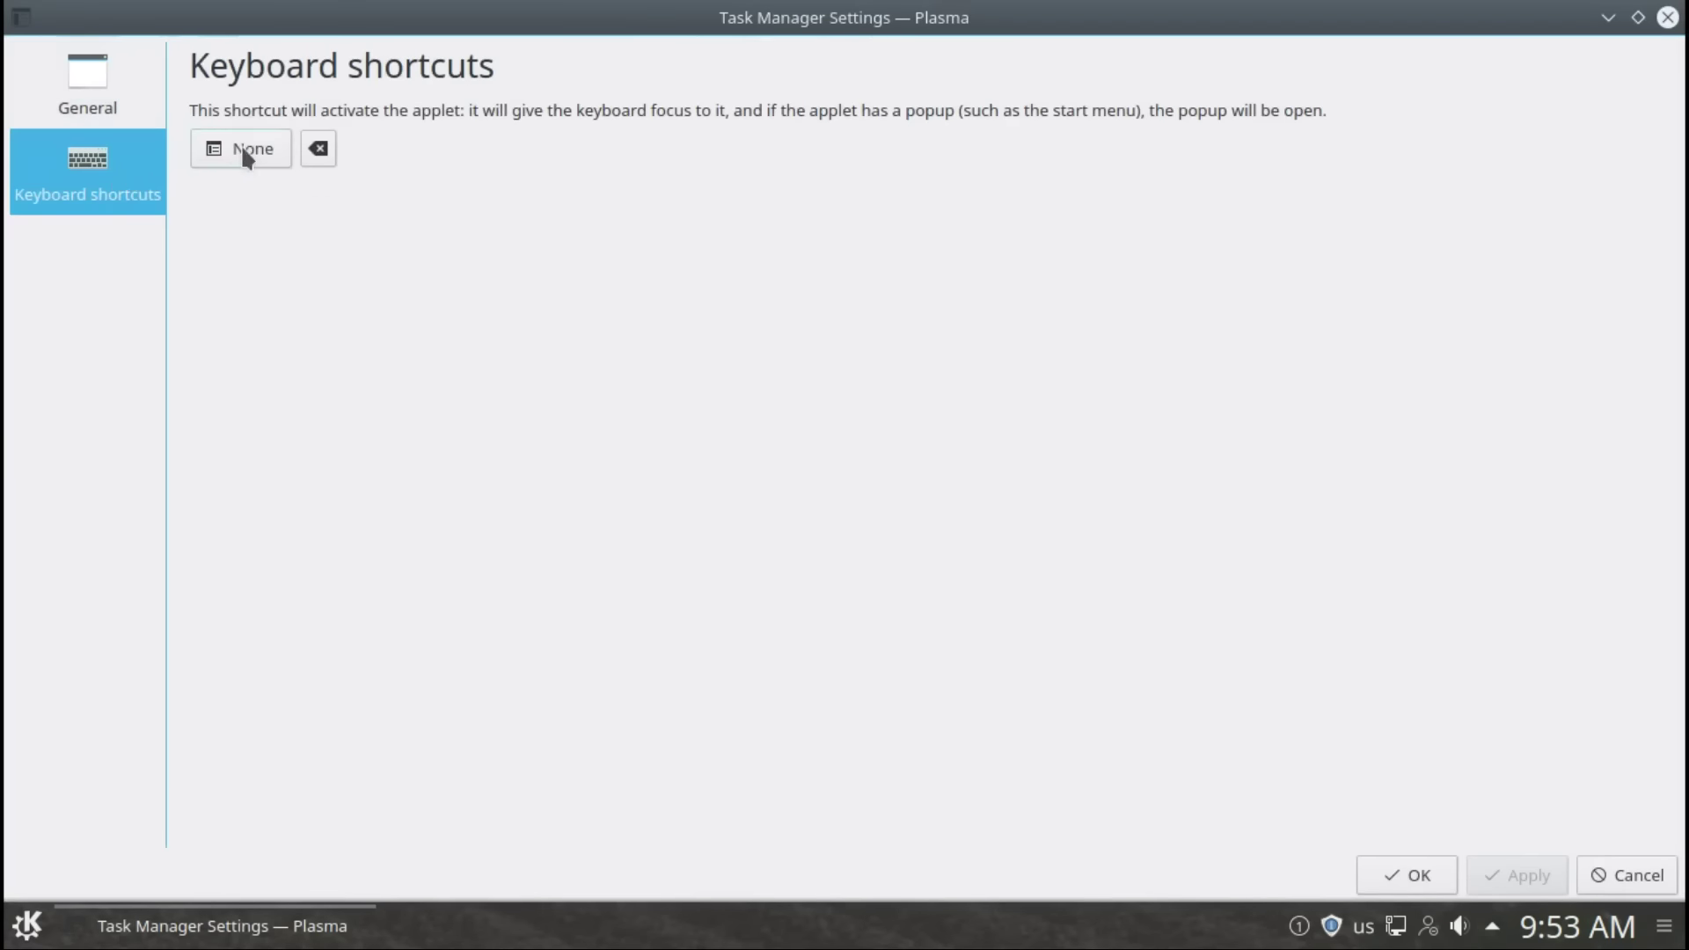
pyautogui.click(243, 150)
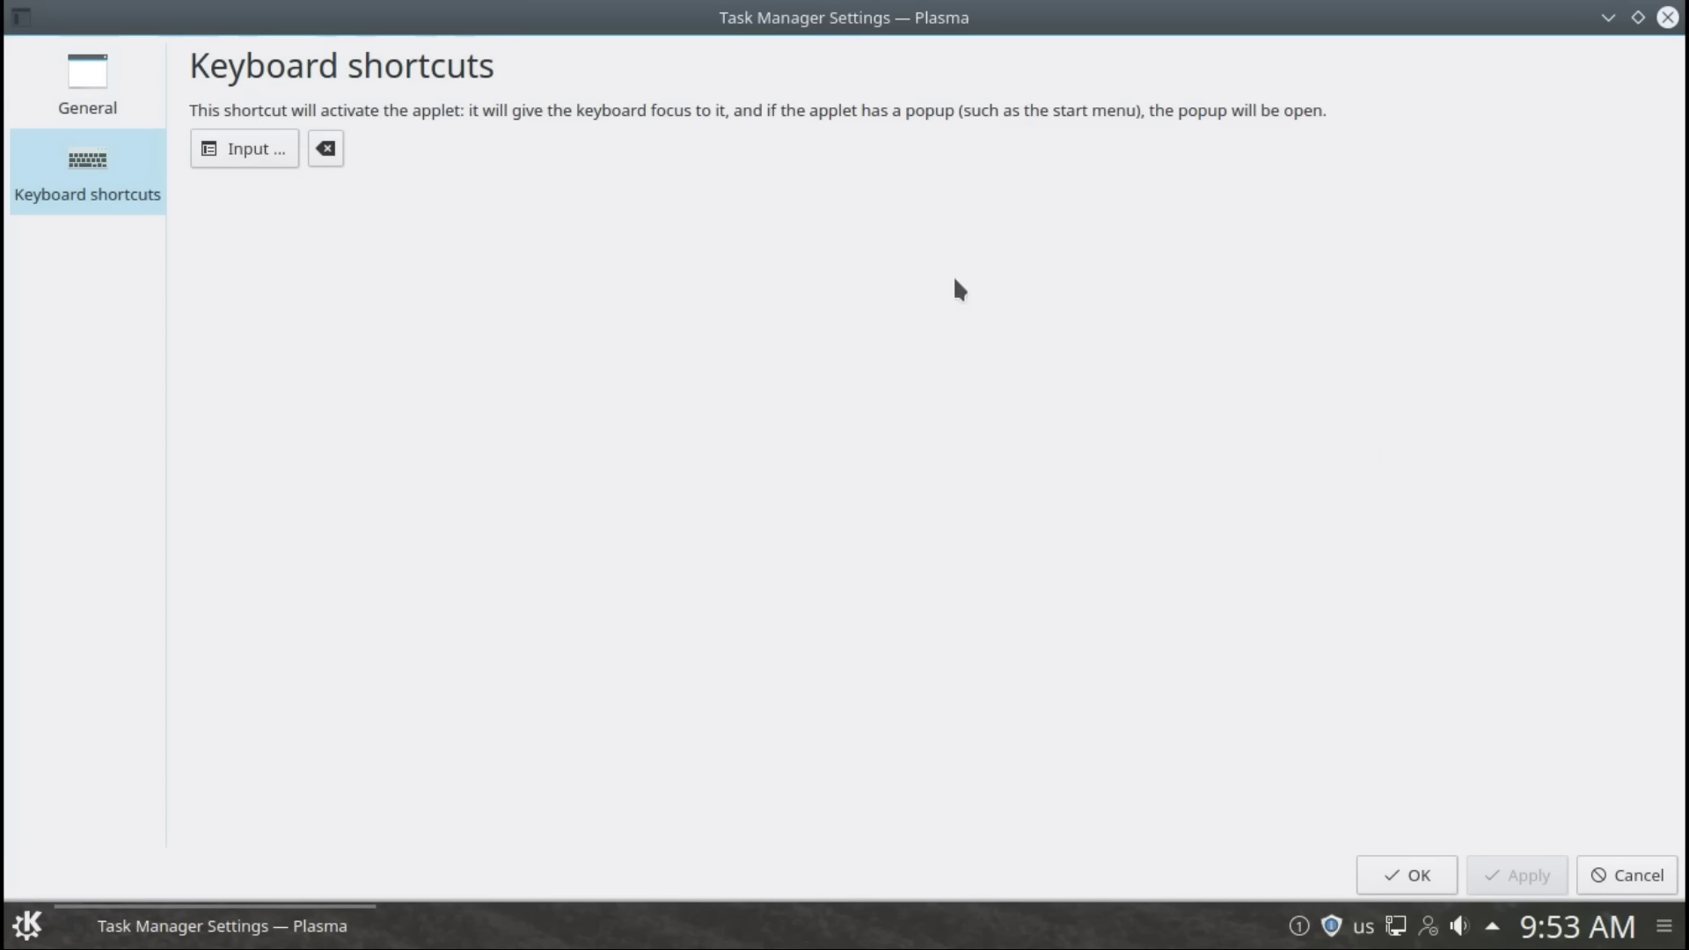
pyautogui.hotkey('alt', 'shift')
pyautogui.click(324, 152)
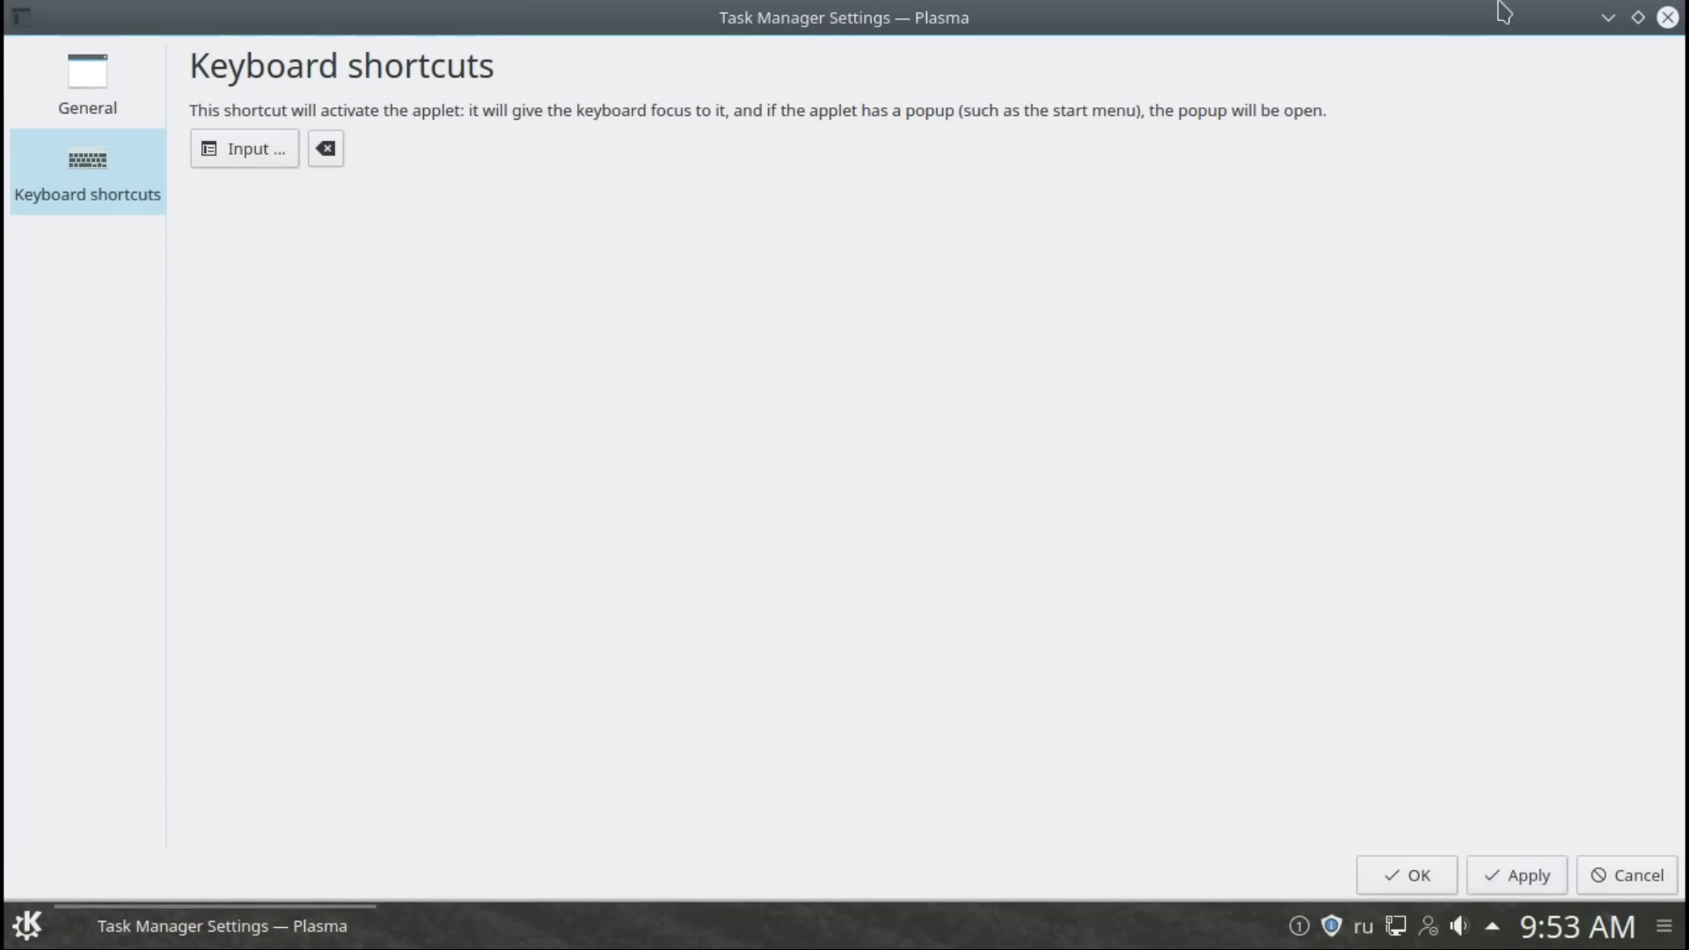
pyautogui.click(1669, 19)
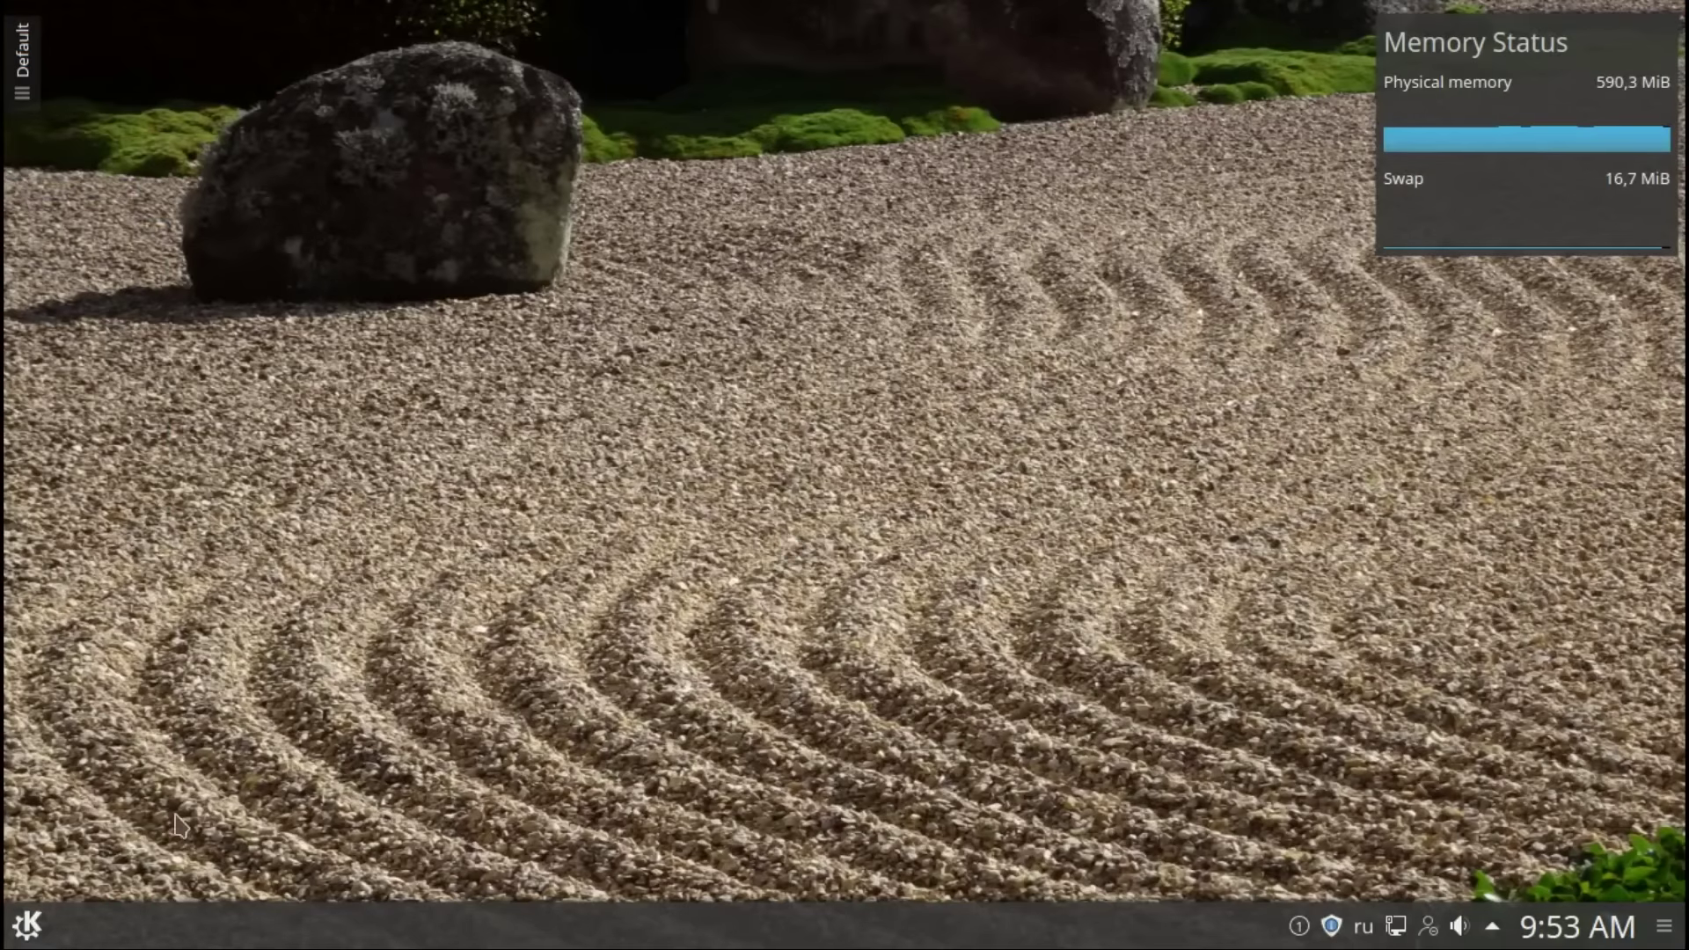
pyautogui.rightClick(29, 933)
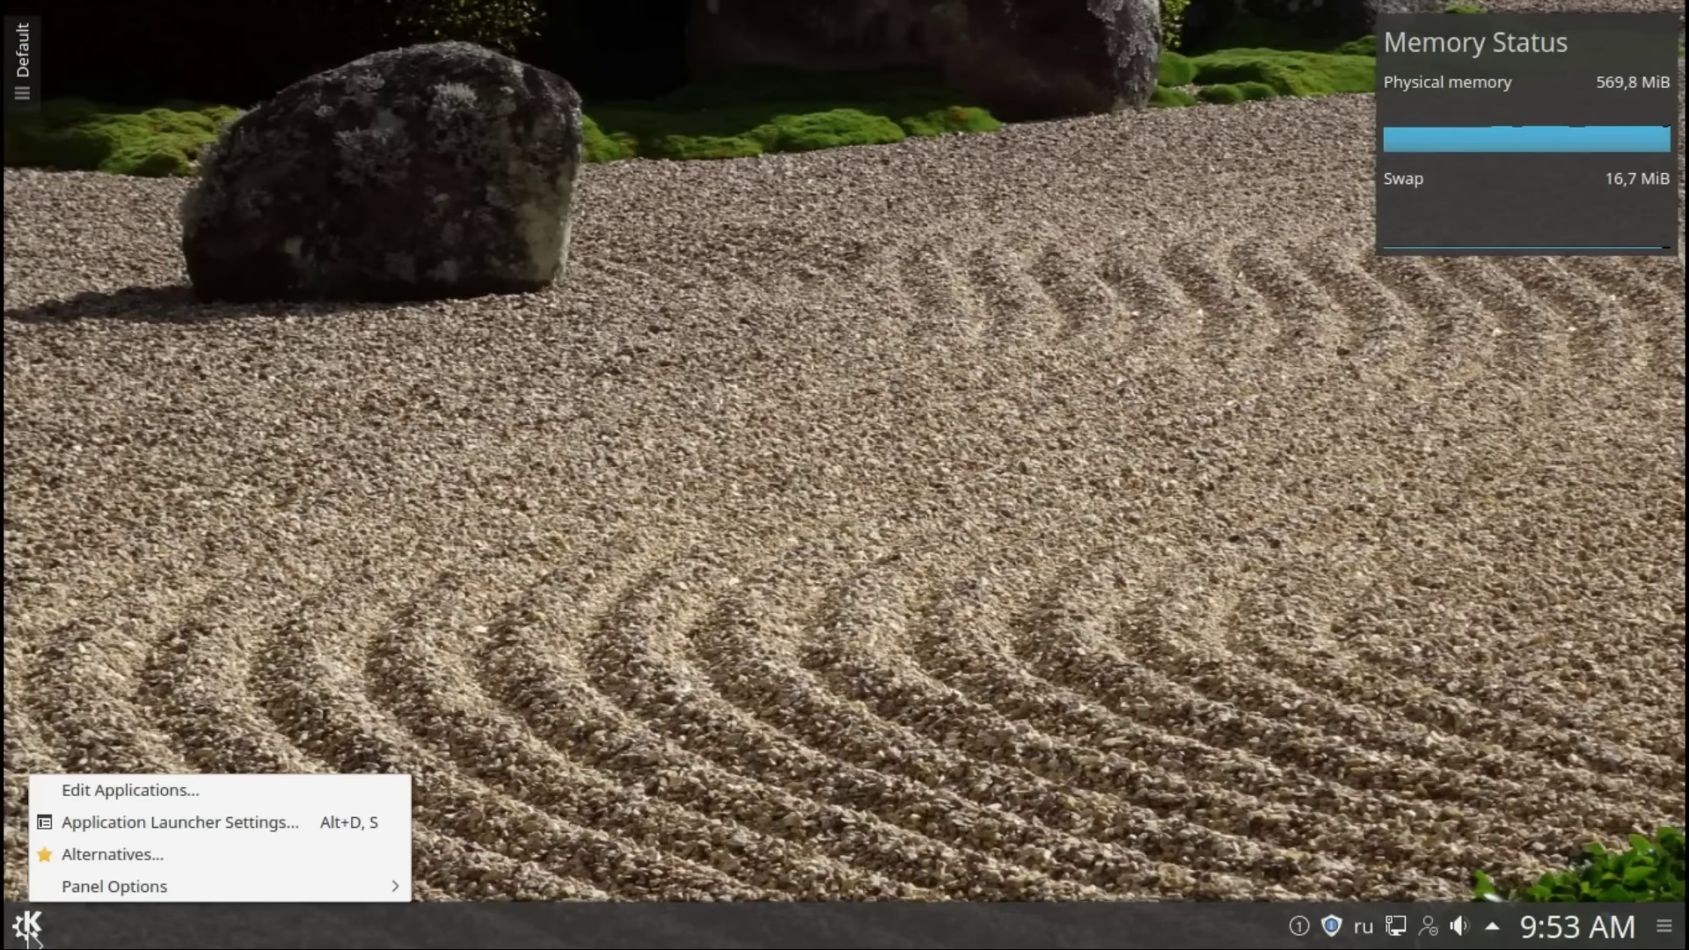
pyautogui.click(84, 791)
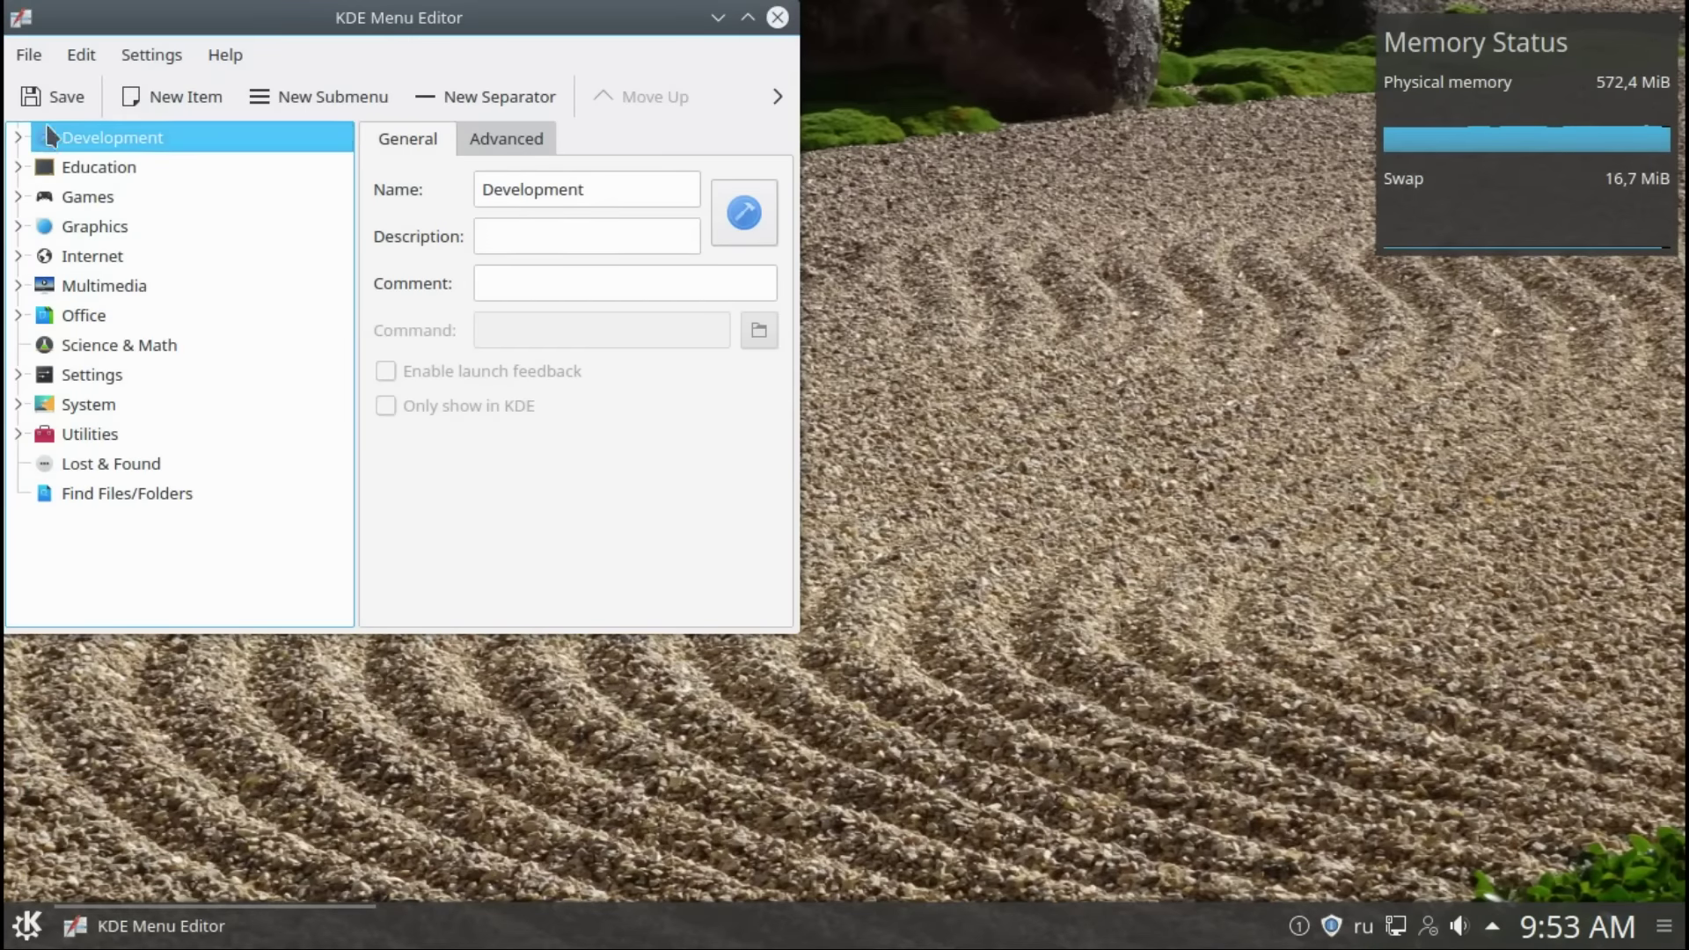
pyautogui.click(18, 167)
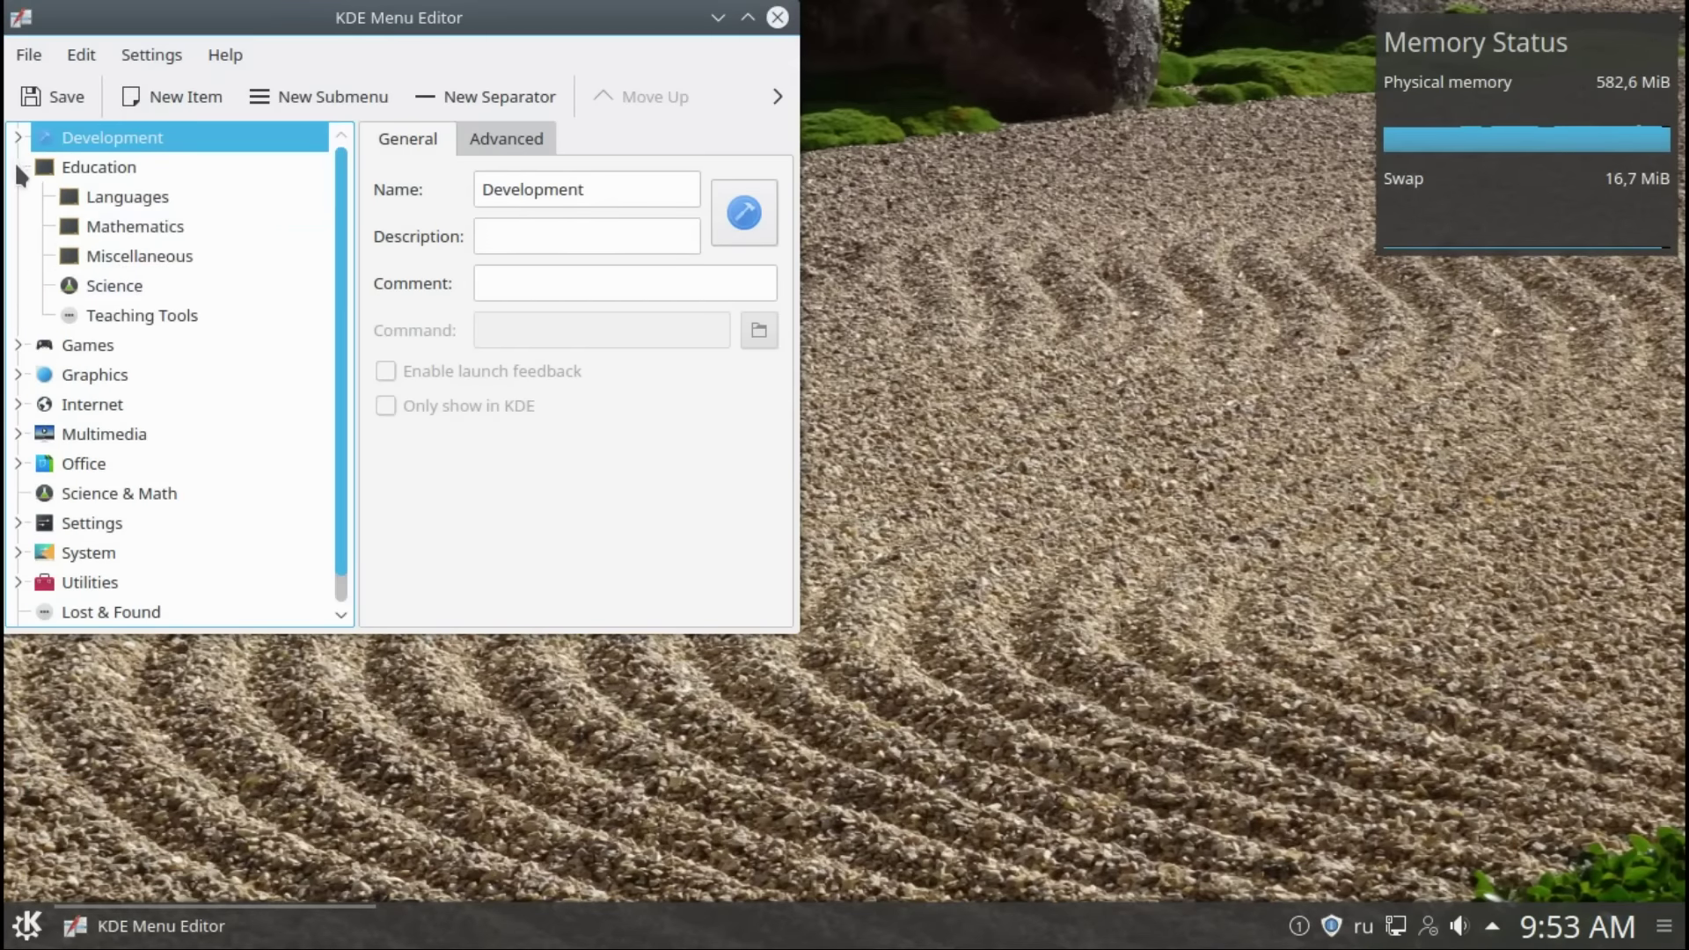
pyautogui.click(17, 345)
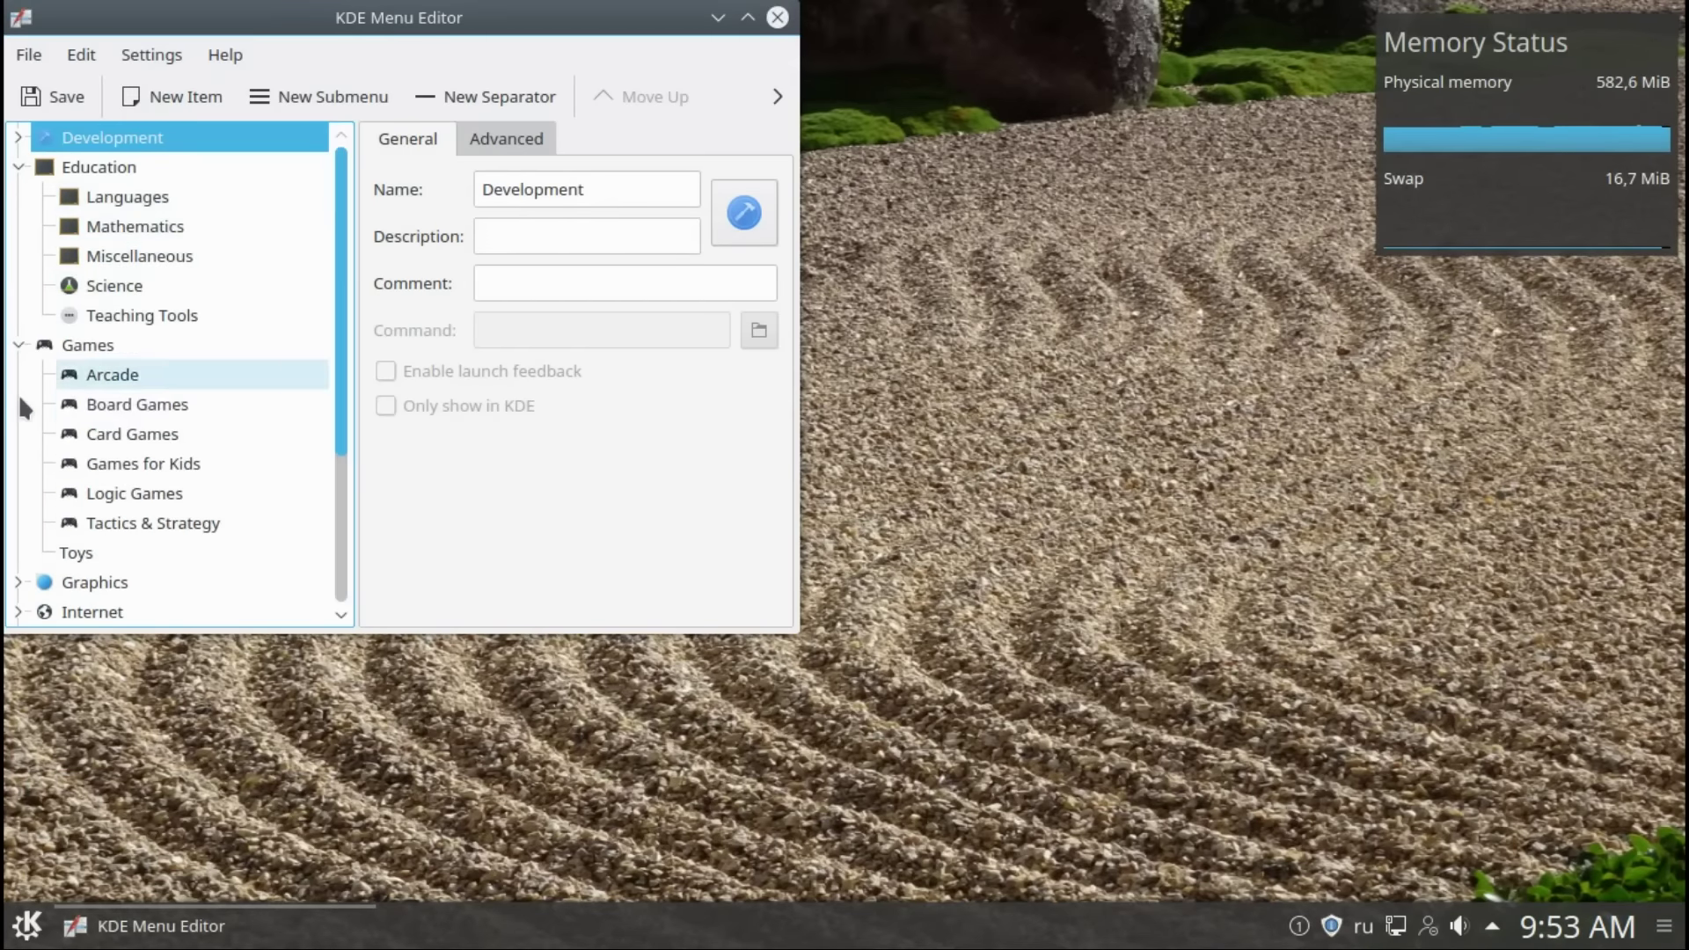
pyautogui.click(18, 583)
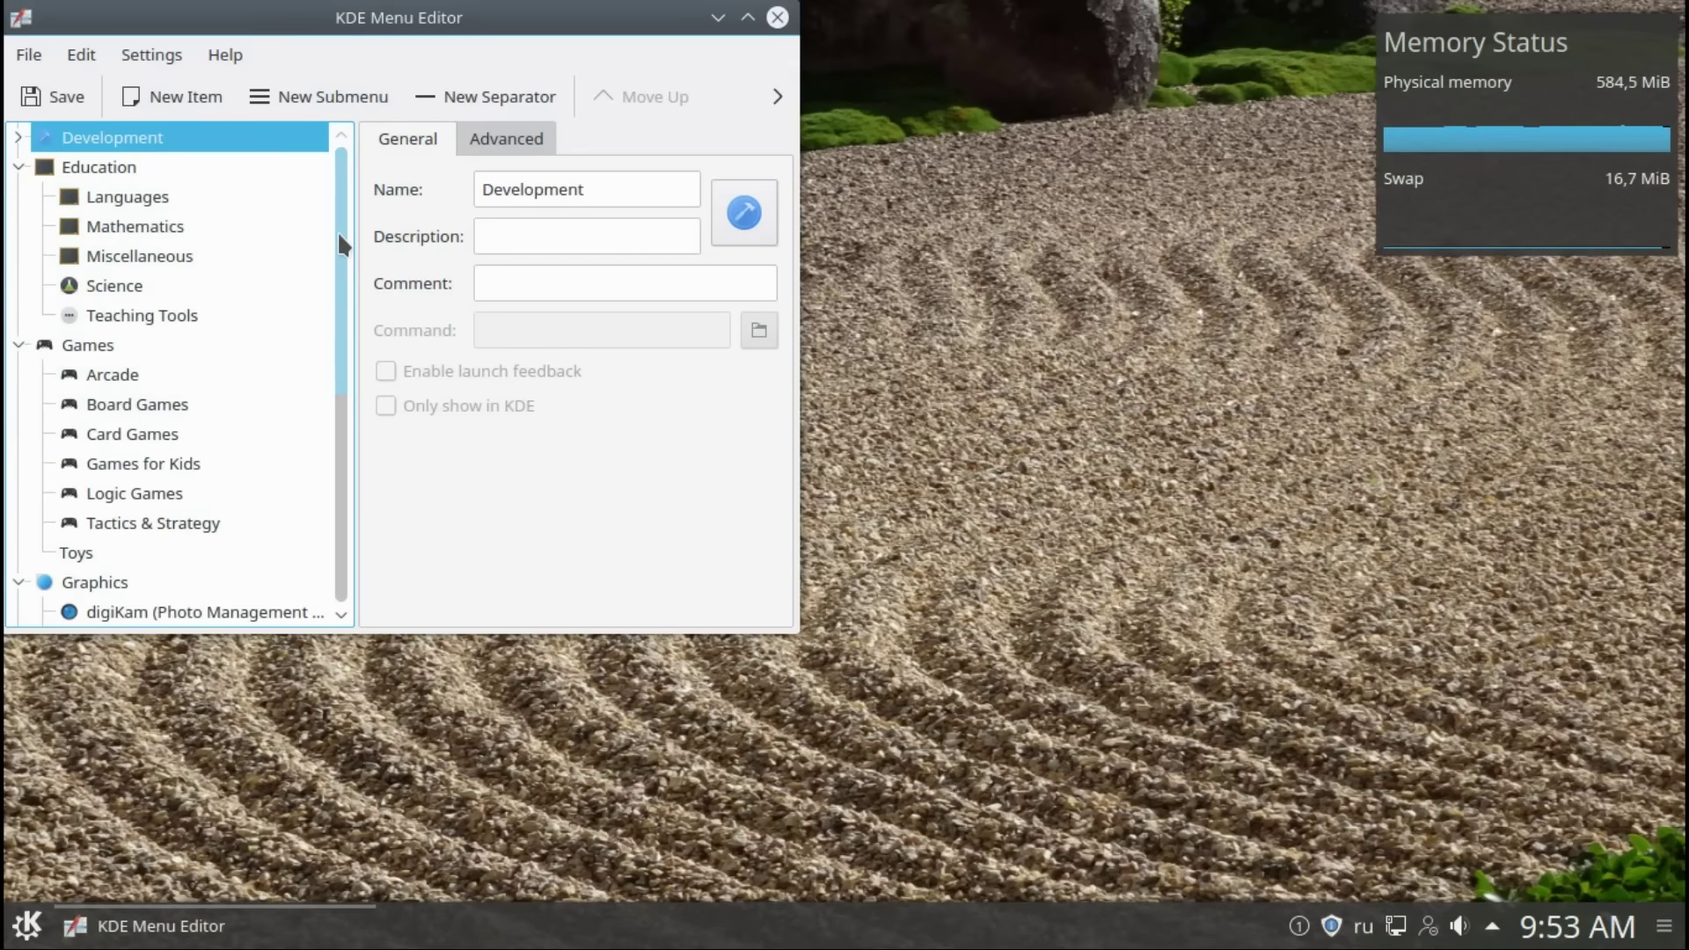
pyautogui.moveTo(336, 231); pyautogui.dragTo(322, 339)
pyautogui.scroll(-3, 324, 345)
pyautogui.click(155, 227)
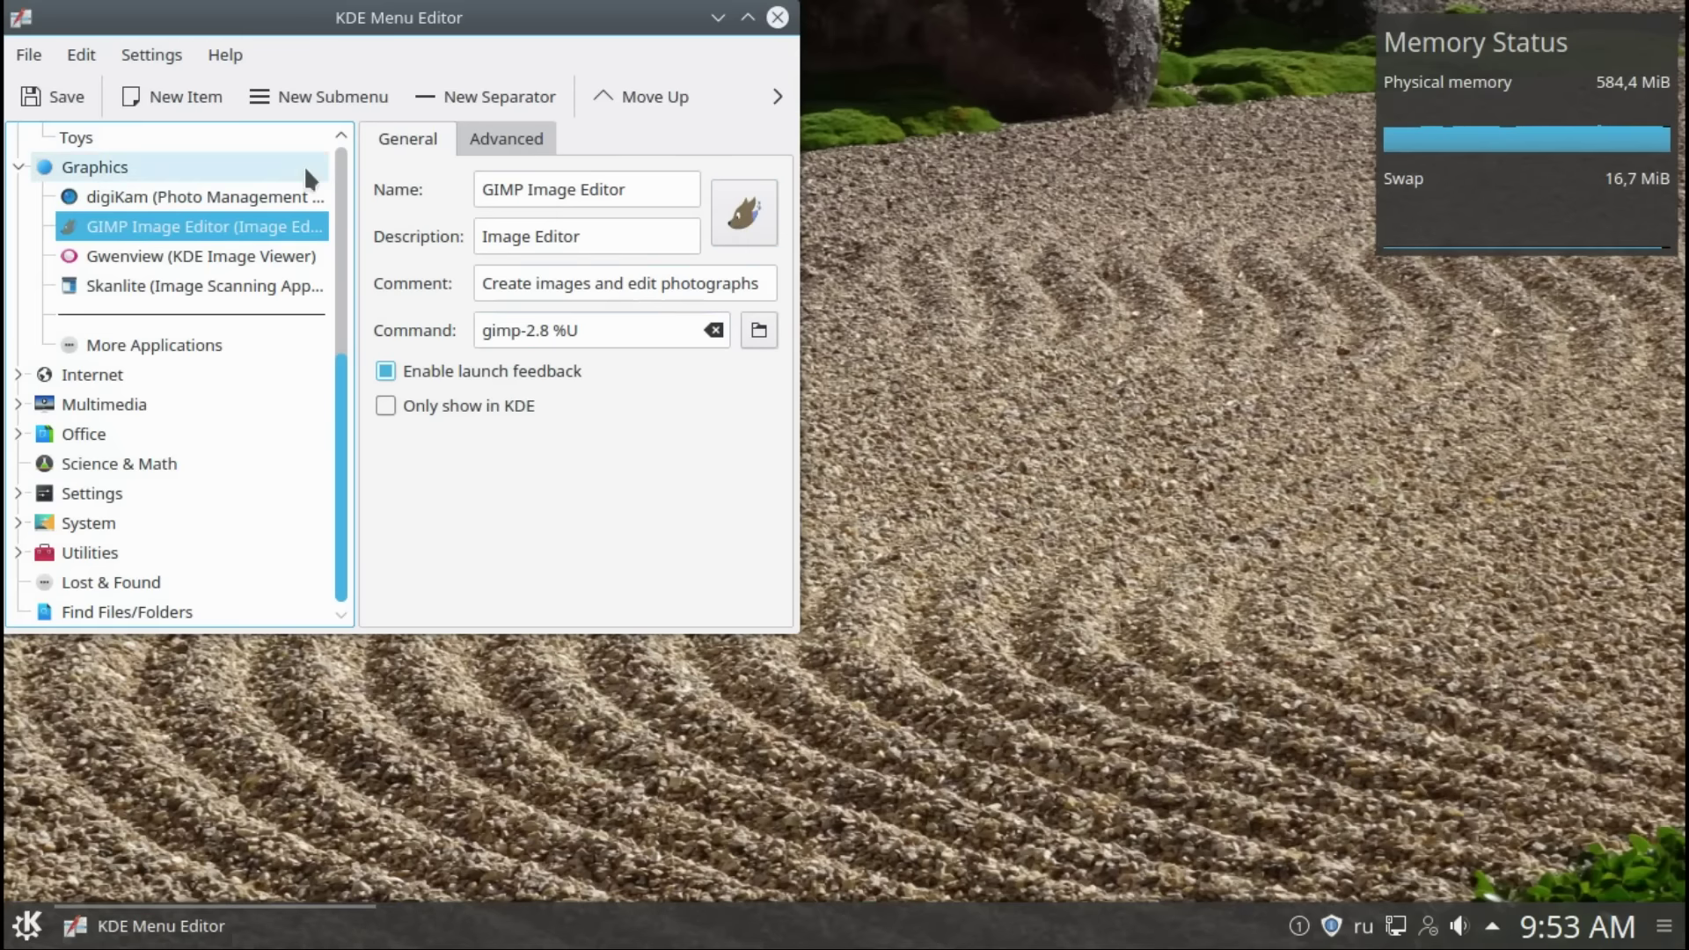
pyautogui.click(41, 53)
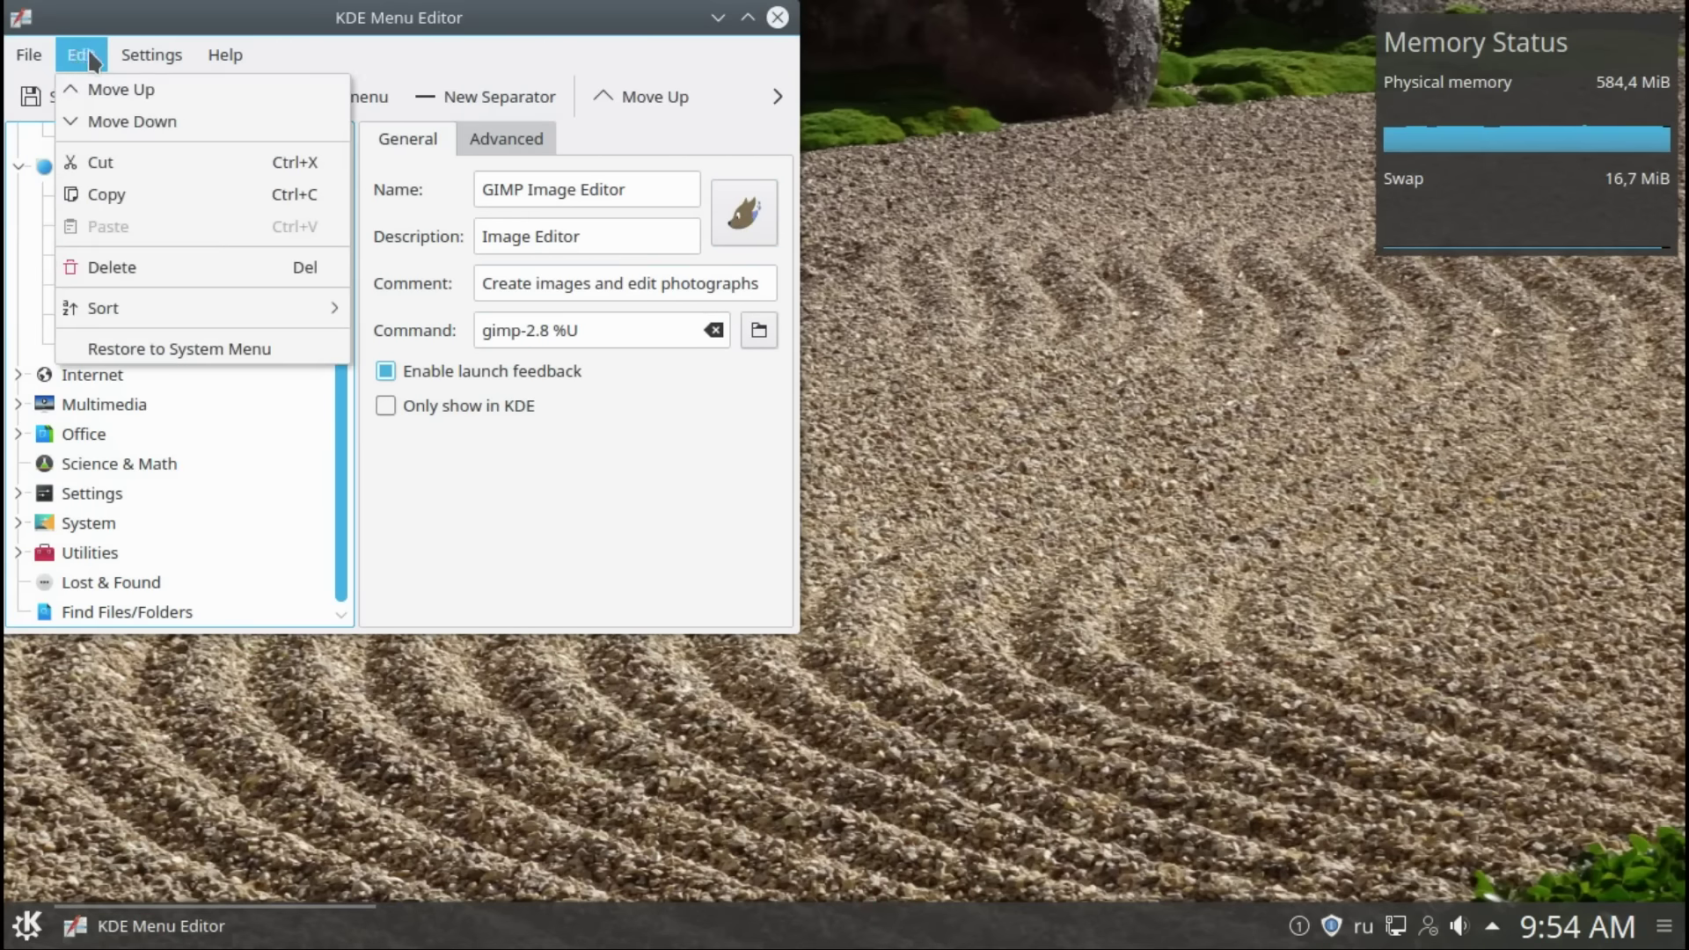
pyautogui.moveTo(117, 62)
pyautogui.moveTo(226, 64)
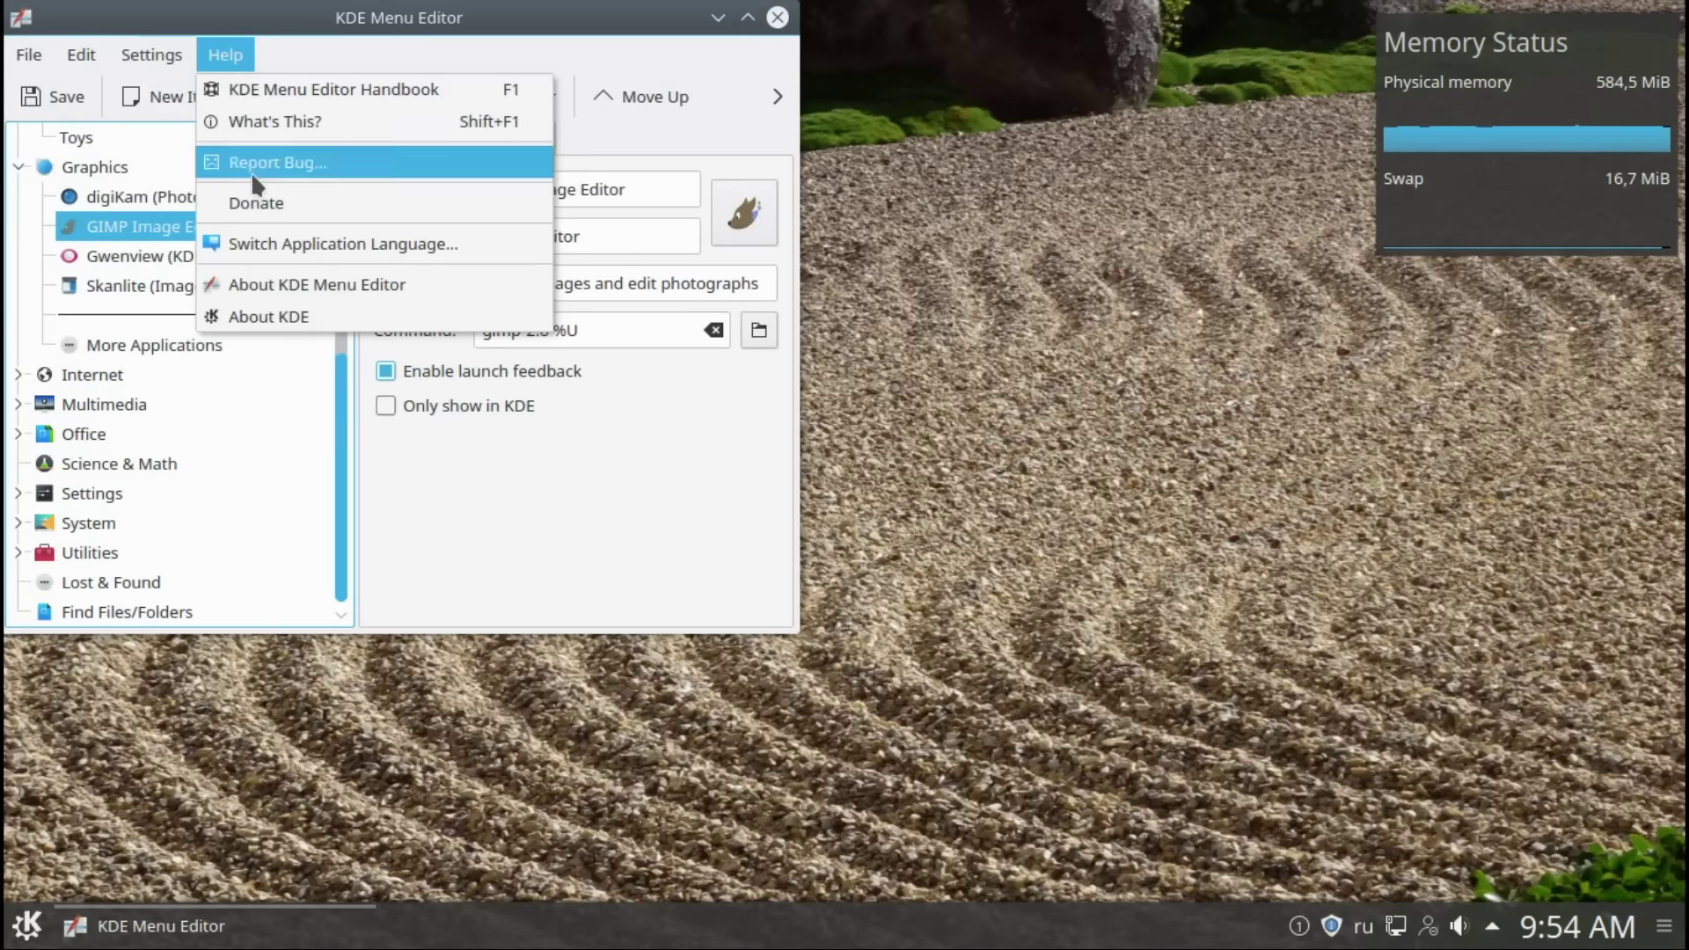
pyautogui.click(275, 319)
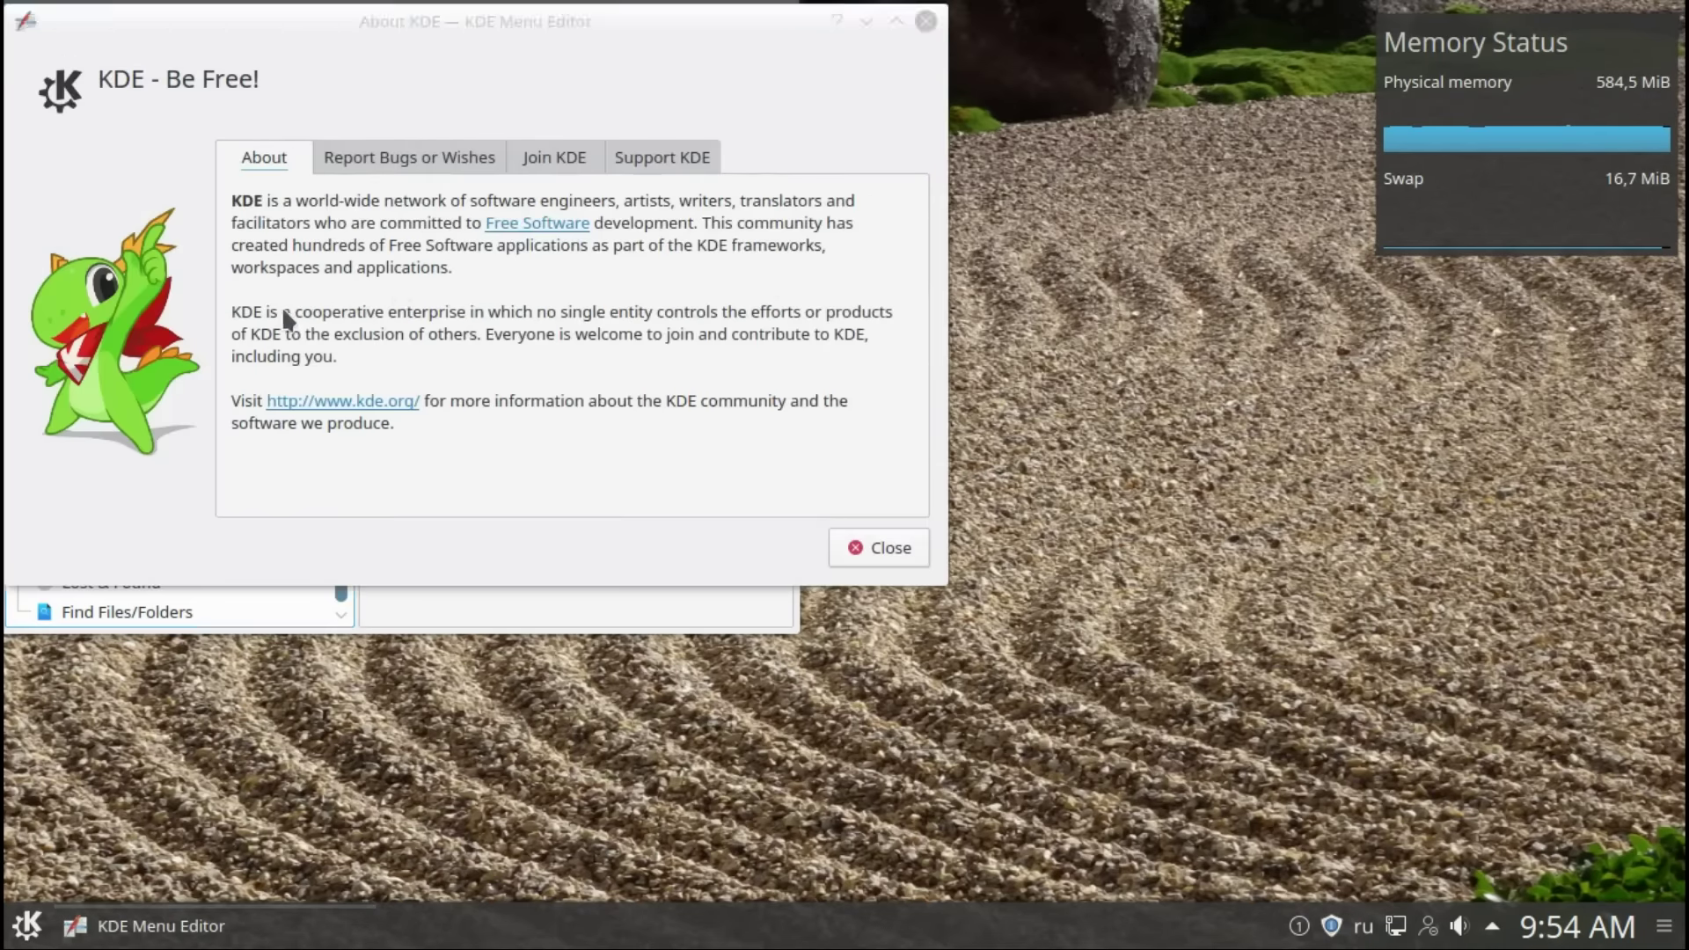
pyautogui.click(339, 159)
pyautogui.click(531, 157)
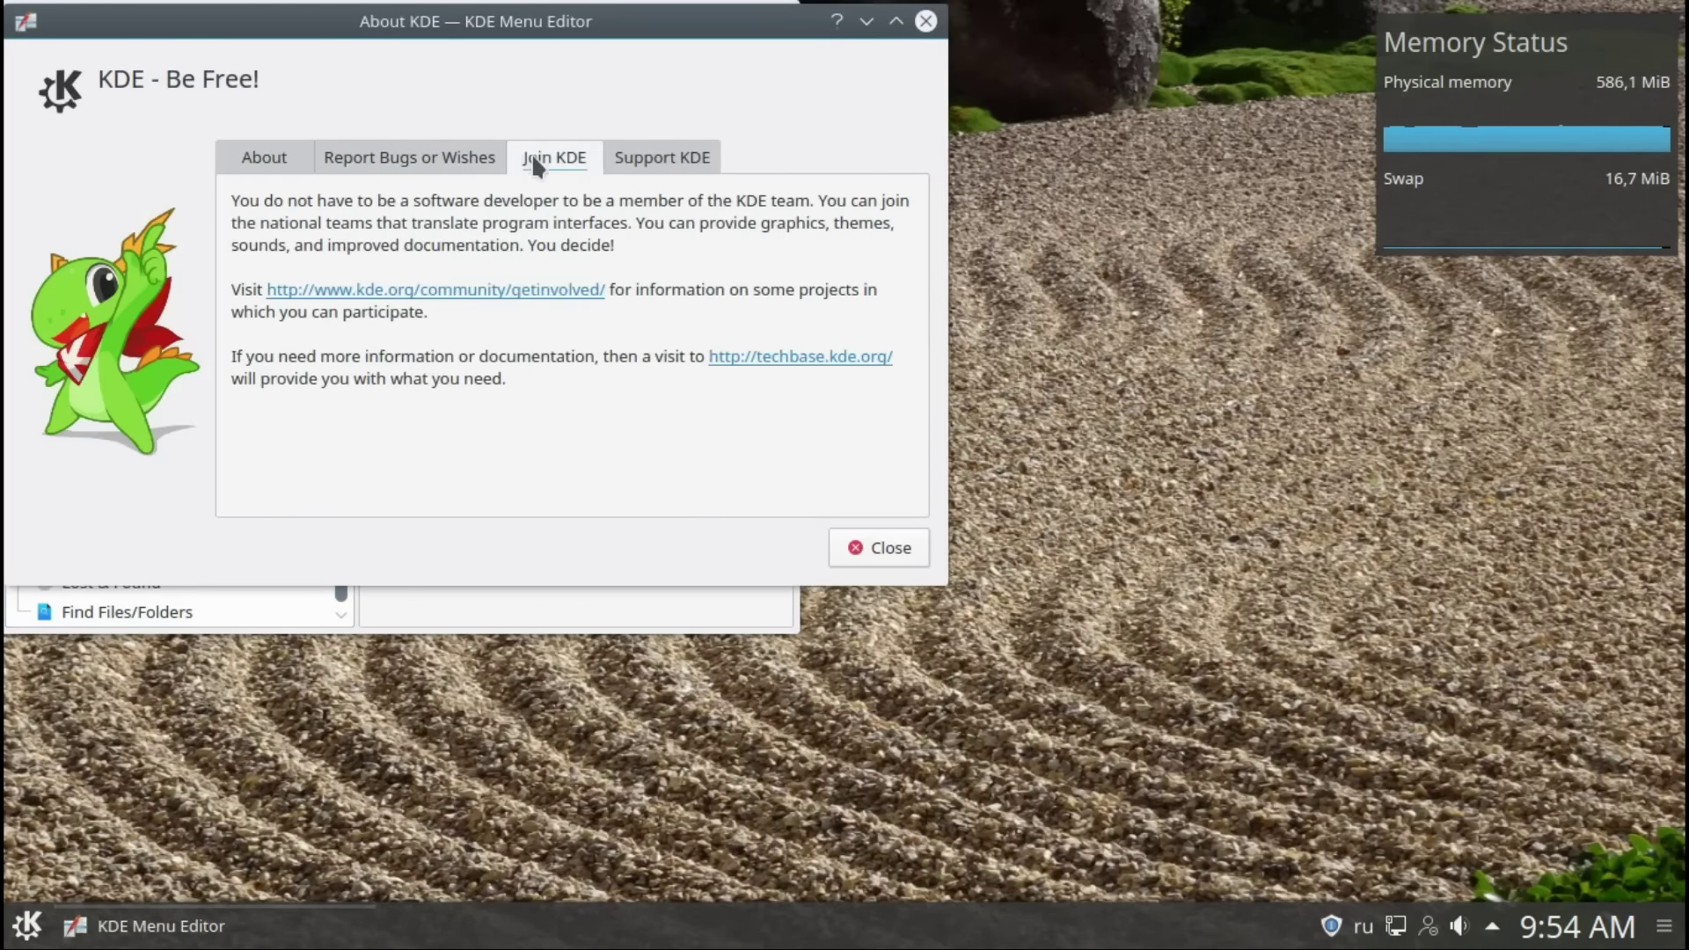
pyautogui.click(649, 155)
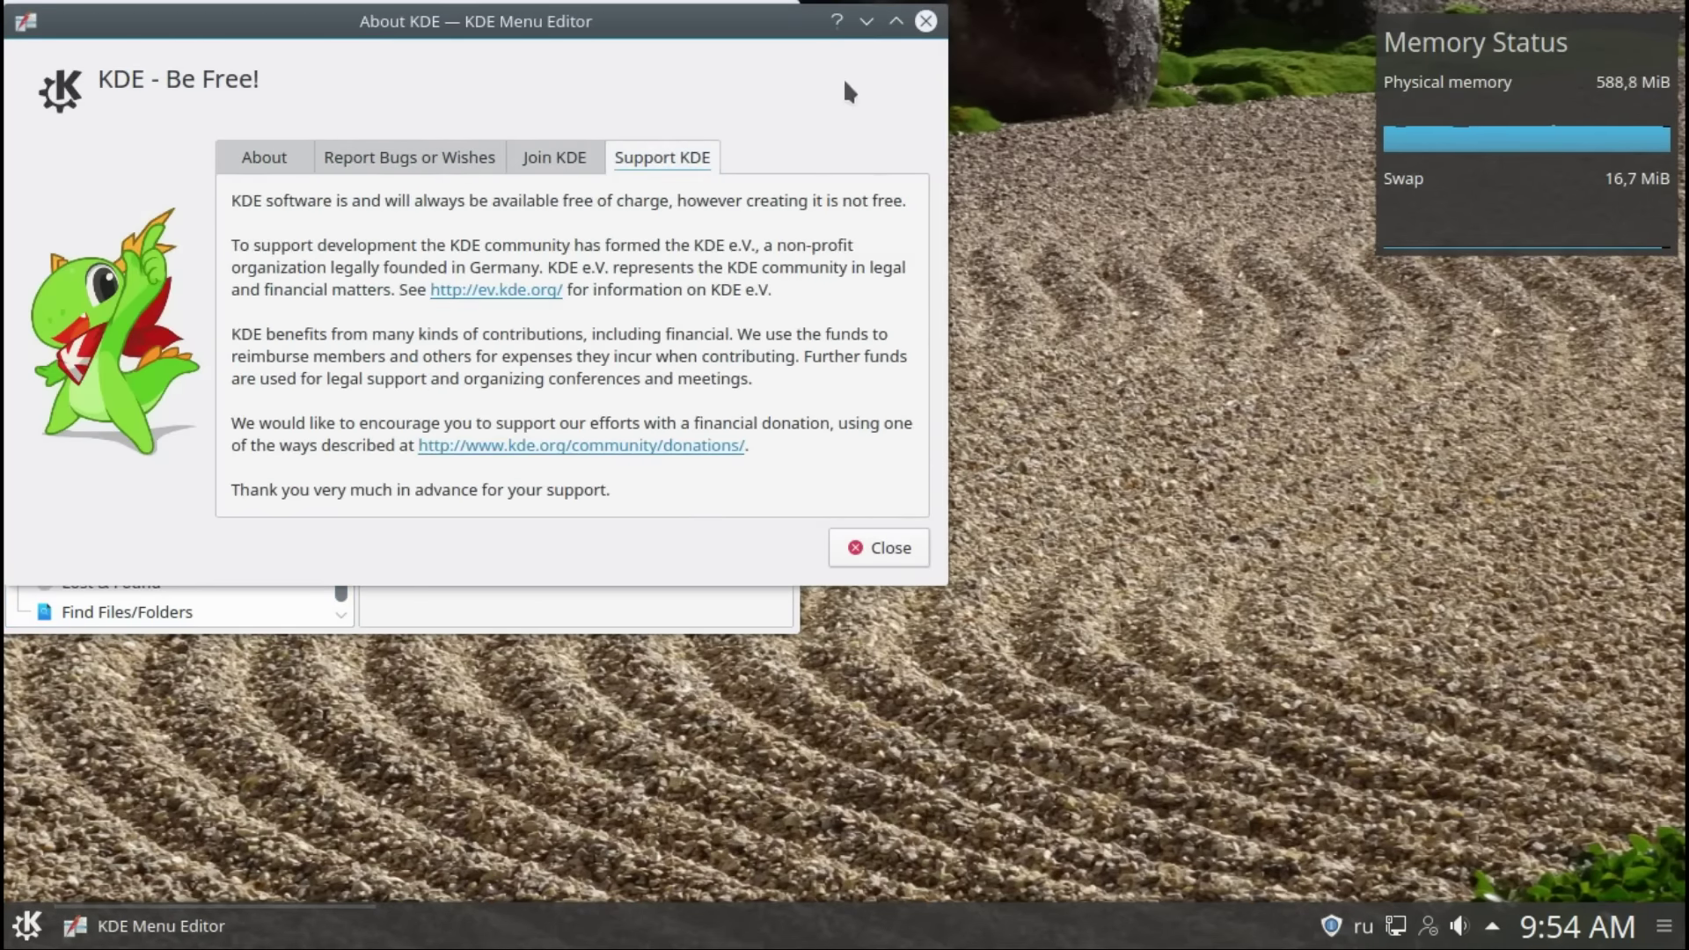
pyautogui.click(925, 22)
pyautogui.click(782, 23)
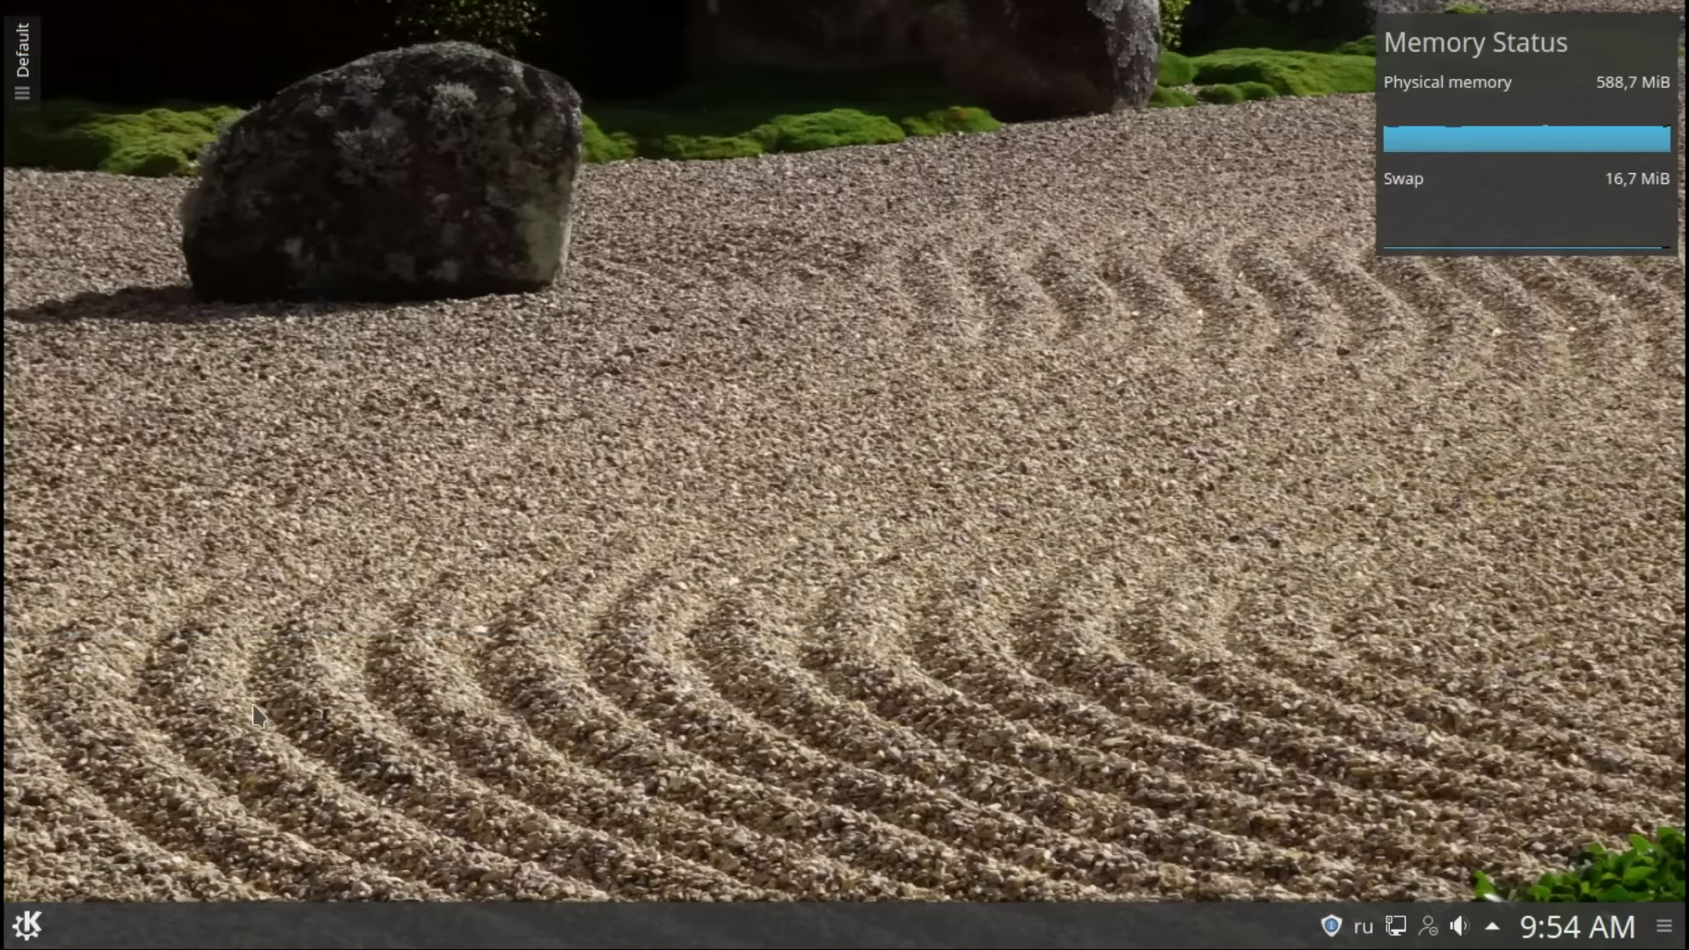
pyautogui.rightClick(26, 929)
pyautogui.click(84, 825)
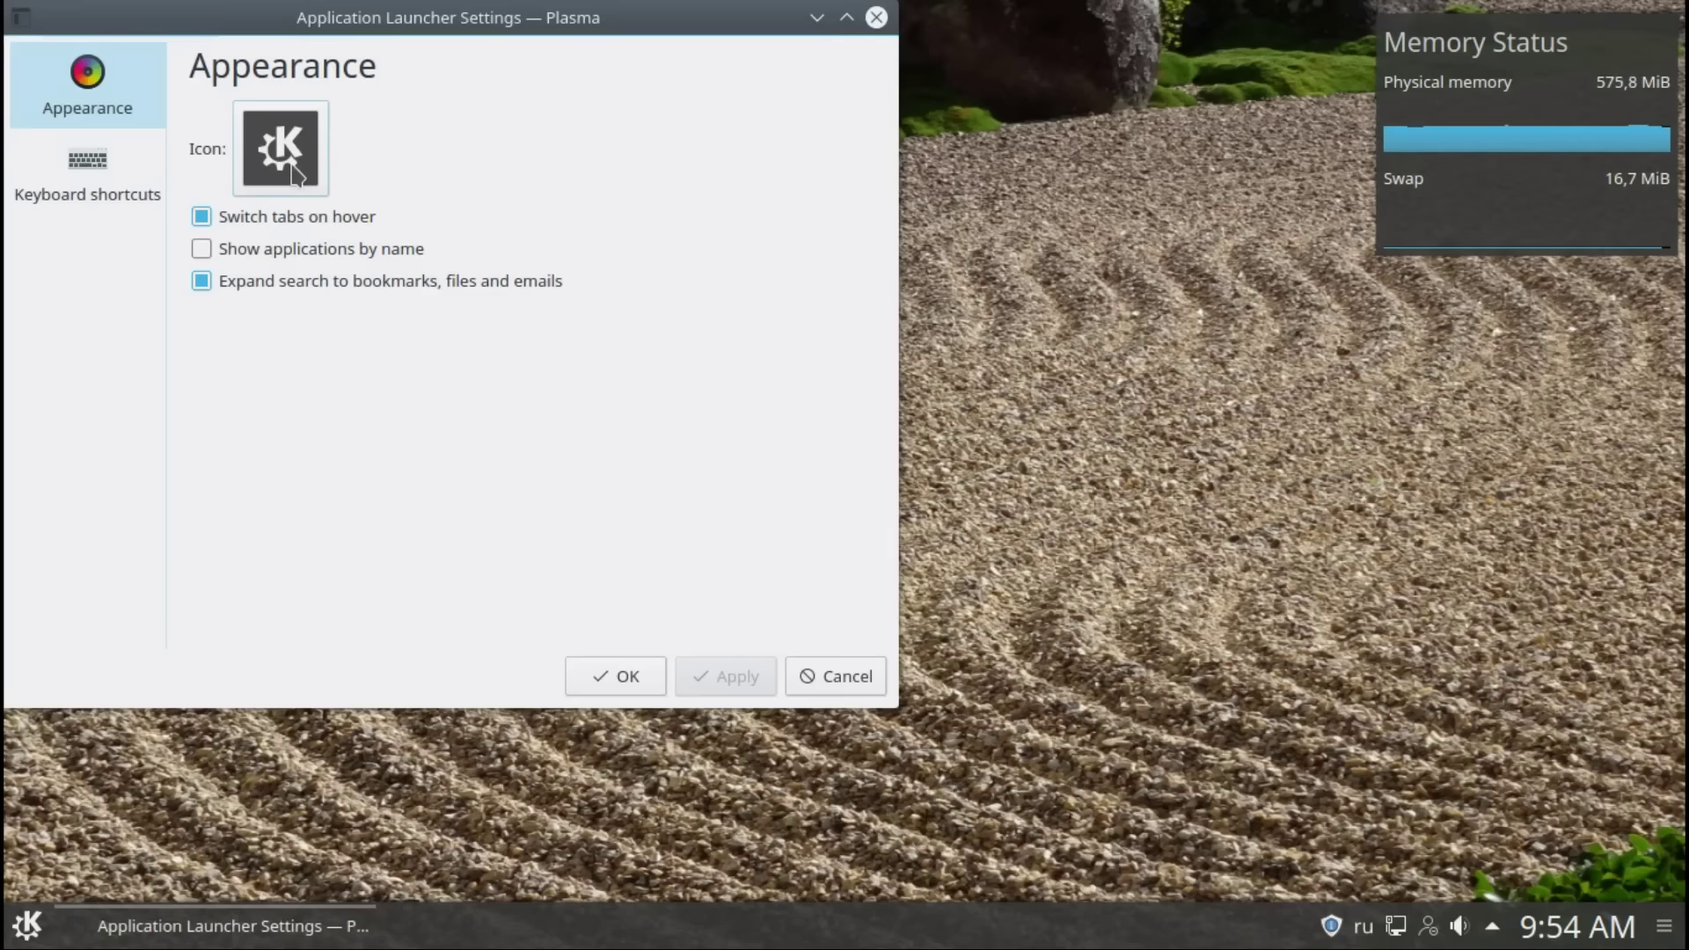
pyautogui.click(75, 182)
pyautogui.click(87, 88)
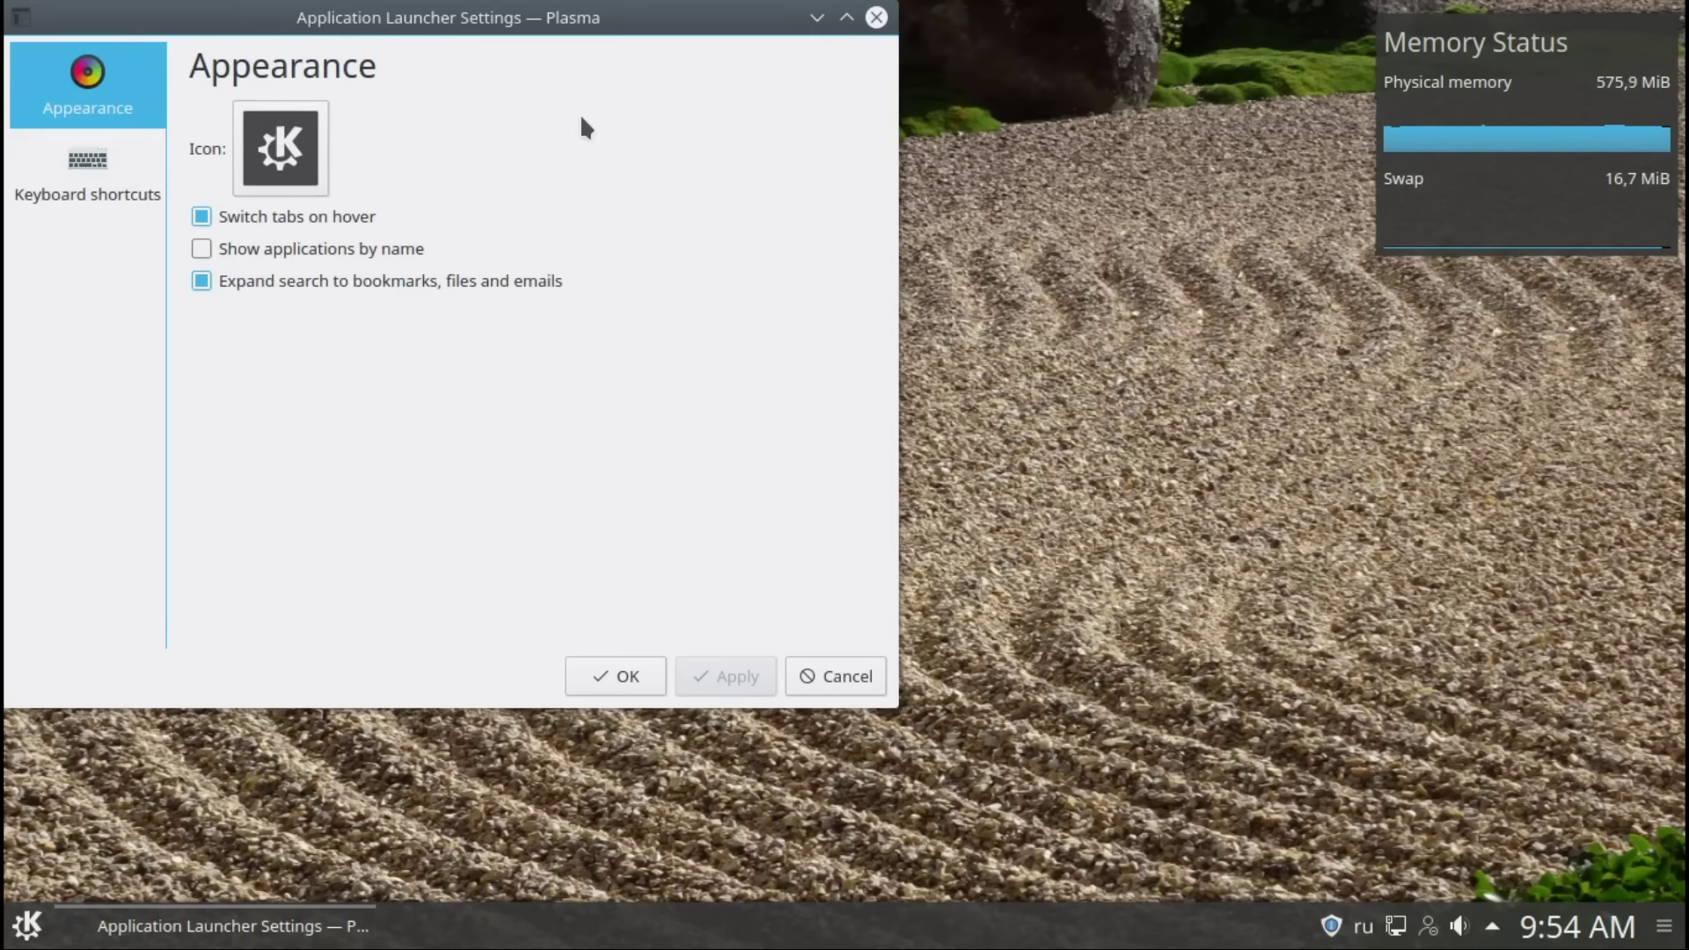
pyautogui.click(877, 17)
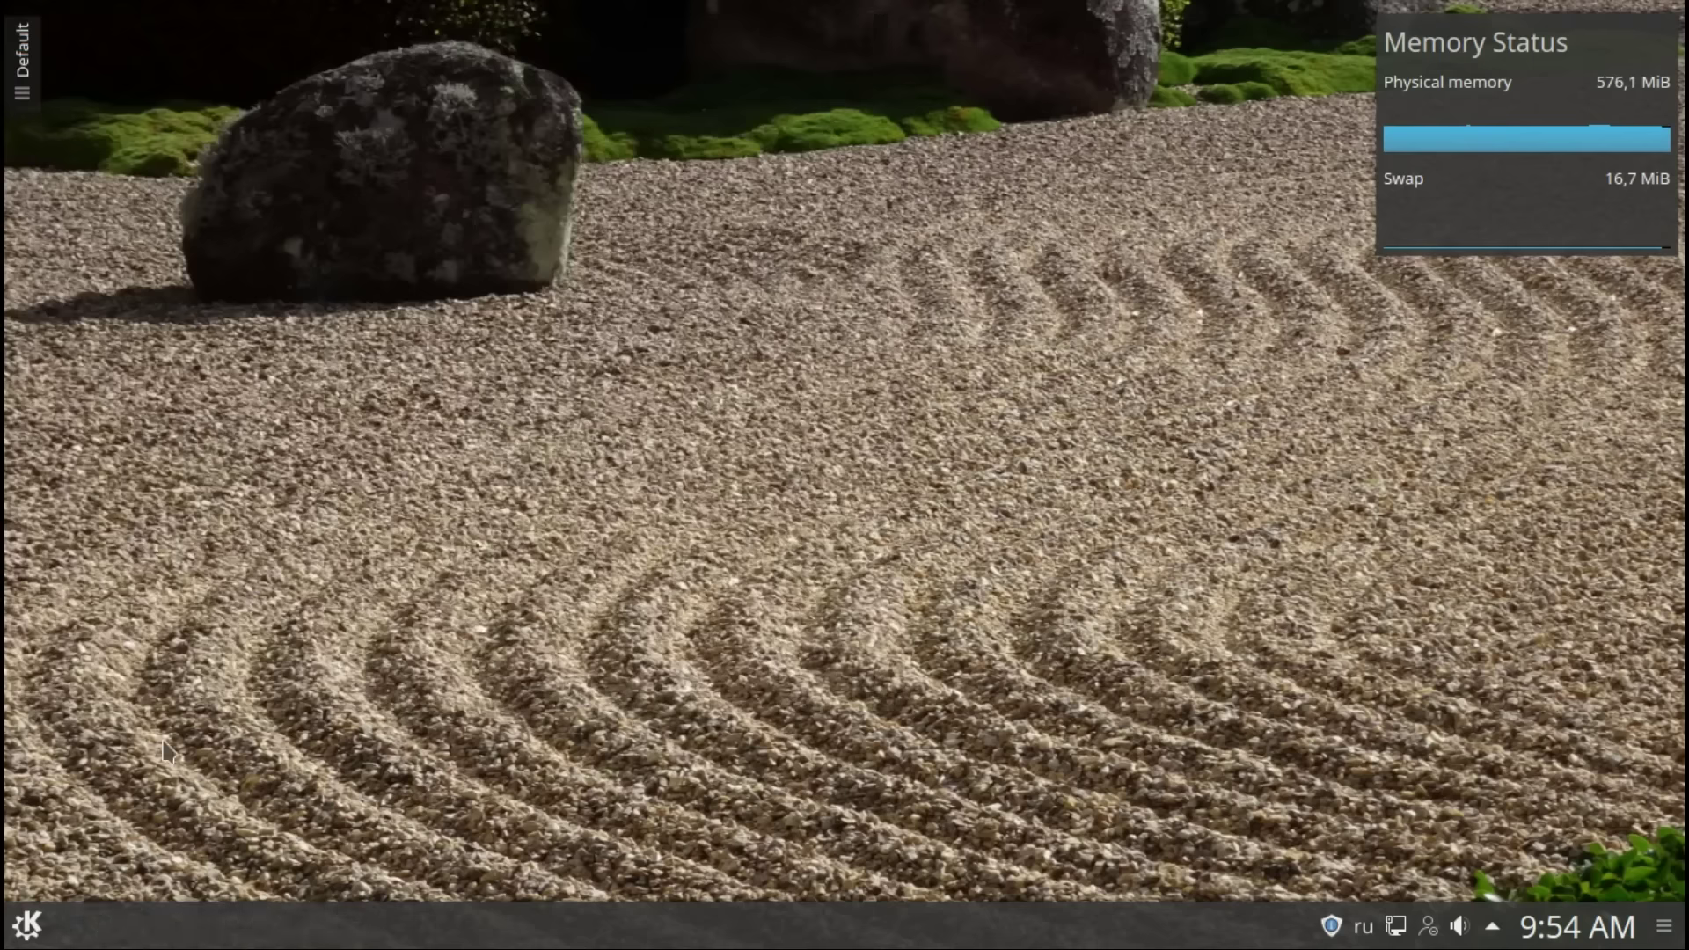
# Step: Launch Dolphin from Kickoff and look at the Network, Root and Trash places
pyautogui.click(28, 926)
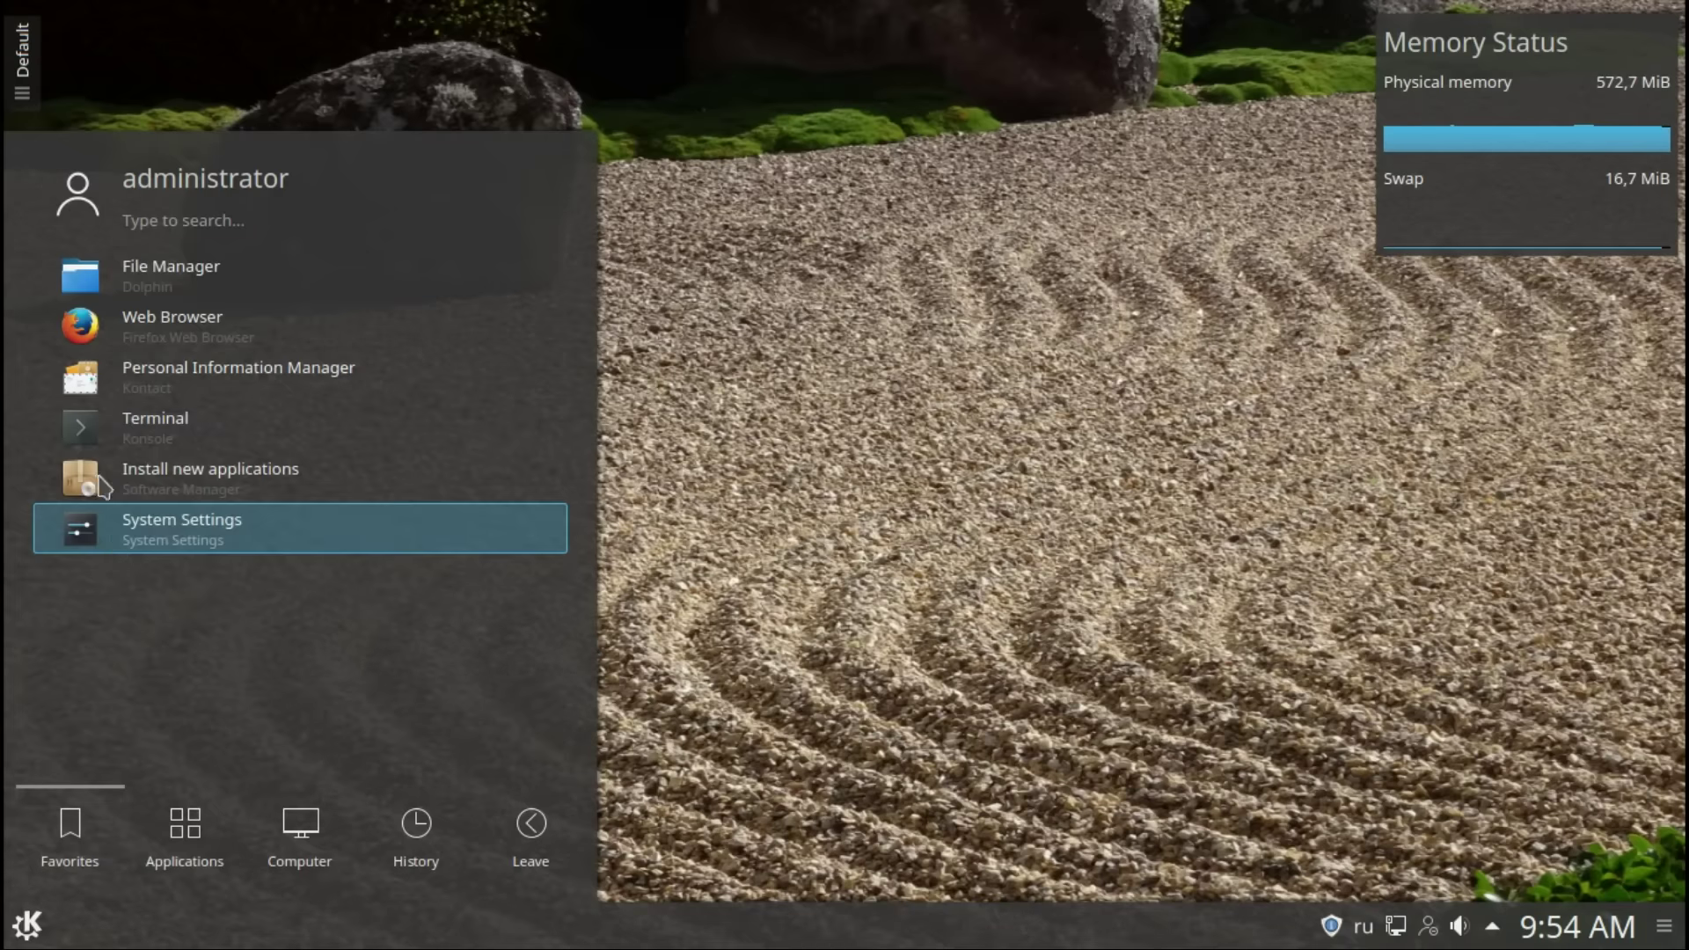
pyautogui.click(121, 287)
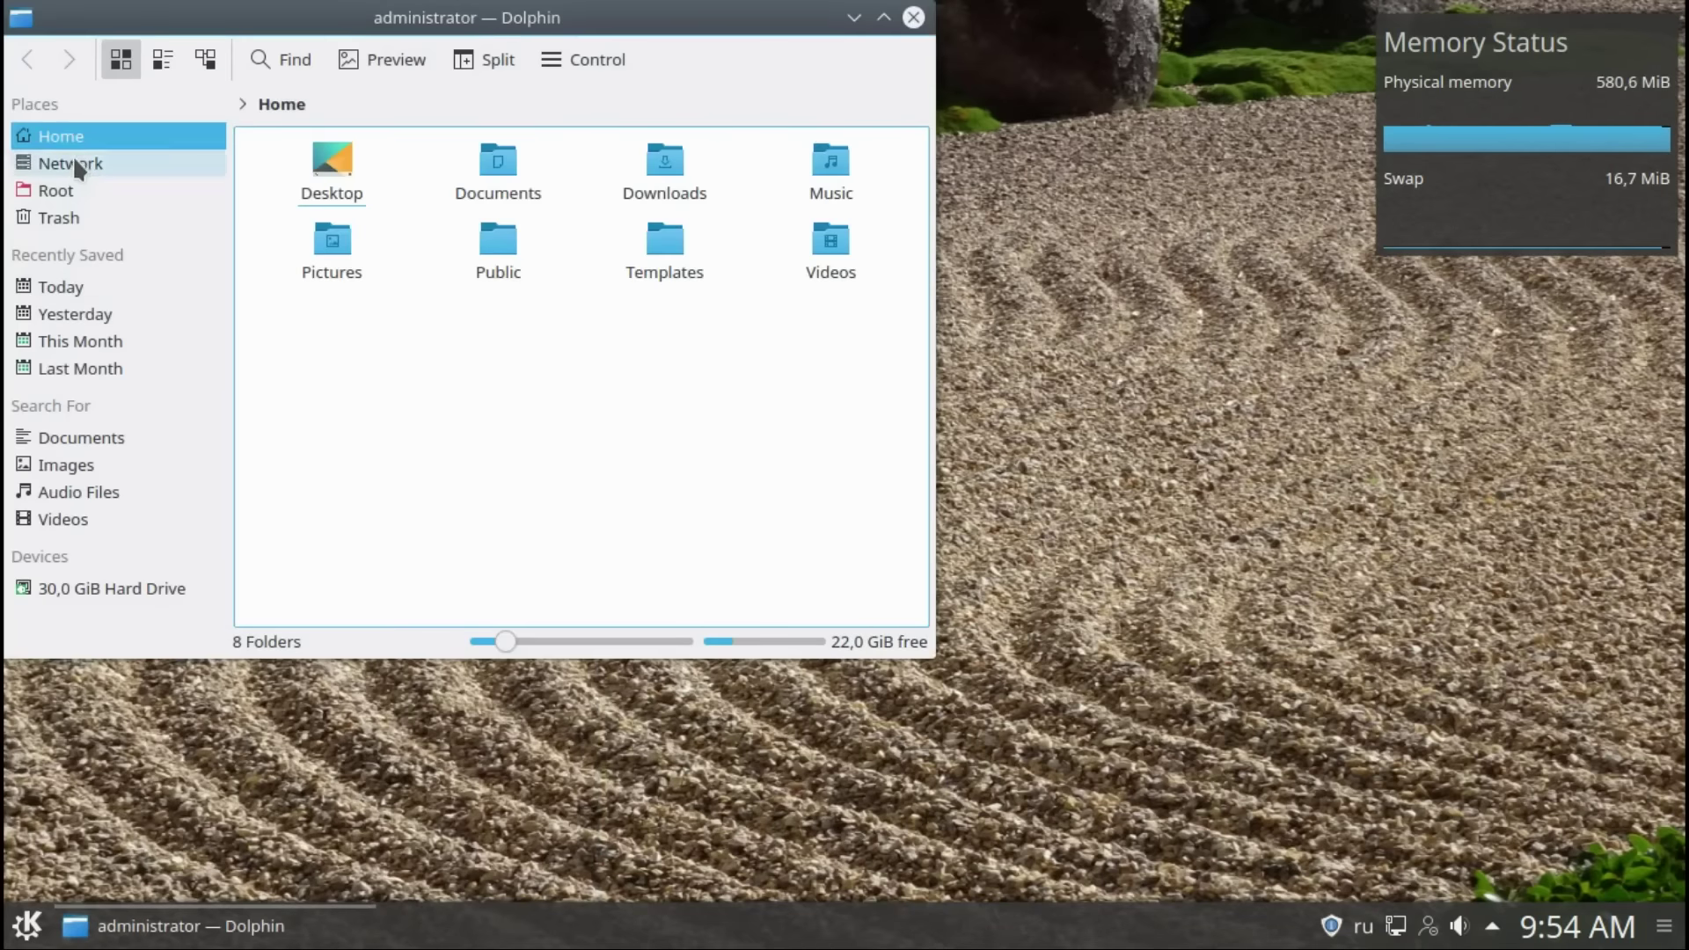
pyautogui.click(74, 162)
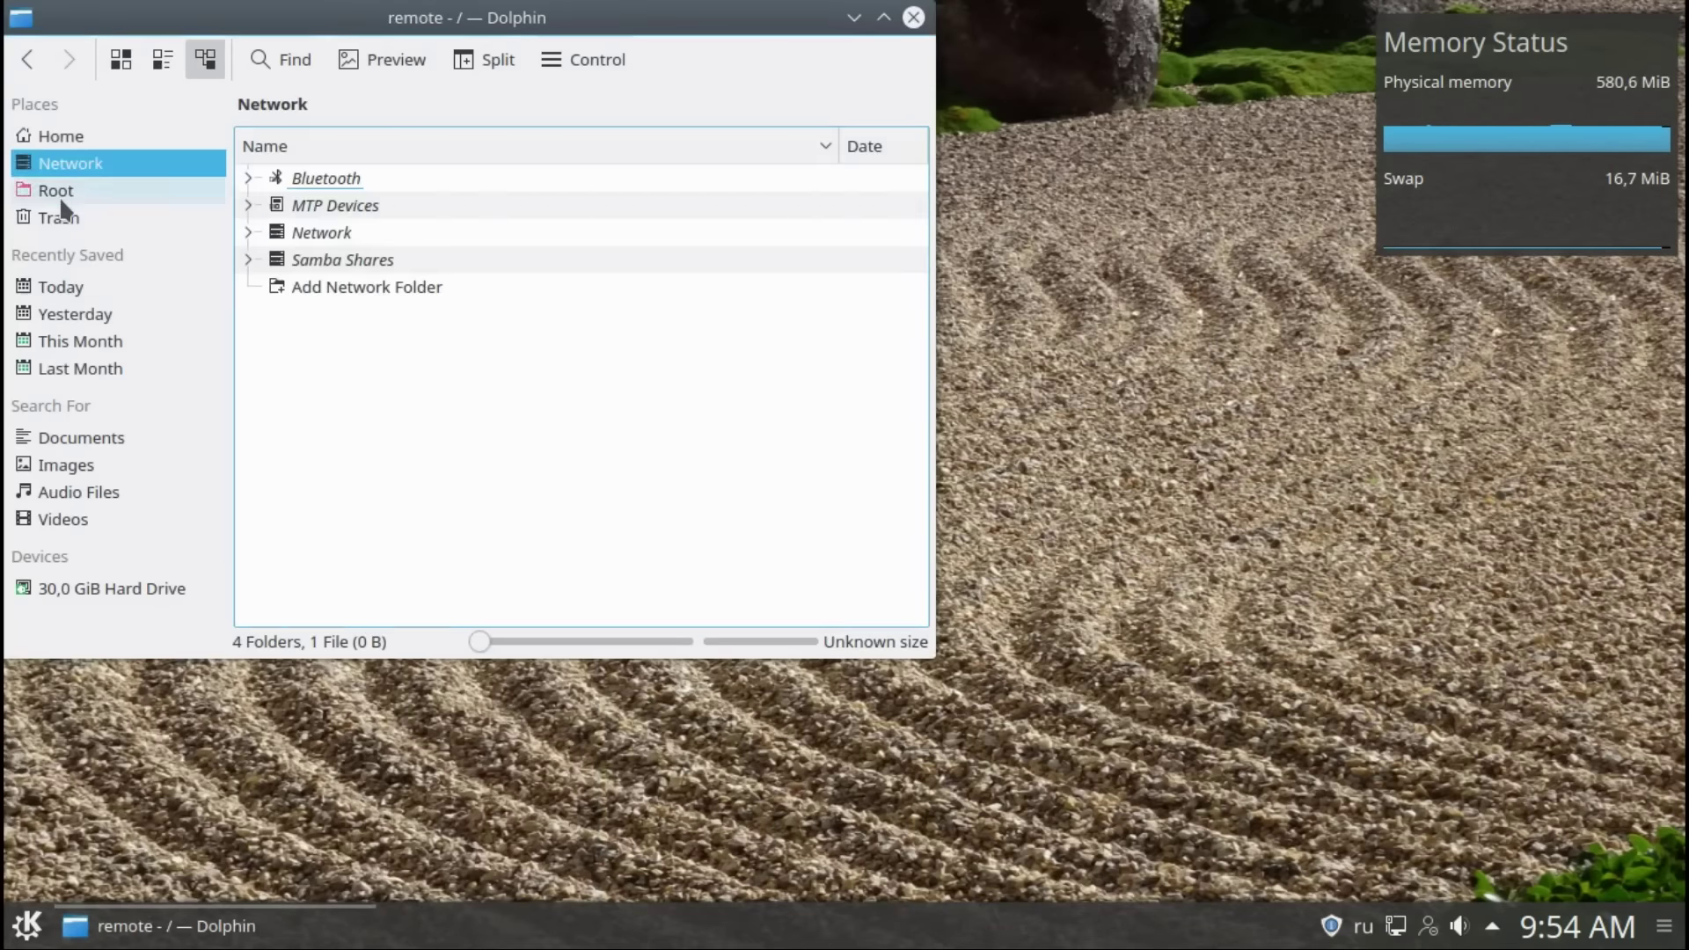
pyautogui.click(60, 195)
pyautogui.click(60, 219)
# Step: Step through the Recently Saved and Search For entries, then open the 30,0 GiB hard drive root
pyautogui.click(59, 283)
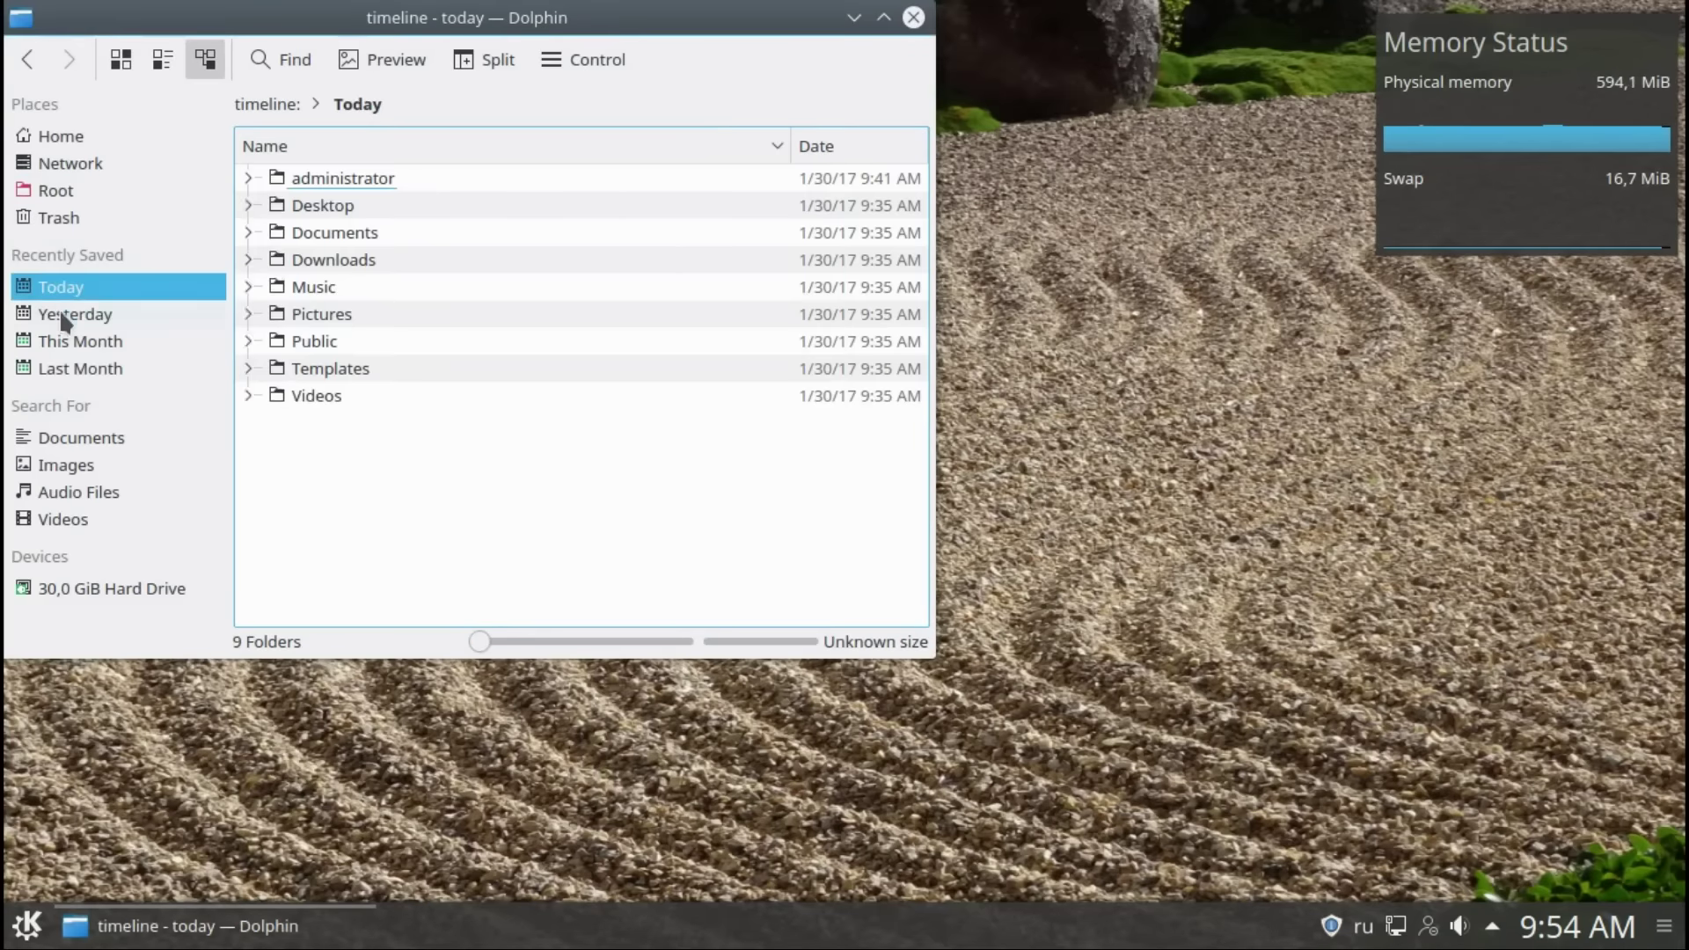
pyautogui.click(60, 314)
pyautogui.click(60, 341)
pyautogui.click(56, 367)
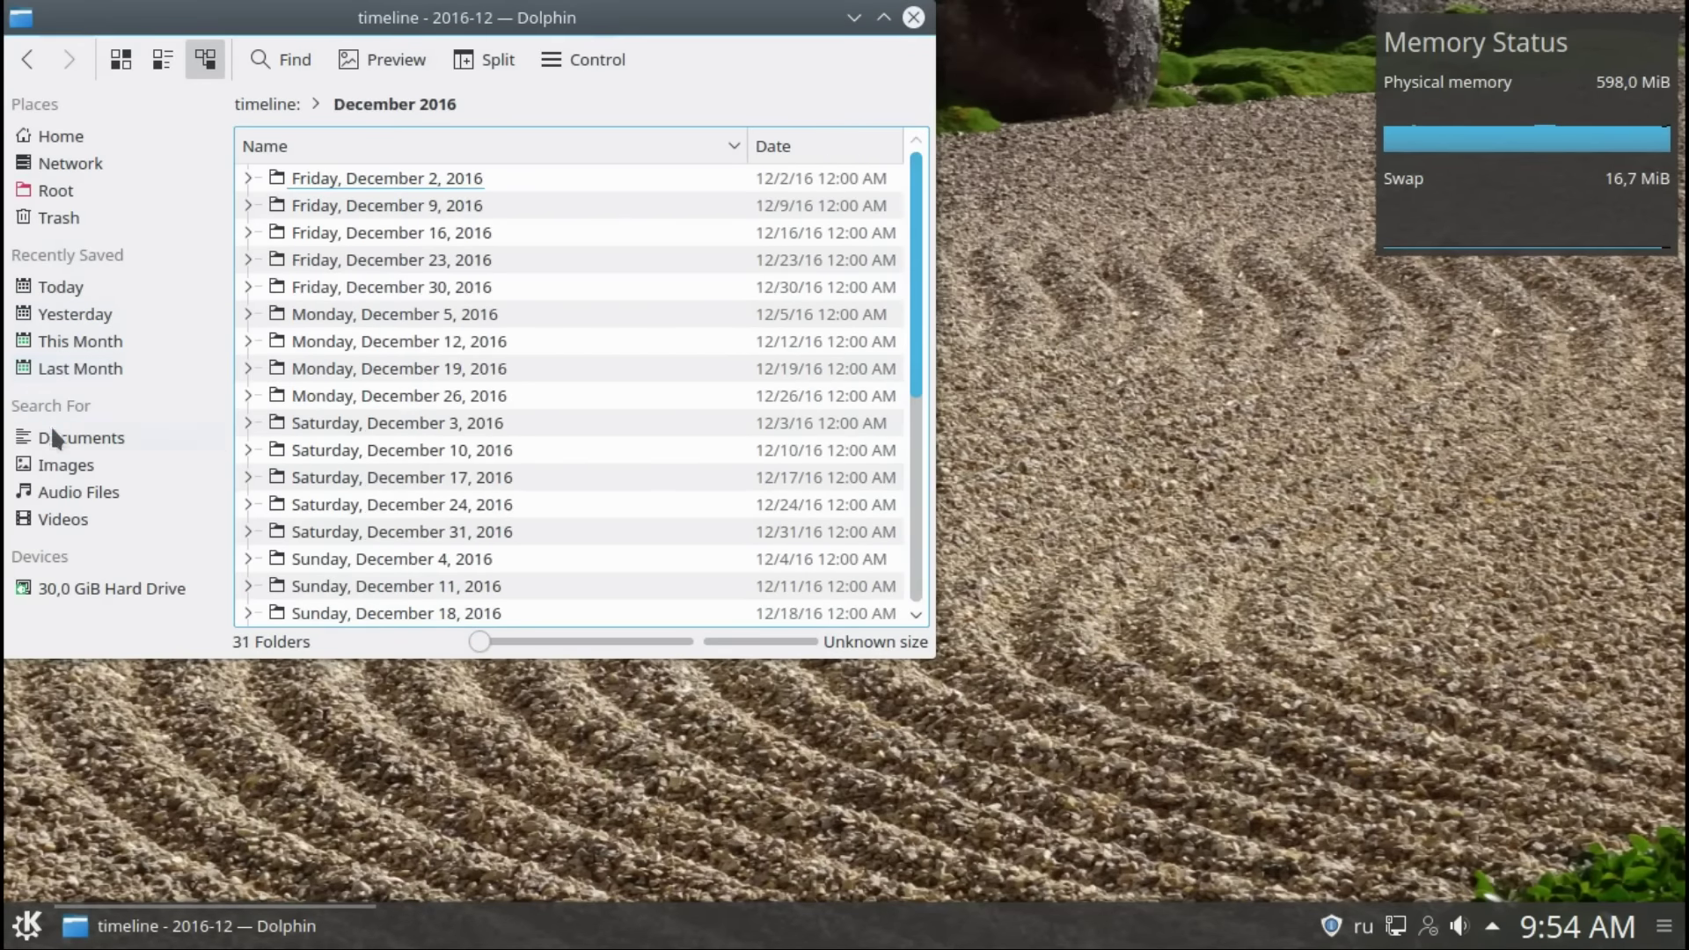
pyautogui.click(50, 437)
pyautogui.click(50, 465)
pyautogui.click(51, 492)
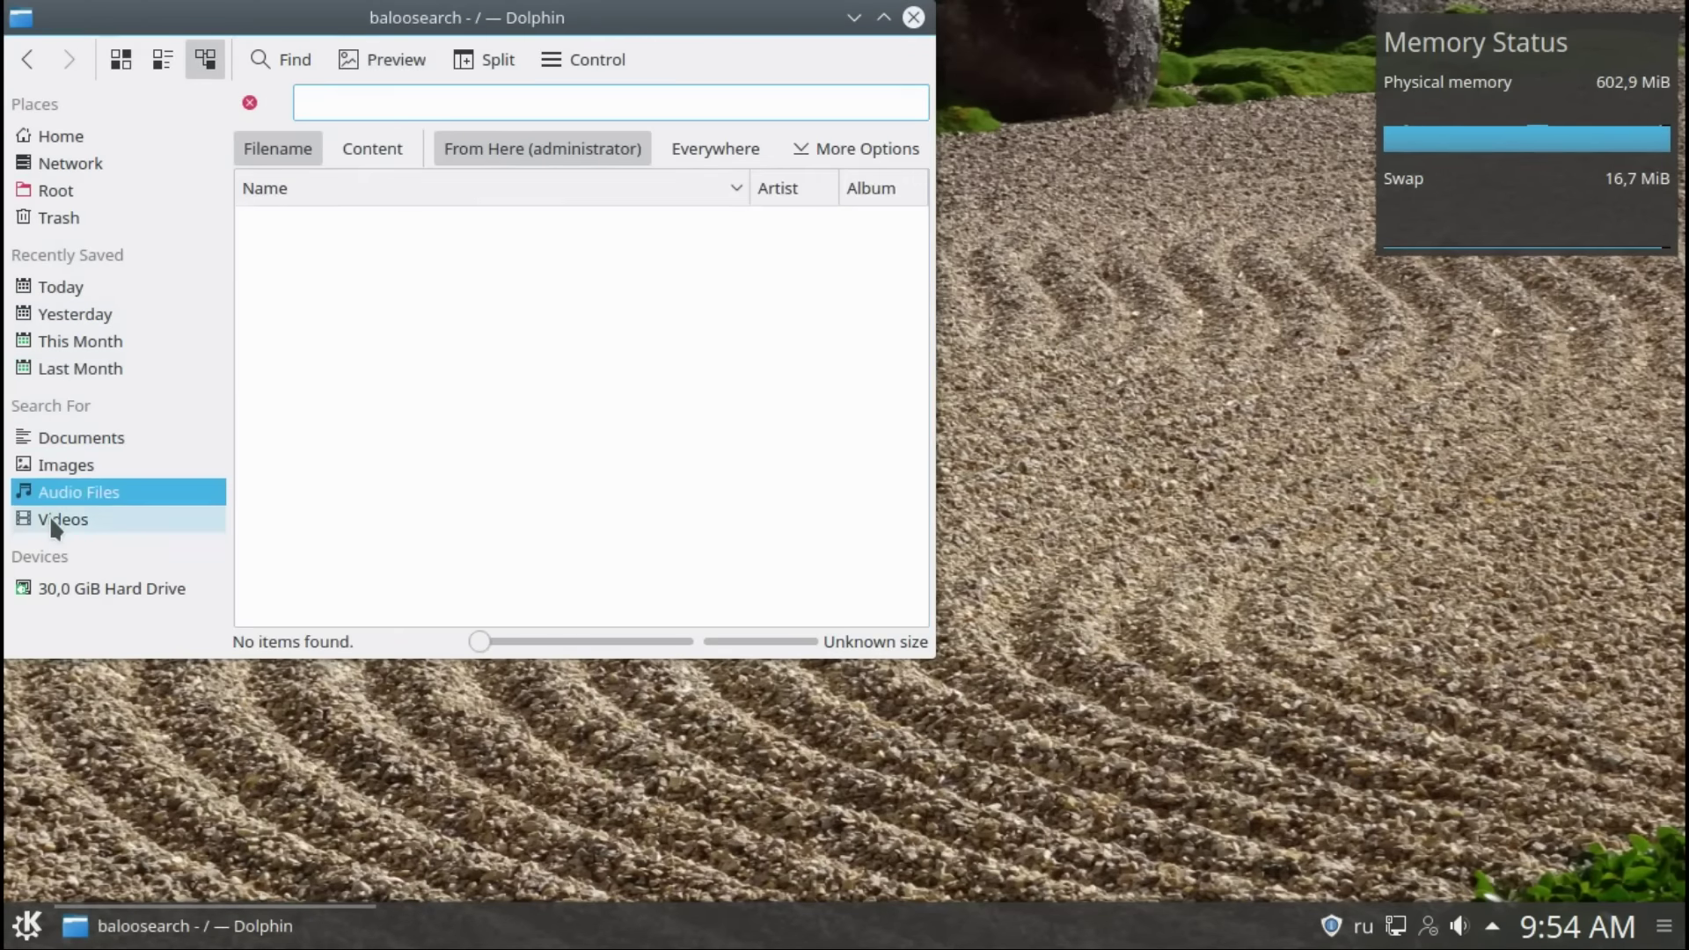
pyautogui.click(51, 517)
pyautogui.click(67, 587)
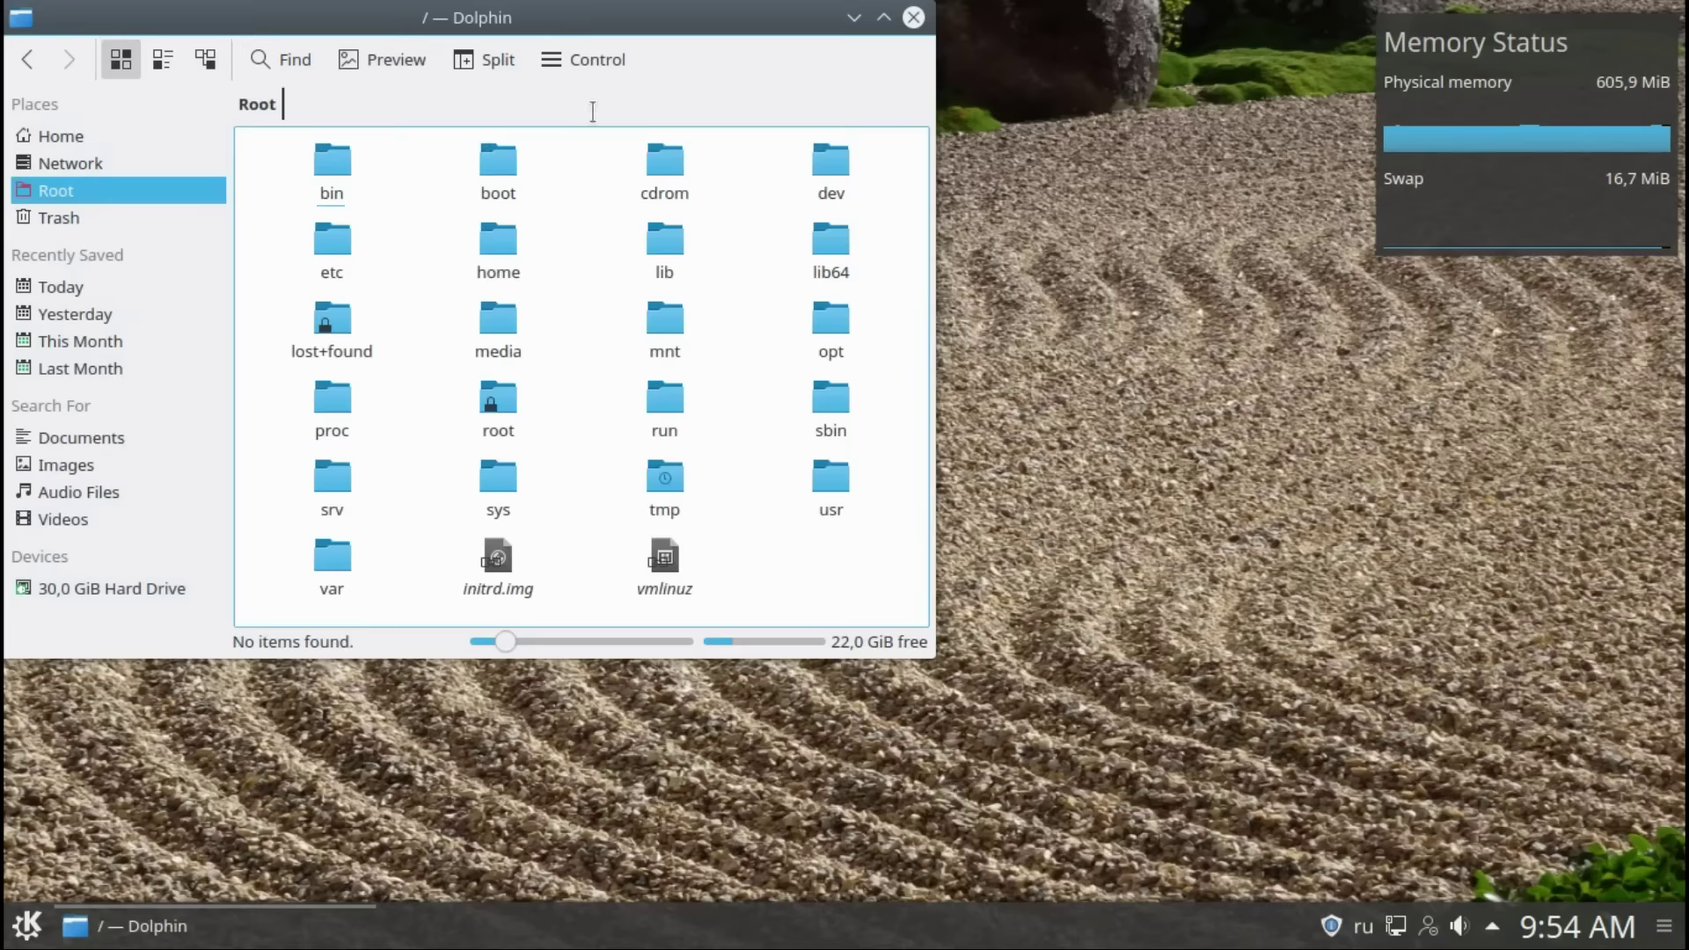
pyautogui.click(596, 66)
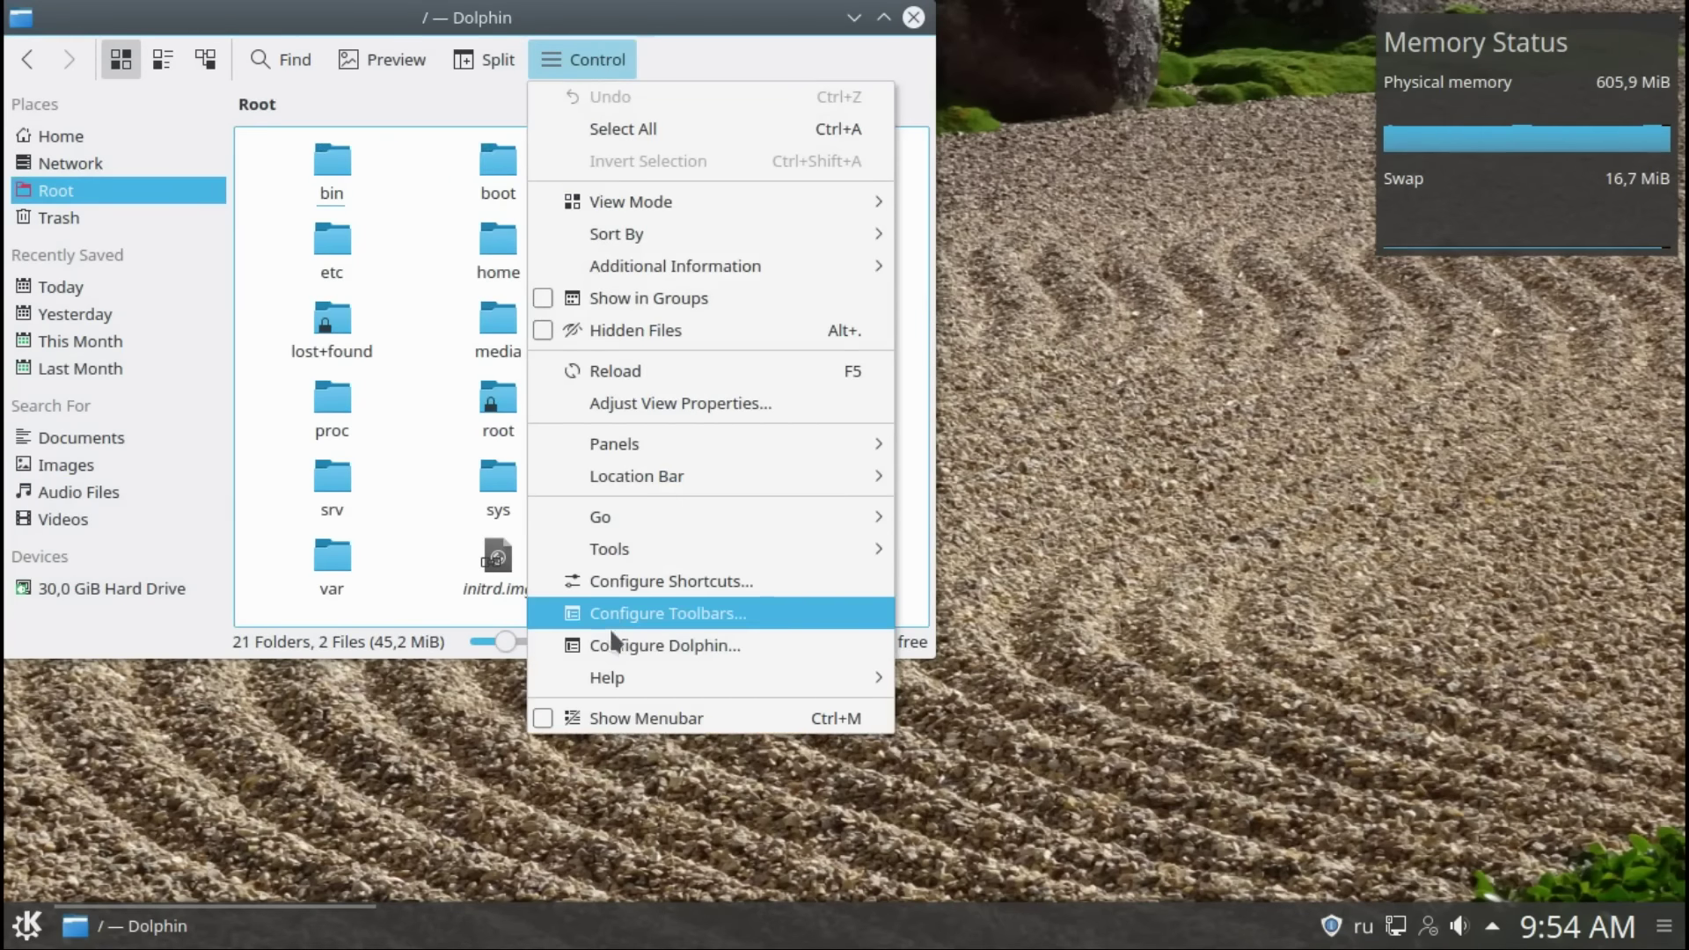
# Step: View Dolphin's version details in the About Dolphin dialog, then close it
pyautogui.moveTo(646, 679)
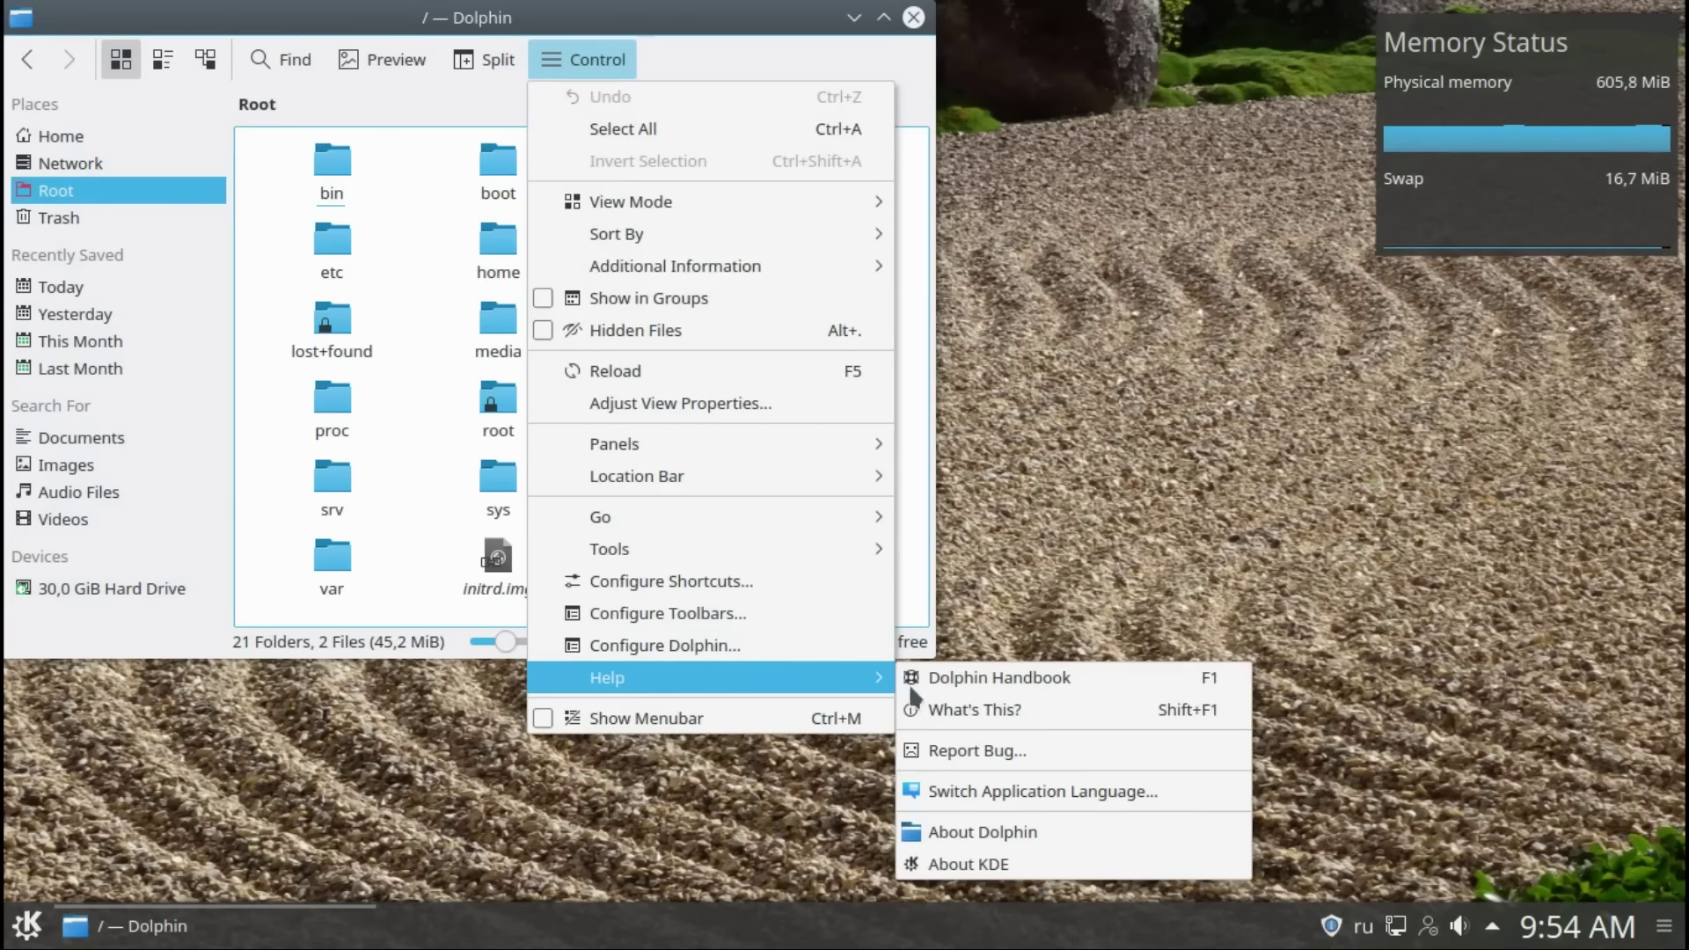
pyautogui.click(972, 840)
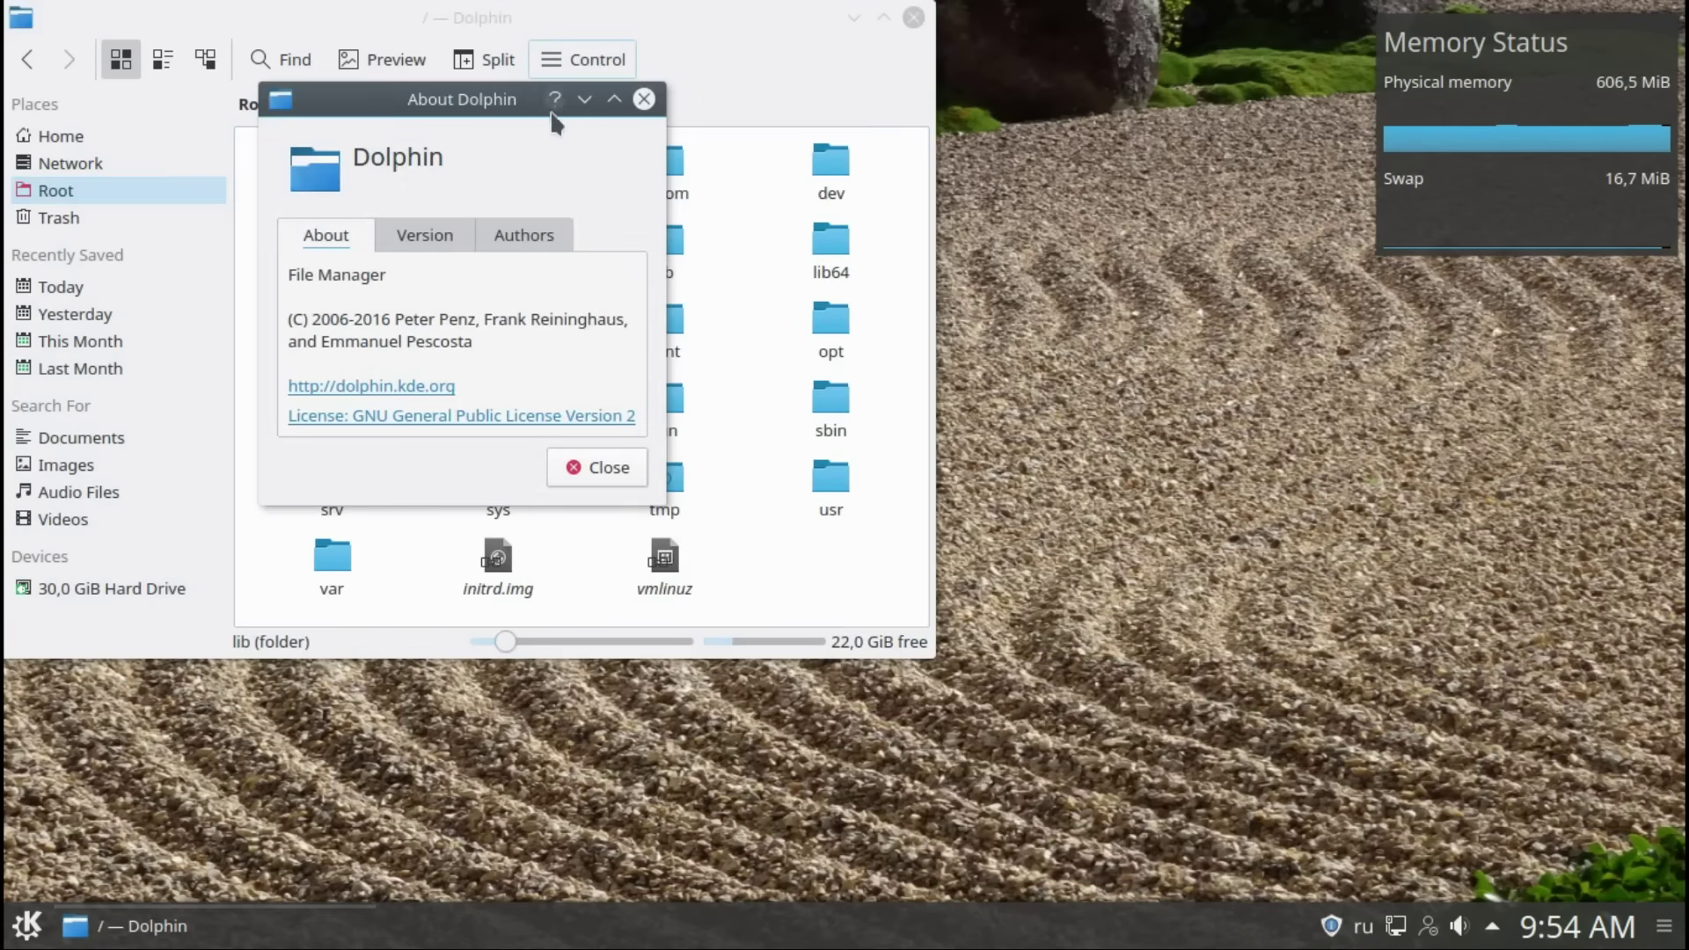
pyautogui.click(431, 234)
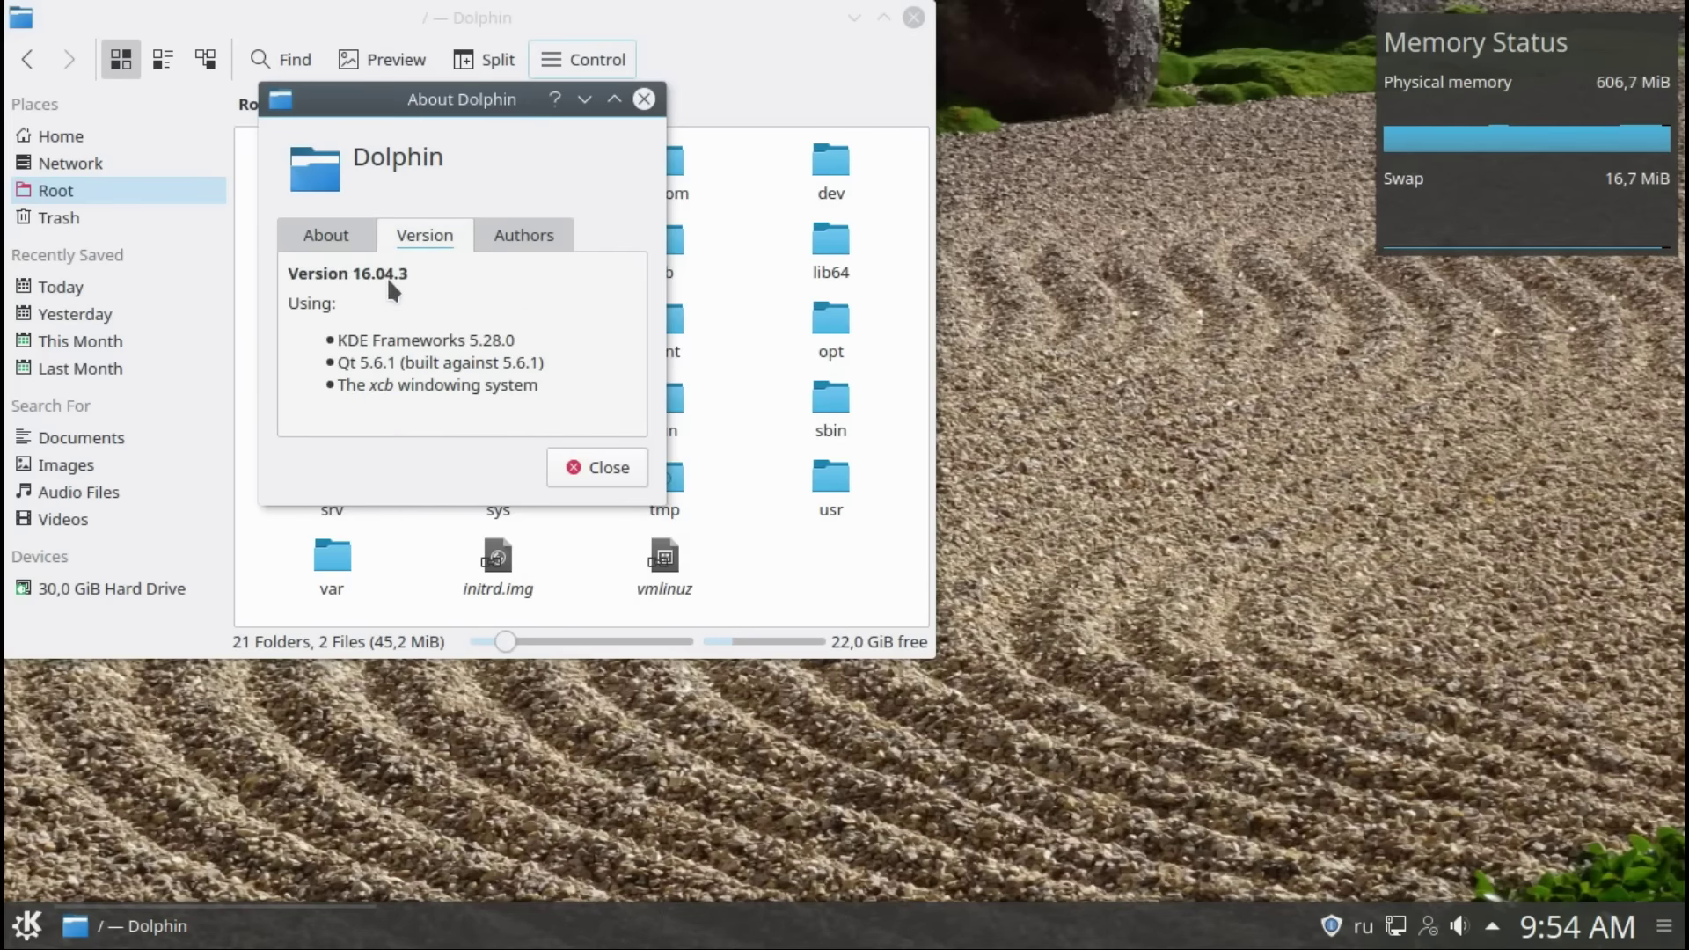
pyautogui.click(644, 99)
# Step: Try split view, previews, search, details and compact views, then return to icons and Home
pyautogui.click(495, 62)
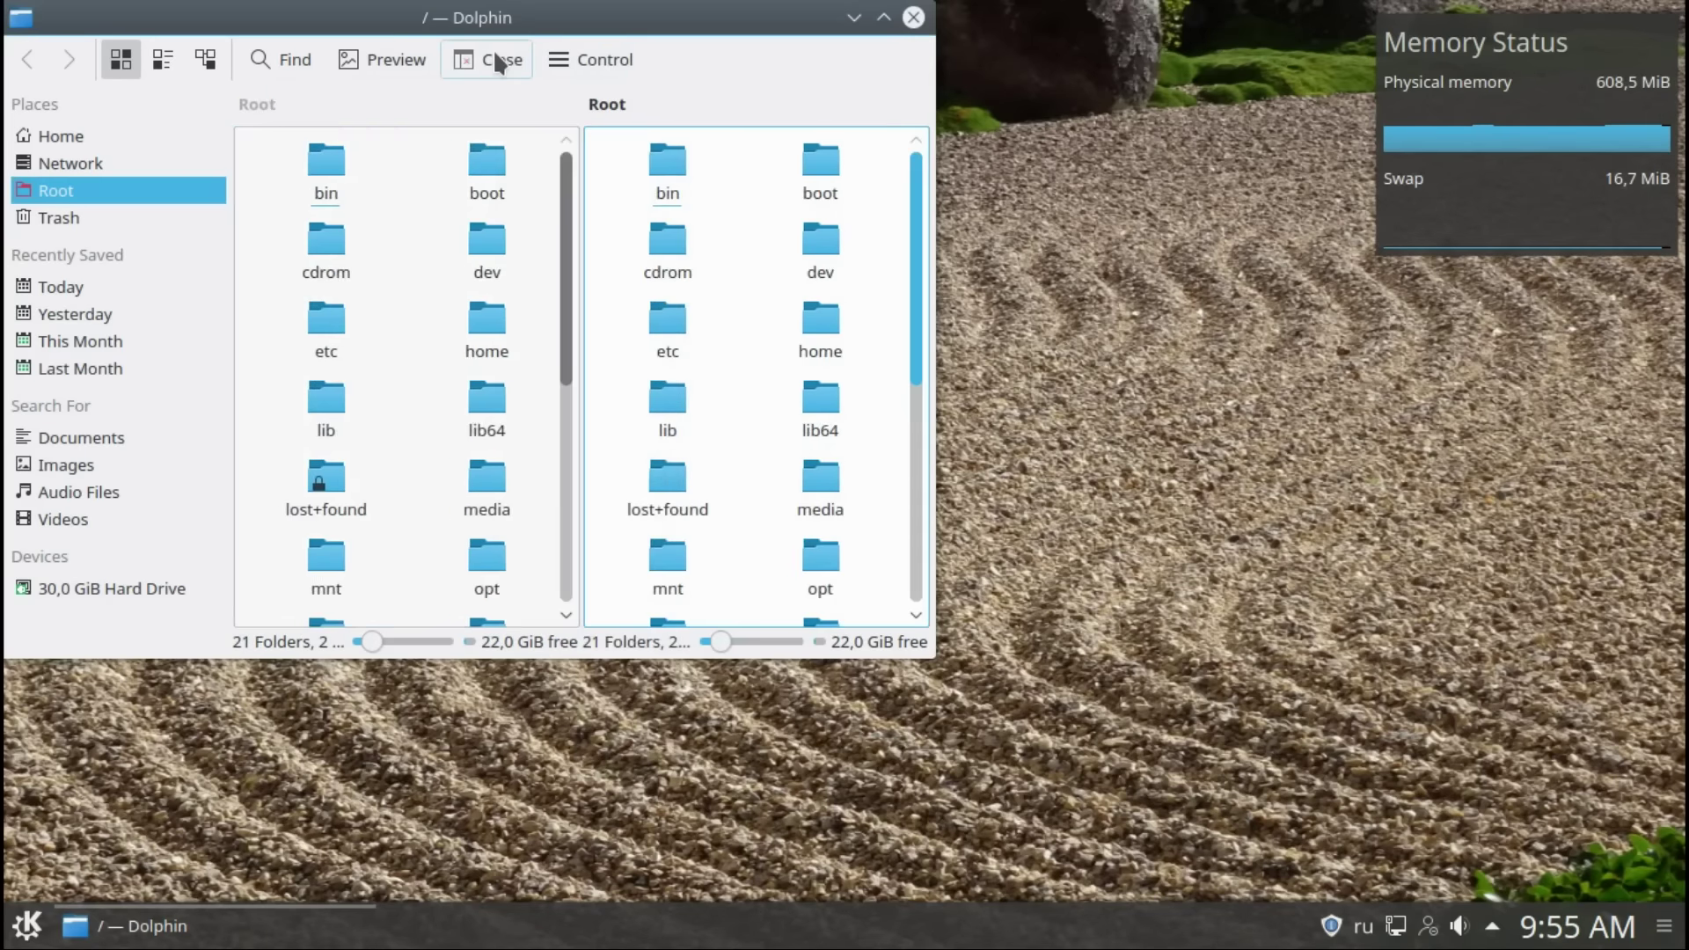
pyautogui.click(493, 60)
pyautogui.click(417, 58)
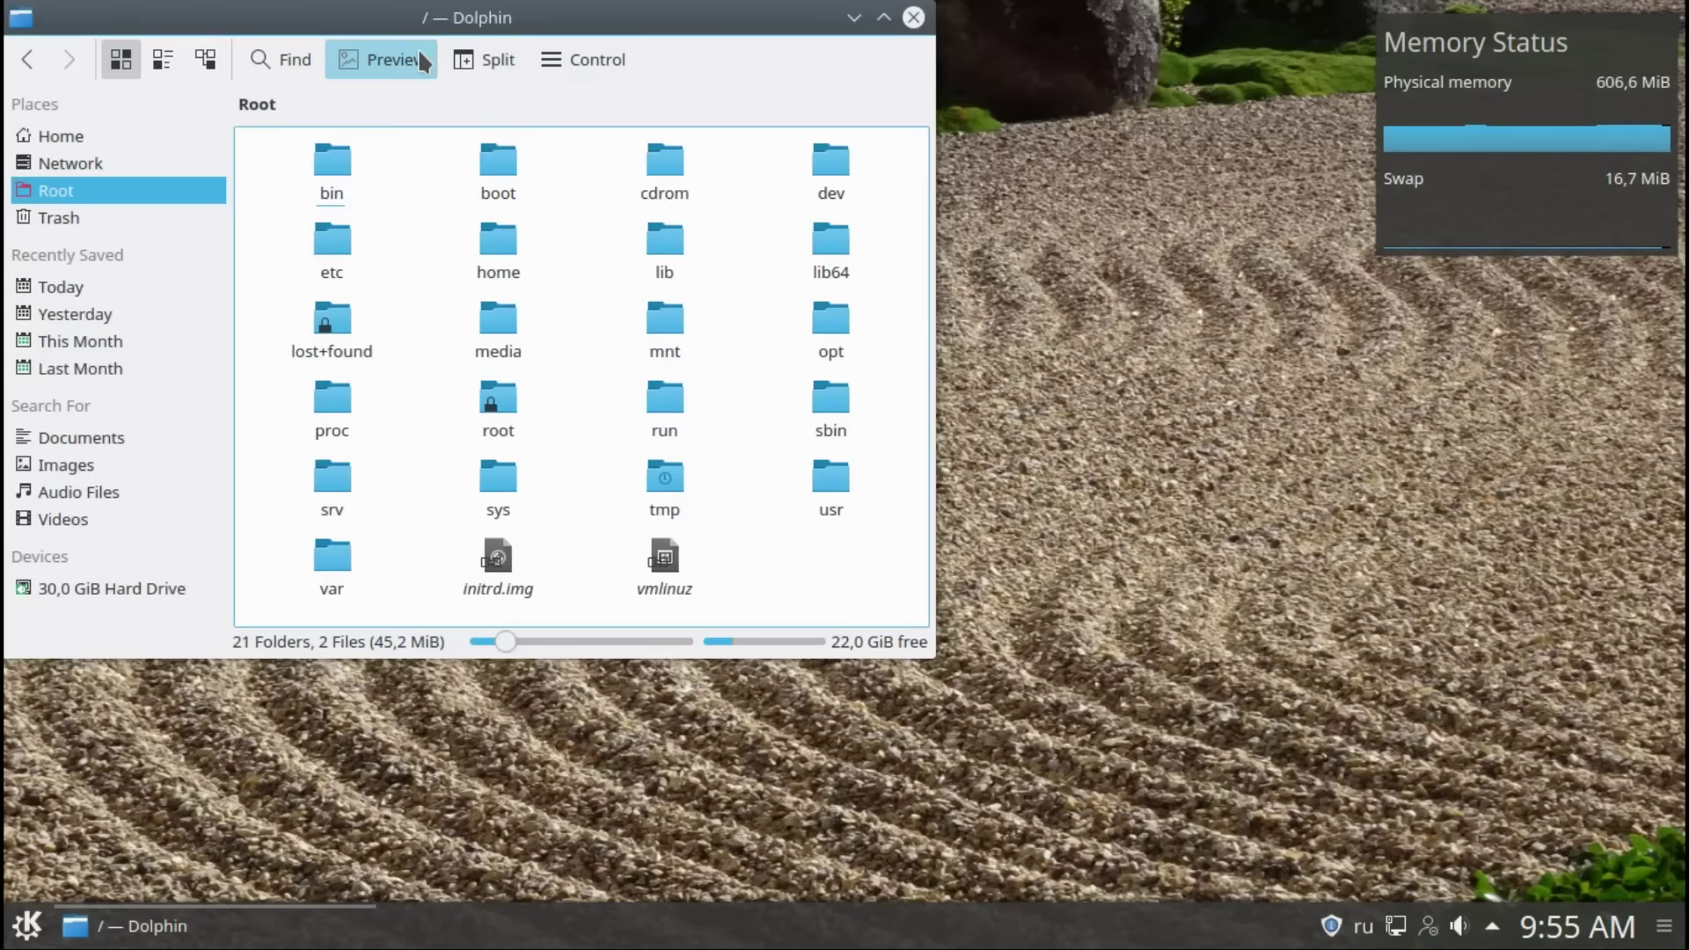
pyautogui.click(282, 65)
pyautogui.click(213, 55)
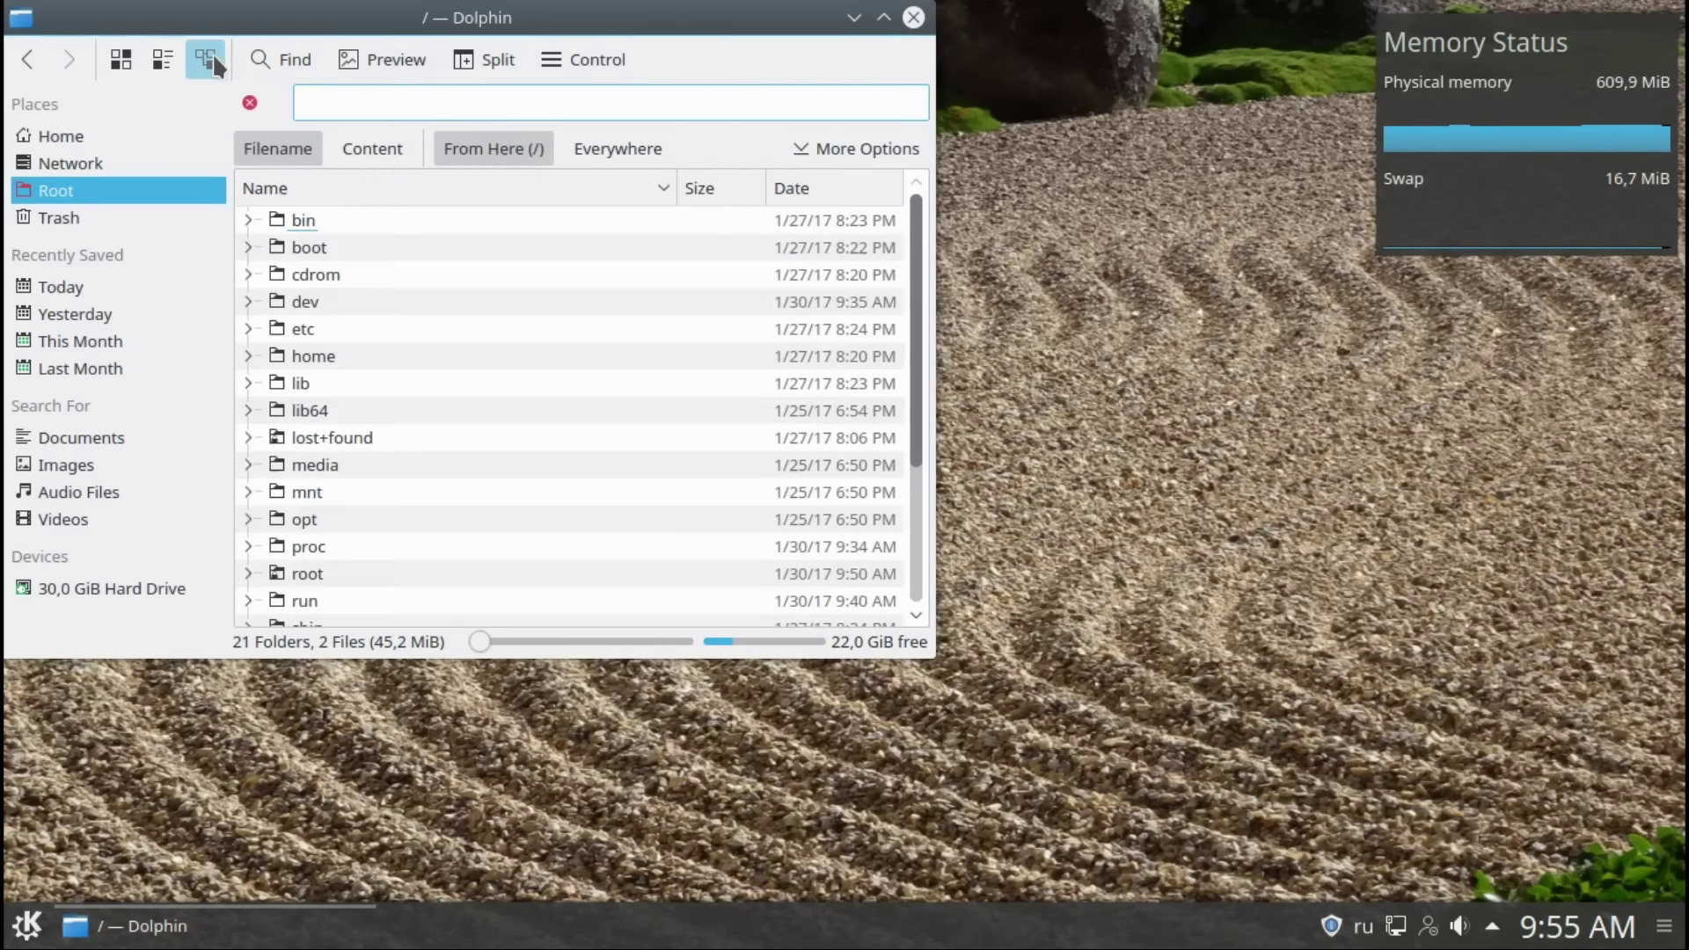
pyautogui.click(144, 56)
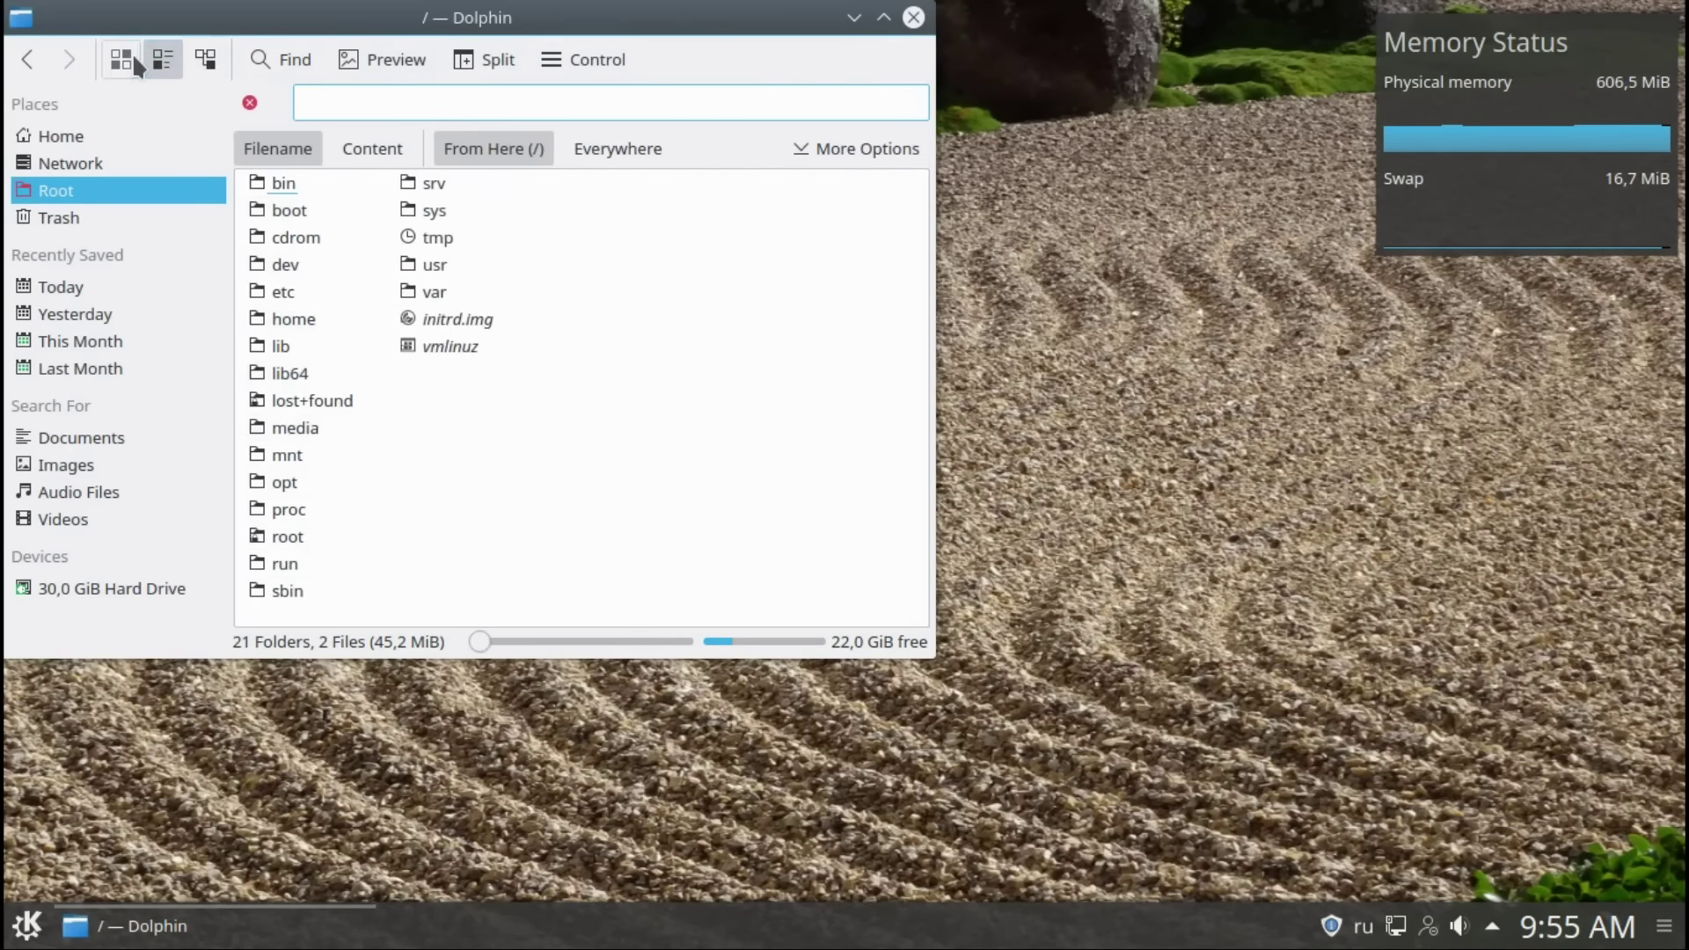
pyautogui.click(130, 58)
pyautogui.click(27, 59)
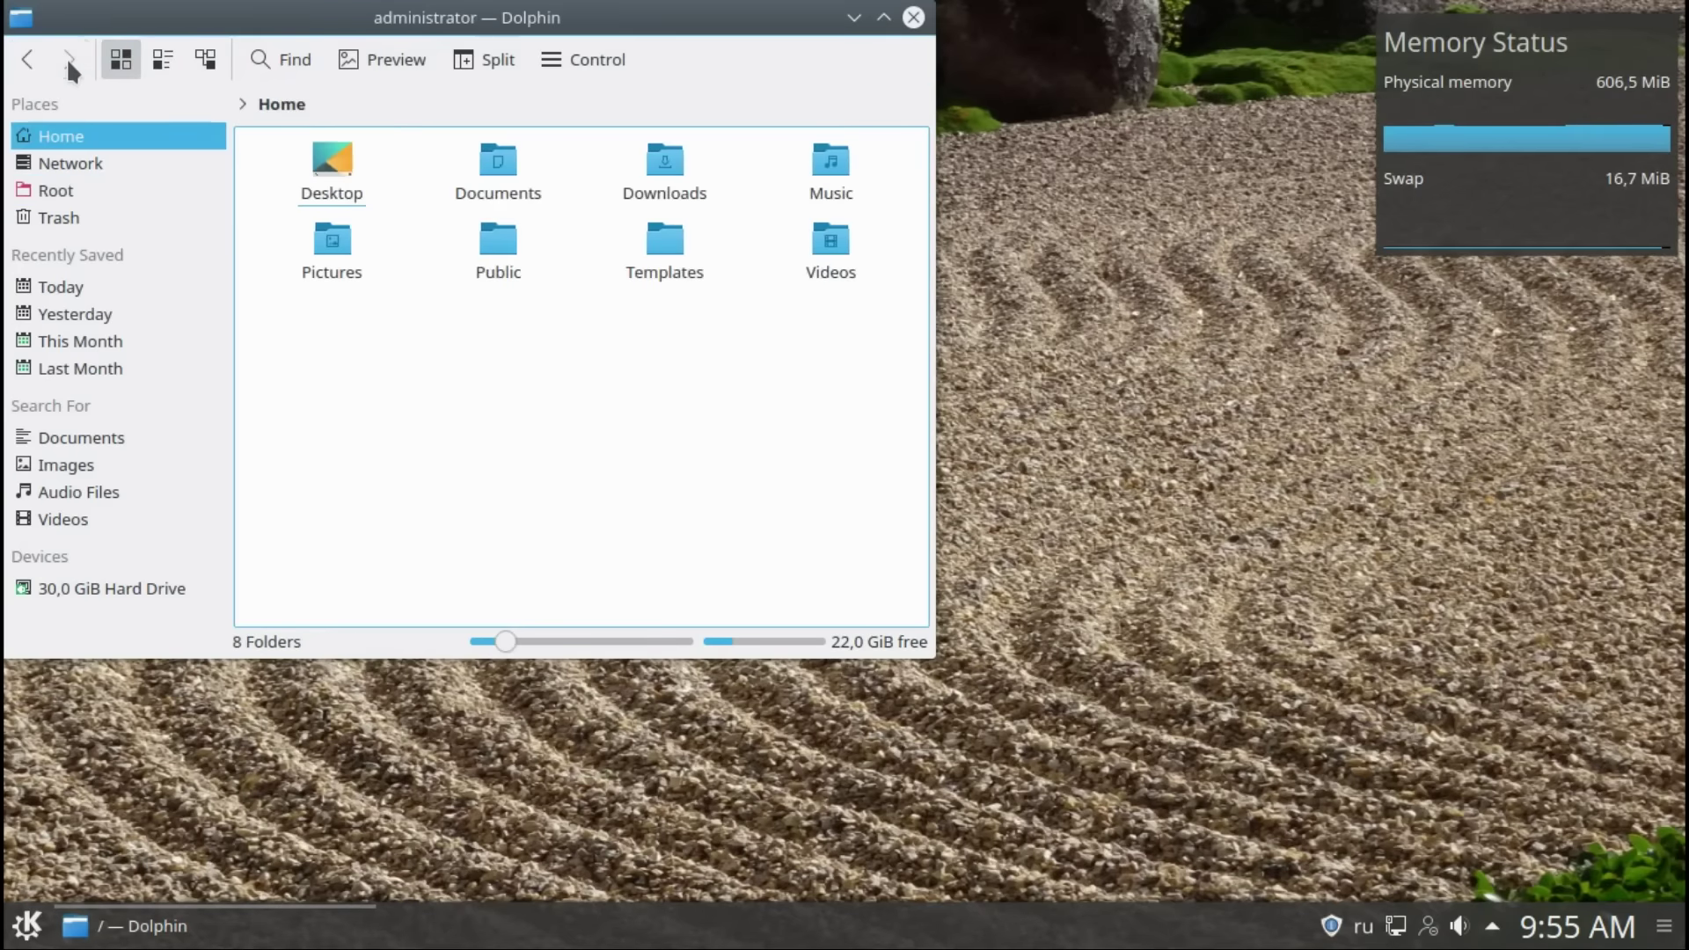
# Step: Close the Dolphin window from its title-bar window menu
pyautogui.click(26, 24)
pyautogui.moveTo(99, 107)
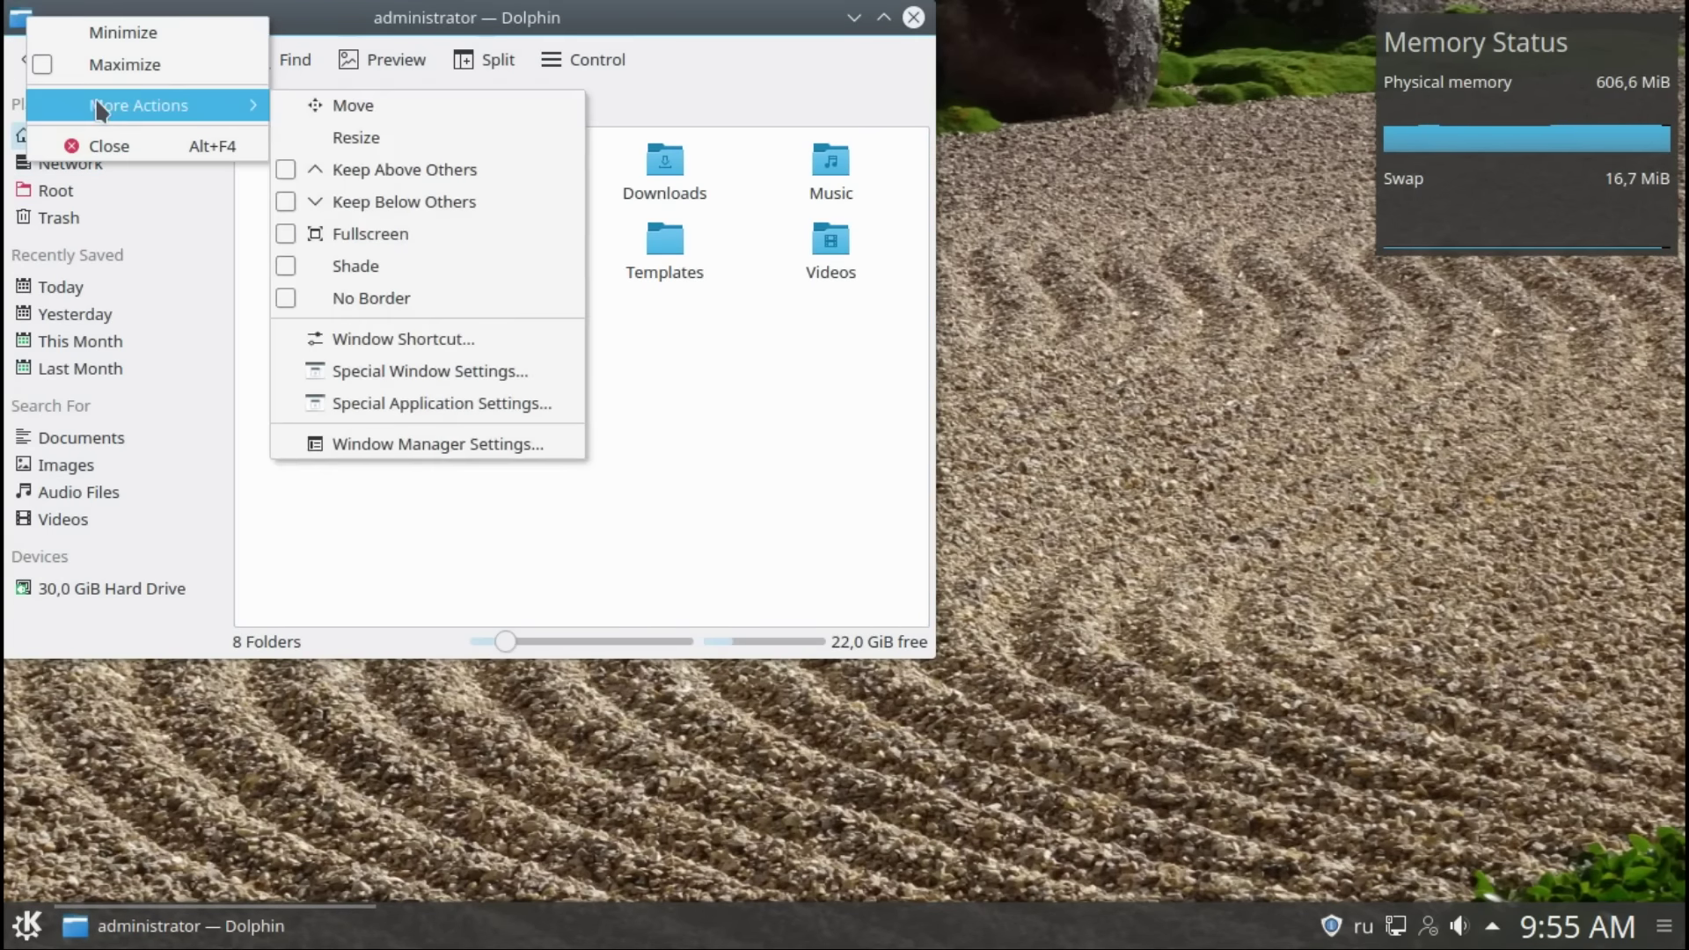
pyautogui.click(89, 143)
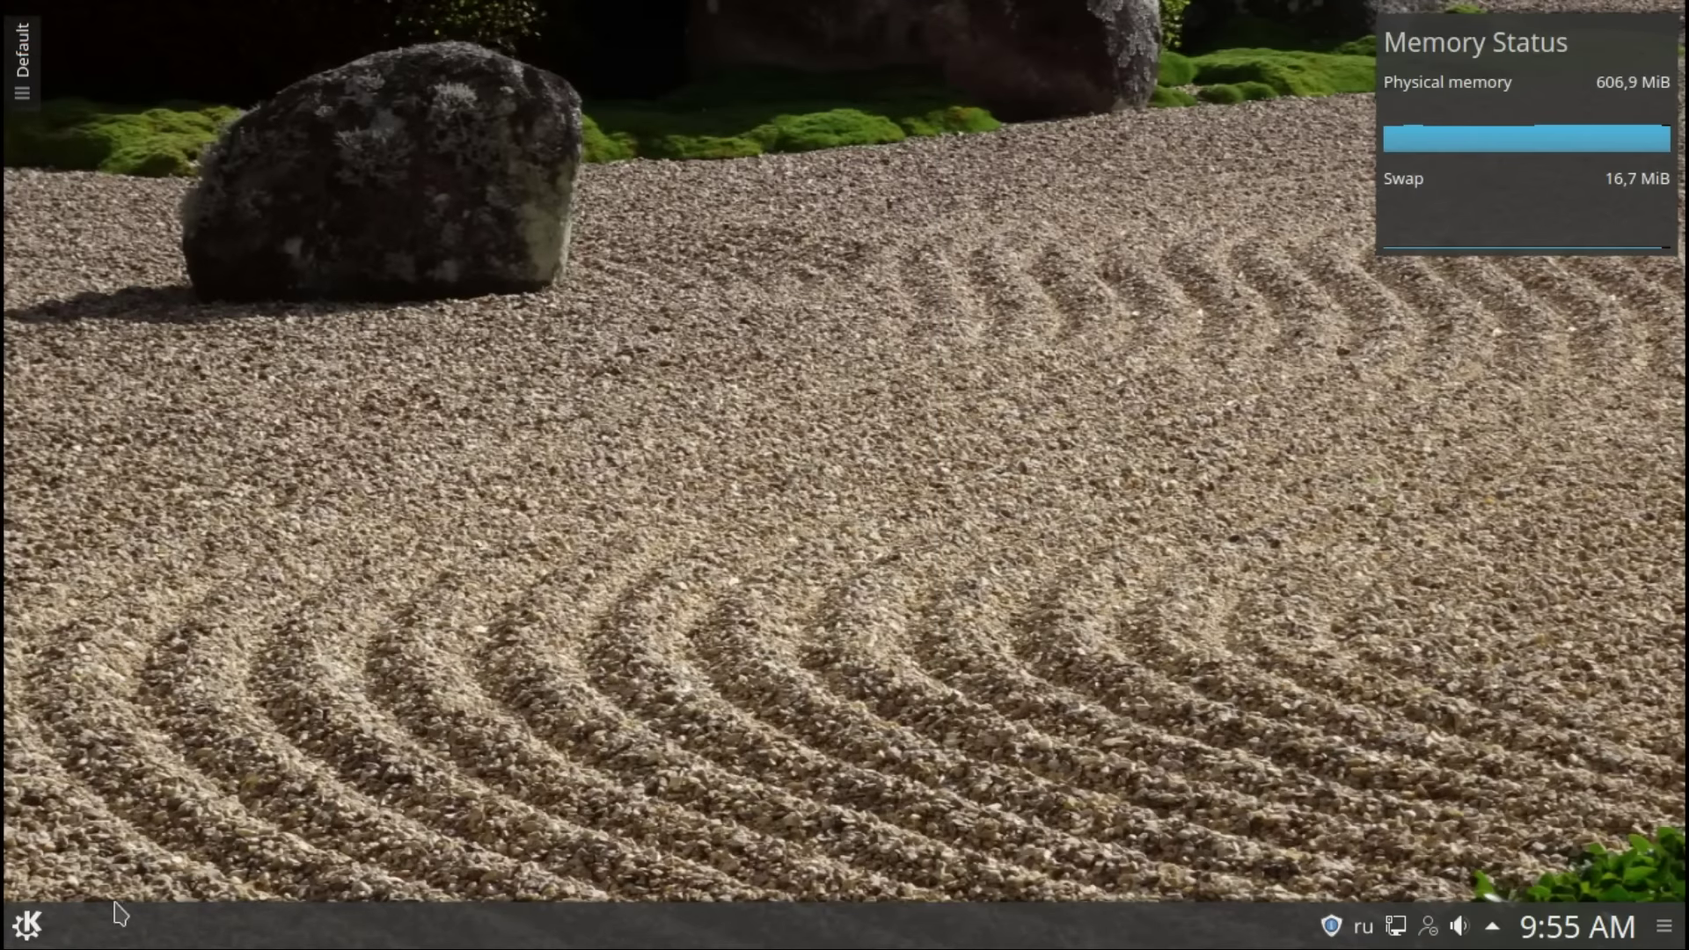
# Step: Remove Personal Information Manager from the Kickoff favourites
pyautogui.click(27, 936)
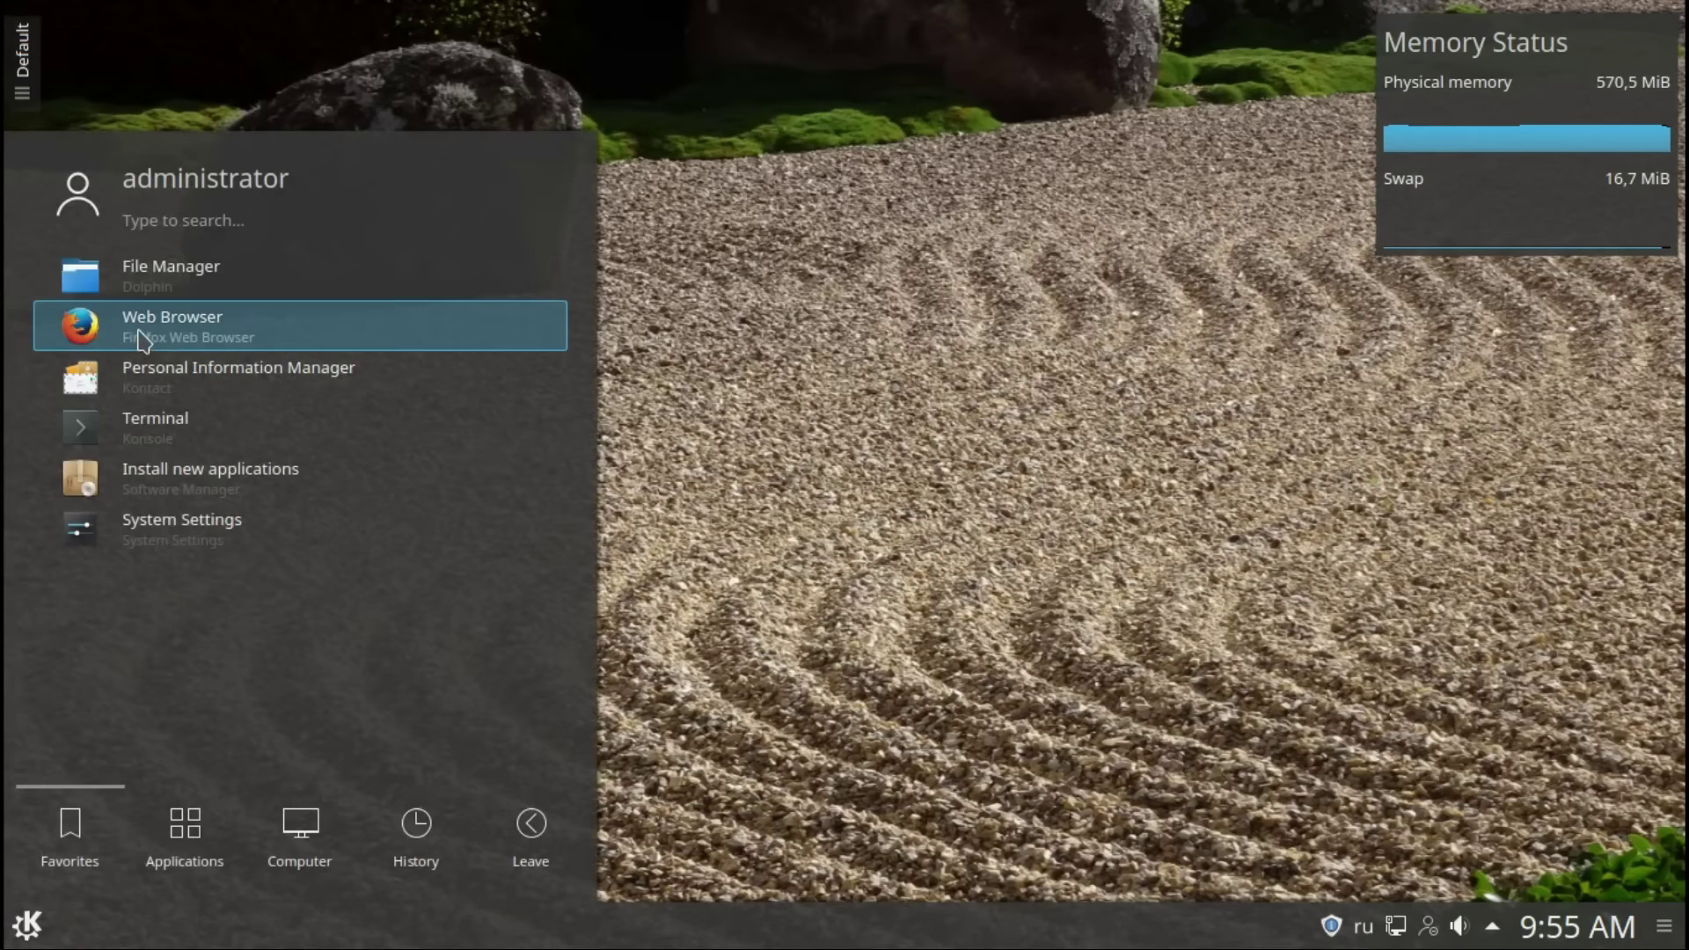
pyautogui.rightClick(170, 389)
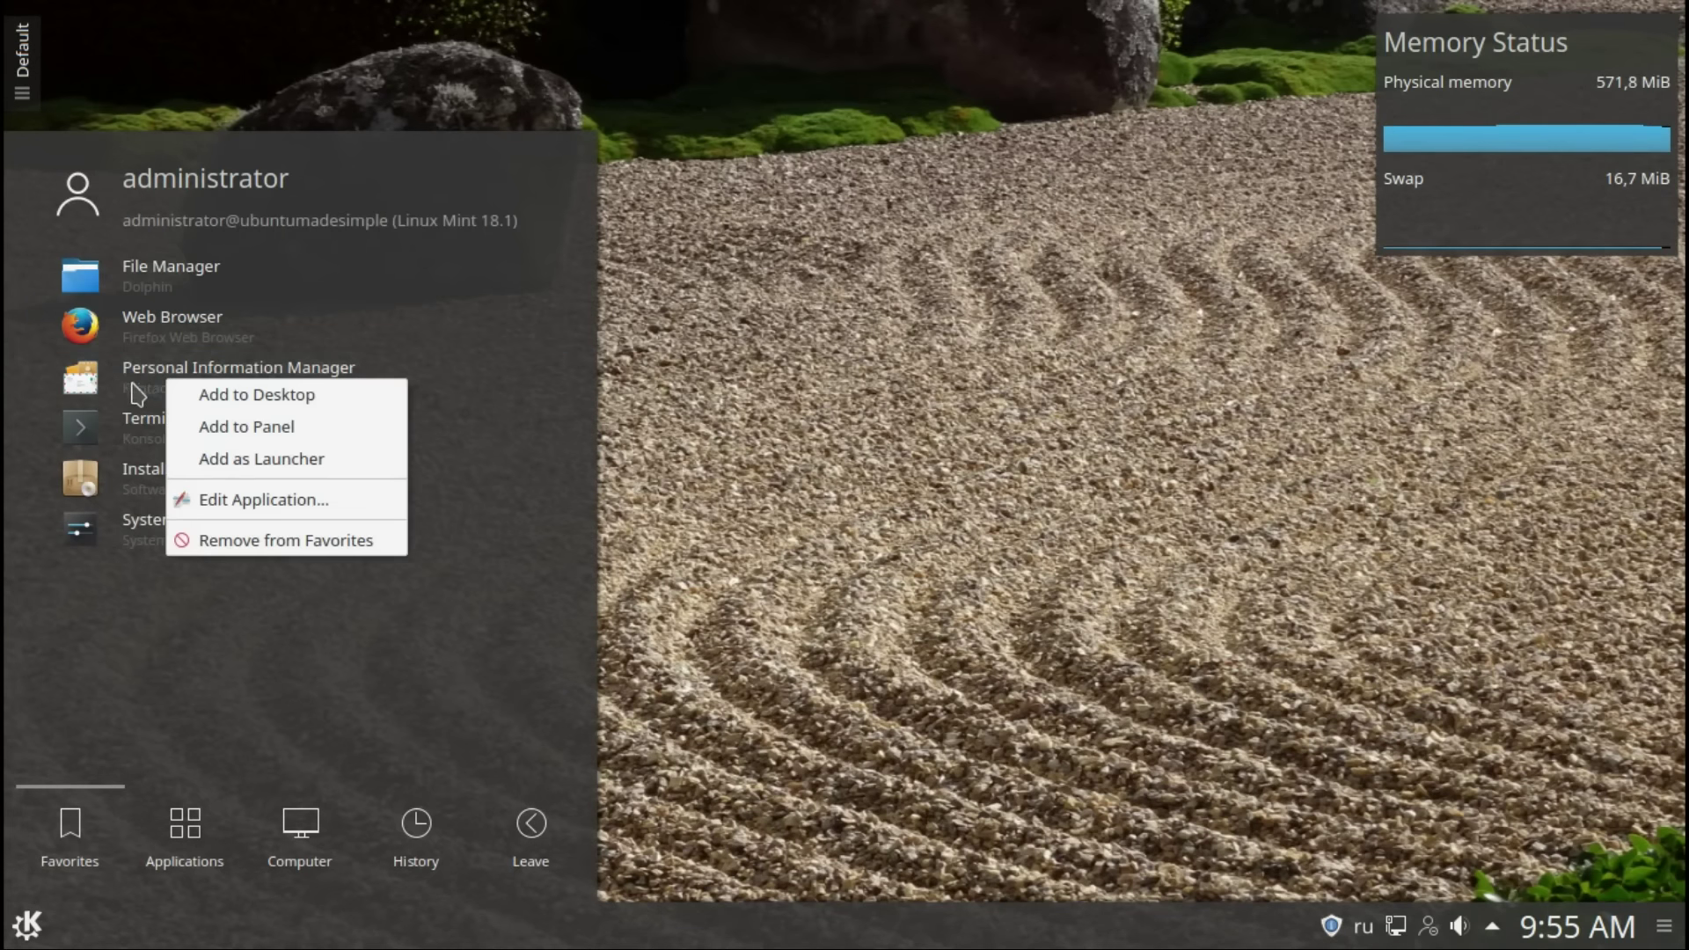
pyautogui.click(245, 540)
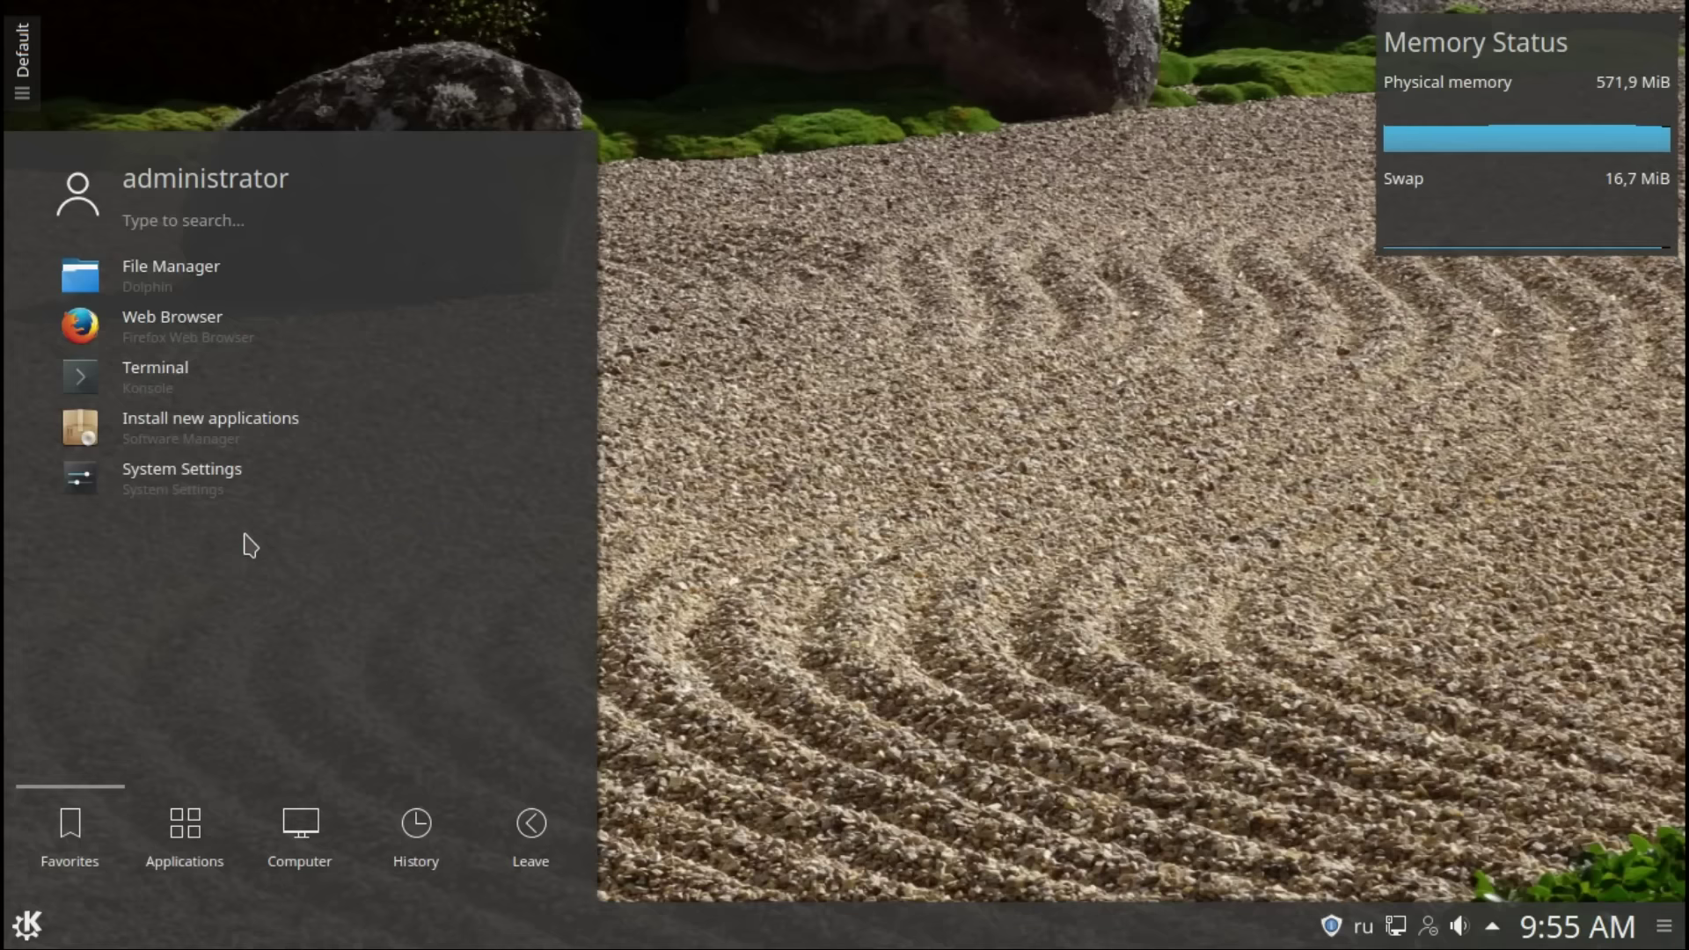
# Step: In a terminal, switch the layout to us and run uname -r, then close Konsole
pyautogui.click(195, 399)
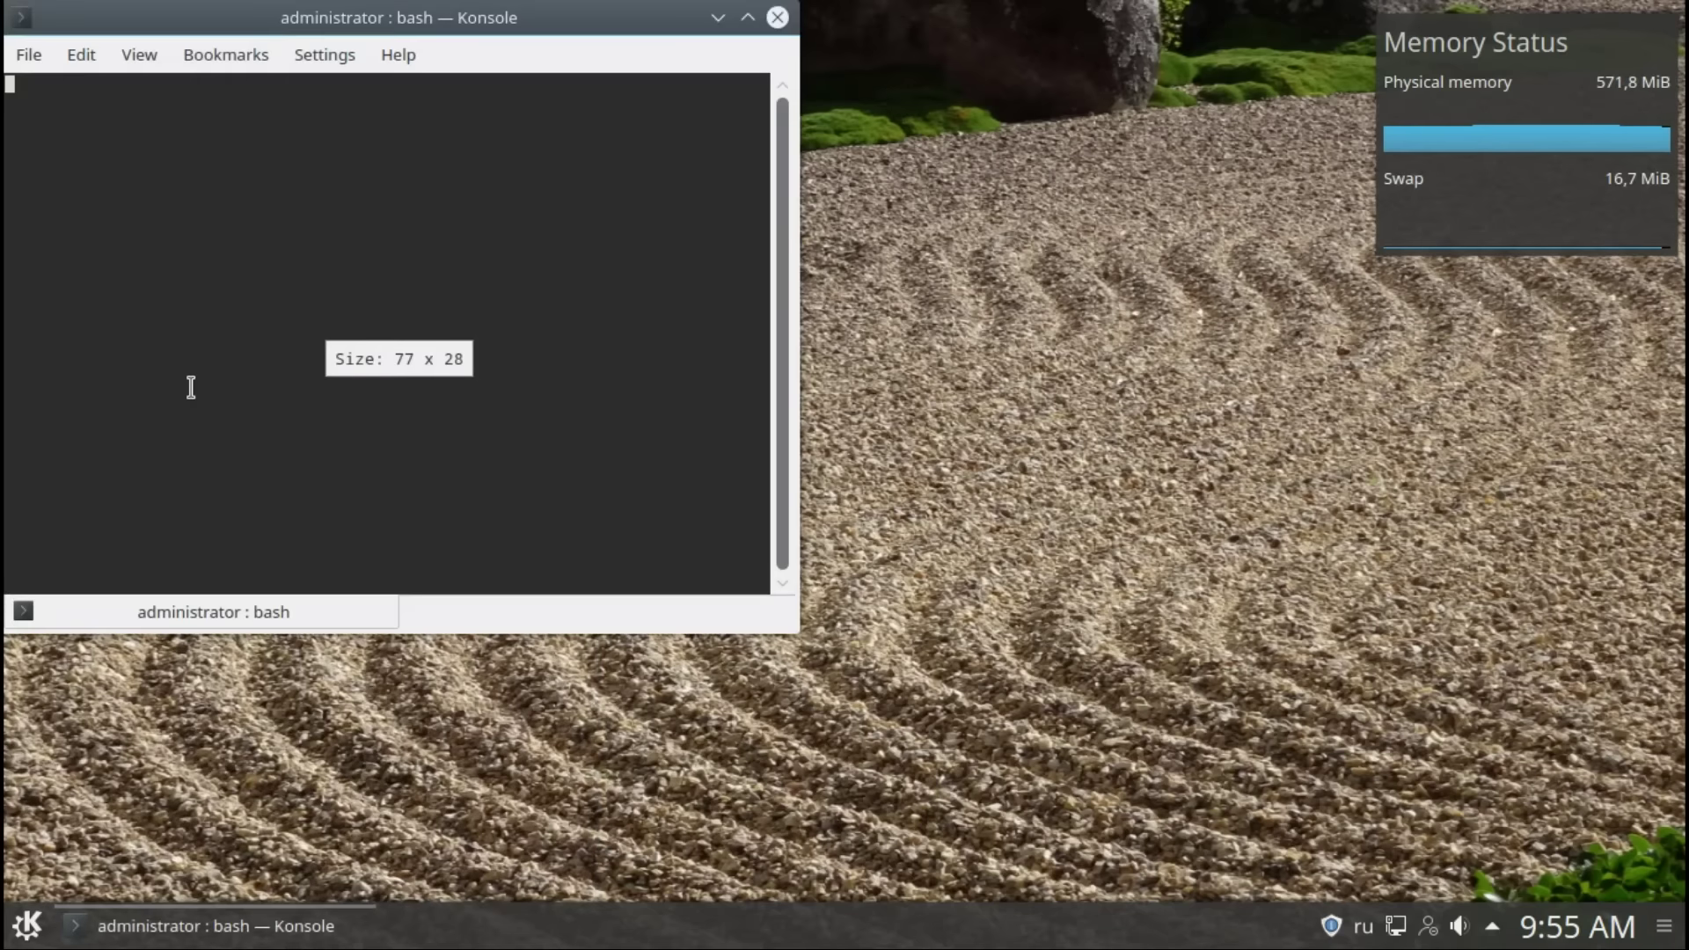
pyautogui.write('r')
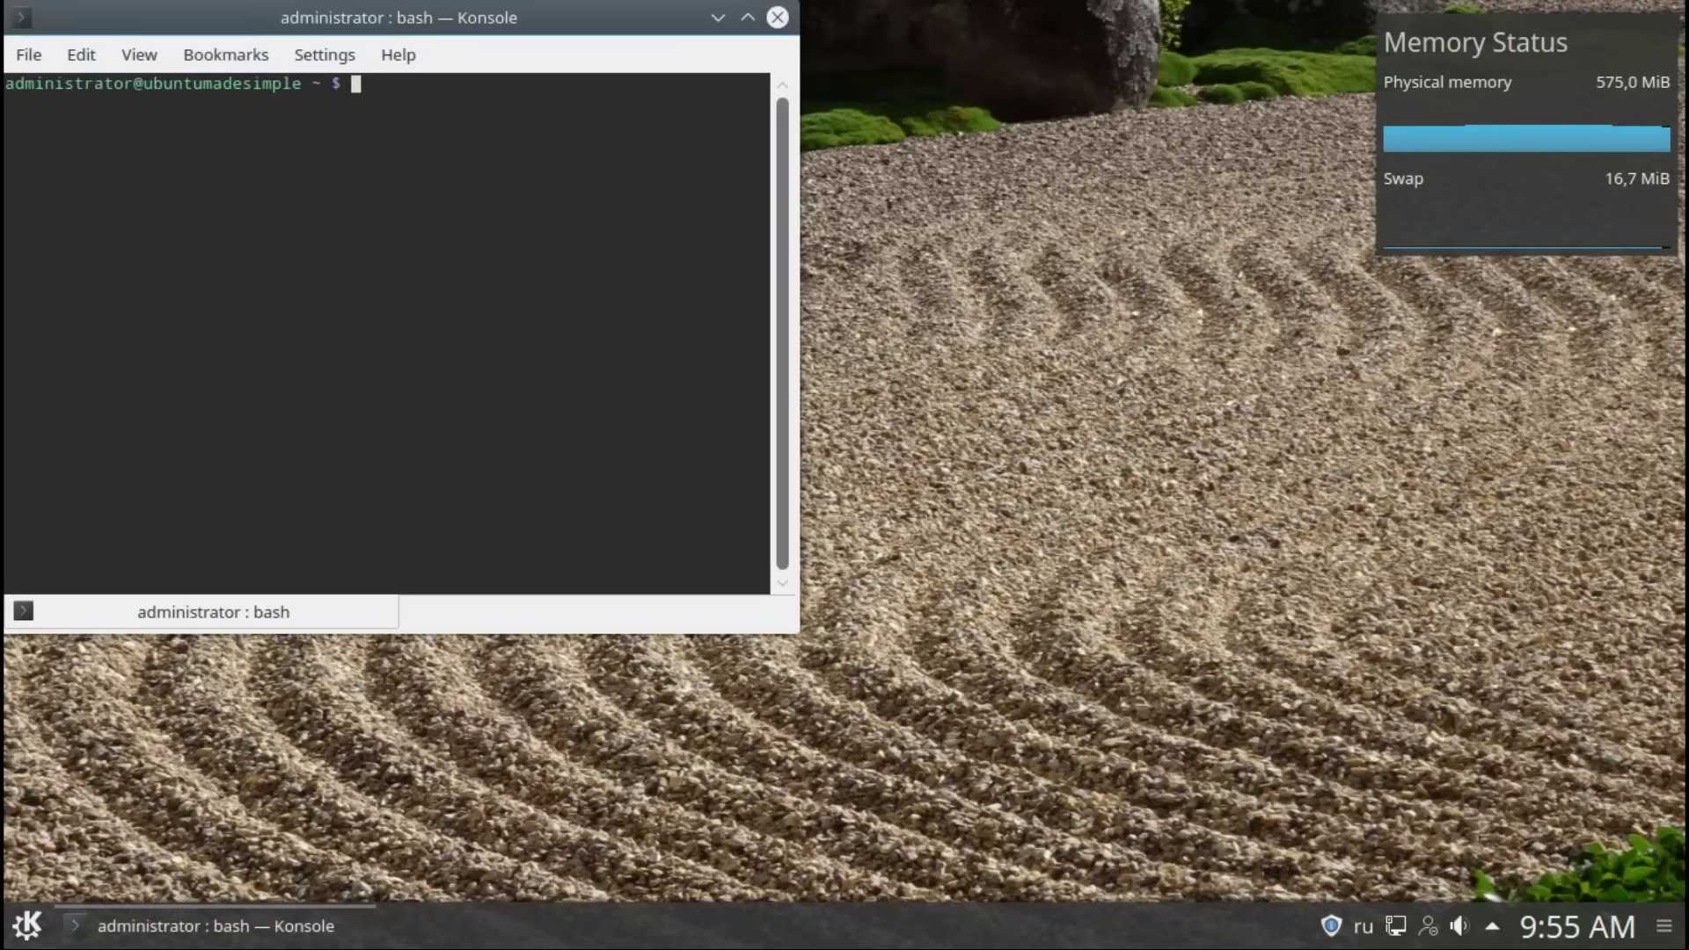
pyautogui.hotkey('alt', 'shift')
pyautogui.write('uname -r')
pyautogui.press('Return')
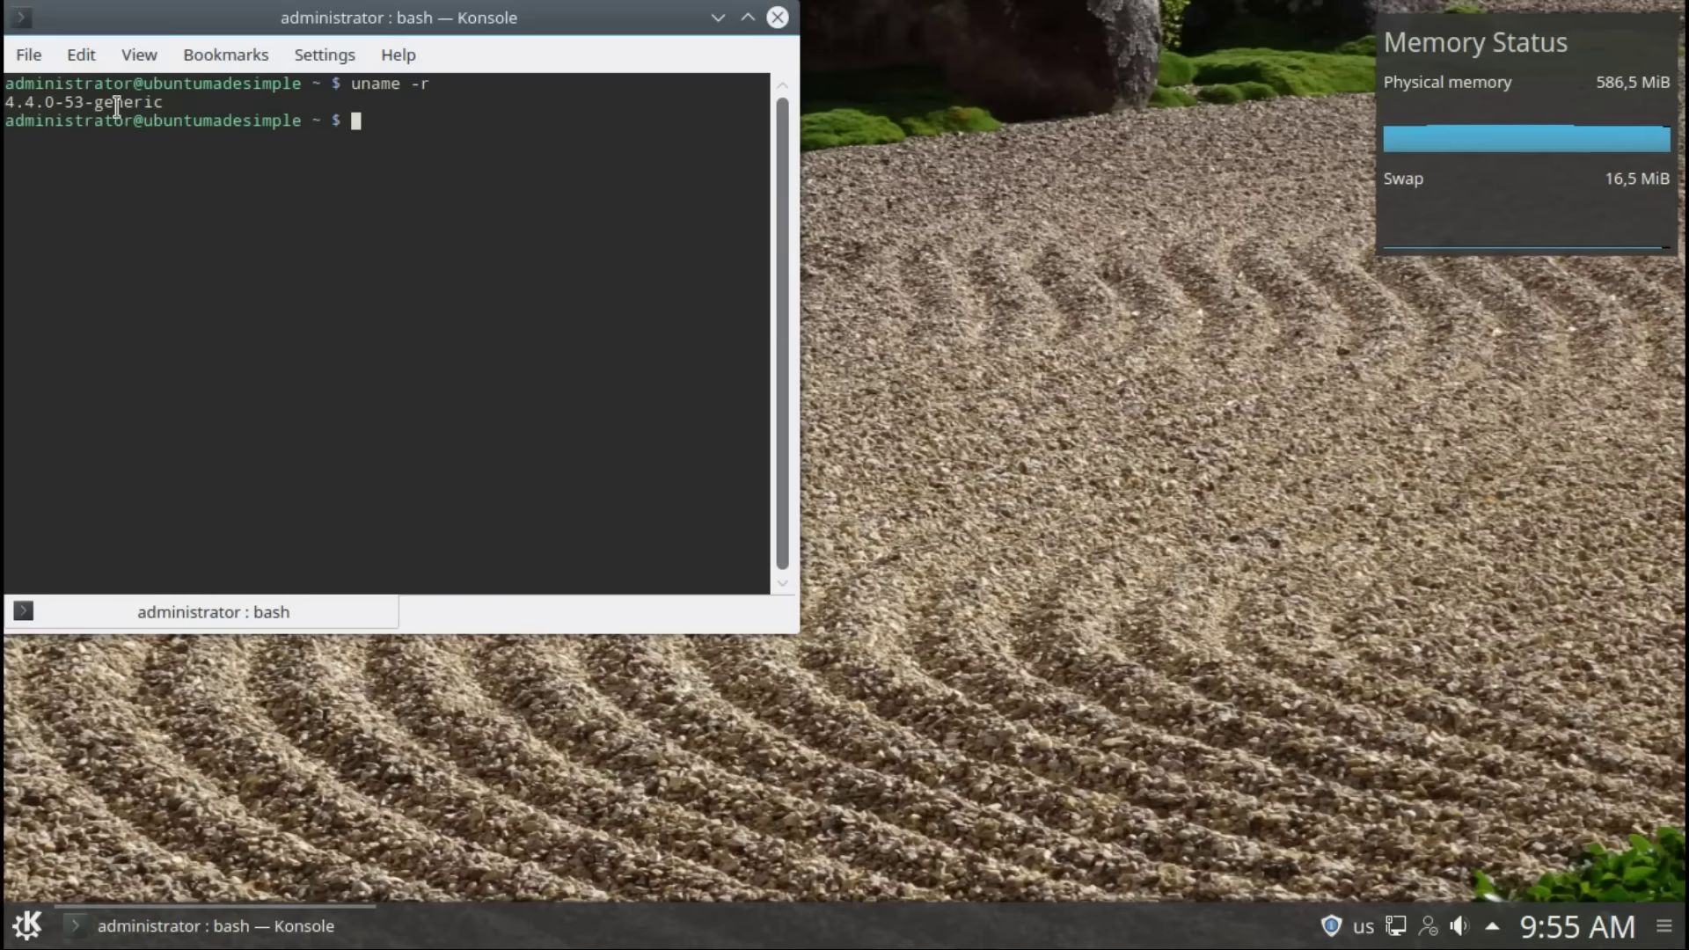
pyautogui.click(778, 17)
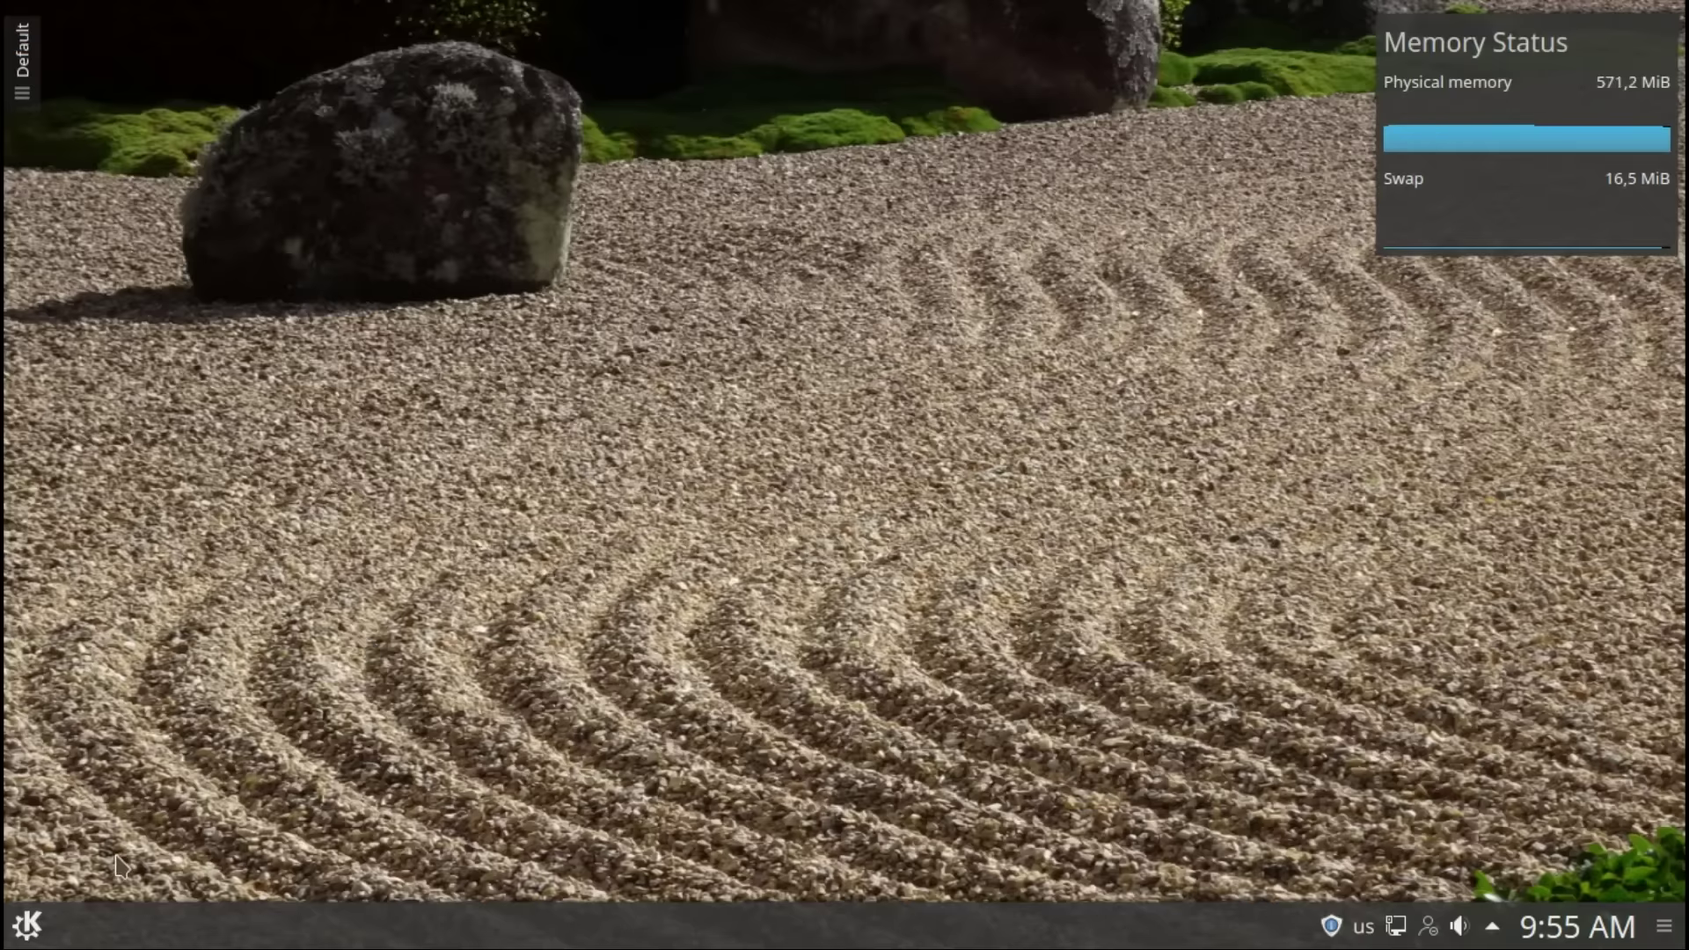
# Step: Launch System Settings from the Kickoff launcher and maximize its window
pyautogui.click(28, 926)
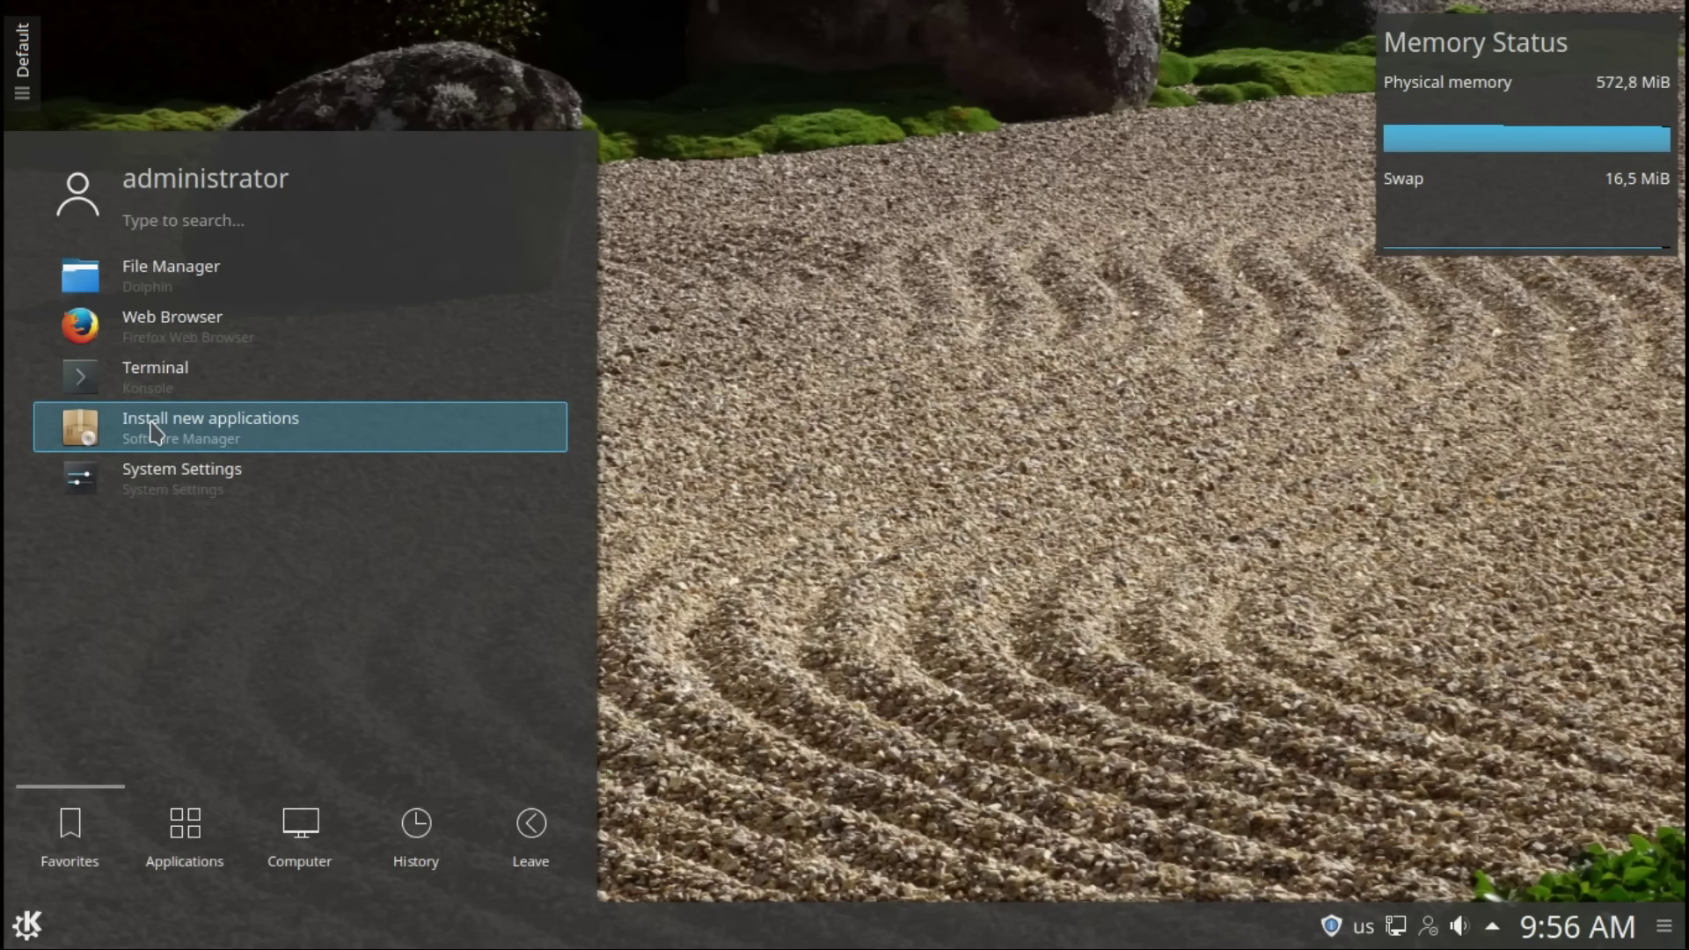
pyautogui.click(153, 495)
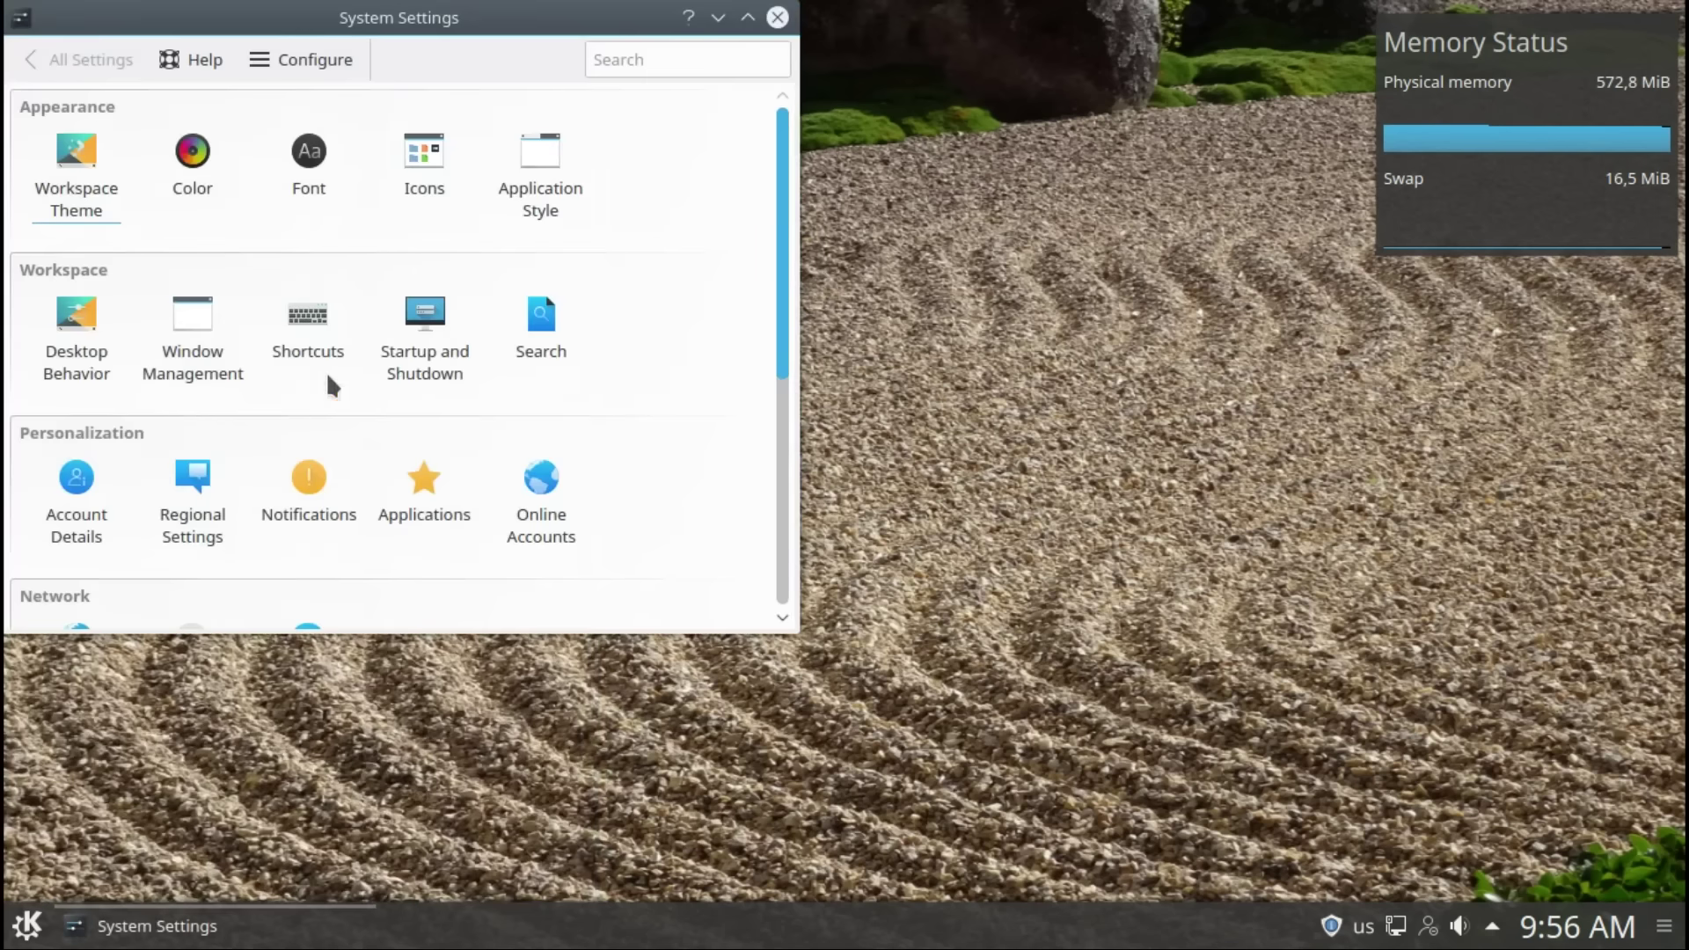
pyautogui.click(748, 17)
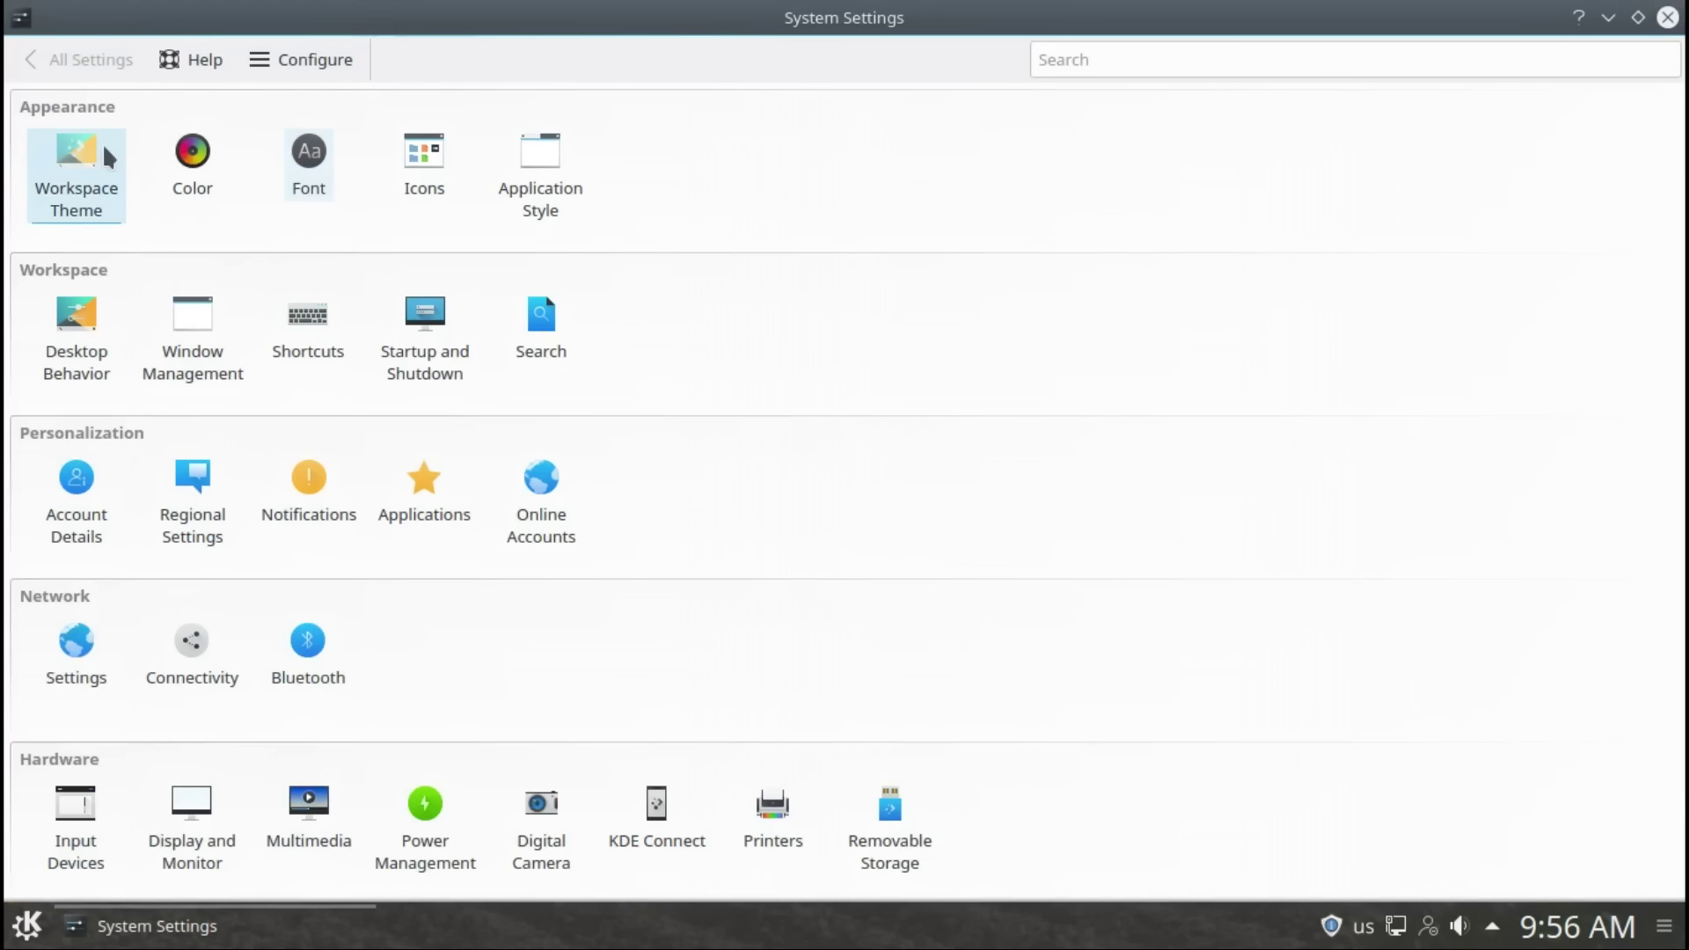
# Step: Apply the Breeze Dark Look And Feel theme after glancing at the Desktop Theme choices
pyautogui.moveTo(69, 157)
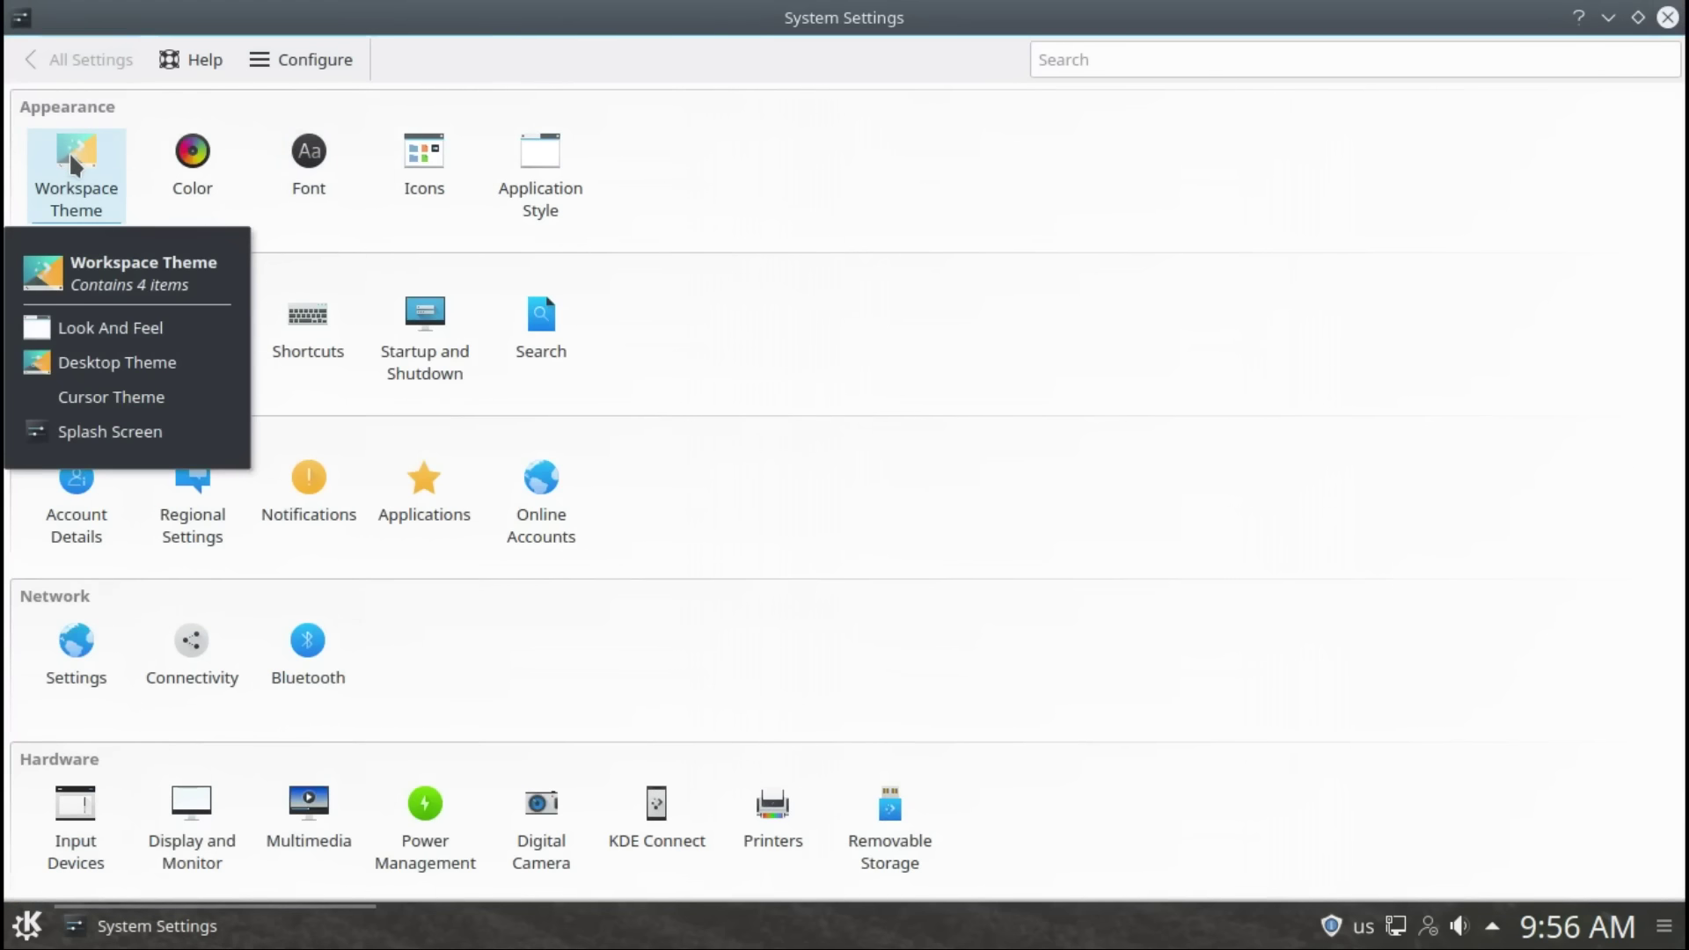
pyautogui.click(69, 152)
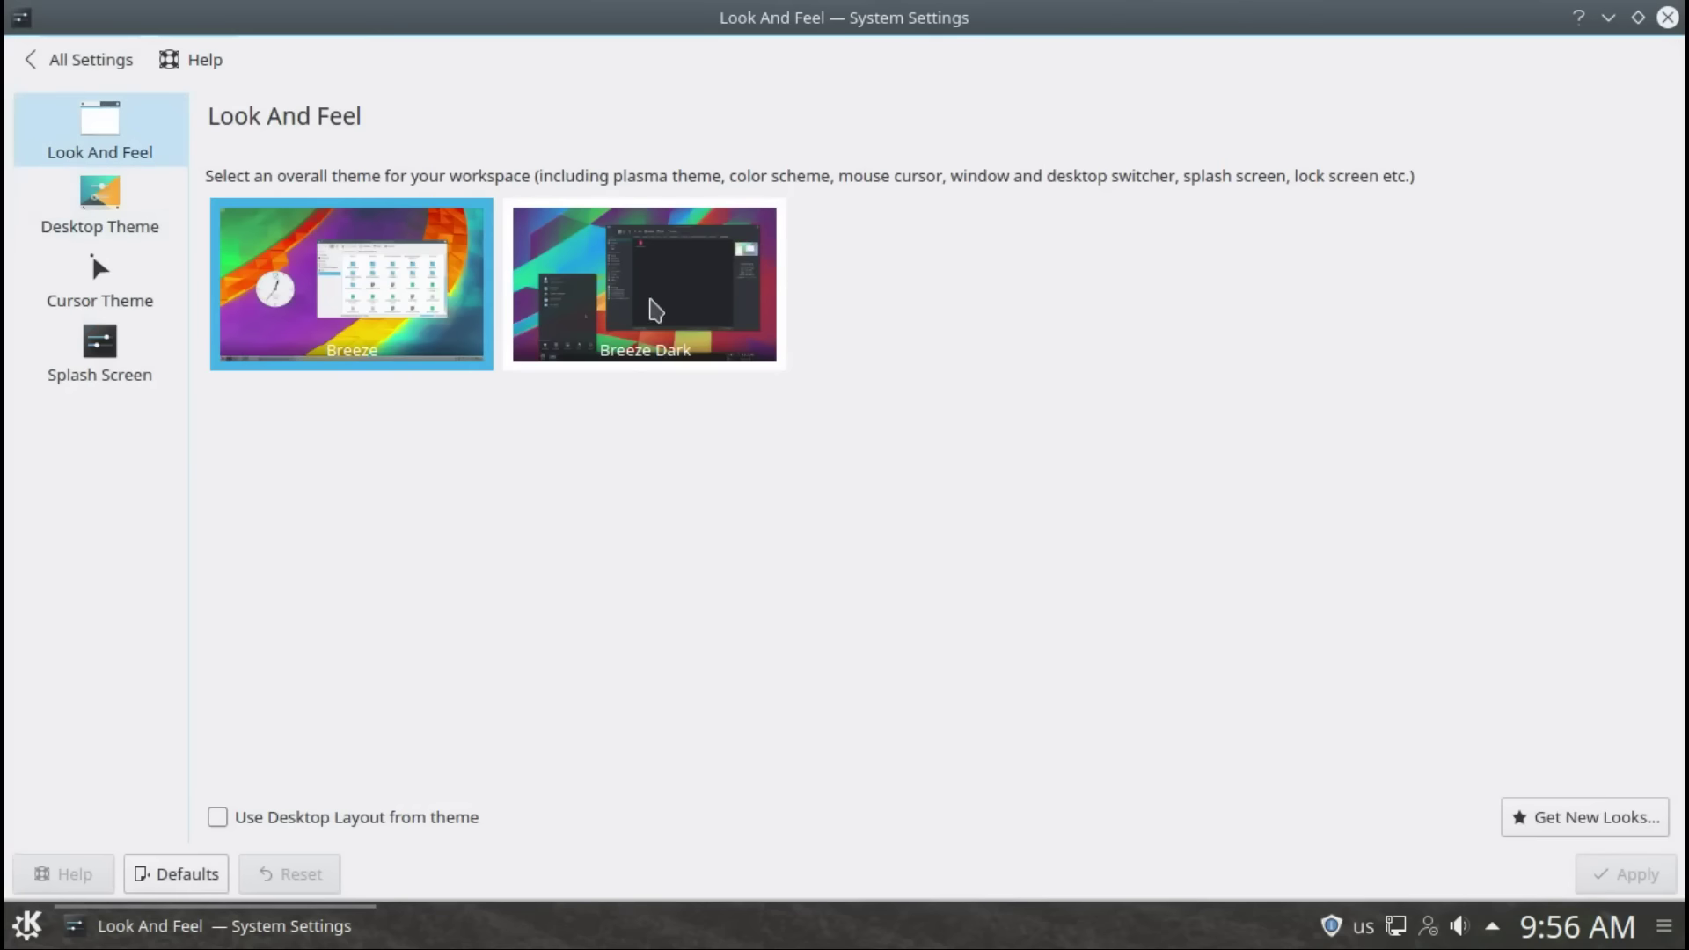
pyautogui.click(104, 194)
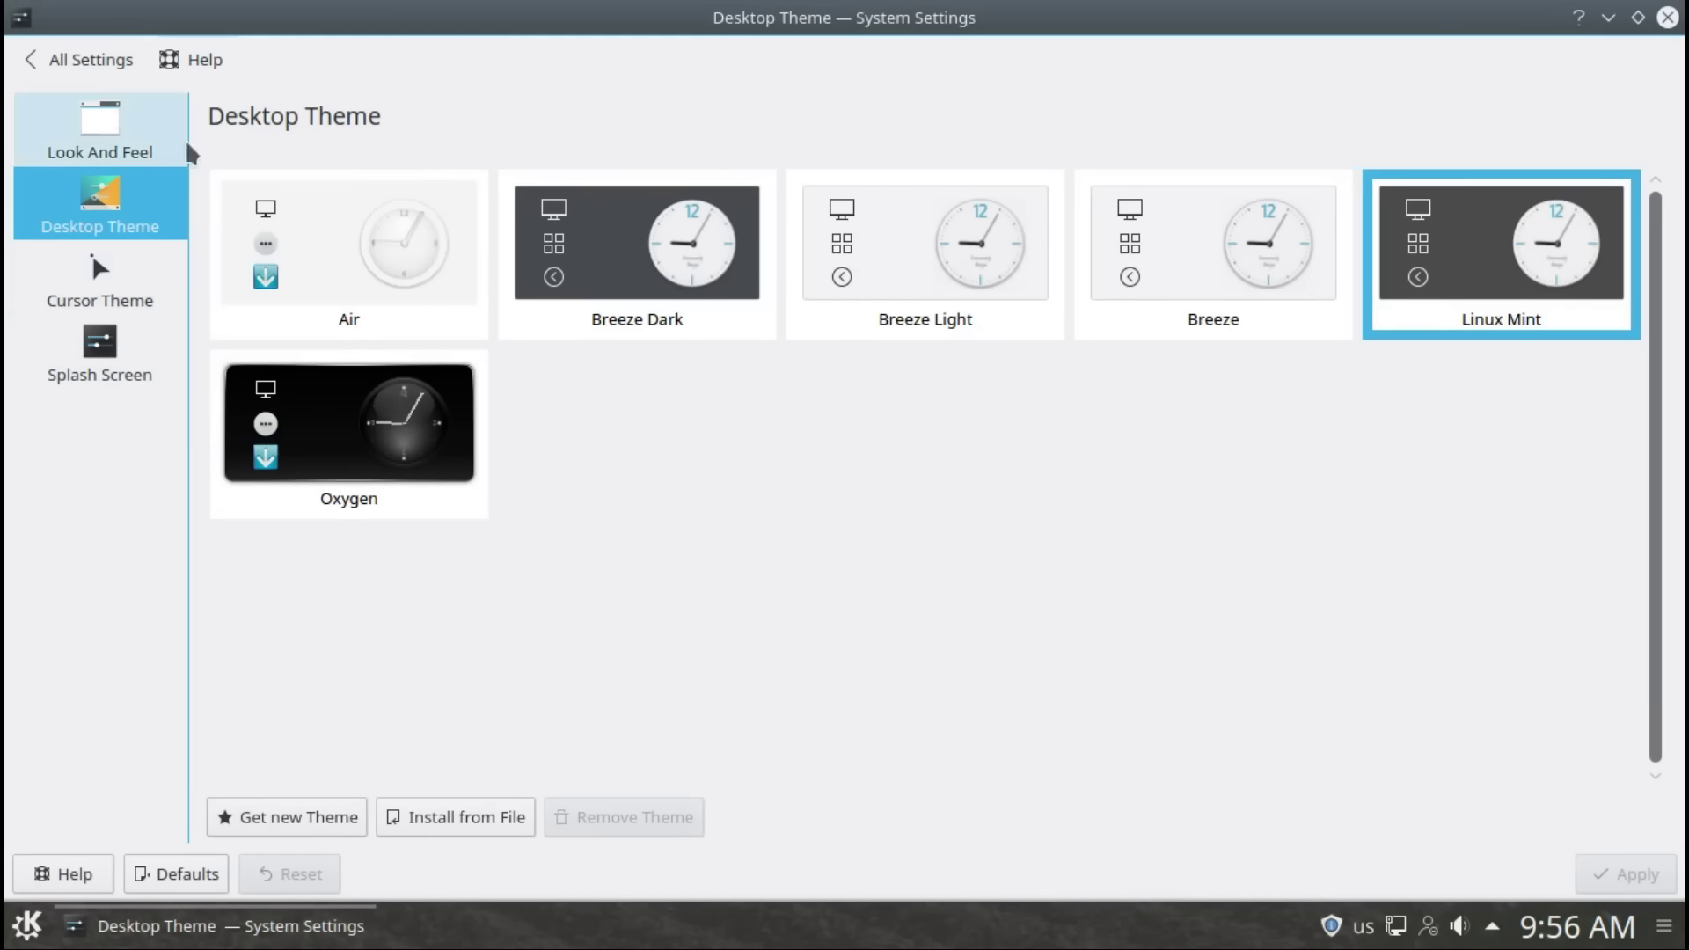
pyautogui.click(132, 139)
pyautogui.click(625, 269)
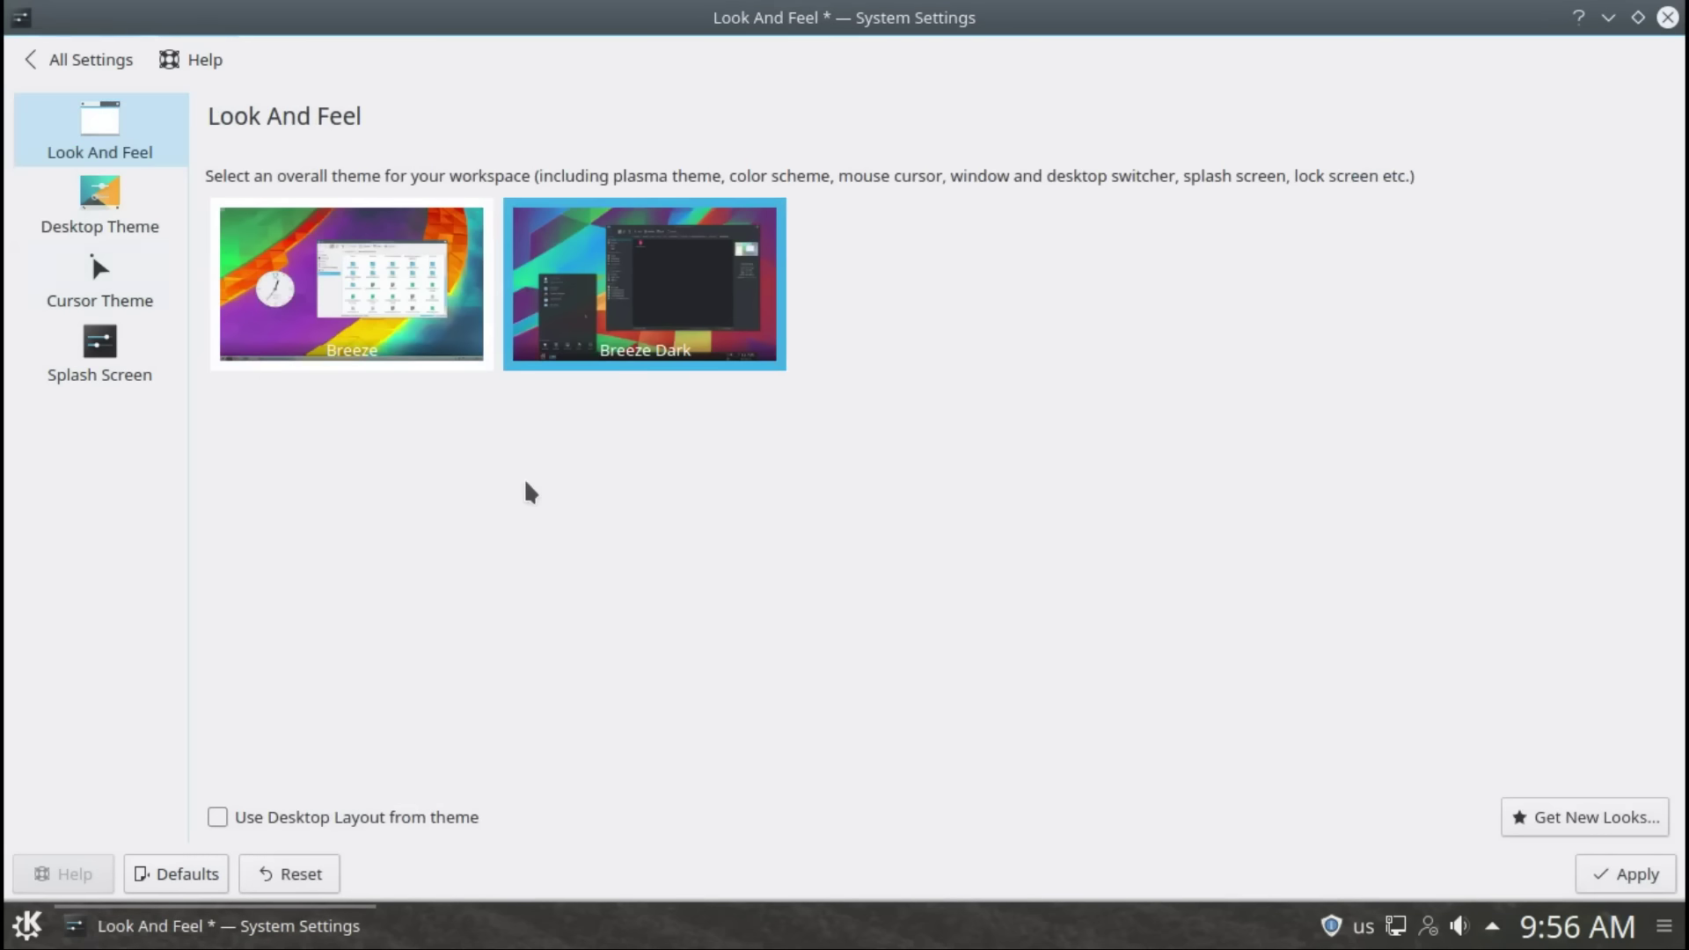
pyautogui.click(1629, 877)
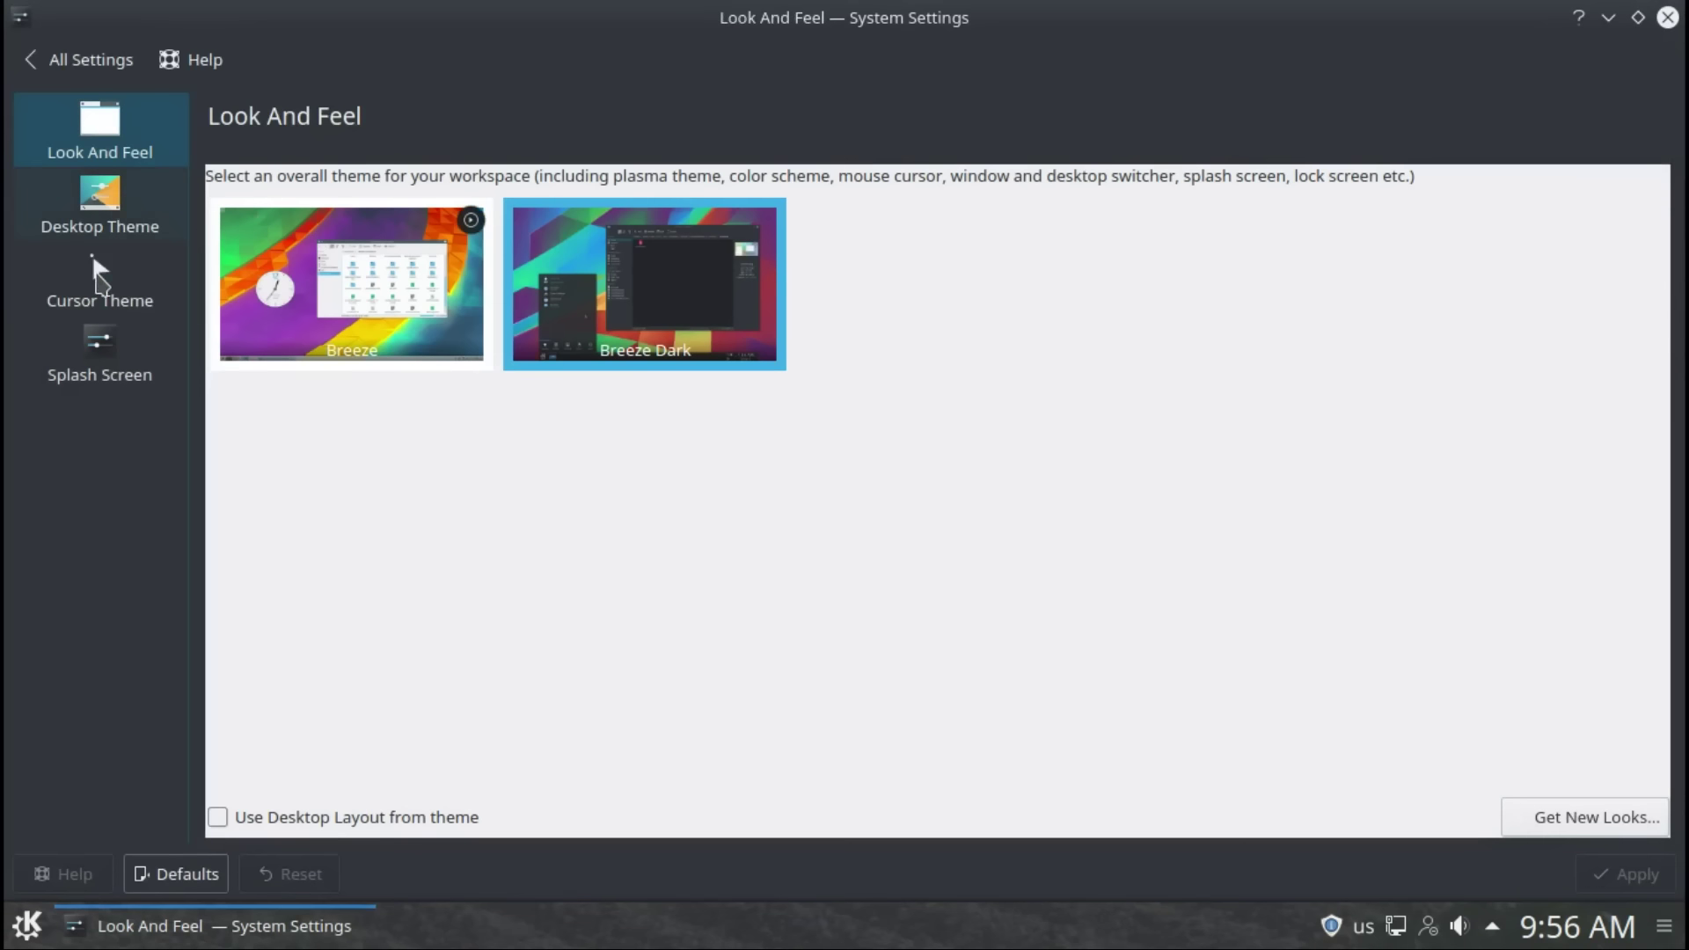
# Step: Apply the Breeze Snow cursor theme, view the splash screen themes, and return to All Settings
pyautogui.click(92, 246)
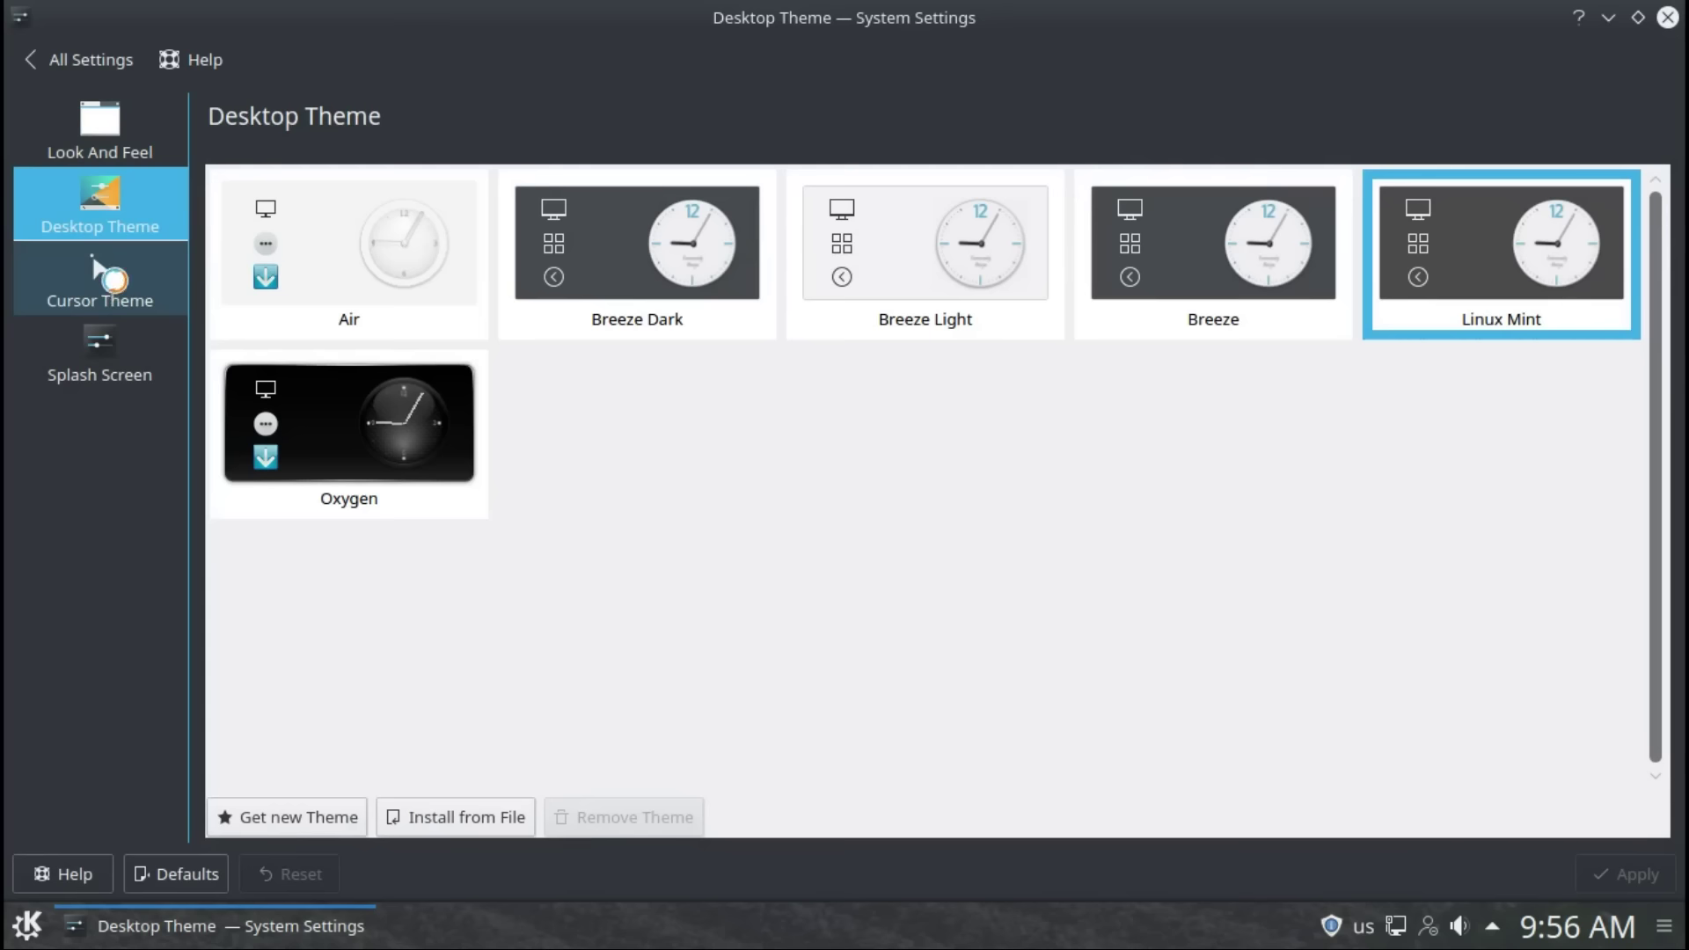
pyautogui.click(116, 282)
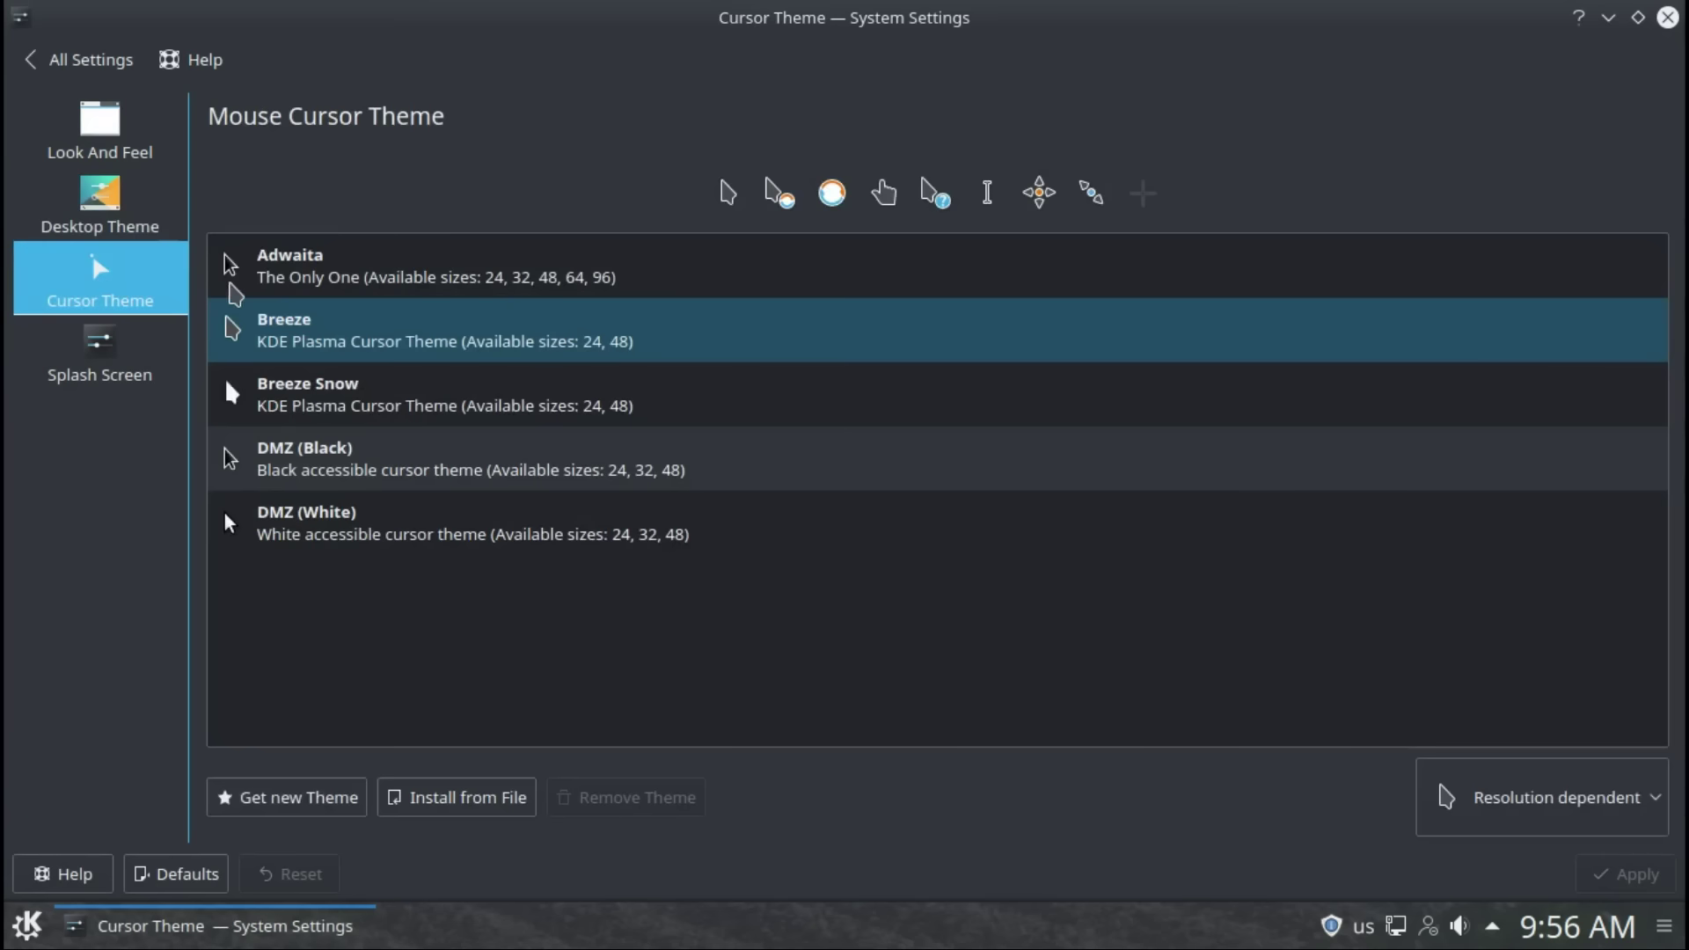
pyautogui.click(440, 395)
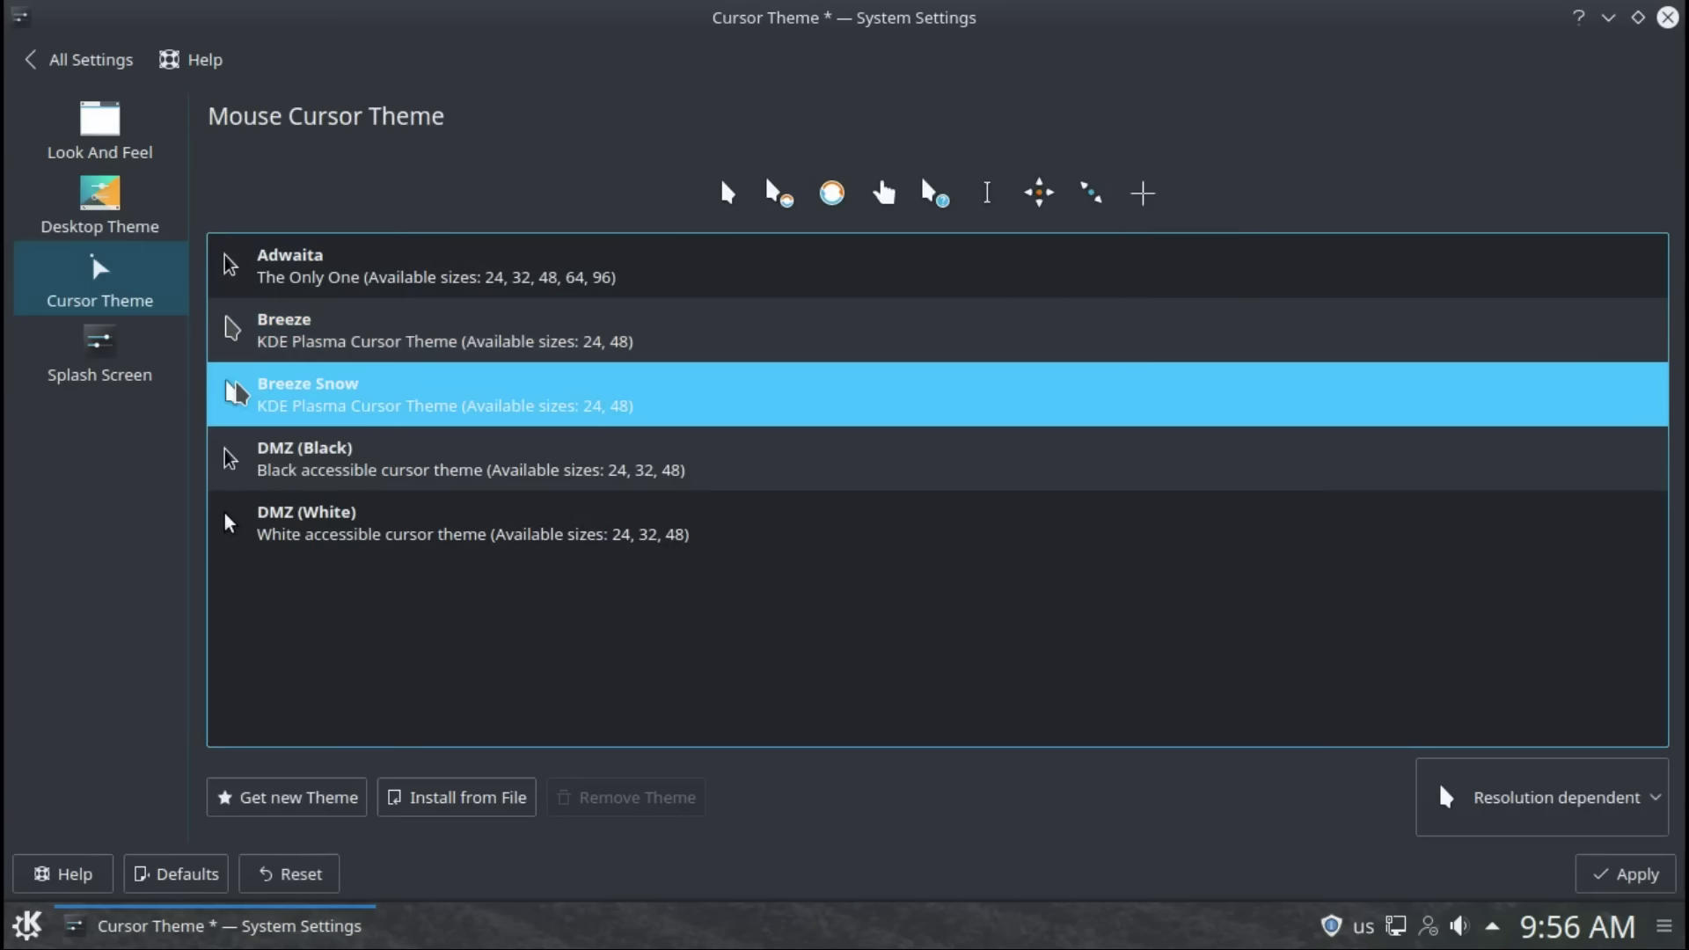
pyautogui.click(123, 361)
pyautogui.click(796, 467)
pyautogui.click(104, 343)
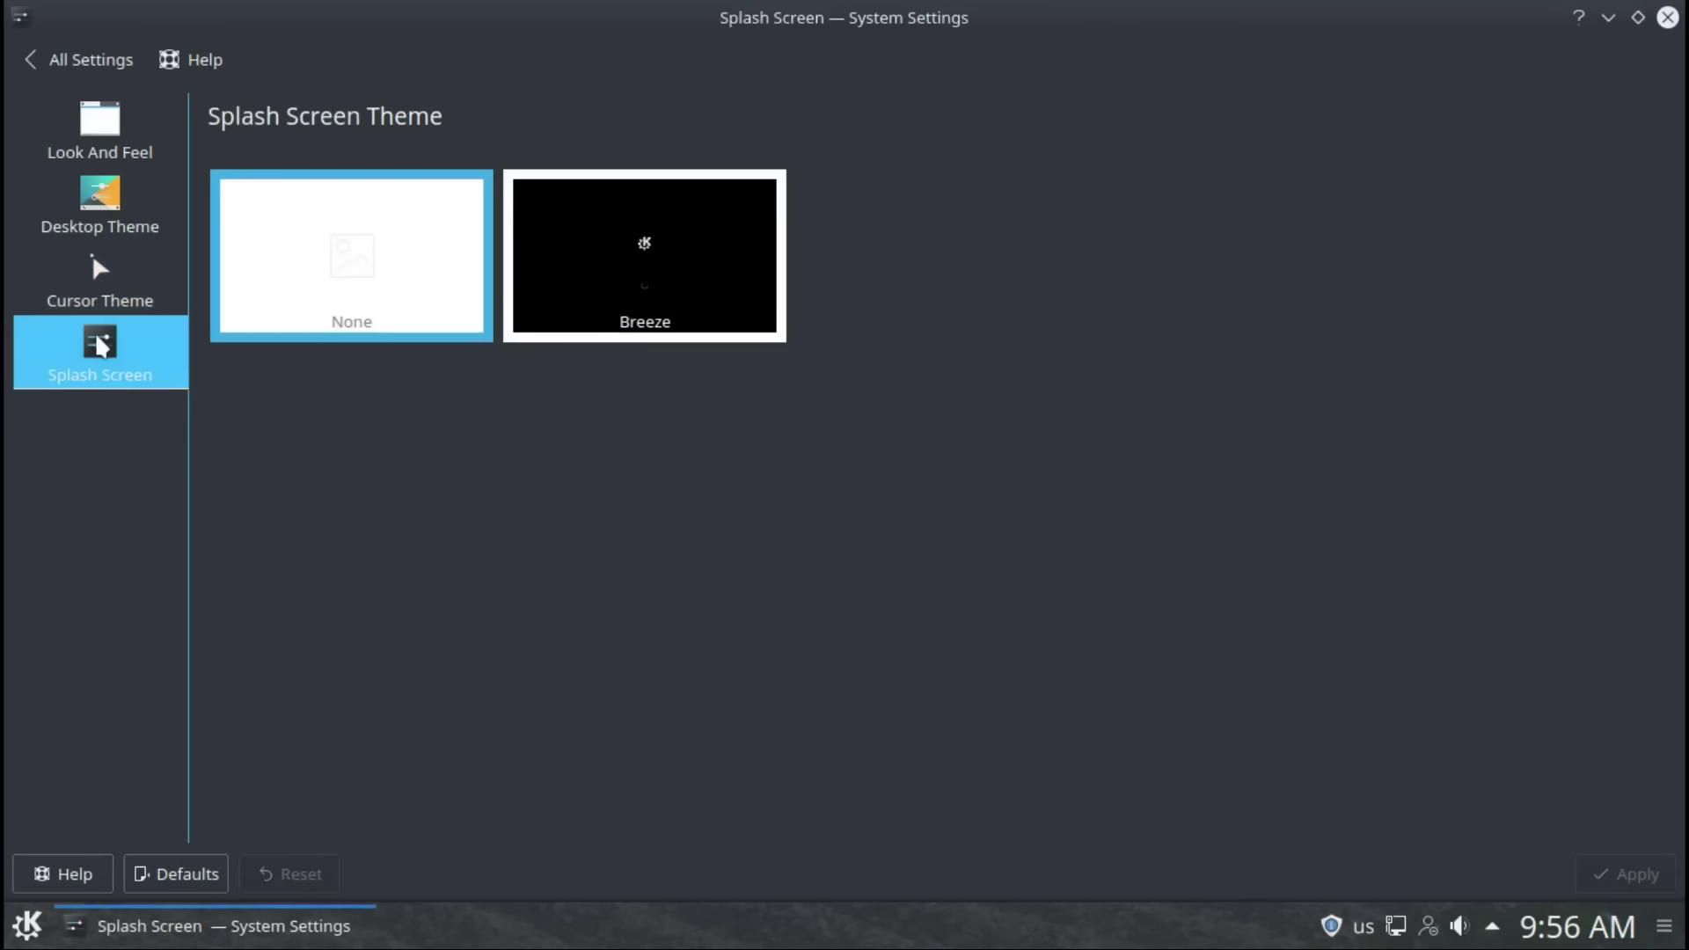
pyautogui.click(36, 65)
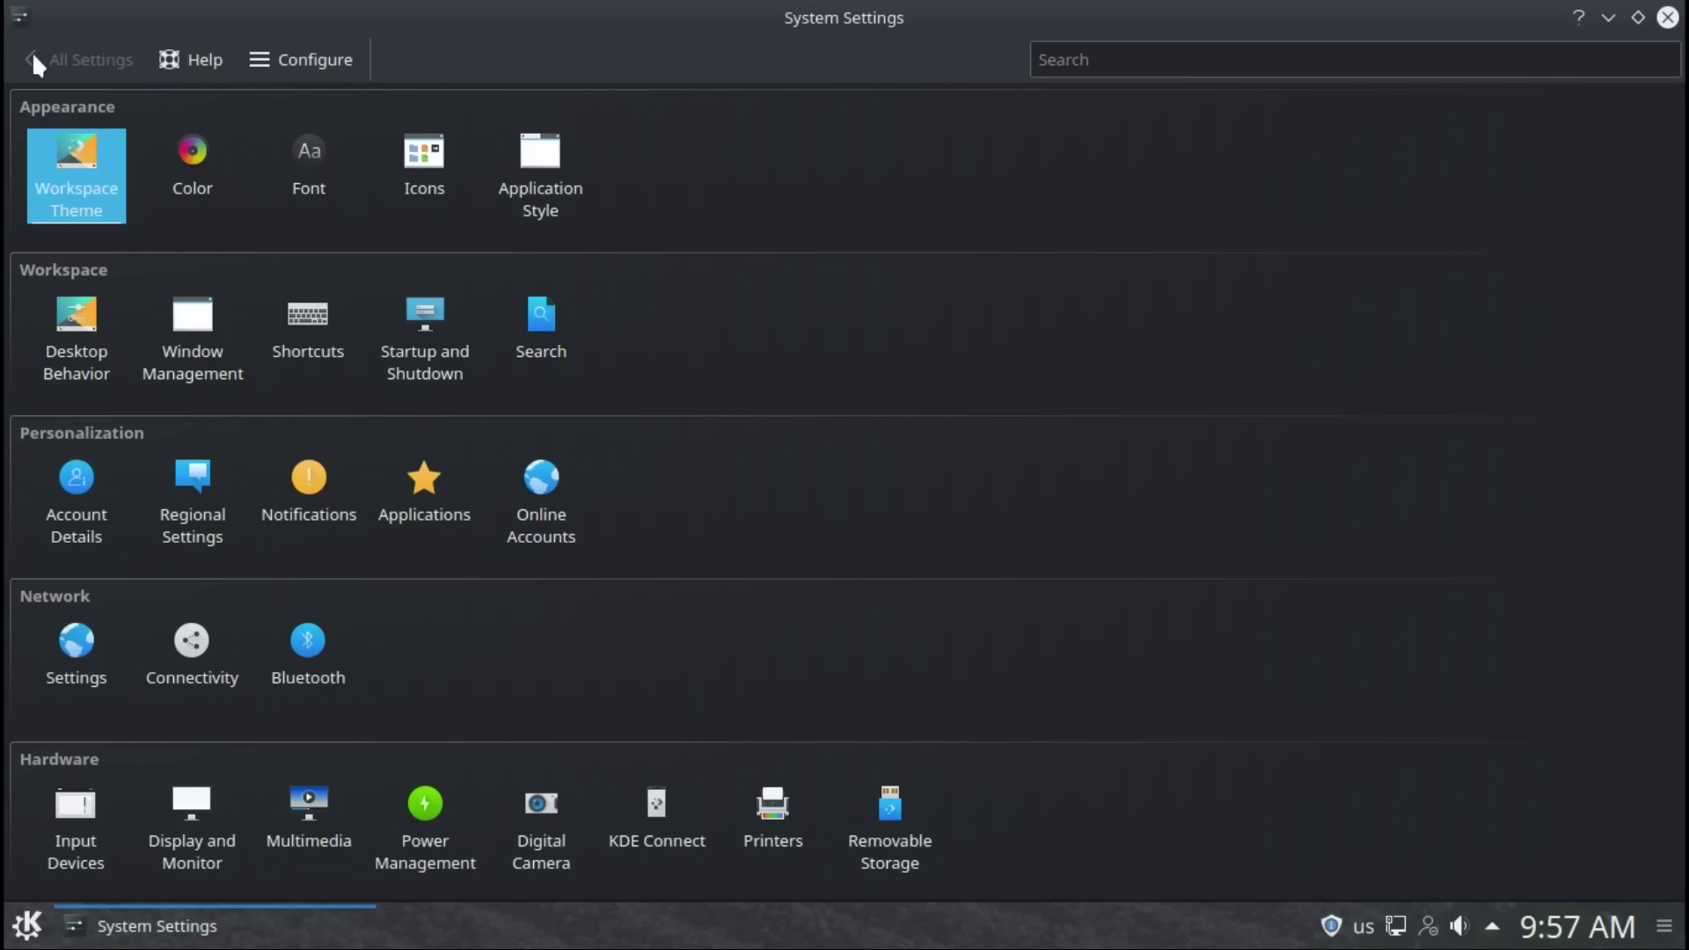
# Step: Preview the Zion (Reversed), Zion, Wonton Soup, Steel, Oxygen Cold, Oxygen and Obsidian Coast colour schemes
pyautogui.click(184, 167)
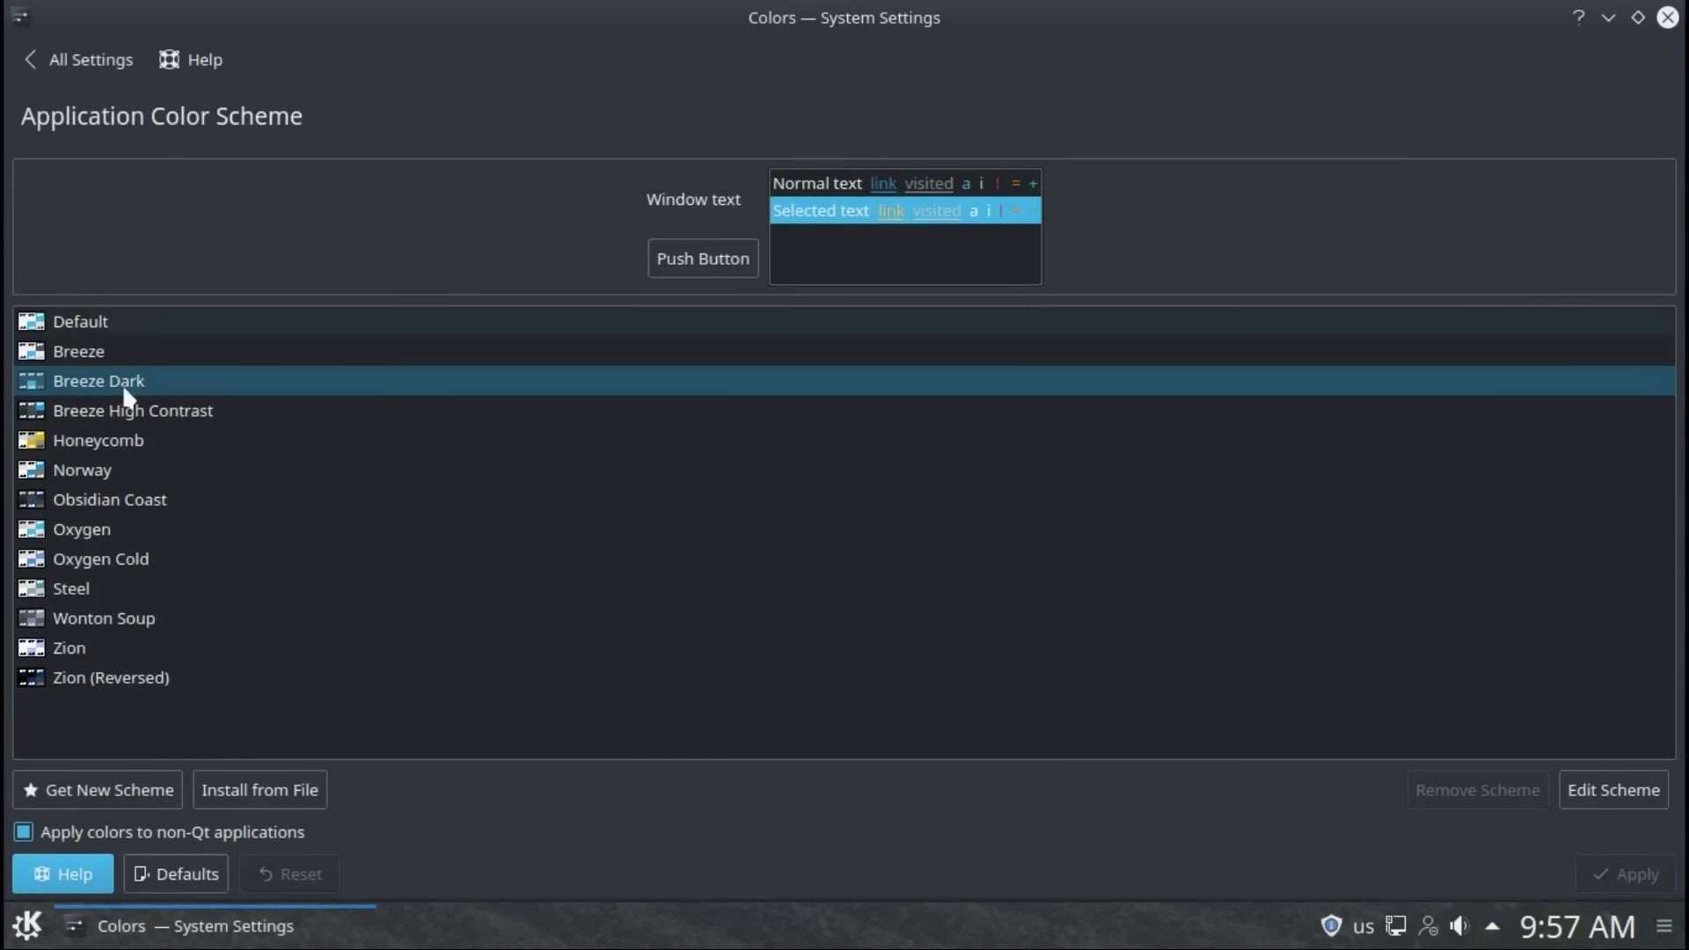
pyautogui.click(71, 678)
pyautogui.click(51, 651)
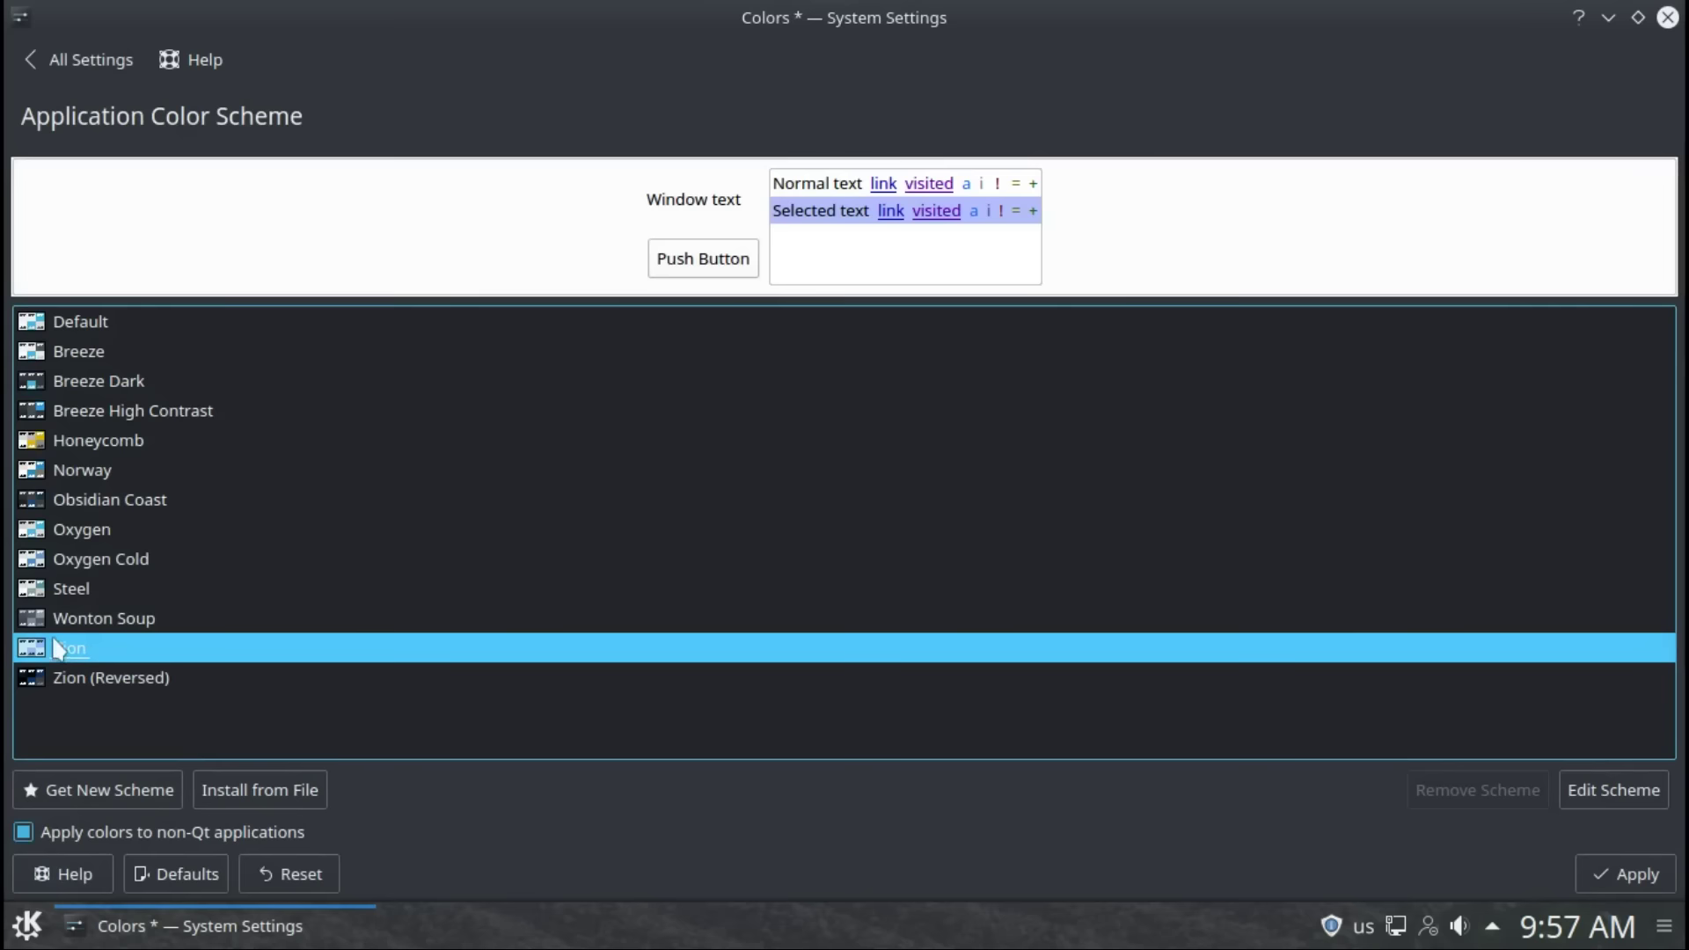
pyautogui.click(63, 619)
pyautogui.click(71, 595)
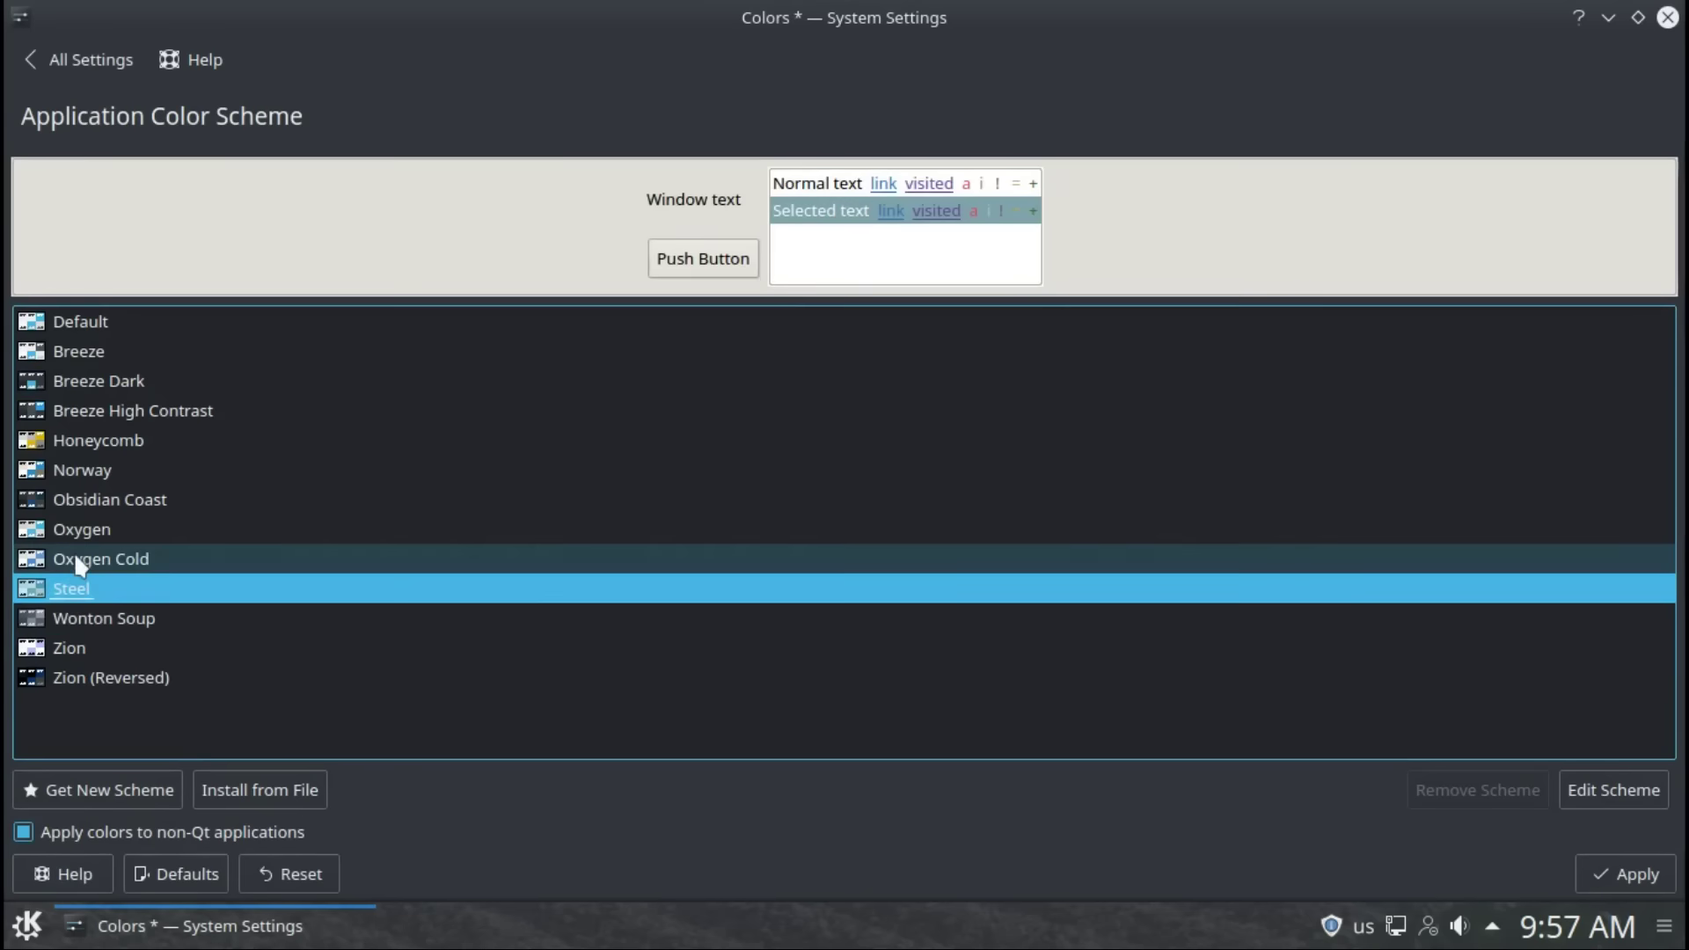
pyautogui.click(73, 556)
pyautogui.click(71, 528)
pyautogui.click(72, 505)
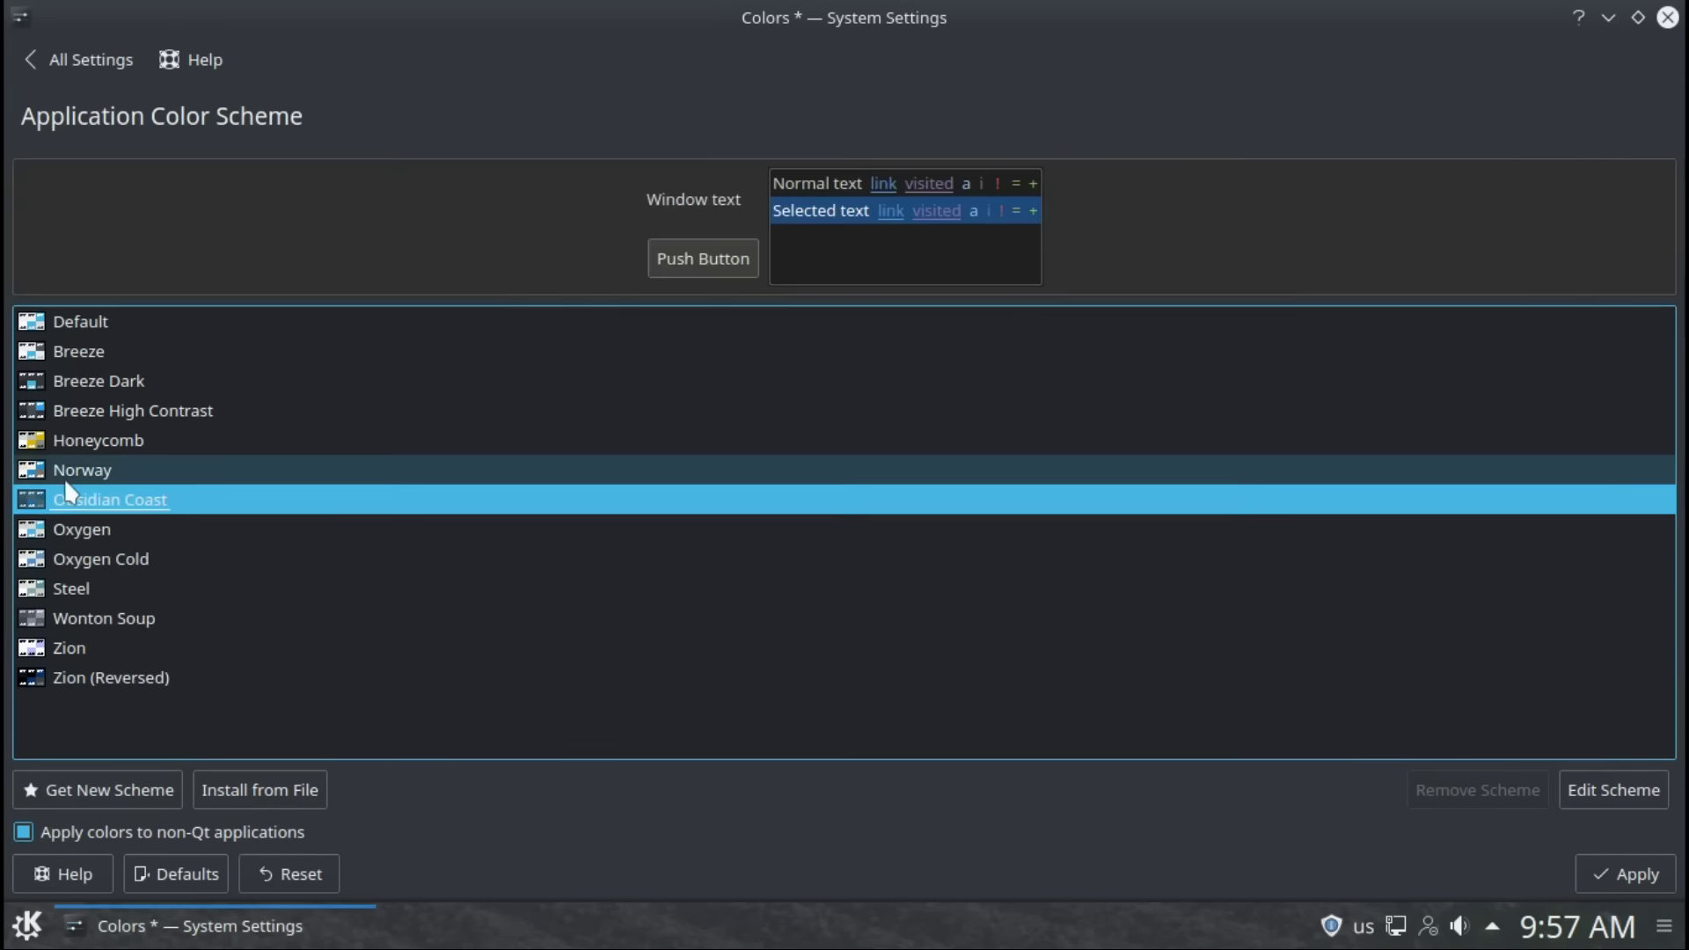
# Step: Preview Norway through Default, then reselect Zion (Reversed) and apply it
pyautogui.click(64, 475)
pyautogui.click(70, 443)
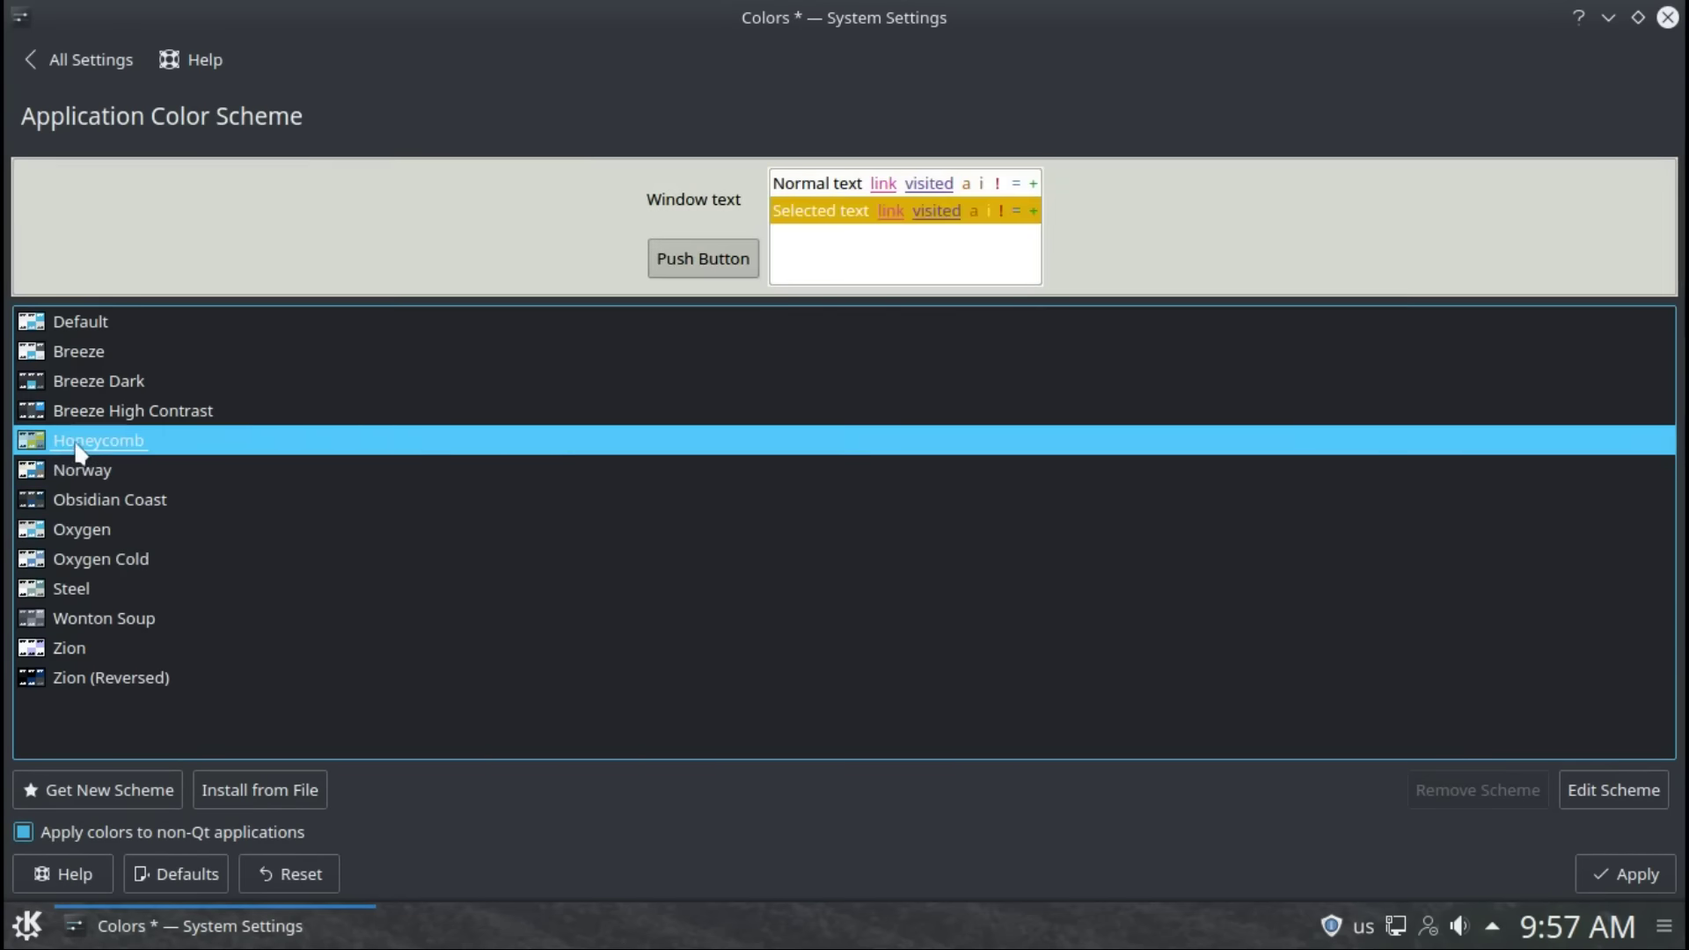
pyautogui.click(86, 414)
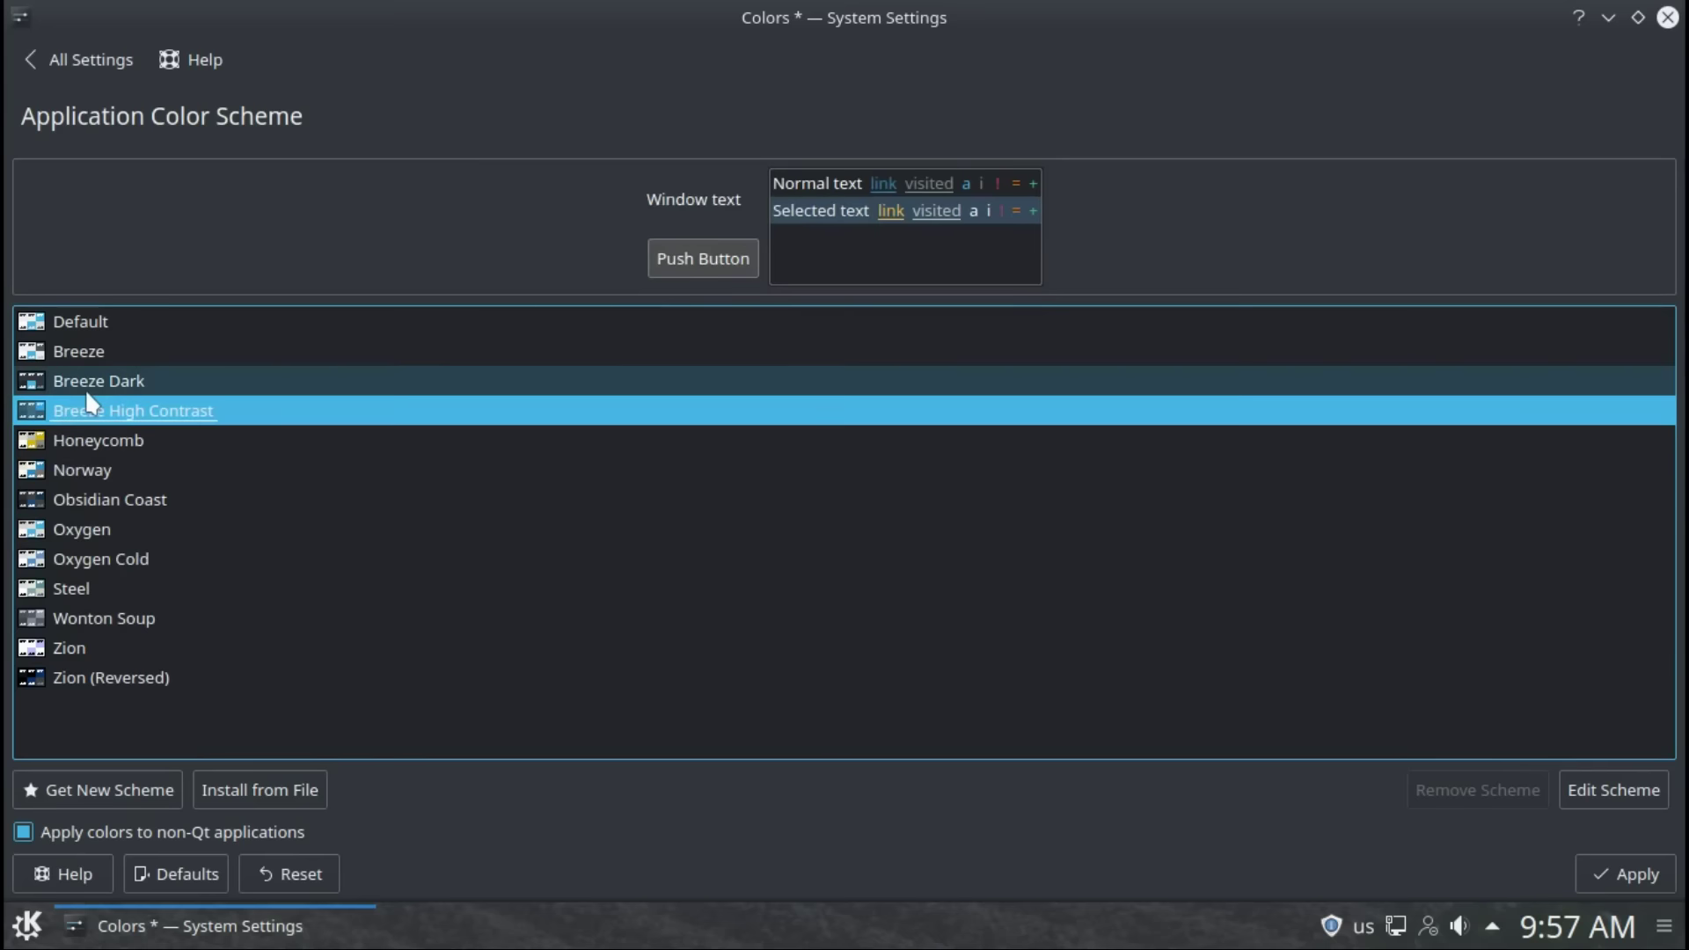
pyautogui.click(86, 394)
pyautogui.click(78, 354)
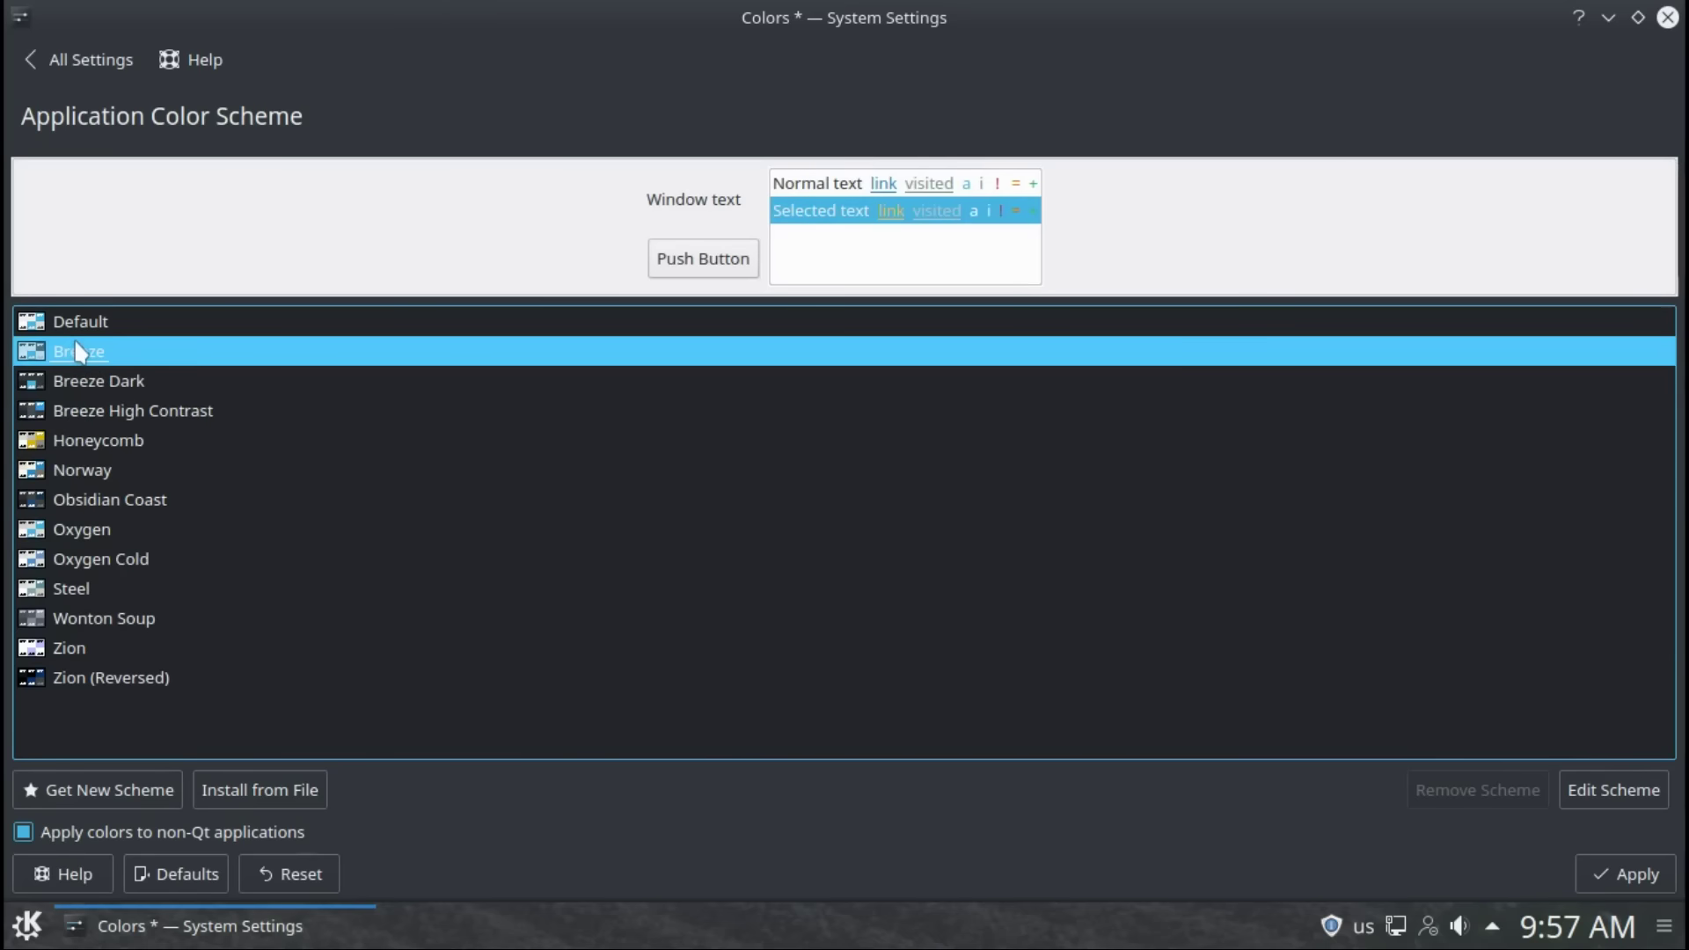
pyautogui.click(77, 316)
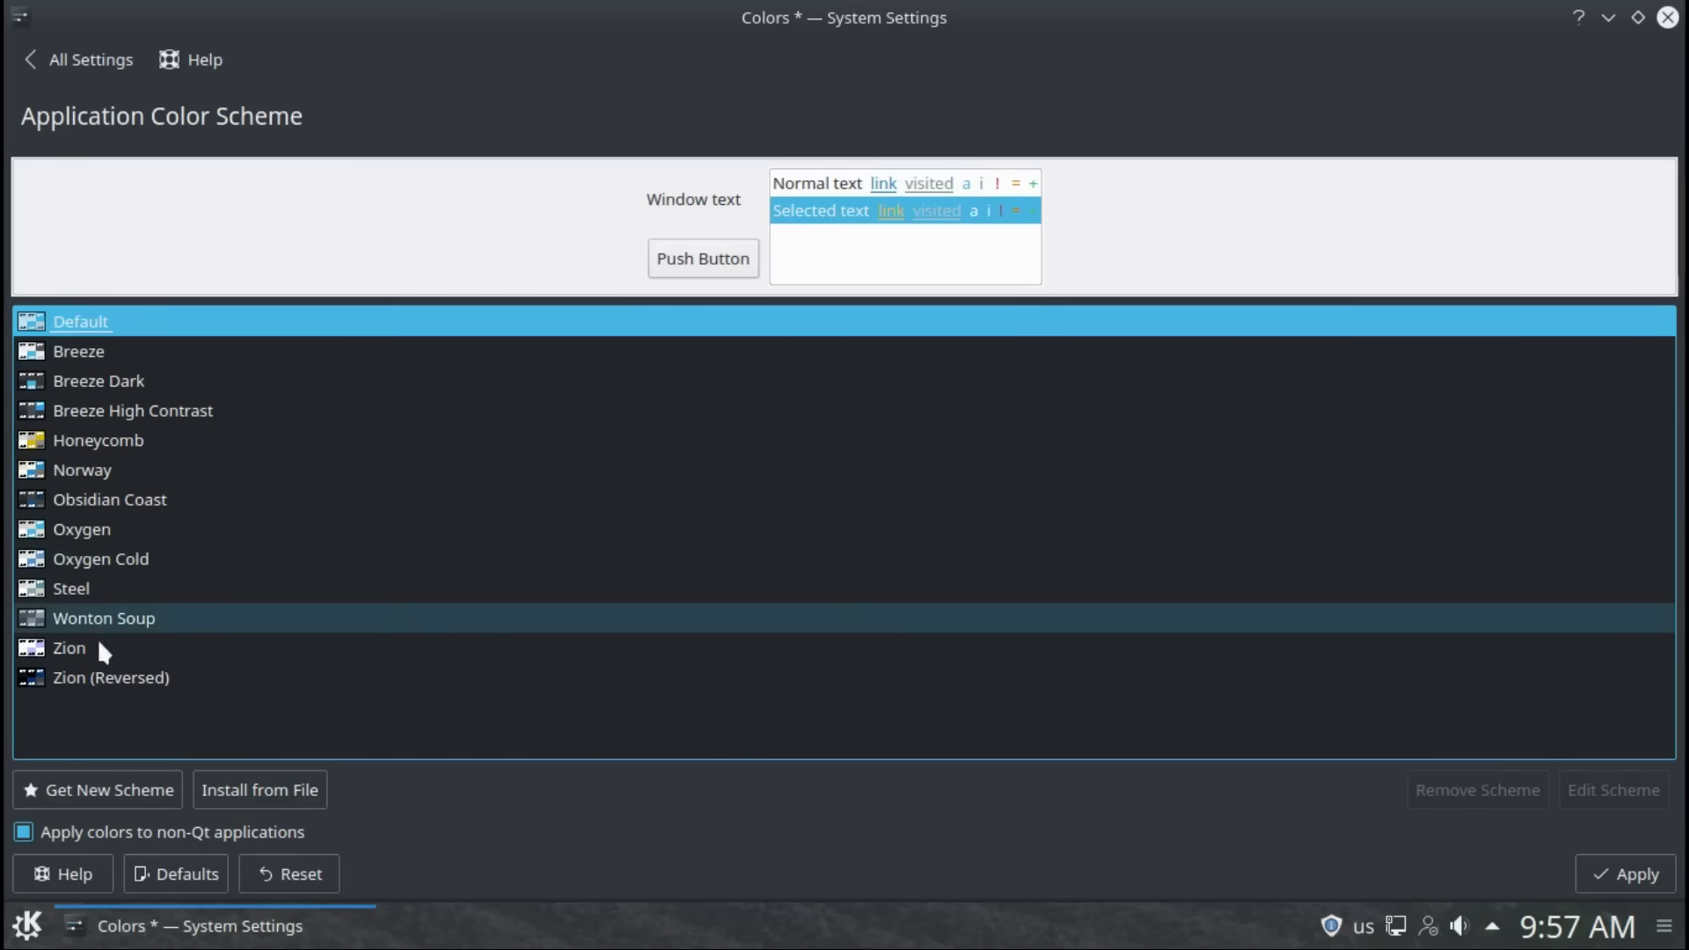
pyautogui.click(99, 671)
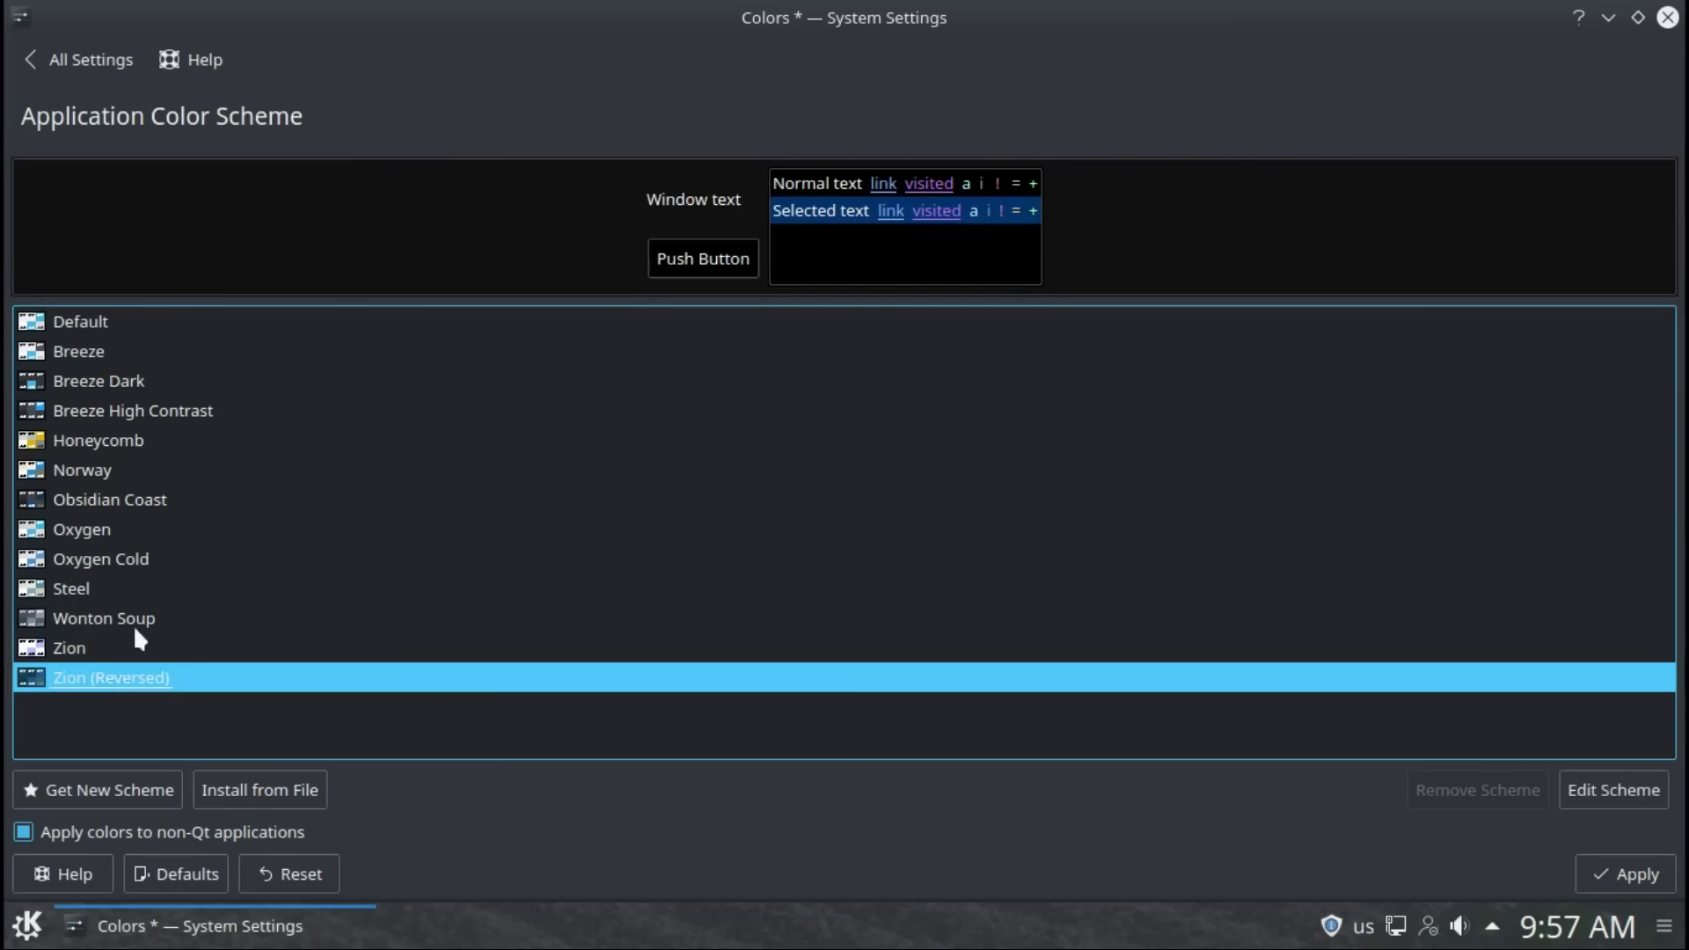
pyautogui.click(45, 56)
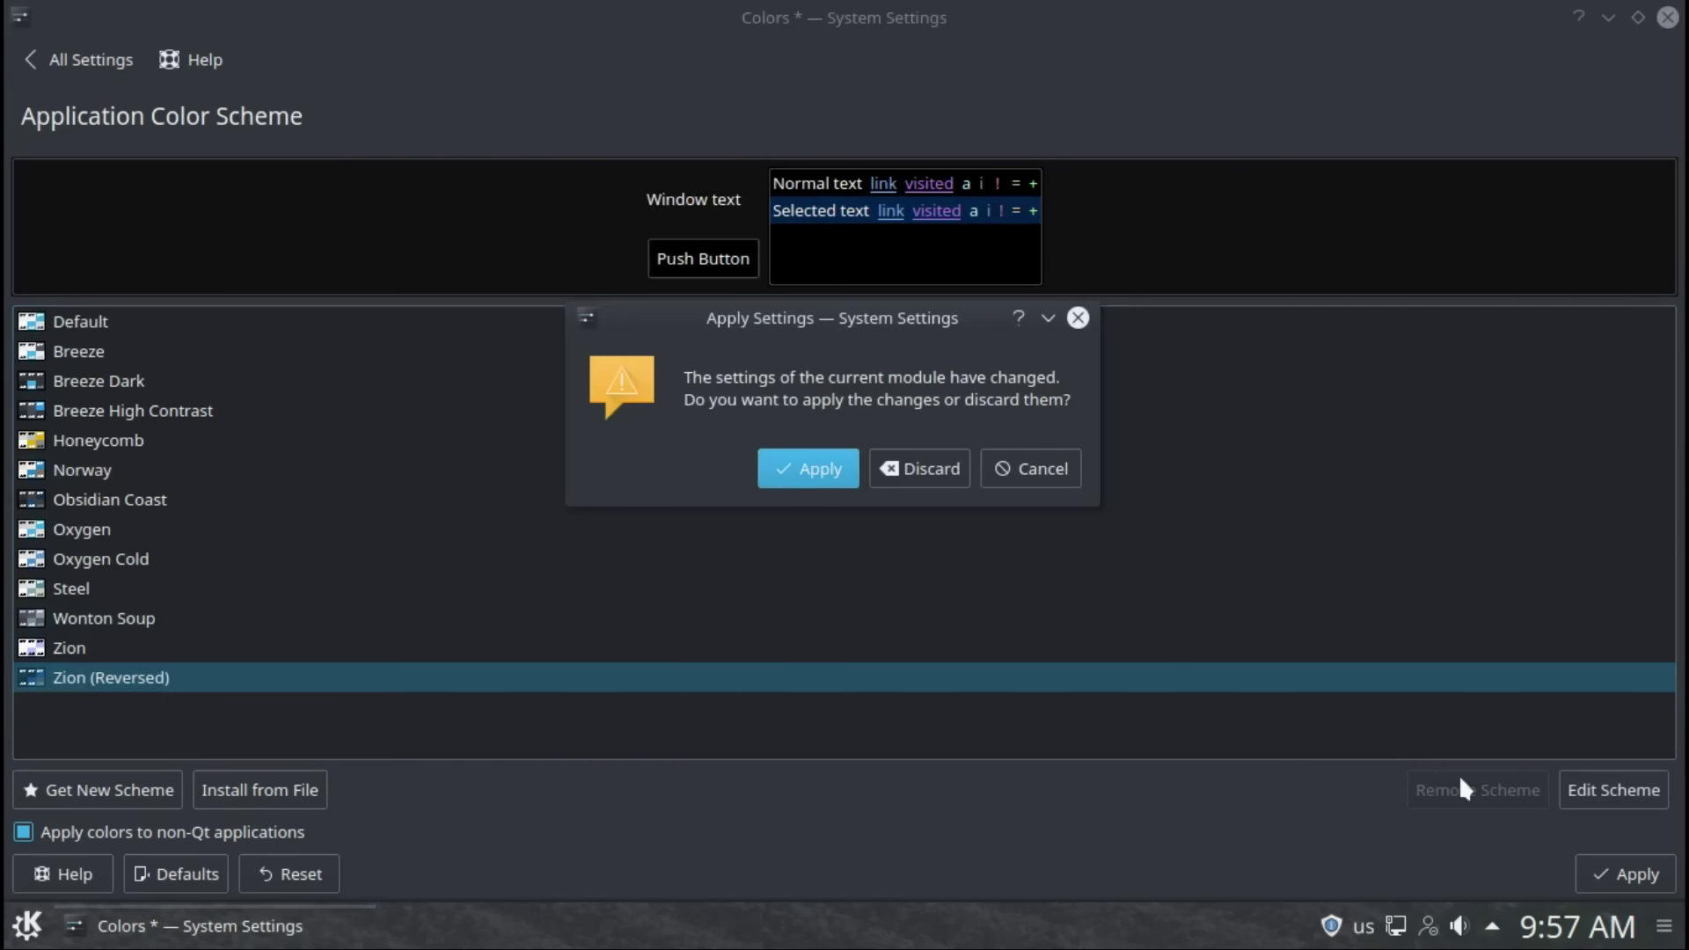
pyautogui.click(810, 465)
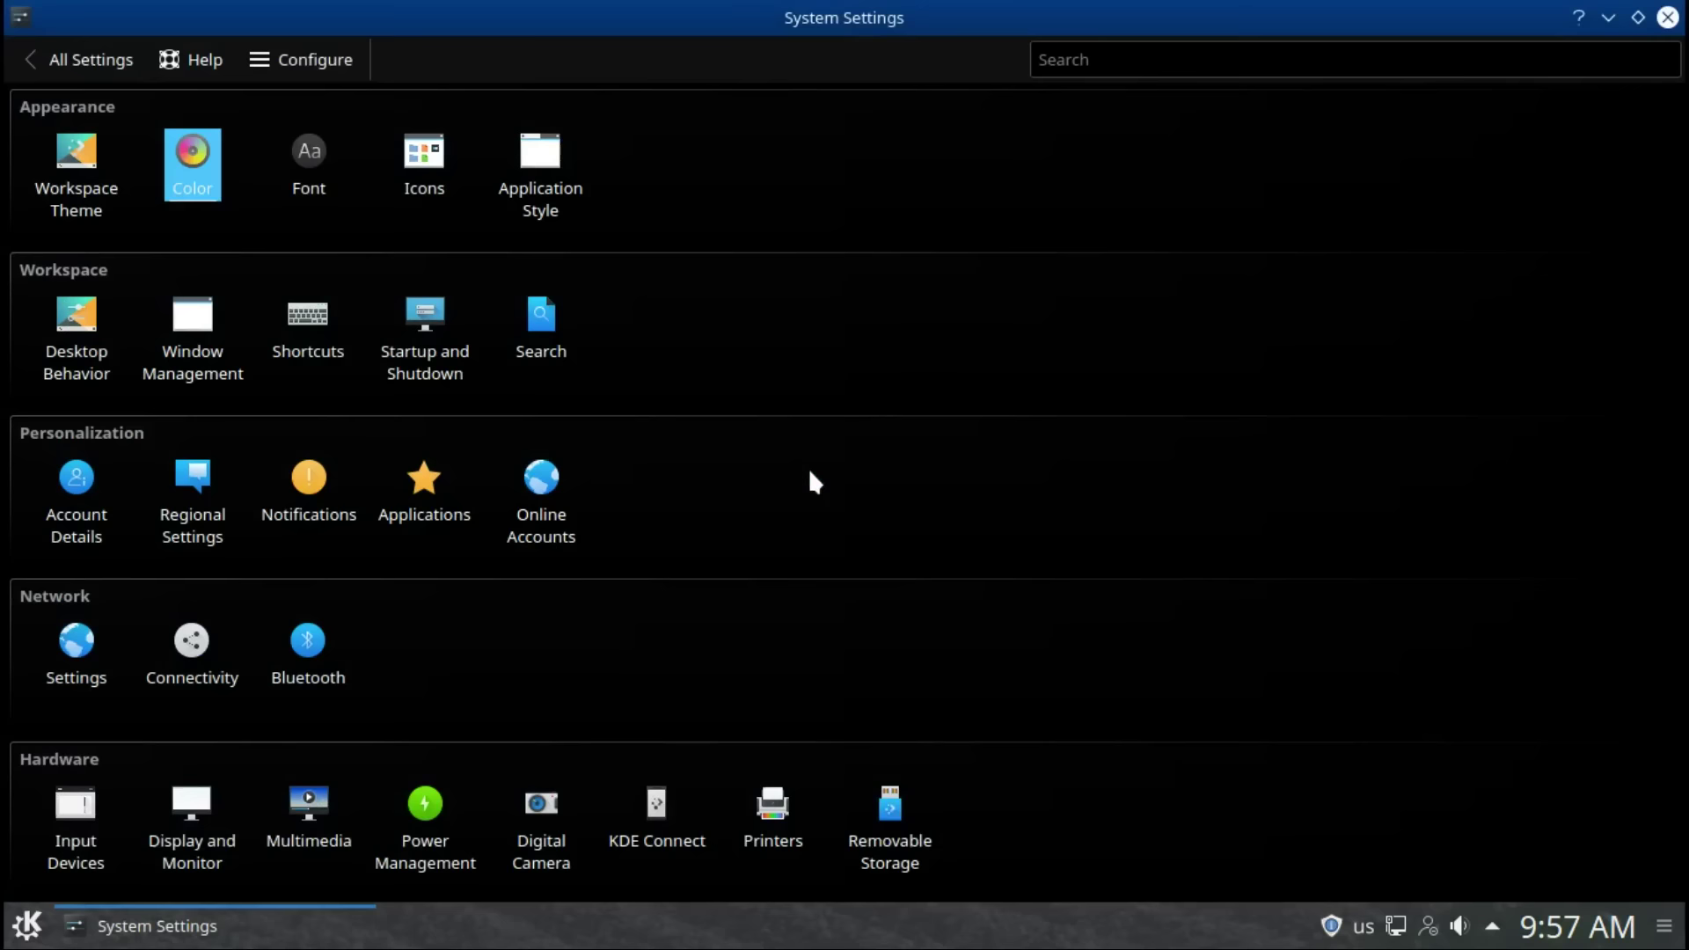
# Step: Browse the Font and Font Management settings pages
pyautogui.click(314, 163)
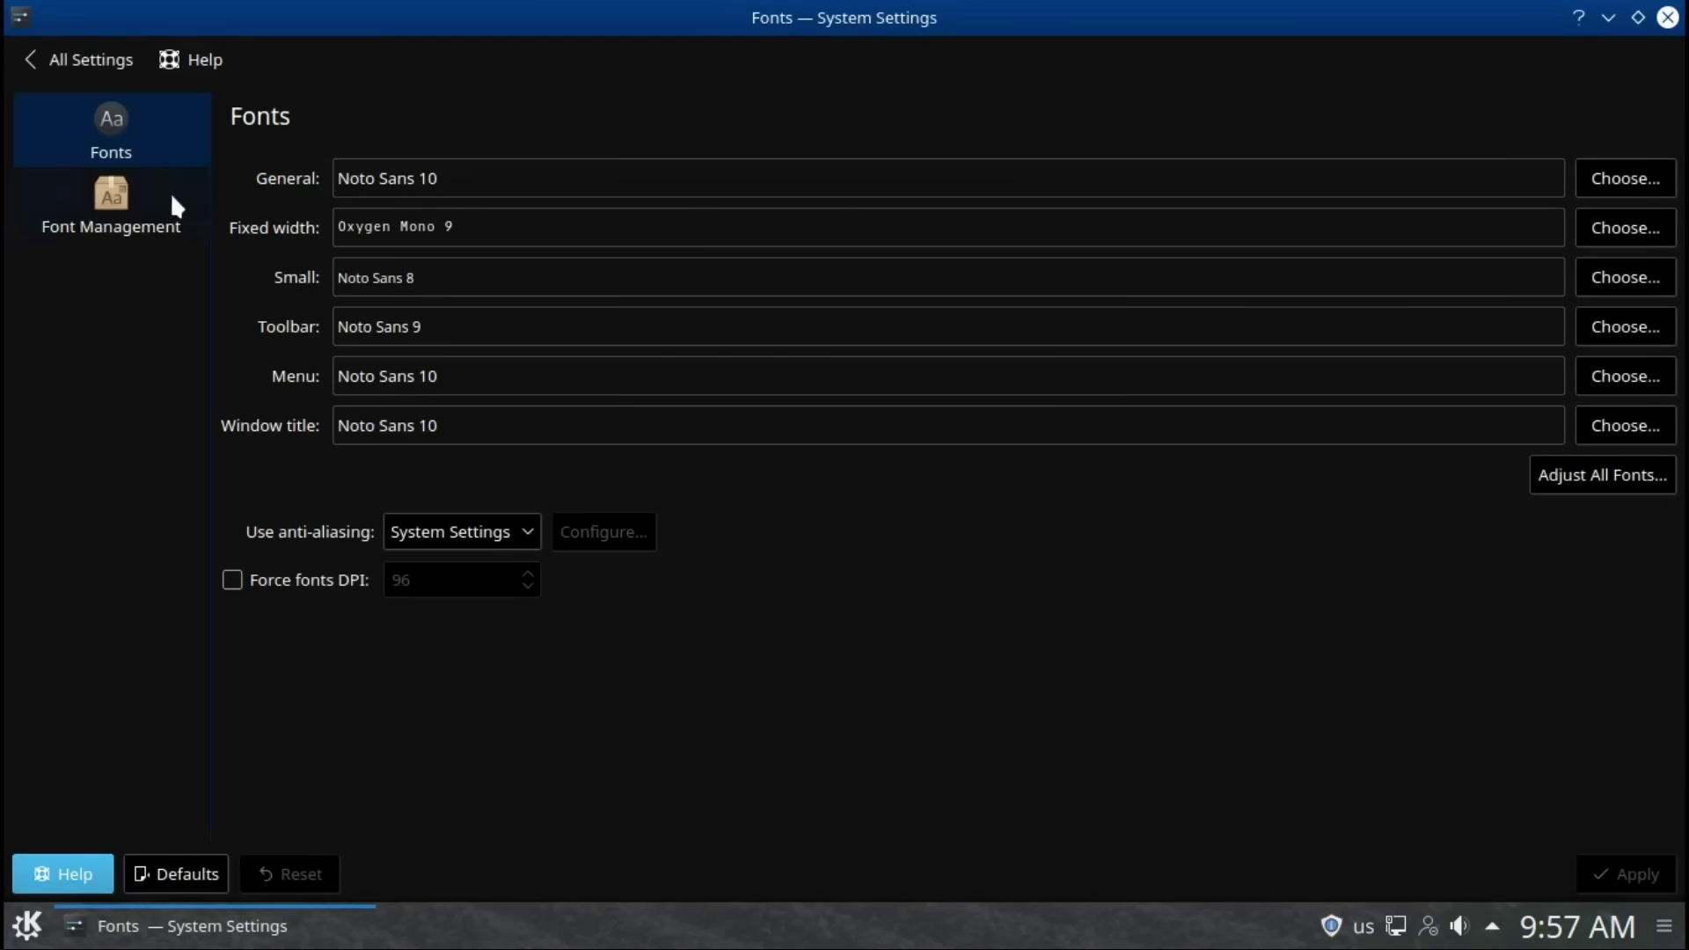
pyautogui.click(121, 193)
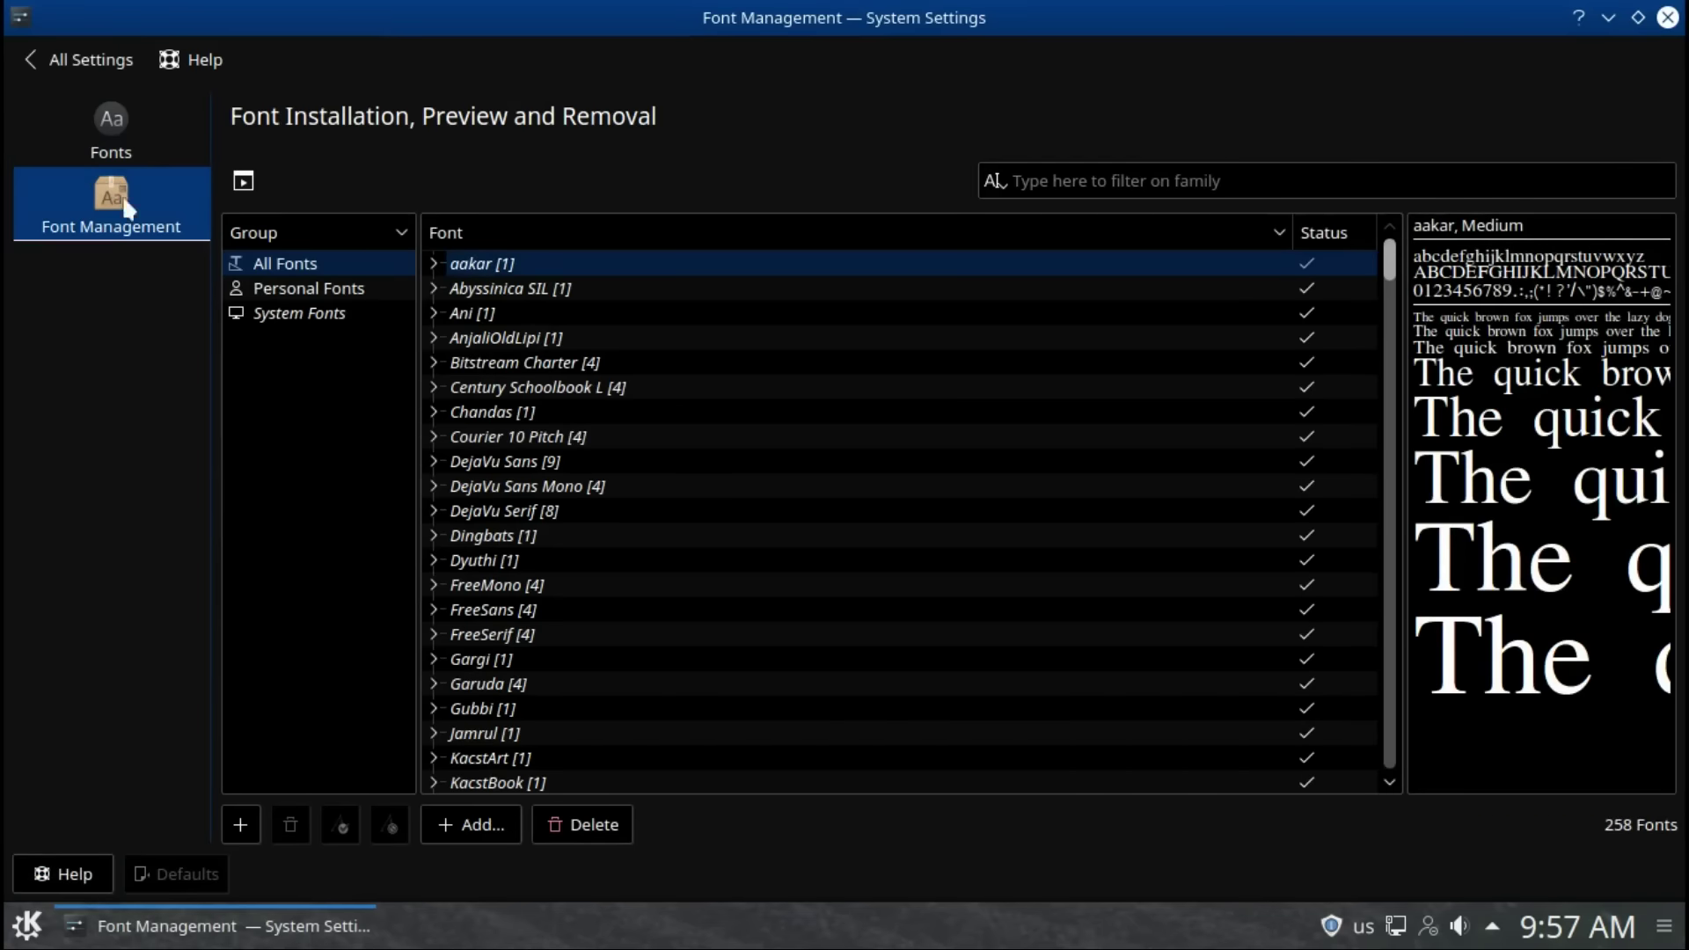
pyautogui.click(22, 62)
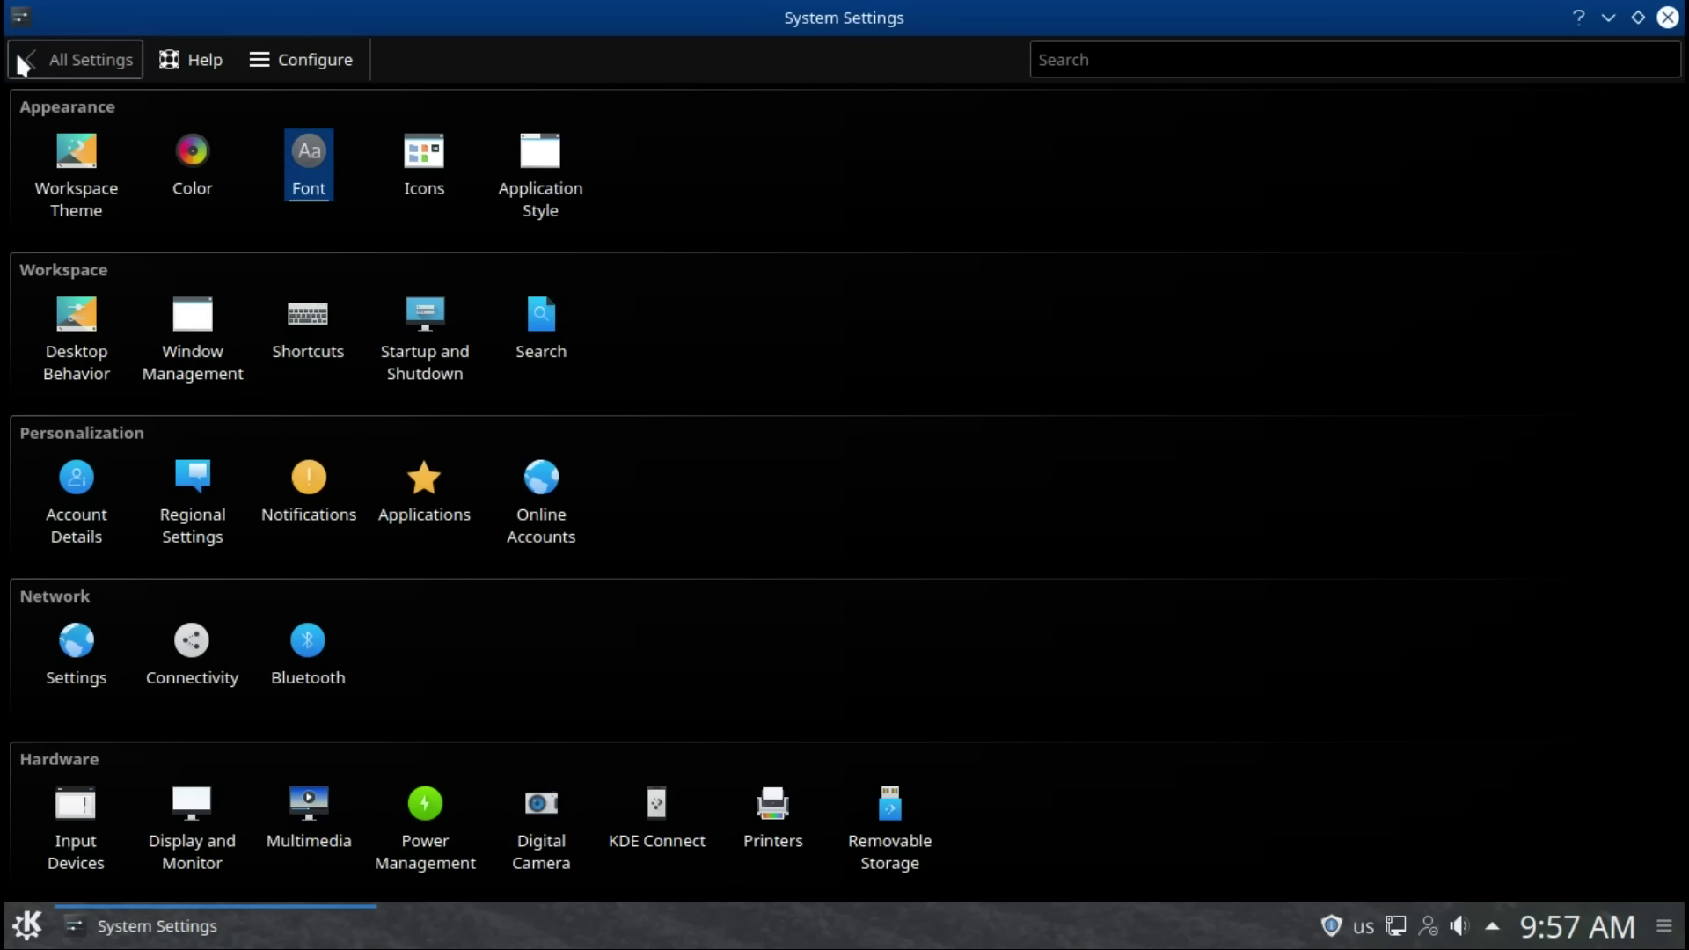
# Step: Review each Use of Icon size entry under Icons > Advanced, from Toolbar to All Icons
pyautogui.click(423, 157)
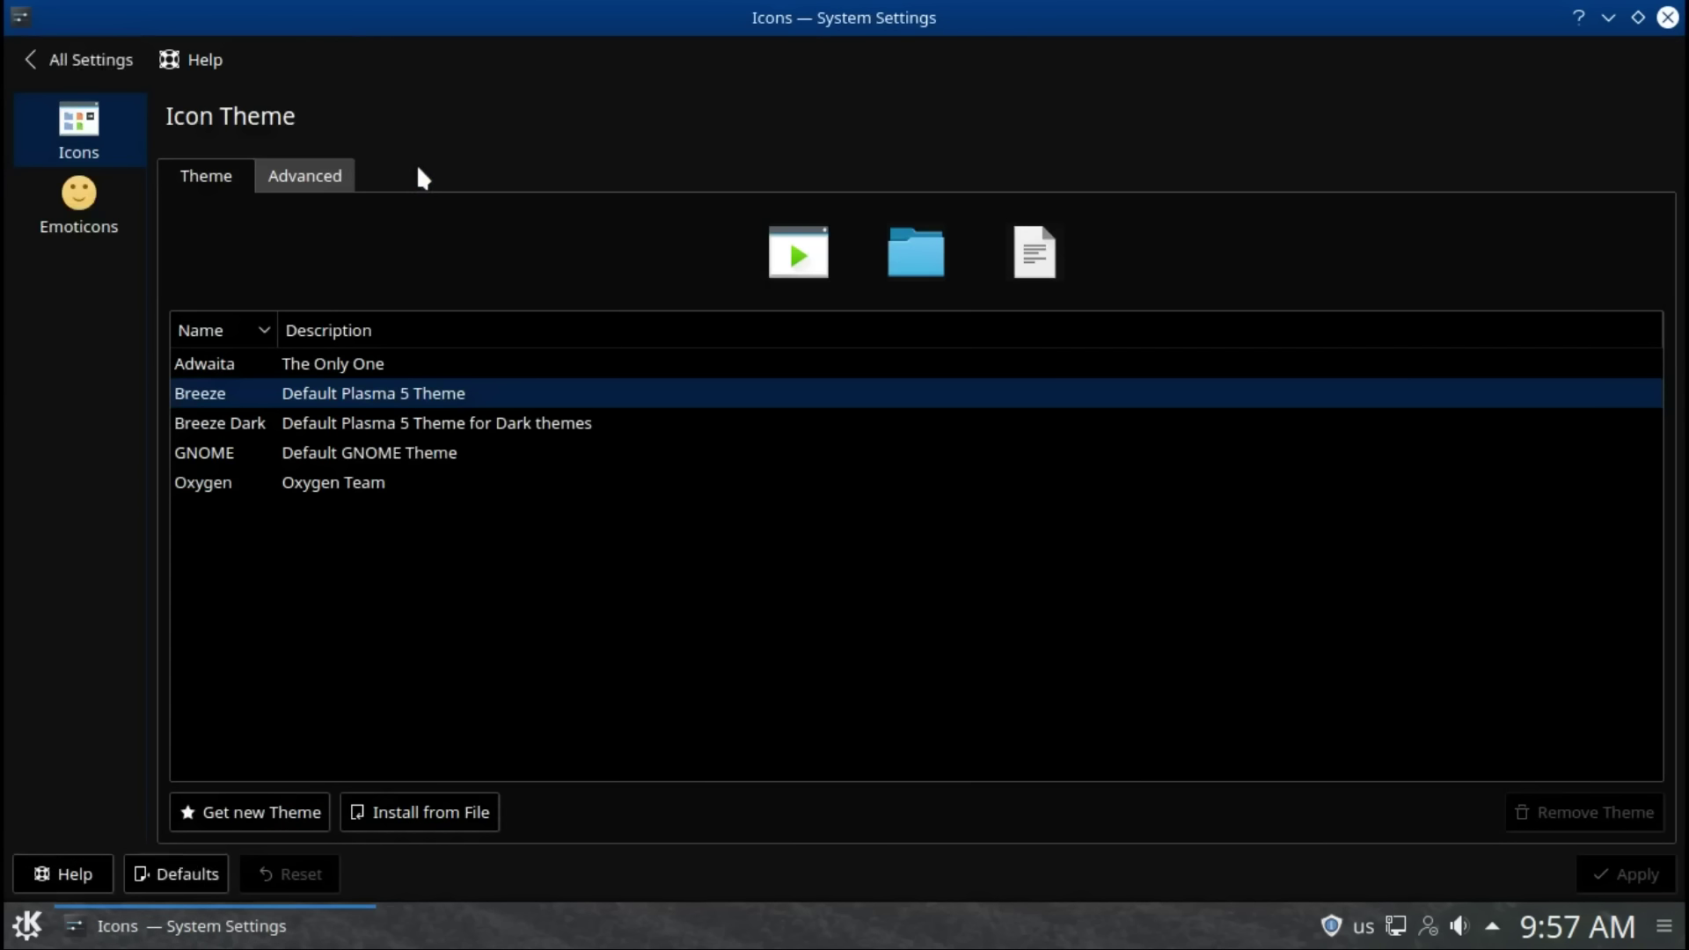
pyautogui.click(320, 176)
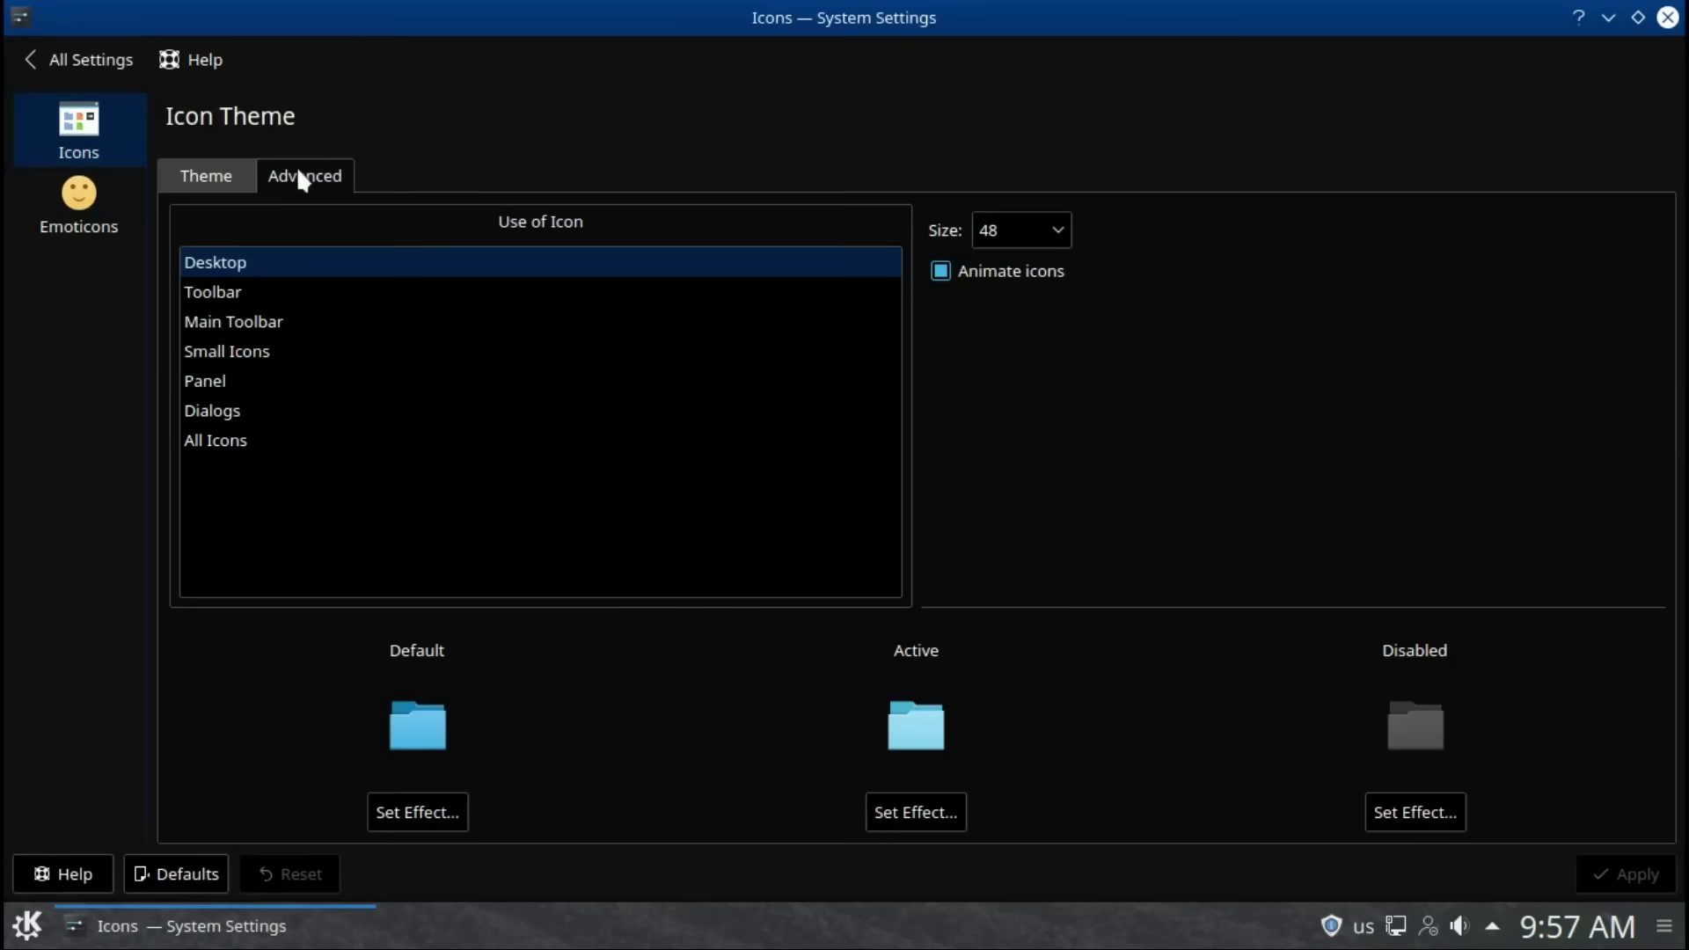
pyautogui.click(213, 290)
pyautogui.click(229, 324)
pyautogui.click(230, 356)
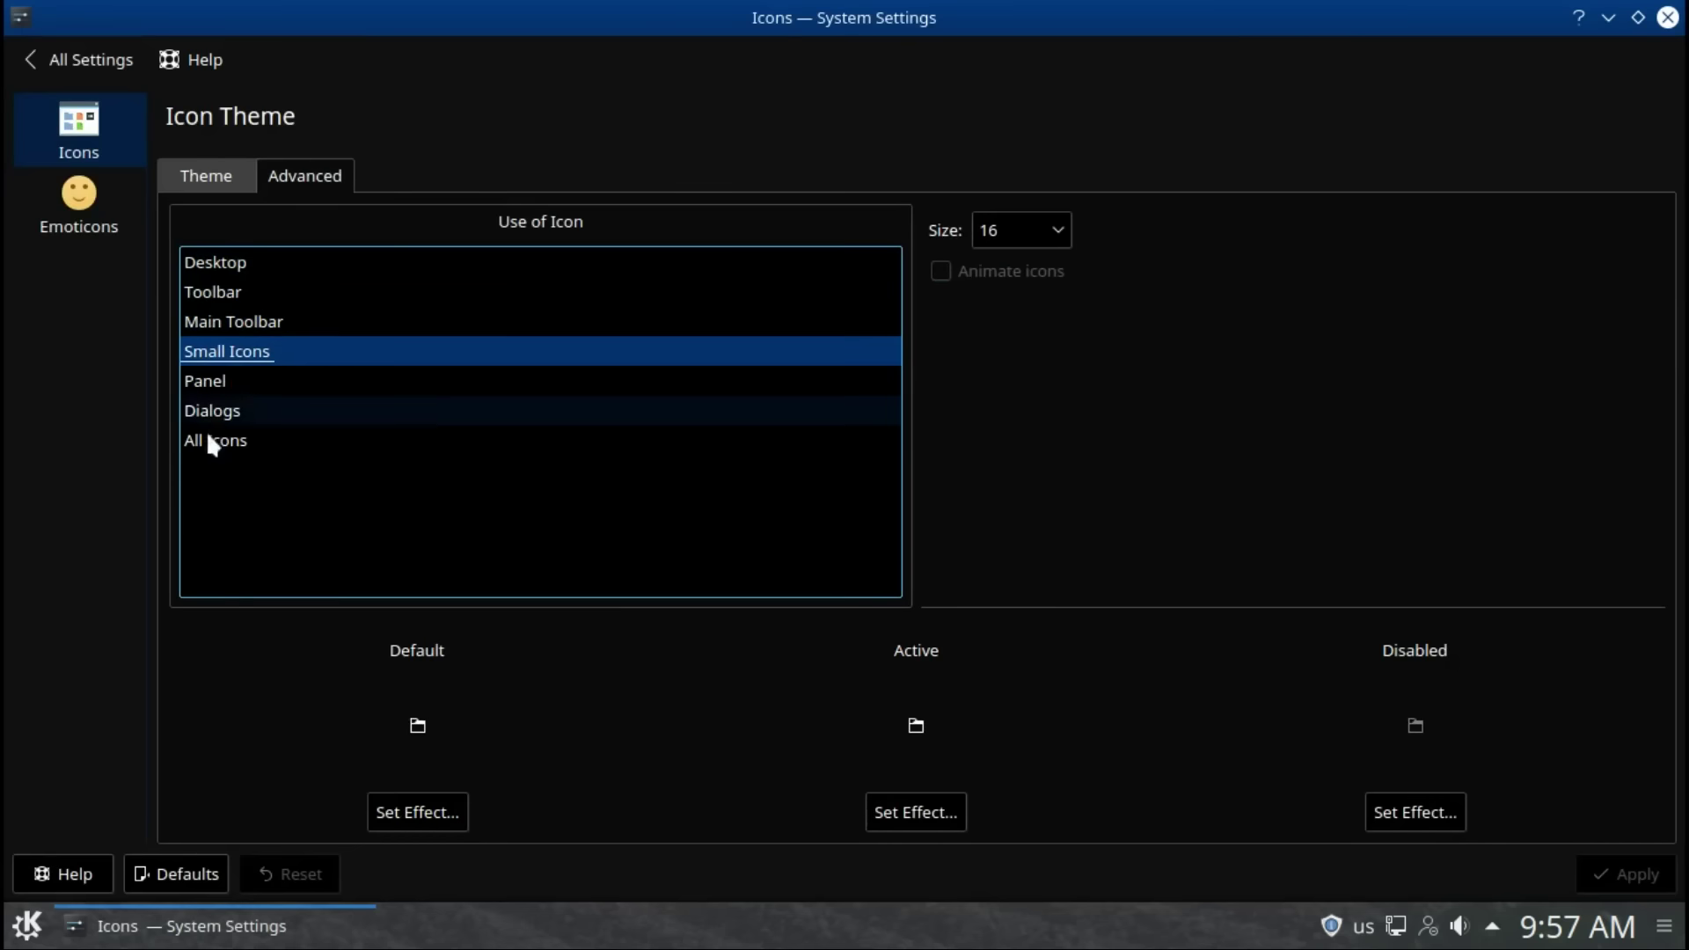
pyautogui.click(200, 388)
pyautogui.click(209, 410)
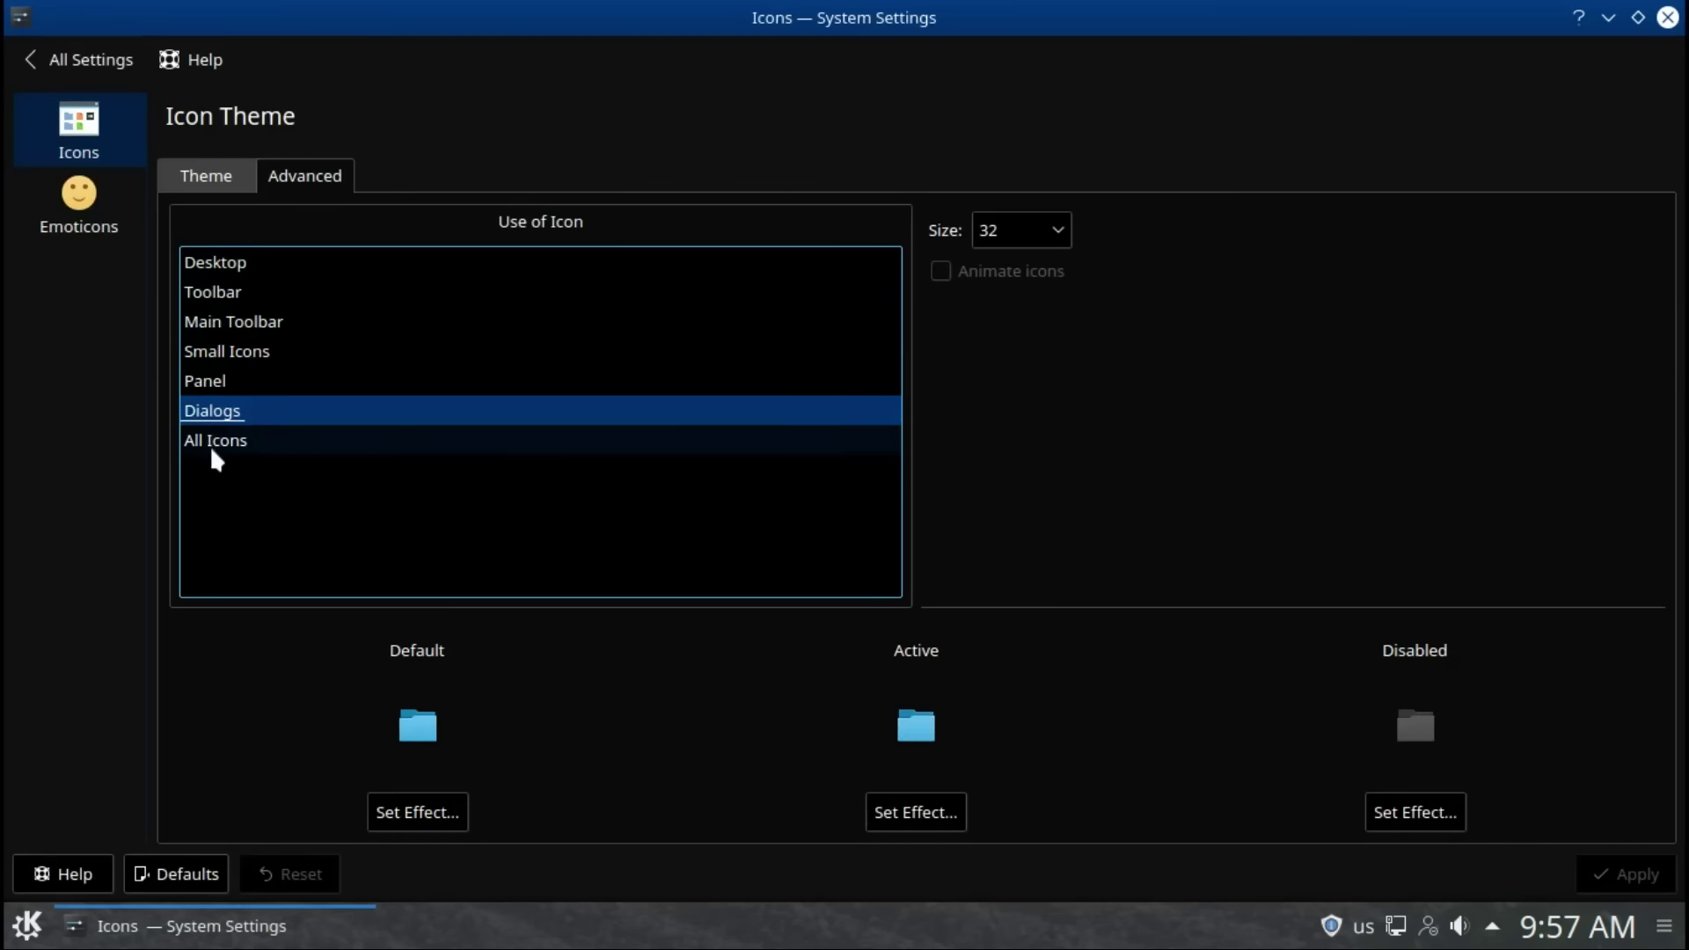
pyautogui.click(209, 442)
# Step: Preview the EmojiOne and Konqi emoticon themes, then apply kde4 instead of Breeze
pyautogui.click(97, 224)
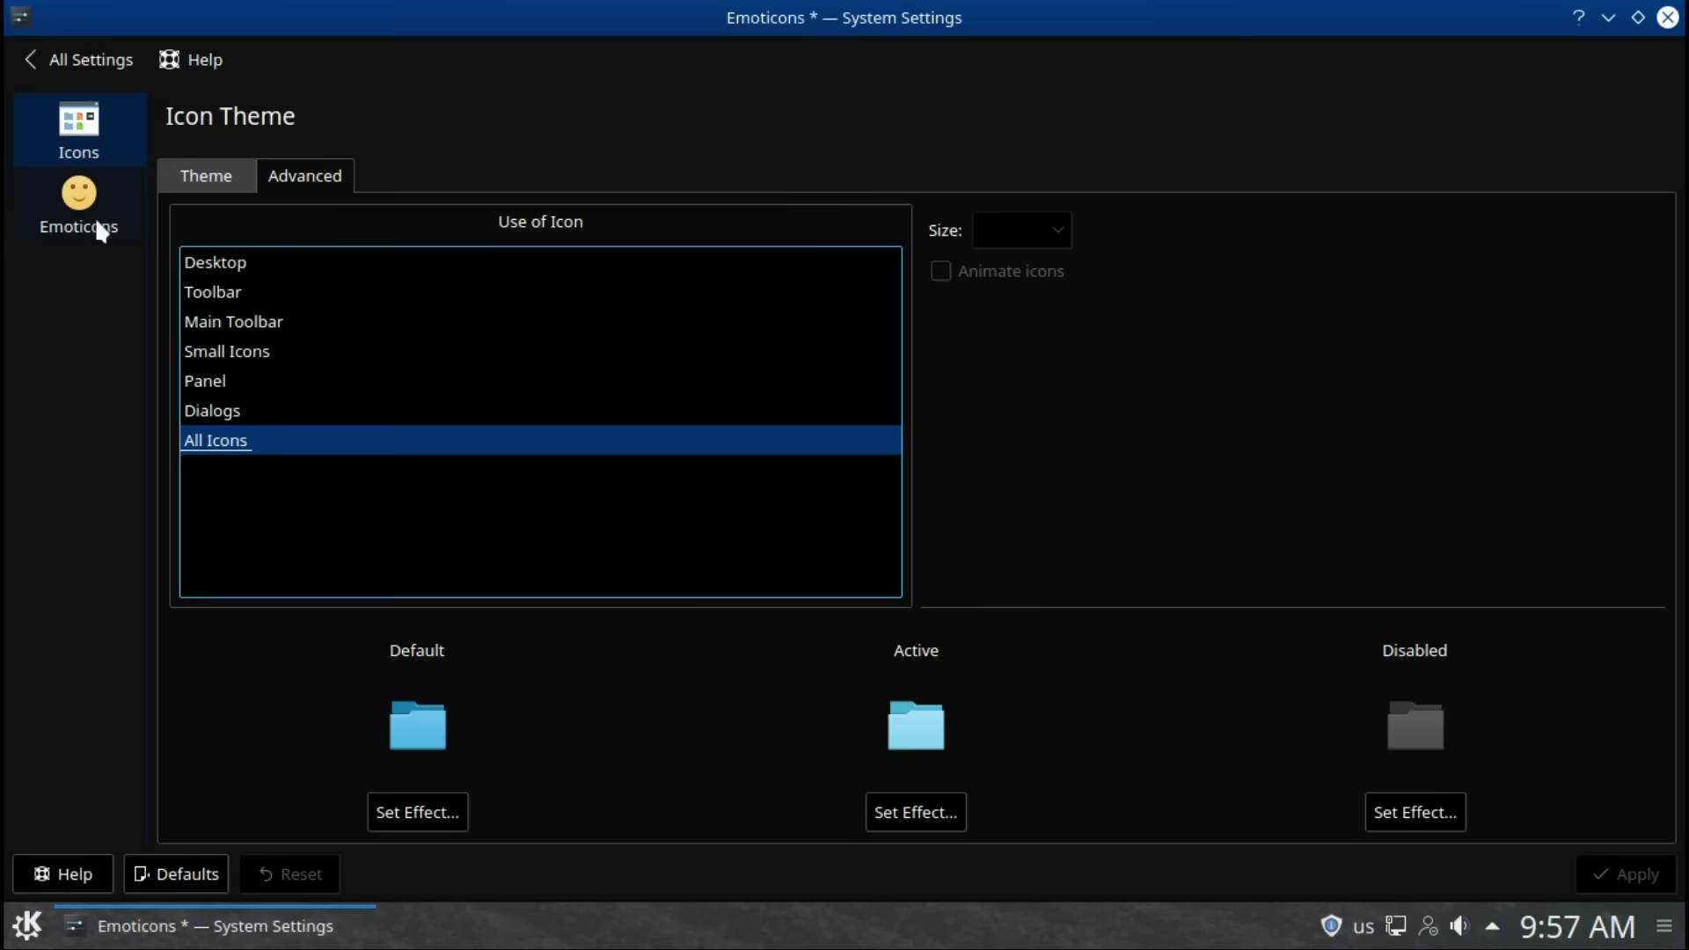
pyautogui.click(81, 219)
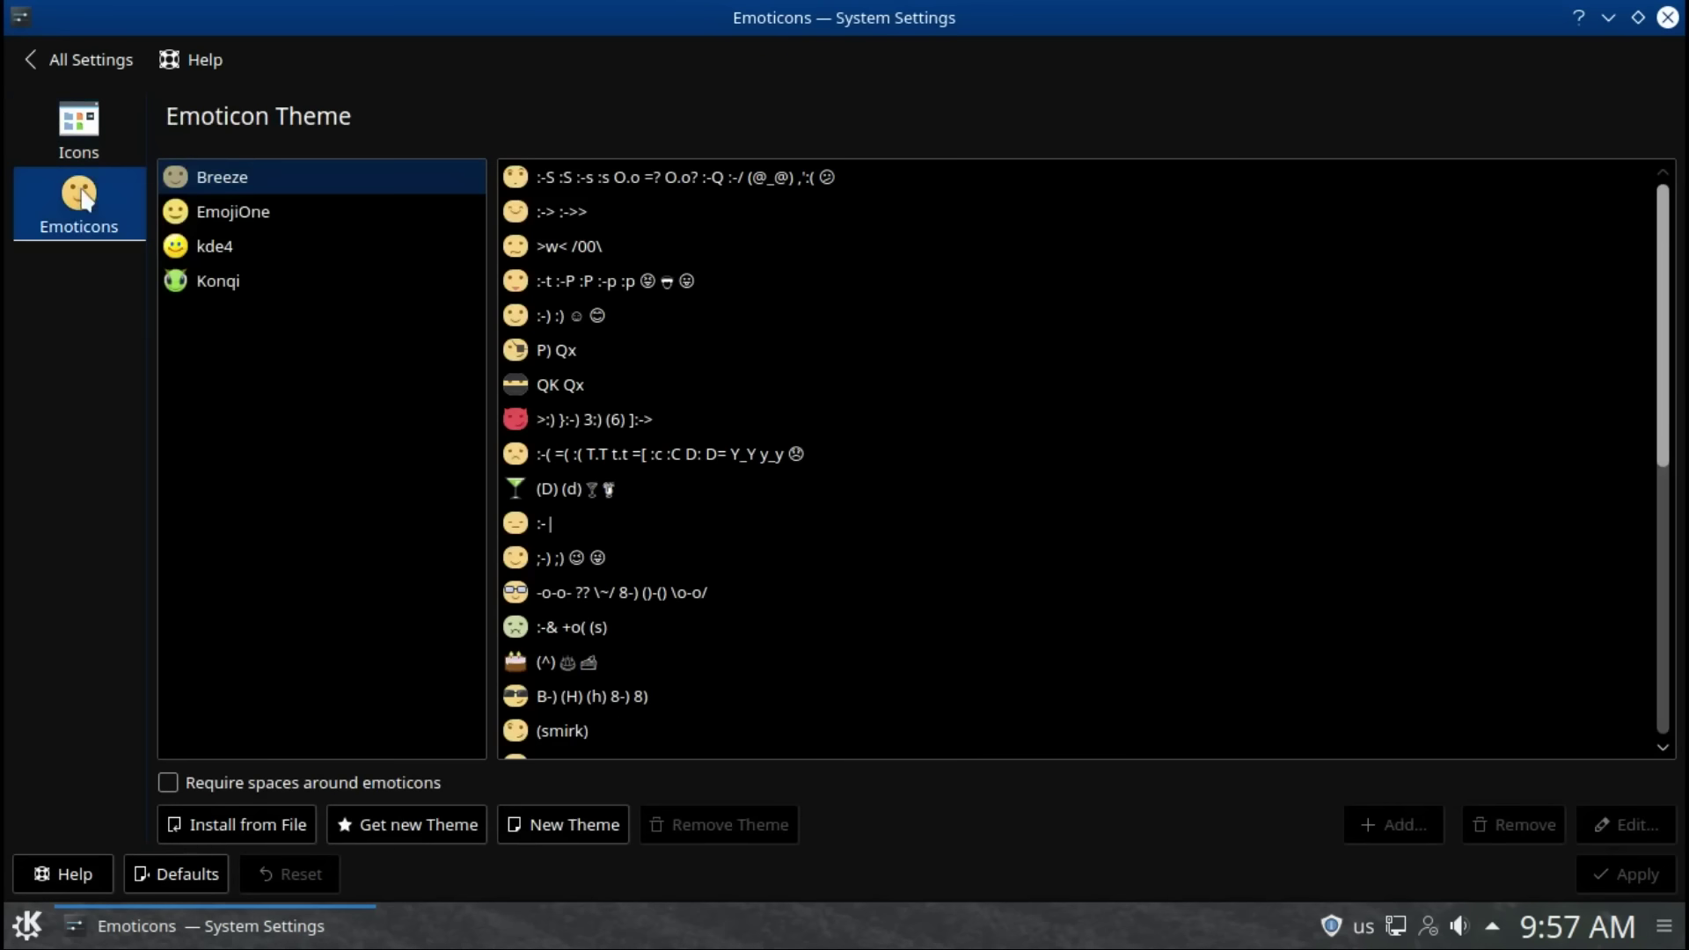
pyautogui.click(226, 214)
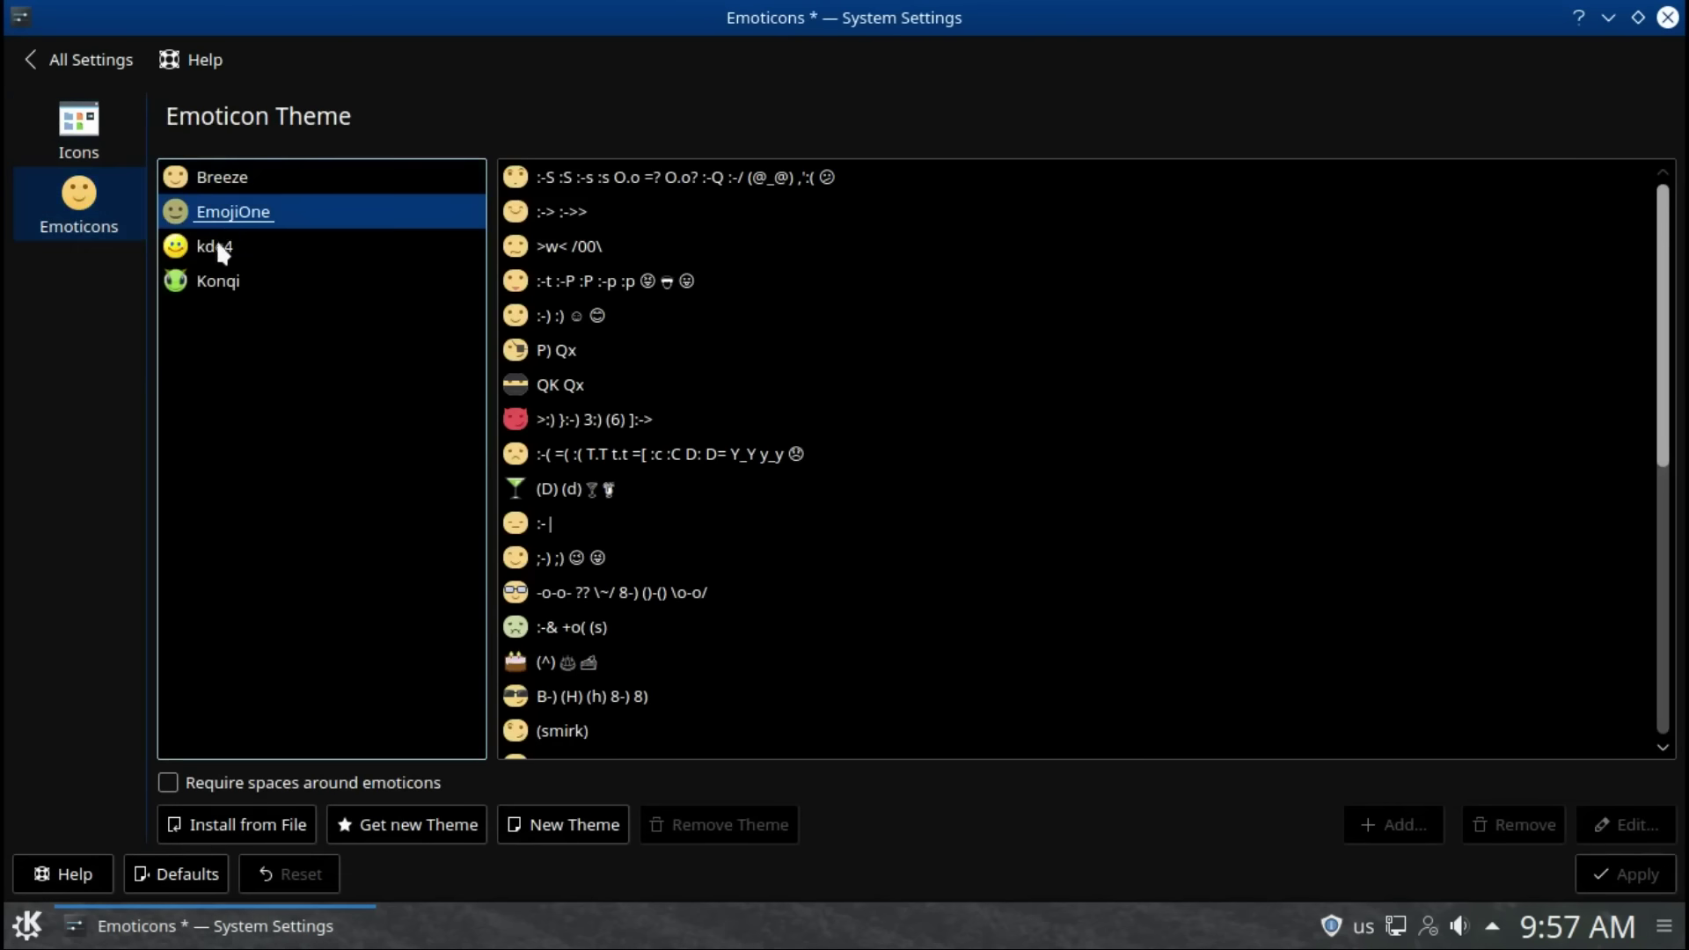
pyautogui.click(215, 250)
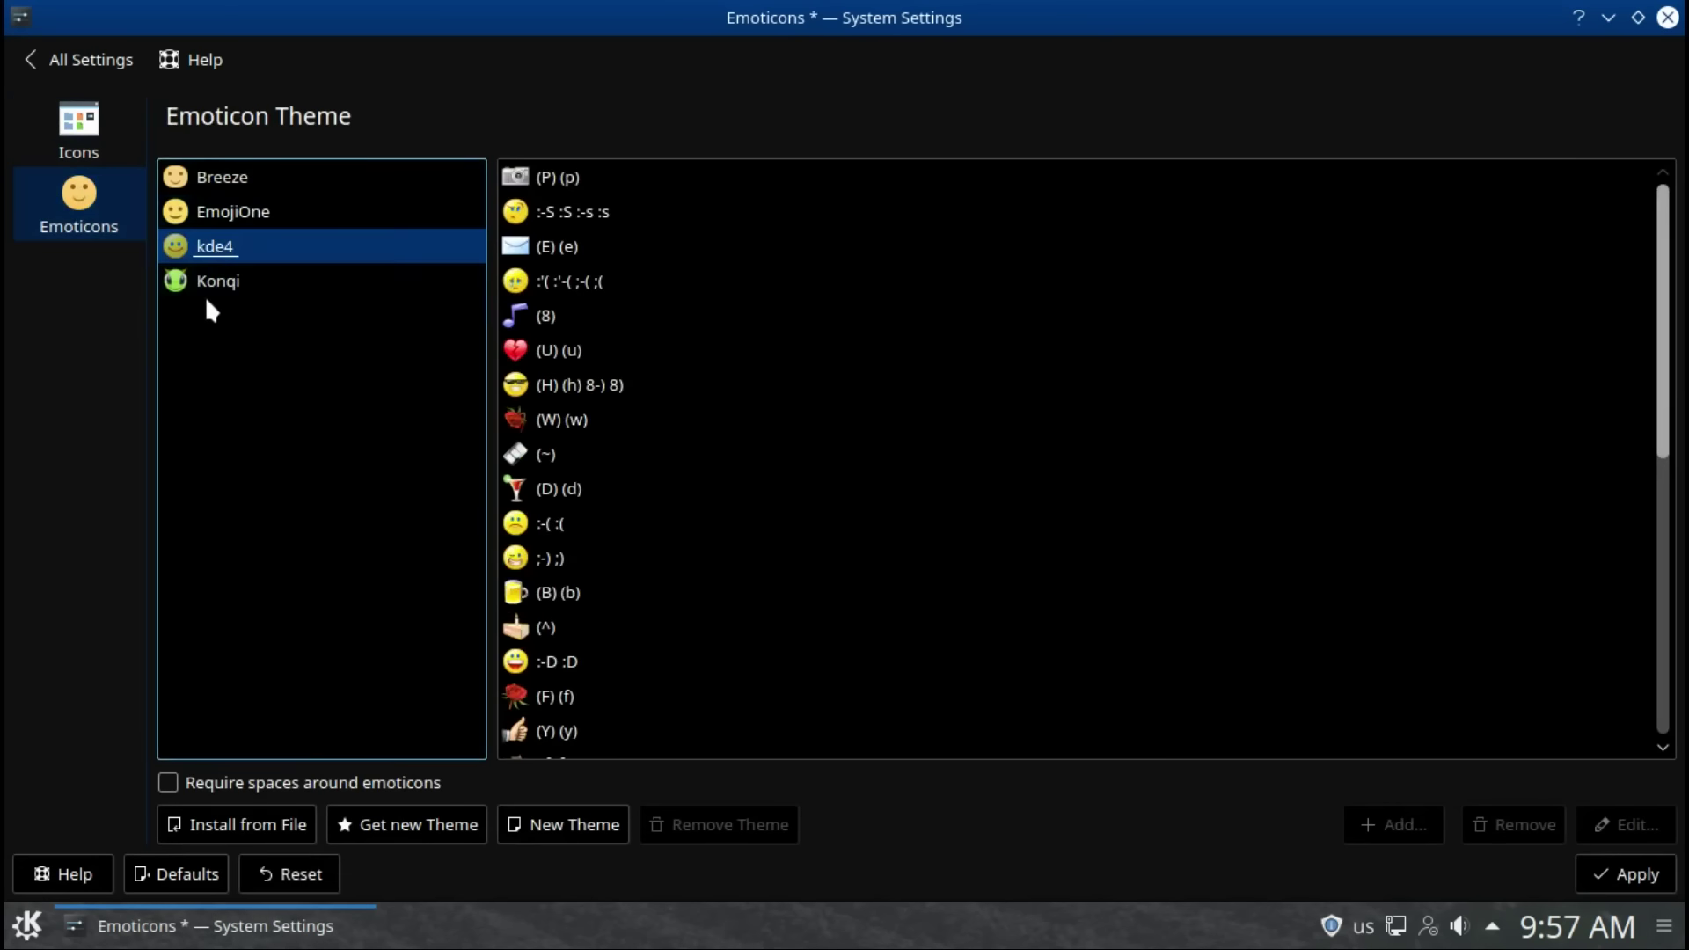
pyautogui.click(199, 281)
pyautogui.click(205, 251)
pyautogui.click(1591, 862)
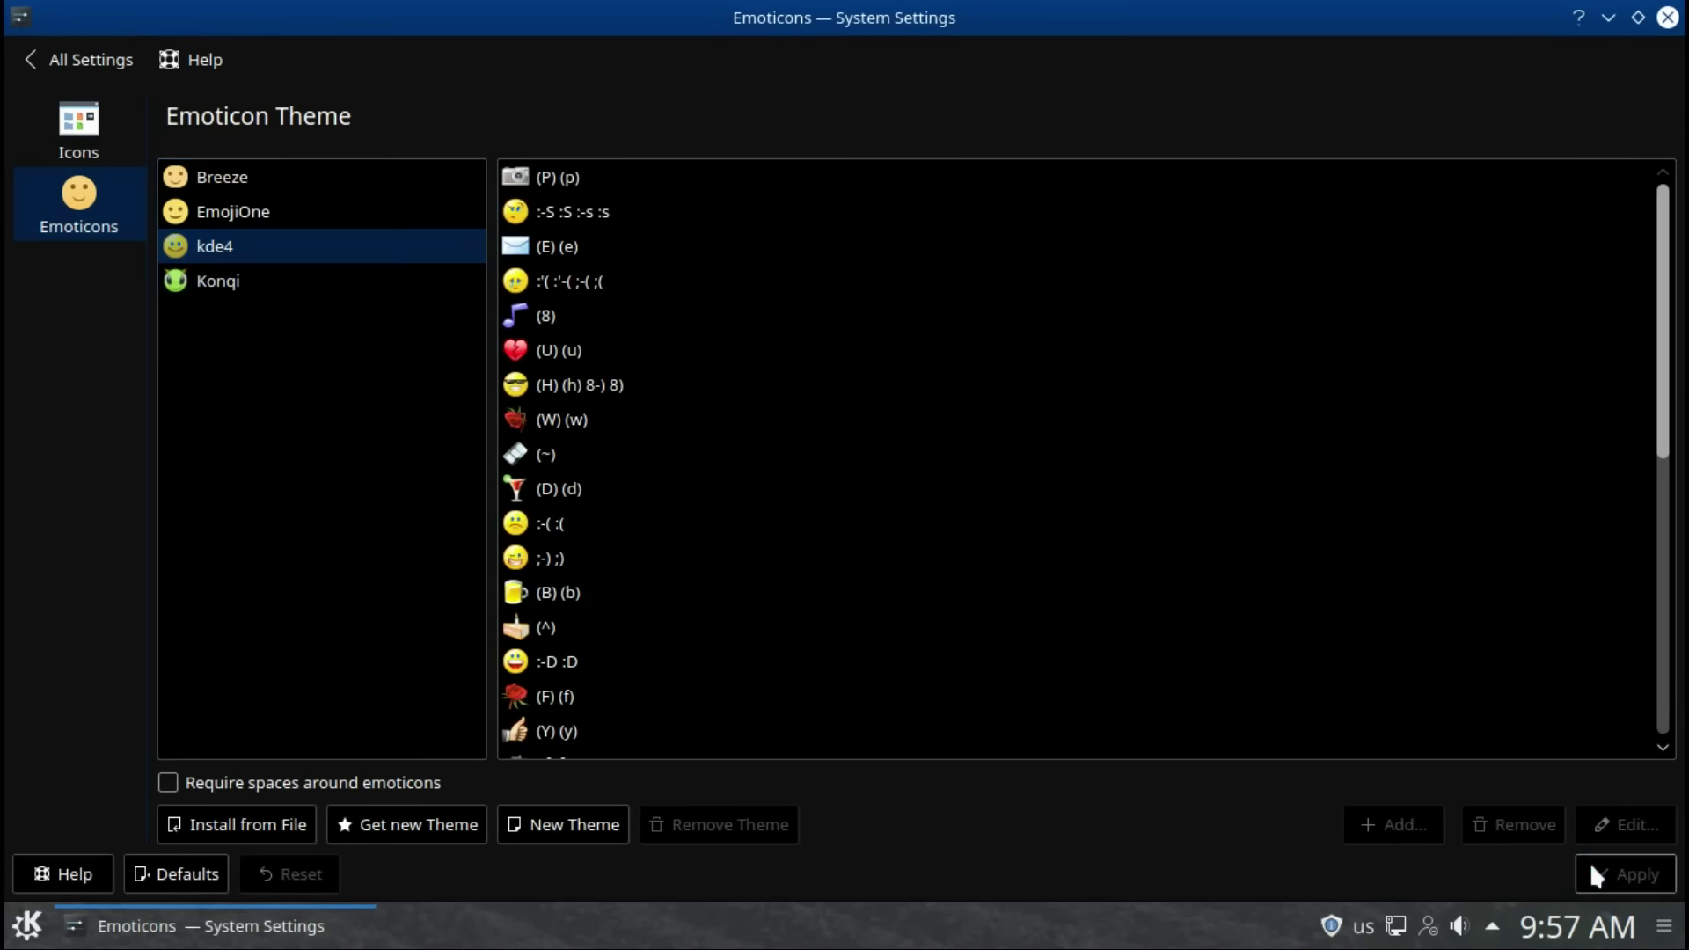
pyautogui.click(58, 63)
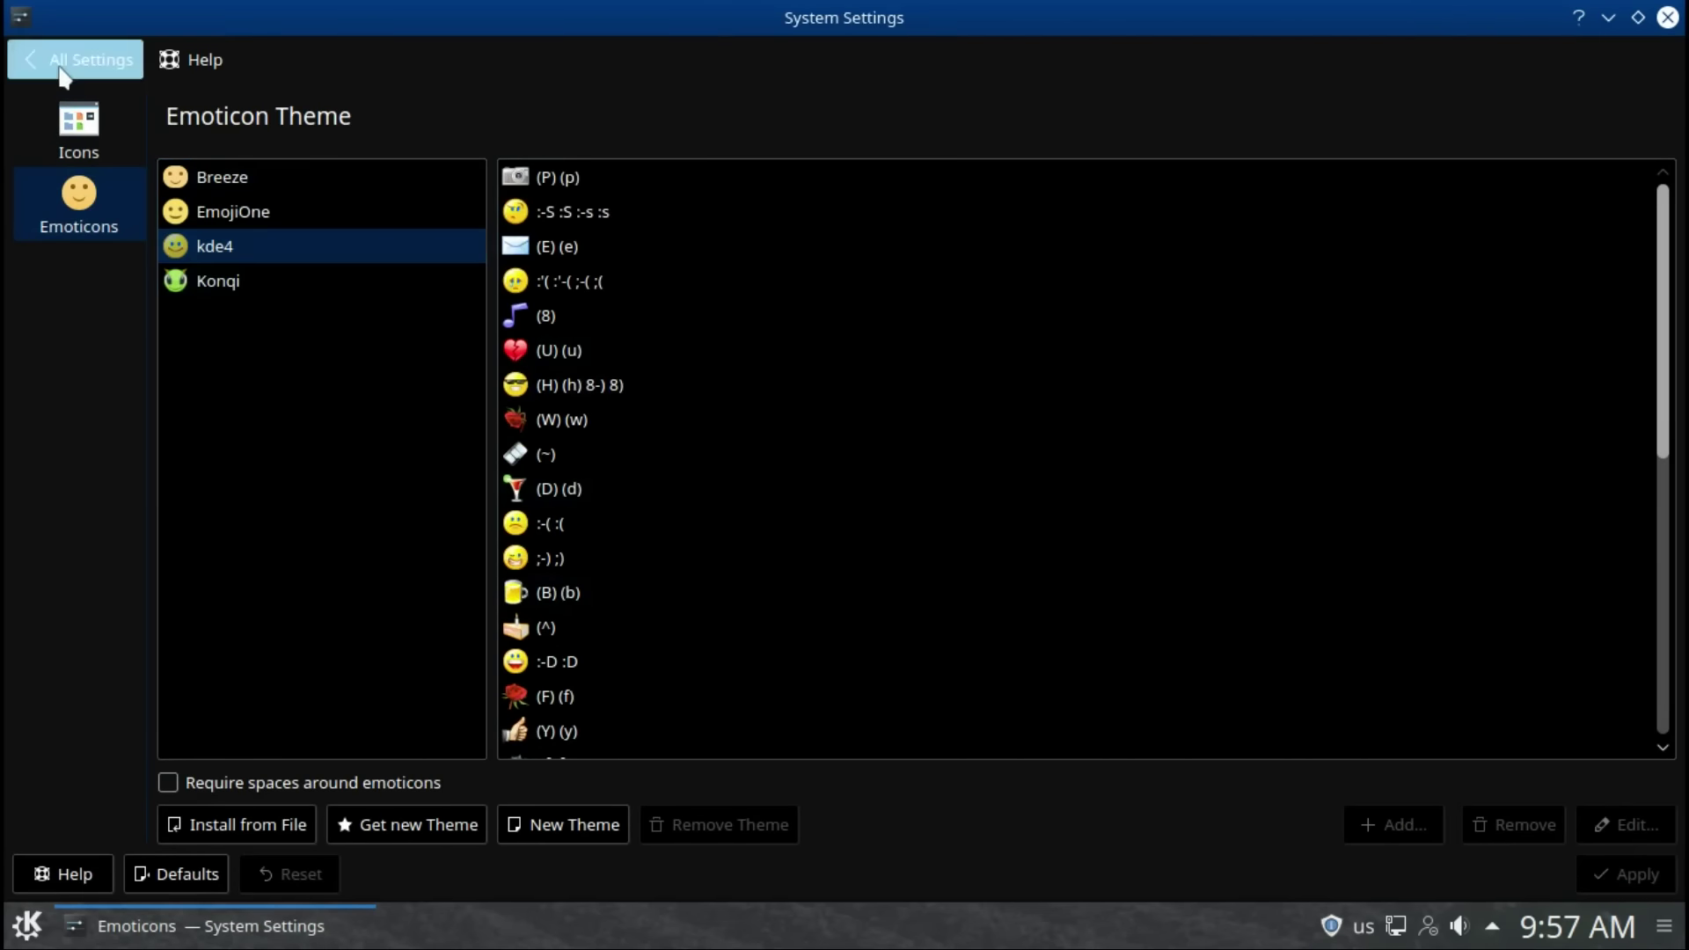
pyautogui.click(528, 205)
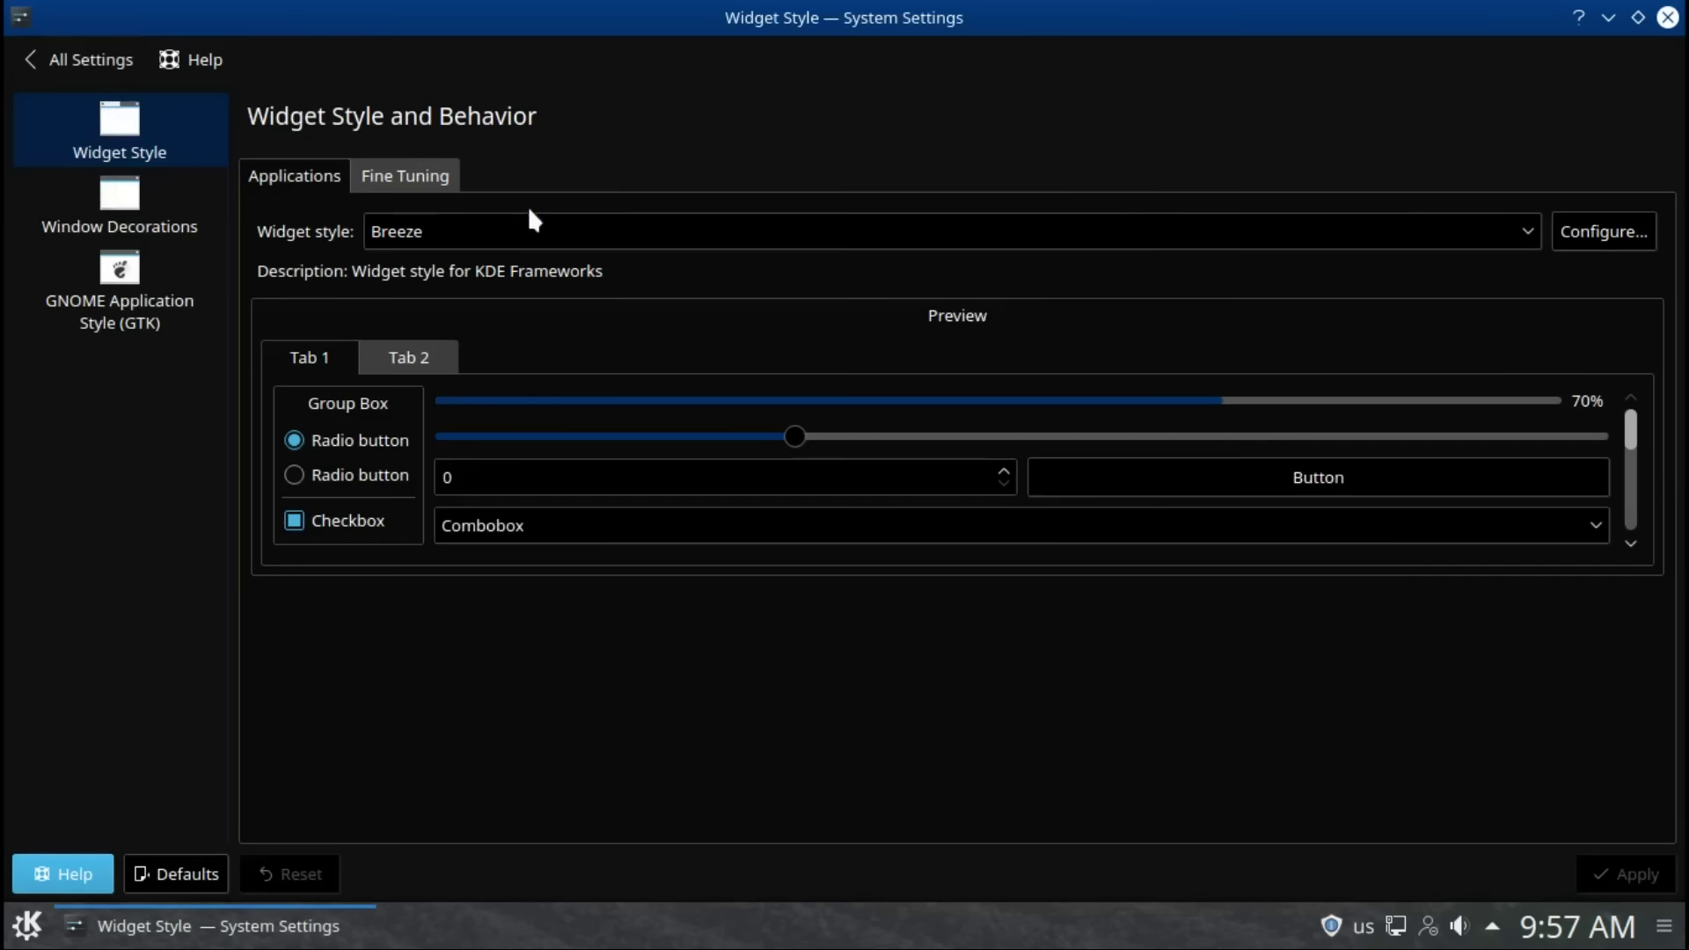
pyautogui.click(440, 173)
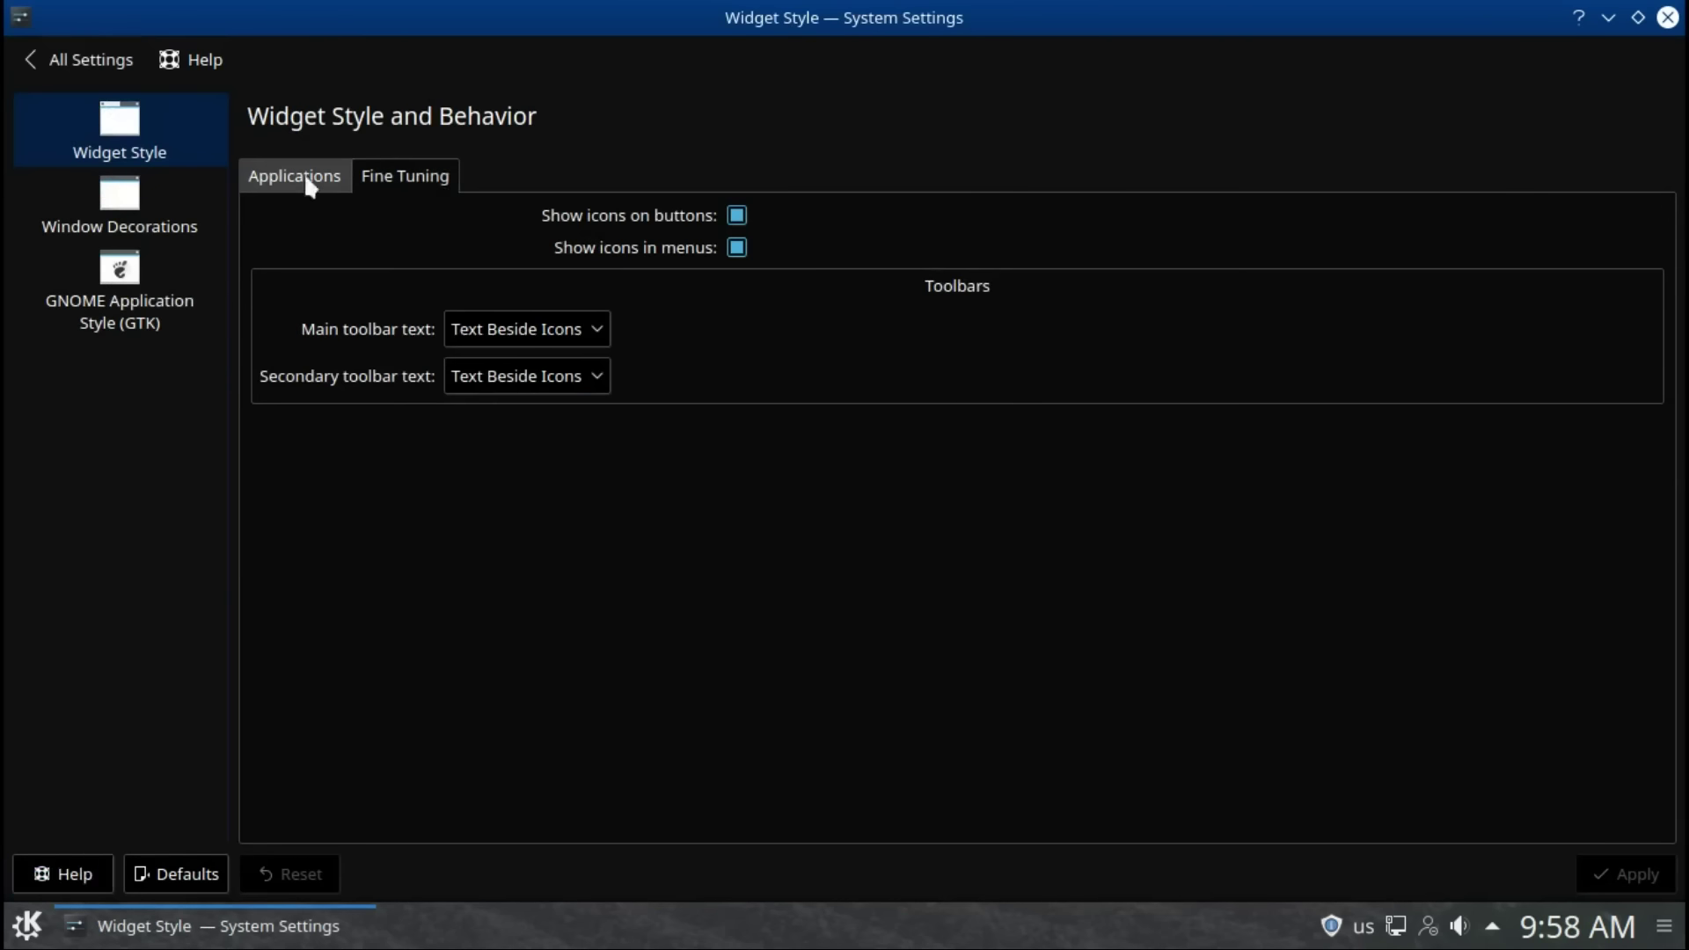
pyautogui.click(117, 201)
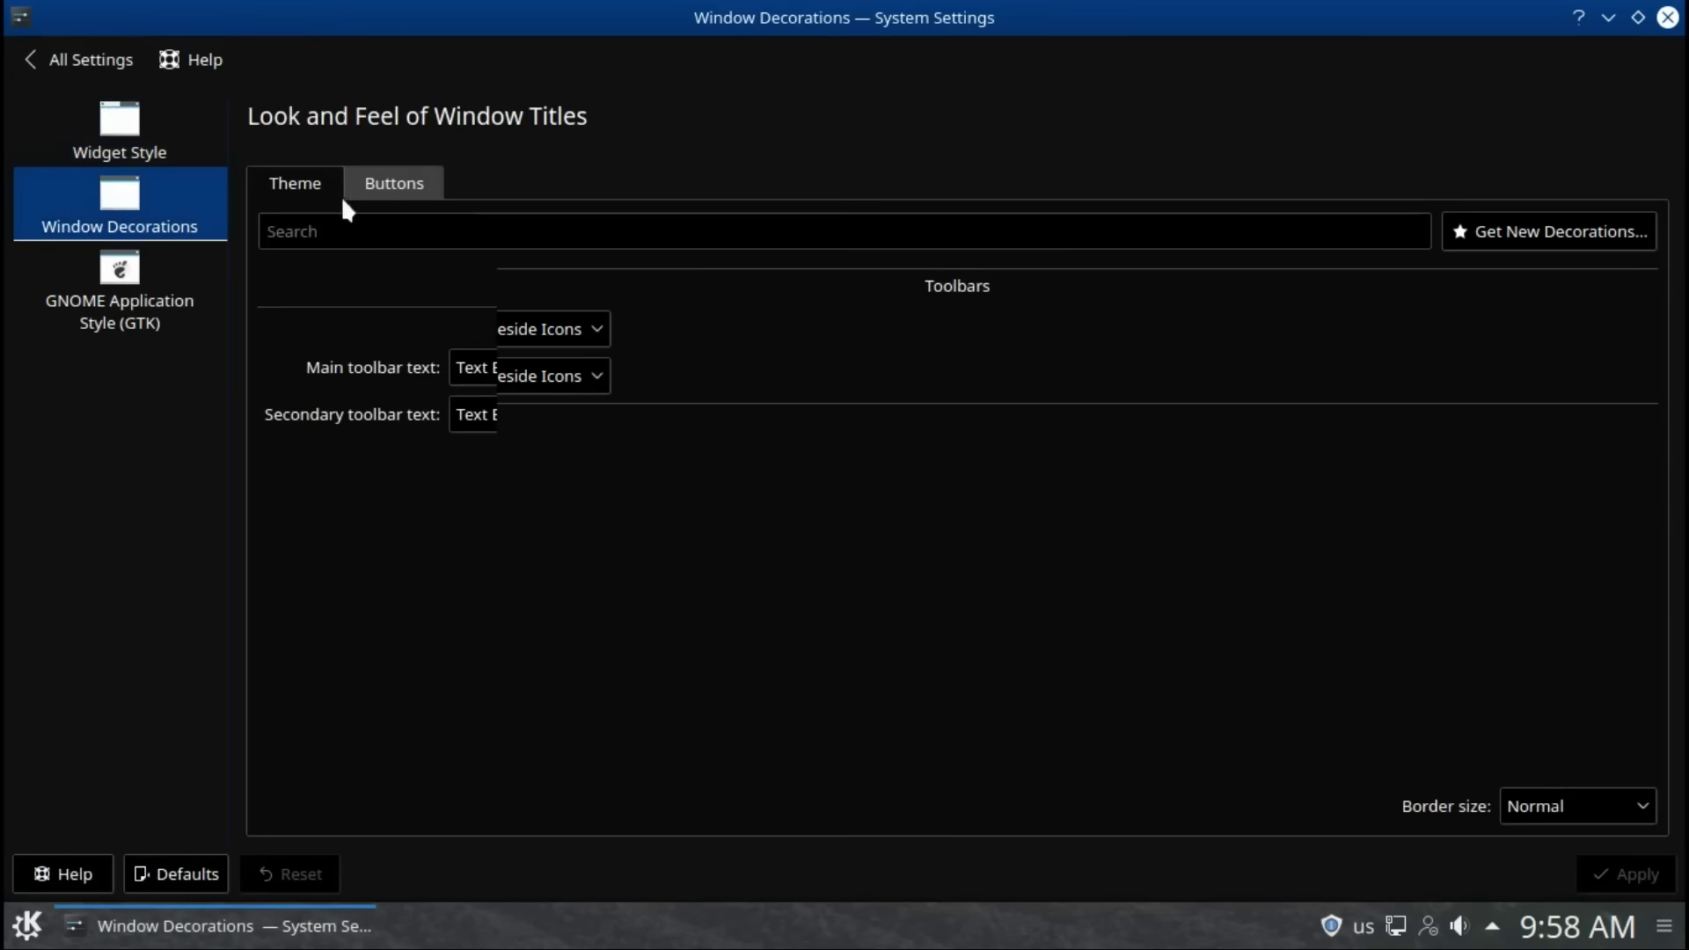
pyautogui.click(373, 184)
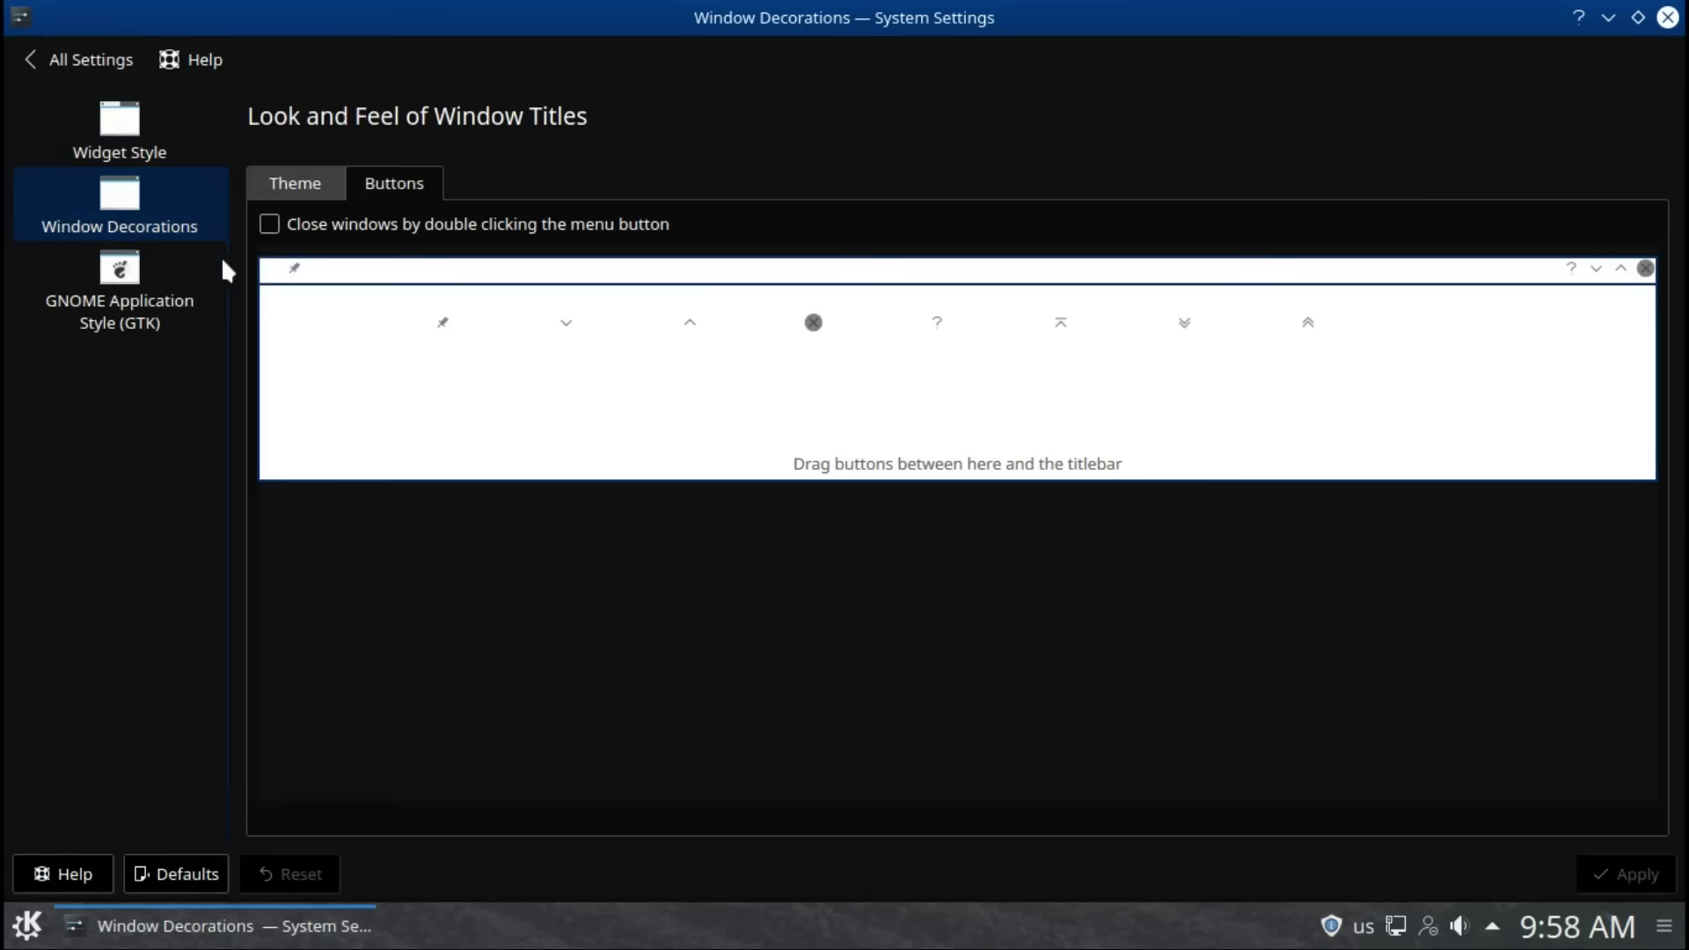
pyautogui.click(128, 283)
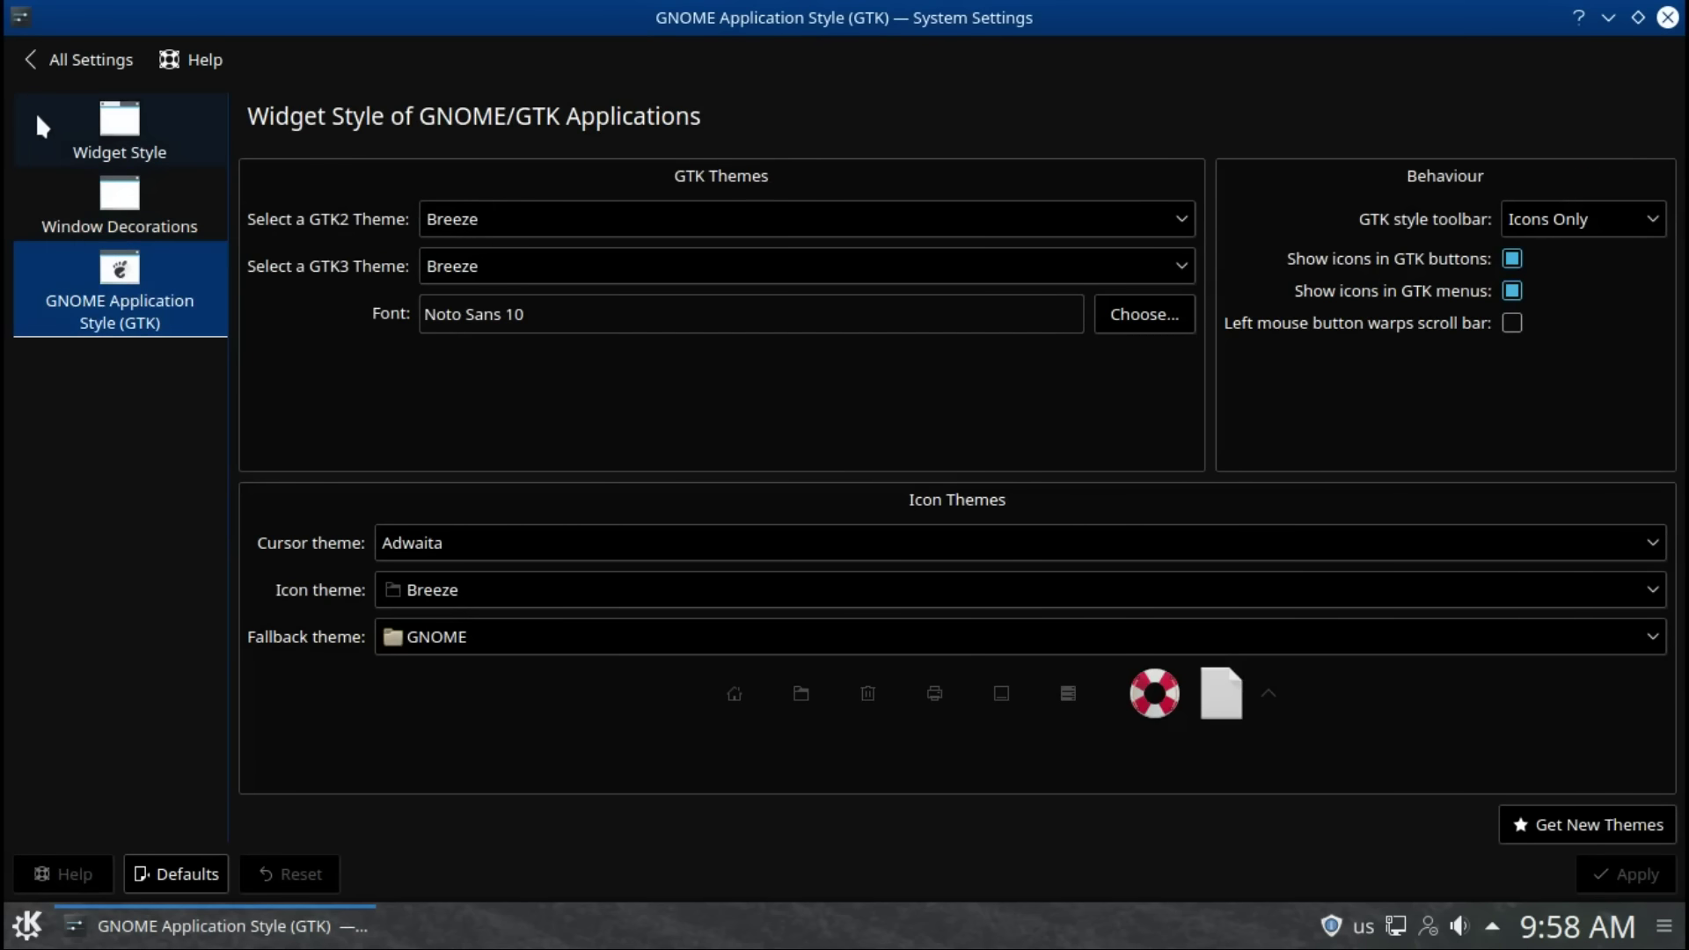
pyautogui.click(33, 67)
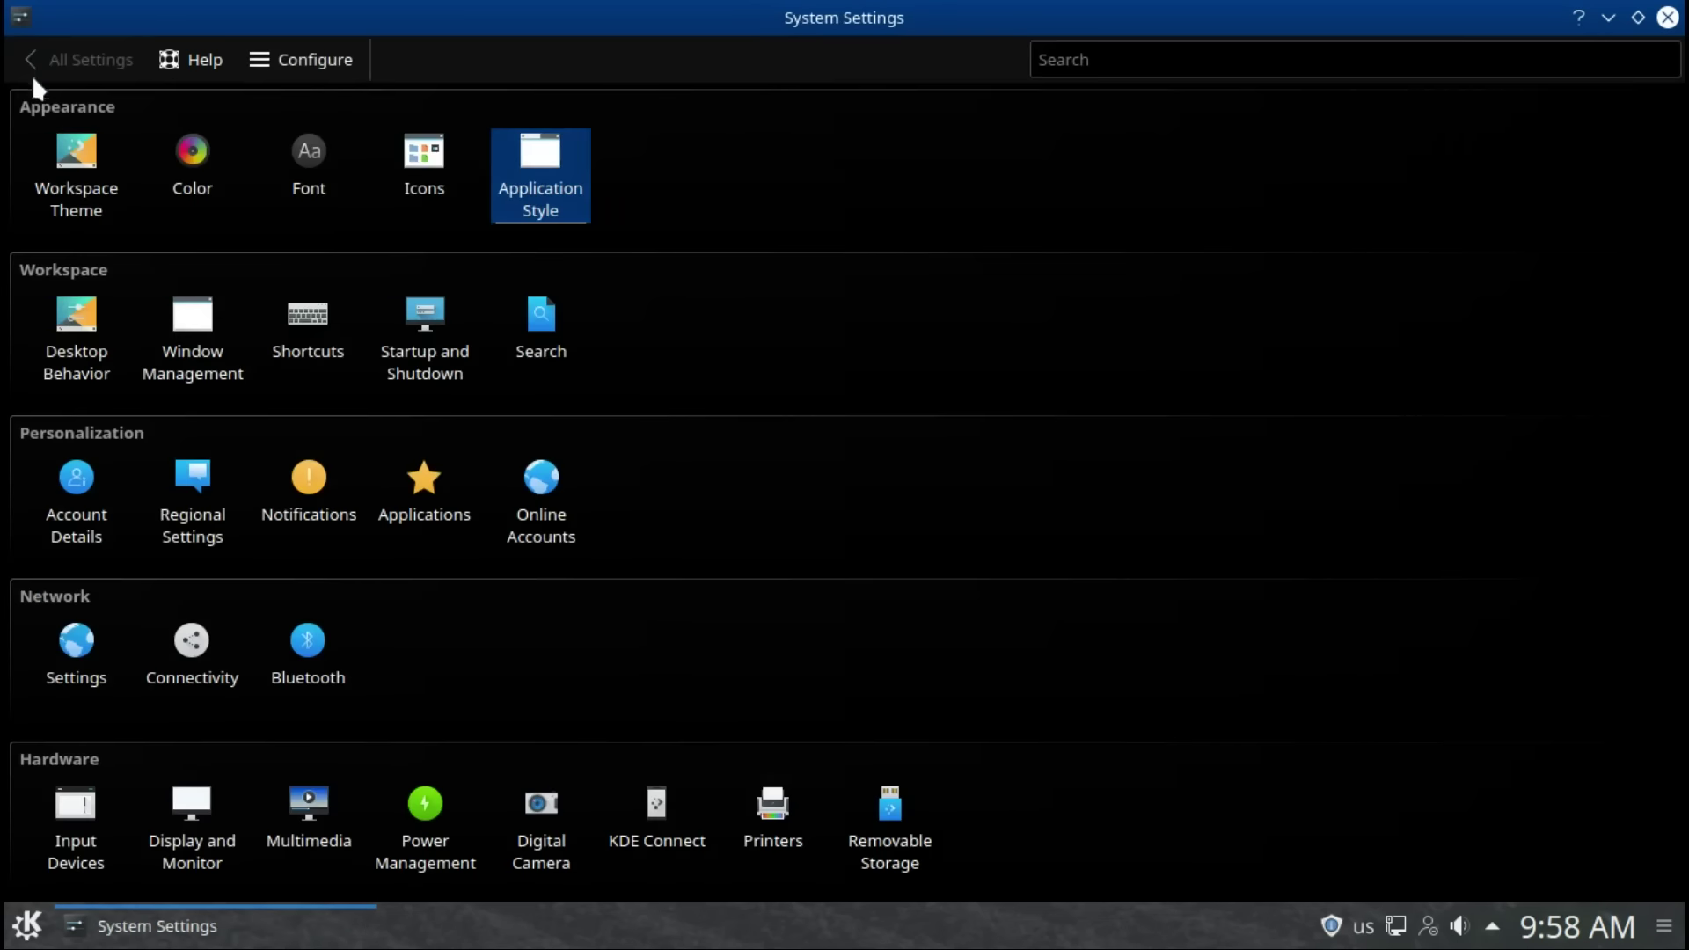
# Step: Look through Desktop Effects, Screen Edges, Screen Locking wallpaper and Virtual Desktops switching settings
pyautogui.click(56, 341)
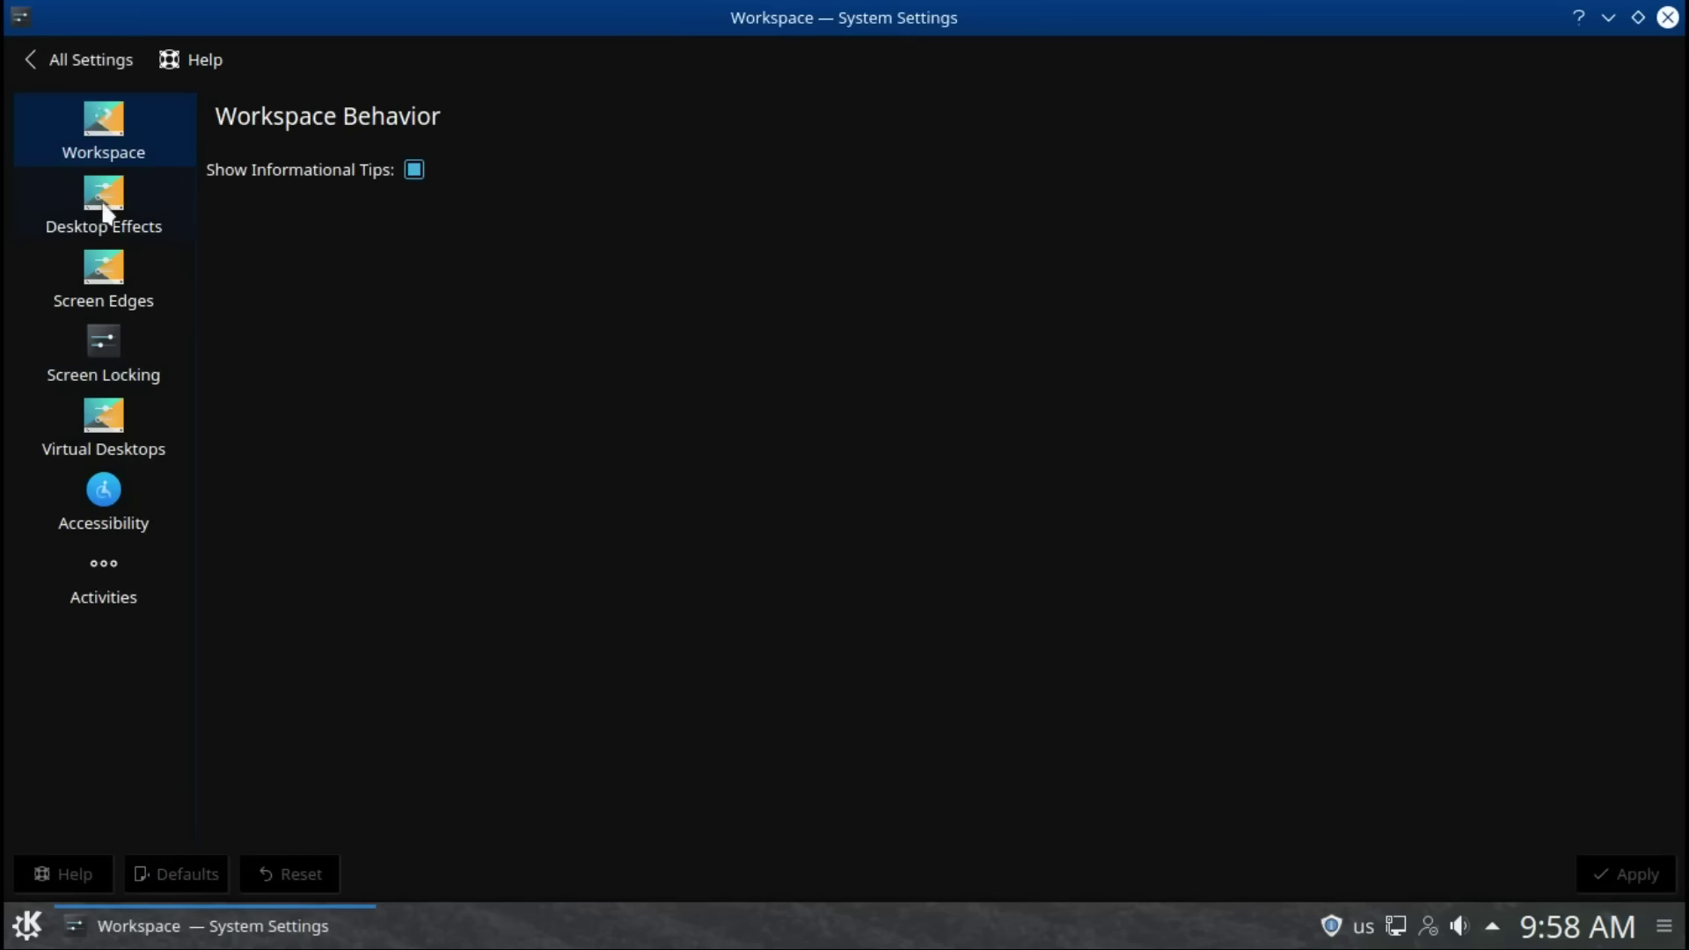
pyautogui.click(110, 206)
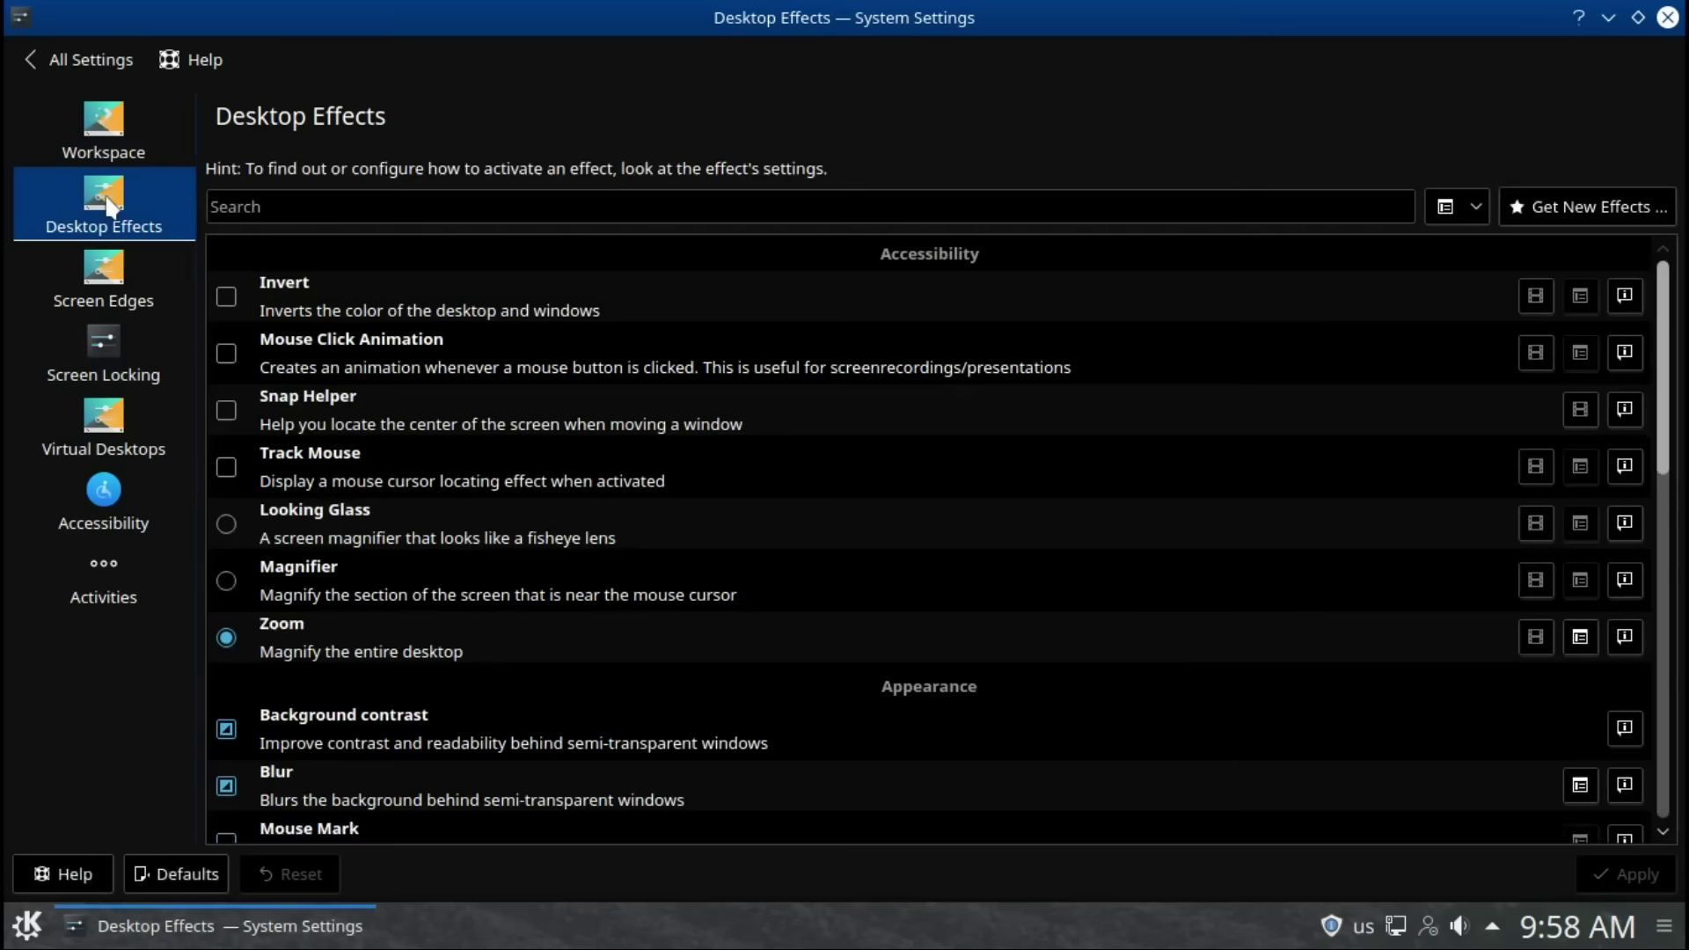
pyautogui.click(110, 280)
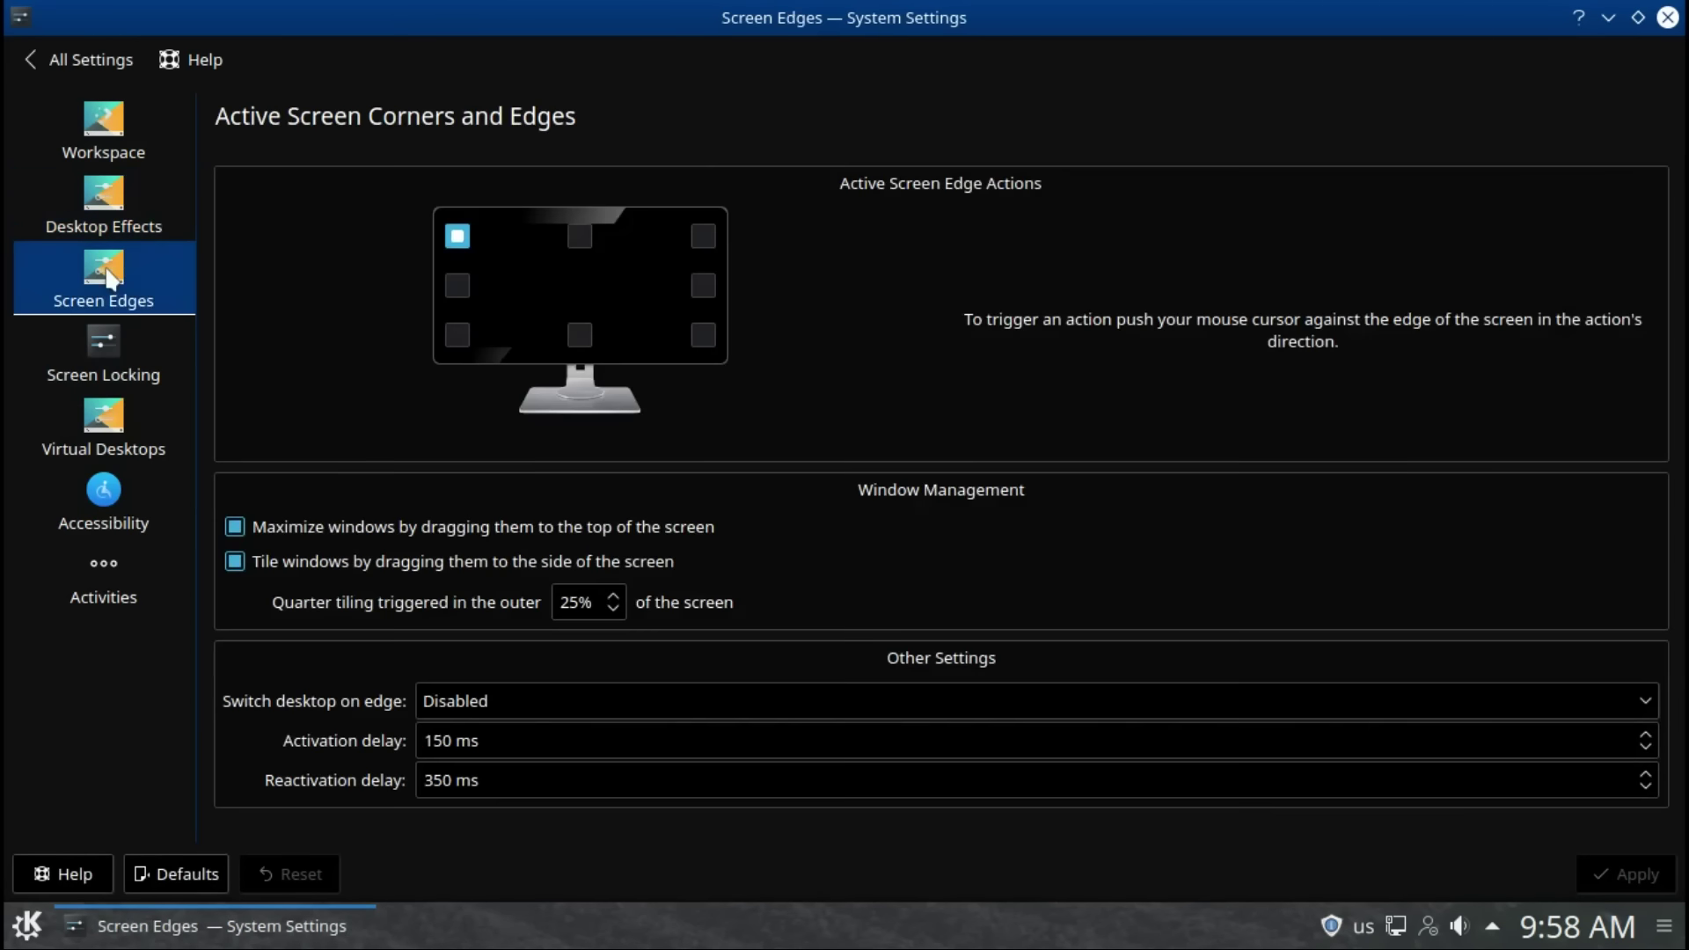
pyautogui.click(103, 367)
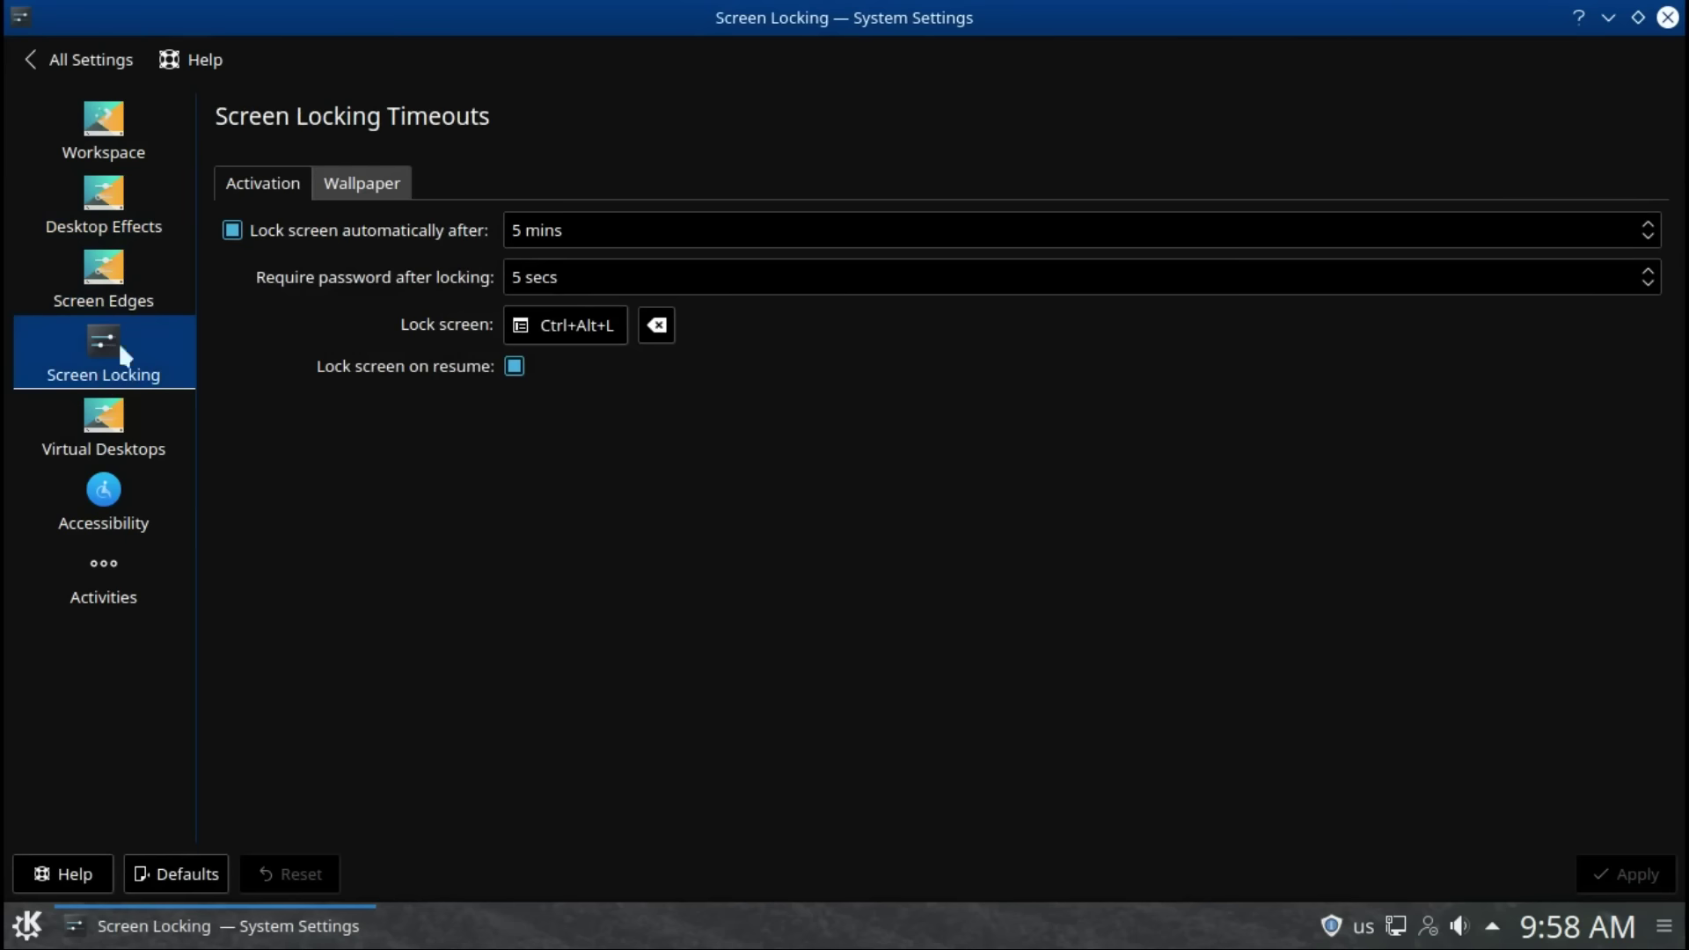
pyautogui.click(354, 204)
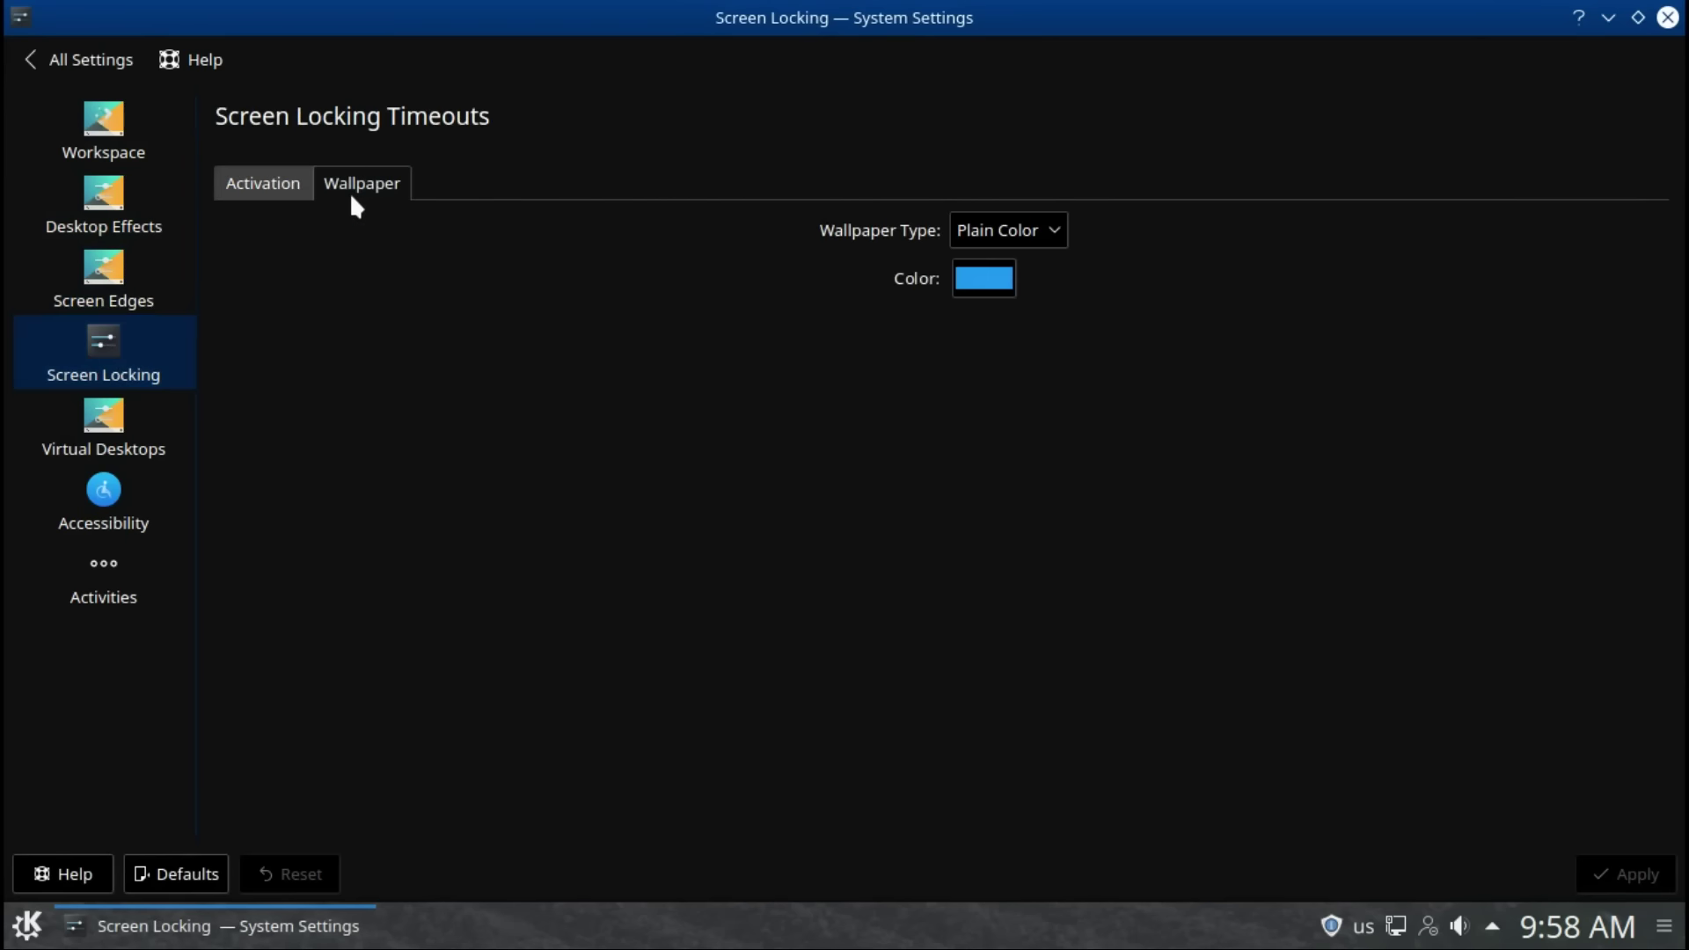
pyautogui.click(120, 438)
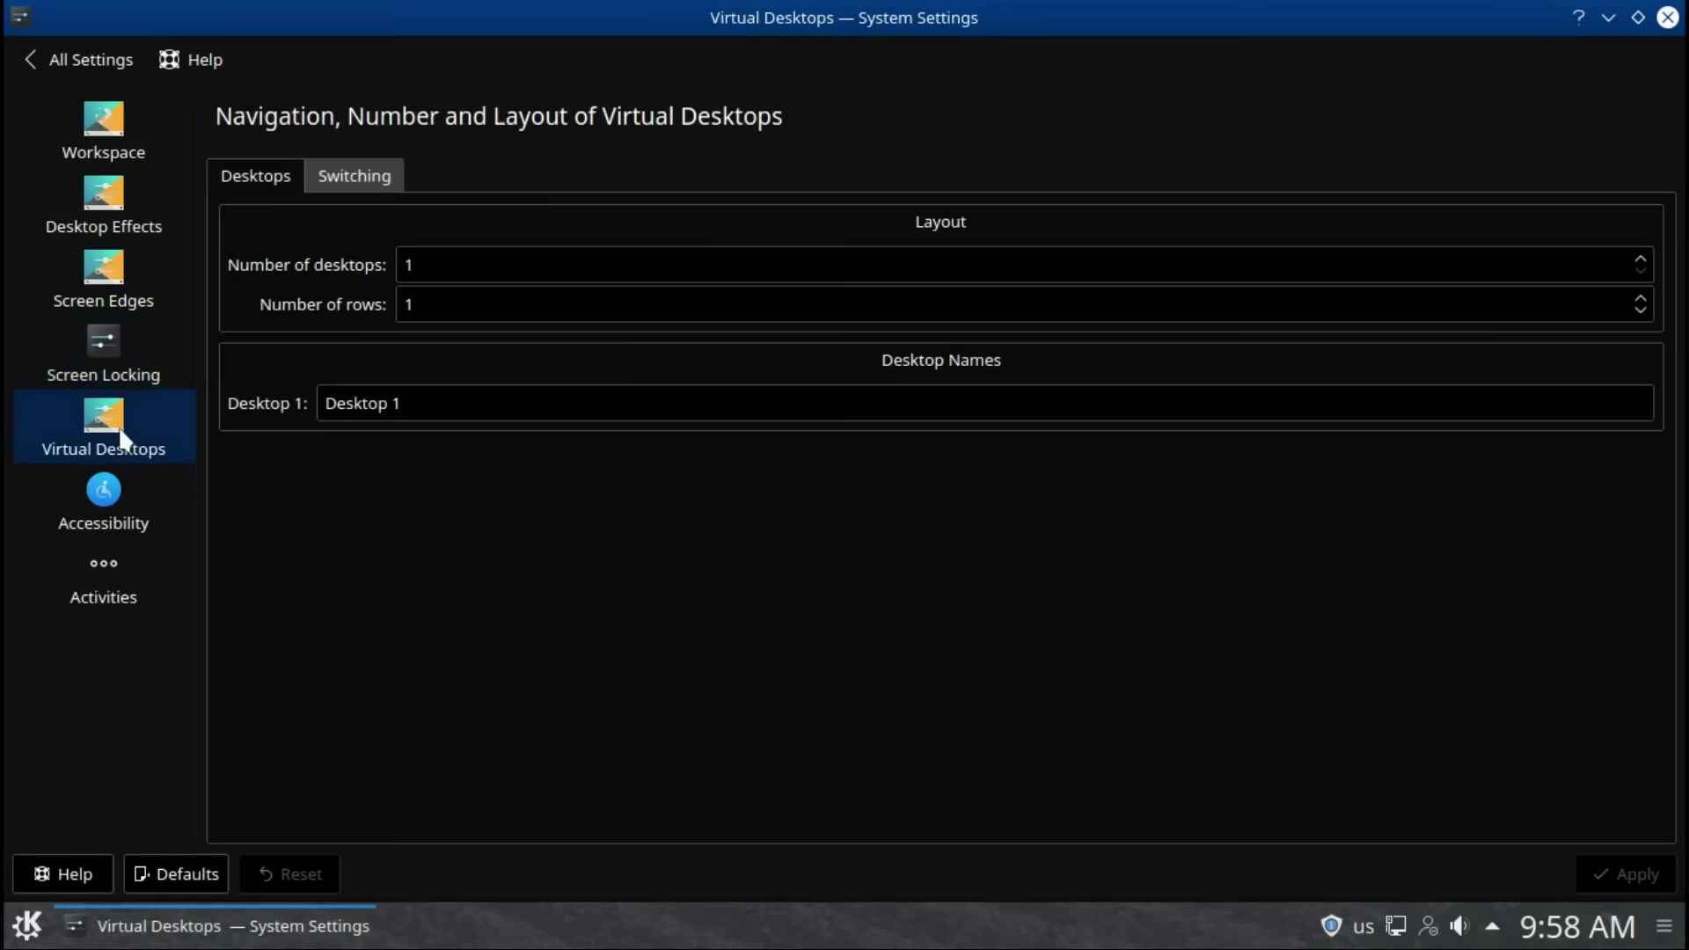
pyautogui.click(359, 180)
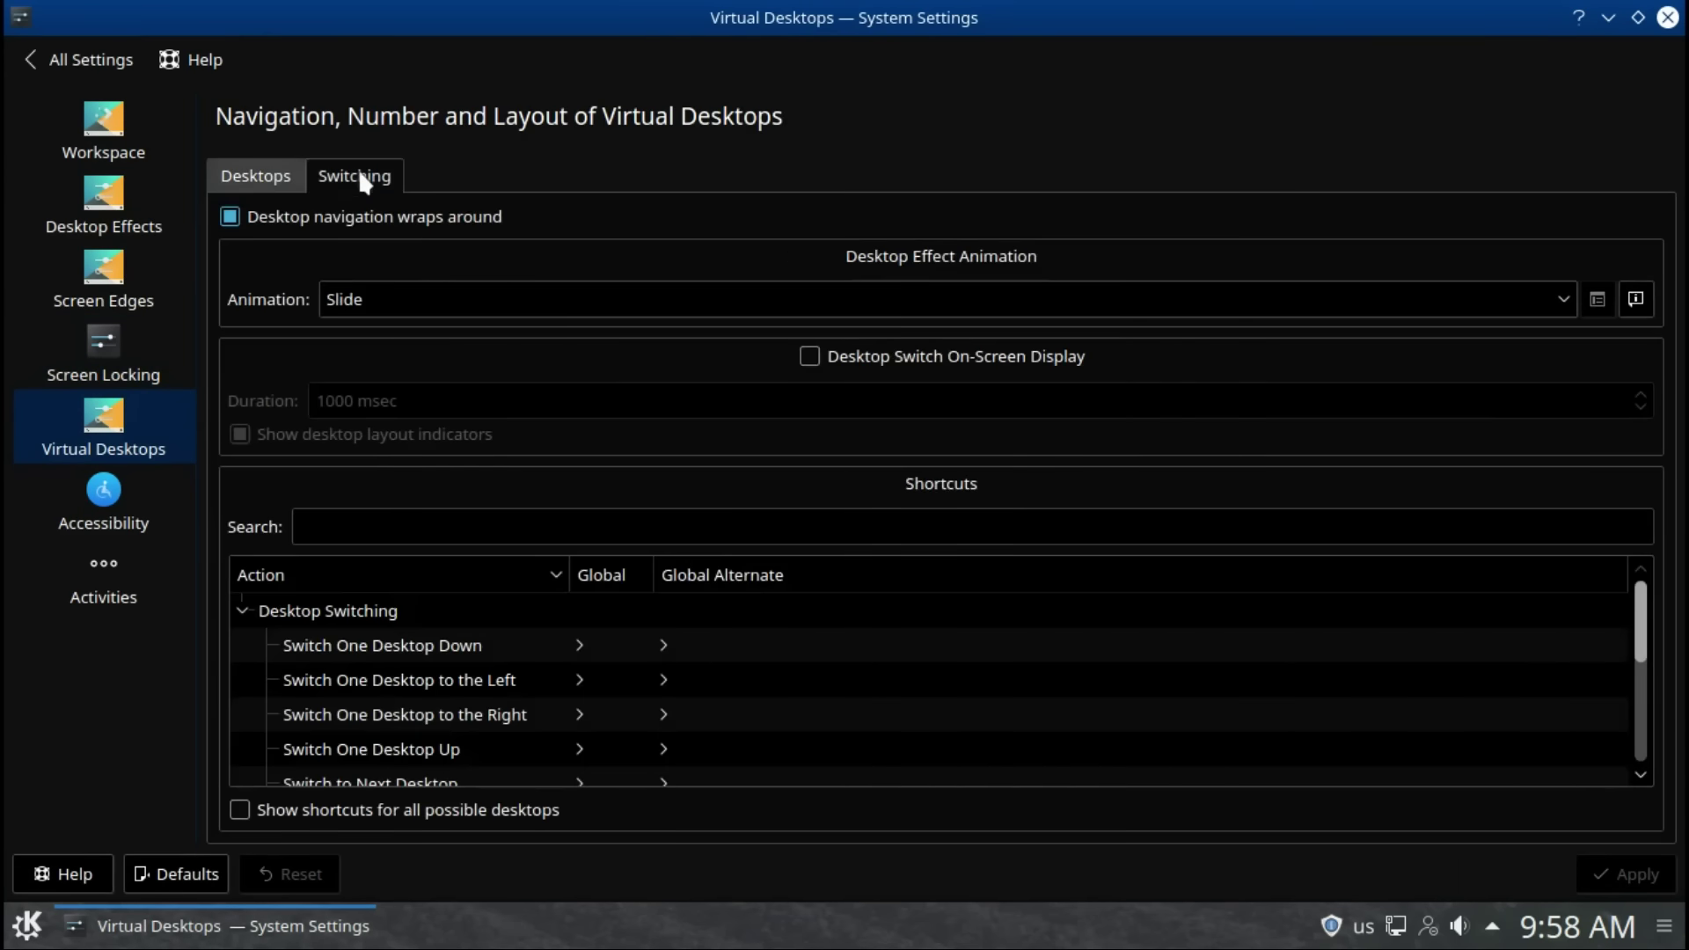
# Step: View the Accessibility Modifier Keys, Keyboard Filters, Activation Gestures and Screen Reader tabs
pyautogui.click(105, 515)
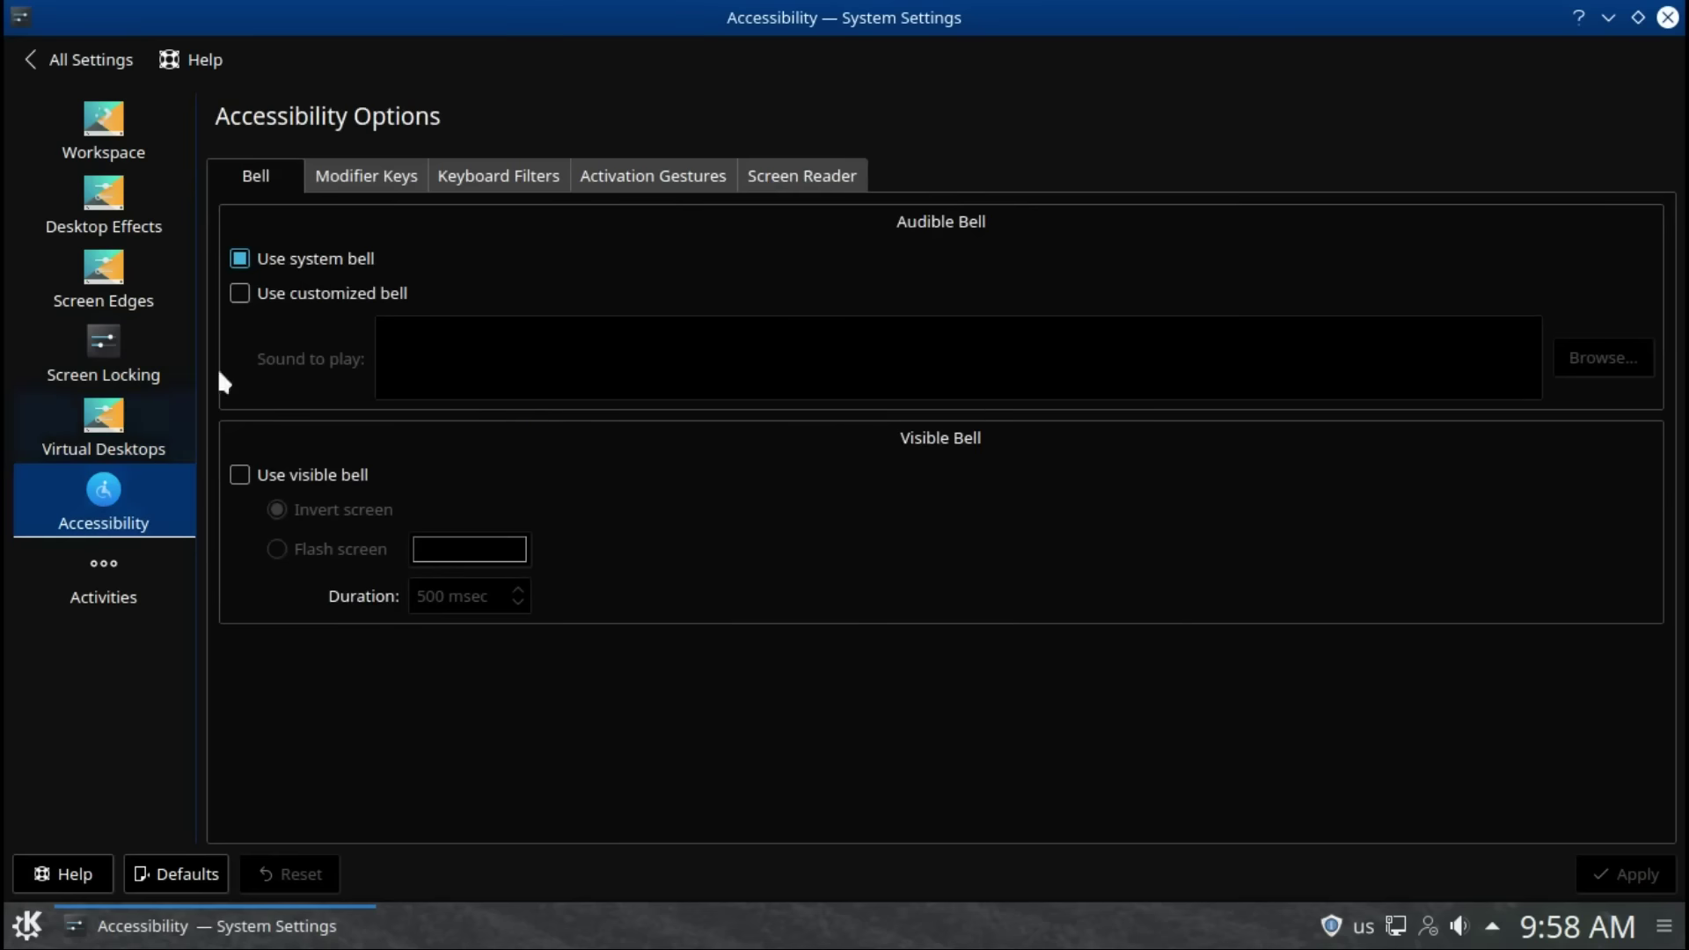
pyautogui.click(361, 180)
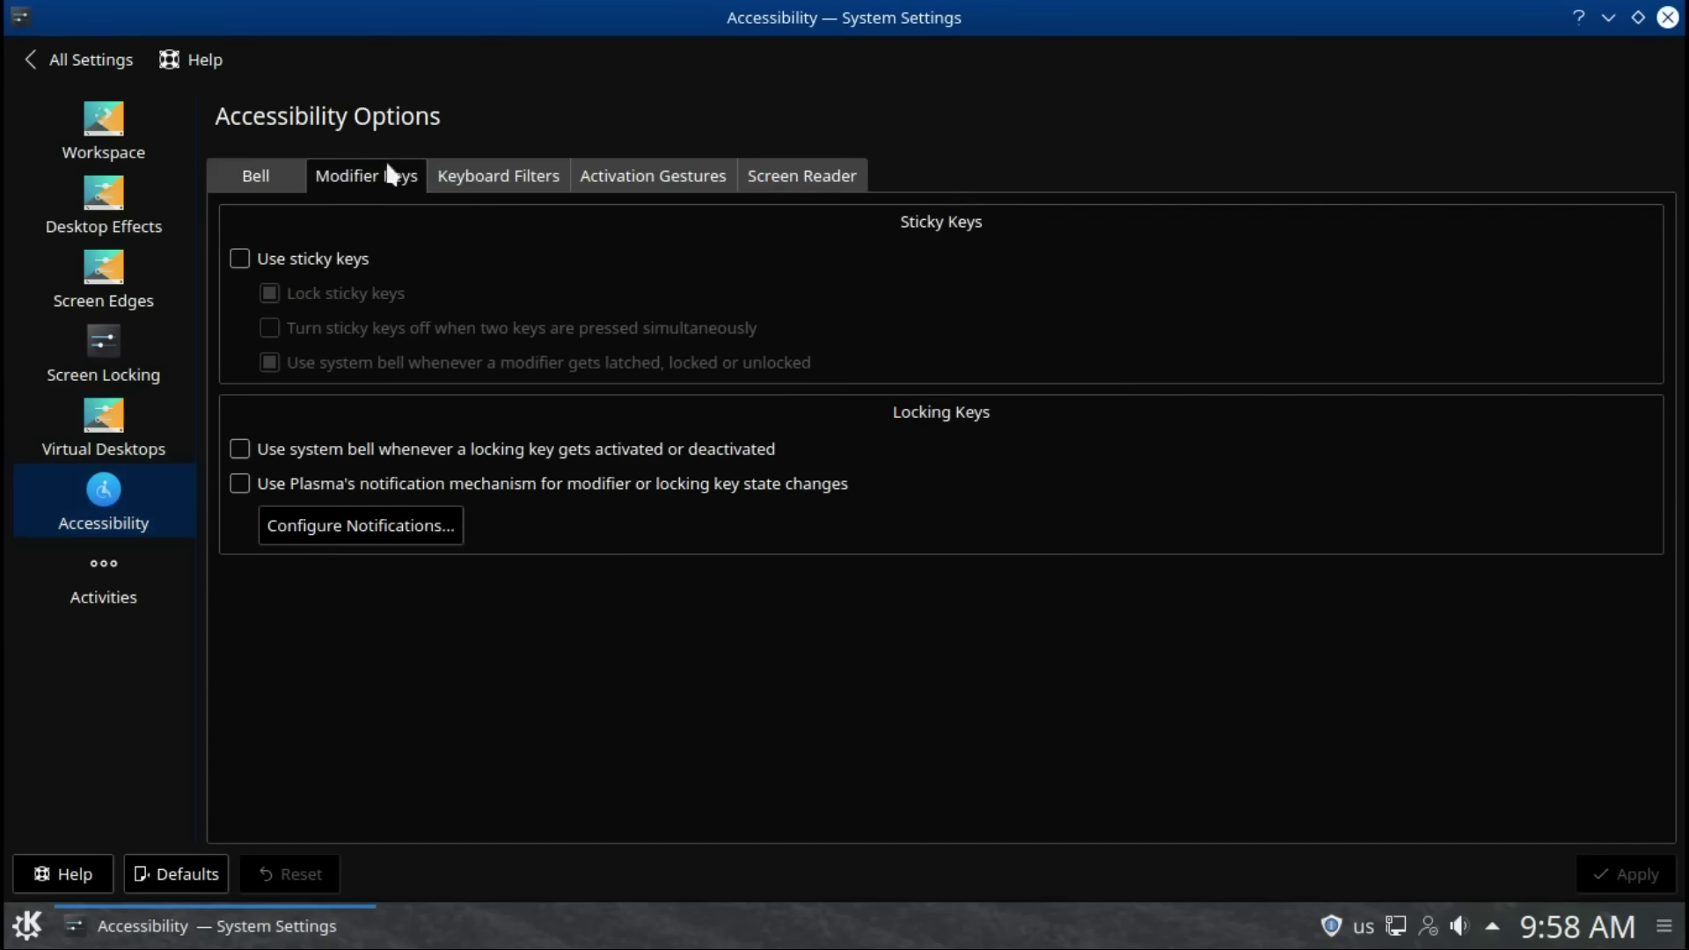
pyautogui.click(519, 179)
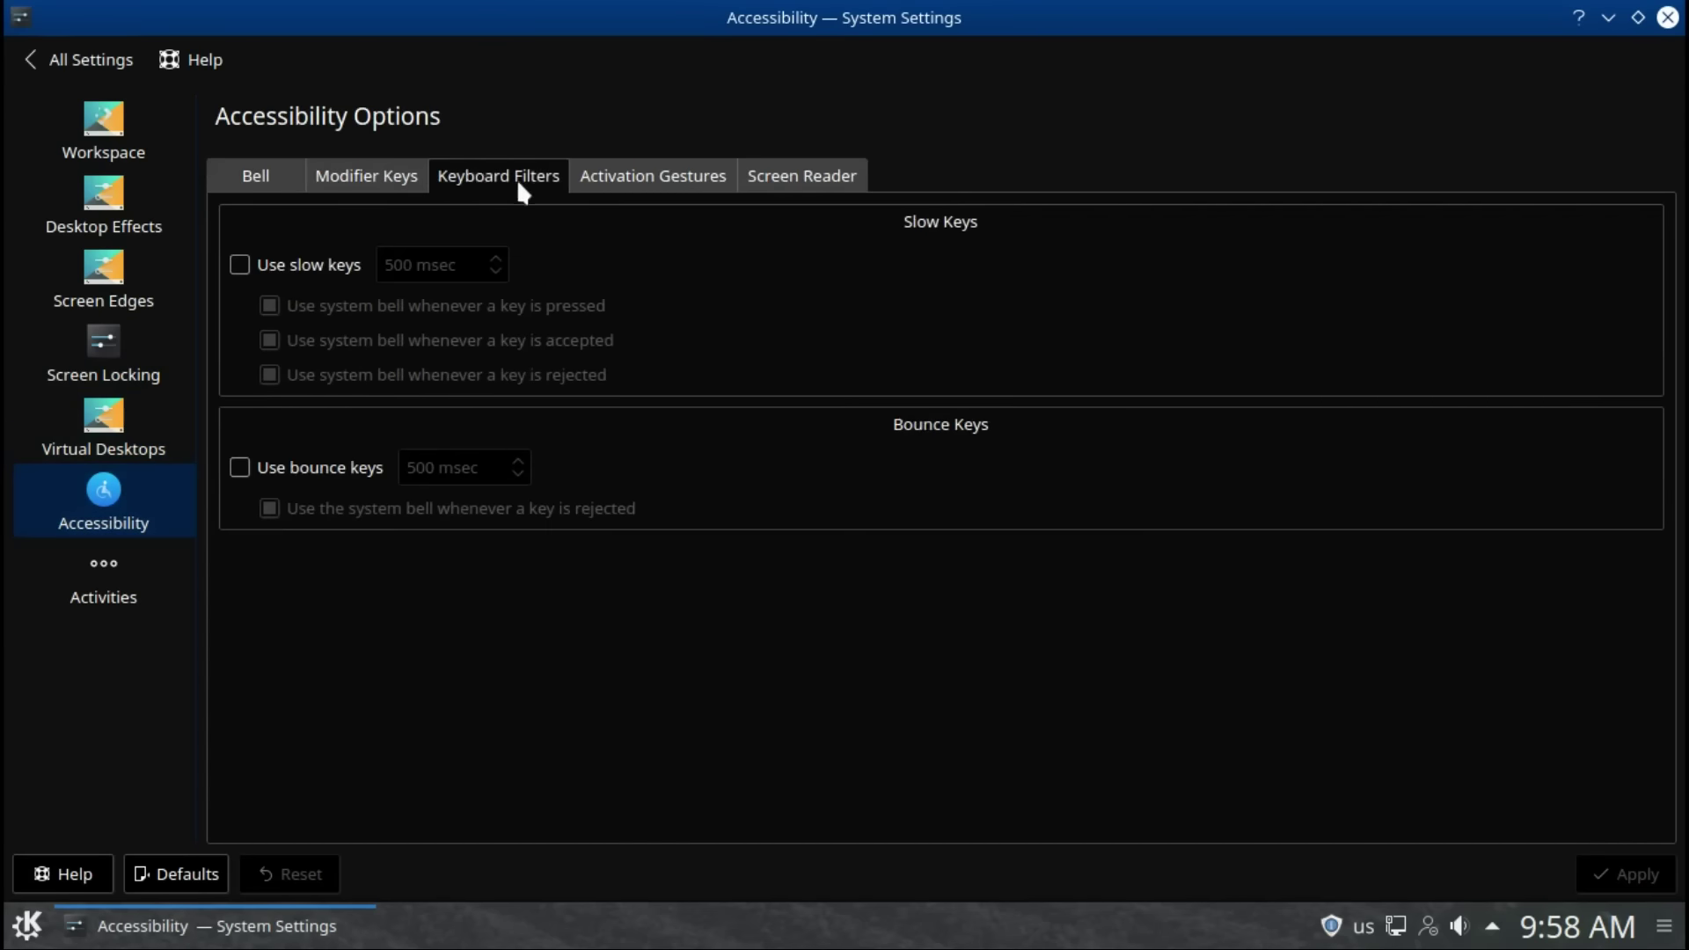
pyautogui.click(643, 180)
pyautogui.click(794, 176)
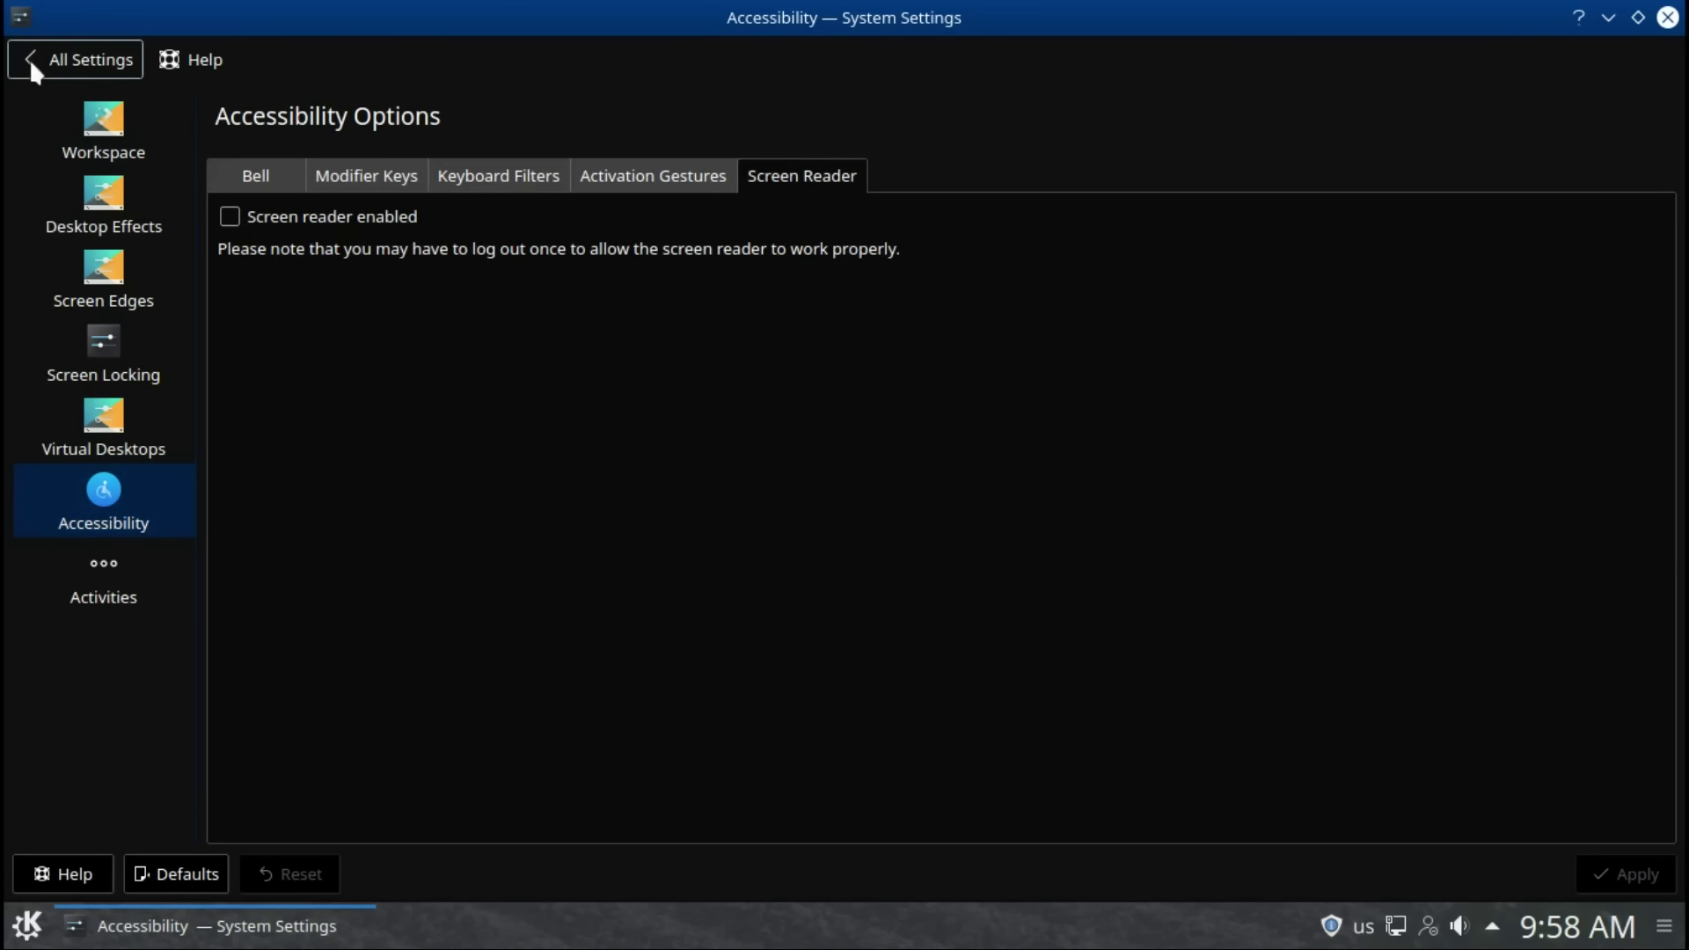
# Step: Check the Activities Switching and Privacy tabs without changing anything
pyautogui.click(92, 571)
pyautogui.click(373, 174)
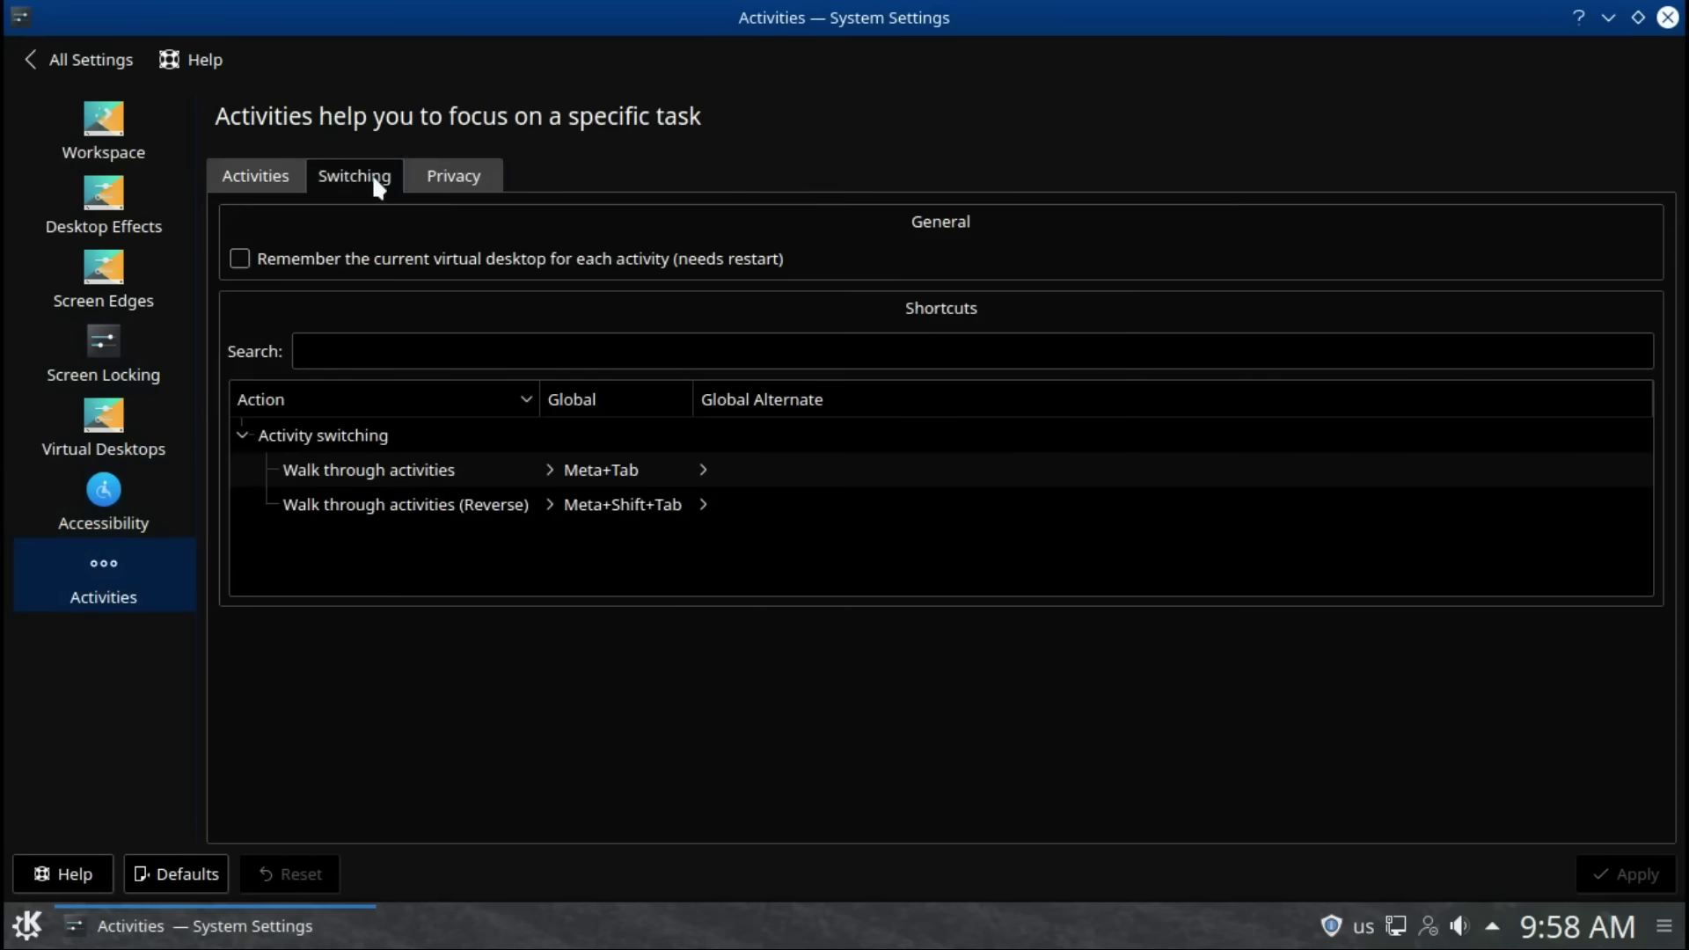
pyautogui.click(431, 178)
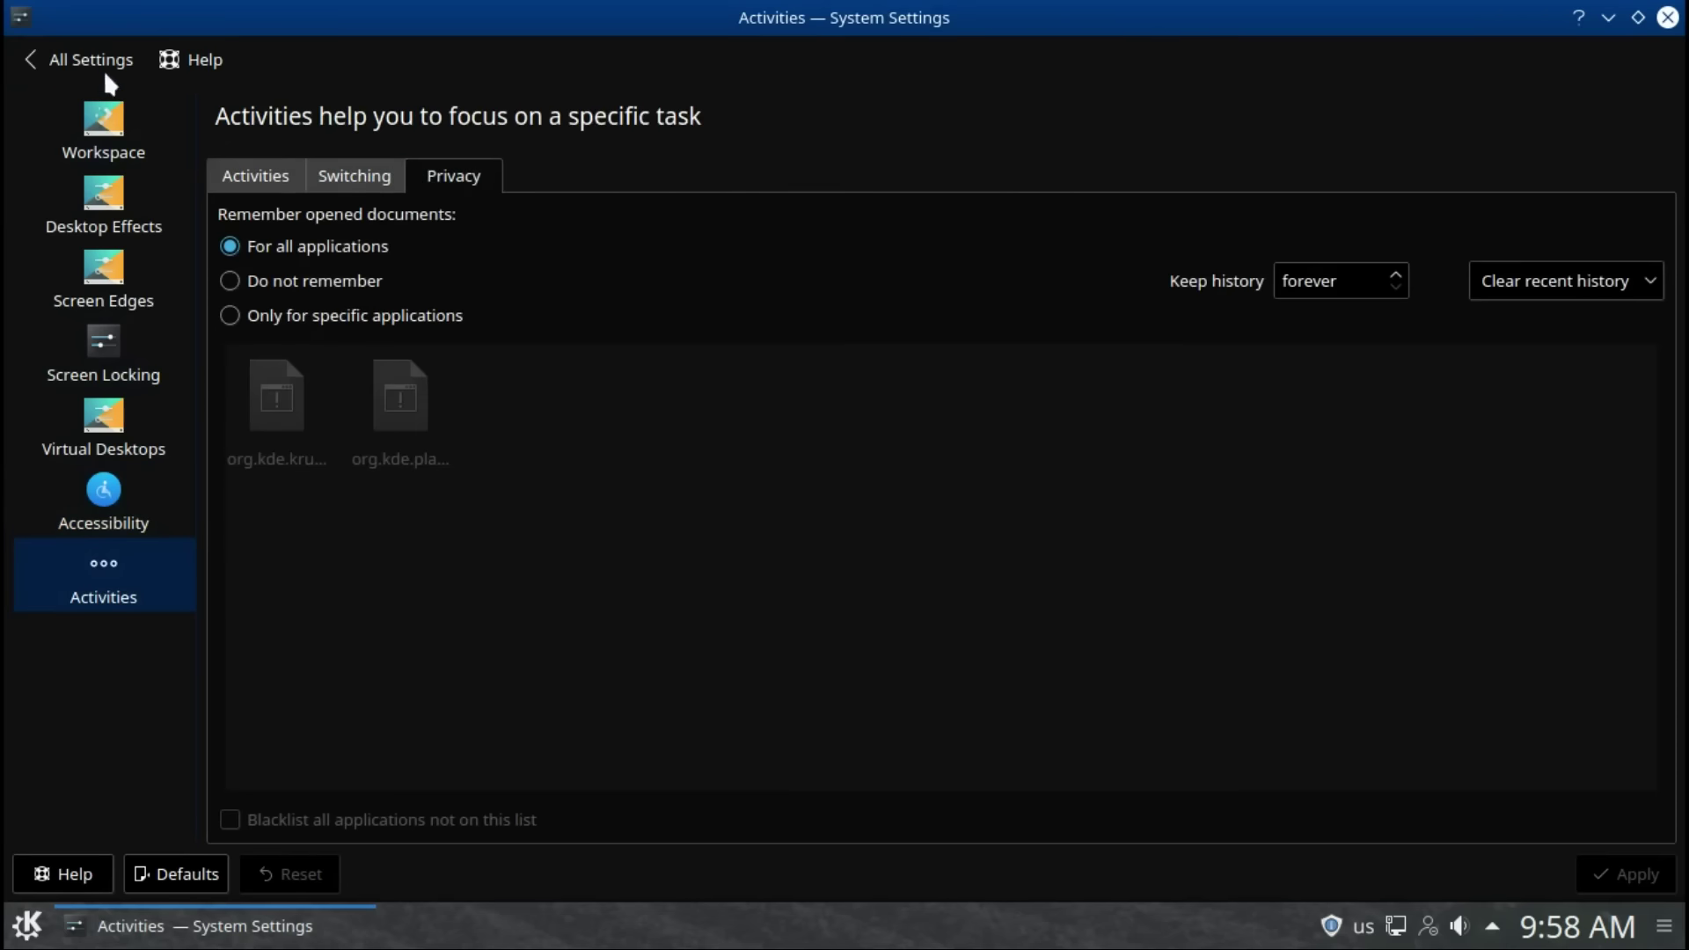
pyautogui.click(97, 58)
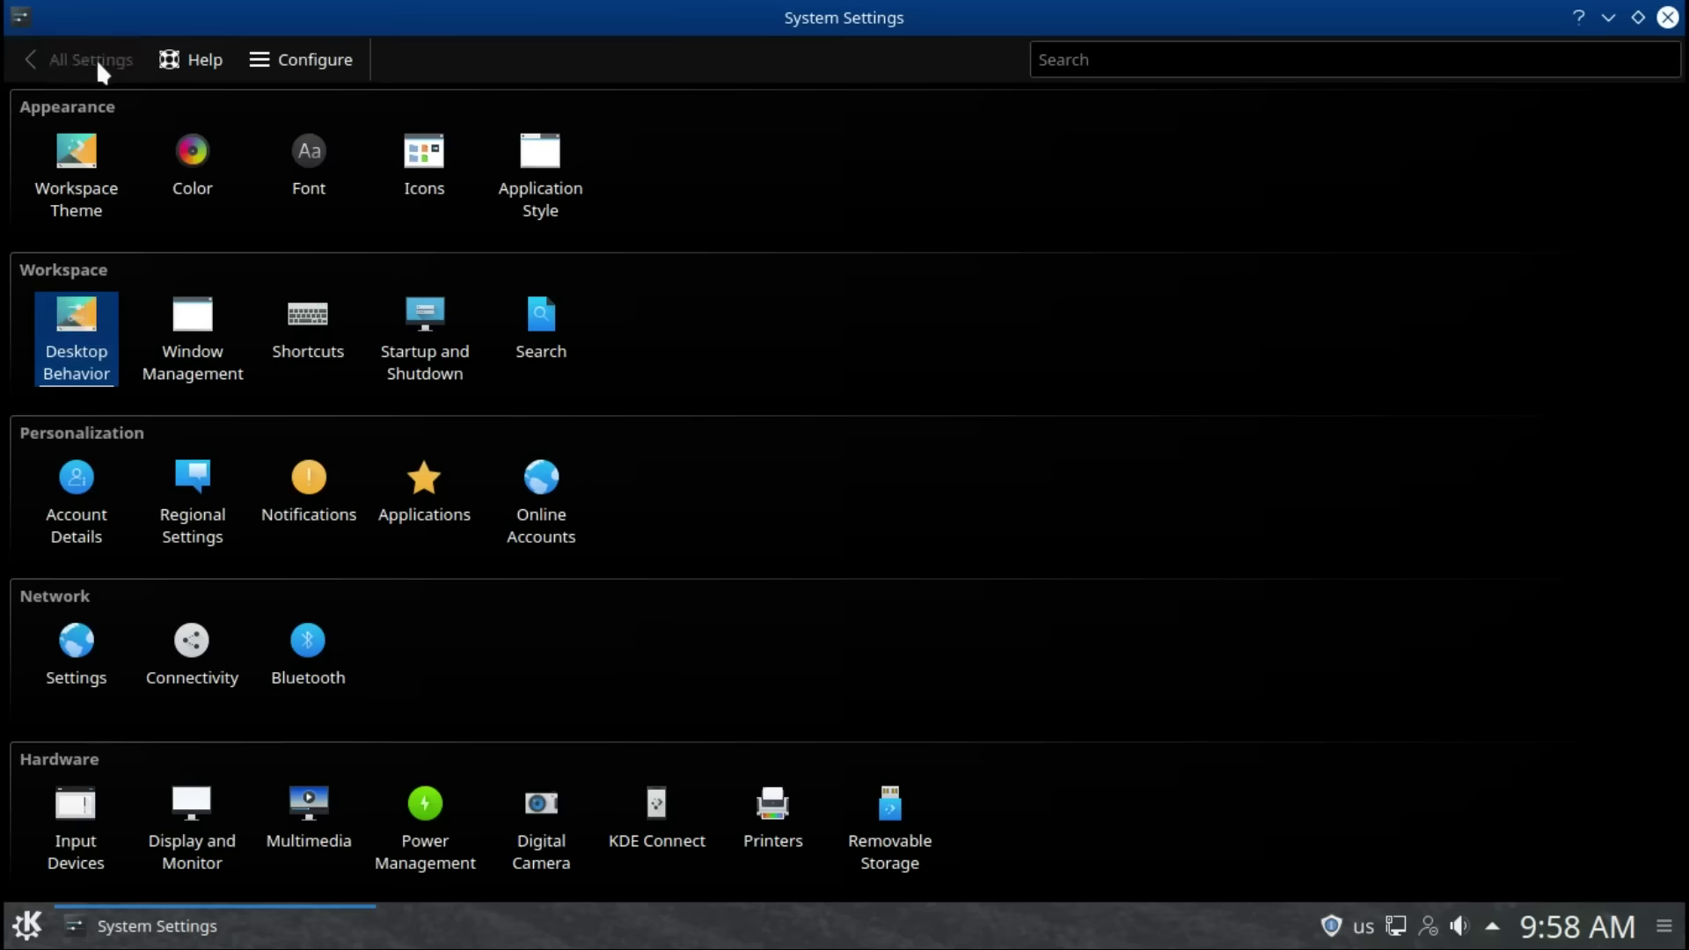
# Step: Browse Window Management's titlebar, window action, moving and advanced tabs, Task Switcher and KWin Scripts
pyautogui.click(175, 353)
pyautogui.click(378, 176)
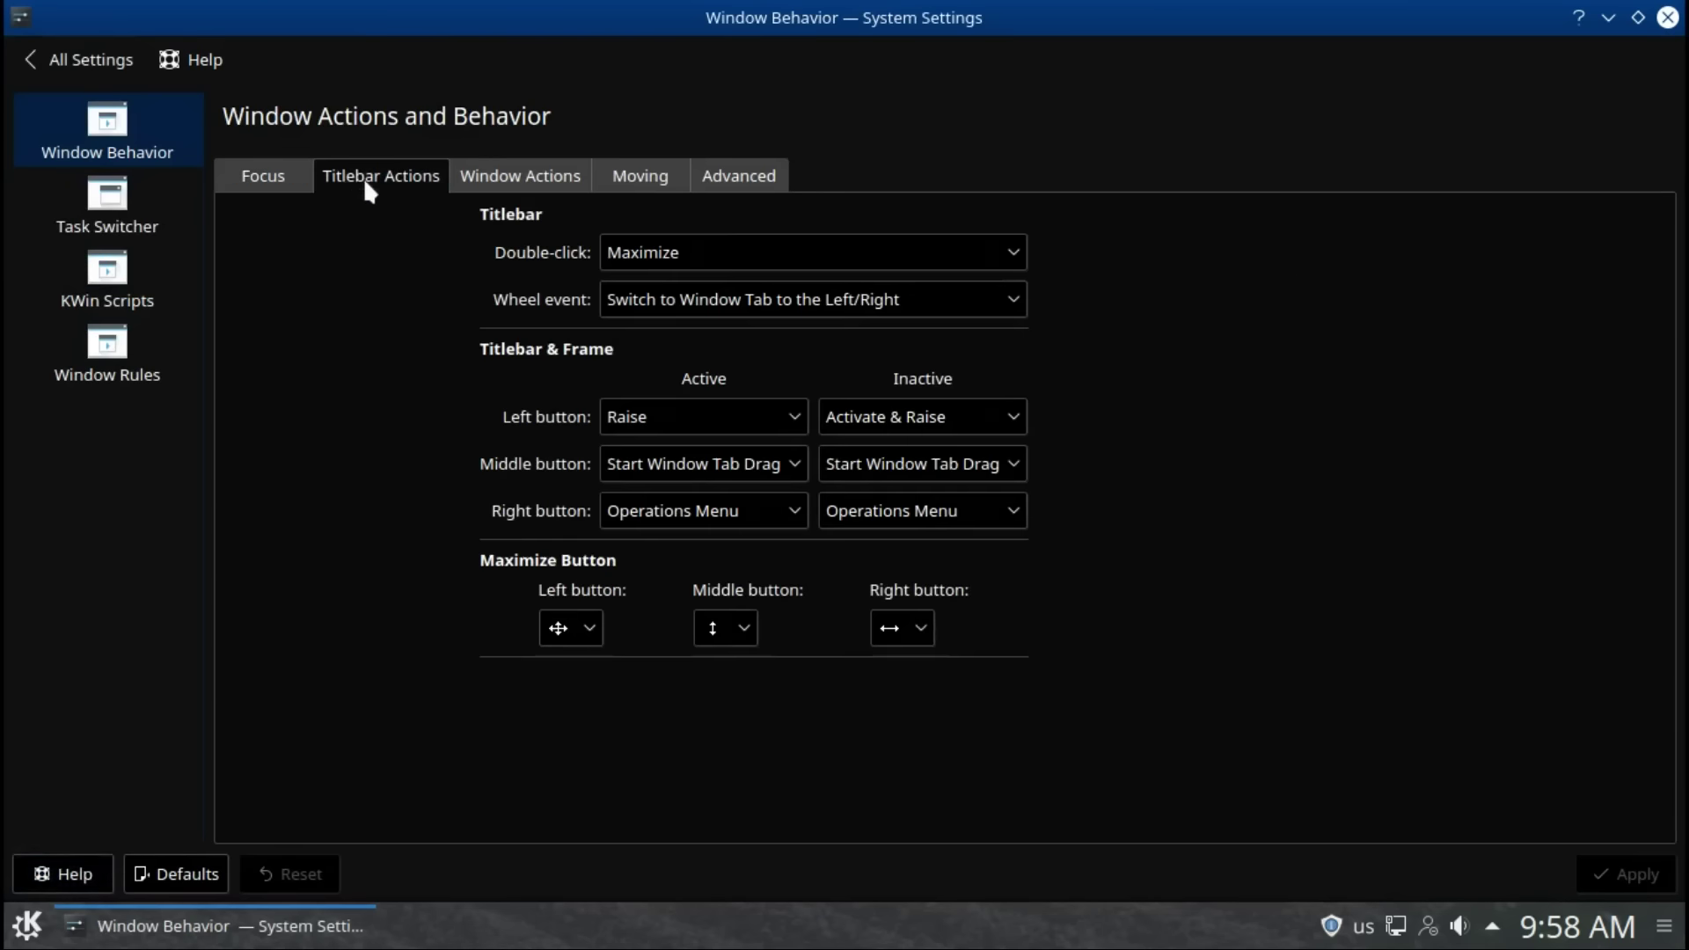
pyautogui.click(514, 178)
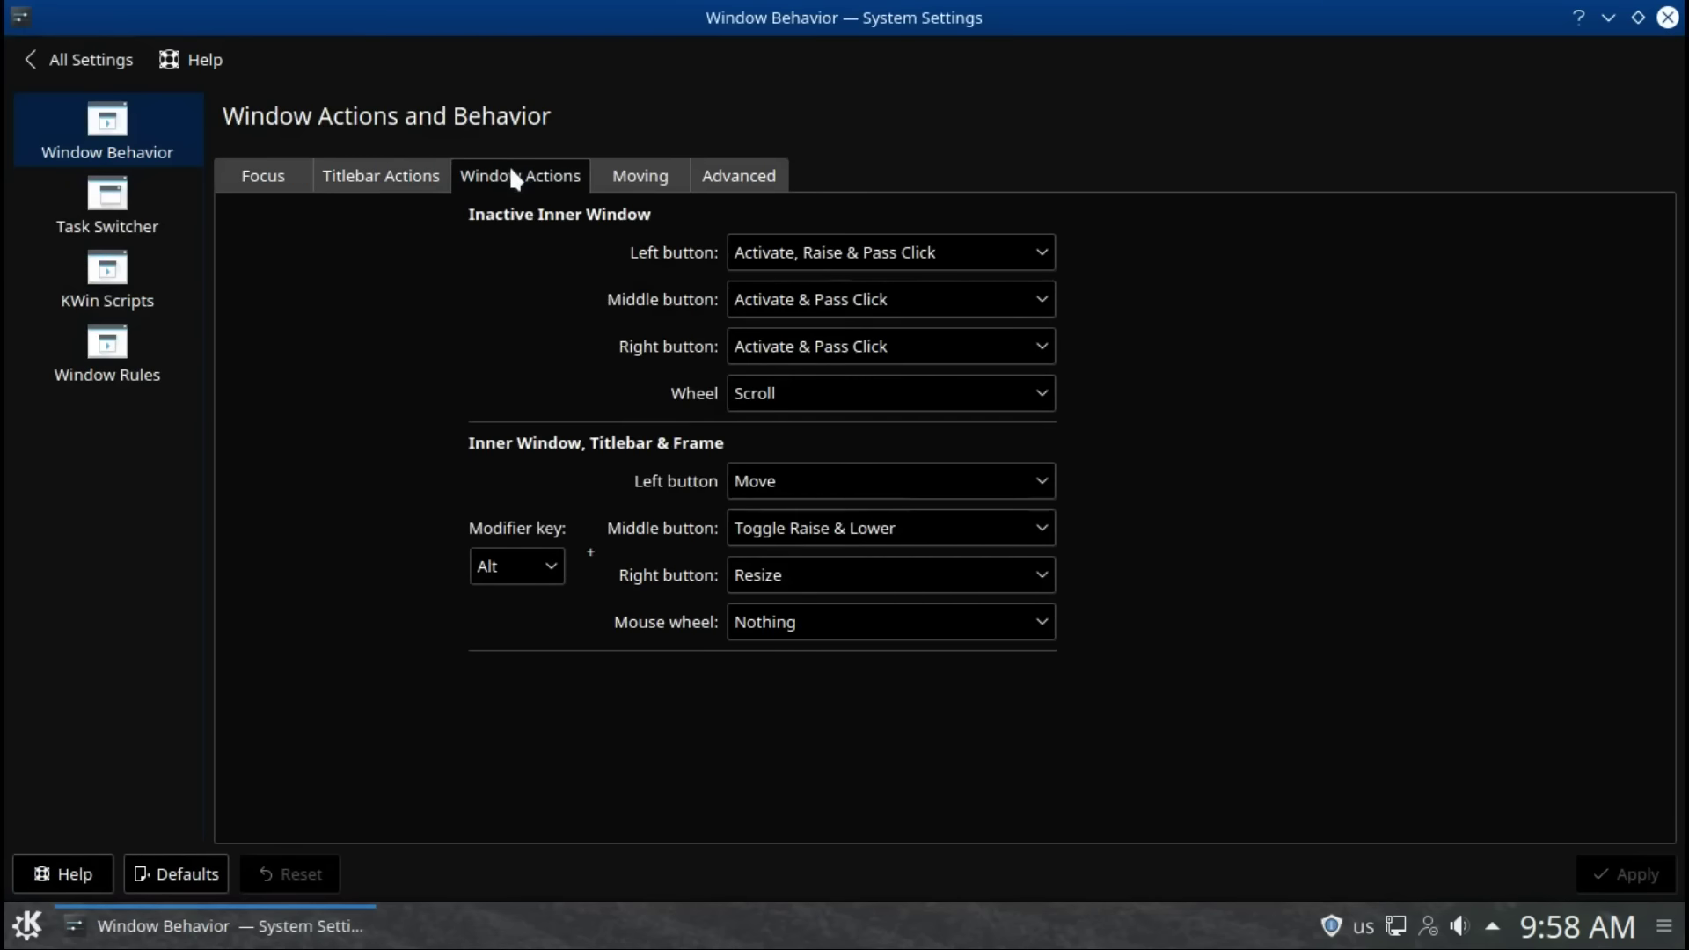
pyautogui.click(634, 176)
pyautogui.click(742, 173)
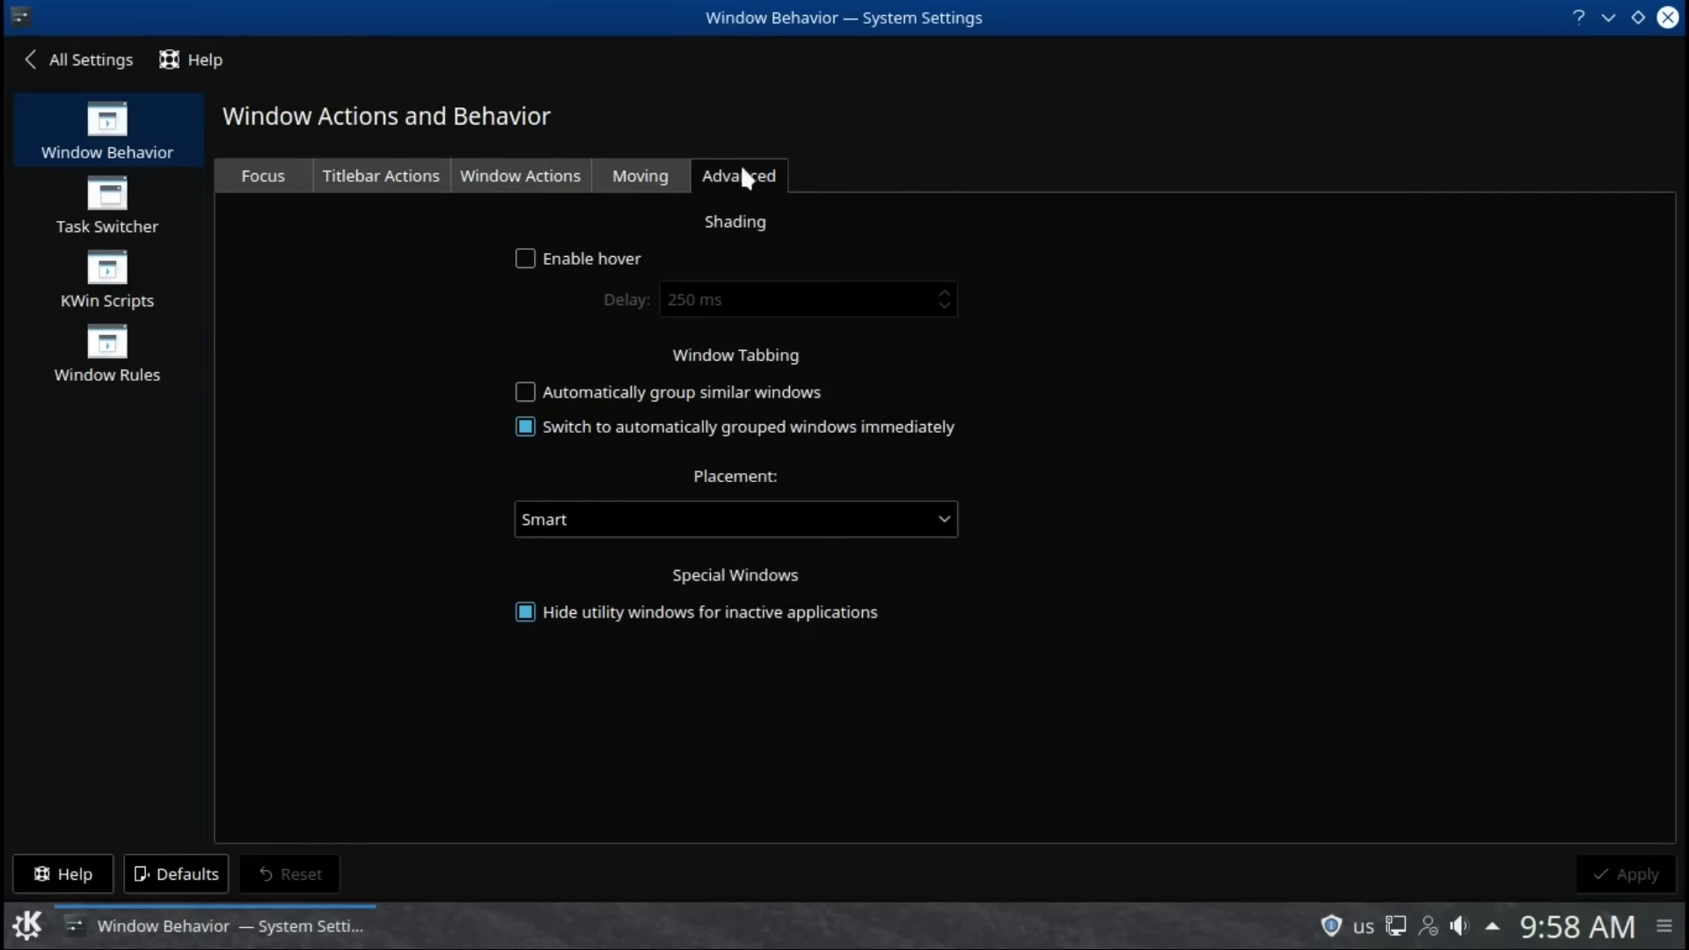
pyautogui.click(108, 201)
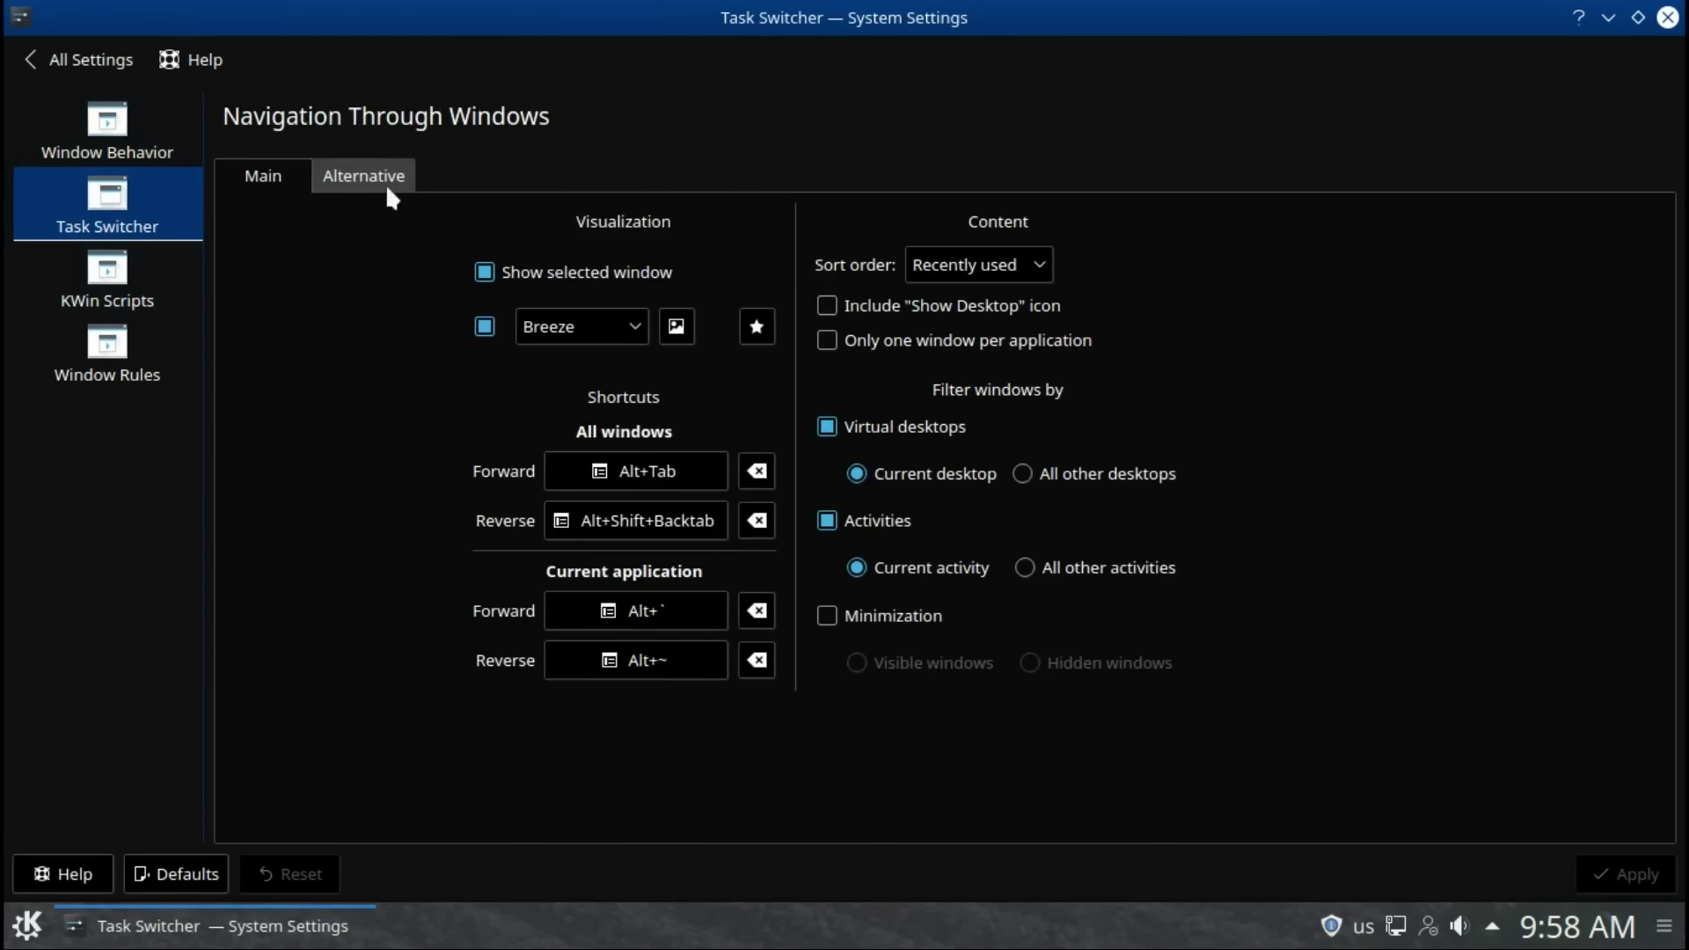
pyautogui.click(388, 176)
pyautogui.click(107, 273)
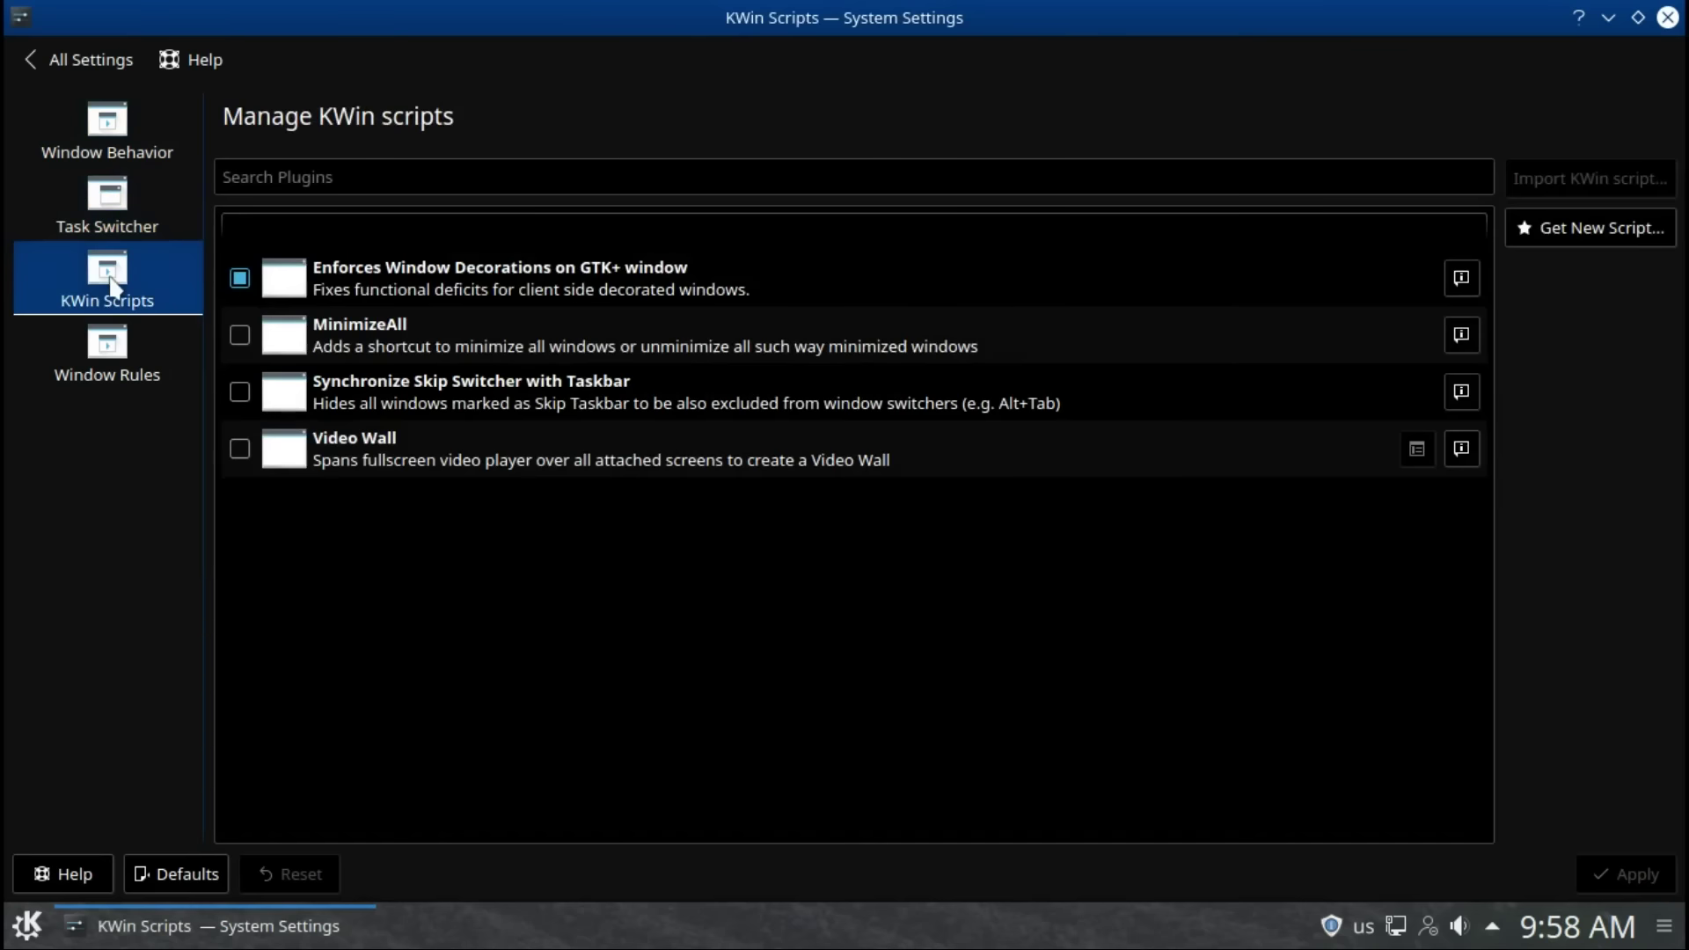
# Step: Open a new window rule, view its size, arrangement and appearance tabs, then cancel it
pyautogui.click(102, 370)
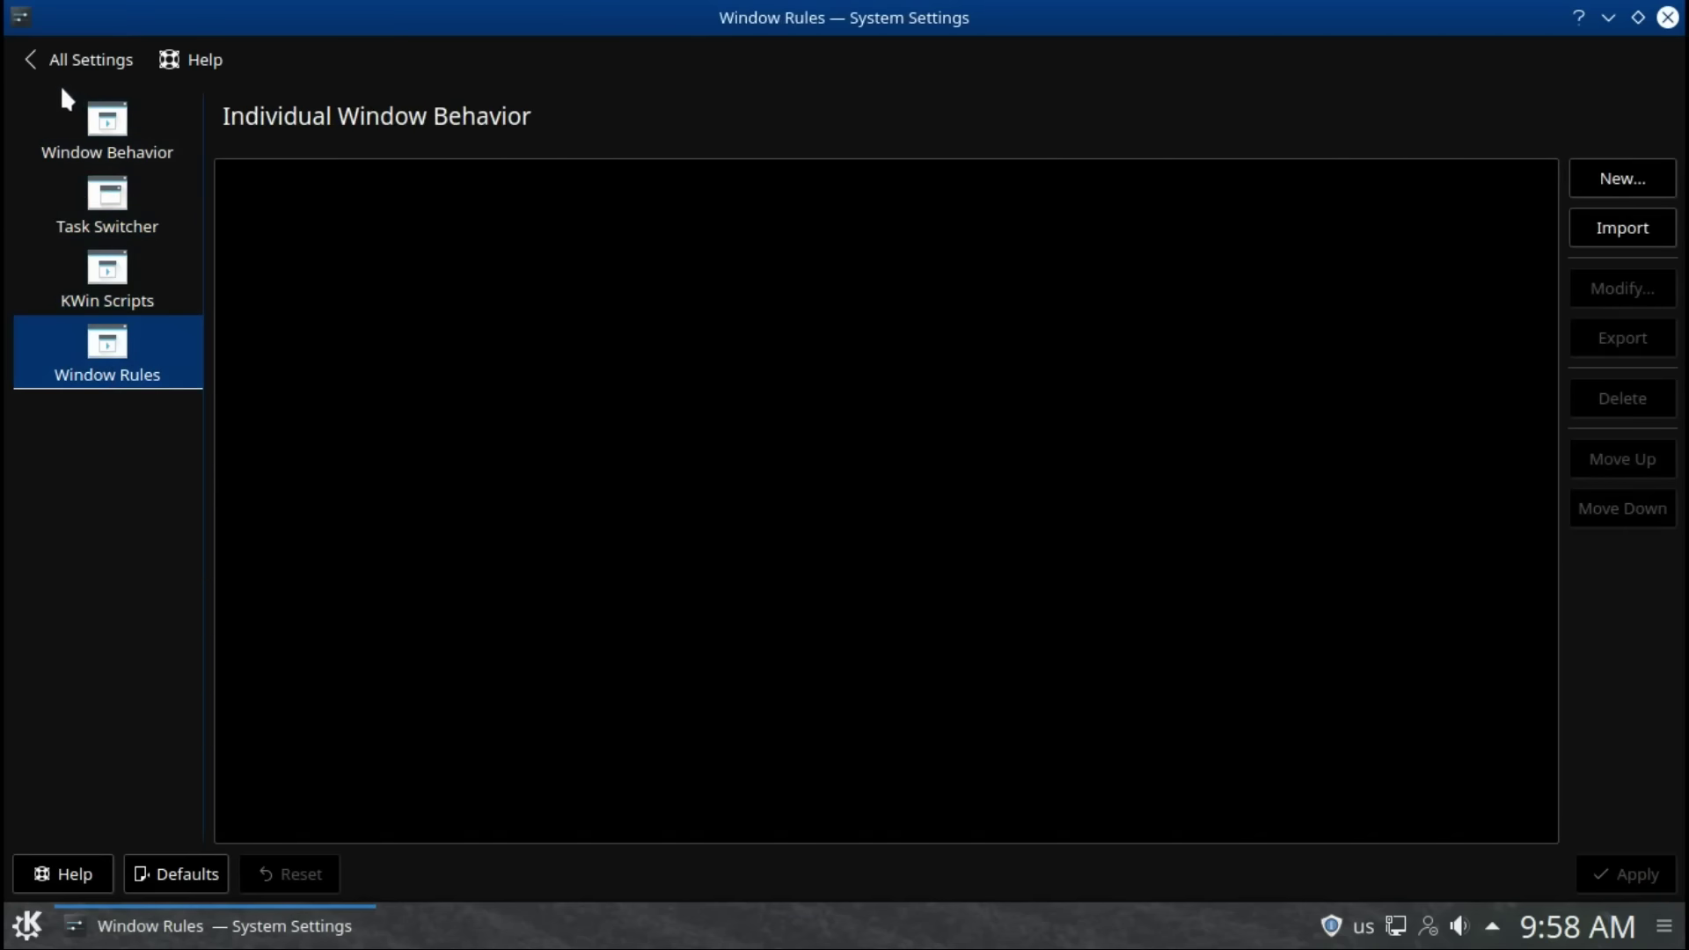
pyautogui.click(1628, 177)
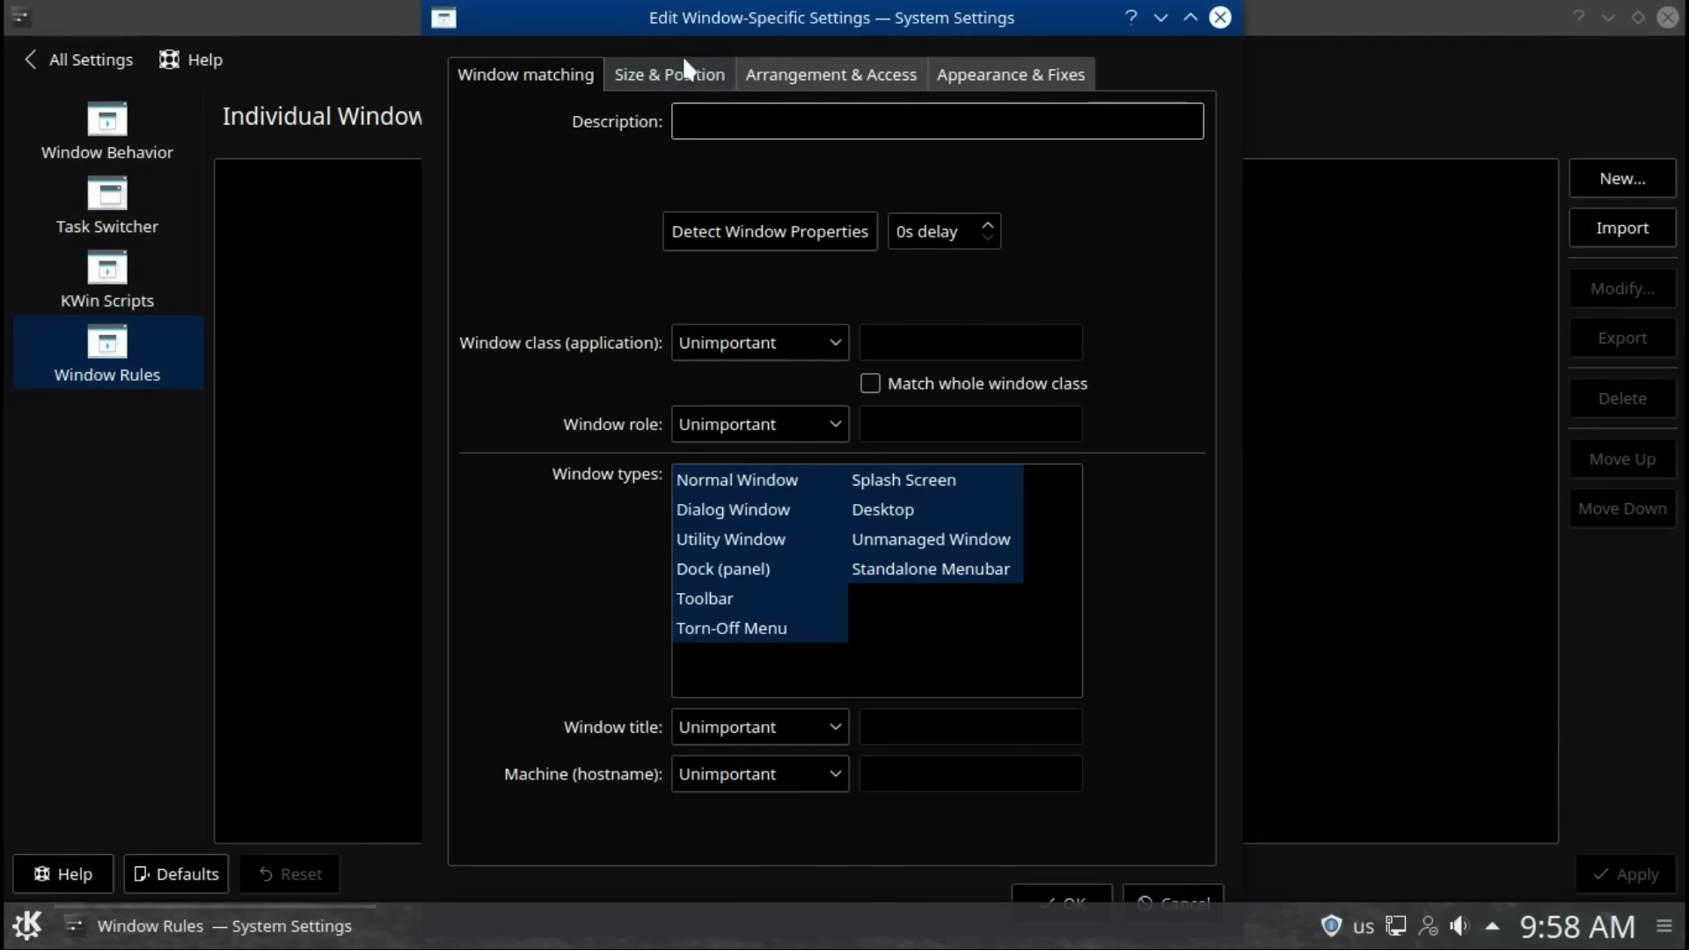
pyautogui.click(685, 73)
pyautogui.click(774, 74)
pyautogui.click(961, 72)
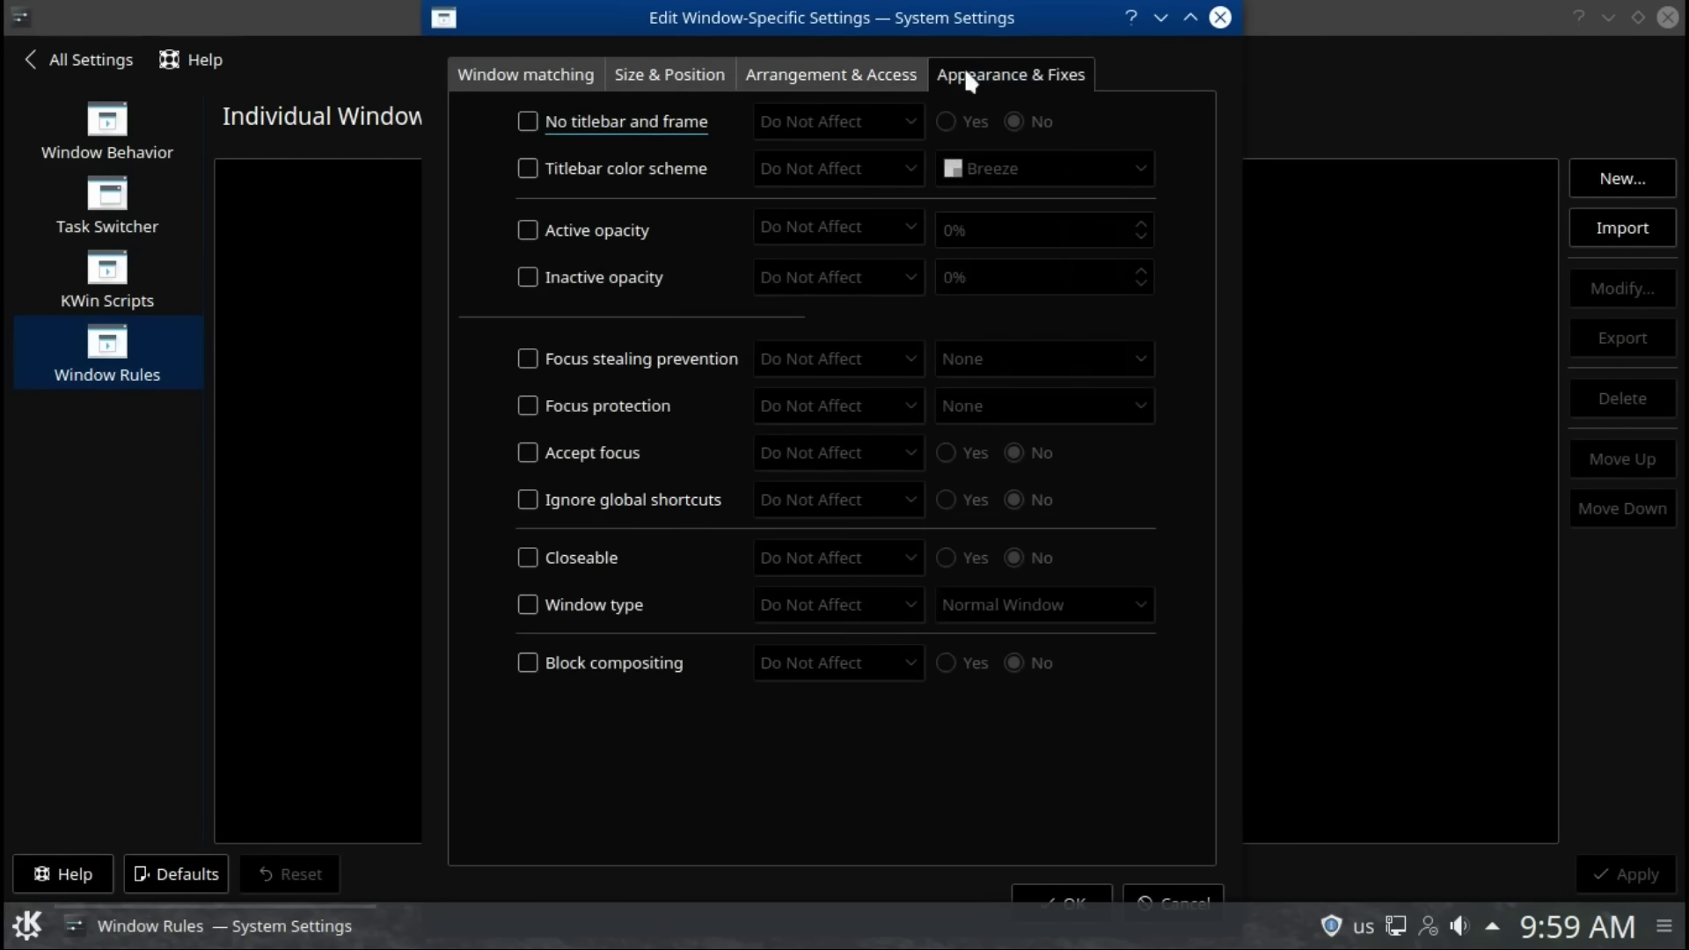
pyautogui.click(1221, 18)
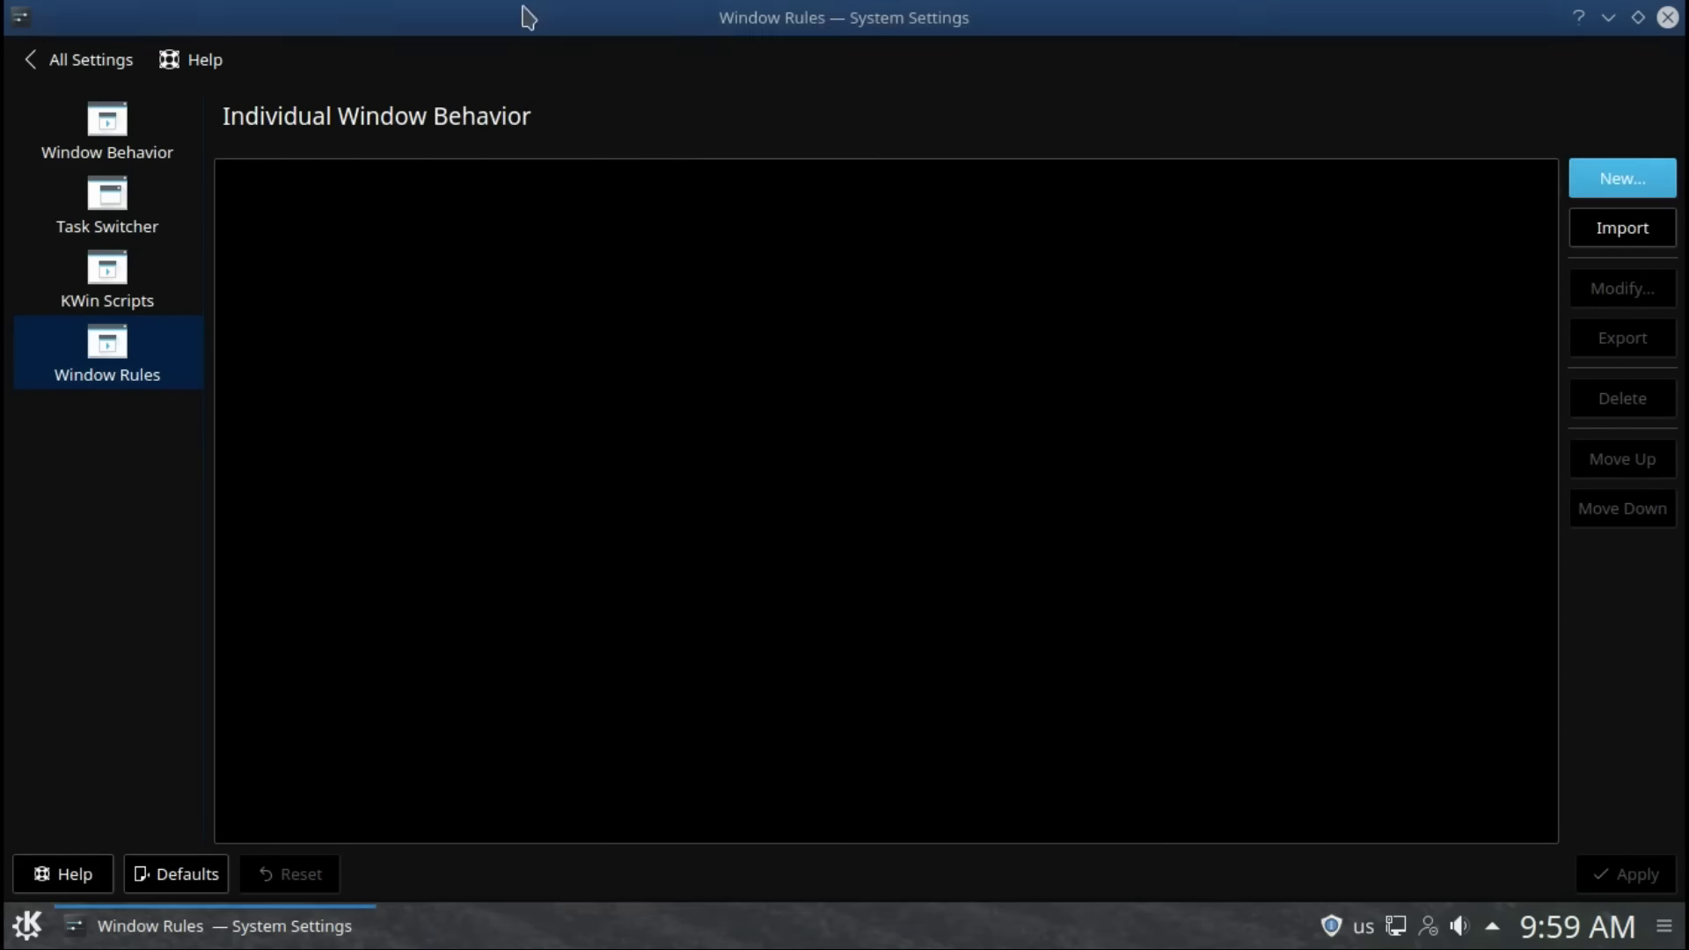
pyautogui.click(22, 59)
# Step: Review Global Shortcuts for Audio Volume and kaccess, plus Web and Custom Shortcuts
pyautogui.click(287, 332)
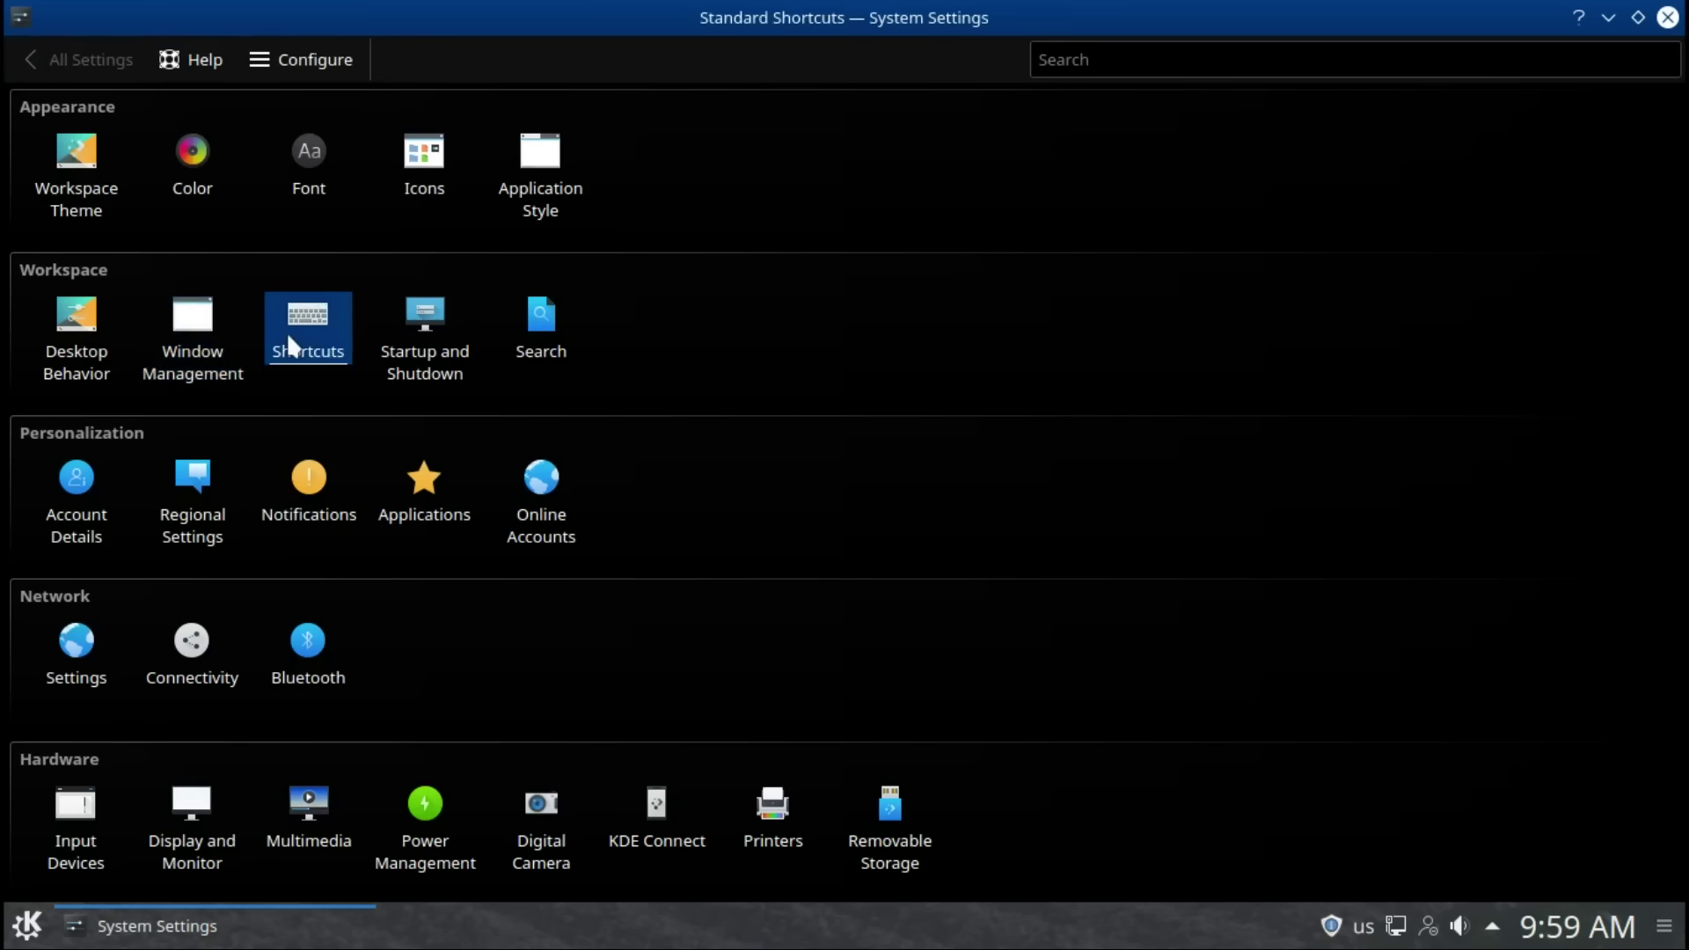
pyautogui.click(134, 197)
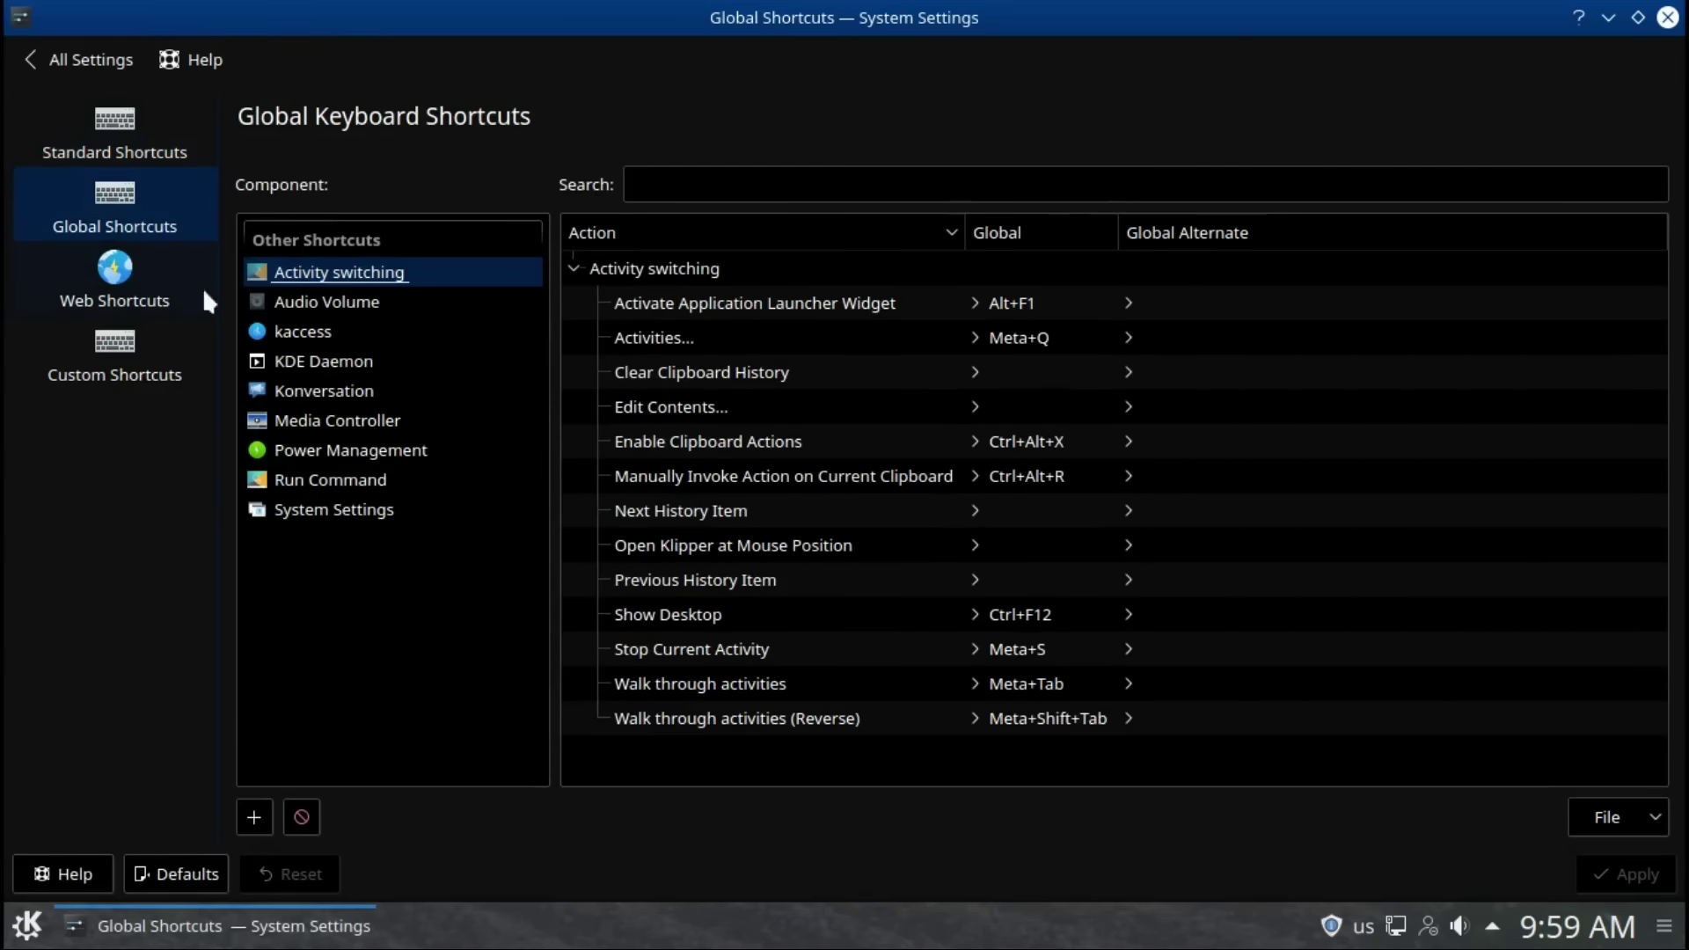
pyautogui.click(272, 300)
pyautogui.click(290, 334)
pyautogui.click(114, 290)
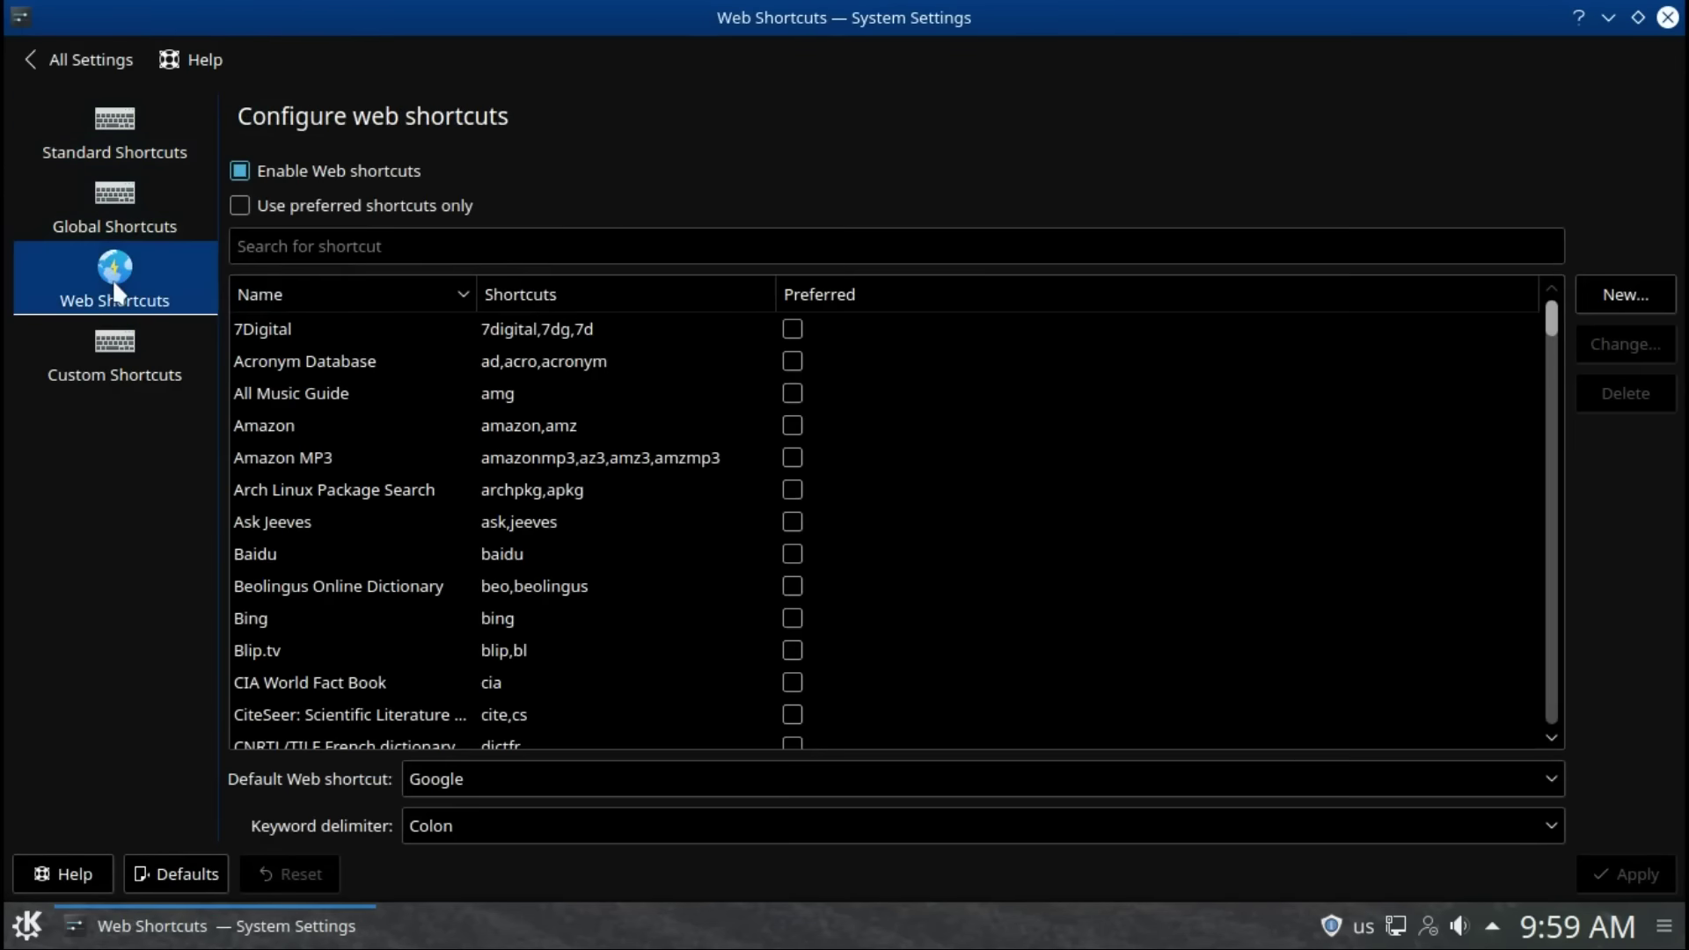
pyautogui.click(103, 362)
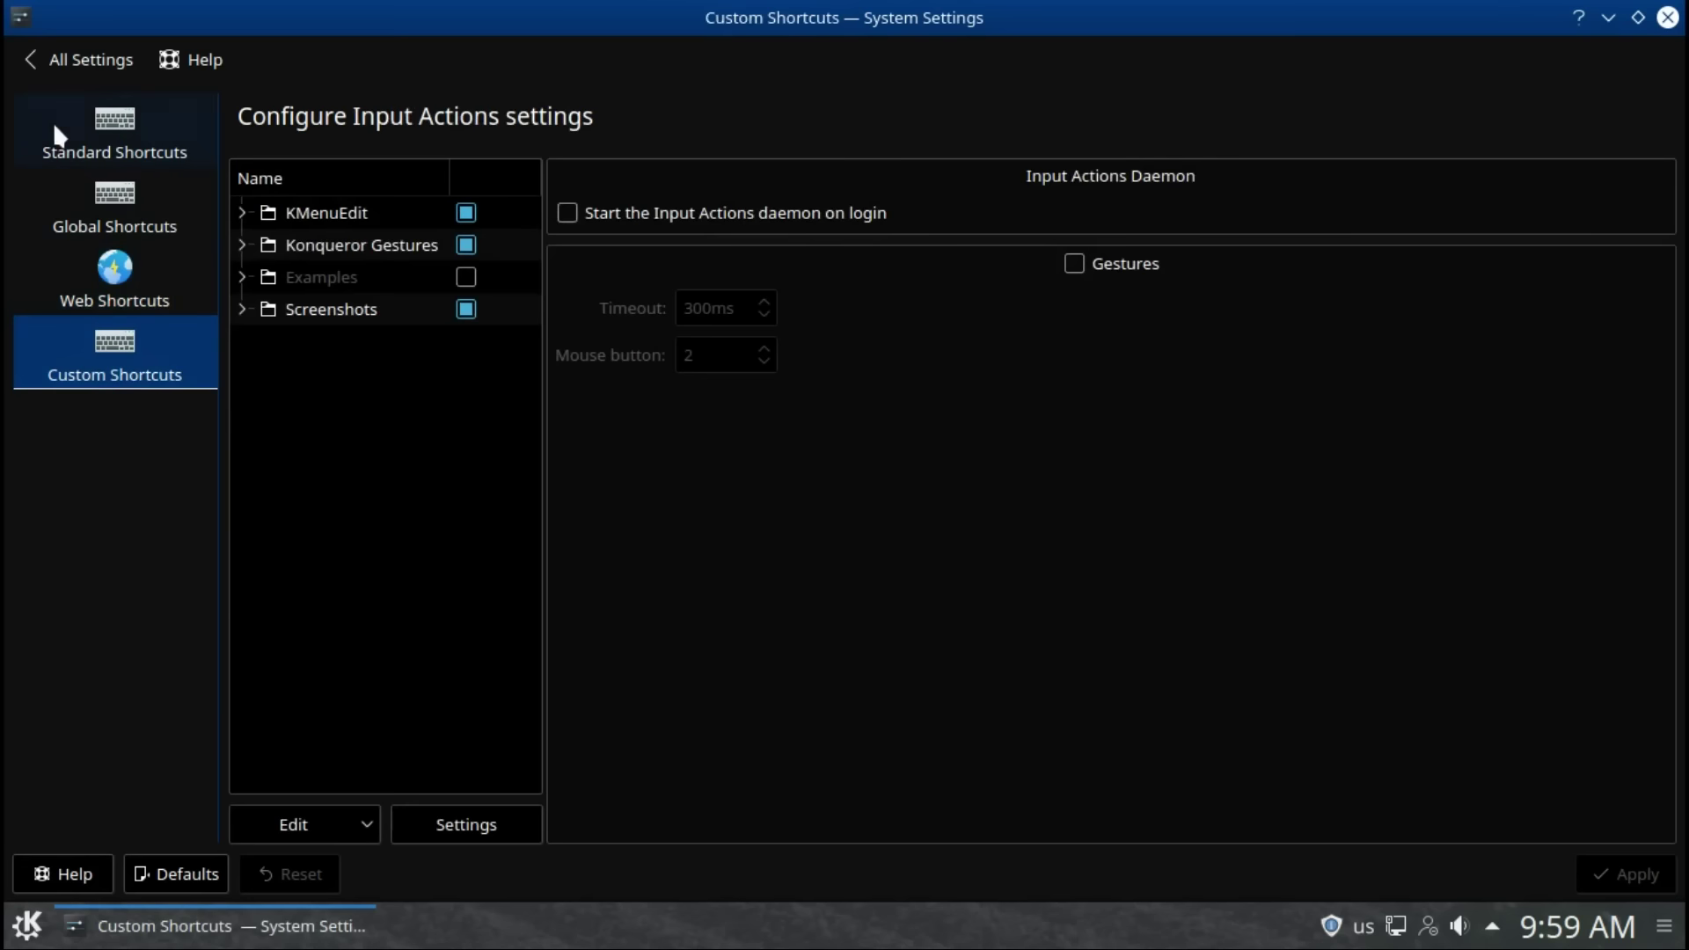
pyautogui.click(53, 62)
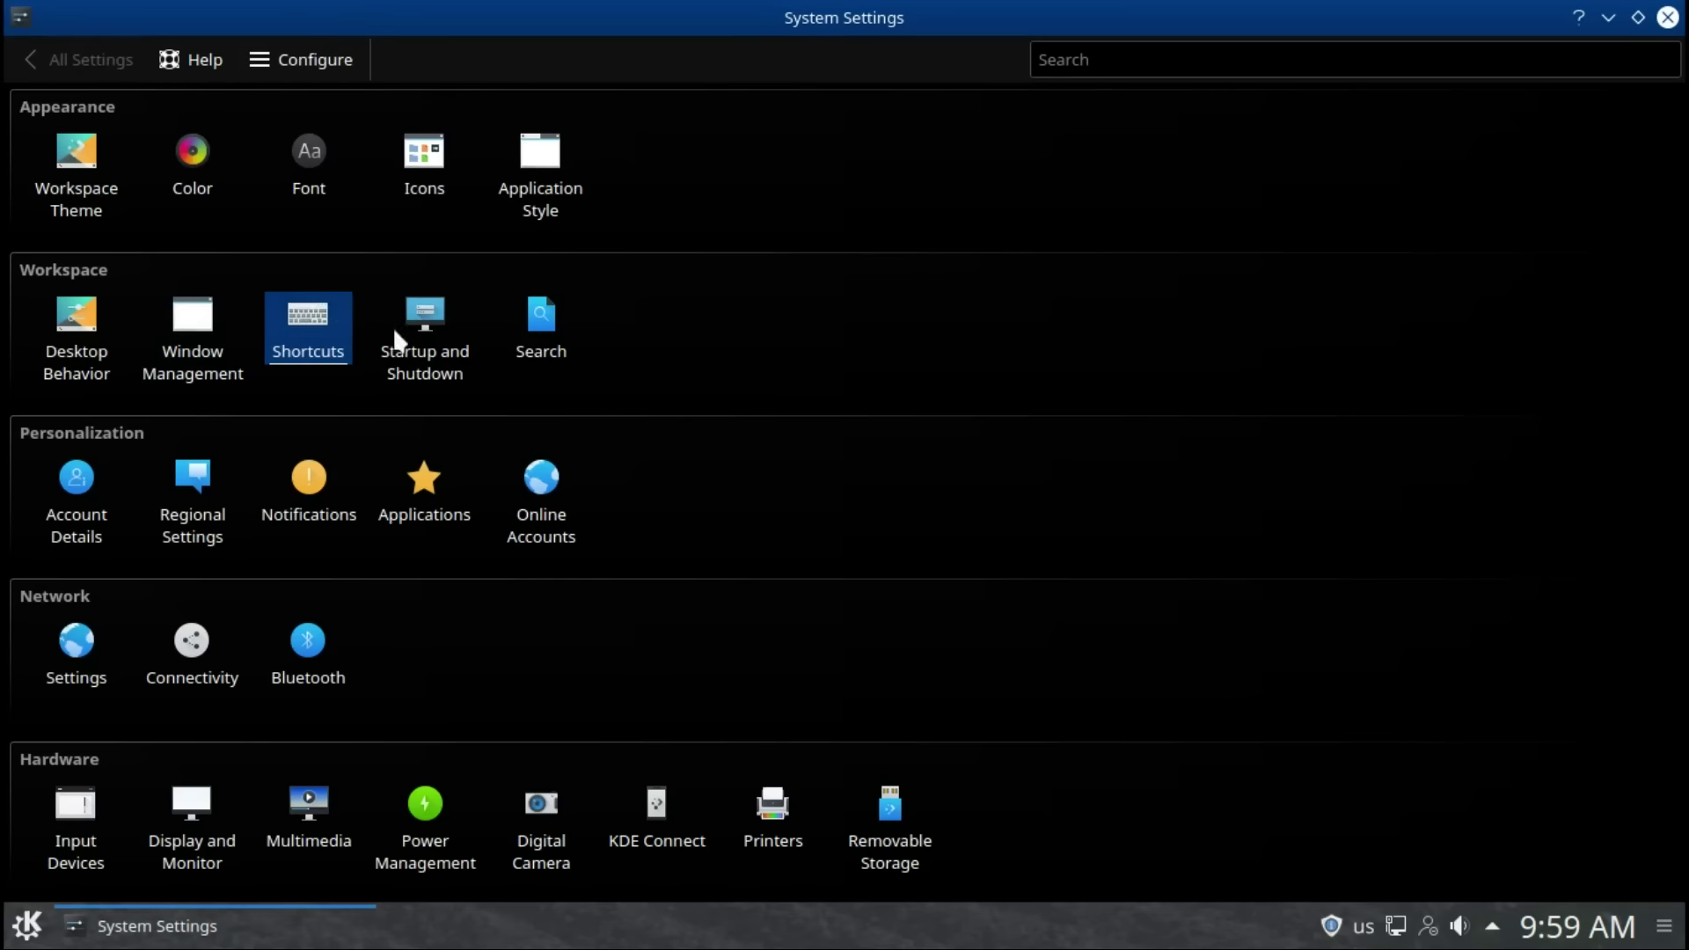
# Step: Look through Background Services, Desktop Session and the Login Screen Advanced tab
pyautogui.click(430, 350)
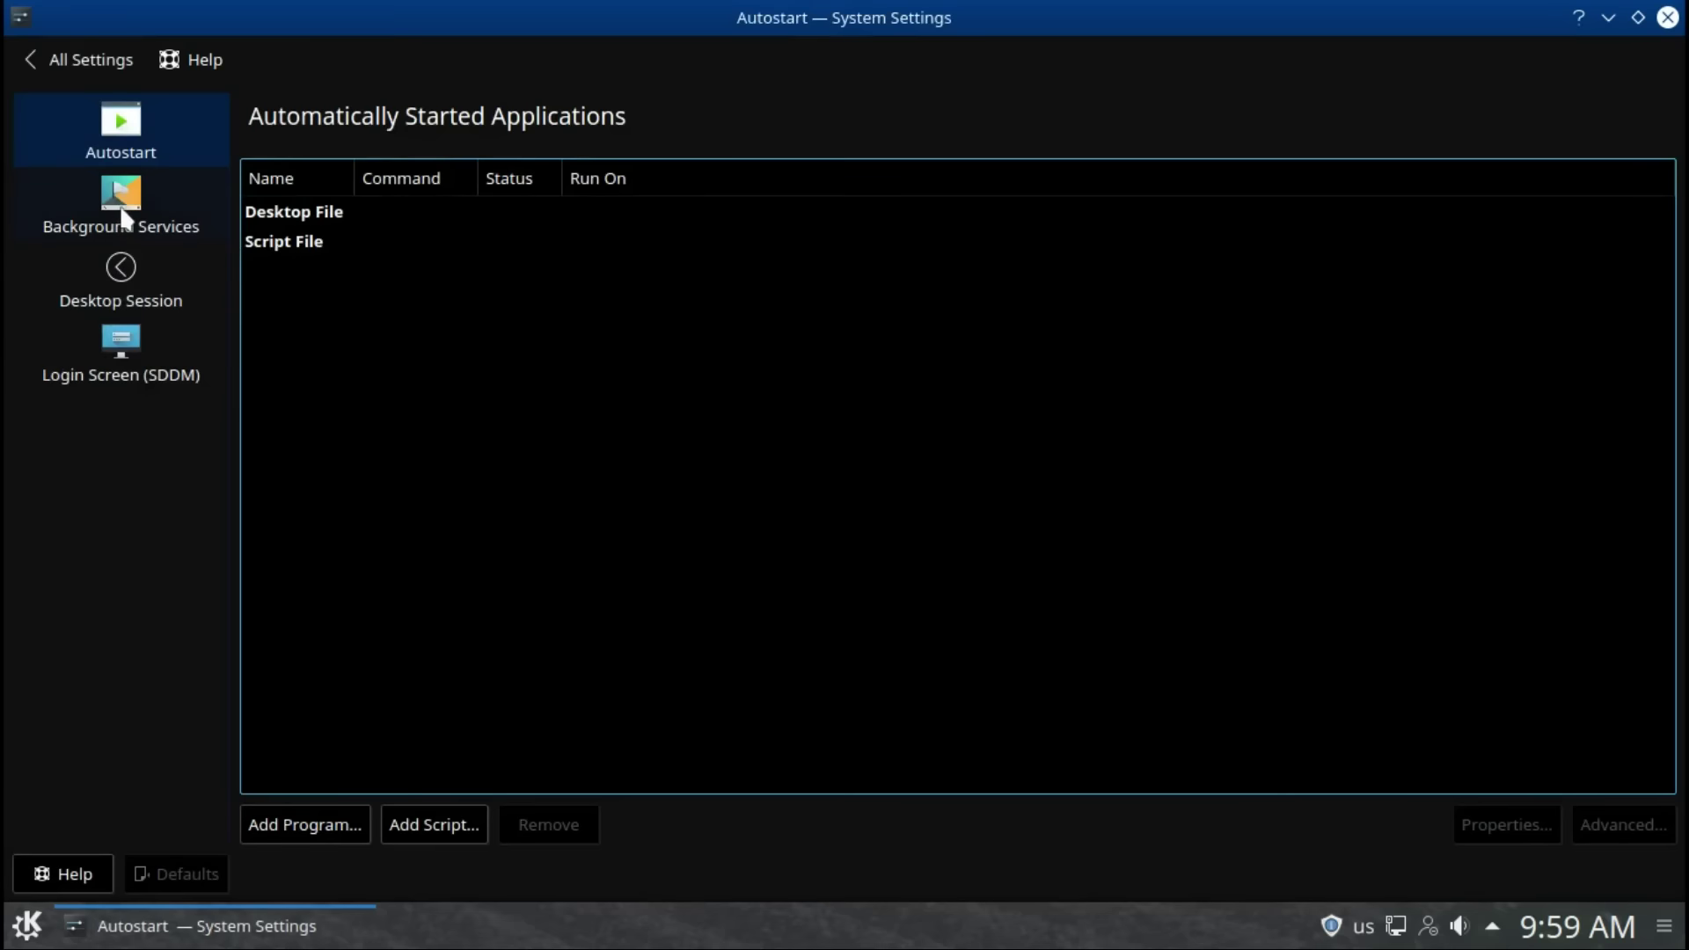
pyautogui.click(126, 218)
pyautogui.click(123, 282)
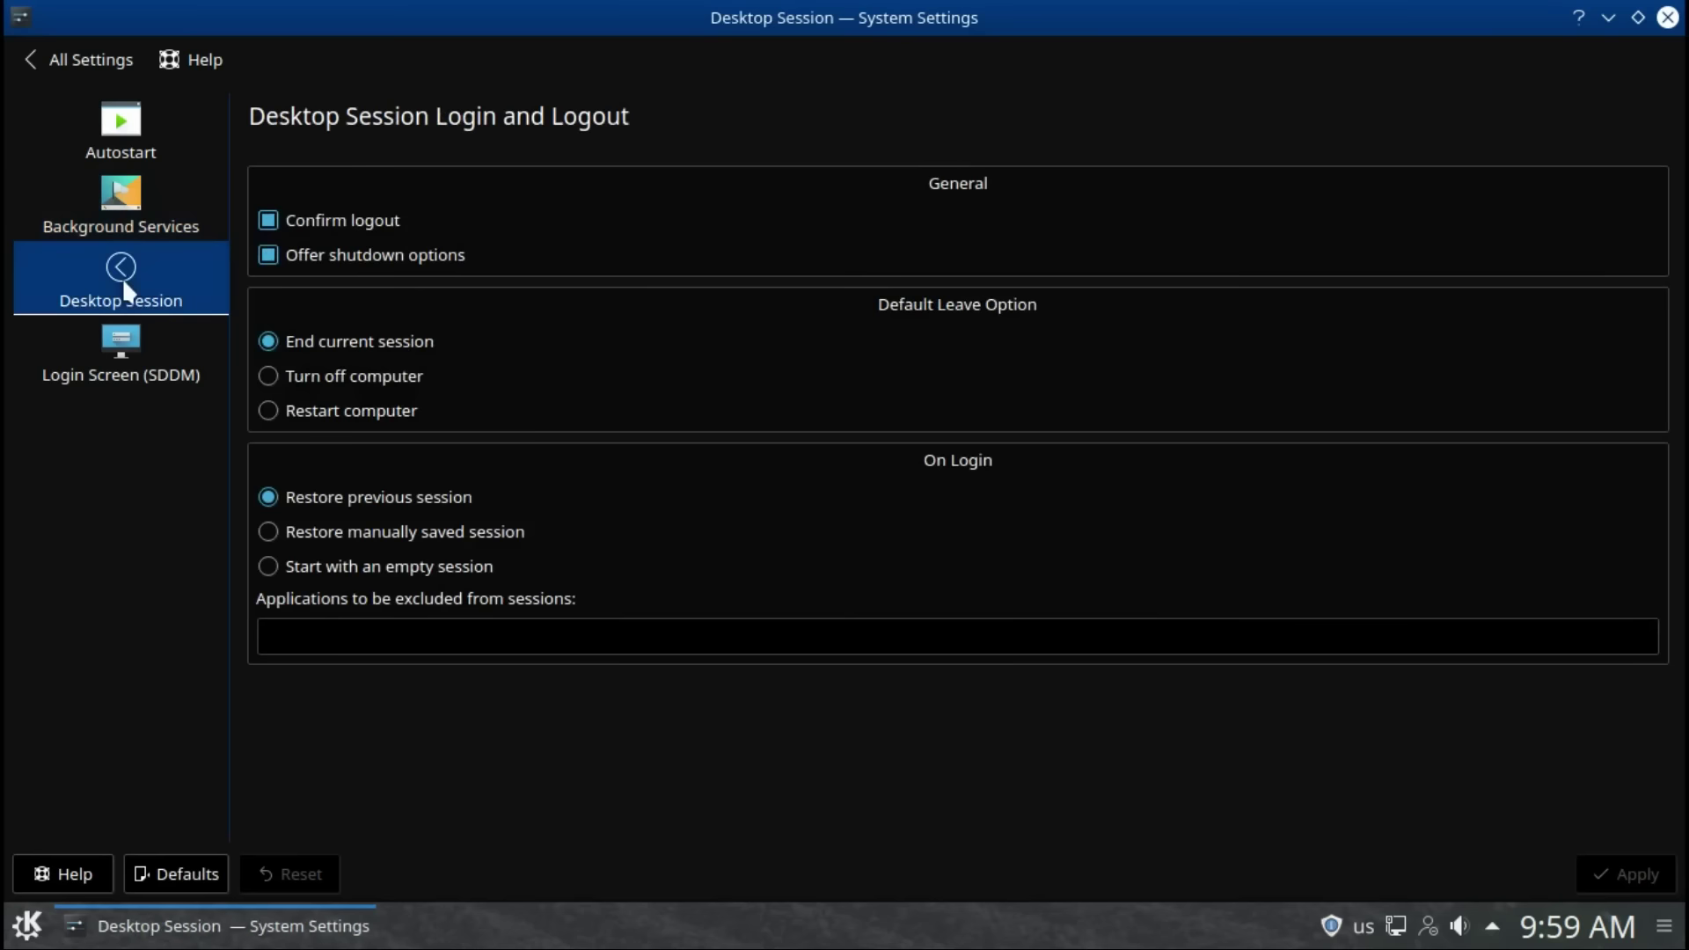
pyautogui.click(130, 350)
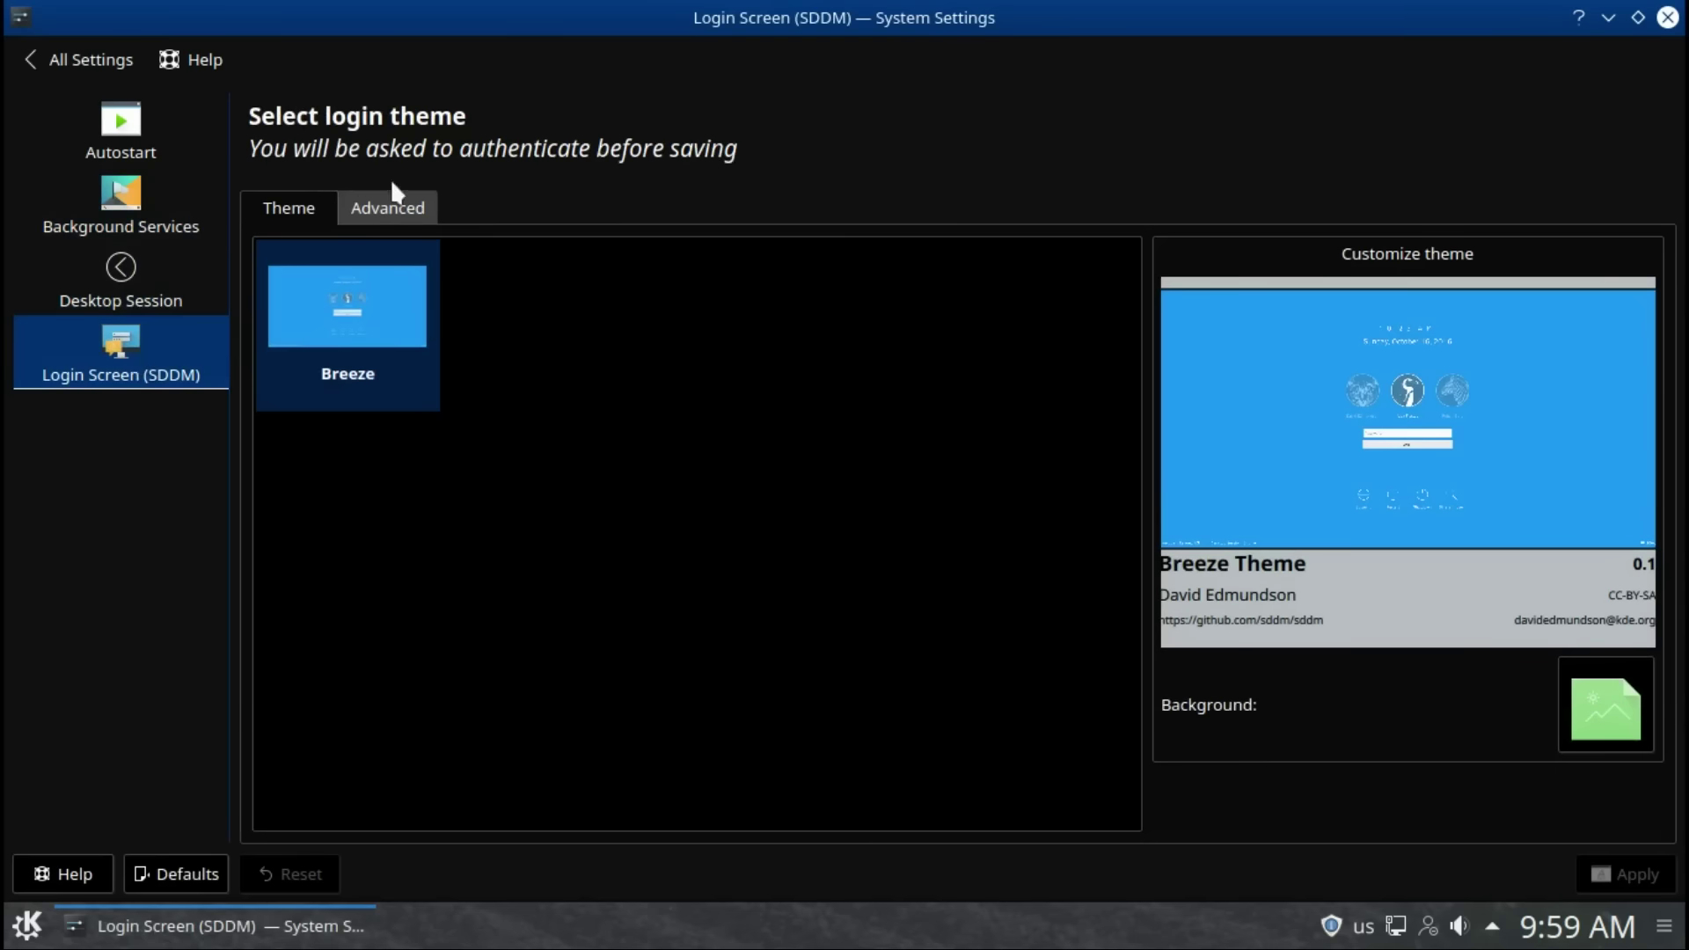
pyautogui.click(395, 208)
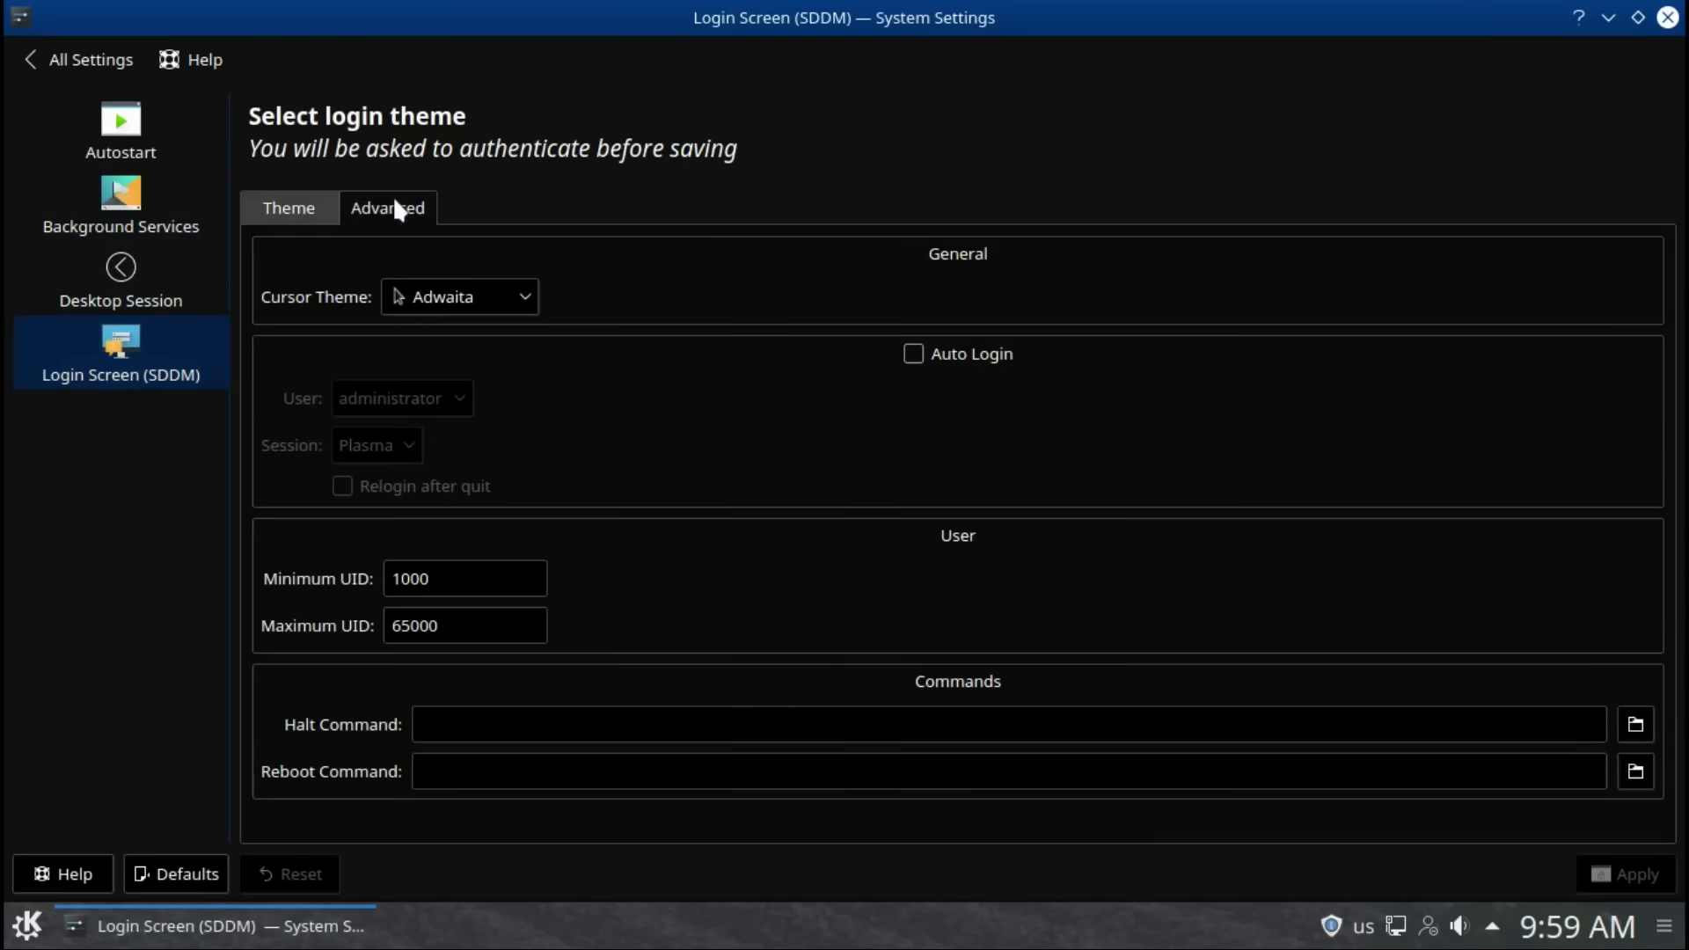
pyautogui.click(92, 60)
# Step: View the Search and File Search settings pages
pyautogui.click(537, 311)
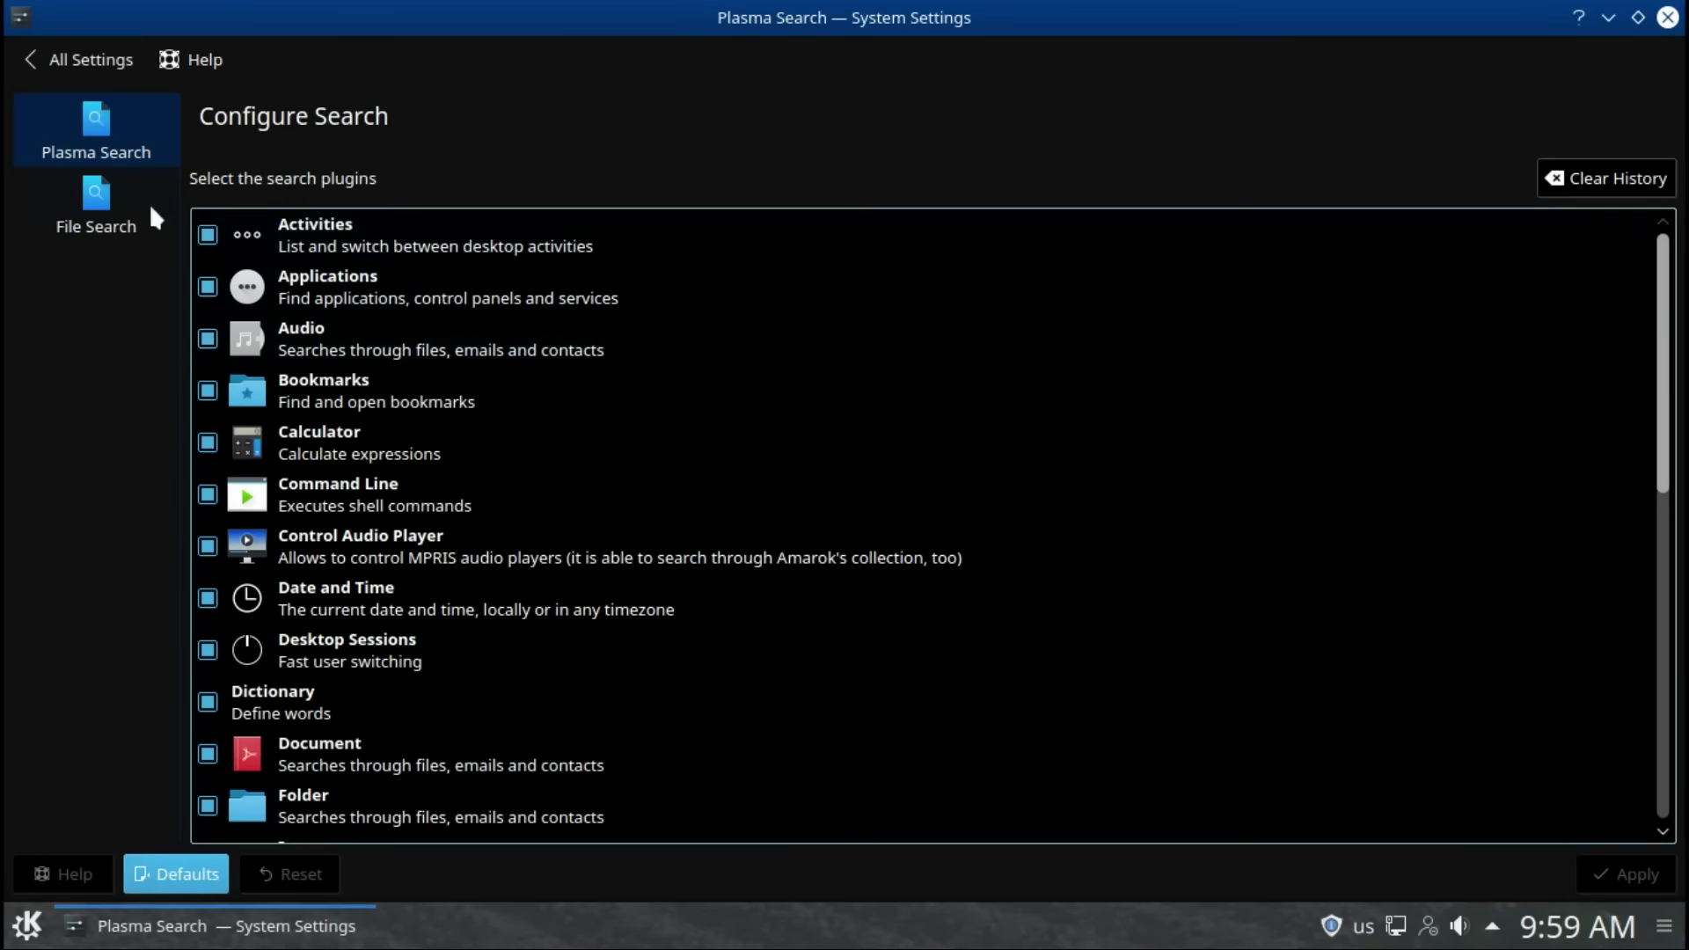
pyautogui.click(103, 198)
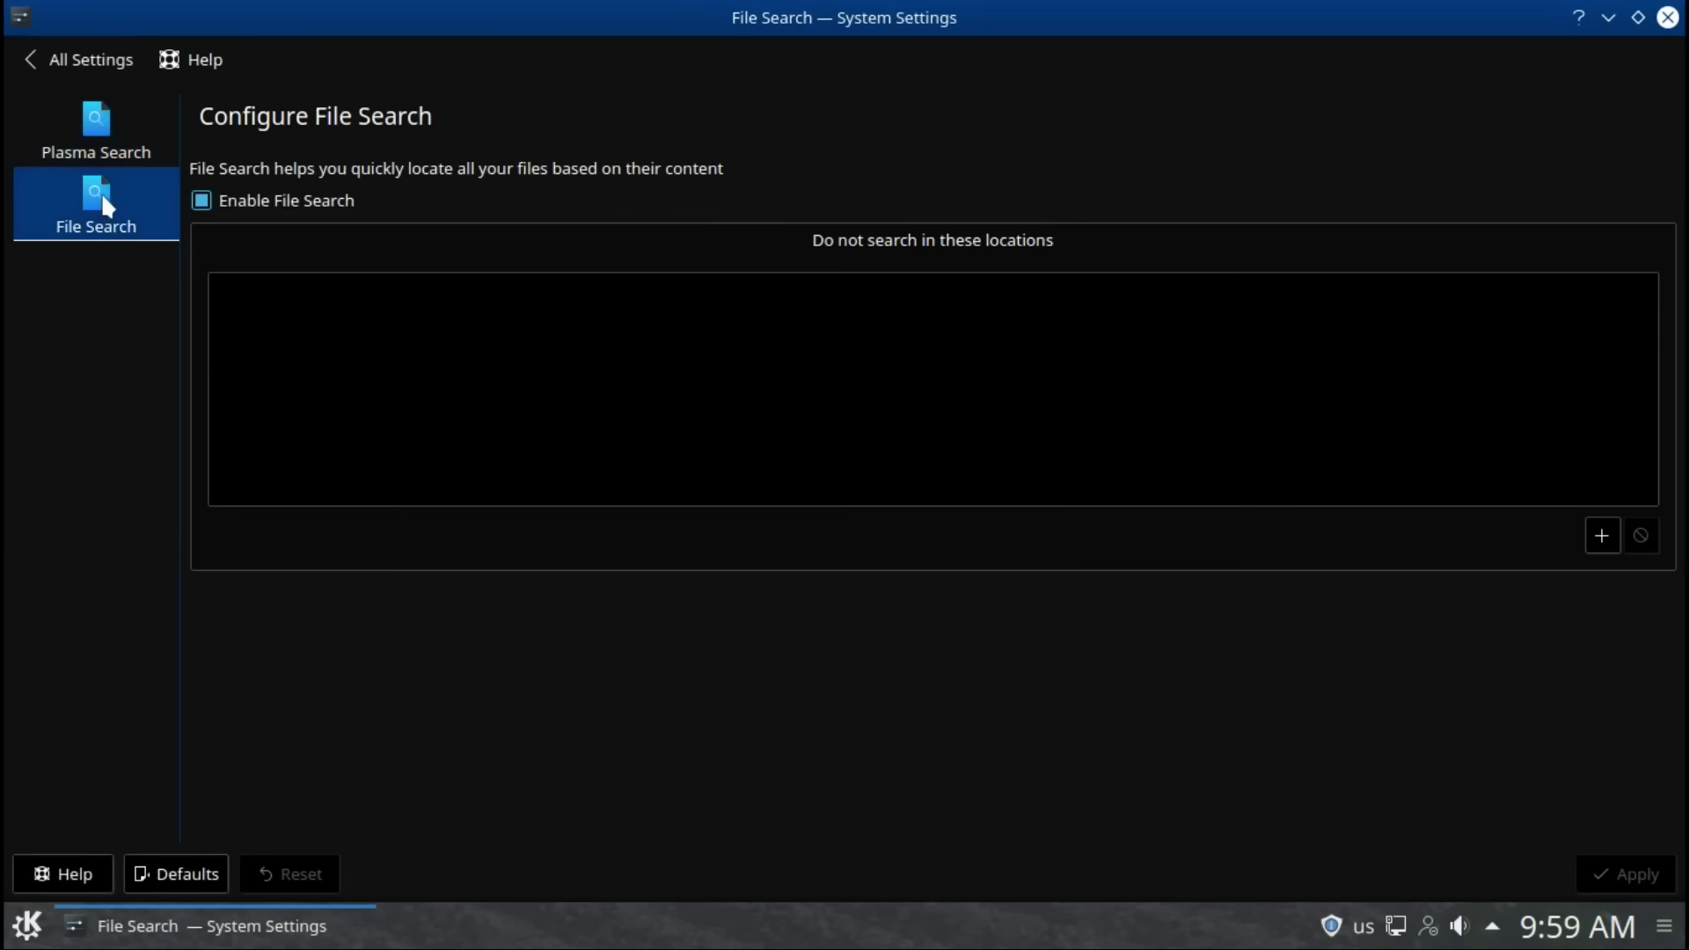
pyautogui.click(24, 61)
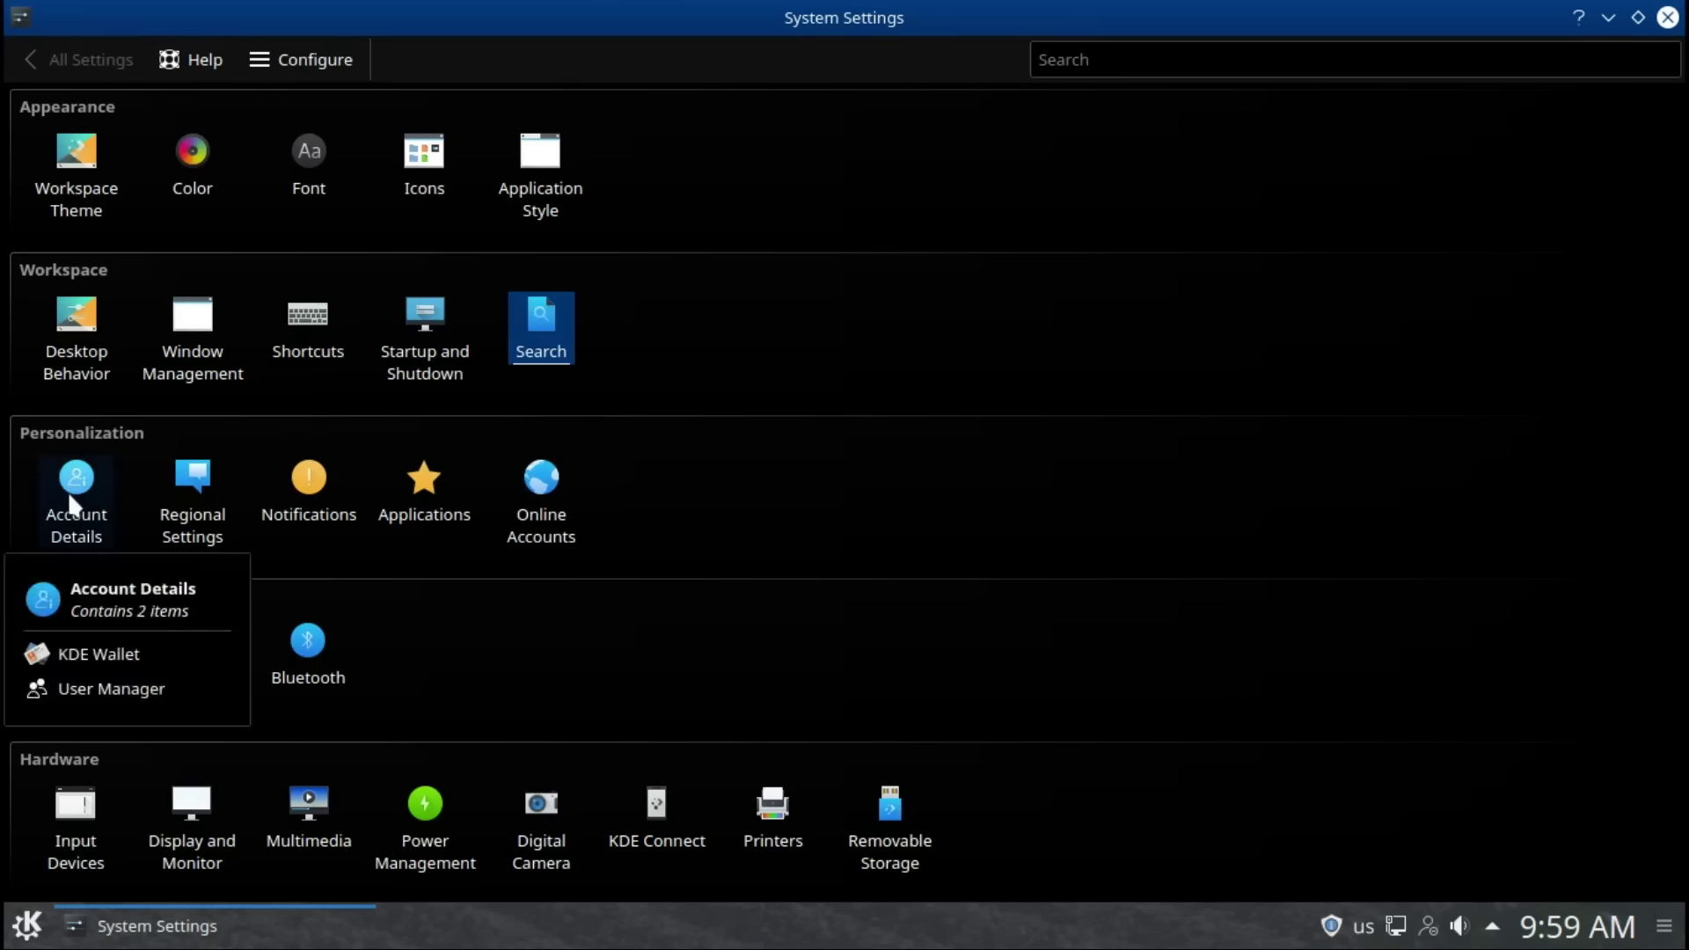
# Step: Check Account Details Access Control and open a blank New User form in User Manager
pyautogui.click(67, 491)
pyautogui.click(377, 206)
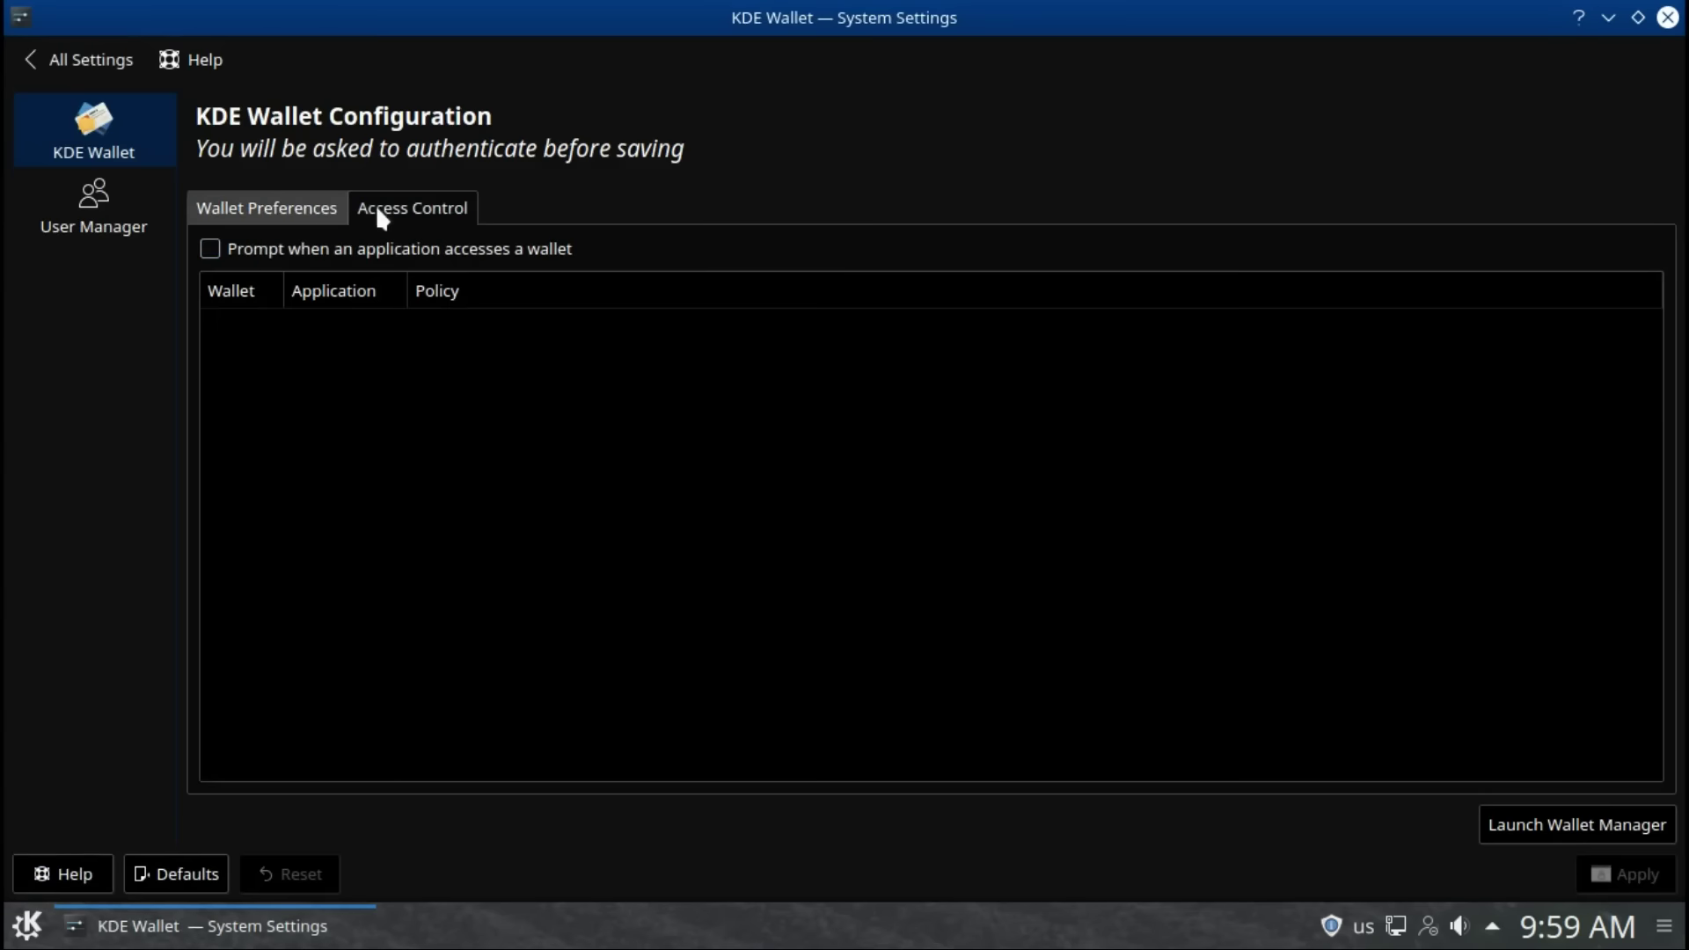
pyautogui.click(67, 213)
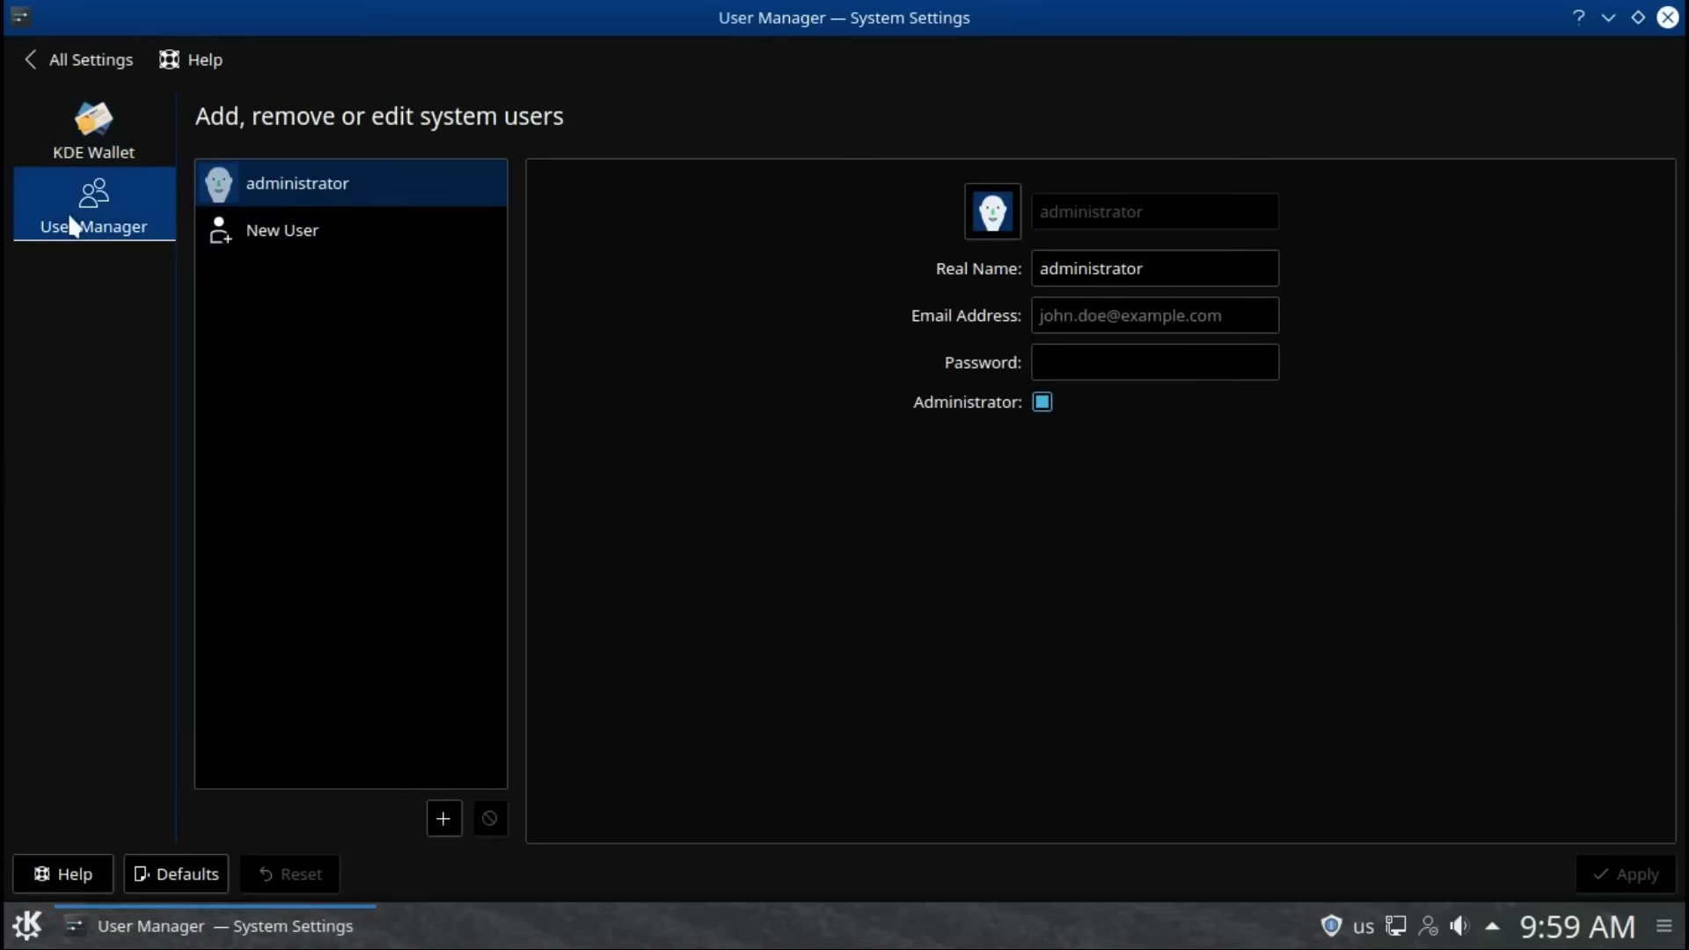
pyautogui.click(272, 229)
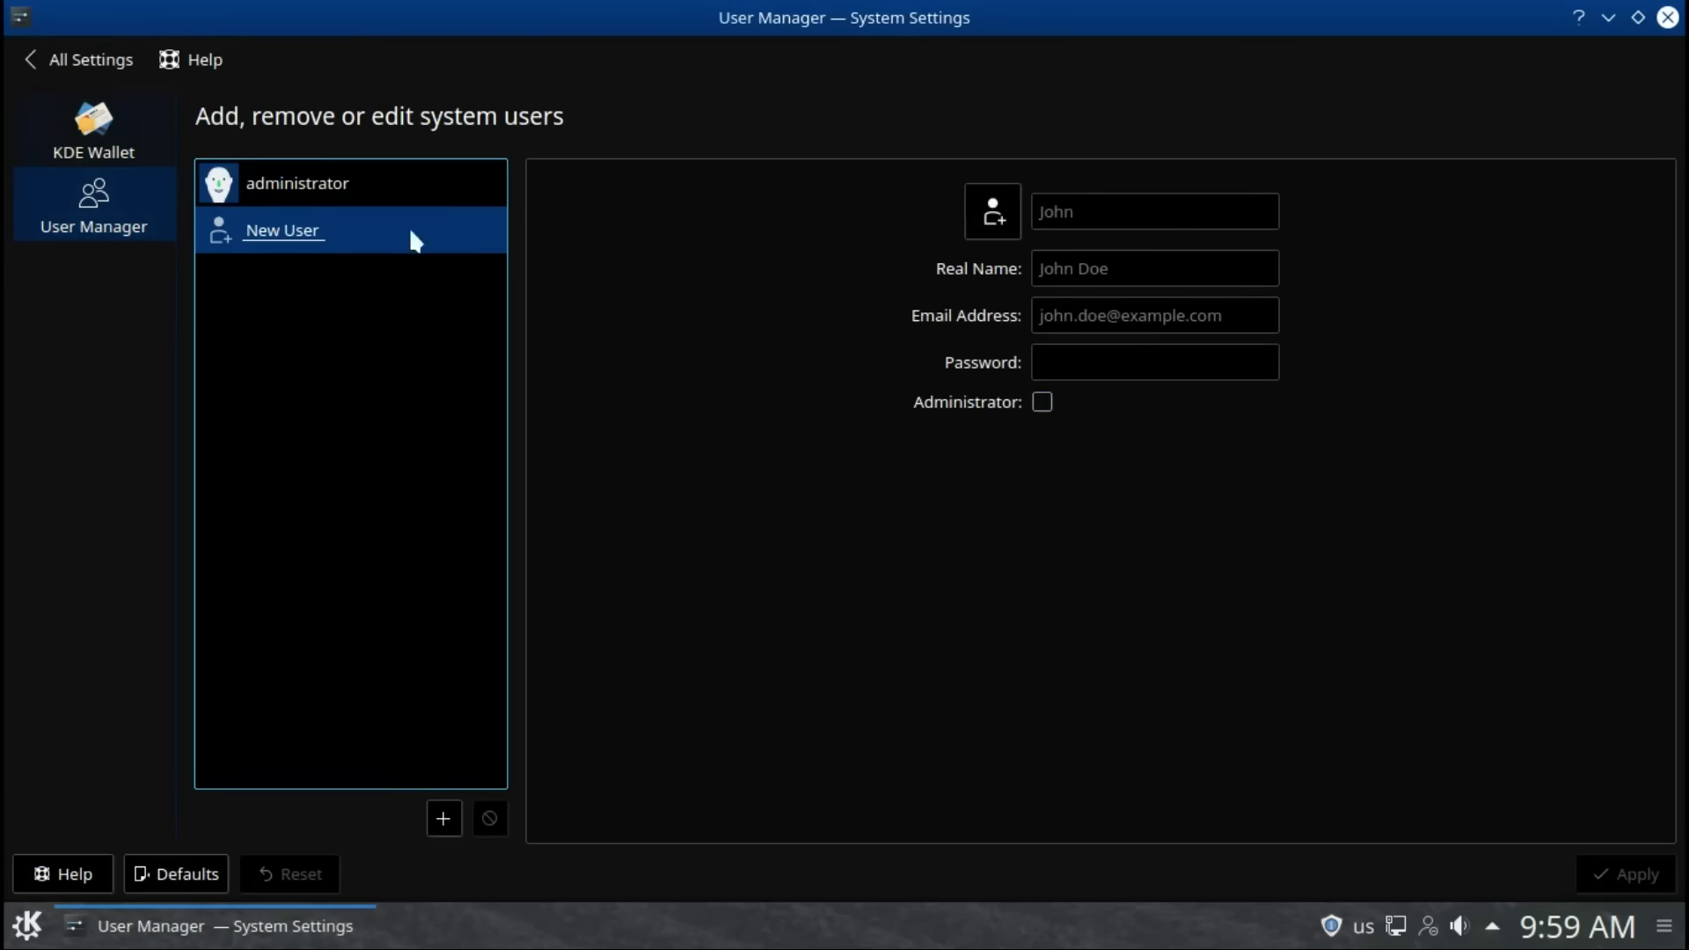
pyautogui.click(54, 63)
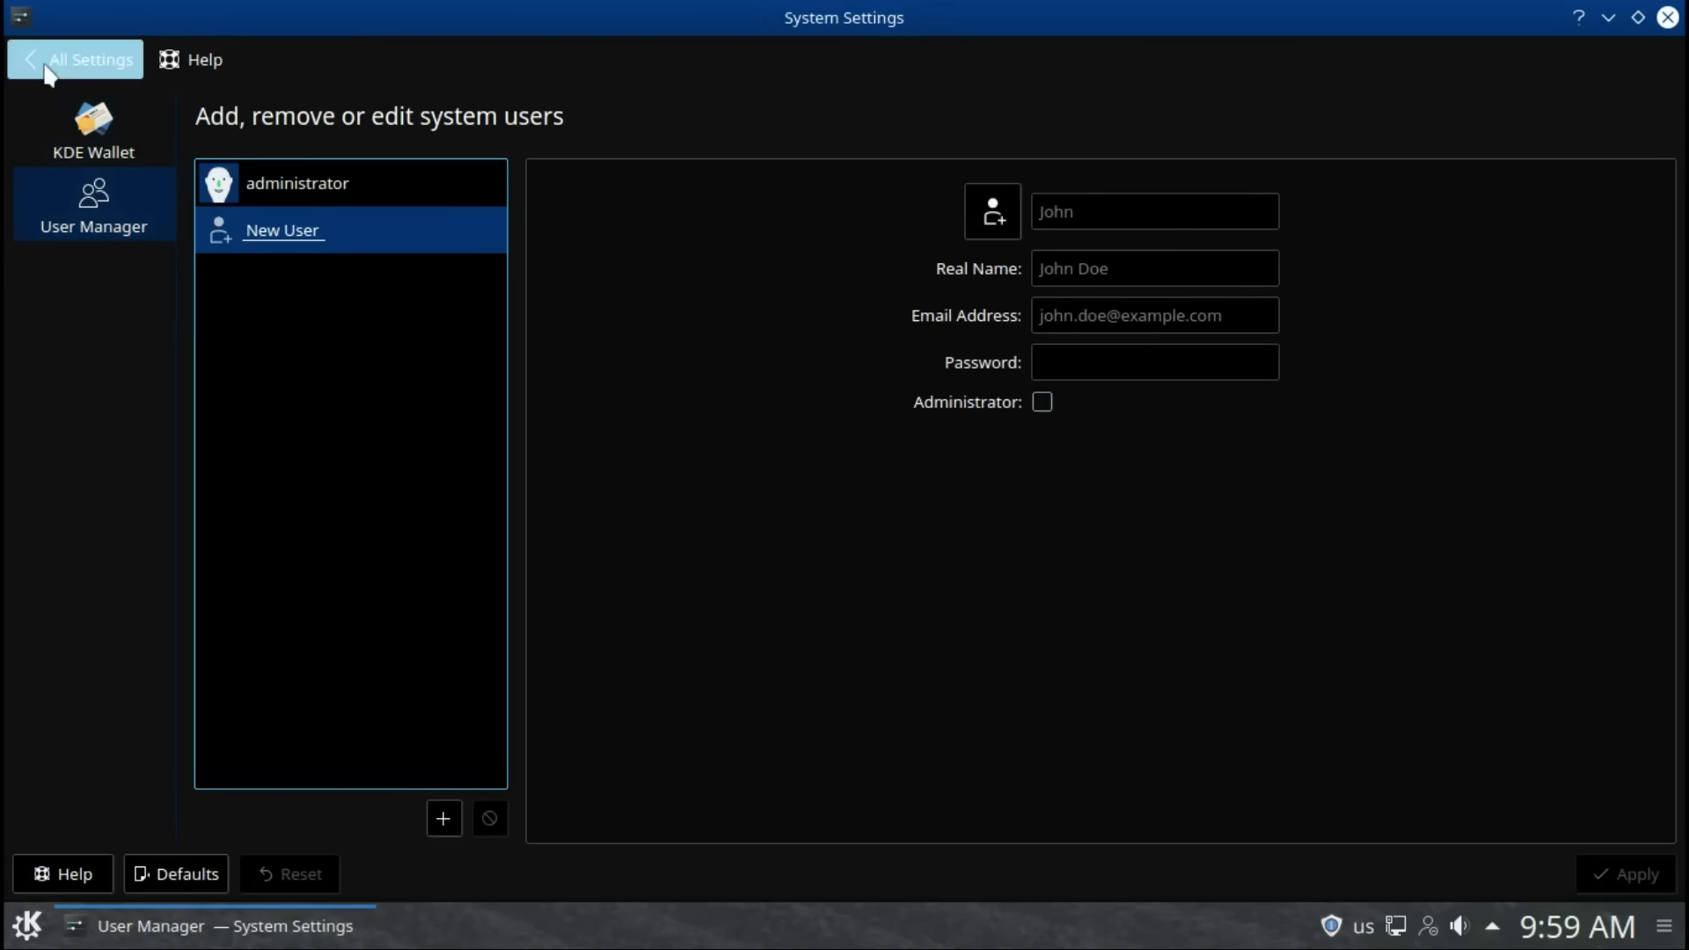
# Step: Browse the Regional Settings formats and Spell Check pages
pyautogui.click(176, 507)
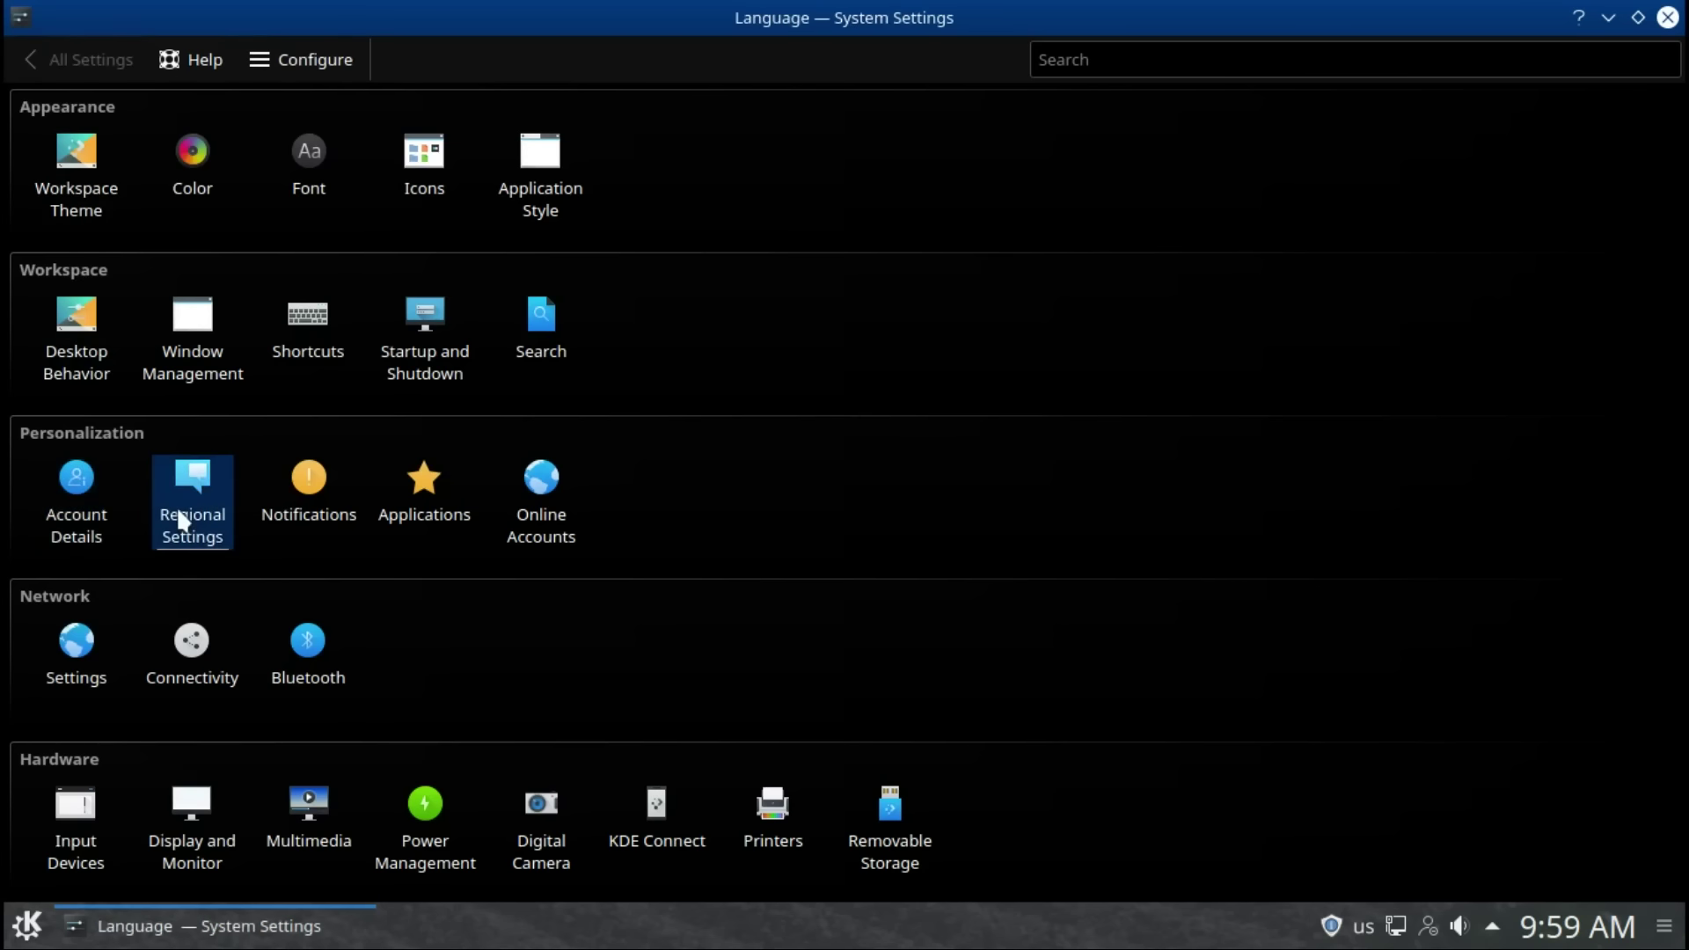
pyautogui.click(80, 208)
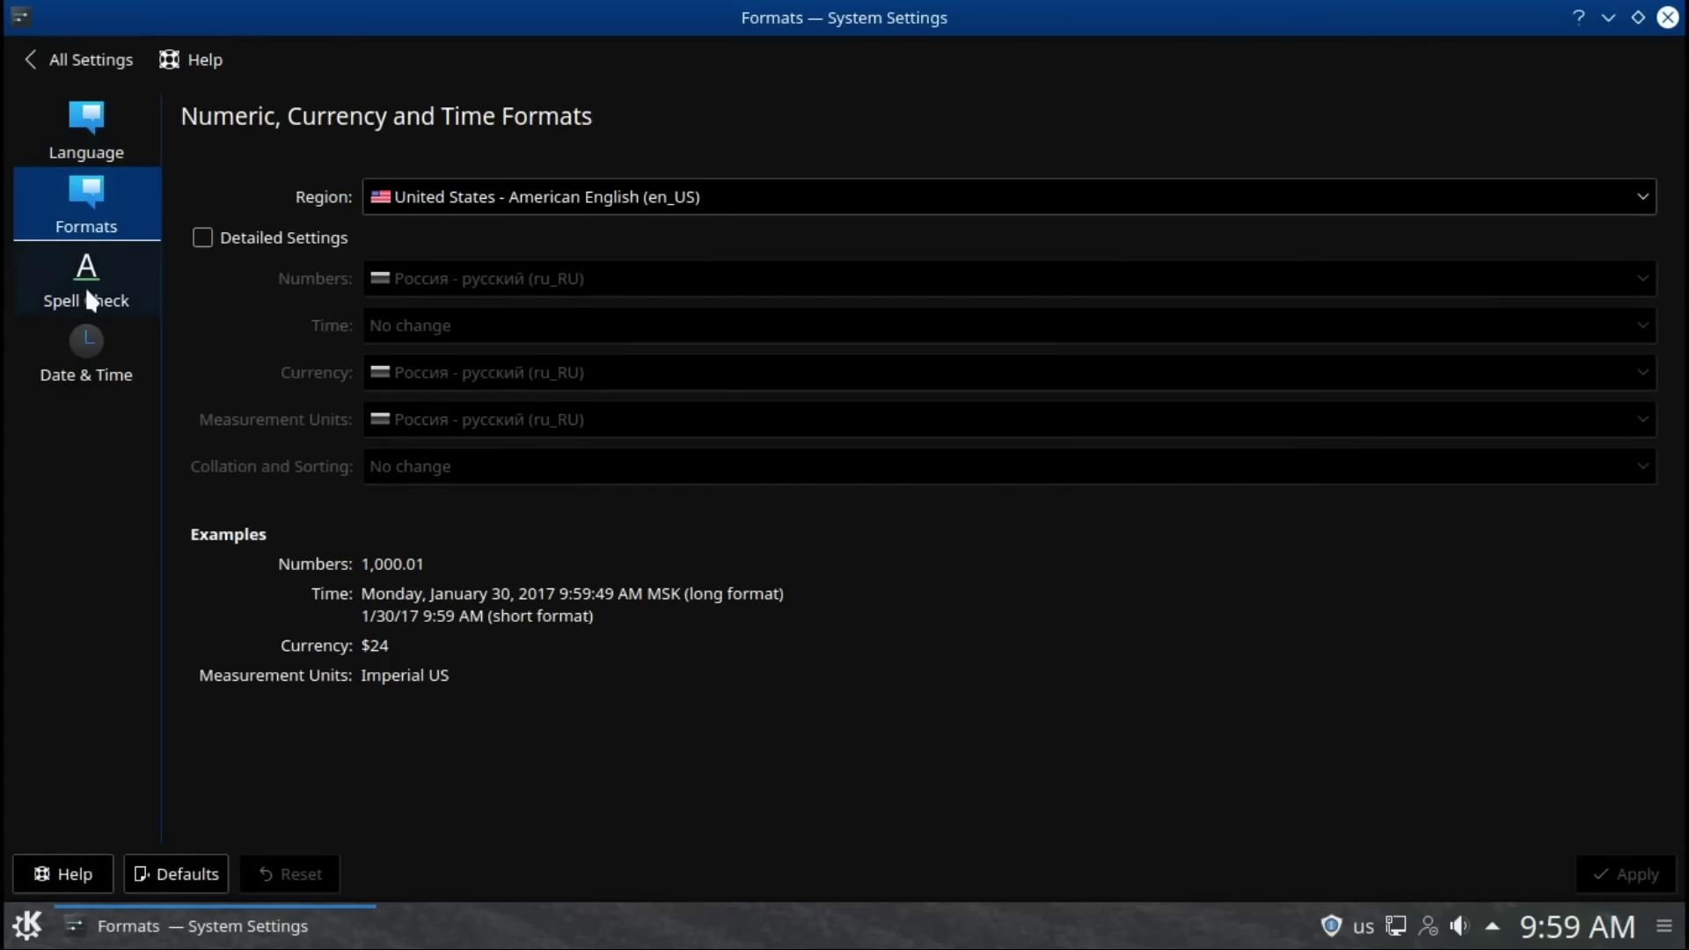
pyautogui.click(87, 291)
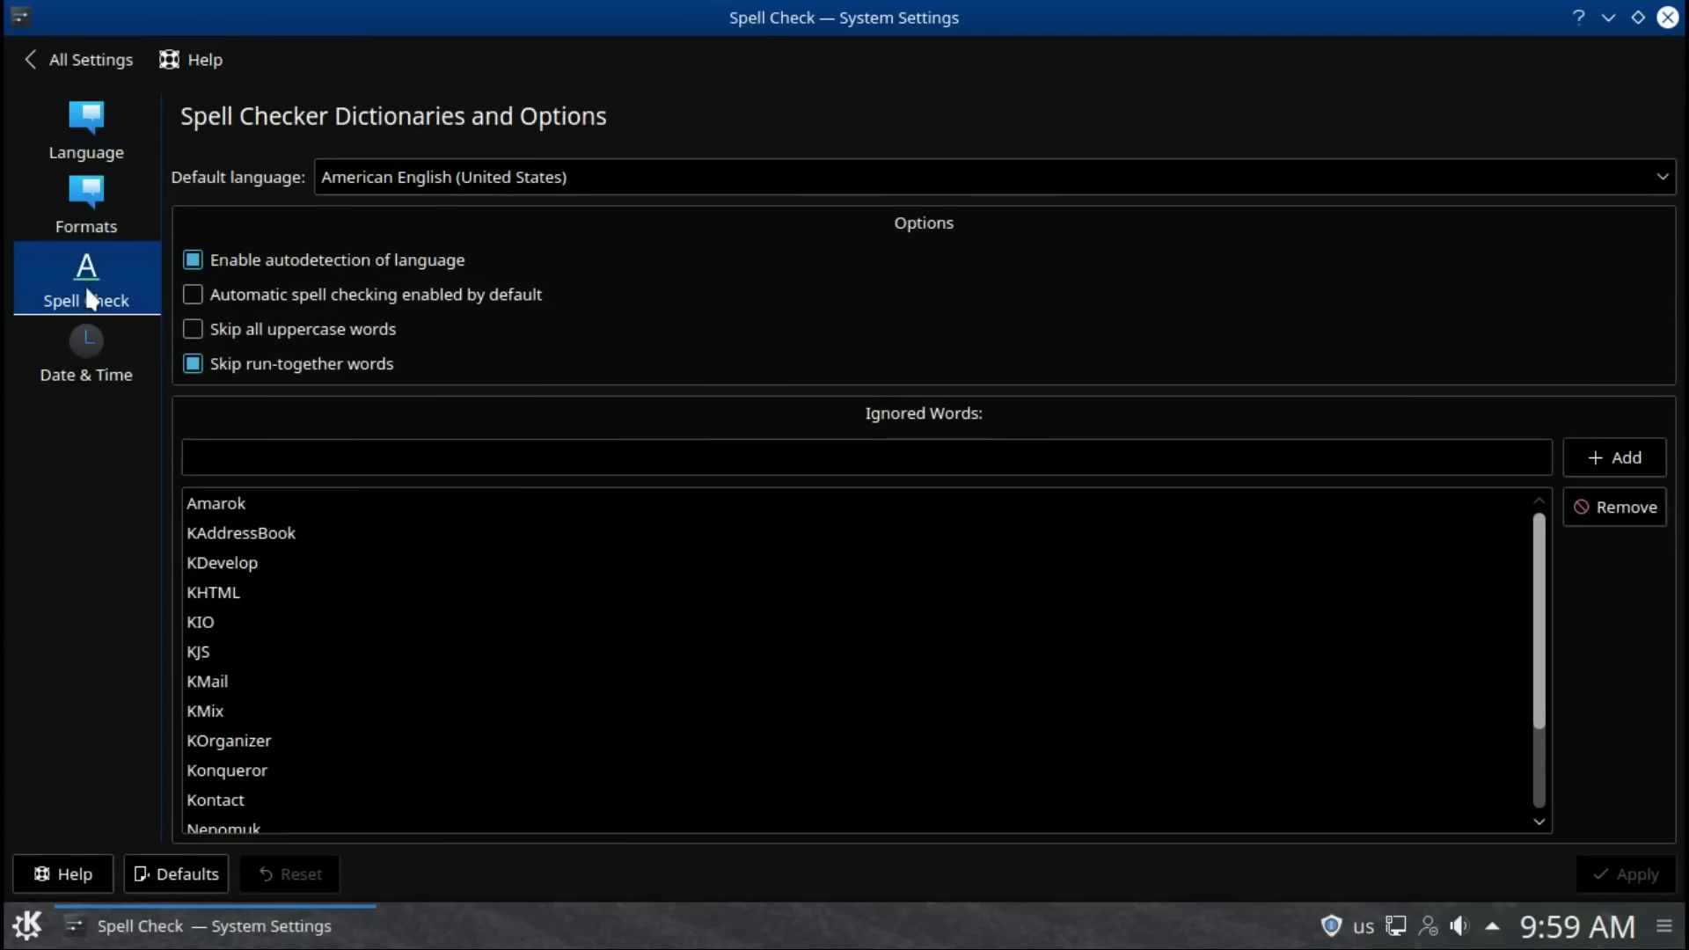
# Step: View the Date & Time time zone list and the Notifications events page, unchanged
pyautogui.click(93, 366)
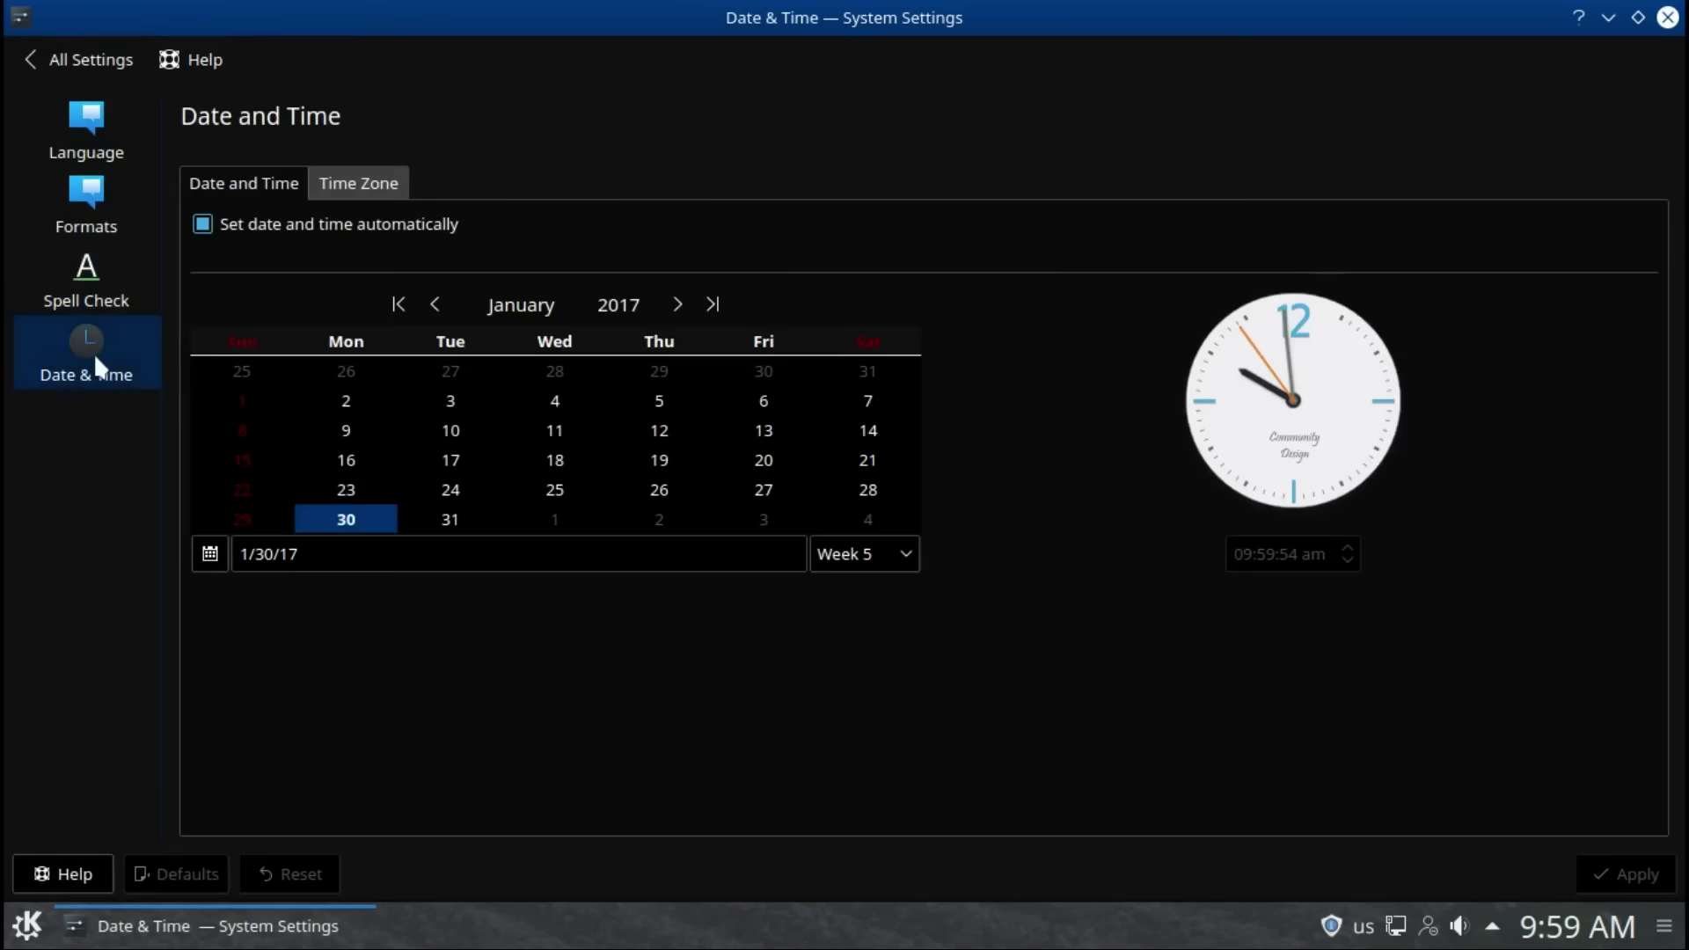
pyautogui.click(366, 183)
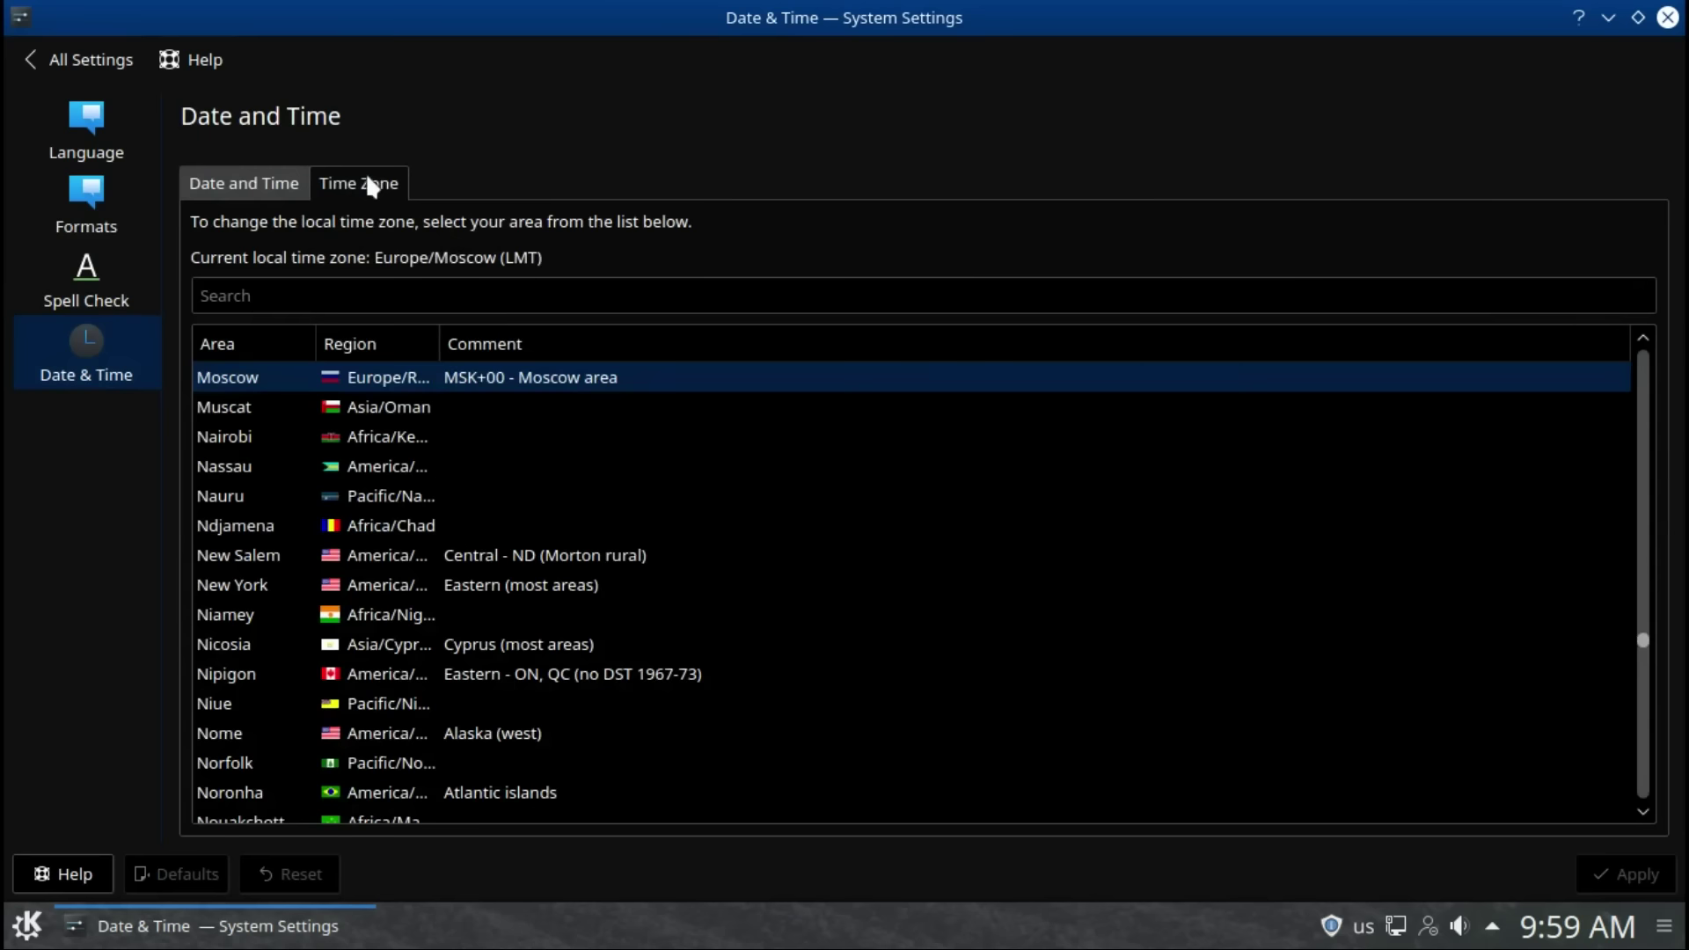
pyautogui.click(39, 66)
pyautogui.click(301, 475)
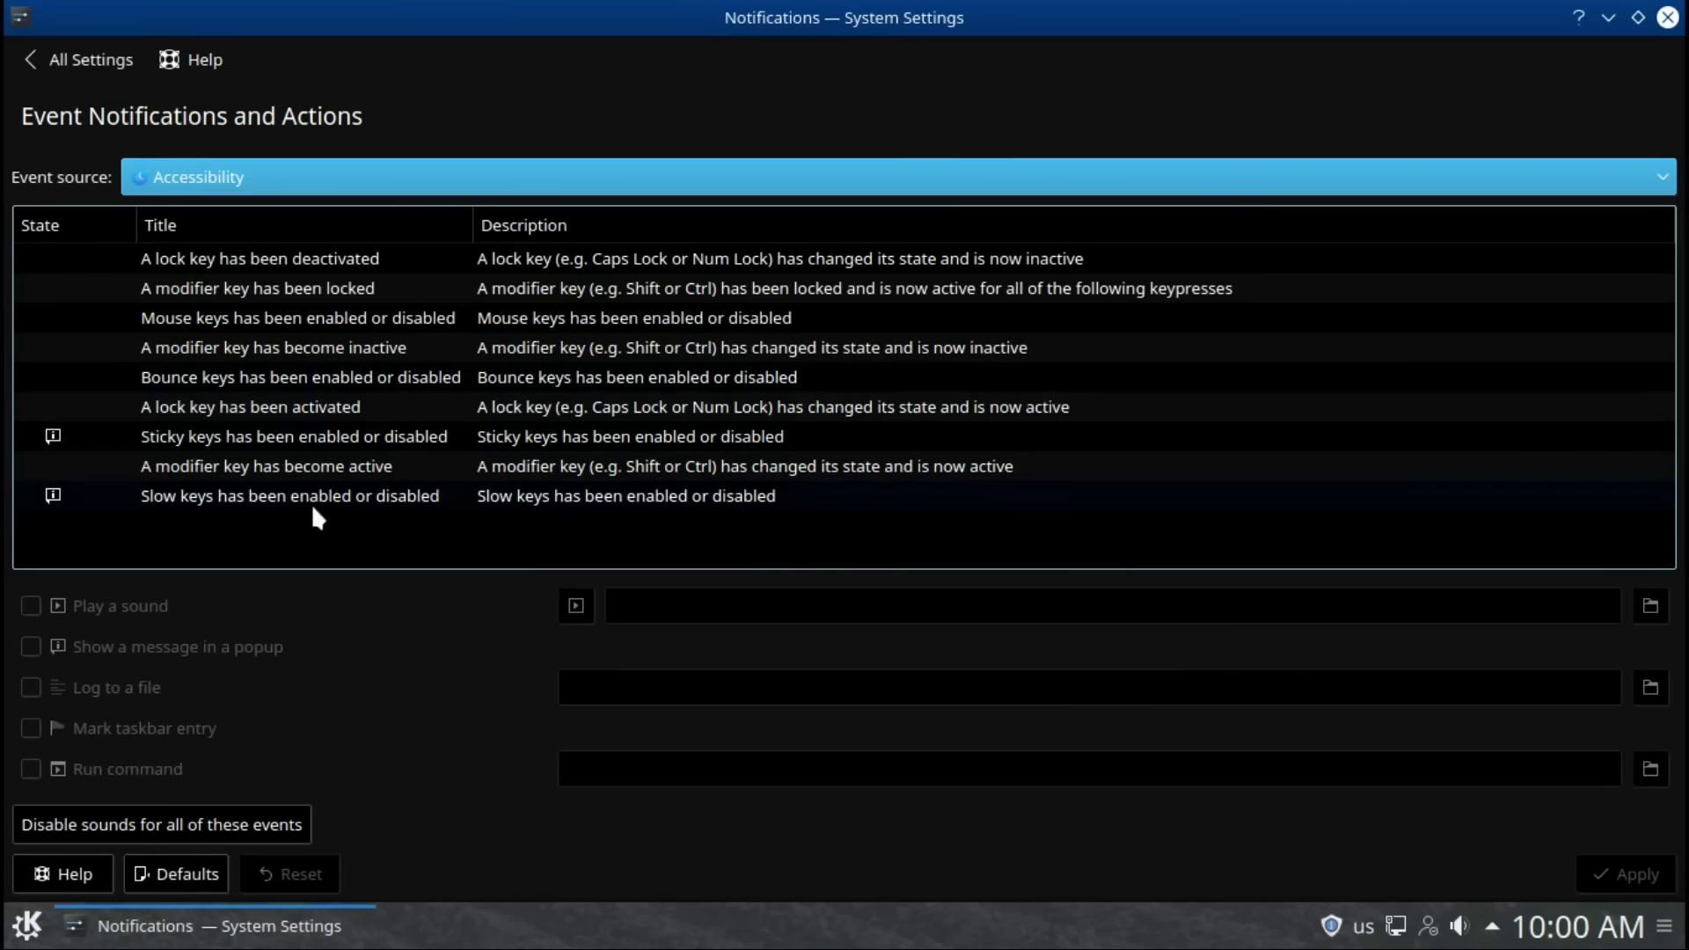
pyautogui.click(57, 44)
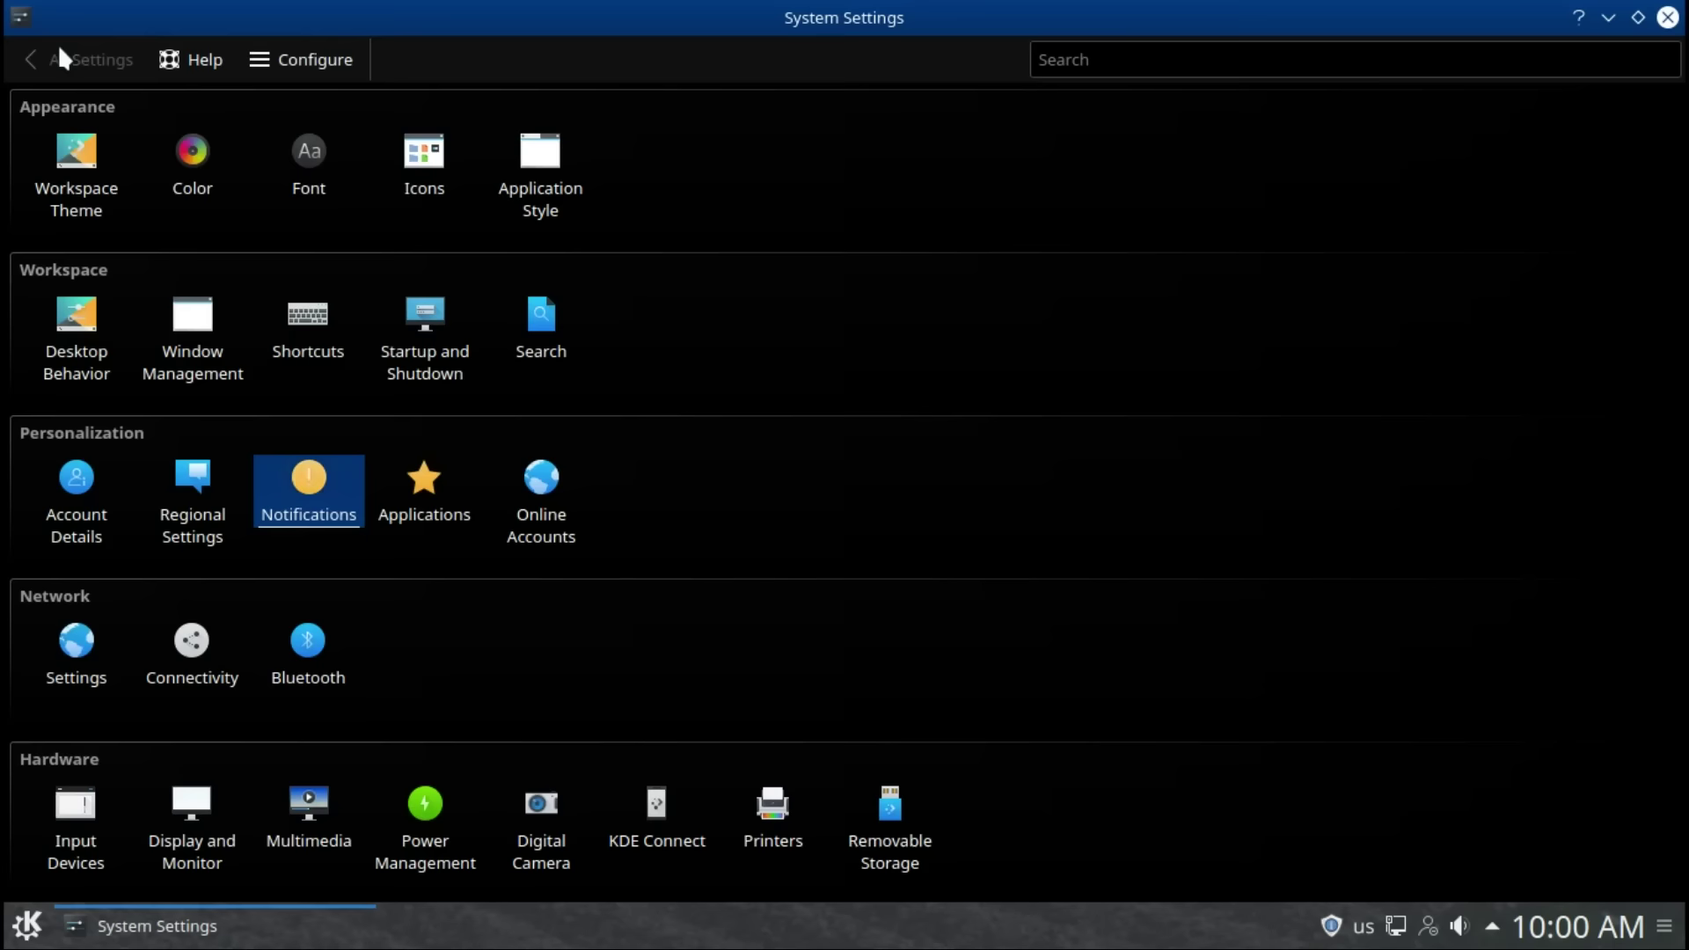
# Step: Review the default File Manager, Terminal Emulator and Web Browser choices
pyautogui.click(426, 504)
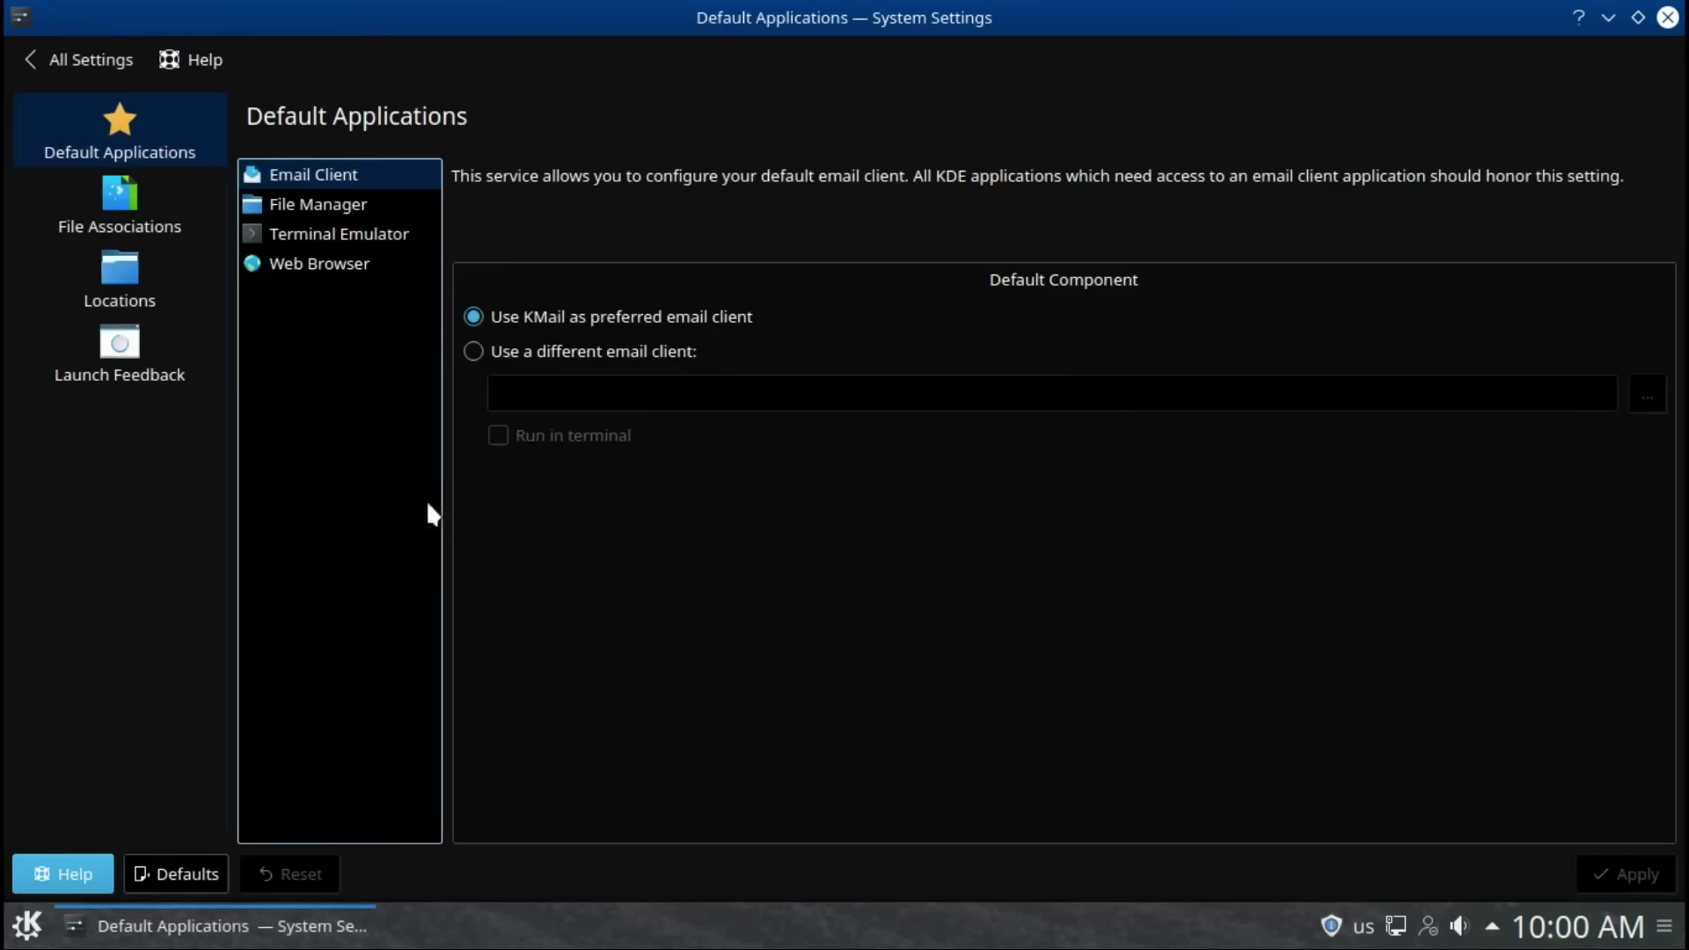
pyautogui.click(276, 206)
pyautogui.click(292, 233)
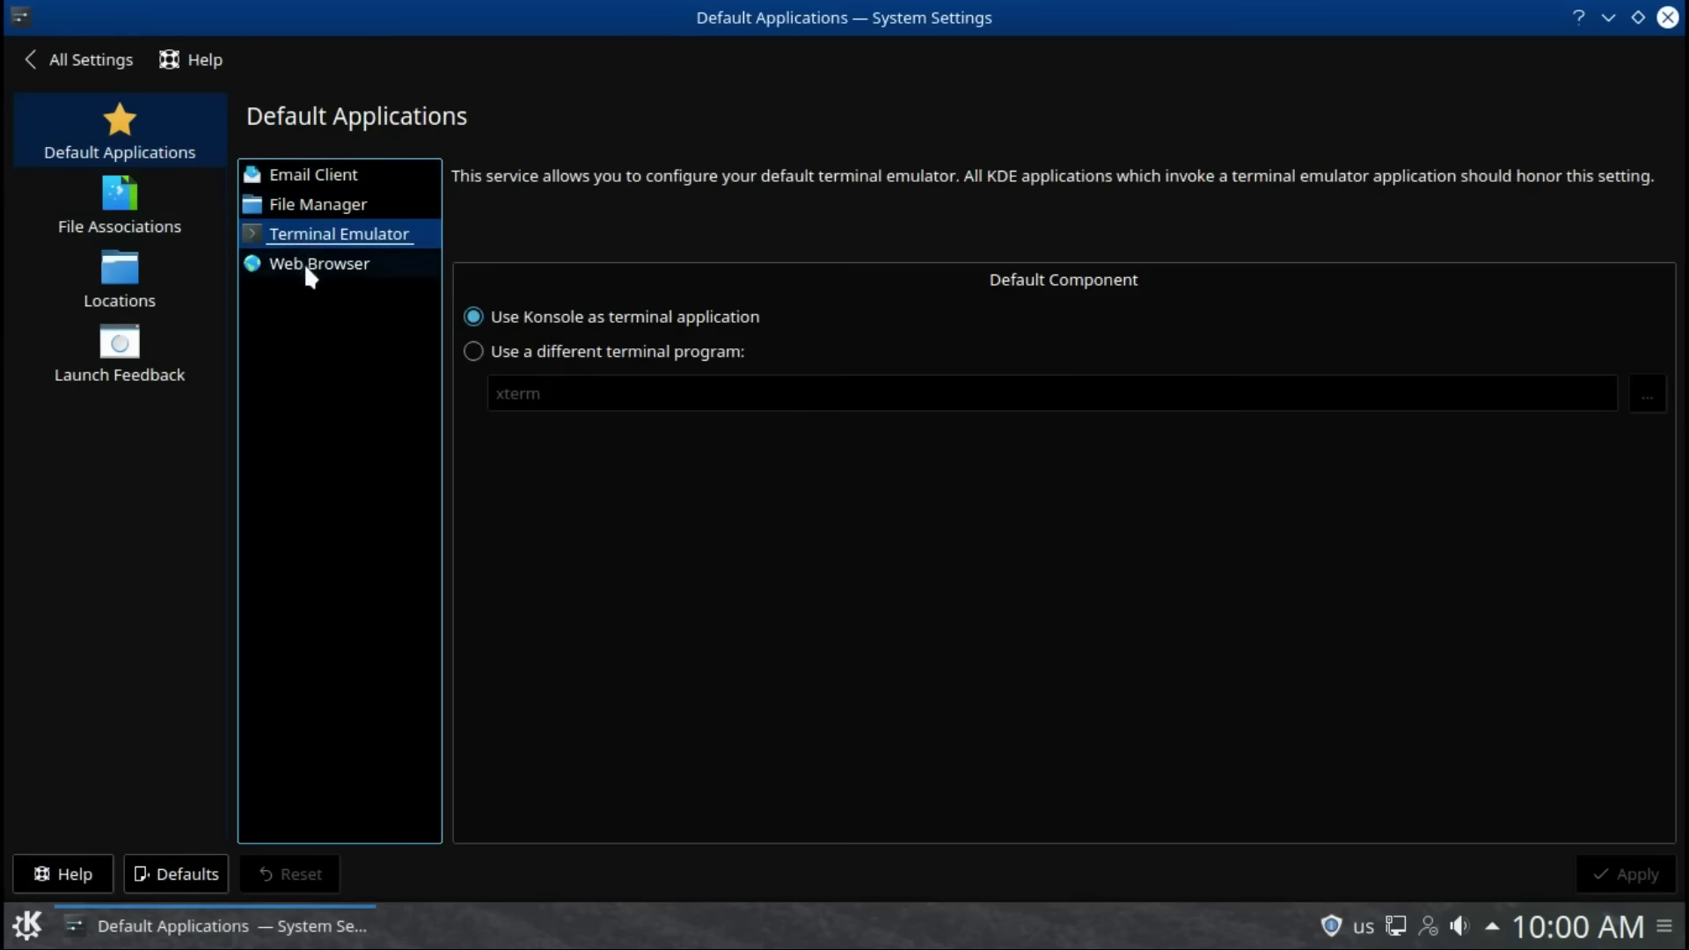
pyautogui.click(306, 268)
# Step: Check File Associations, Locations and Launch Feedback, then bring up Online Accounts
pyautogui.click(126, 209)
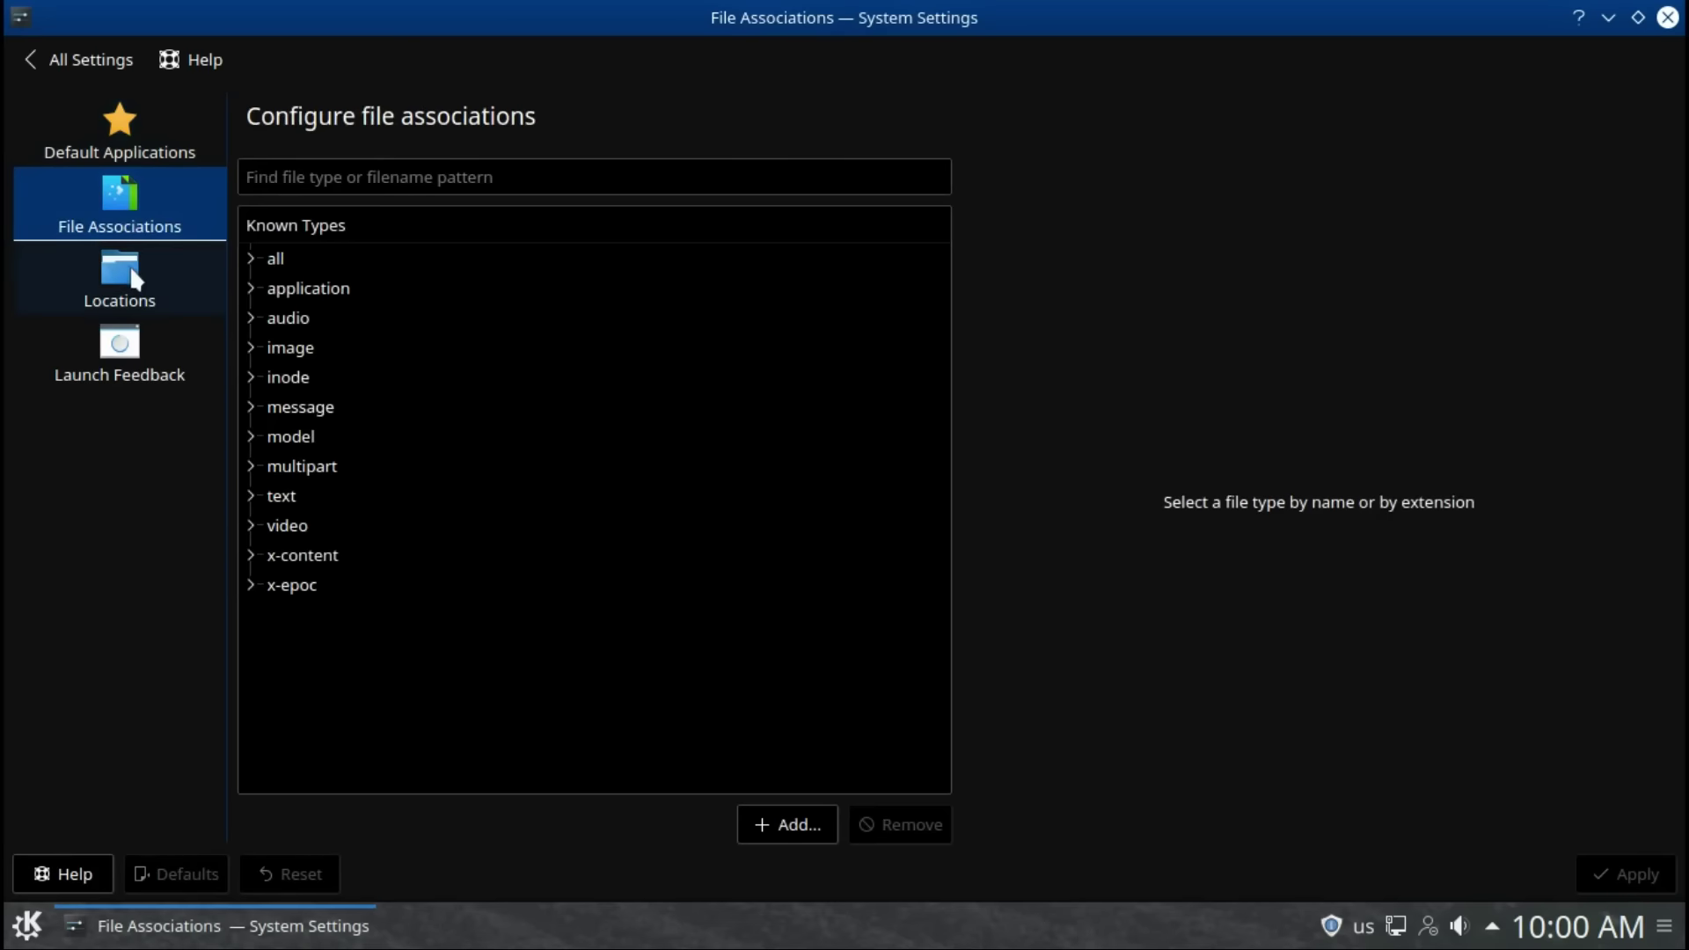
pyautogui.click(130, 266)
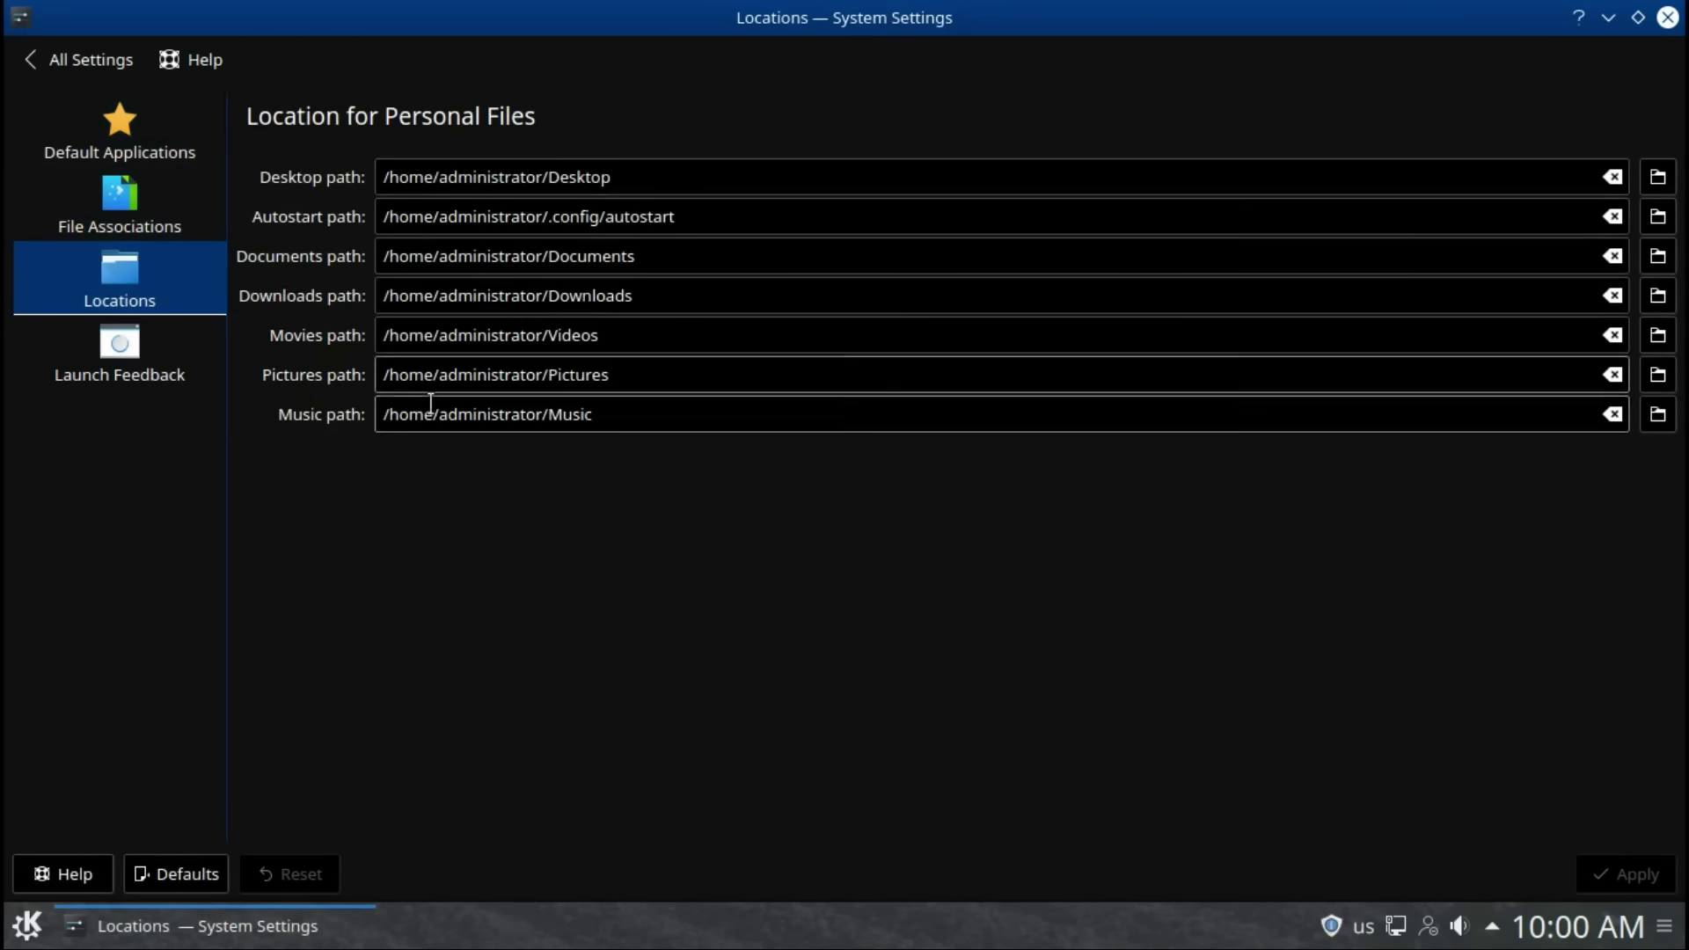
pyautogui.click(125, 365)
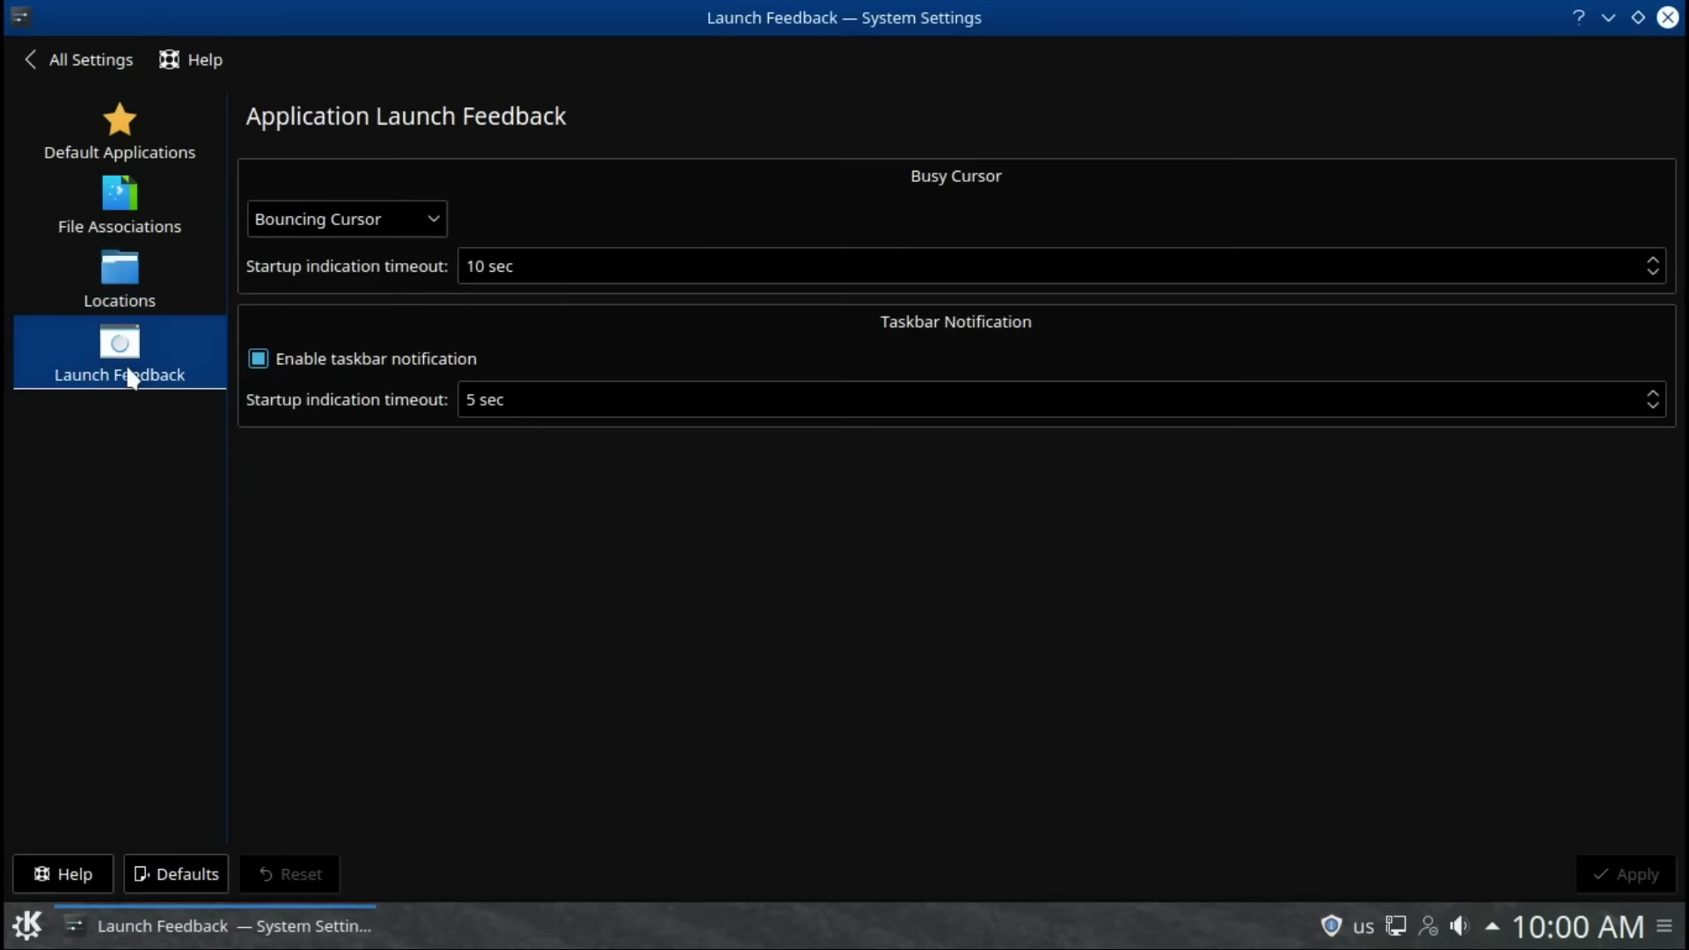
pyautogui.click(35, 61)
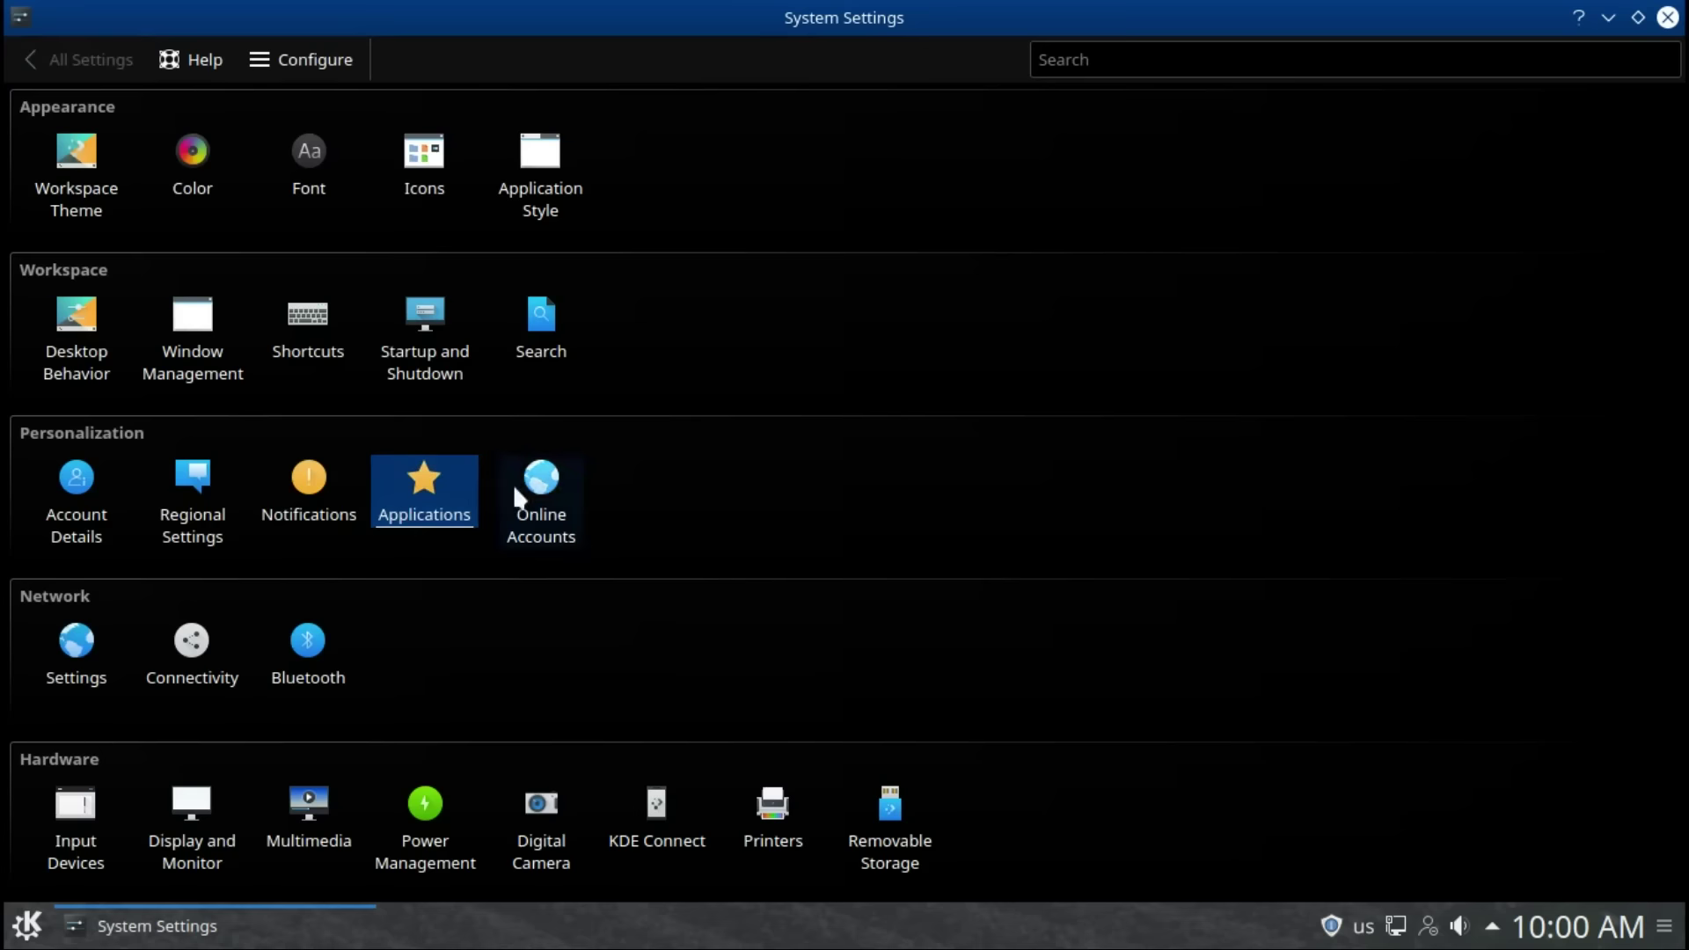
pyautogui.click(531, 493)
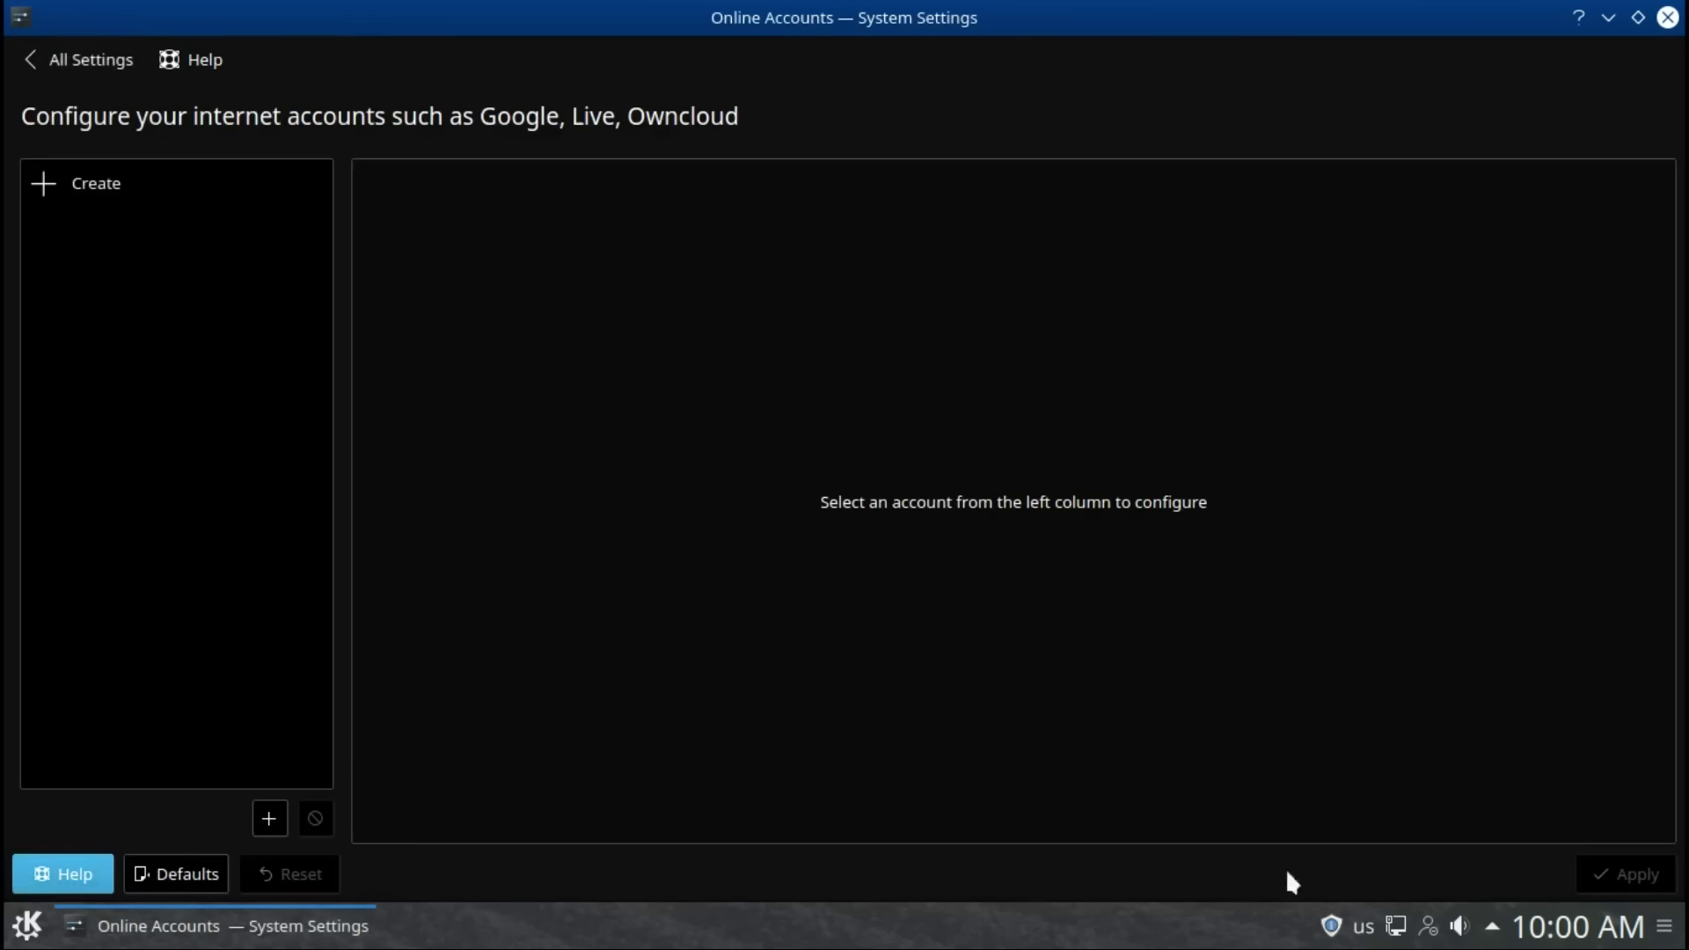
# Step: Browse Network Settings: Proxy, Connection Preferences, SSL, Cache, Cookies and Browser Identification
pyautogui.click(65, 58)
pyautogui.click(75, 662)
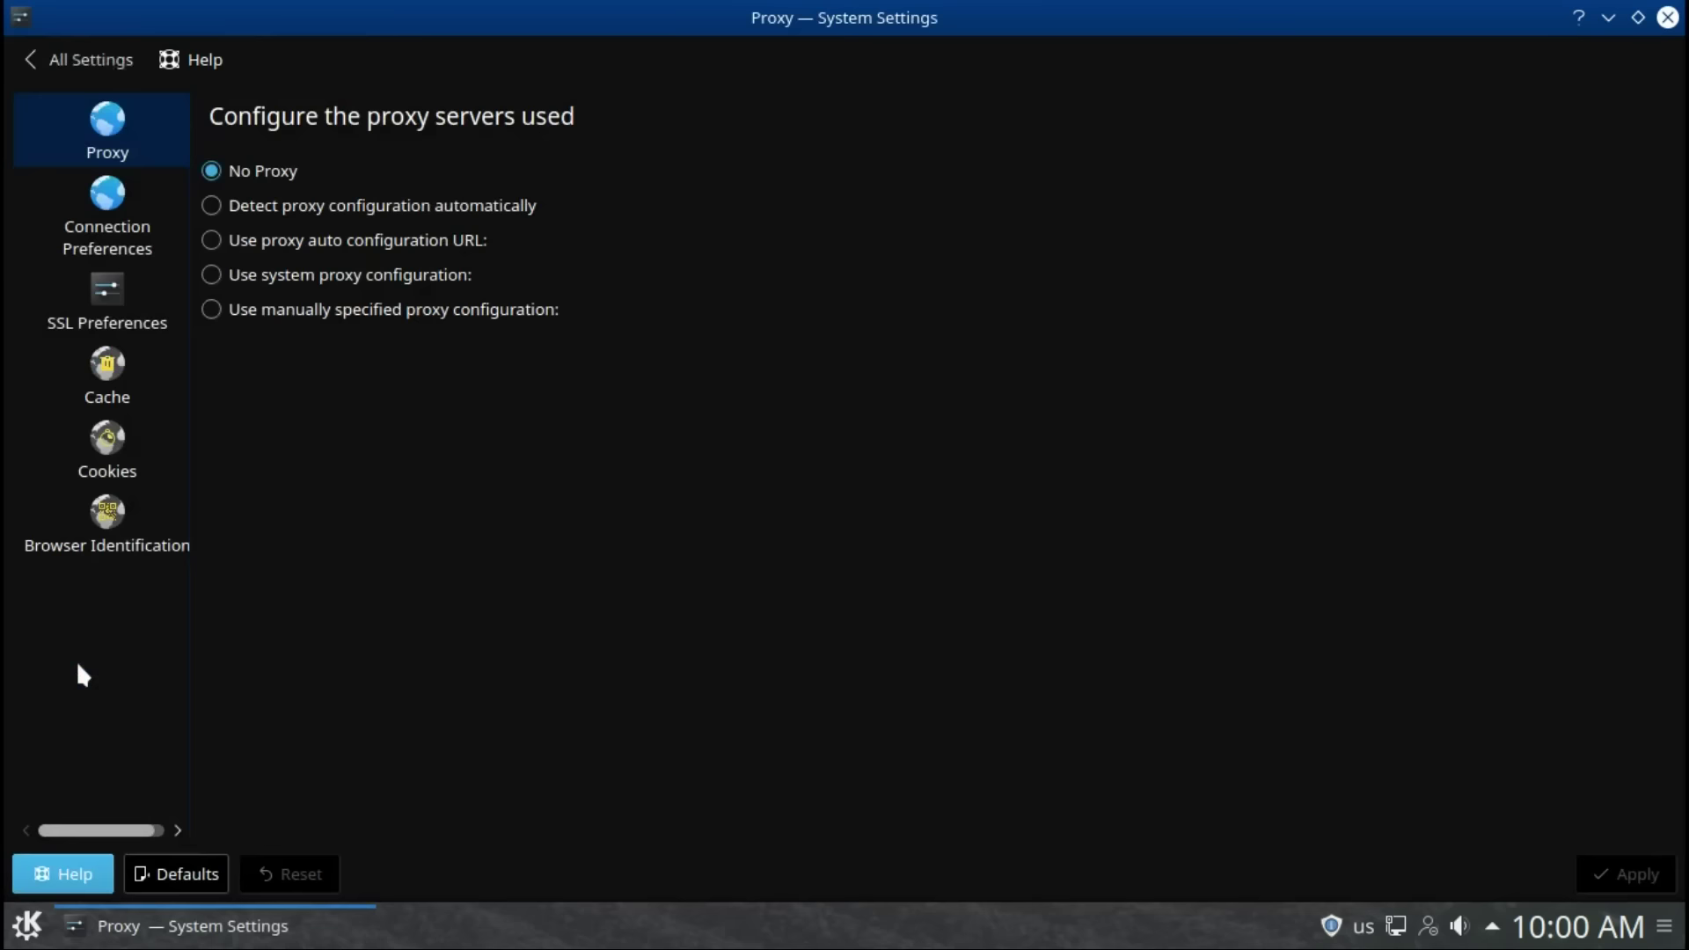
pyautogui.click(94, 208)
pyautogui.click(115, 277)
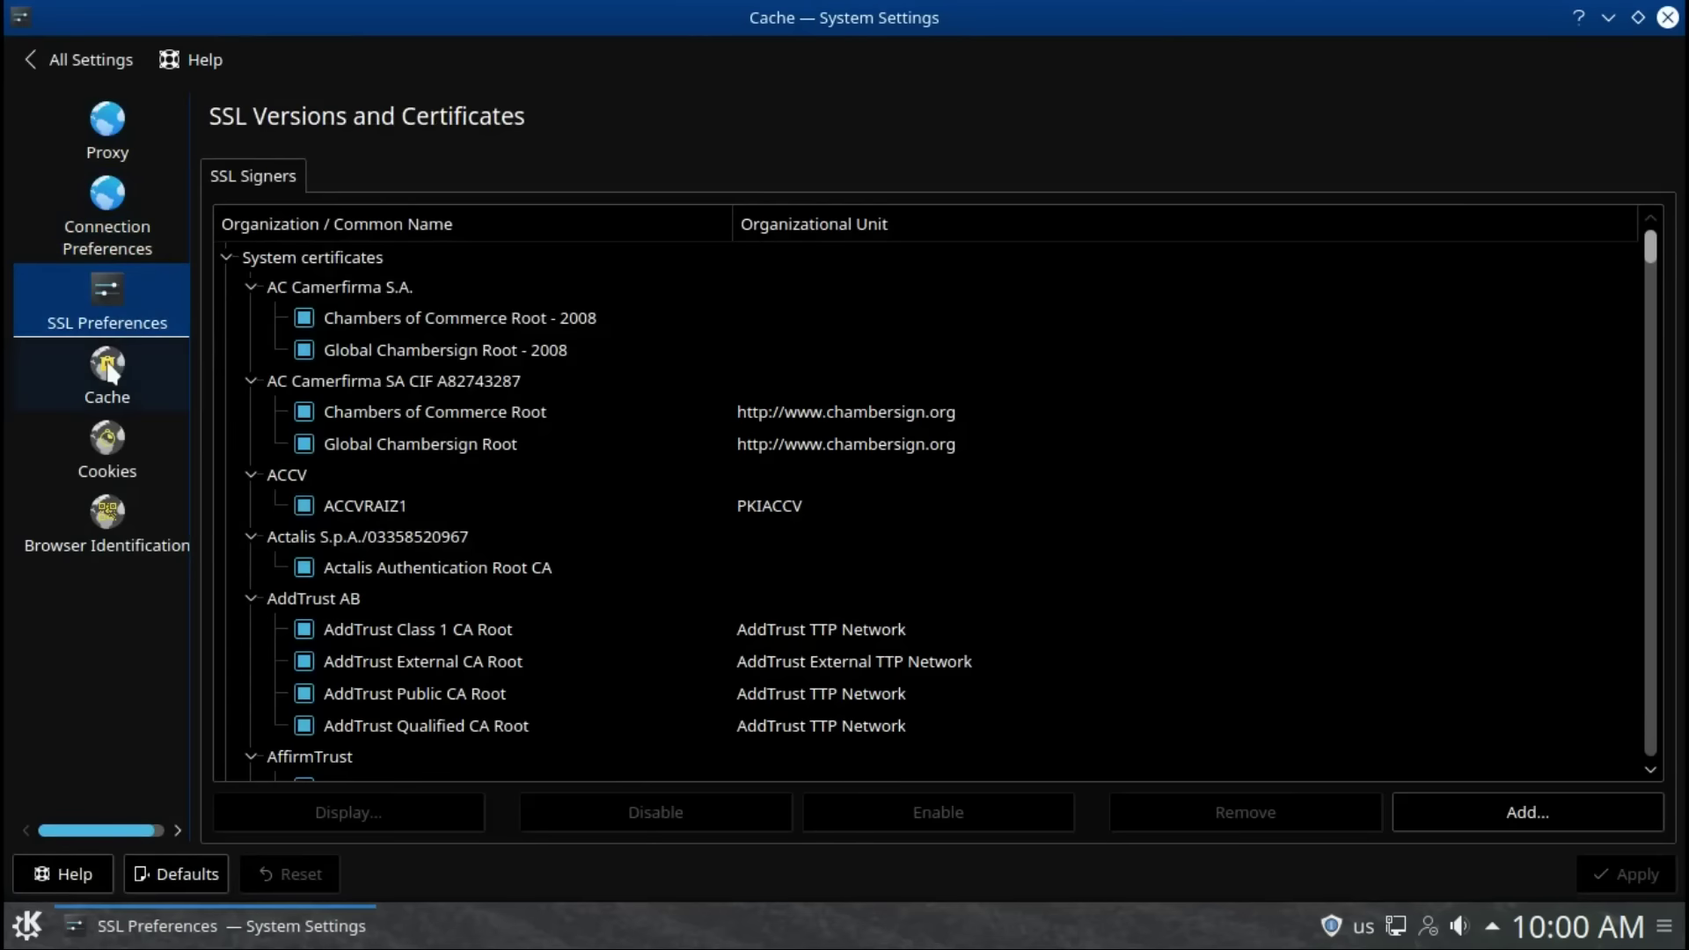
pyautogui.click(119, 361)
pyautogui.click(96, 439)
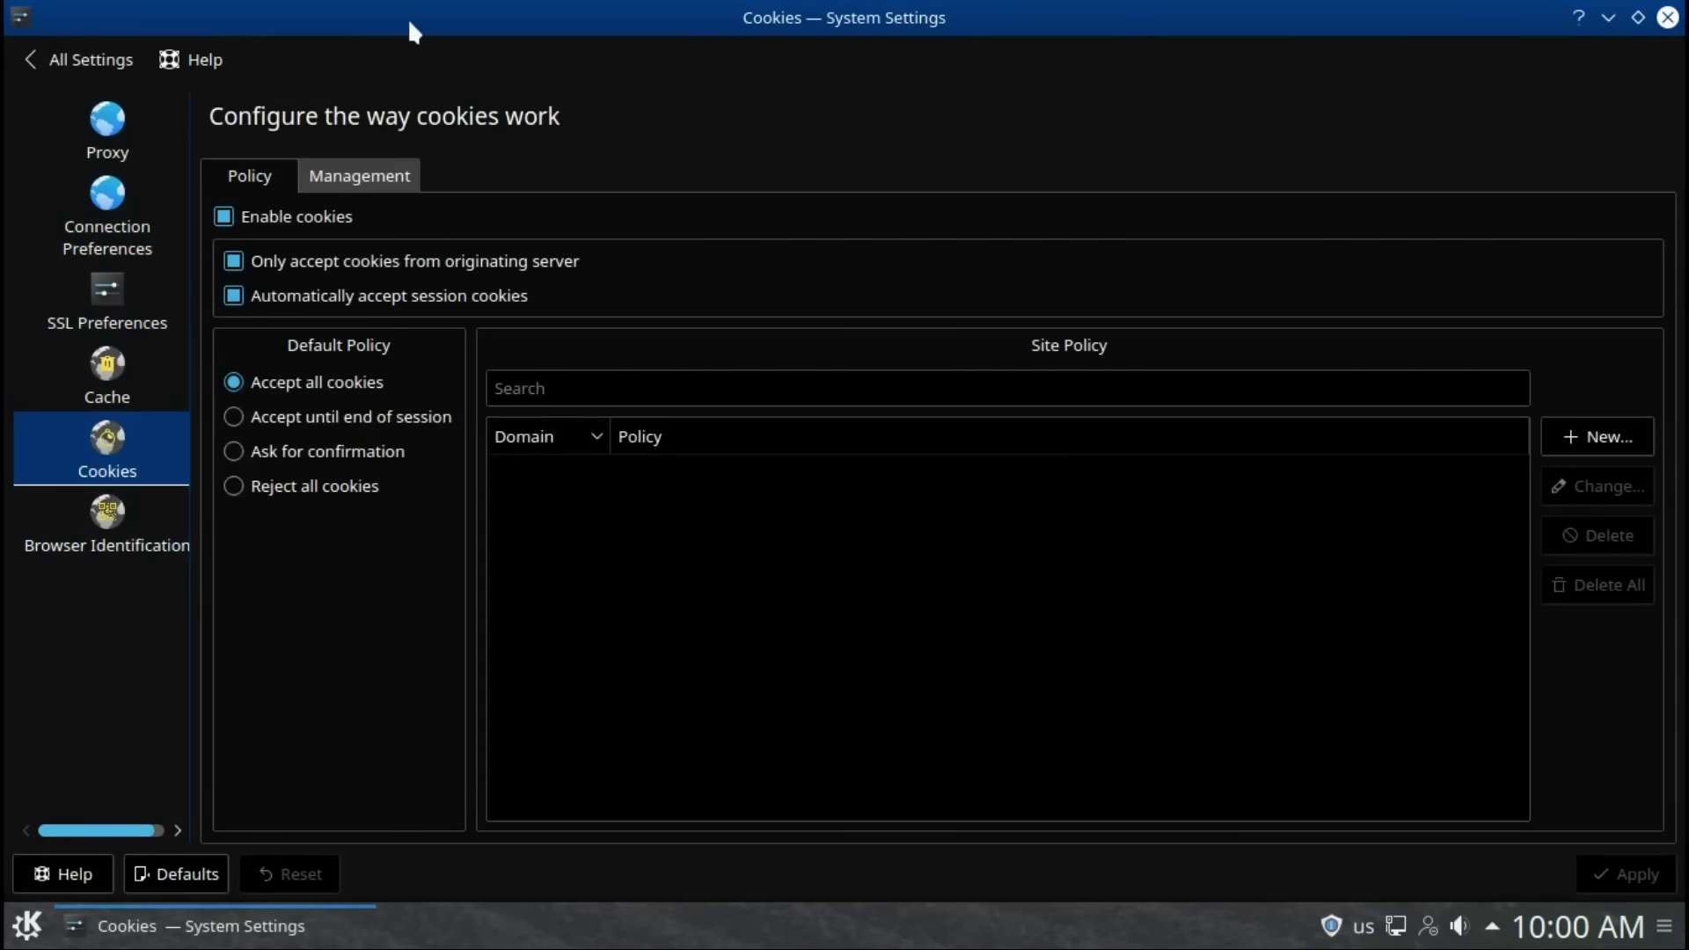
pyautogui.click(345, 189)
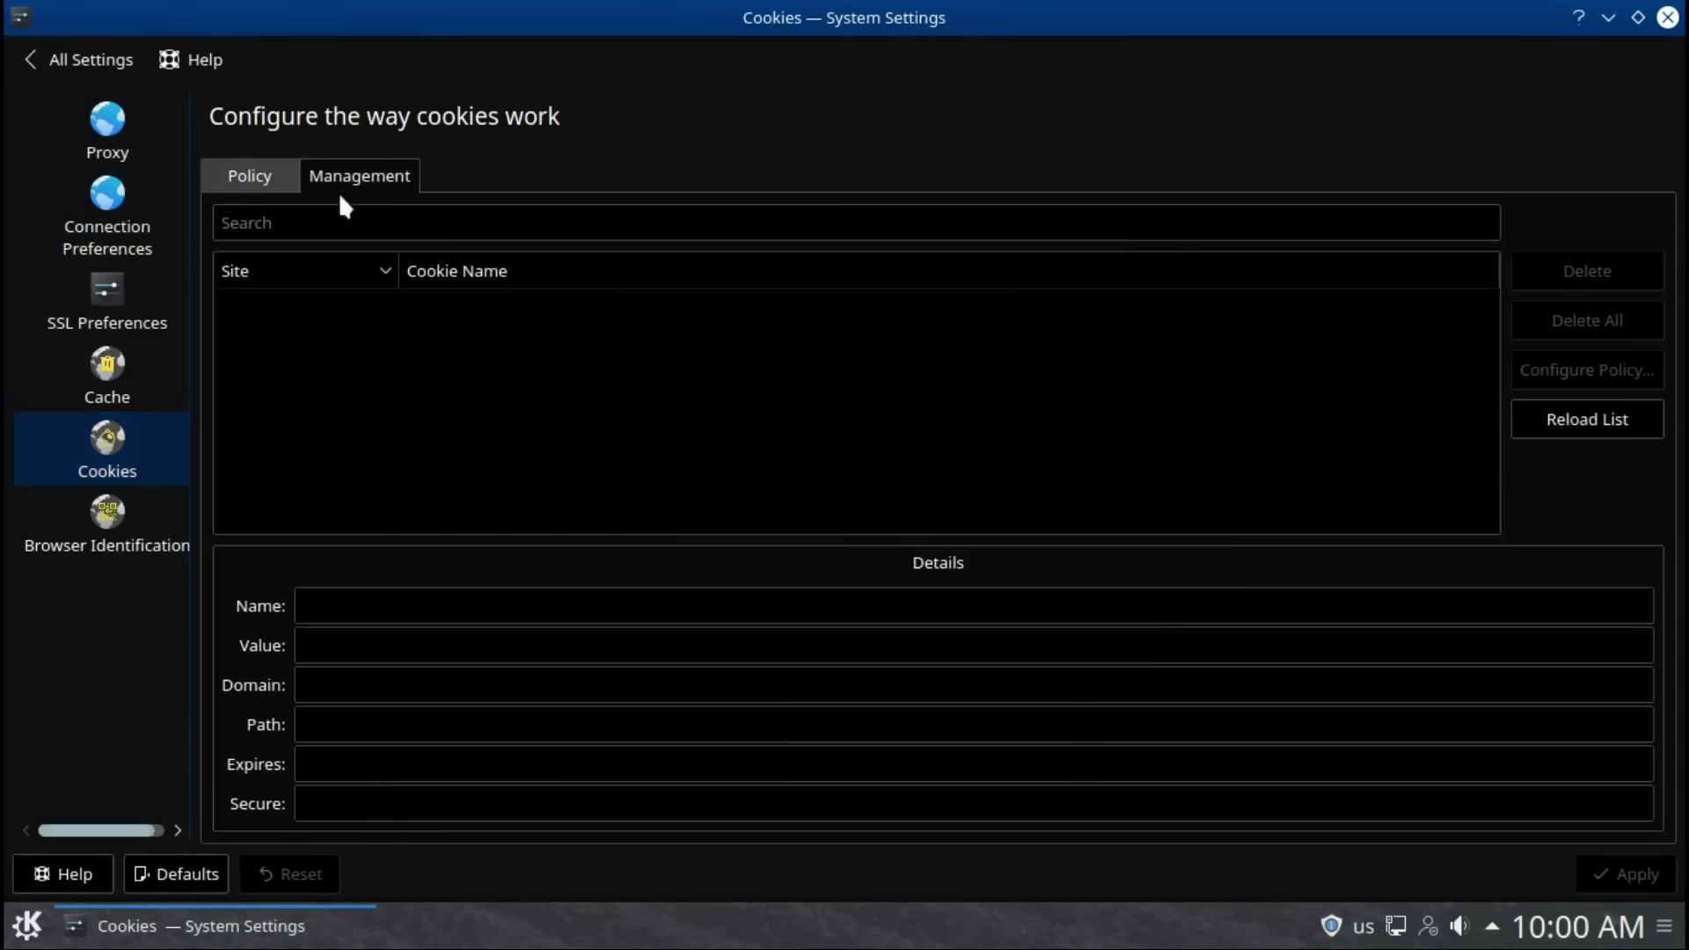
pyautogui.click(117, 525)
# Step: View the Windows Shares connectivity page and the Bluetooth adapter and advanced pages
pyautogui.click(78, 59)
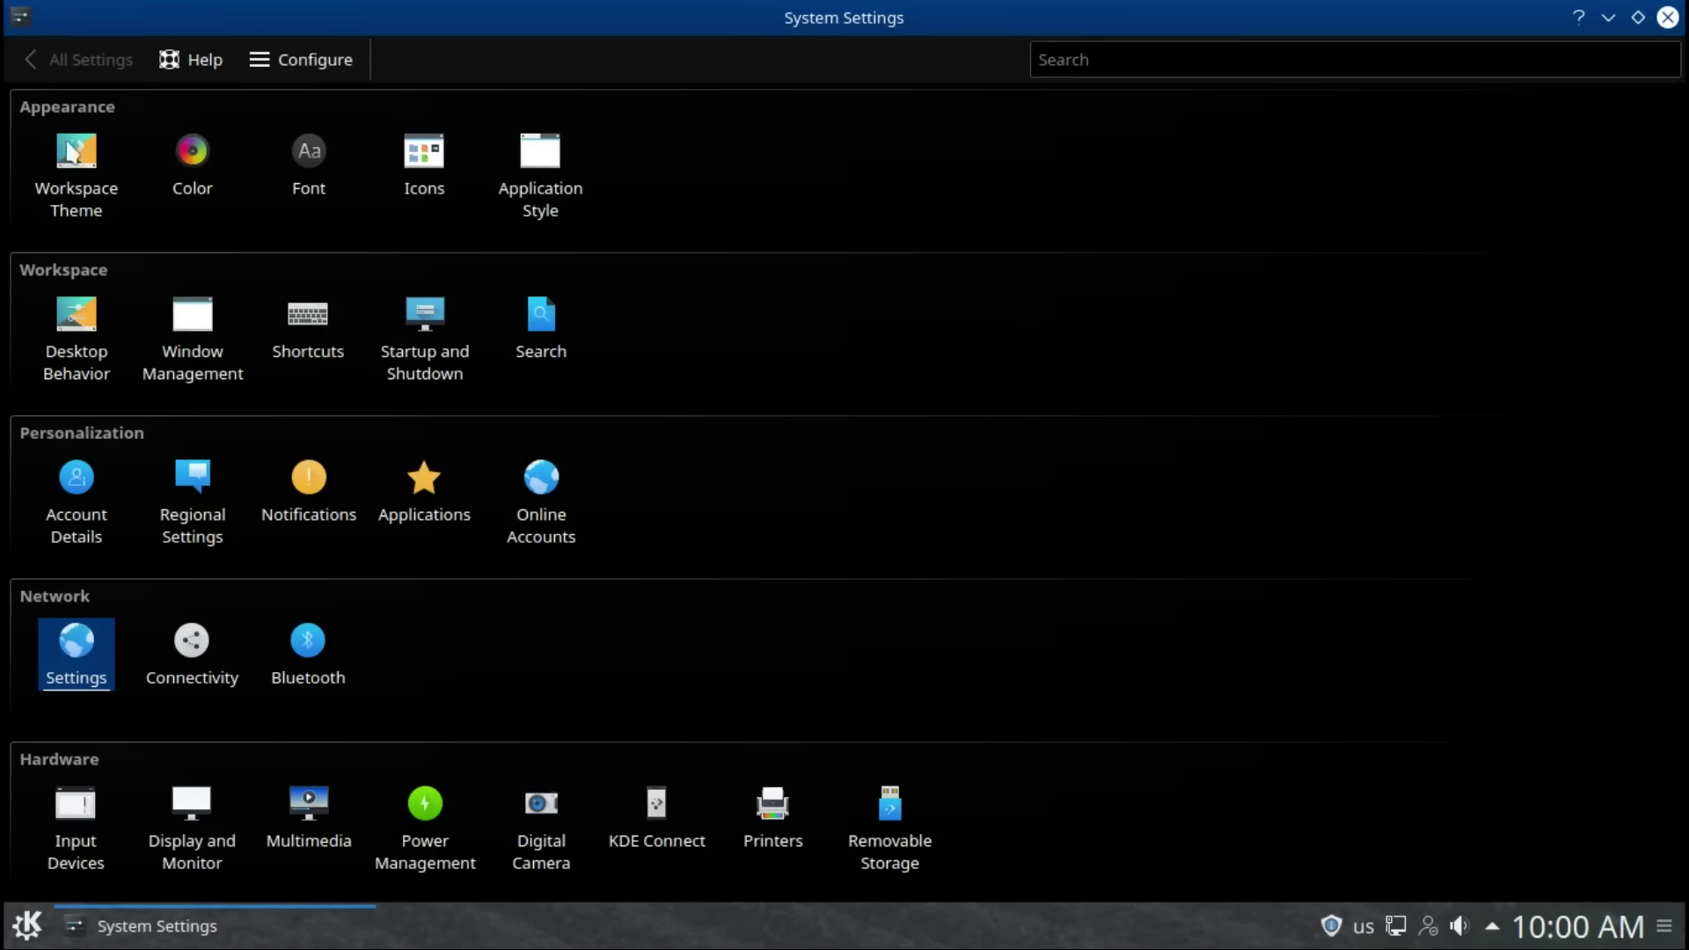
pyautogui.click(157, 659)
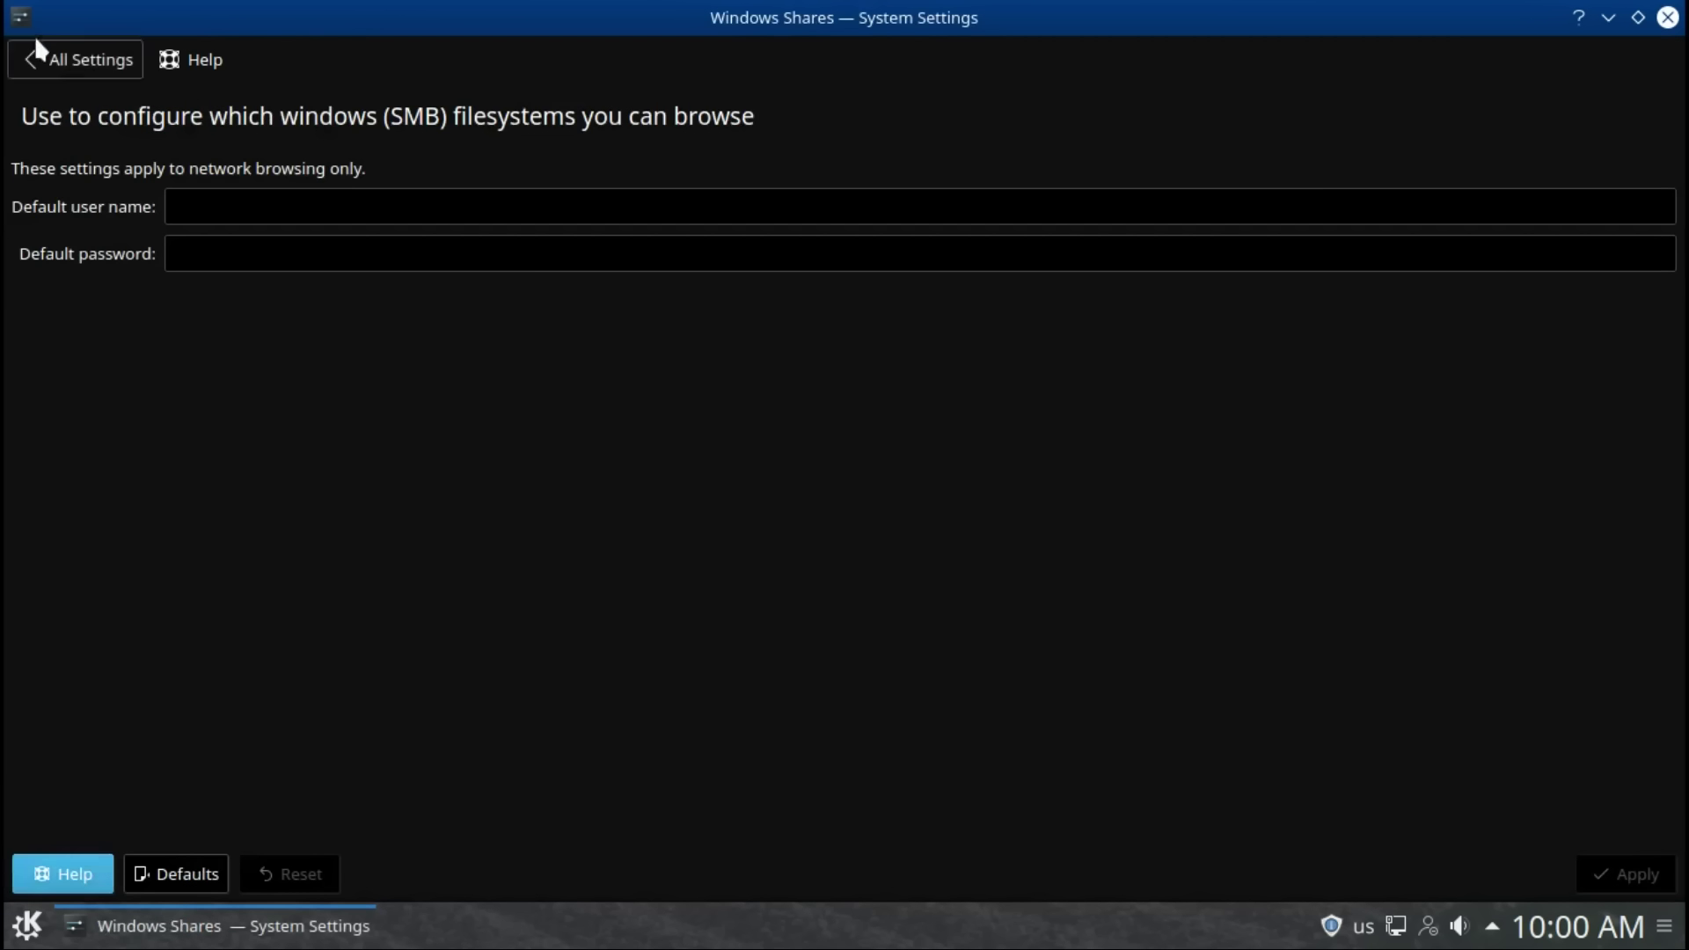
pyautogui.click(33, 58)
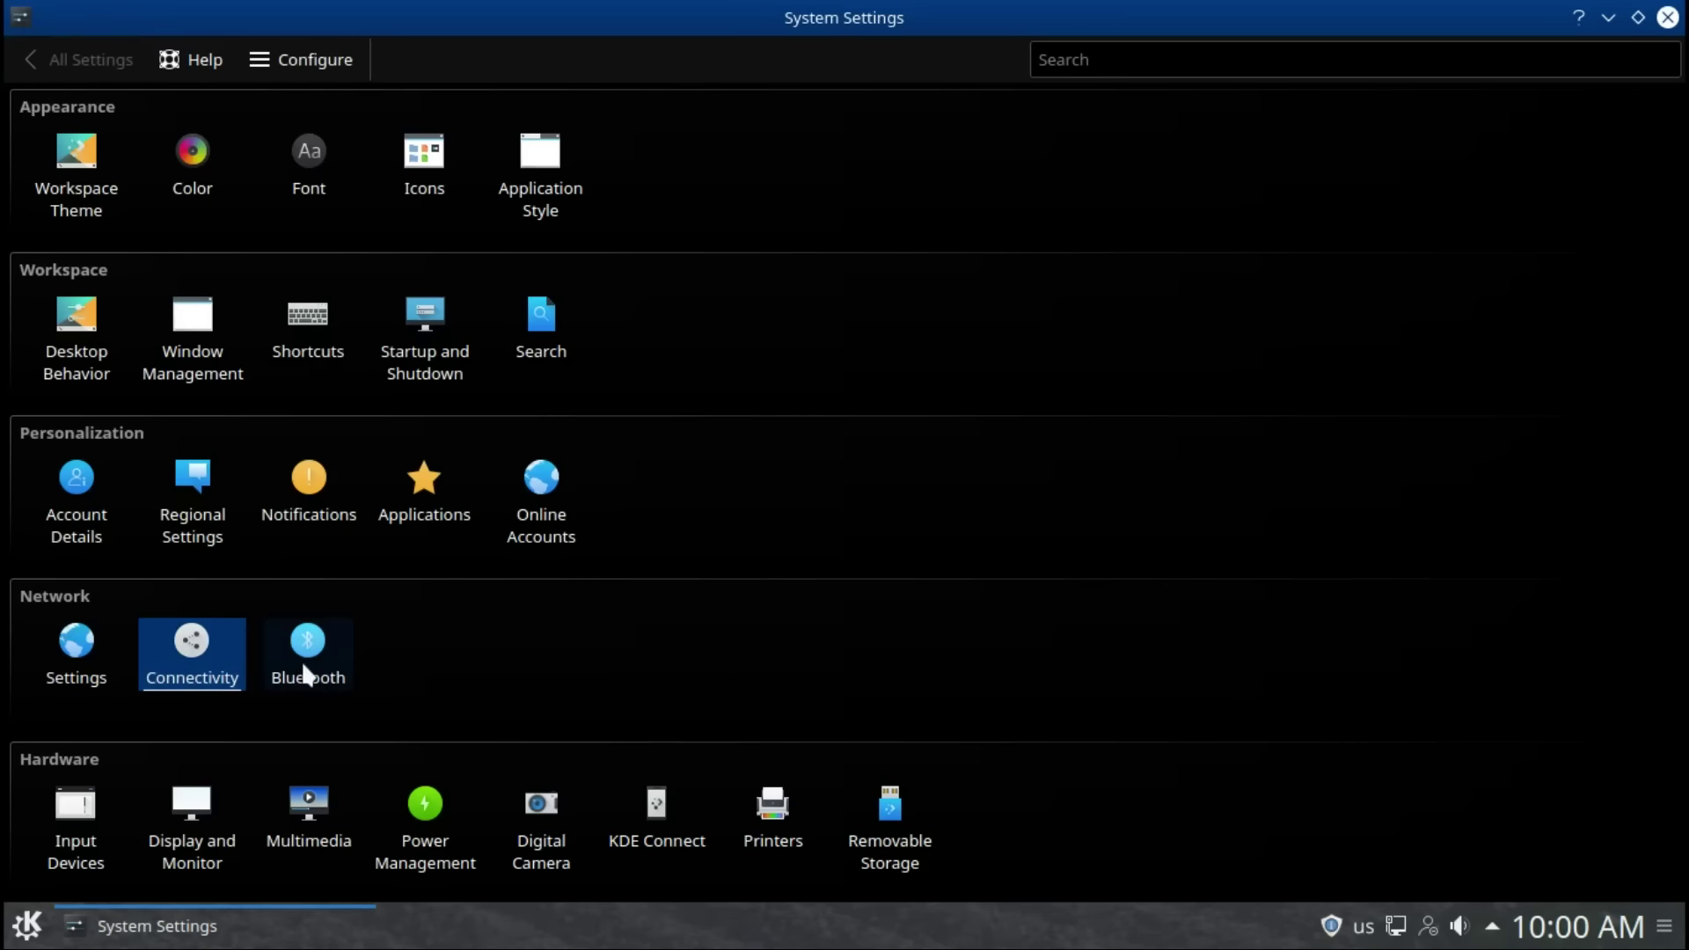
pyautogui.click(305, 676)
pyautogui.click(116, 209)
pyautogui.click(119, 291)
pyautogui.click(53, 63)
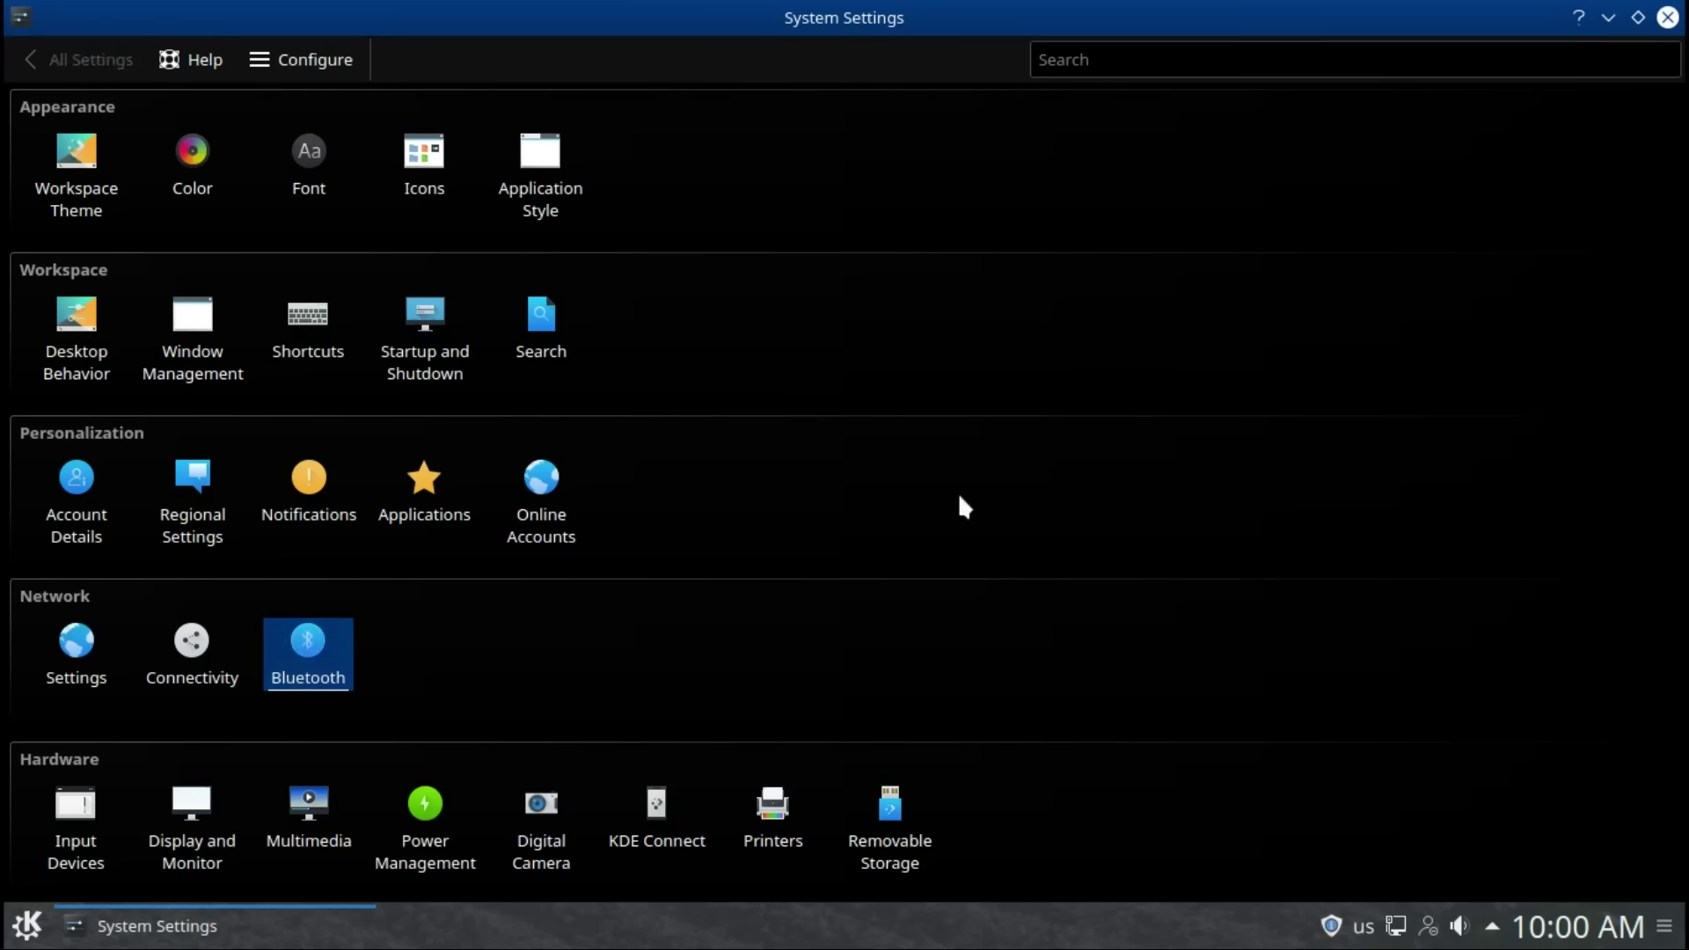
# Step: Look through the Keyboard layout and advanced tabs, Mouse tabs and Joystick page
pyautogui.click(72, 839)
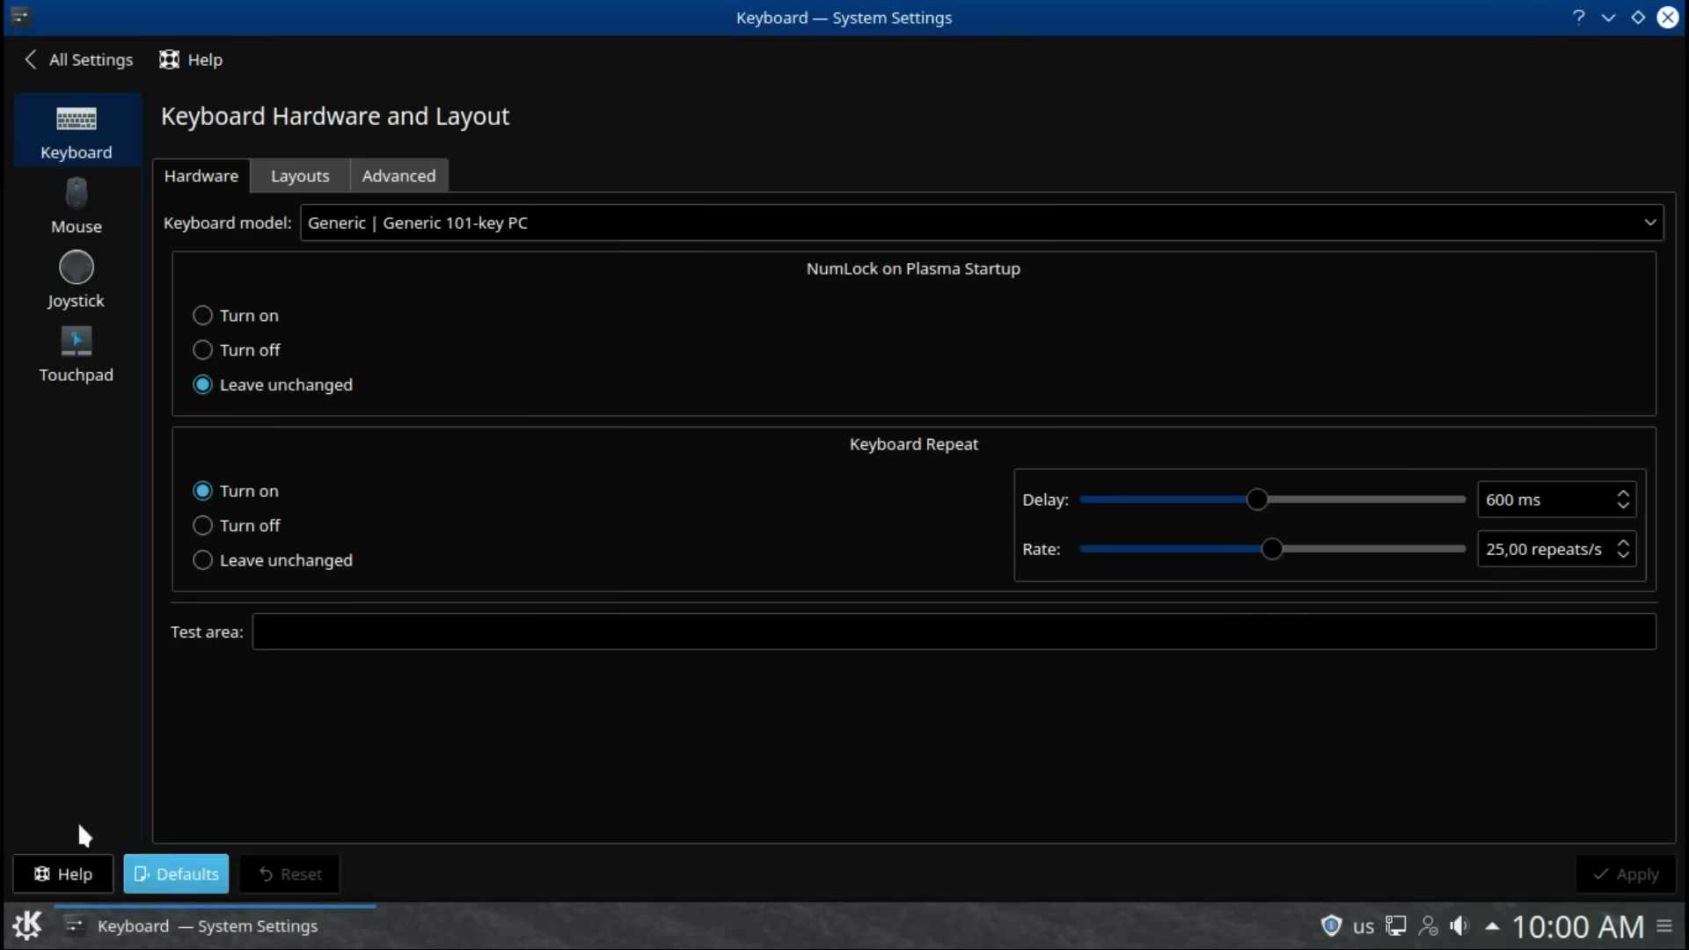
pyautogui.click(318, 178)
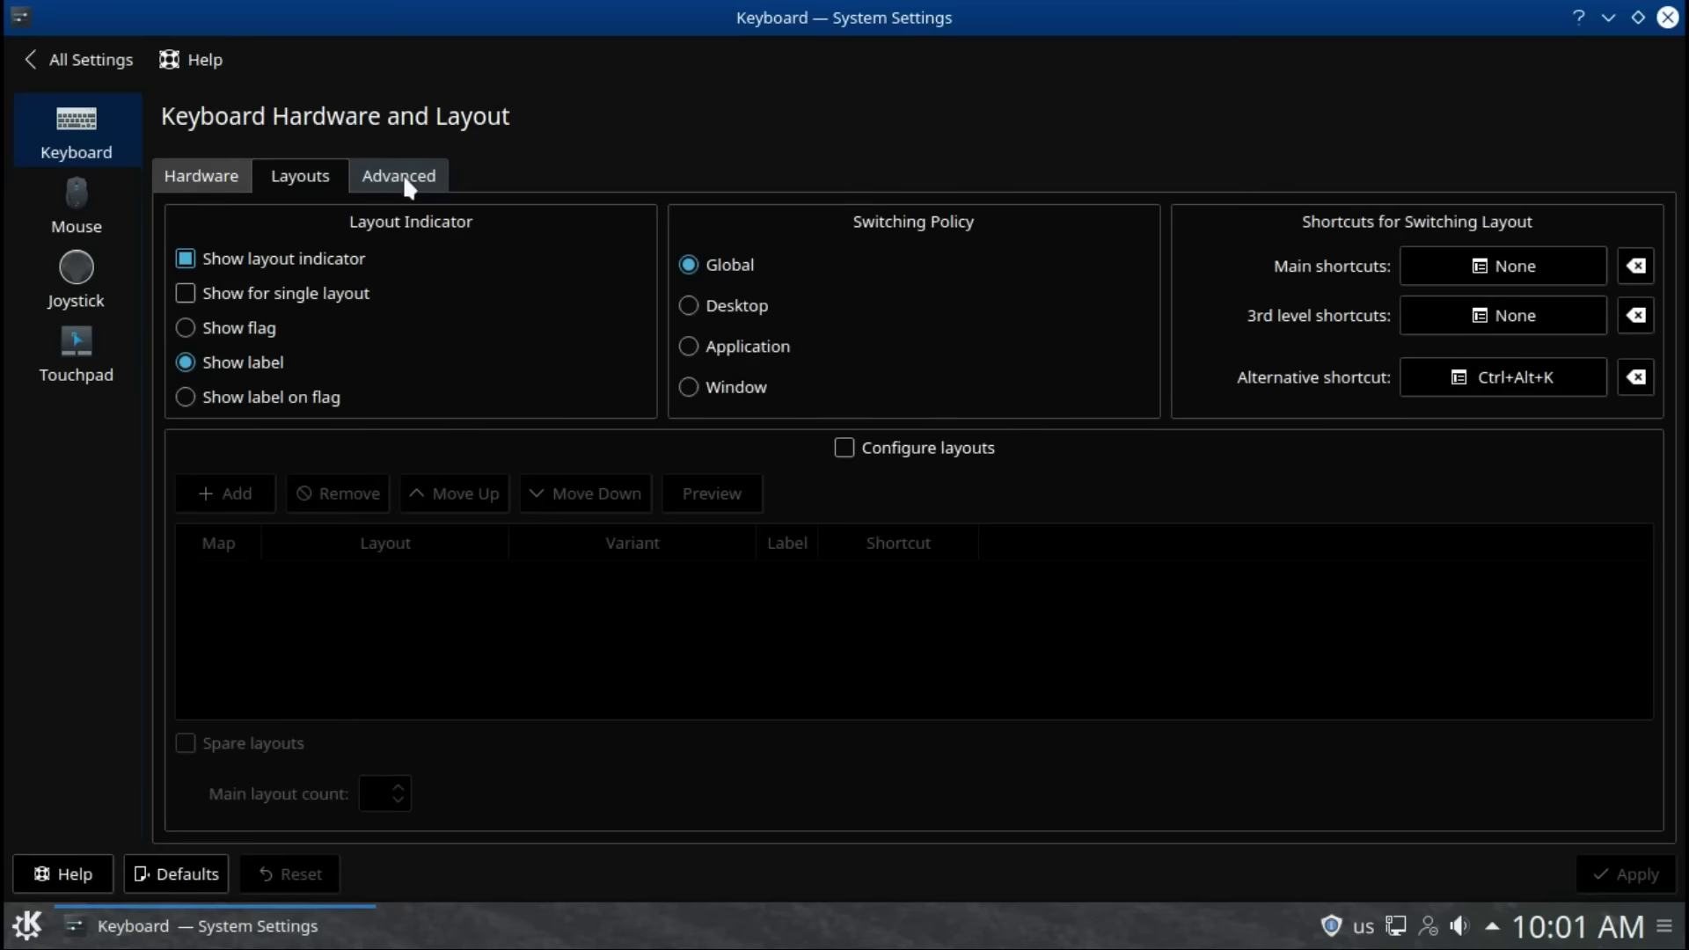
pyautogui.click(403, 175)
pyautogui.click(60, 188)
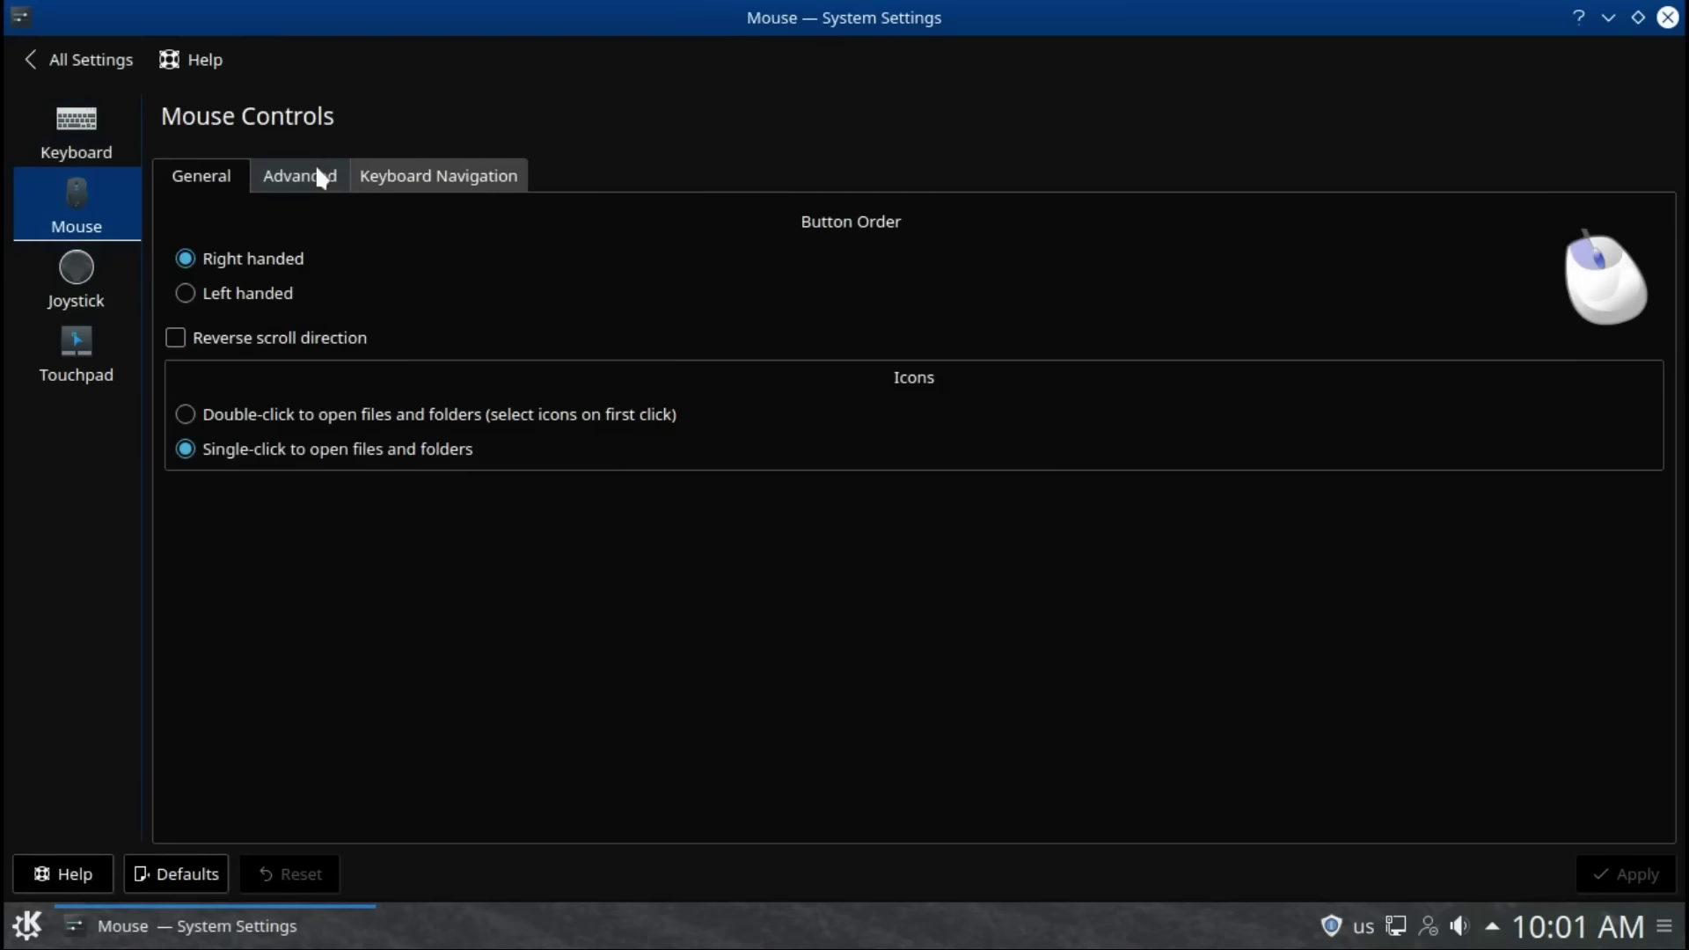
pyautogui.click(318, 176)
pyautogui.click(411, 173)
pyautogui.click(79, 285)
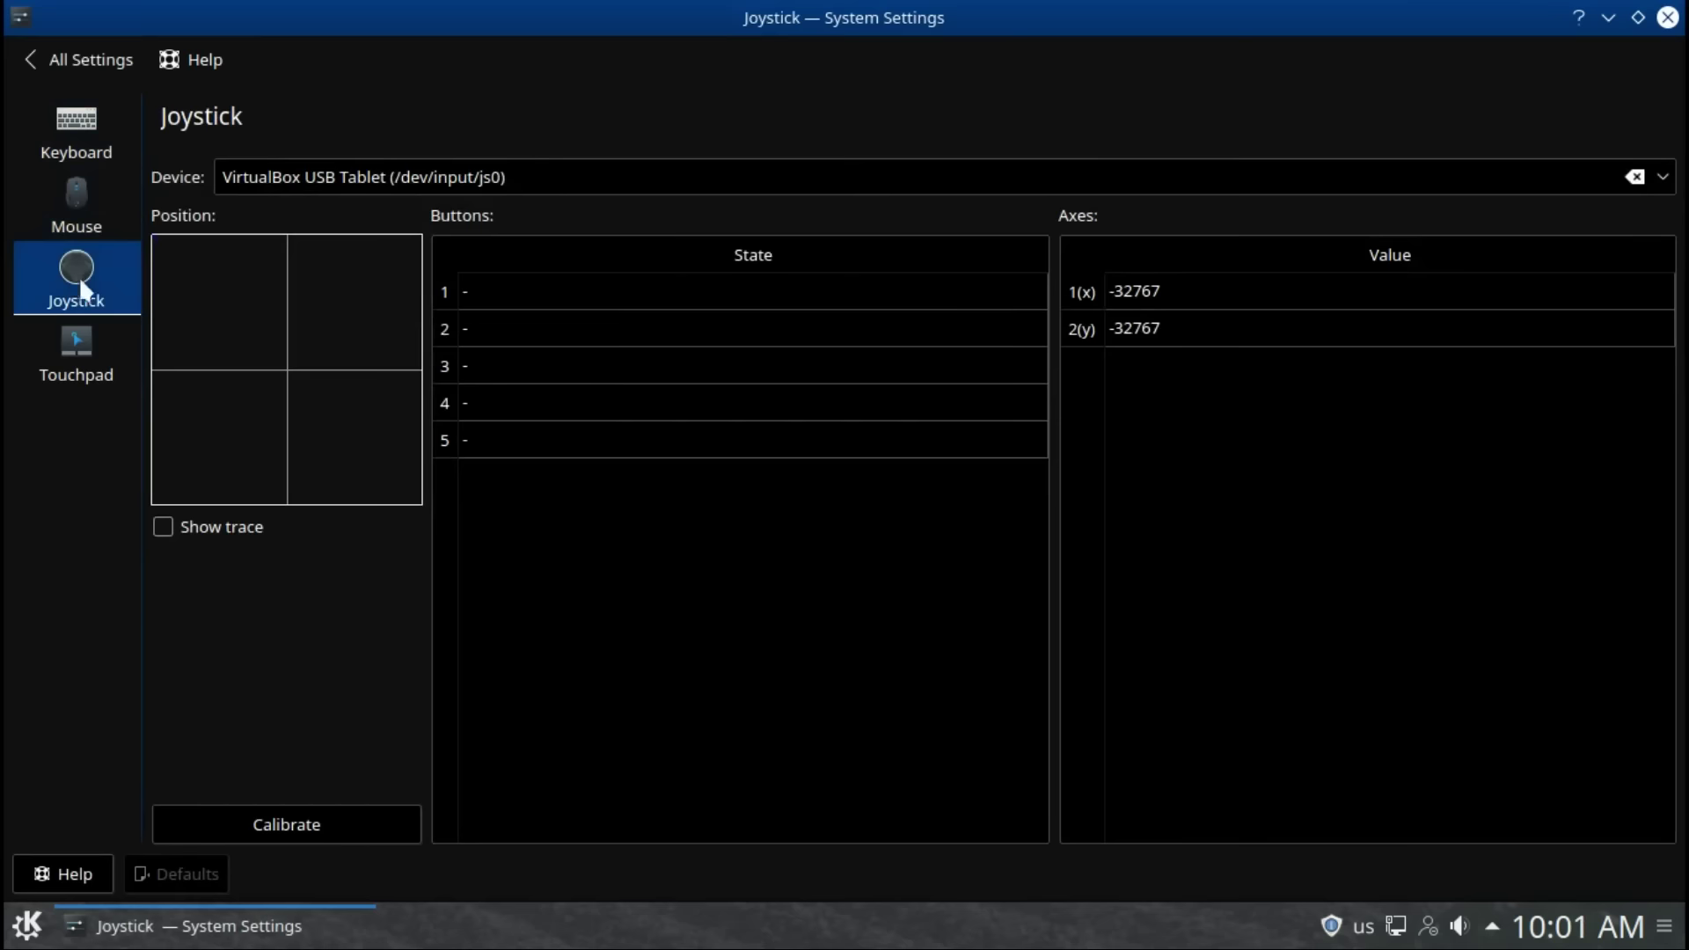
# Step: Browse the Touchpad scrolling, pointer motion, sensitivity and disabling tabs, discarding unsaved changes
pyautogui.click(62, 359)
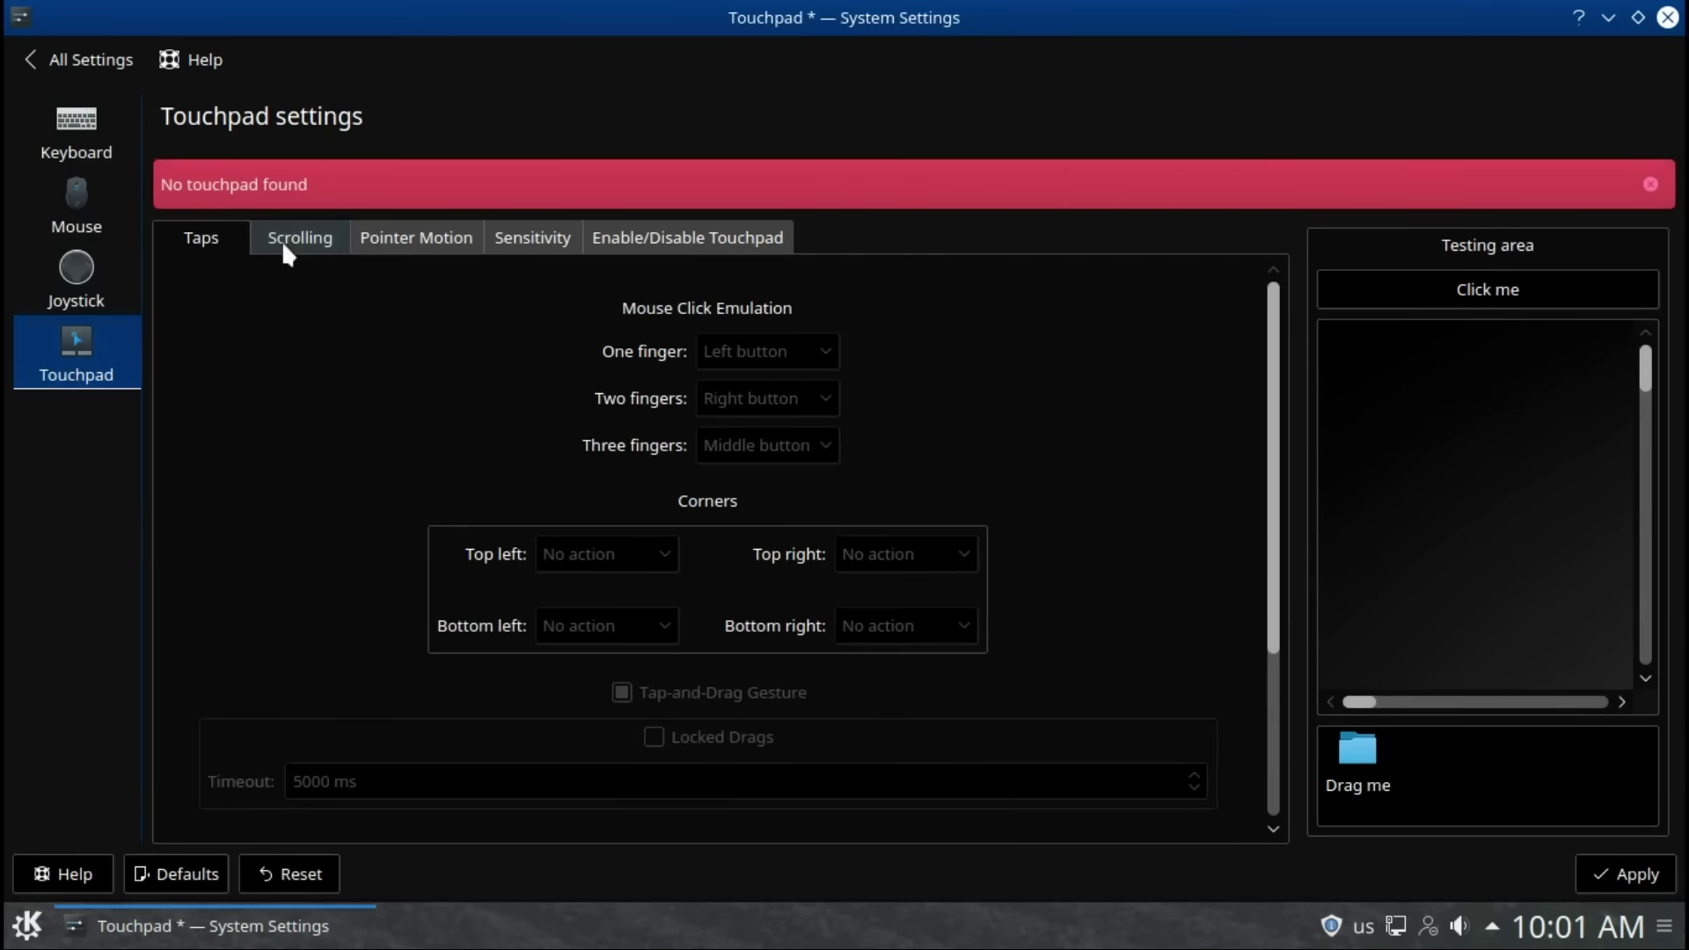
pyautogui.click(286, 239)
pyautogui.click(370, 251)
pyautogui.click(537, 234)
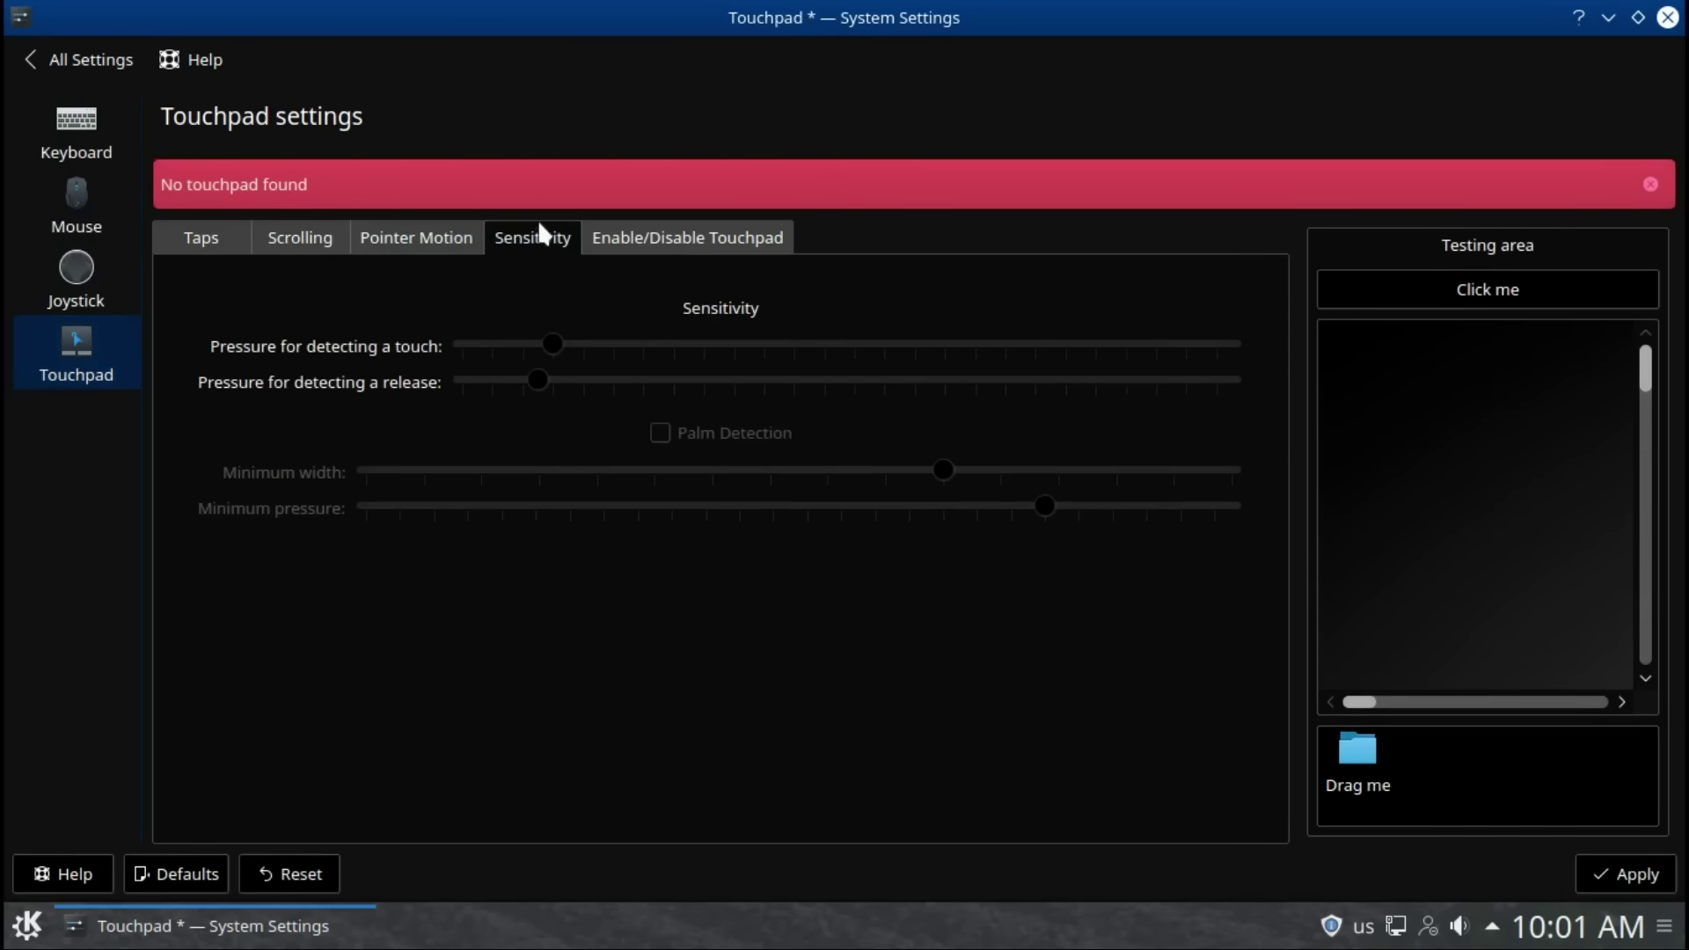
pyautogui.click(649, 244)
pyautogui.click(24, 62)
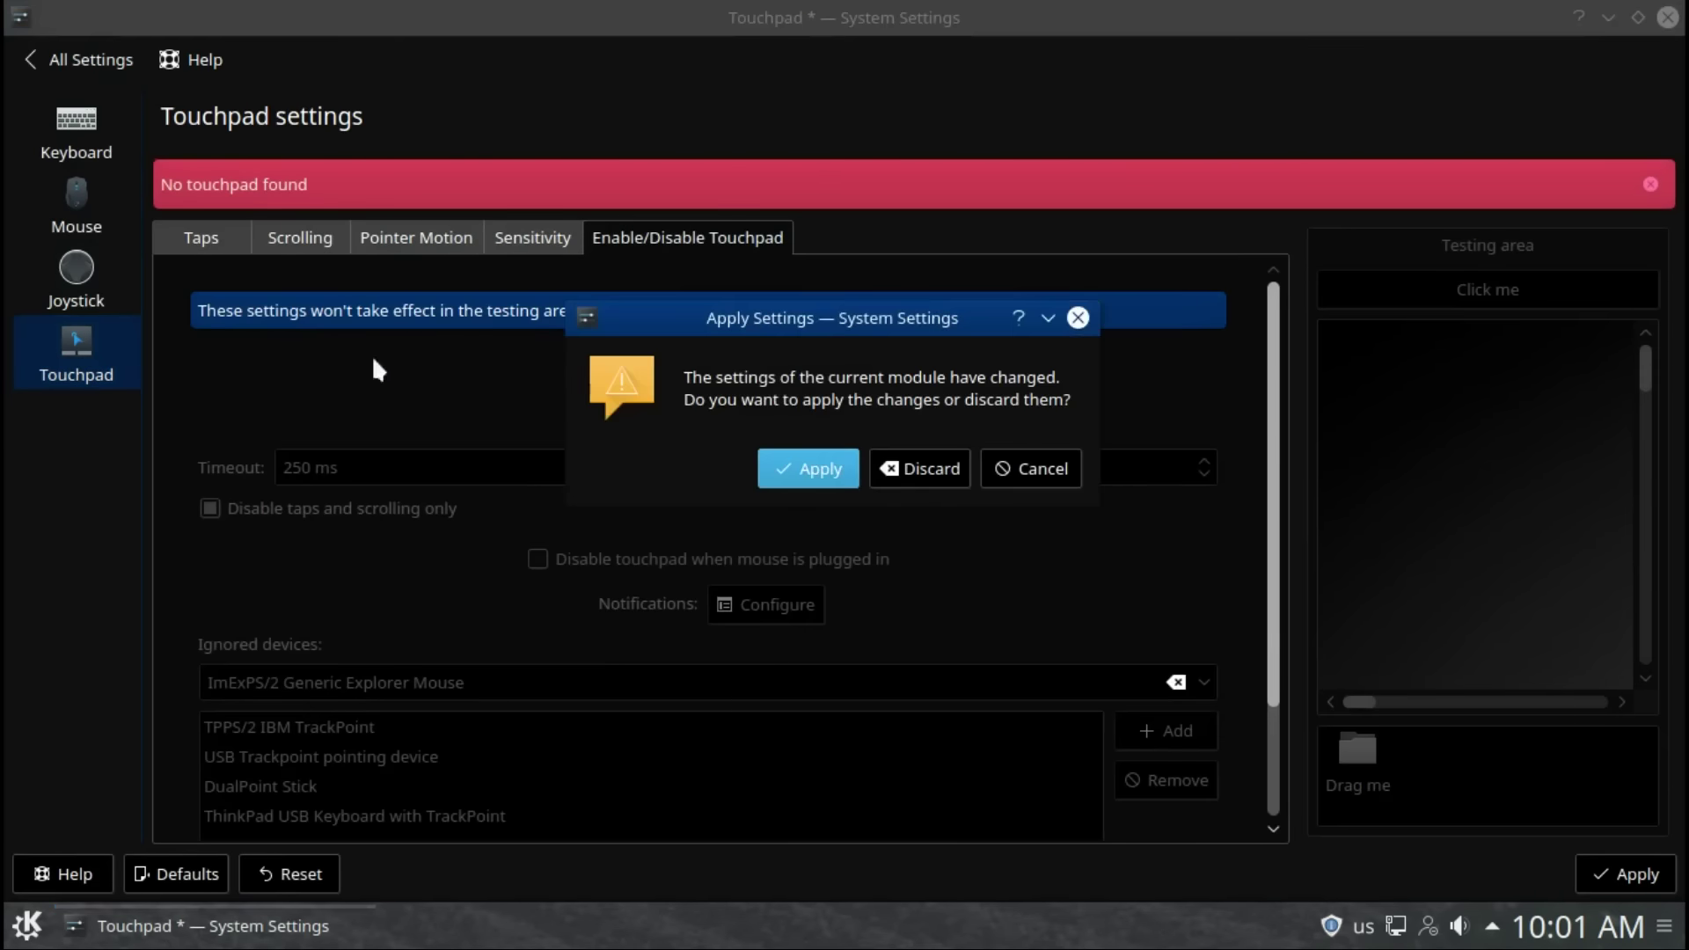
pyautogui.click(878, 467)
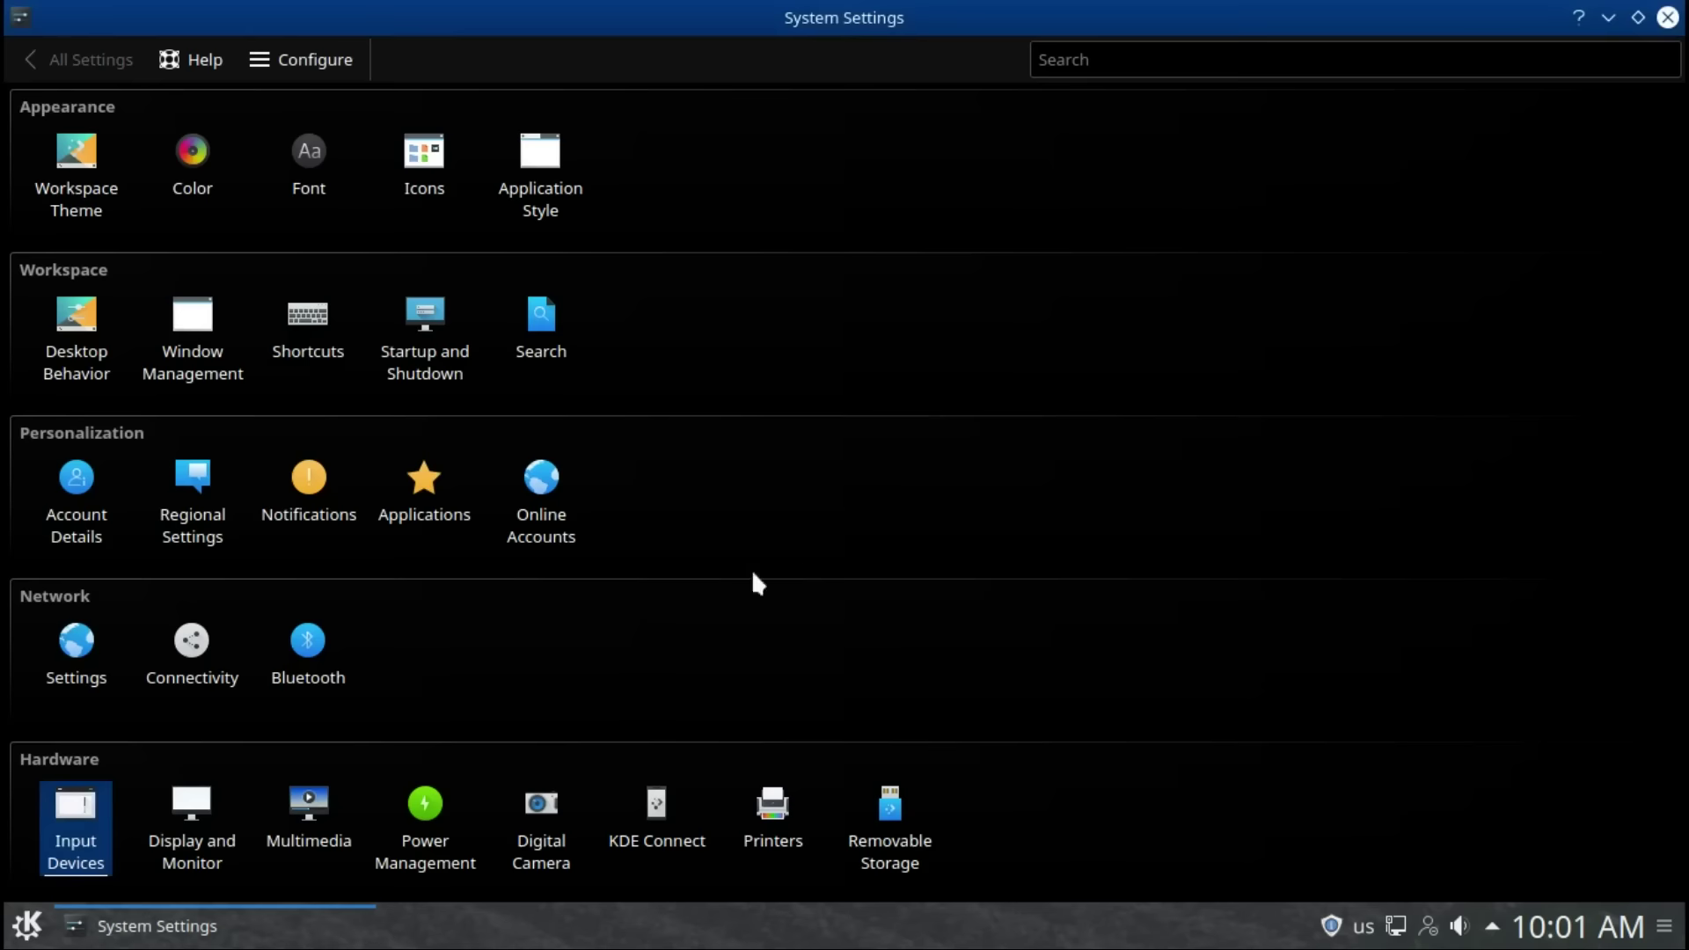
# Step: View Display and Monitor, Compositor and Gamma test pictures, leaving VGA-1 at 1360x768
pyautogui.click(157, 810)
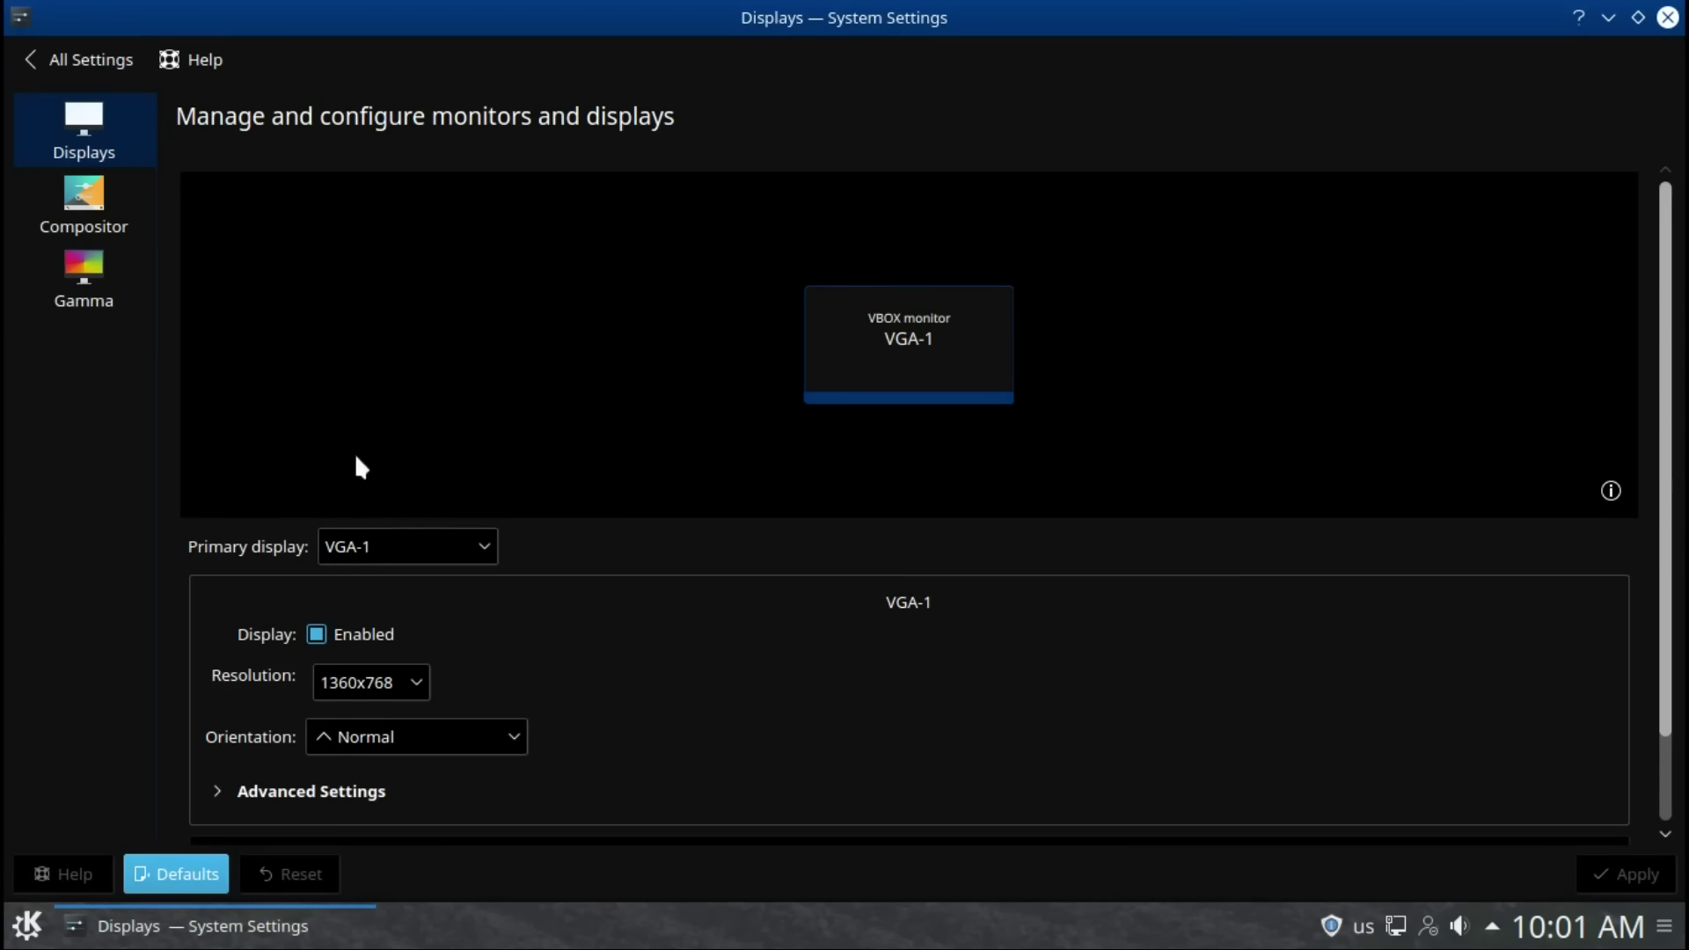
pyautogui.click(83, 222)
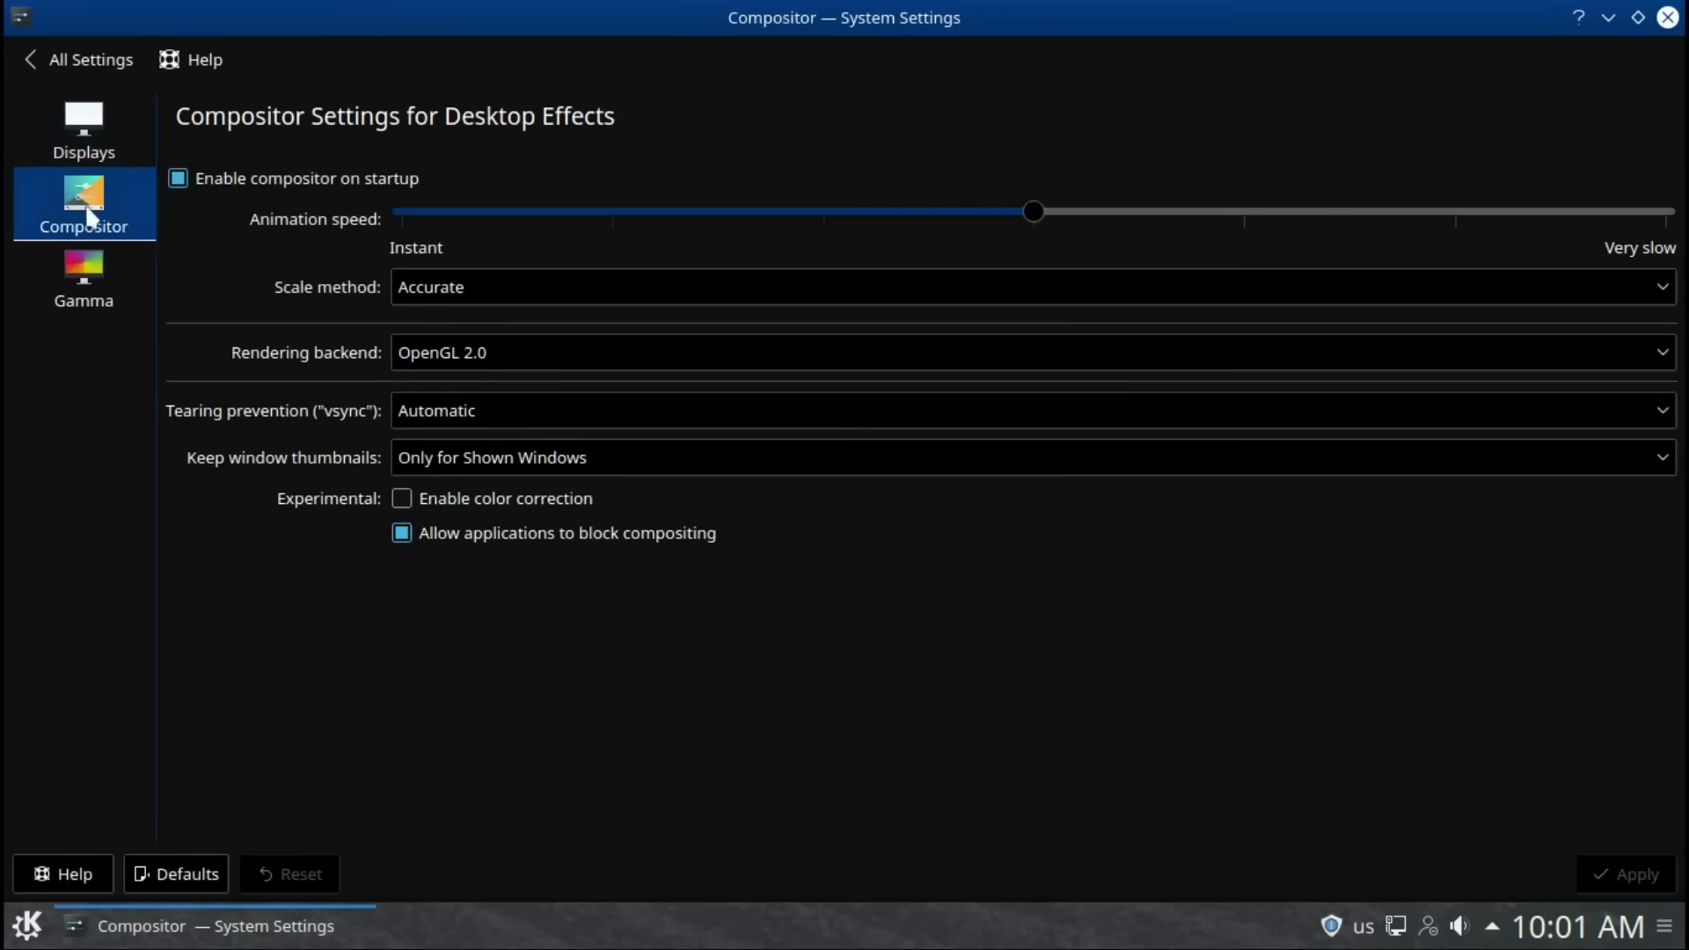
pyautogui.click(79, 299)
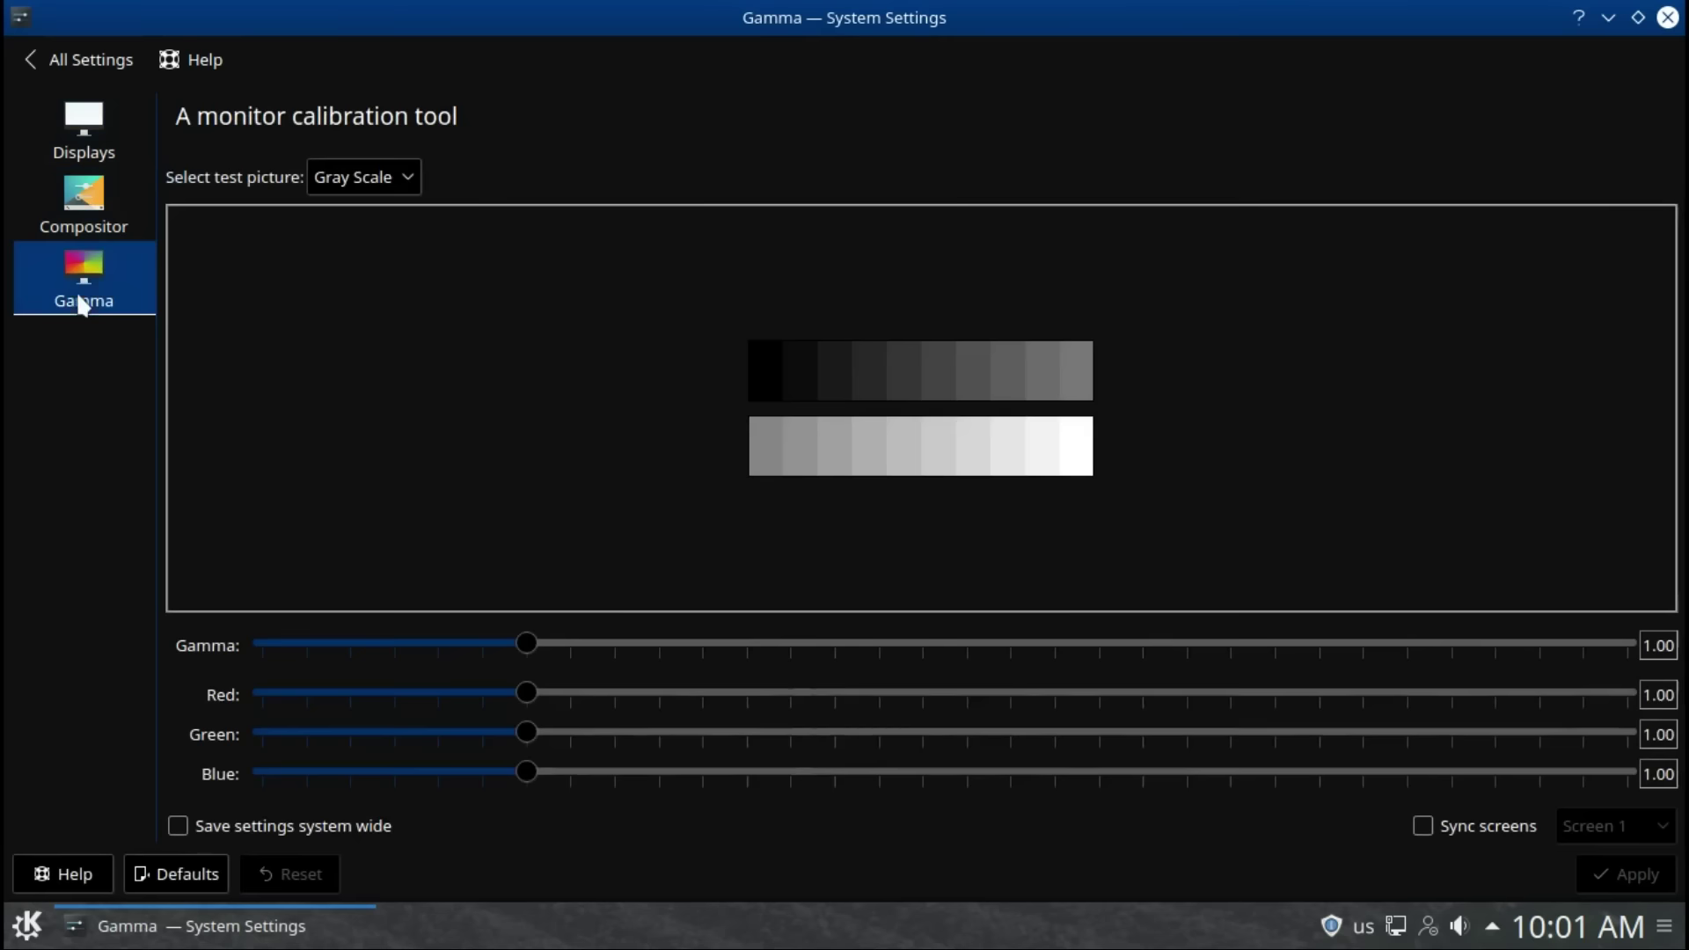
pyautogui.click(368, 176)
pyautogui.click(367, 178)
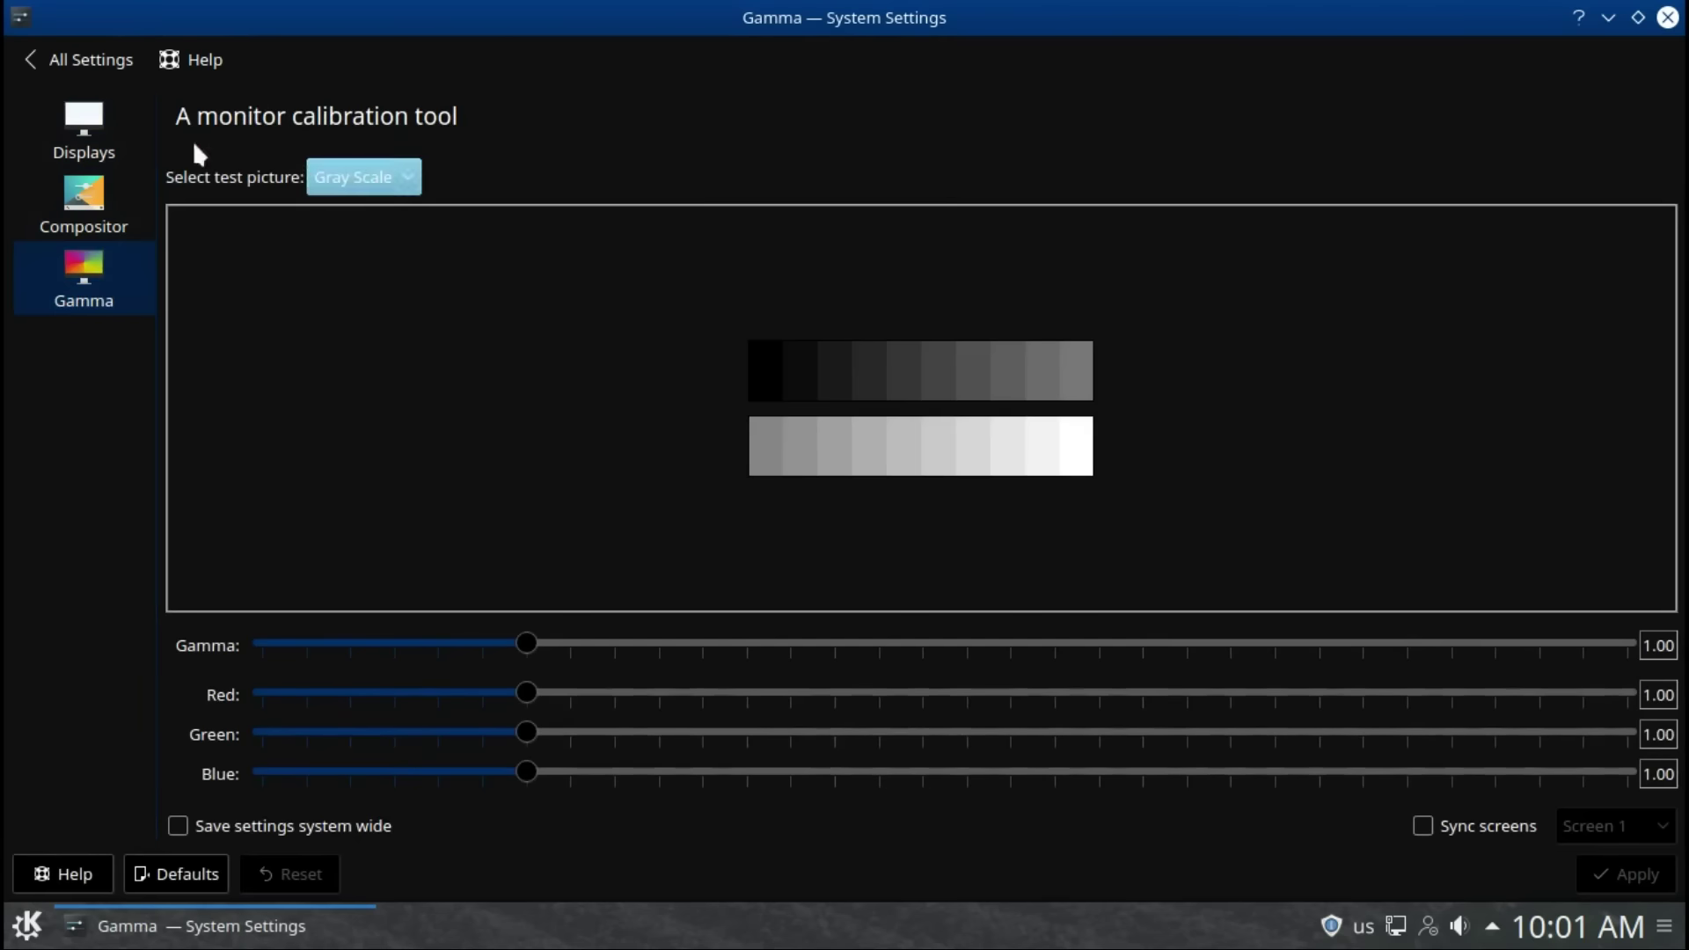
pyautogui.click(64, 67)
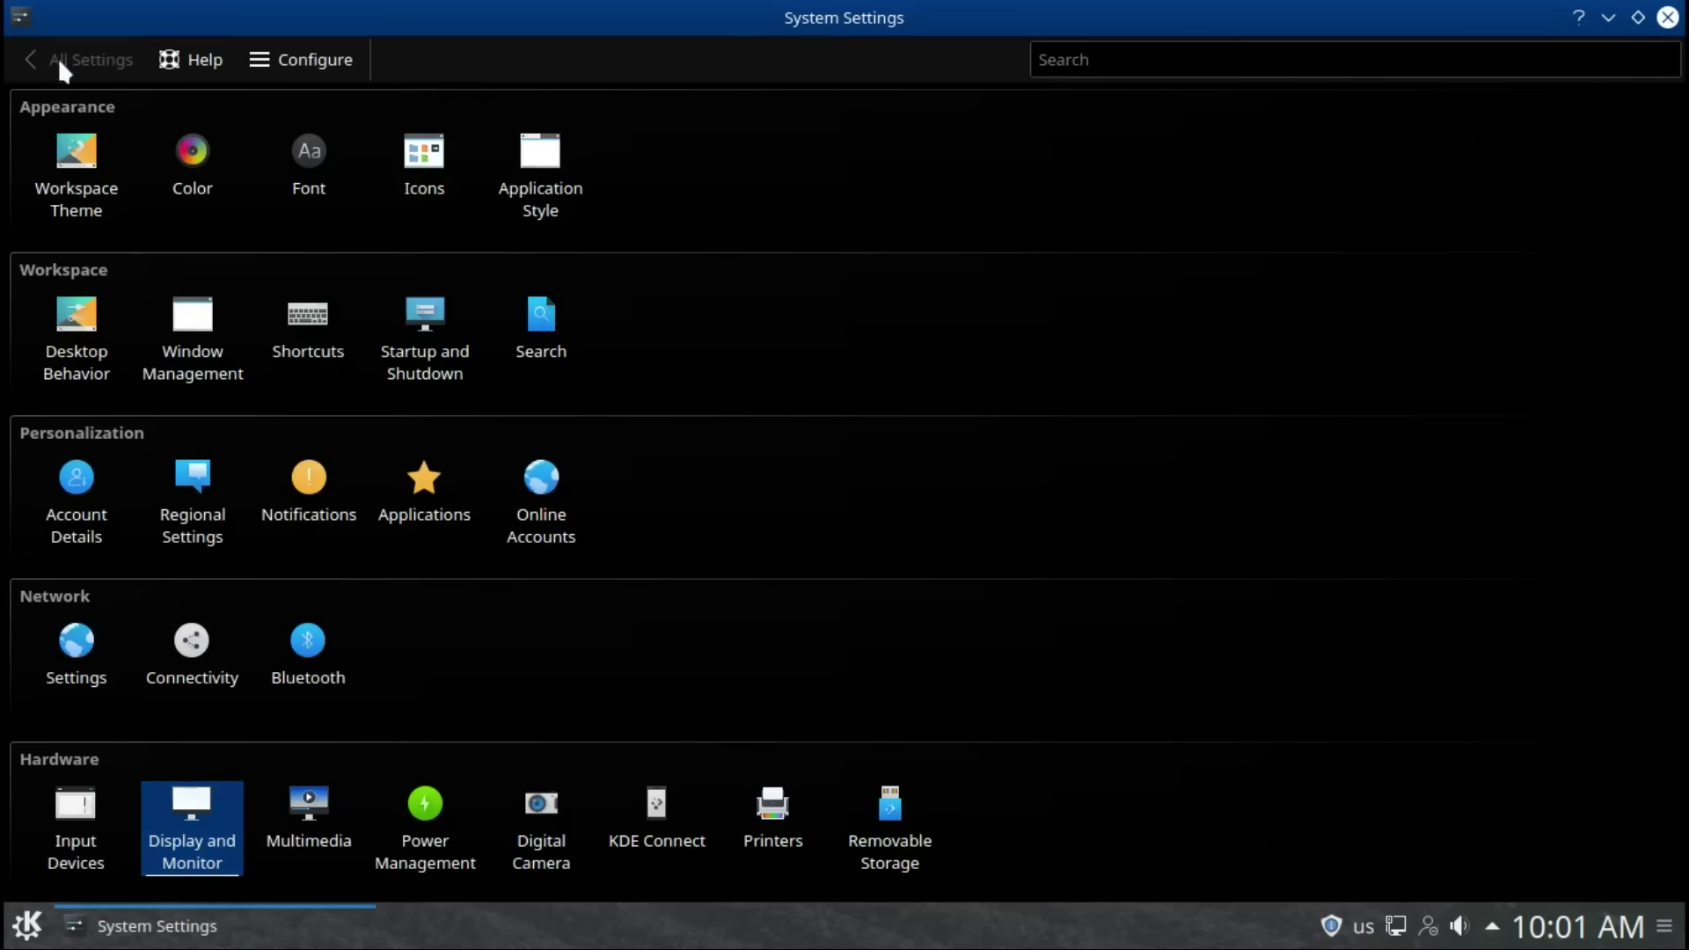
# Step: Review Audio Volume device and profile tabs plus Phonon audio hardware and backend settings
pyautogui.click(309, 801)
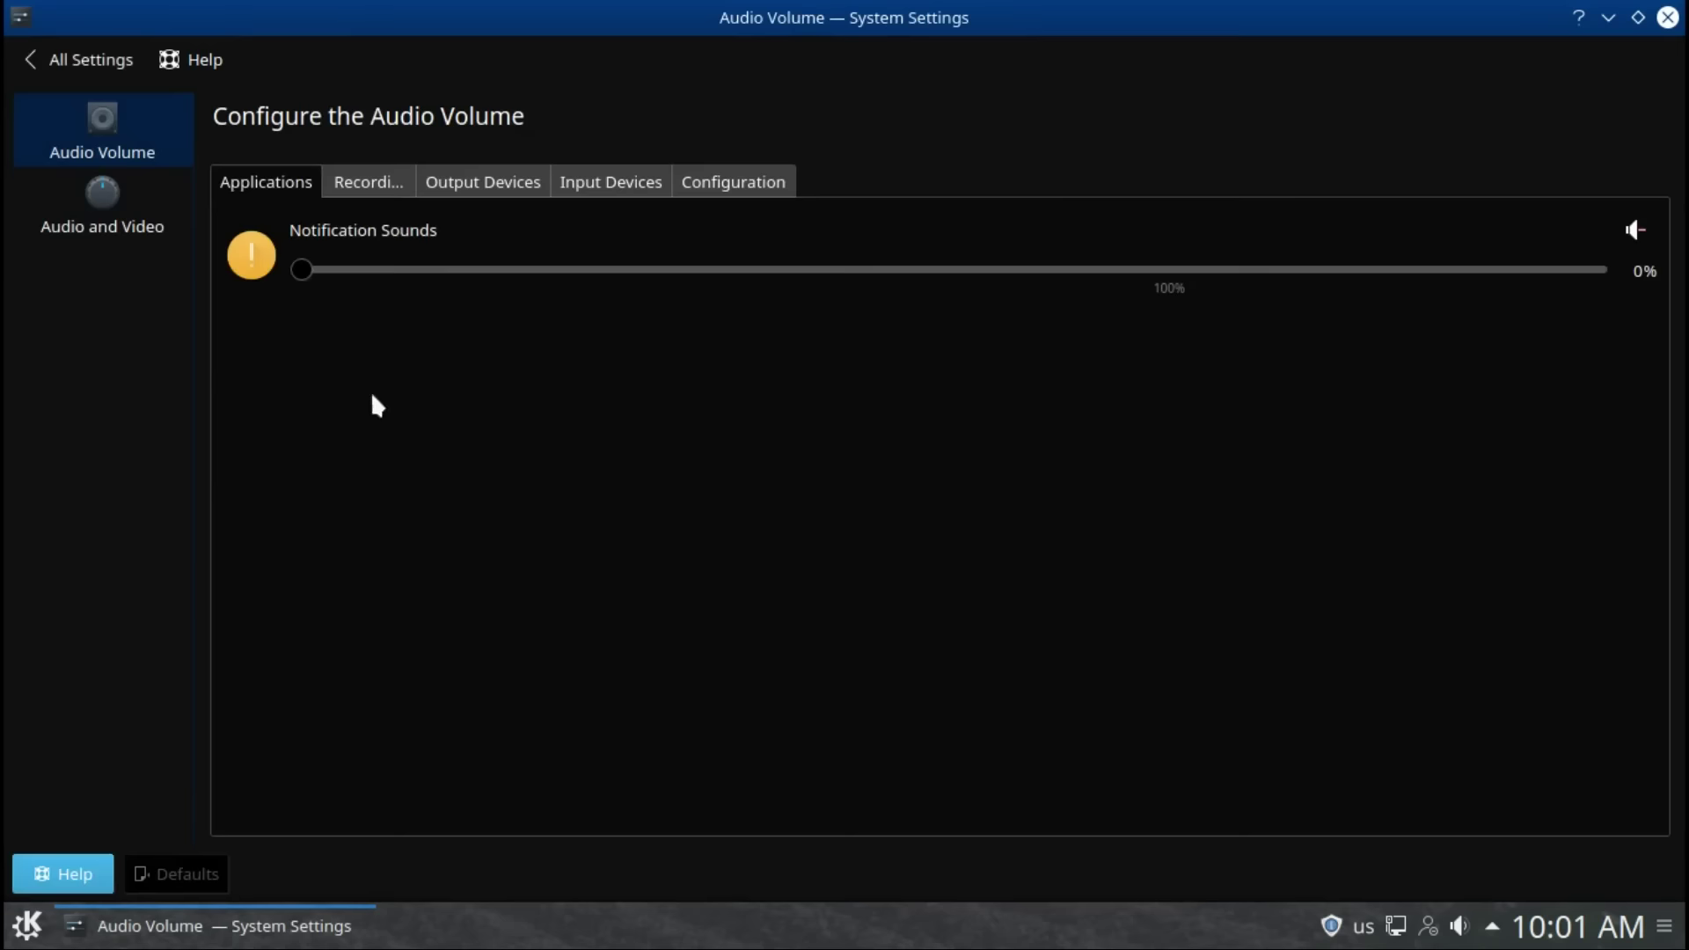
pyautogui.click(371, 189)
pyautogui.click(477, 181)
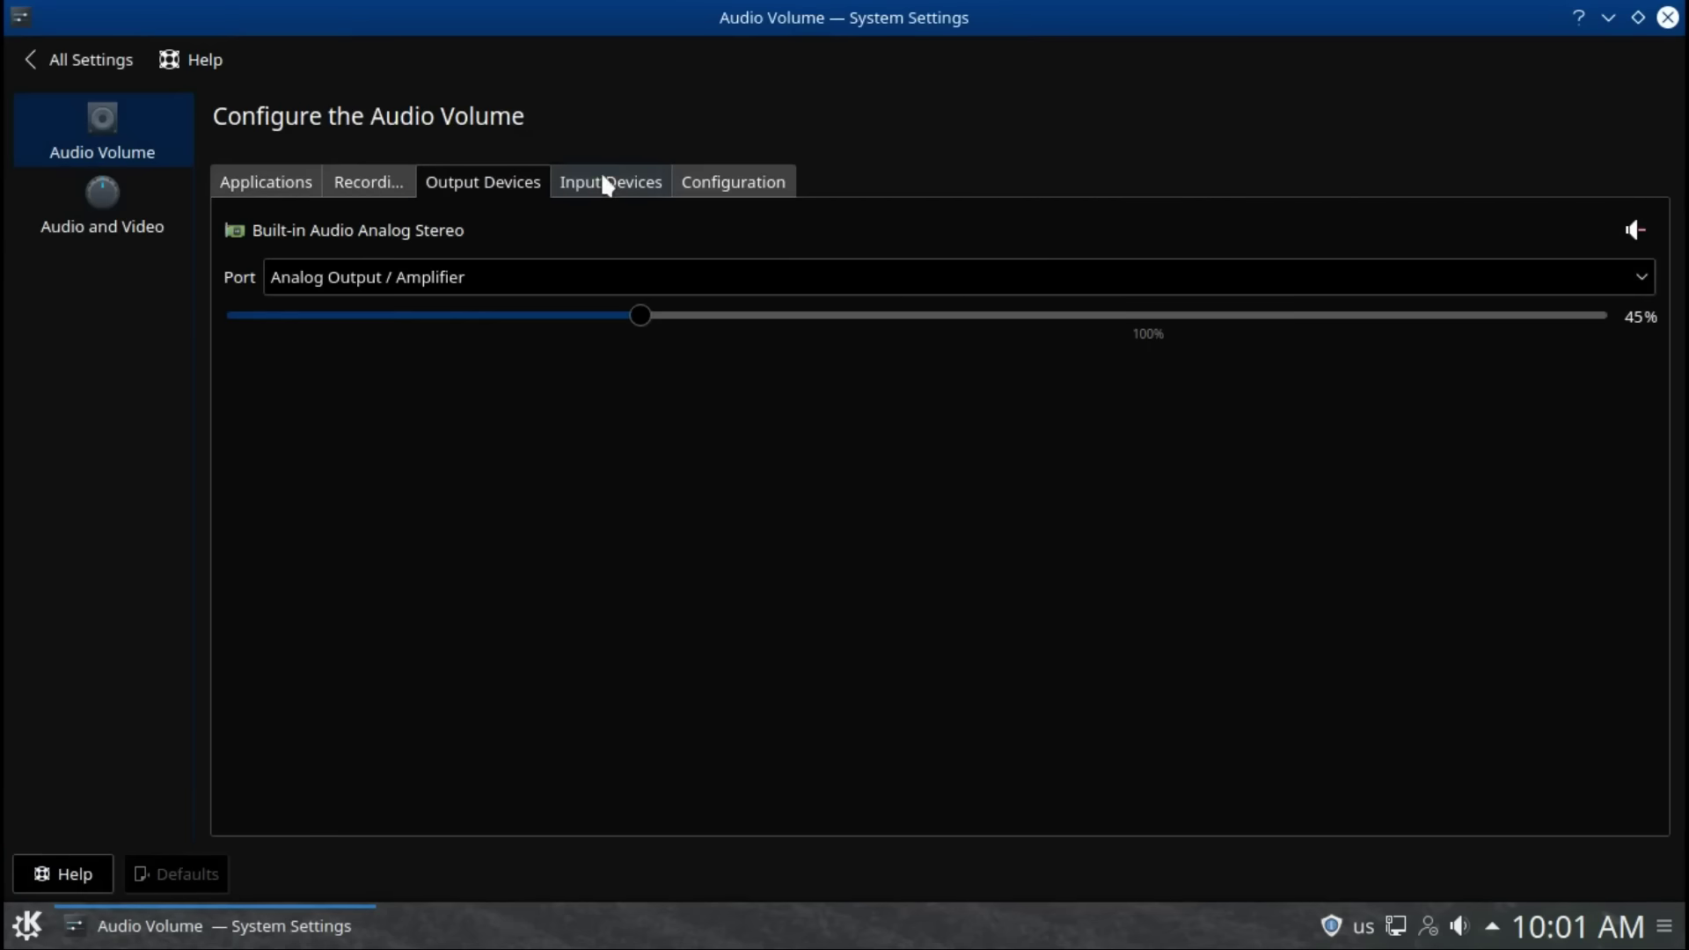
pyautogui.click(642, 183)
pyautogui.click(751, 181)
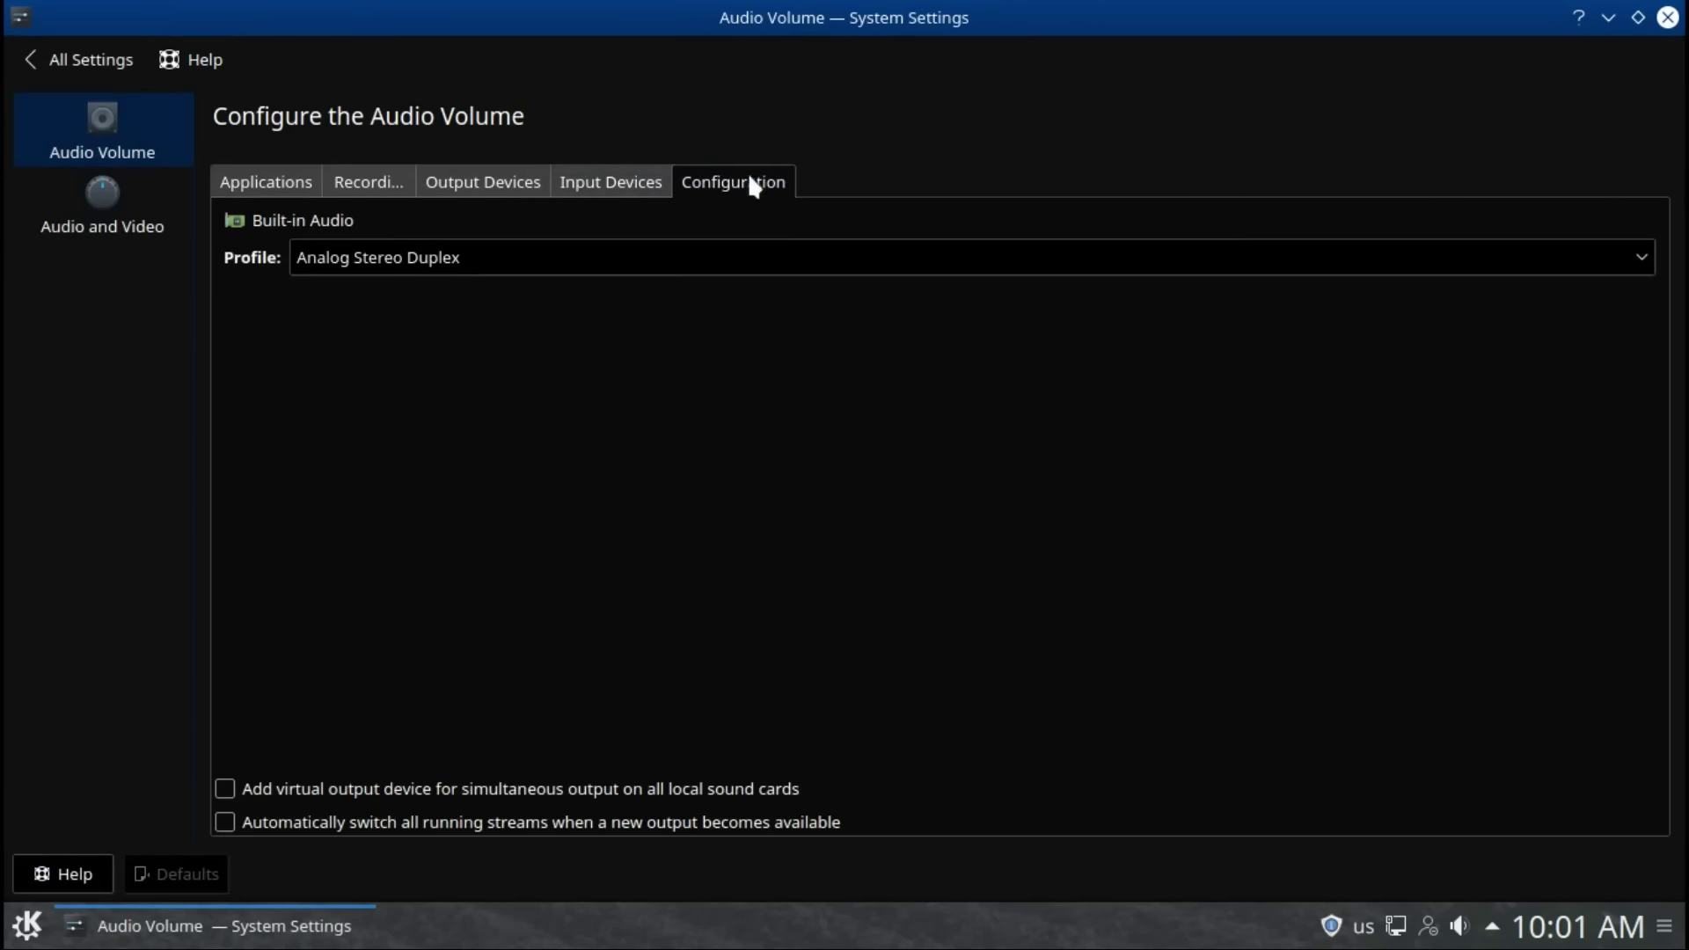
pyautogui.click(123, 227)
pyautogui.click(451, 179)
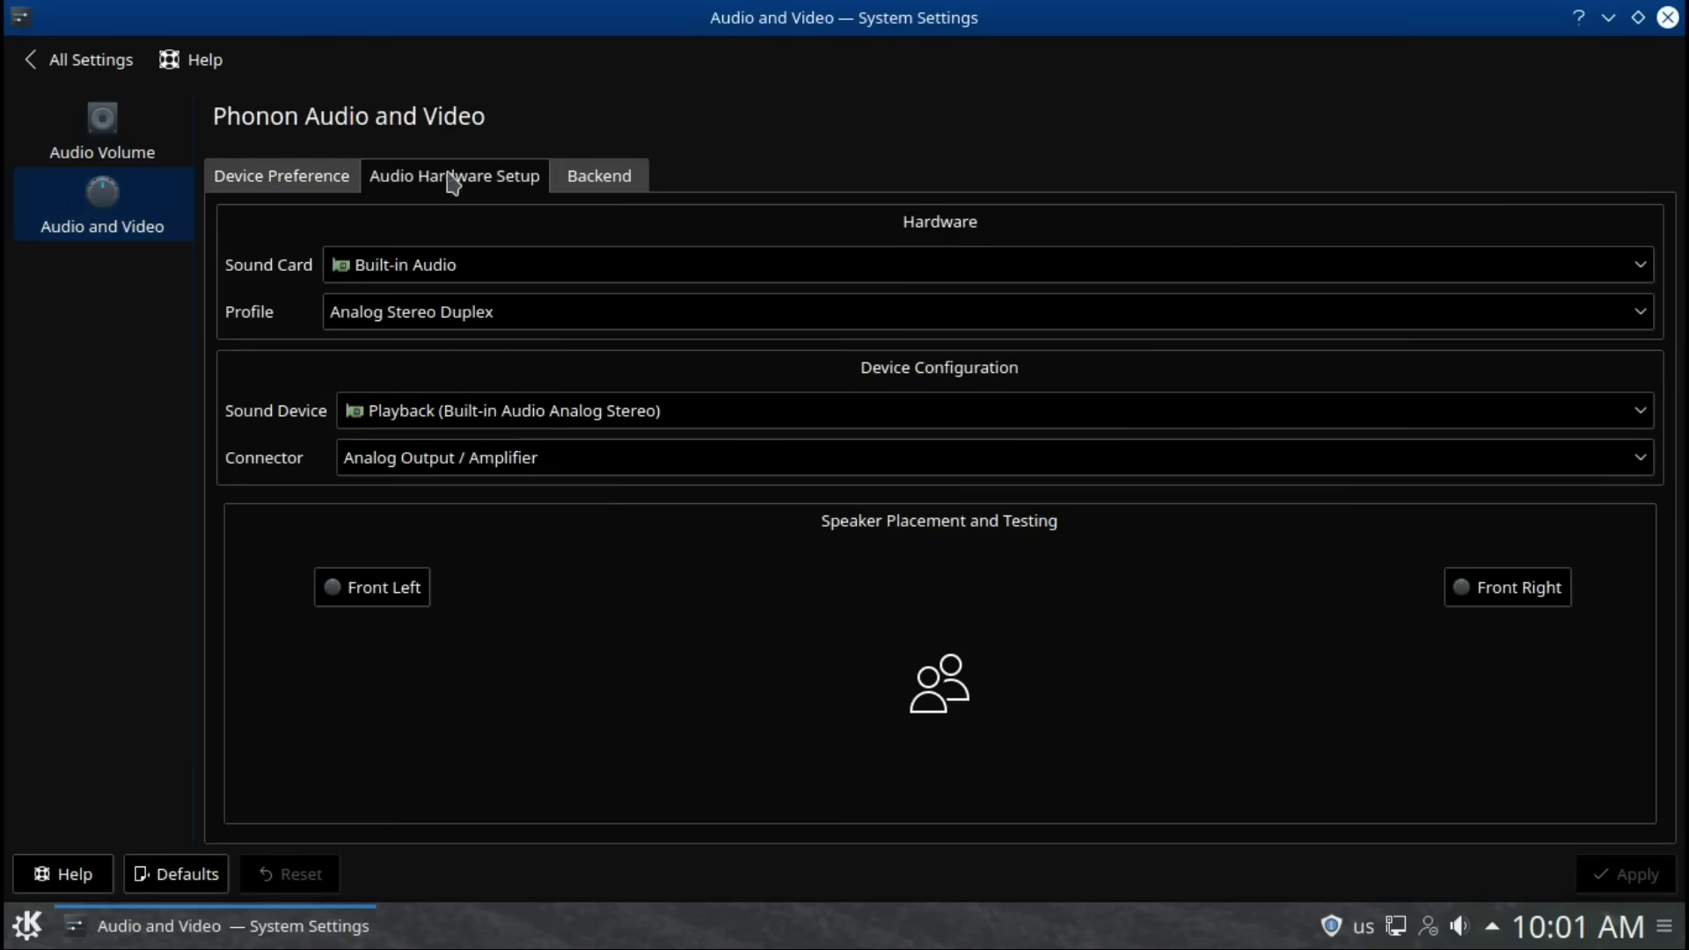
pyautogui.click(614, 176)
pyautogui.click(35, 62)
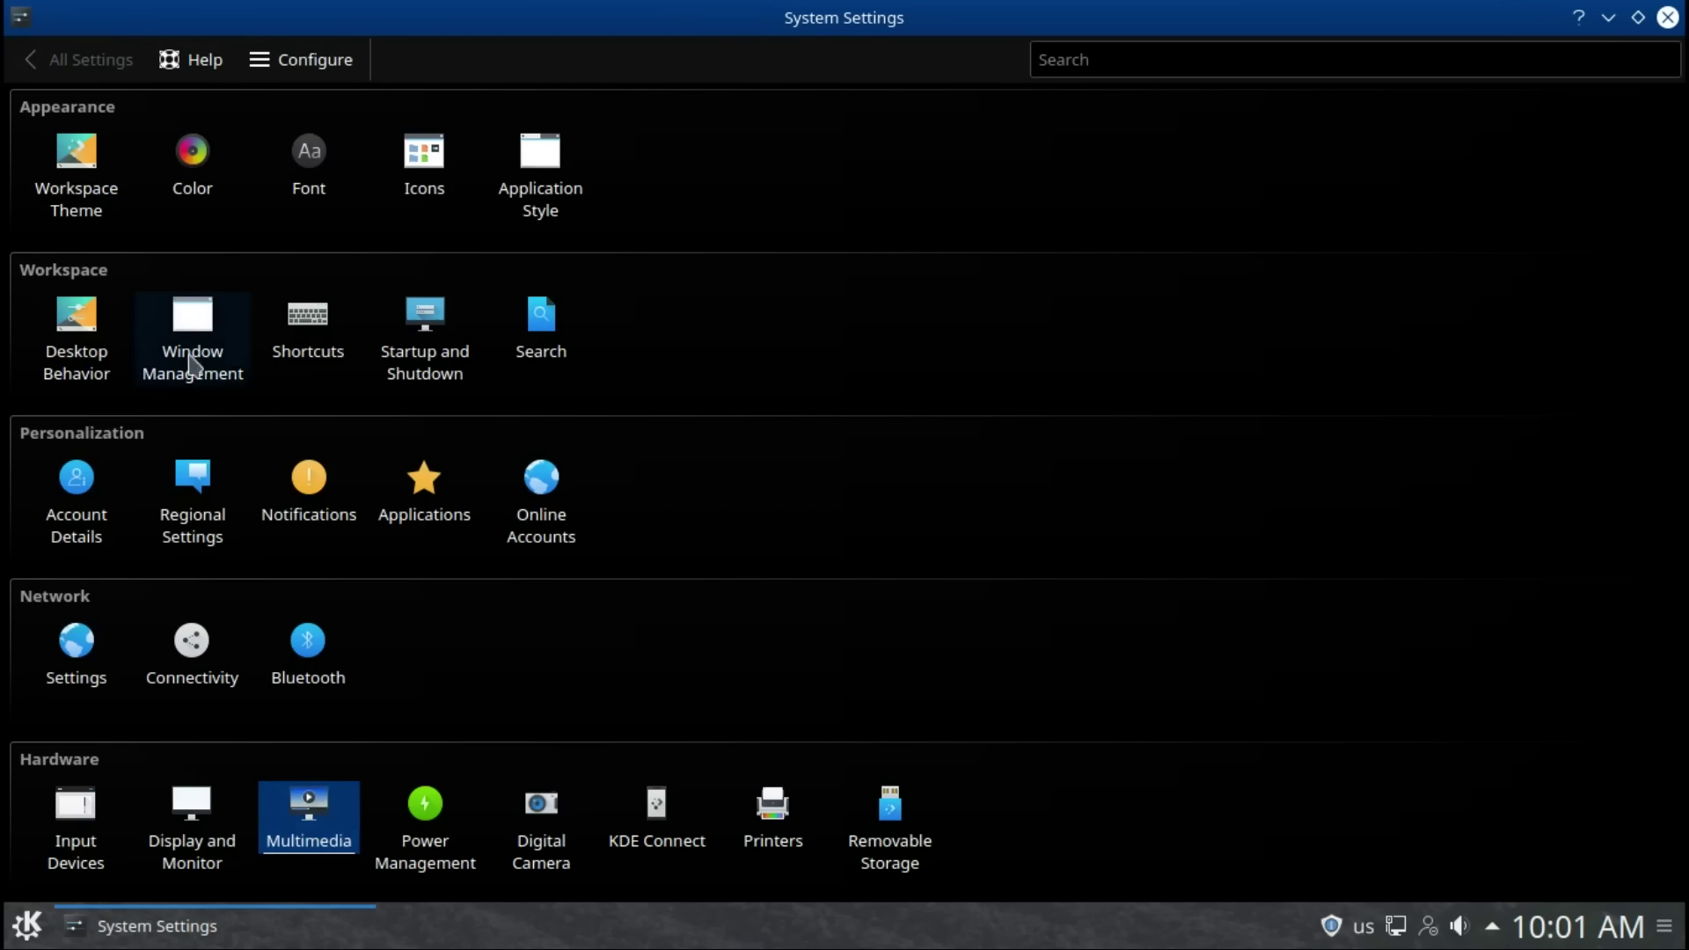
# Step: Browse Power Management energy saving, activity and advanced settings without changes
pyautogui.click(417, 849)
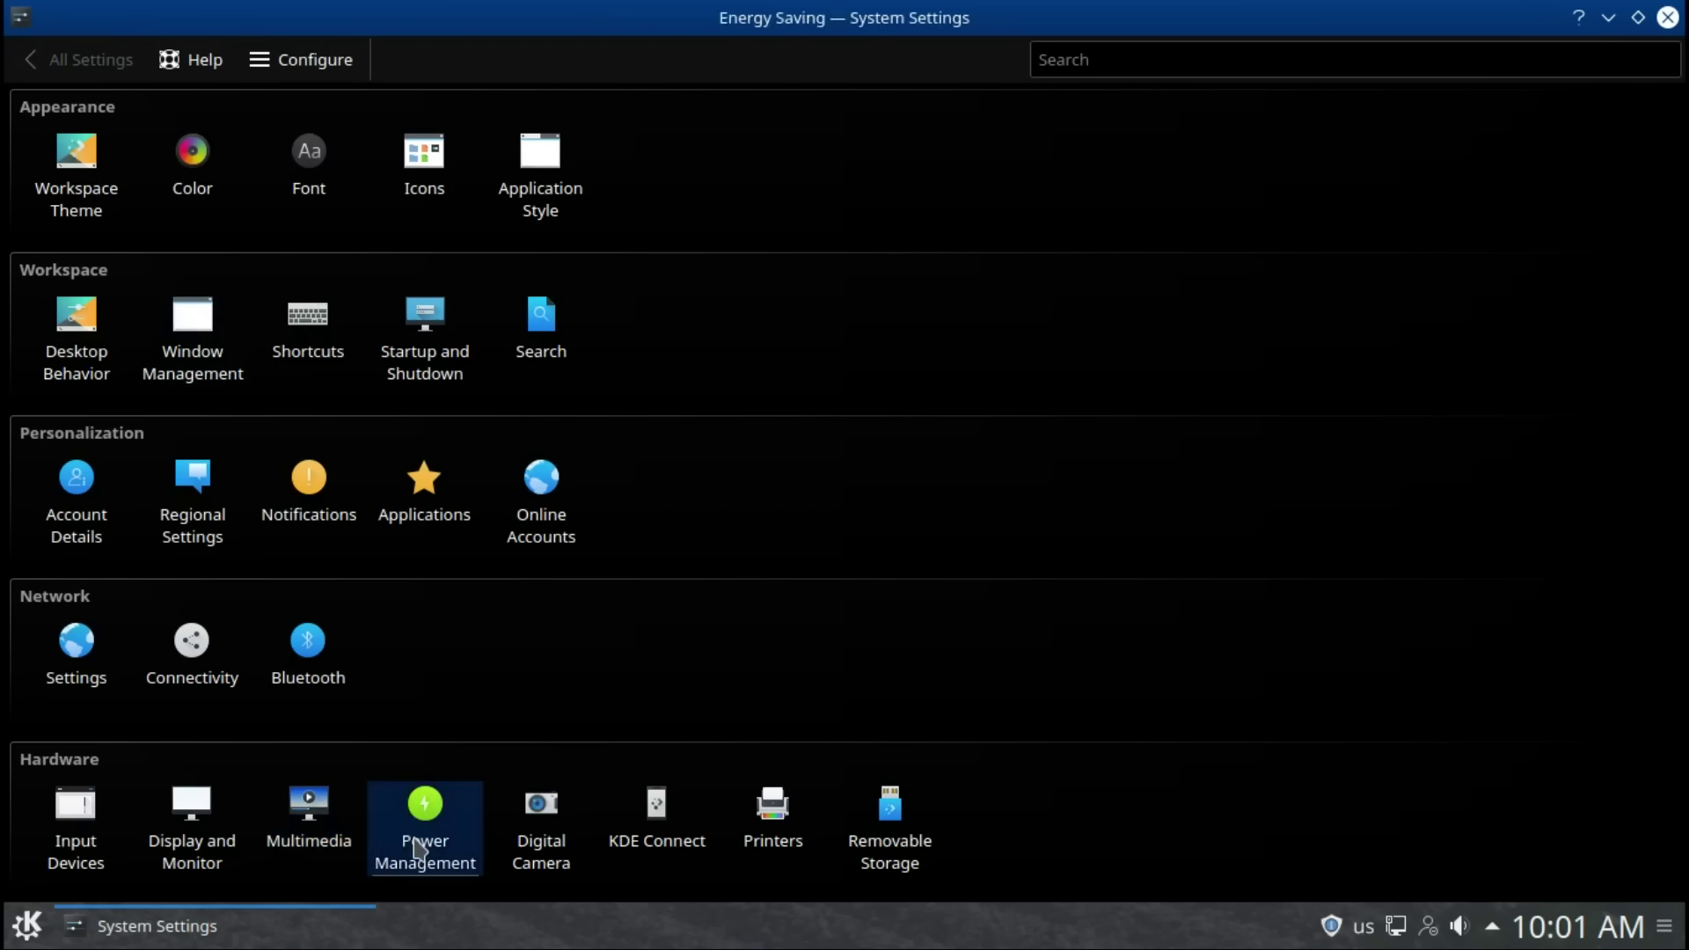
pyautogui.click(406, 169)
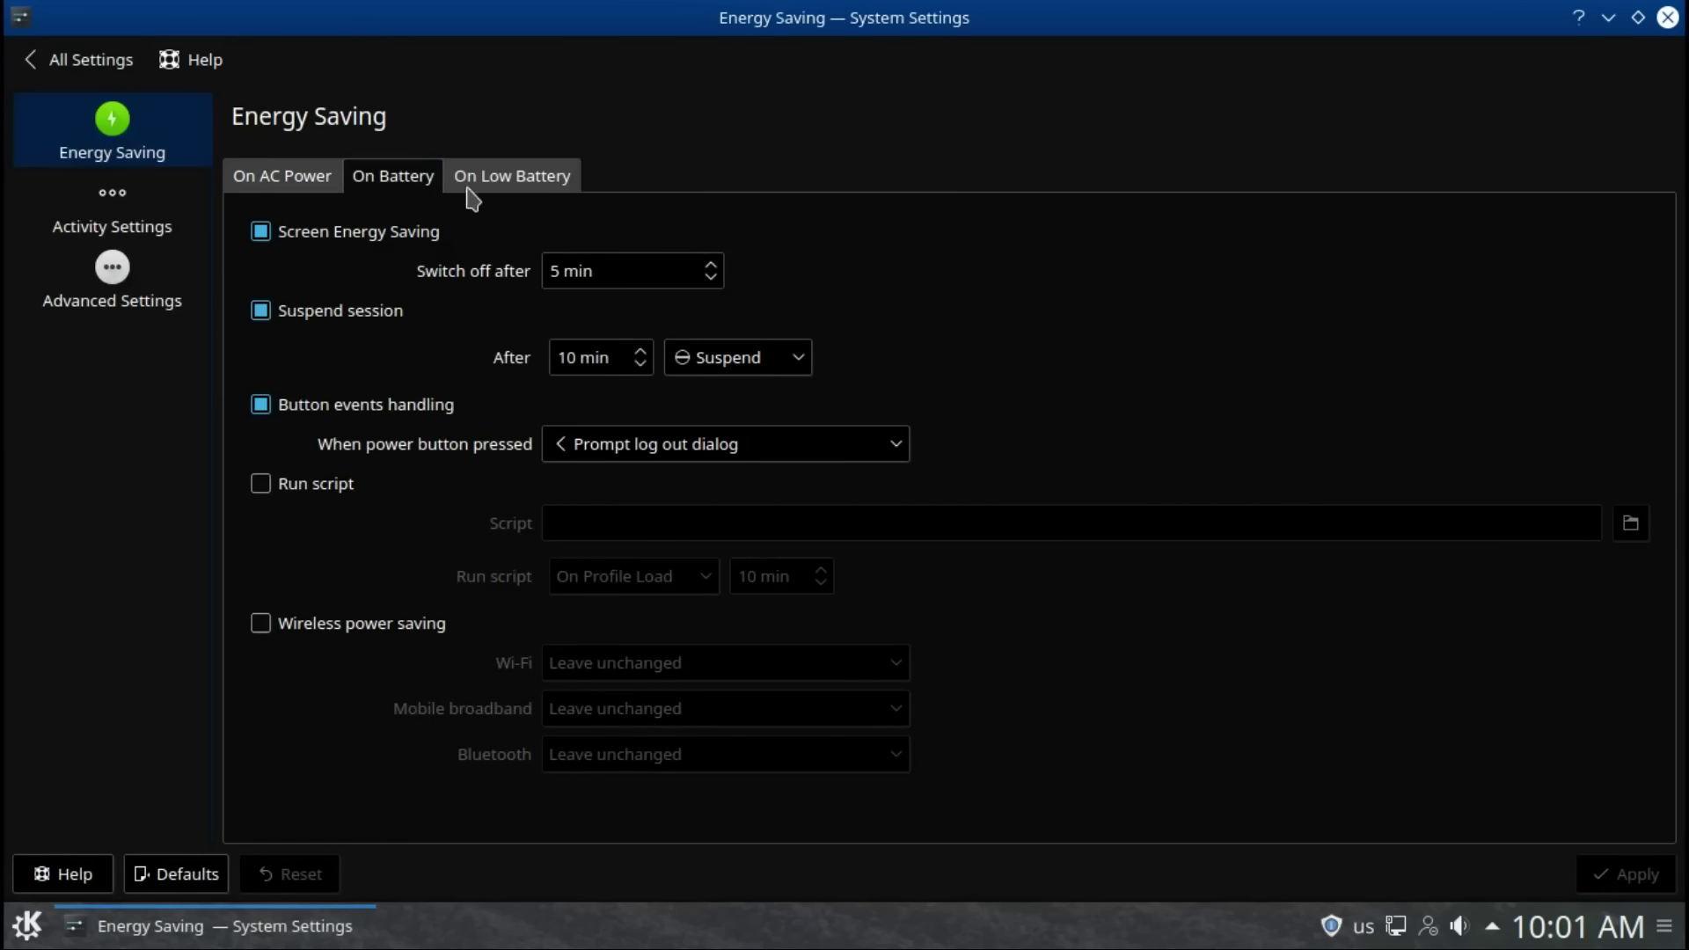
pyautogui.click(520, 178)
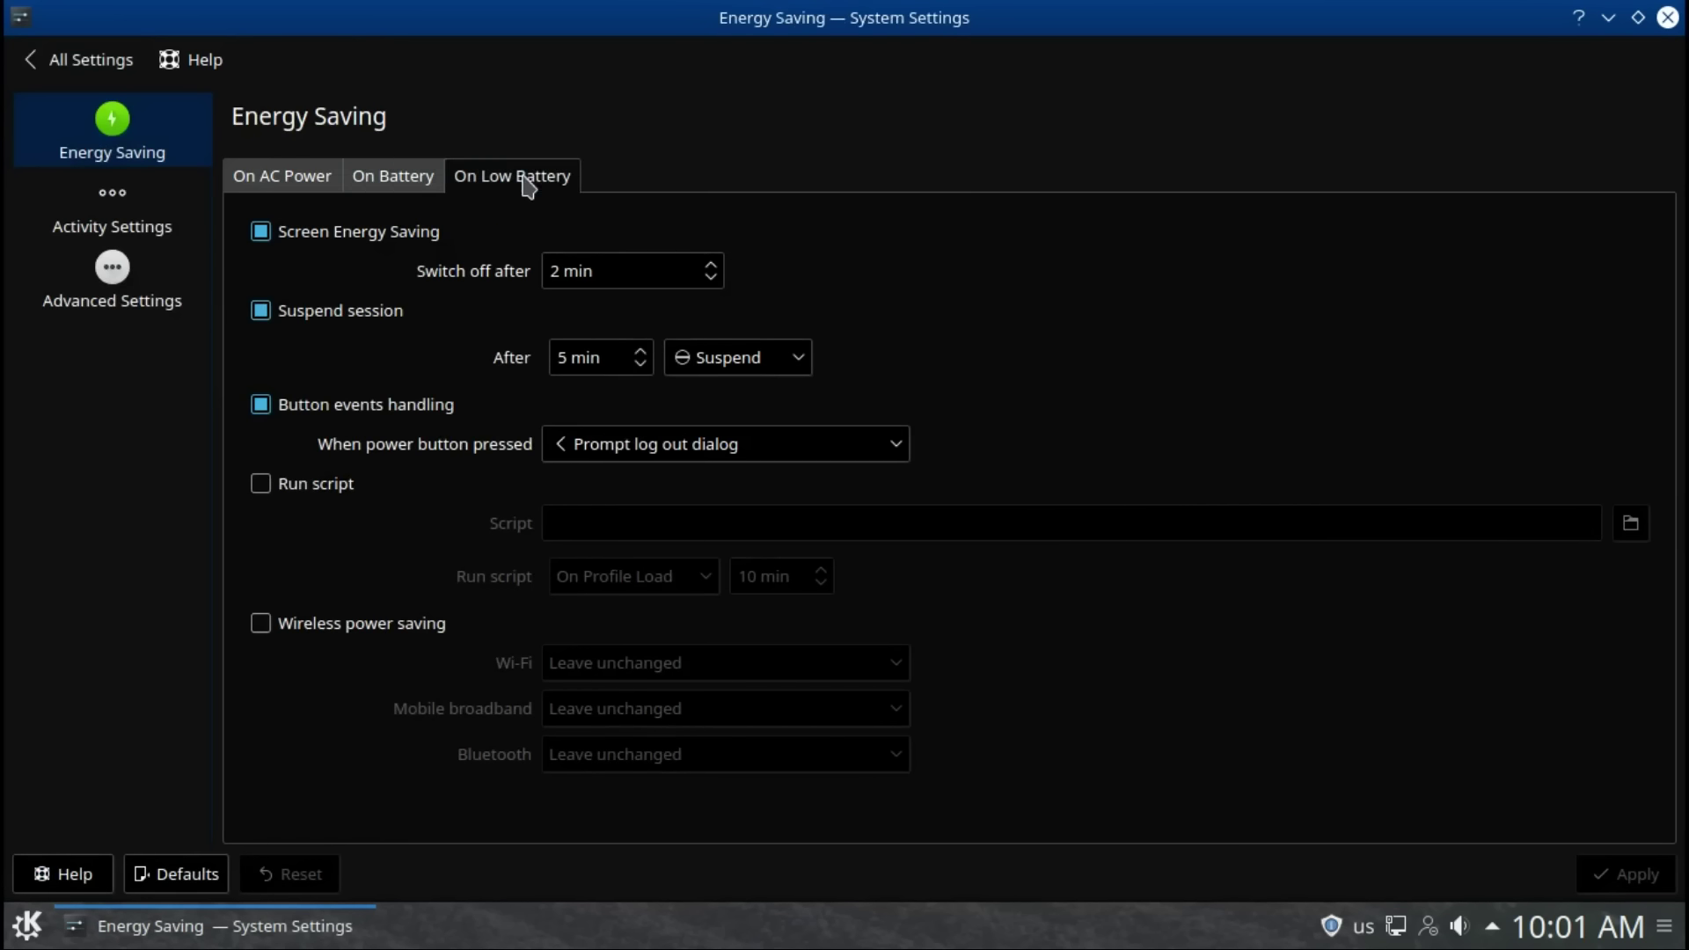
pyautogui.click(131, 220)
pyautogui.click(120, 298)
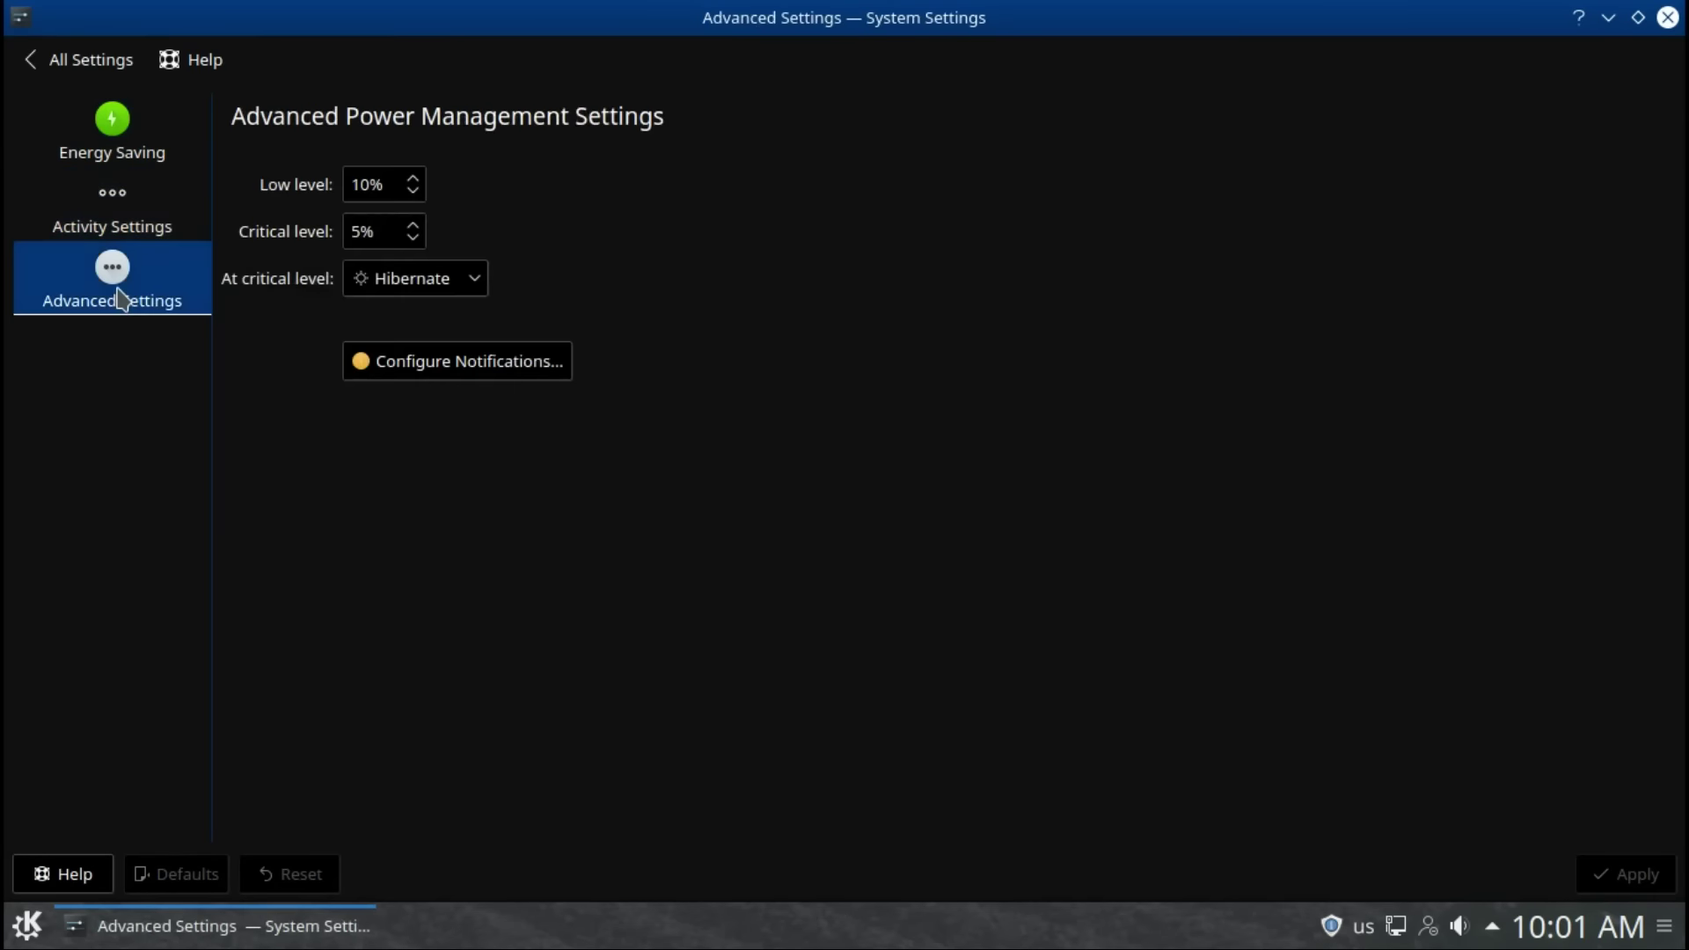
pyautogui.click(72, 63)
# Step: Browse the available cameras in Digital Camera's Add dialog, then close it without adding one
pyautogui.click(542, 845)
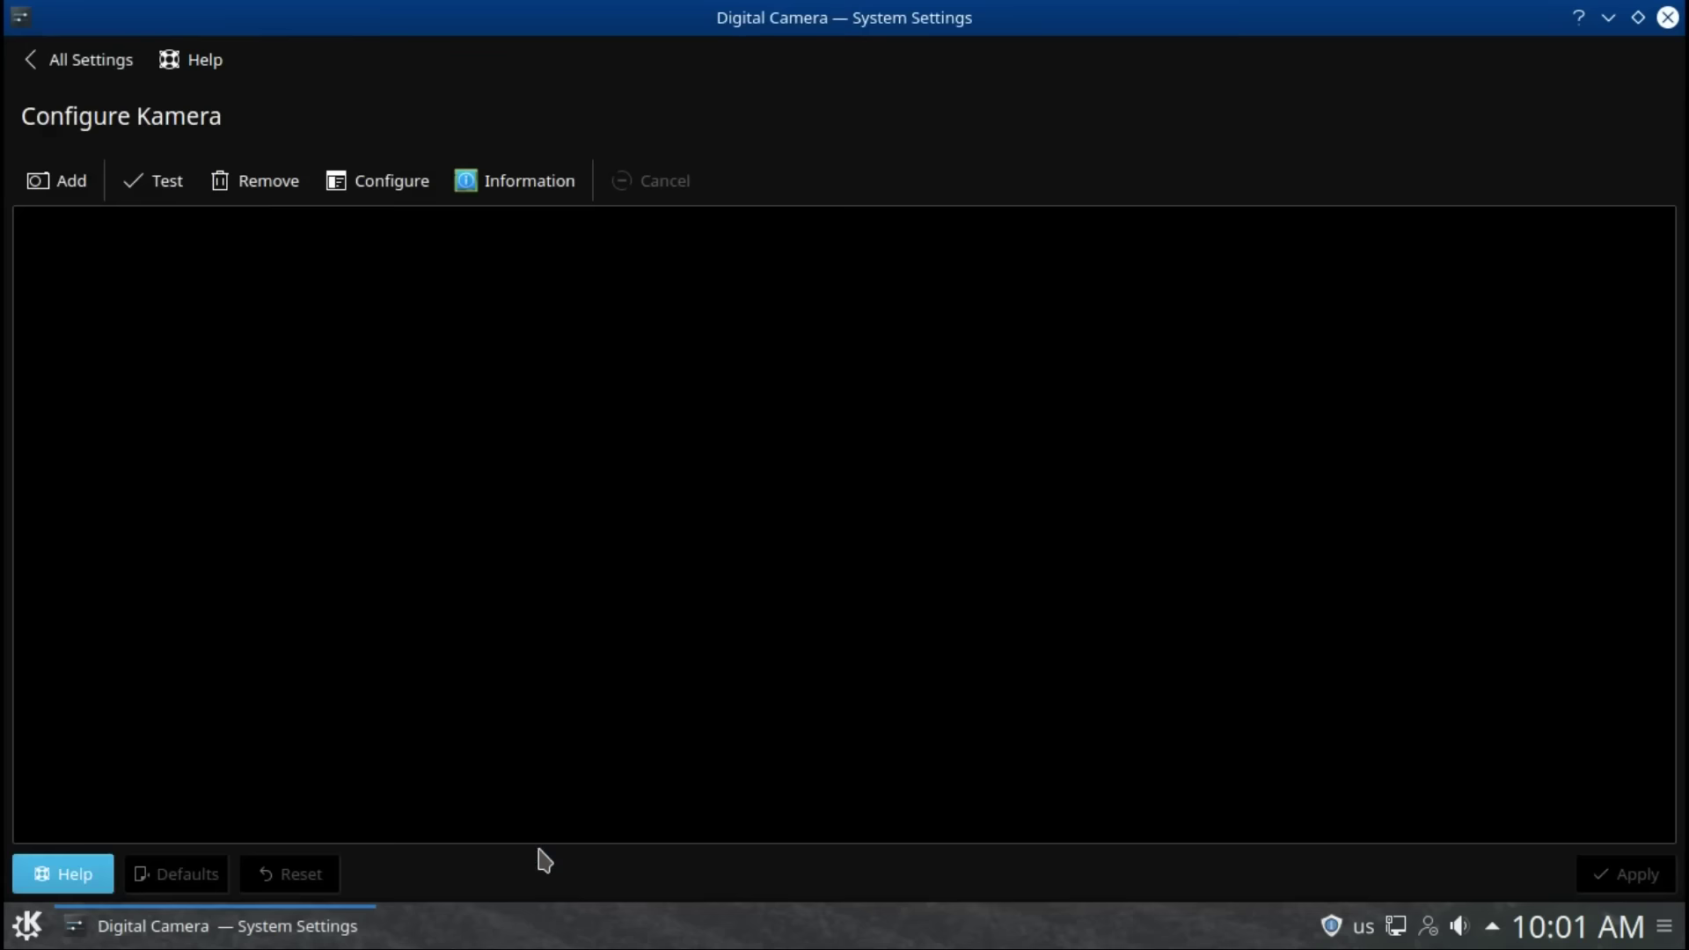
pyautogui.click(60, 183)
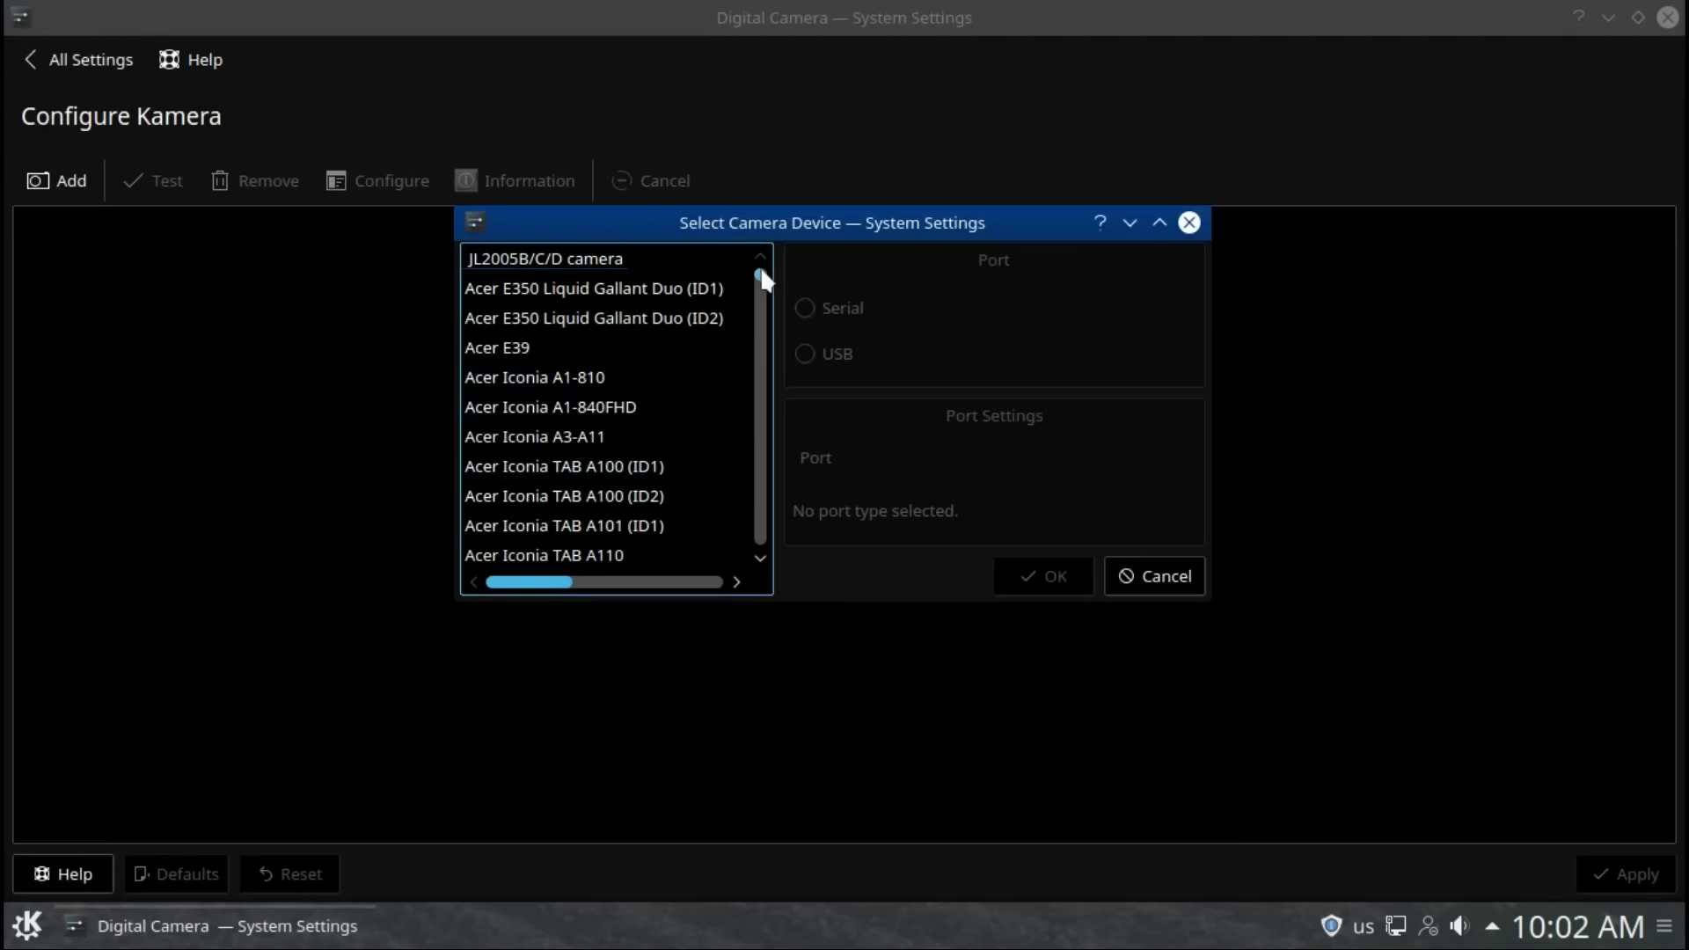
pyautogui.moveTo(762, 273)
pyautogui.mouseDown()
pyautogui.moveTo(757, 711)
pyautogui.moveTo(755, 258)
pyautogui.mouseUp()
pyautogui.click(1189, 223)
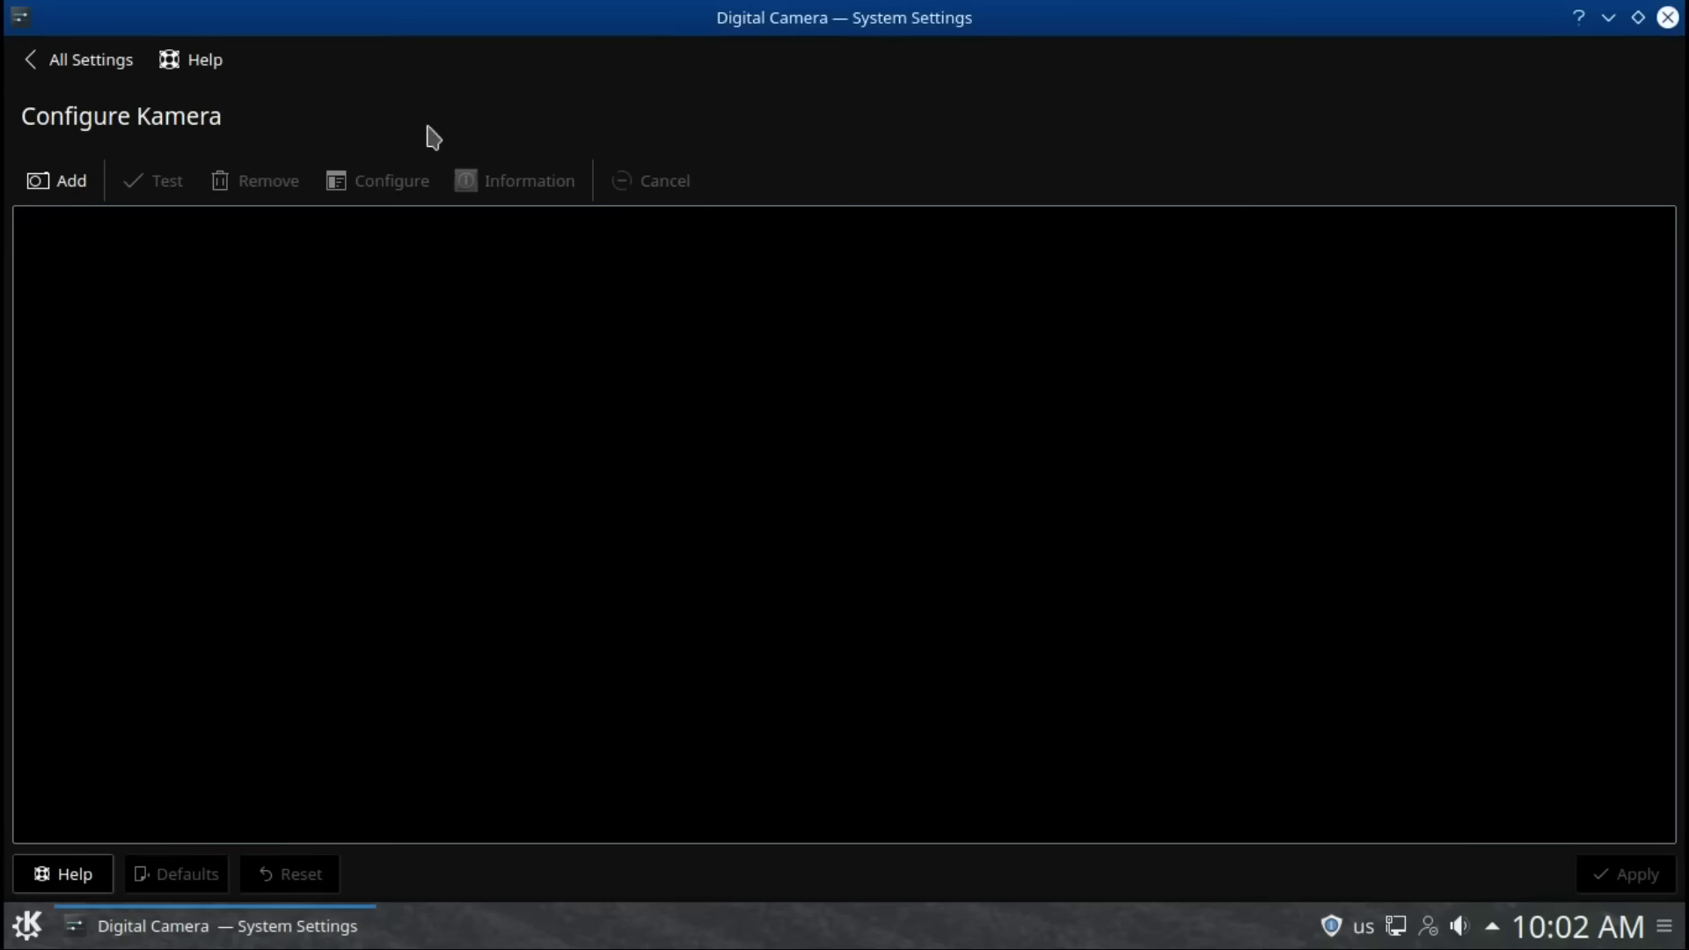
# Step: View the KDE Connect page, which lists no paired devices, and return to the overview
pyautogui.click(81, 69)
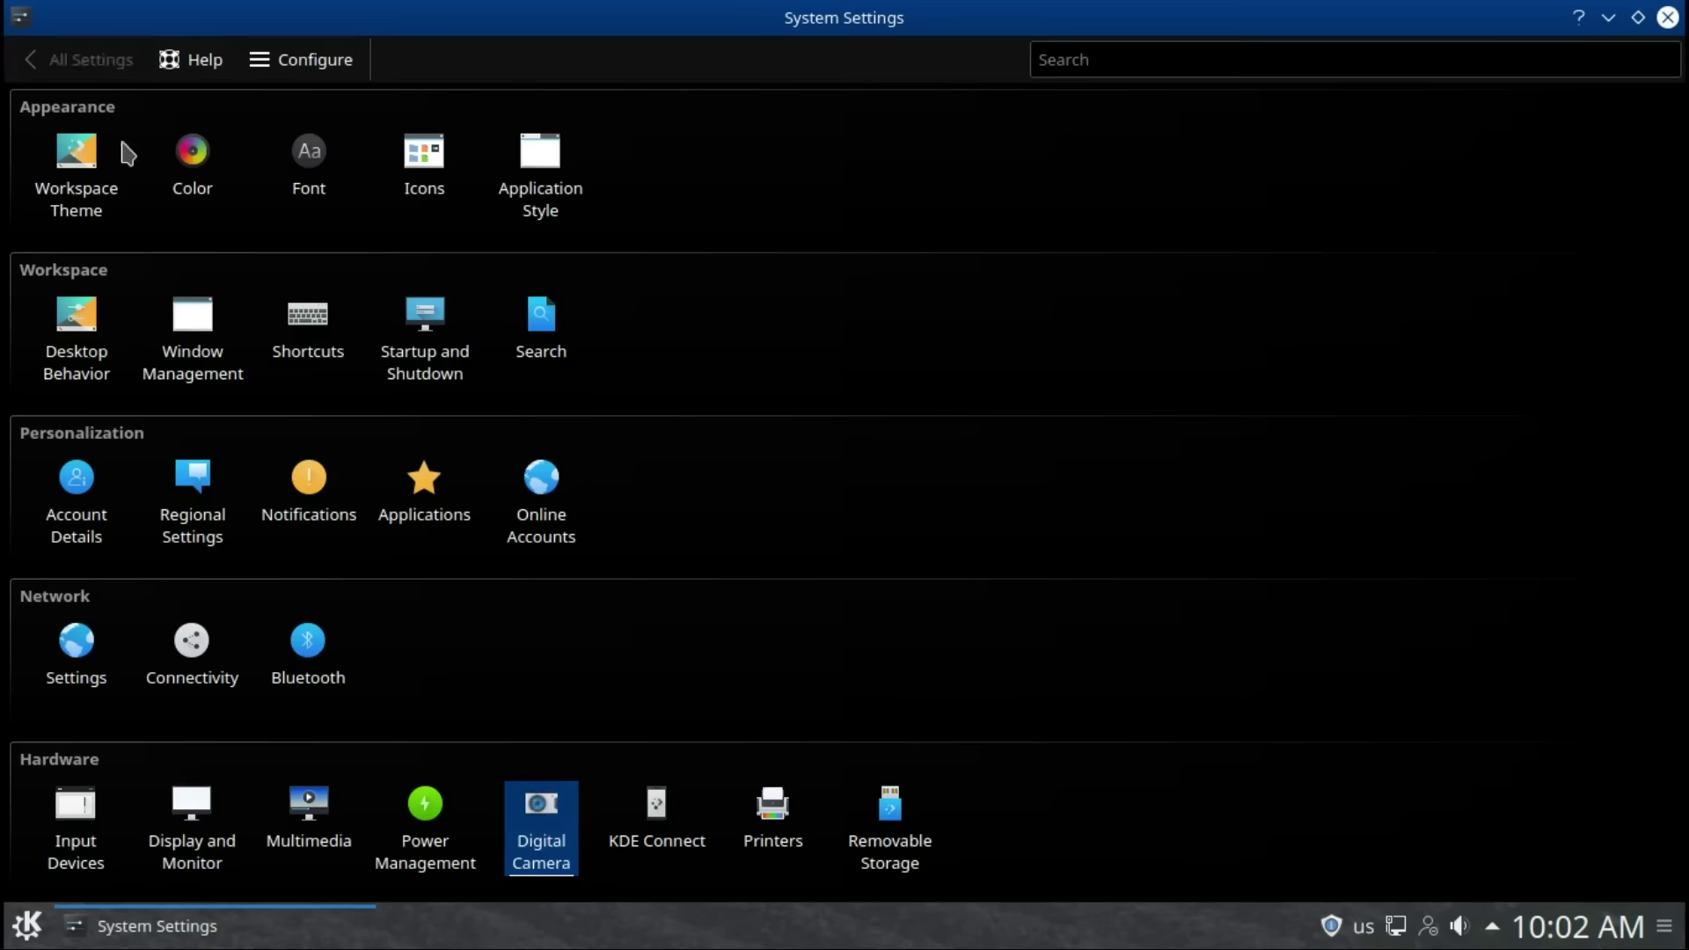
pyautogui.click(651, 818)
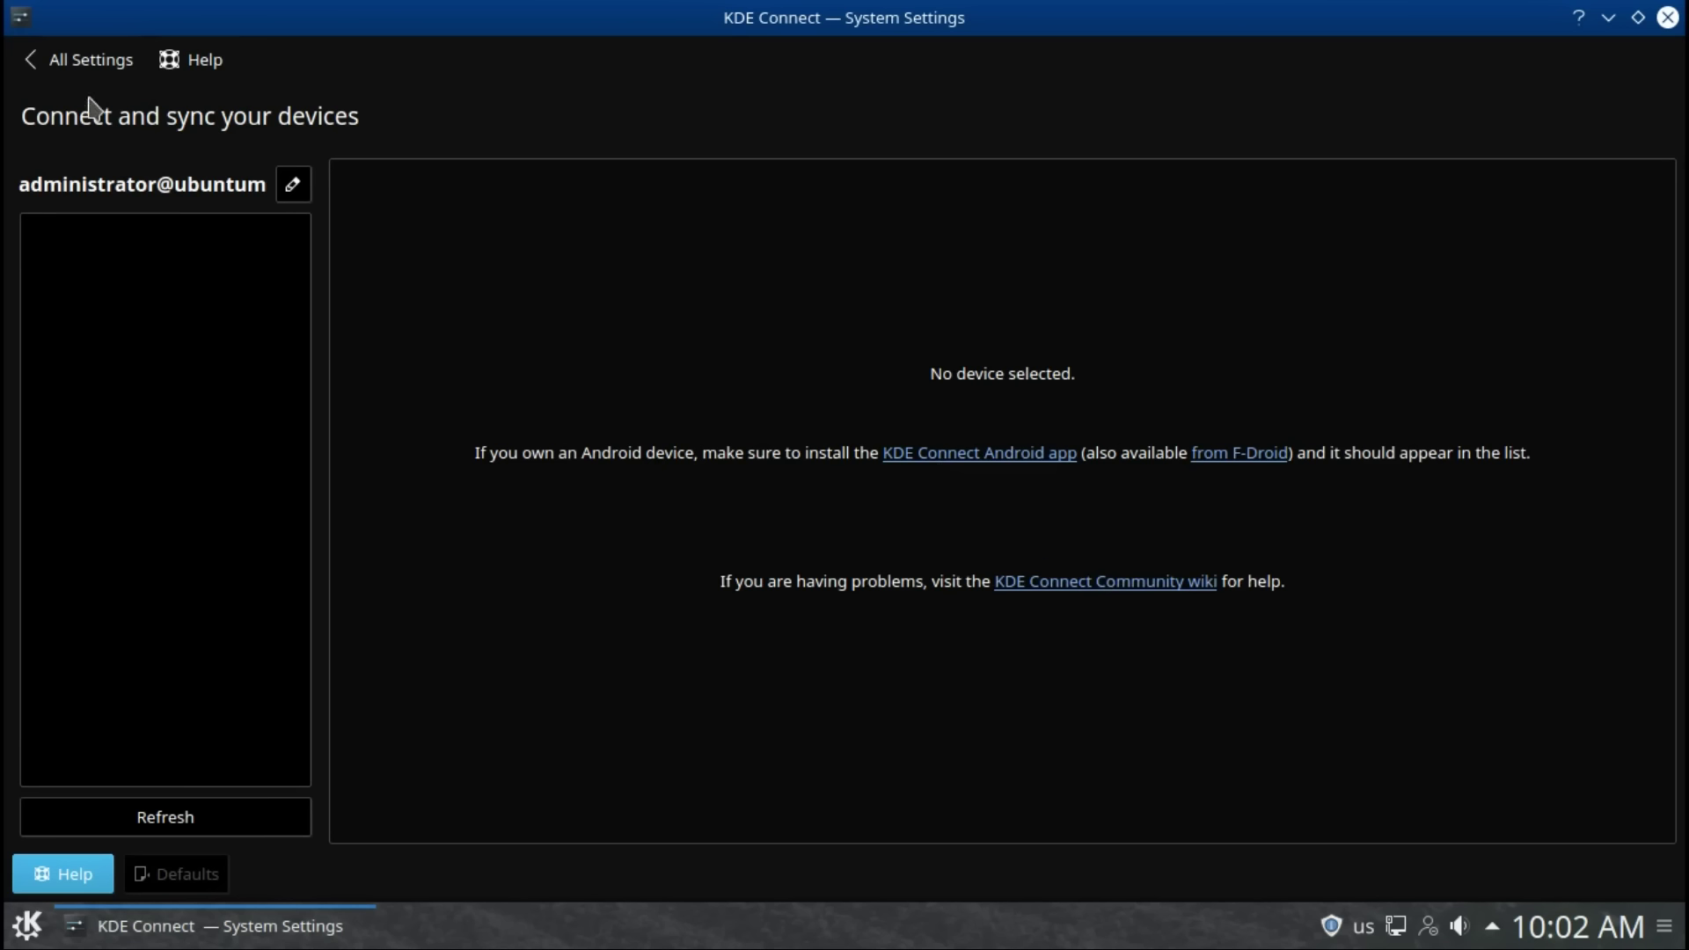
pyautogui.click(58, 63)
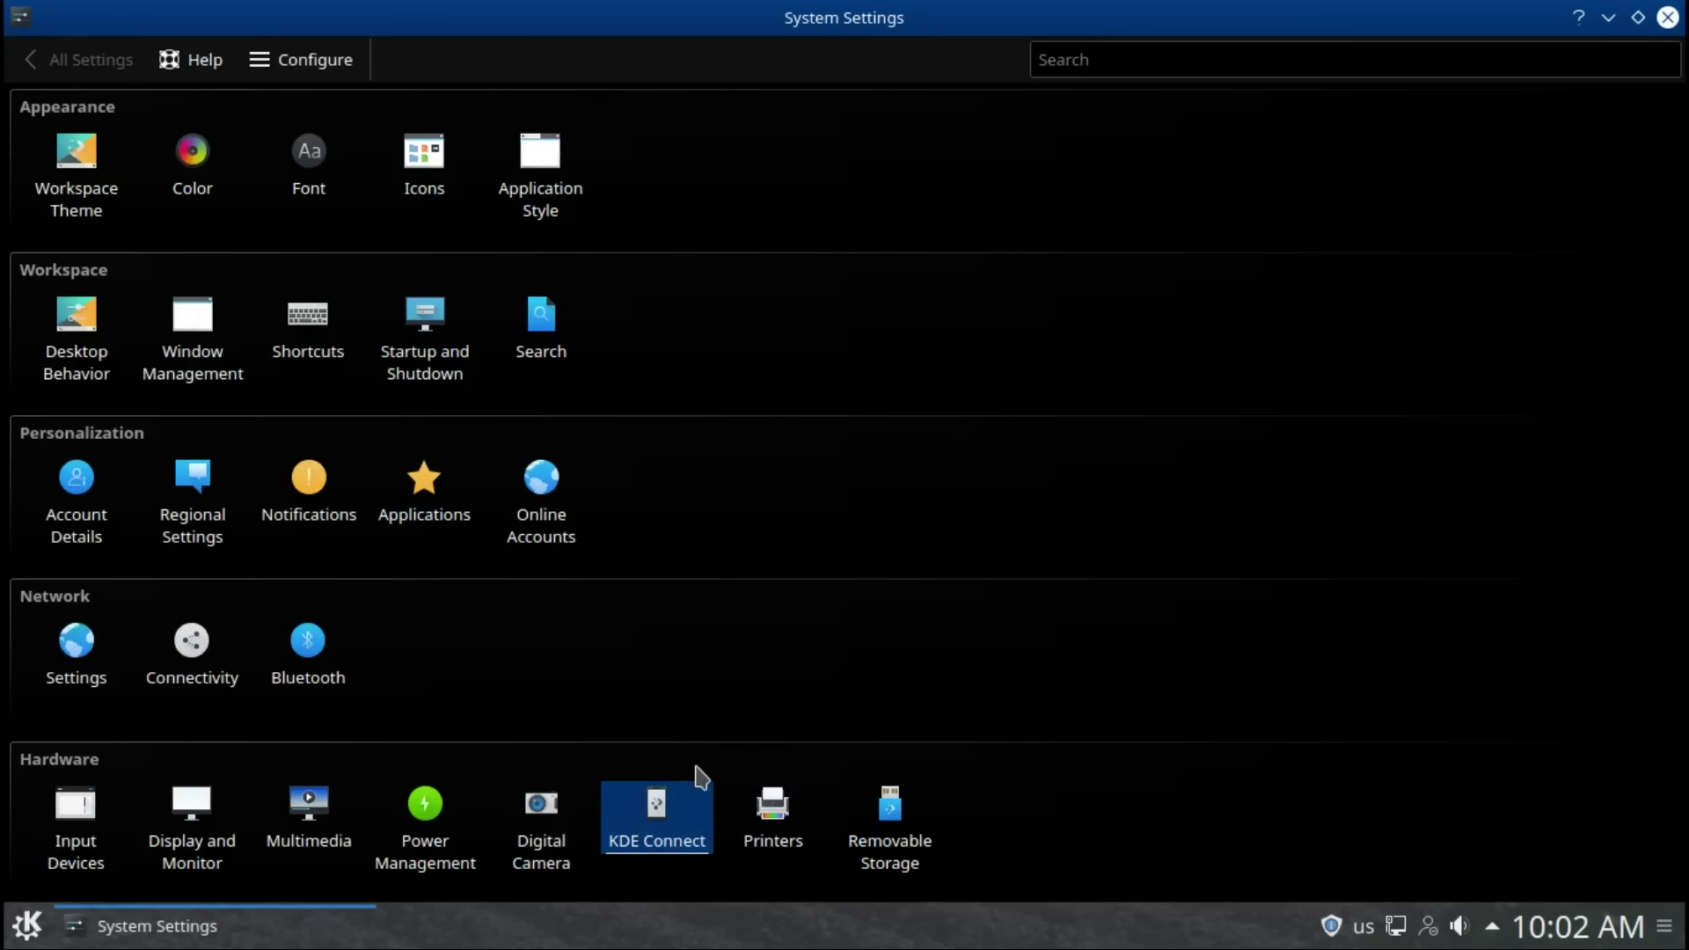
# Step: Start adding a new printer and select the discovered Samsung ML-3470 Series
pyautogui.click(772, 814)
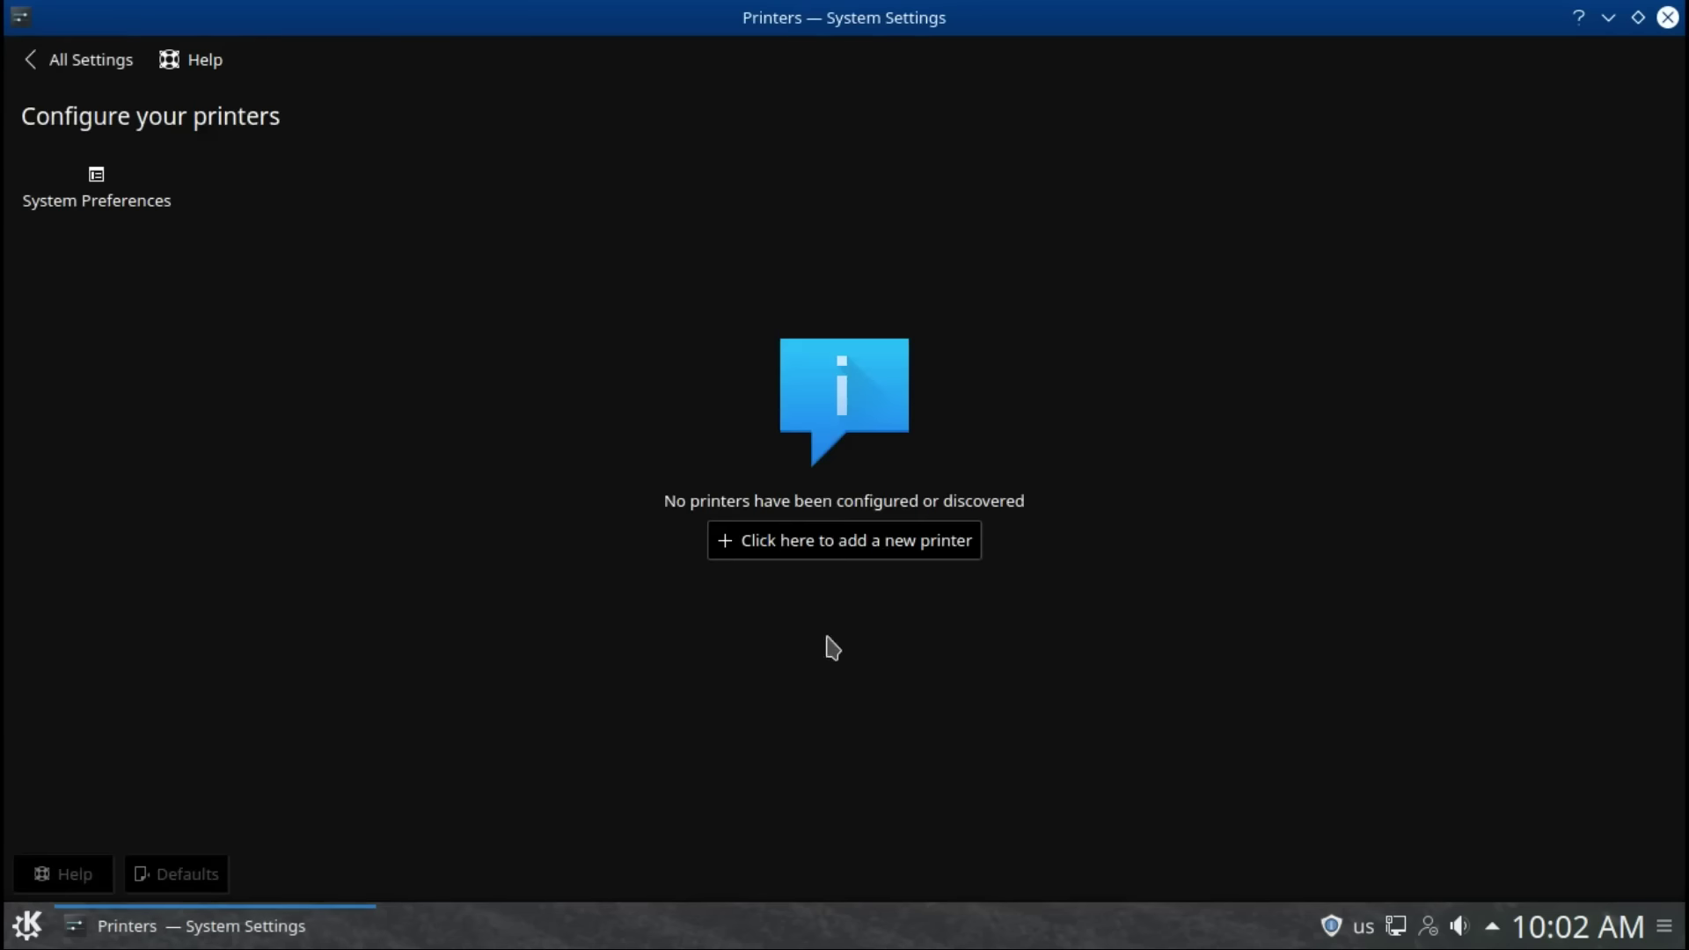
pyautogui.click(833, 549)
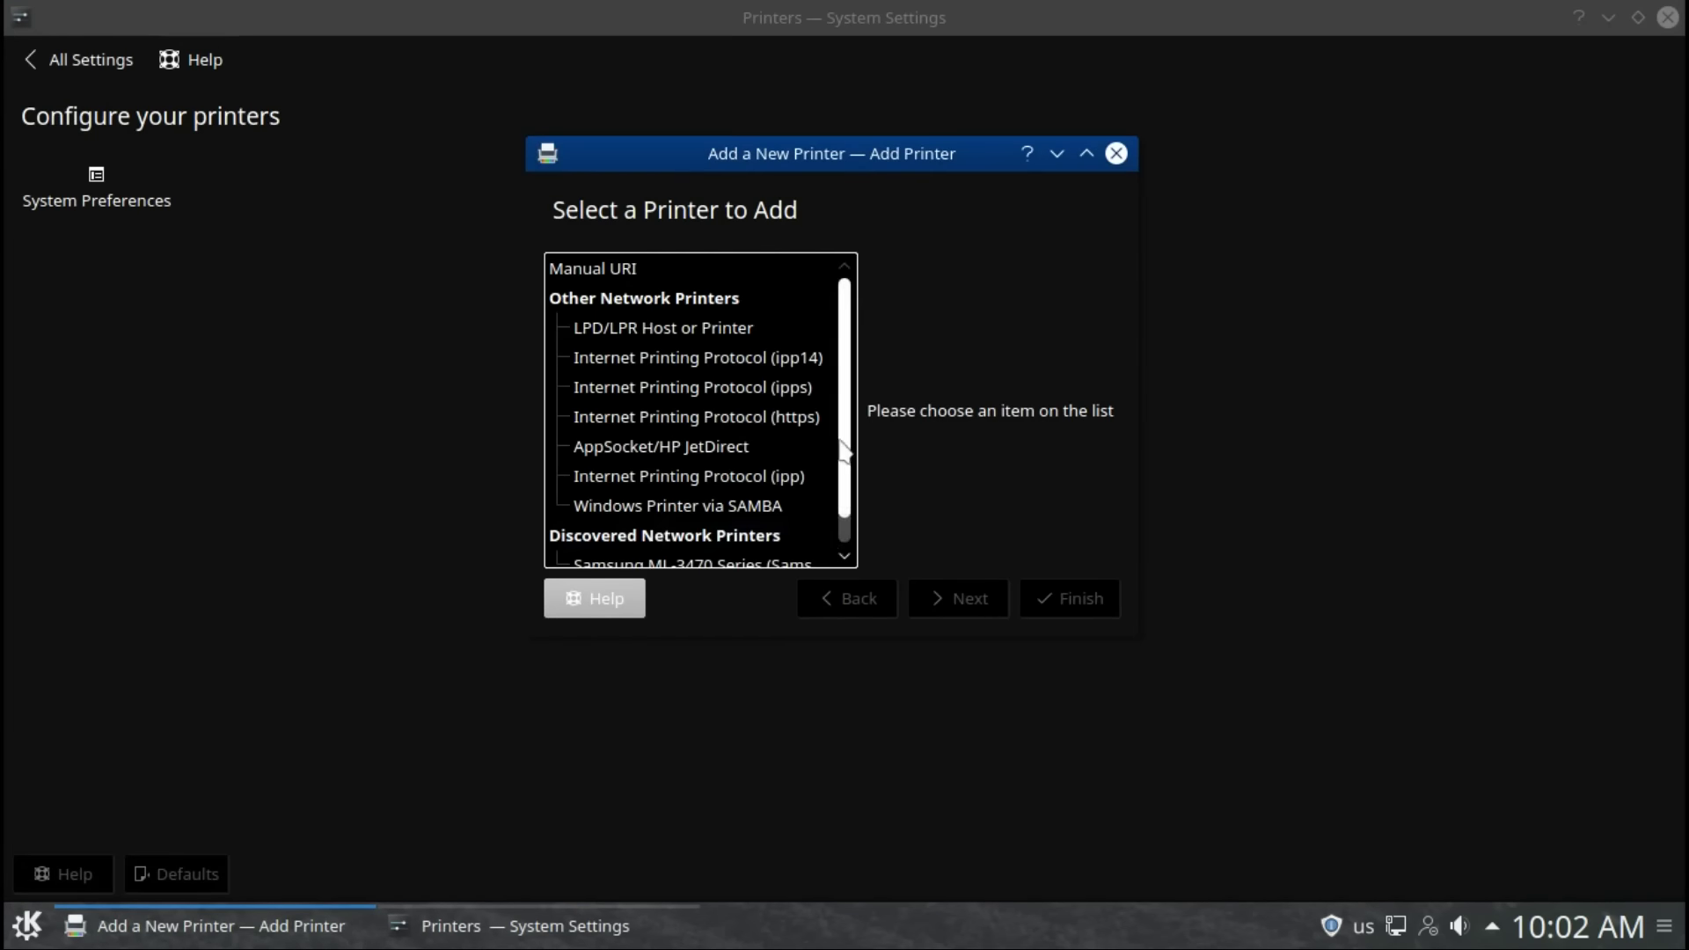
pyautogui.scroll(-1, 843, 450)
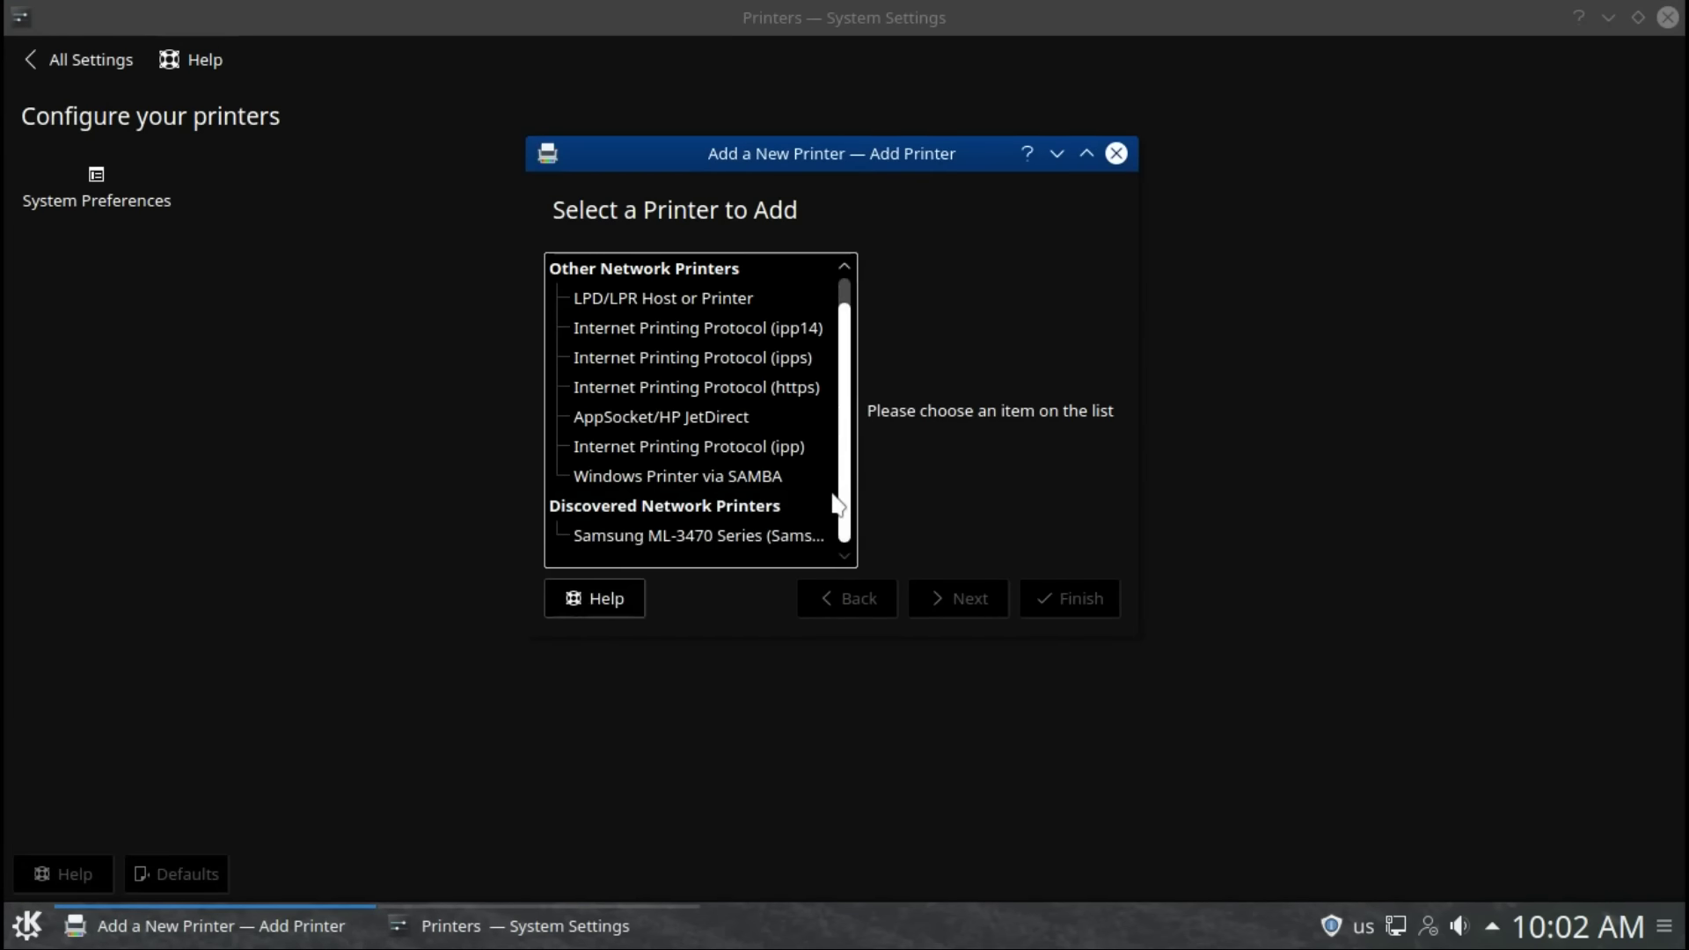
pyautogui.click(771, 531)
pyautogui.click(968, 595)
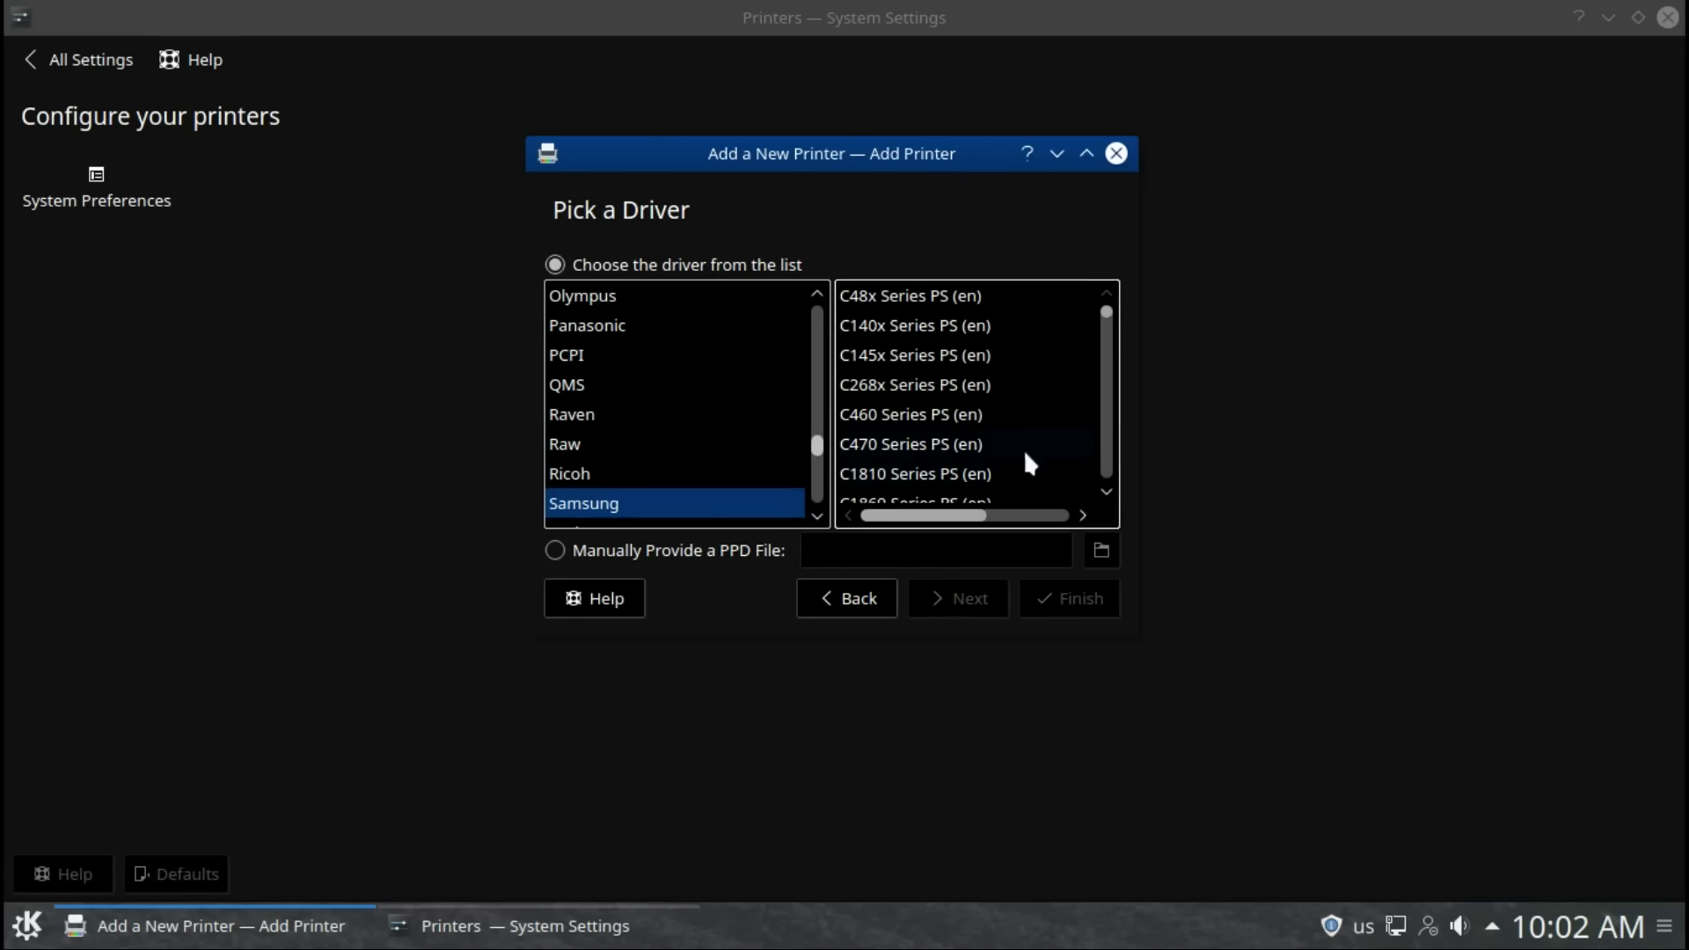
# Step: Choose the ML-3471ND Foomatic/Postscript driver, untick sharing, finish, and return to the overview
pyautogui.moveTo(1107, 313); pyautogui.dragTo(1096, 415)
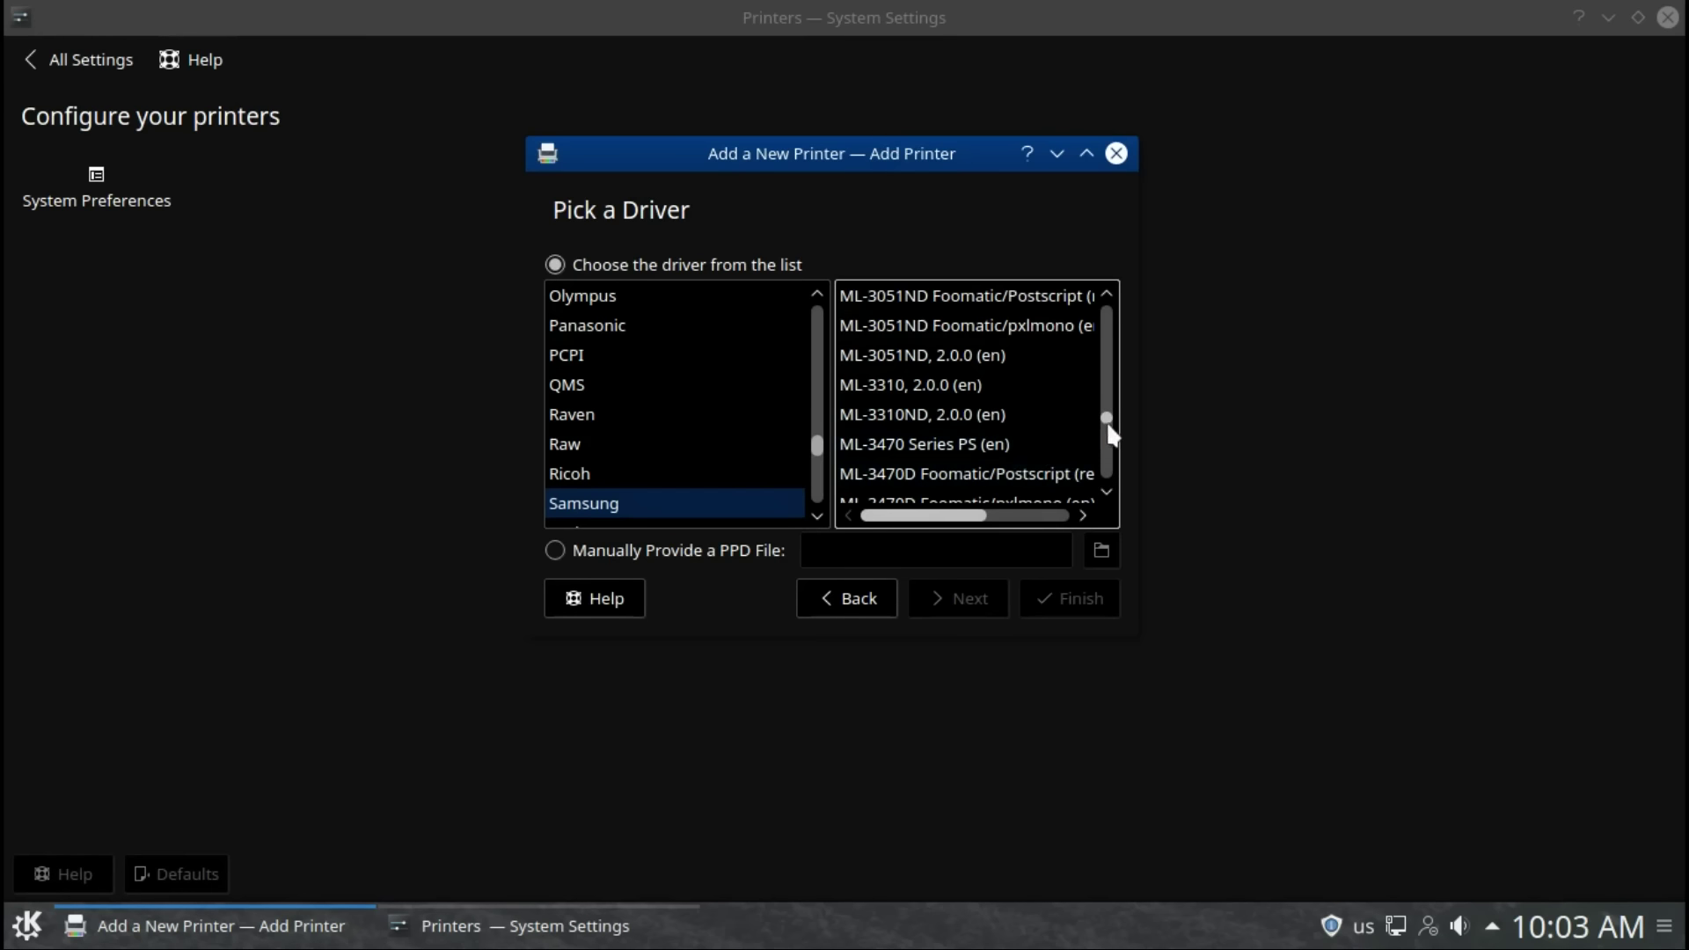
pyautogui.scroll(-1, 1110, 432)
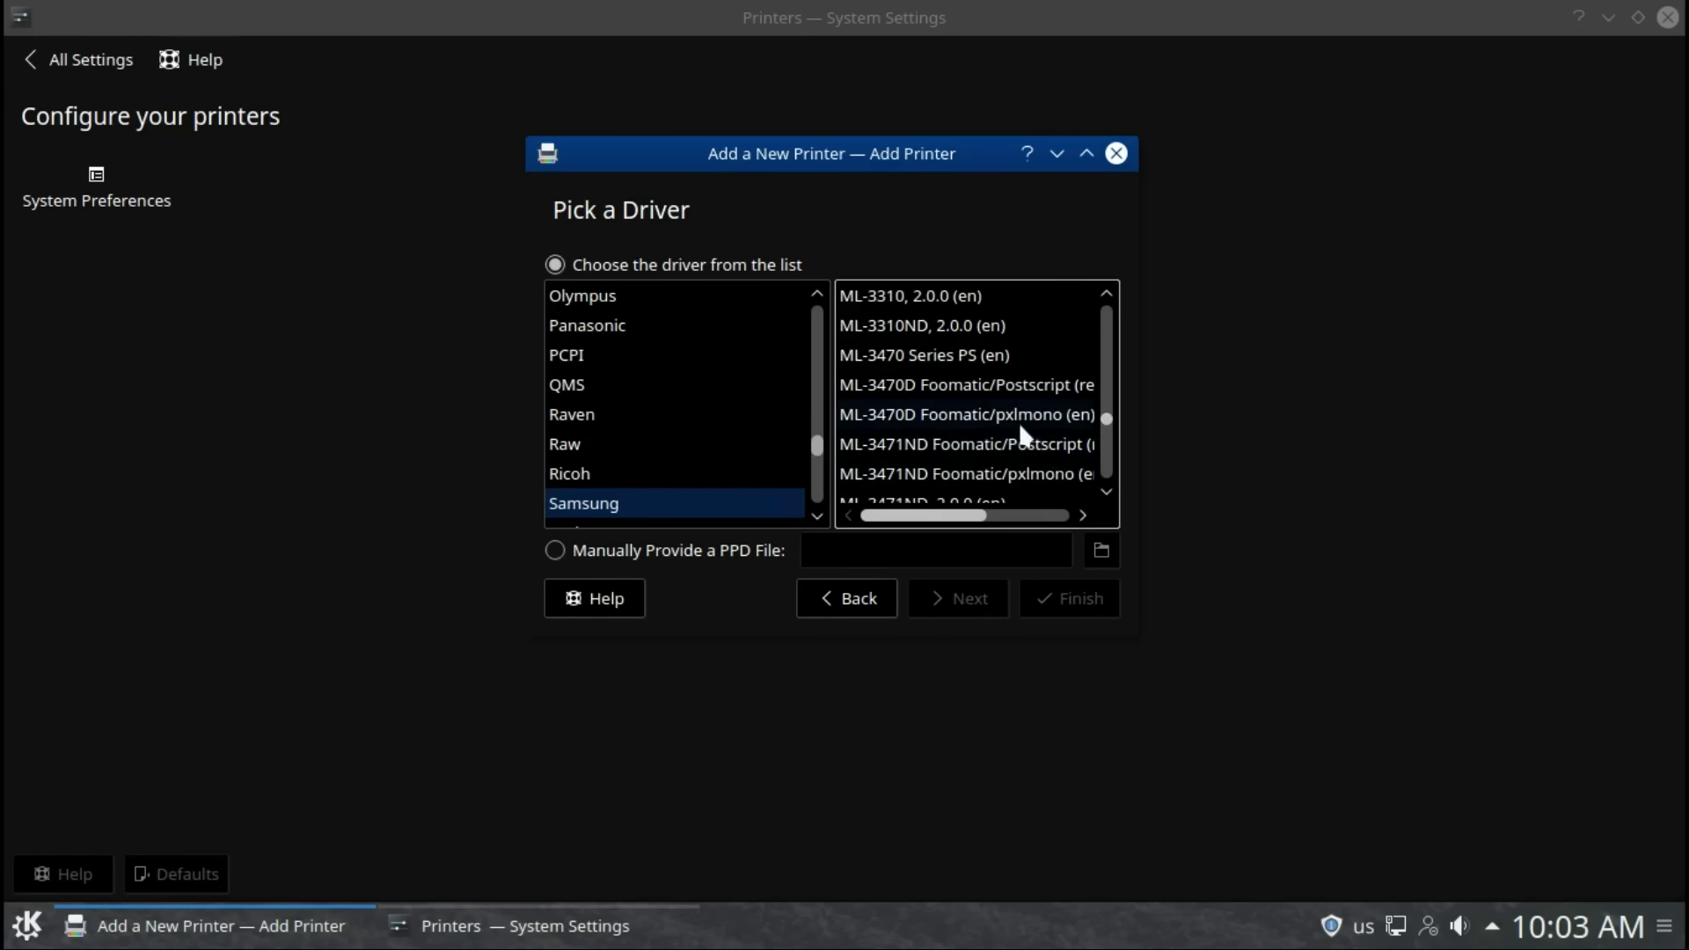
pyautogui.click(978, 440)
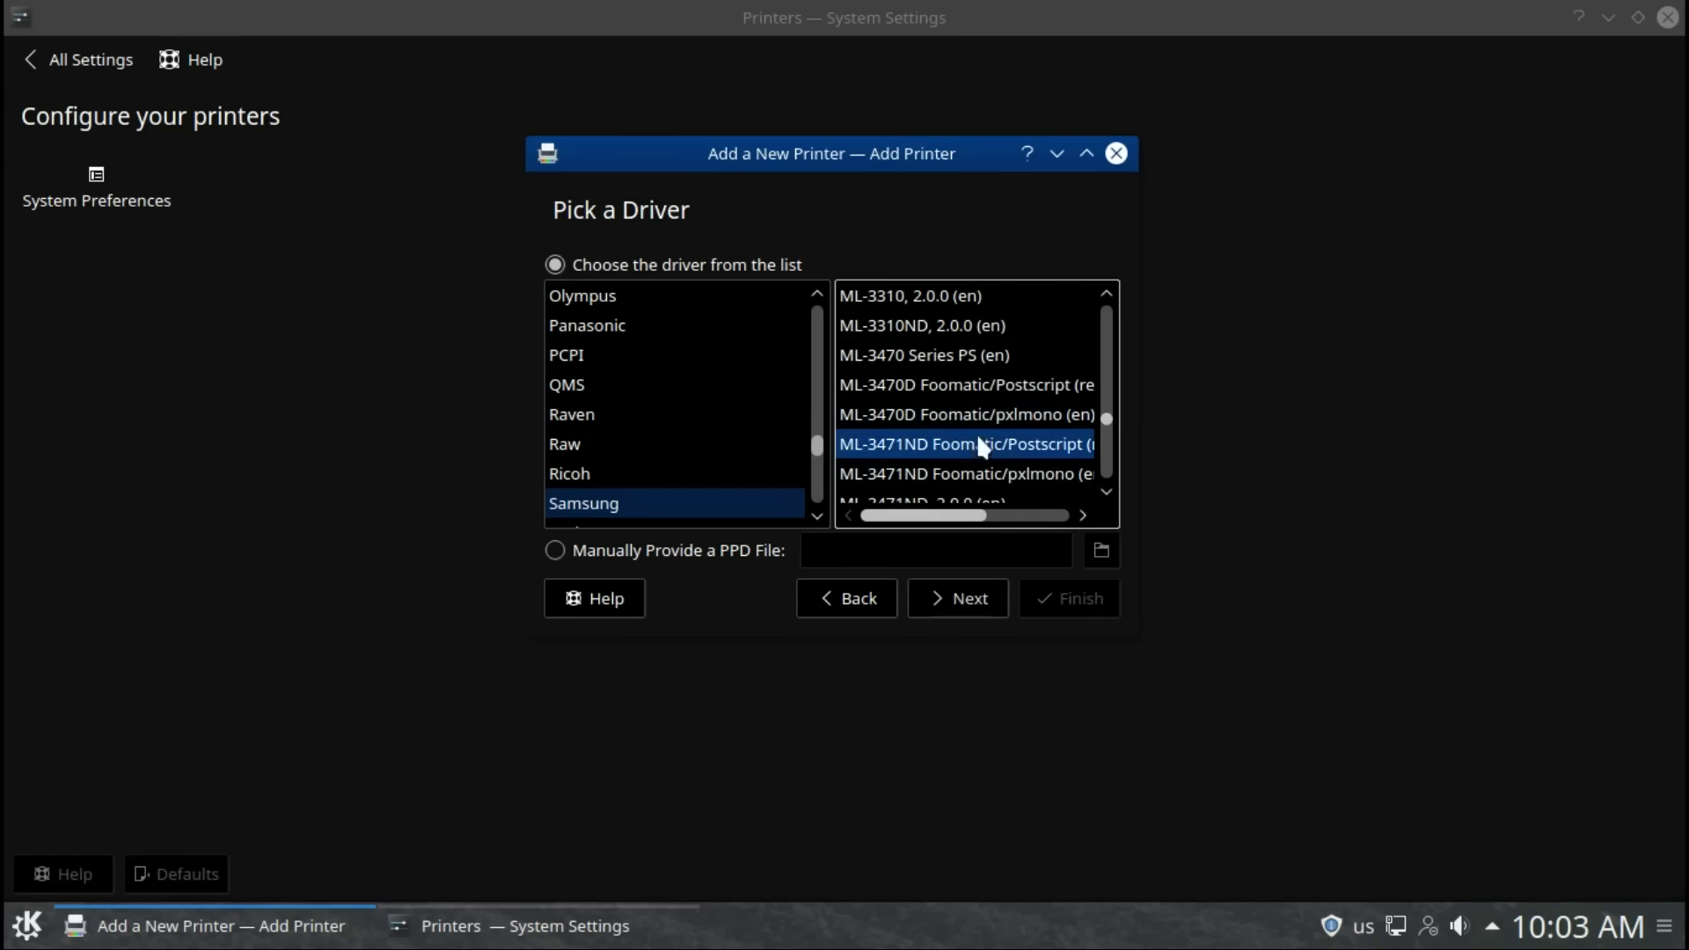
pyautogui.click(959, 596)
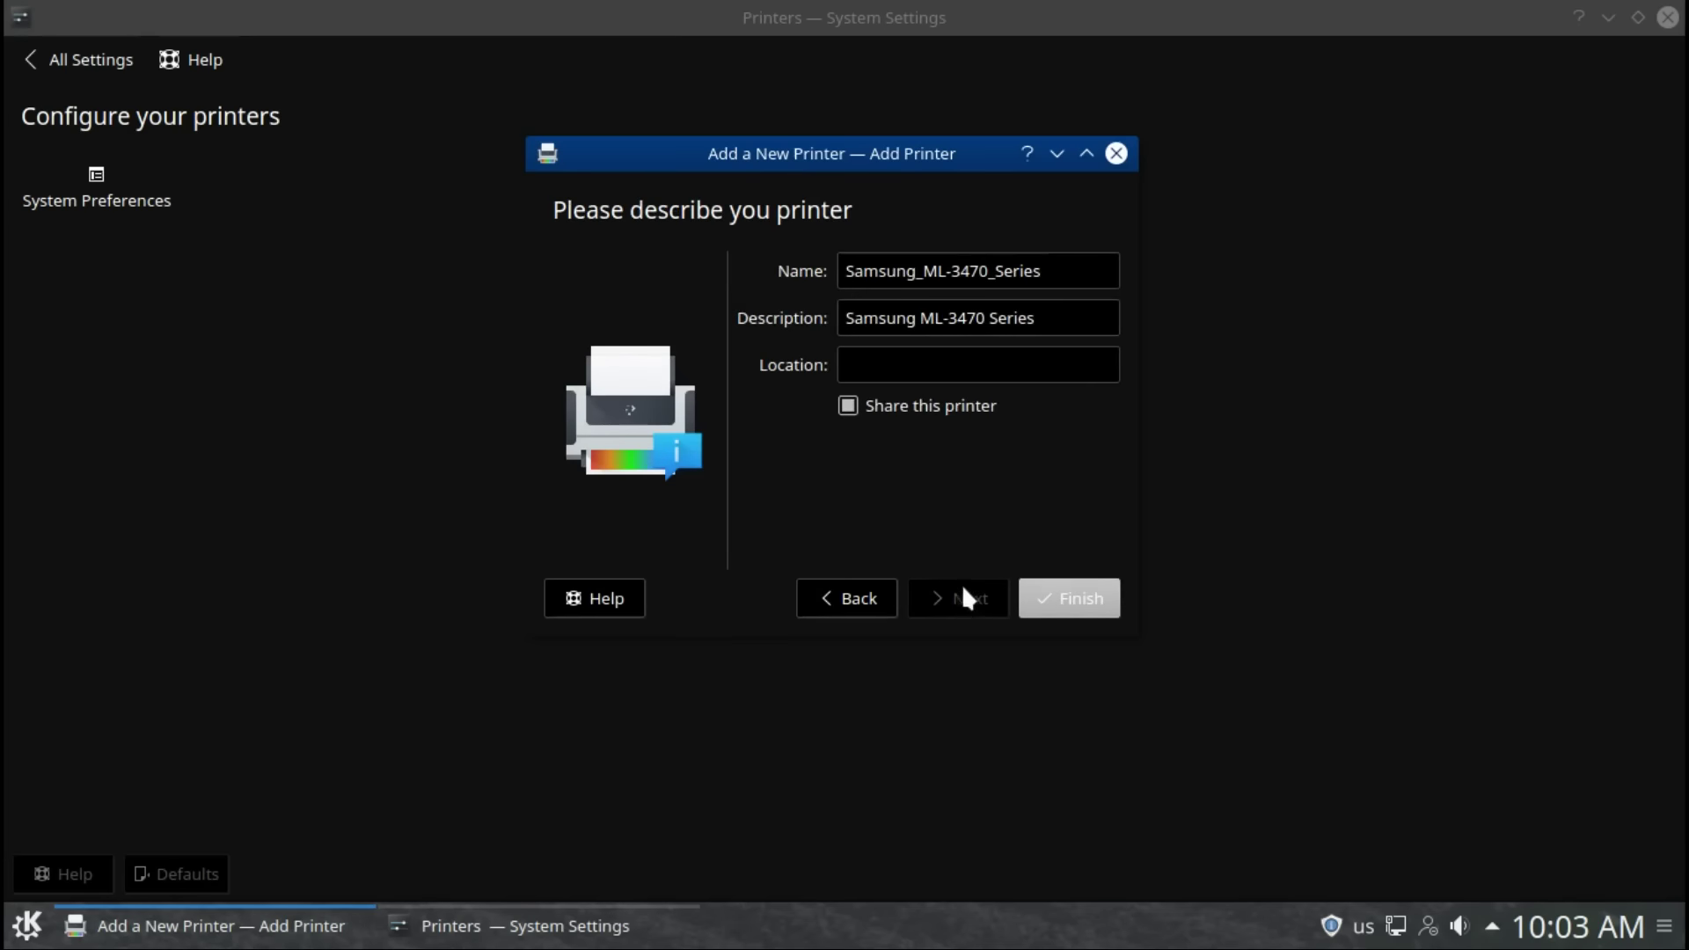
pyautogui.click(848, 406)
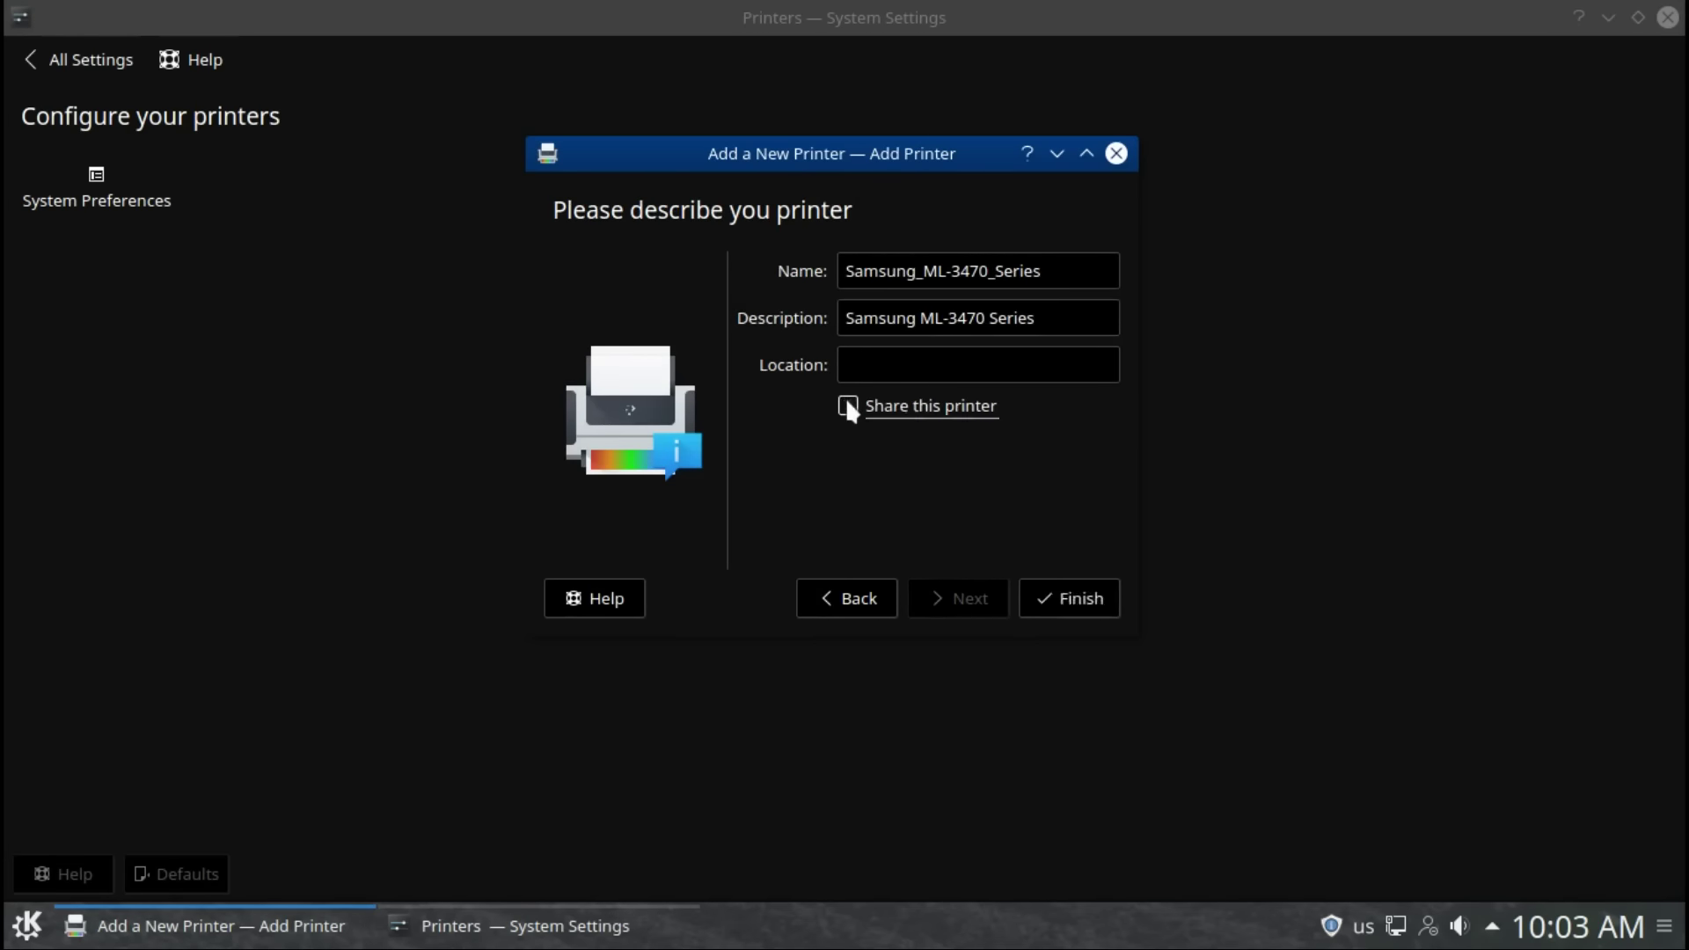
pyautogui.click(1091, 602)
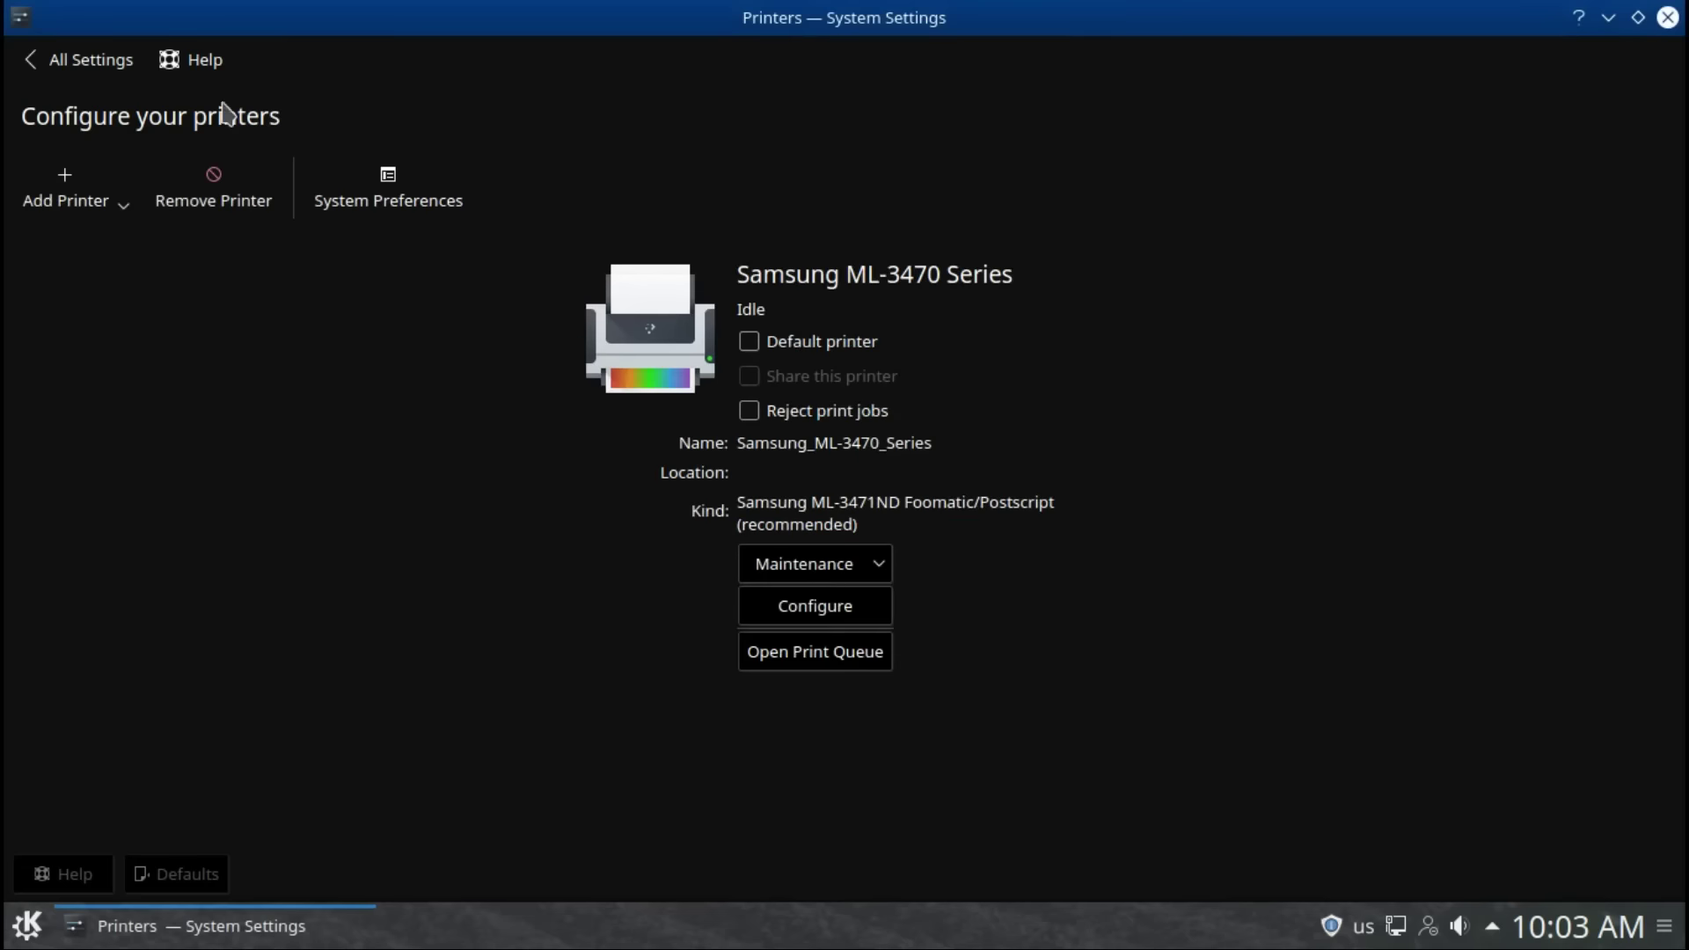
pyautogui.click(93, 70)
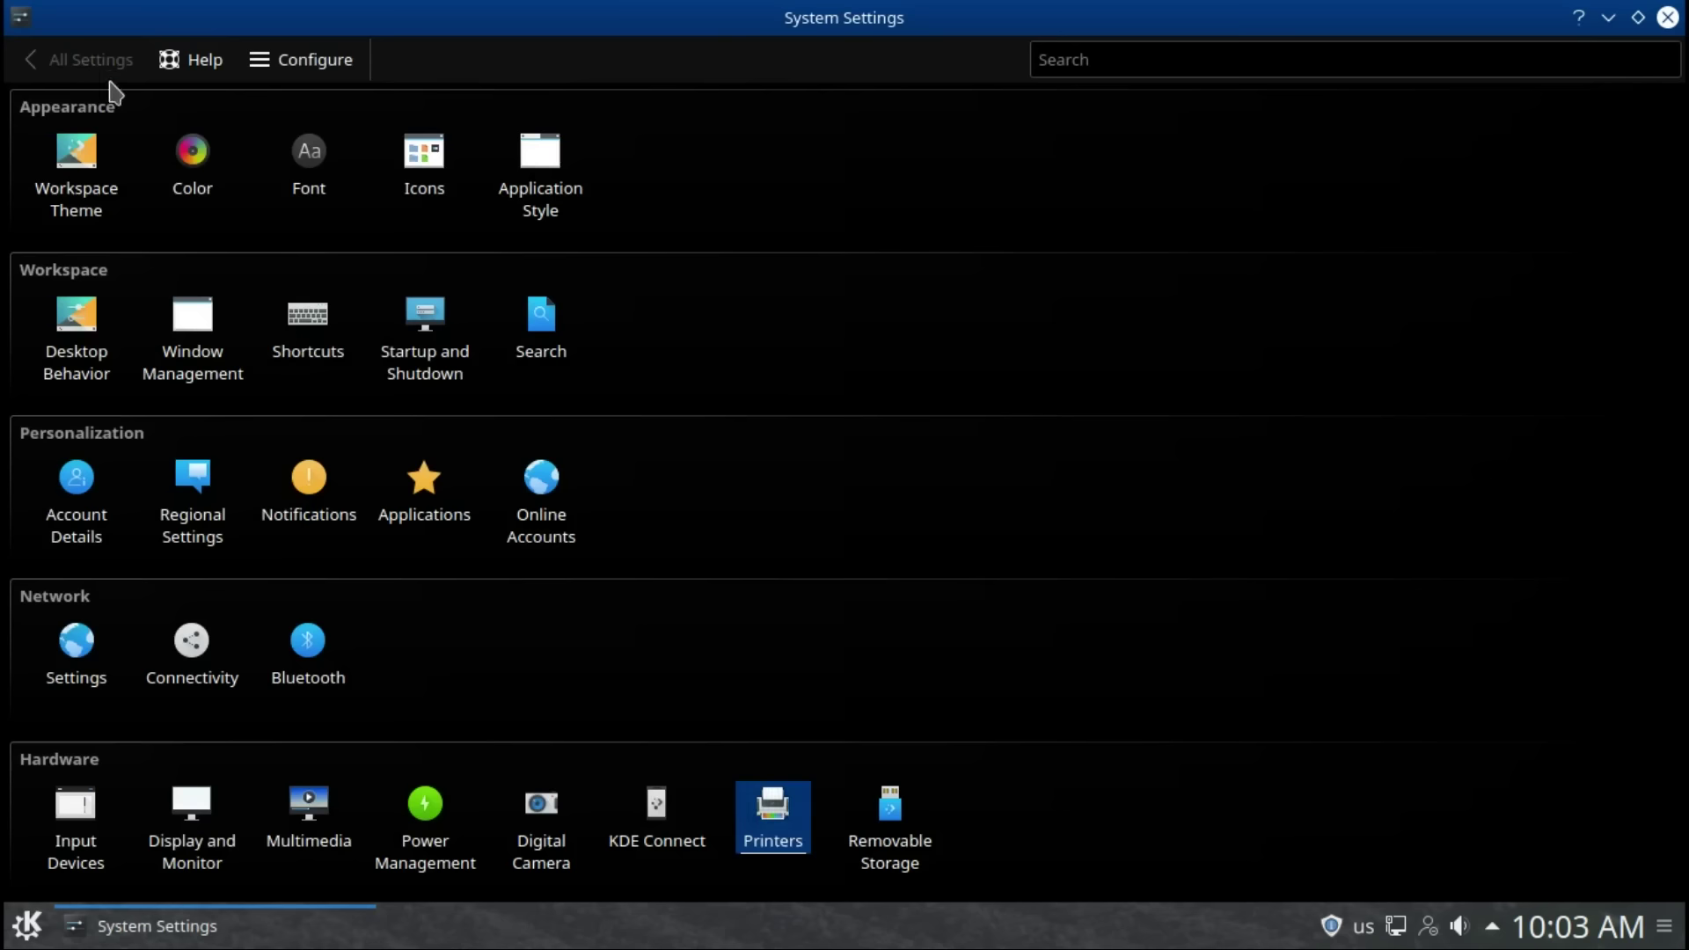
# Step: View the Removable Storage automount options, then close System Settings
pyautogui.click(882, 840)
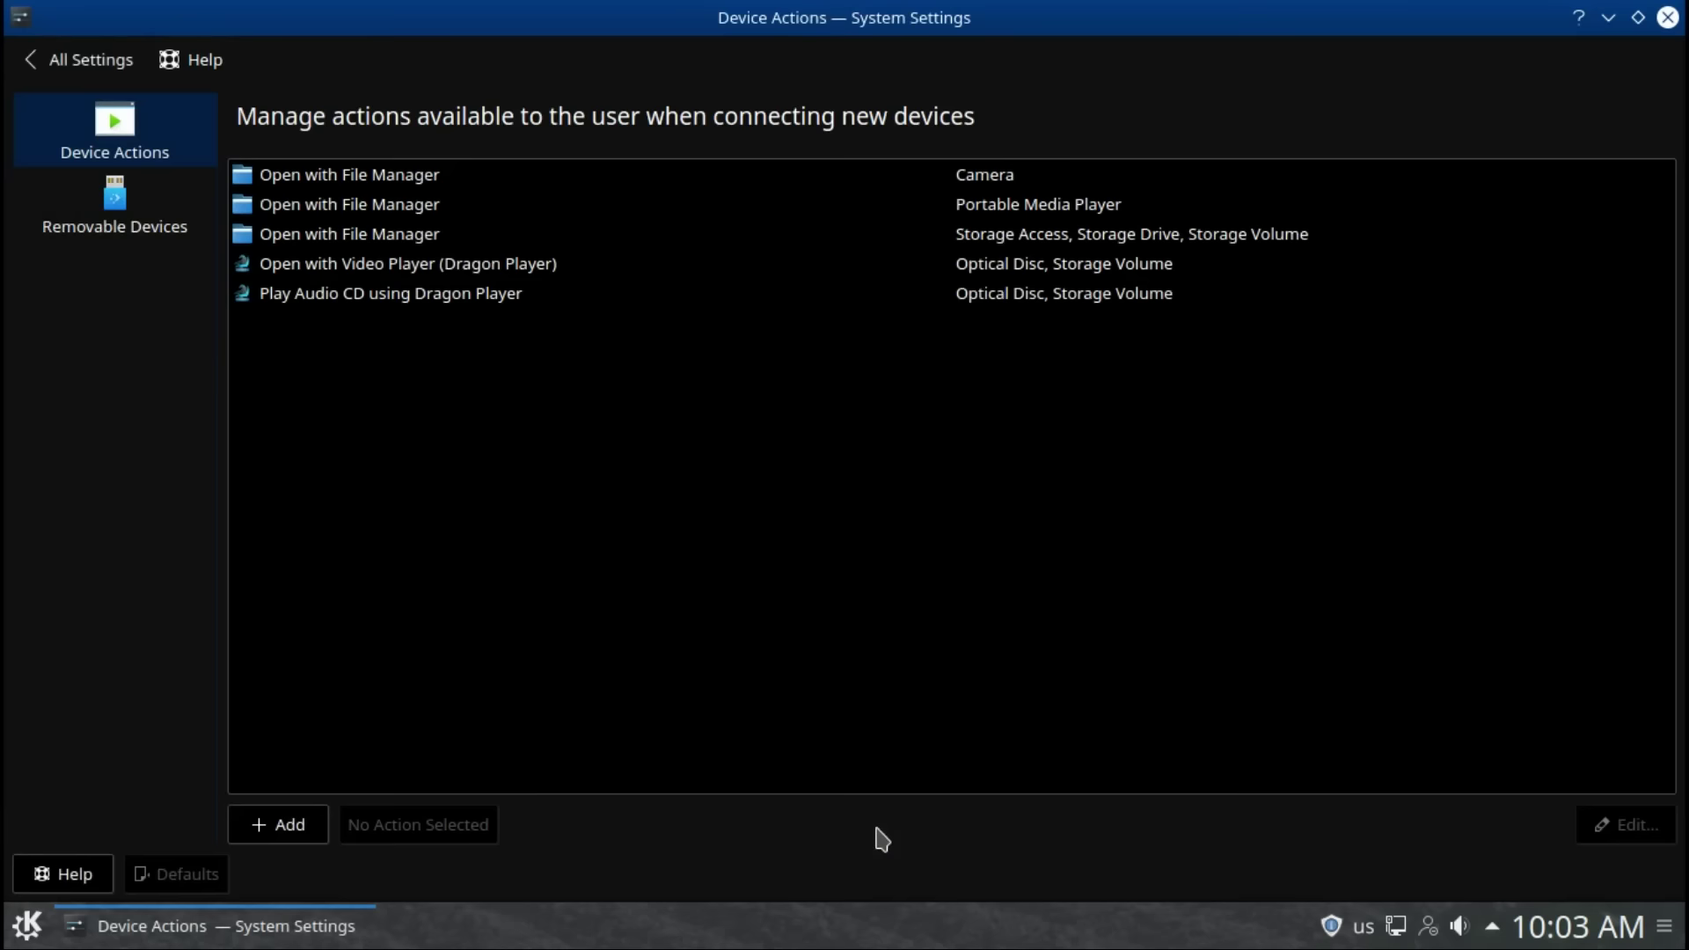
pyautogui.click(138, 228)
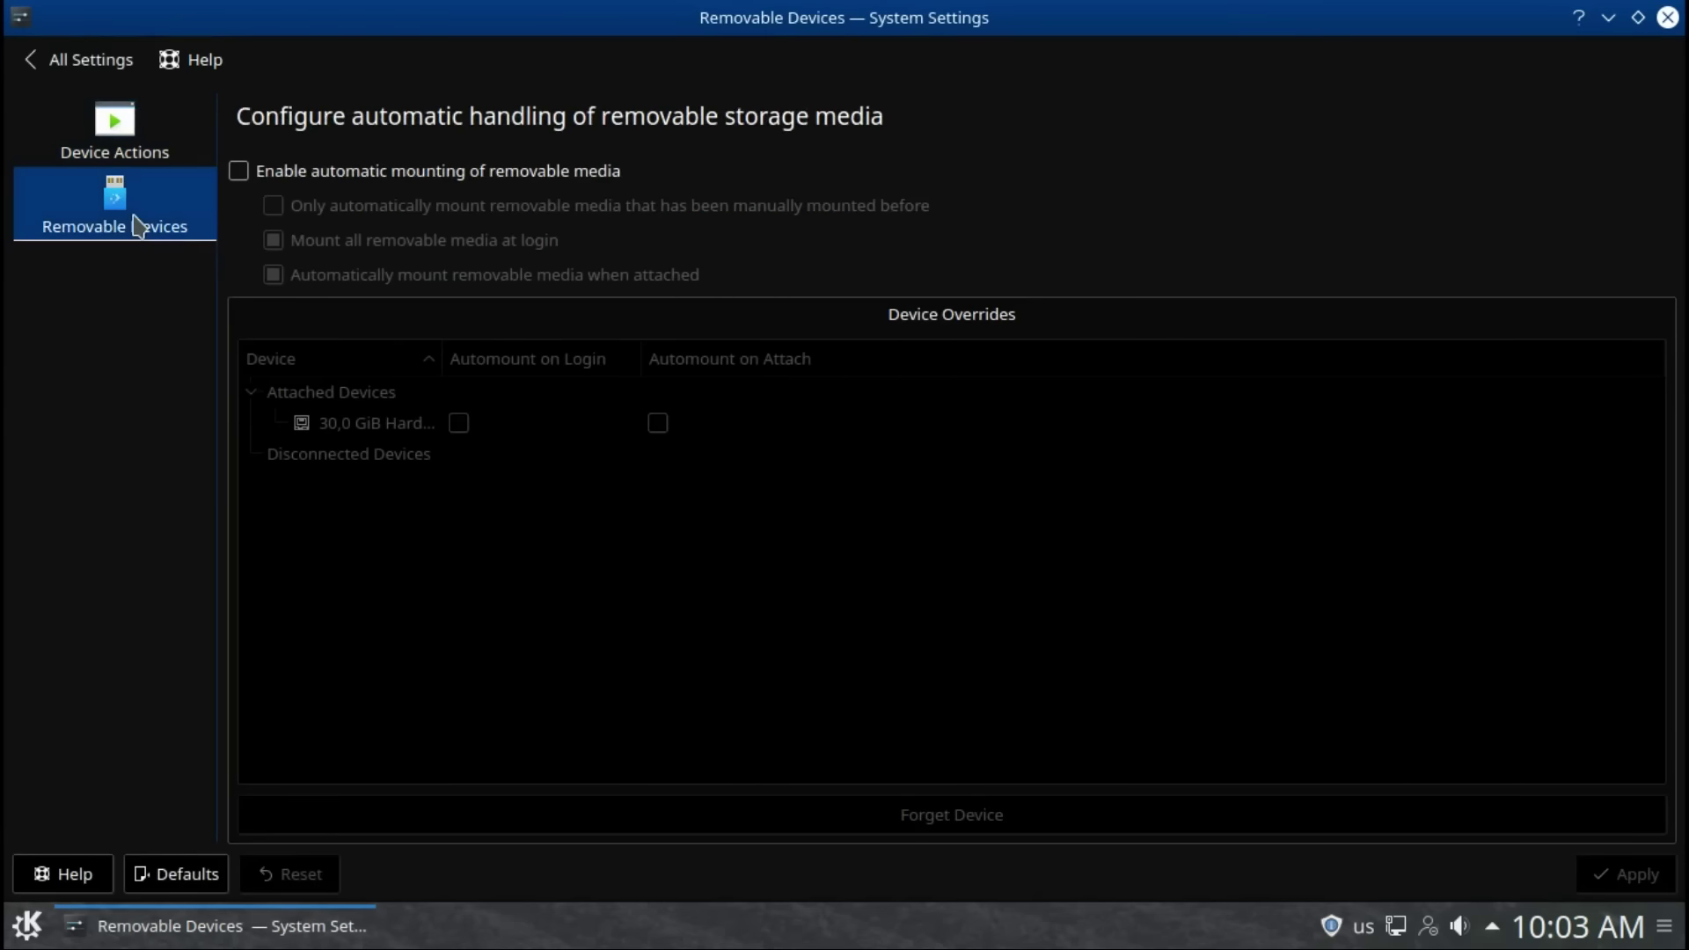
pyautogui.click(1669, 18)
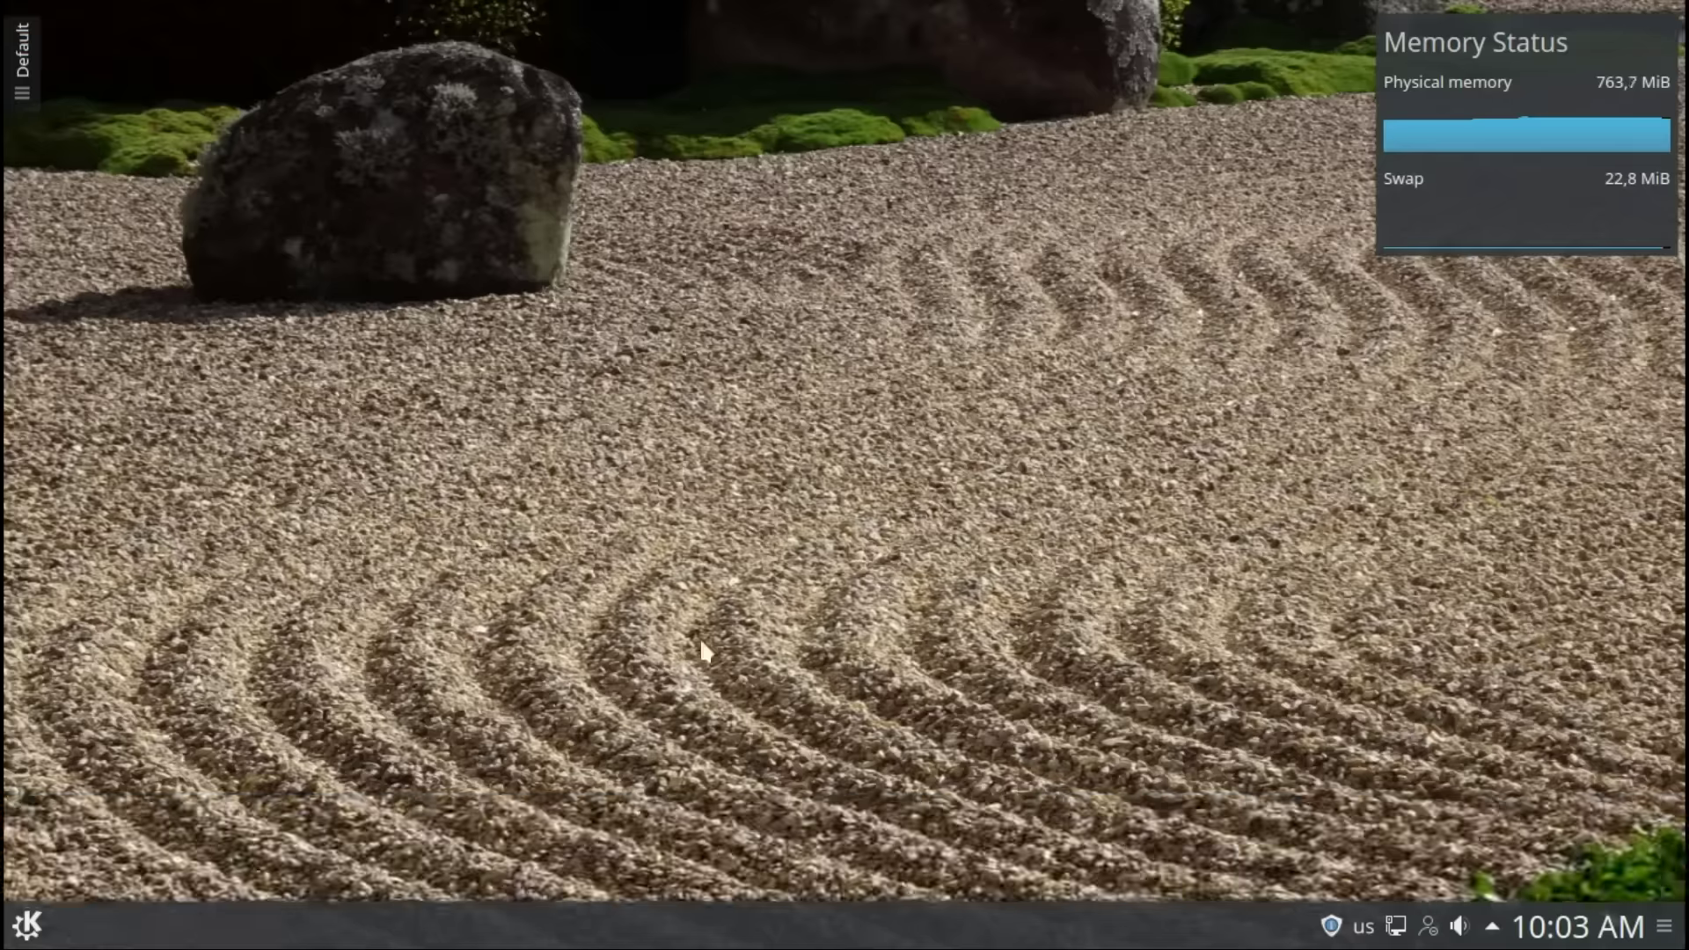
# Step: Browse the launcher's Graphics, Internet and Multimedia application categories
pyautogui.click(28, 925)
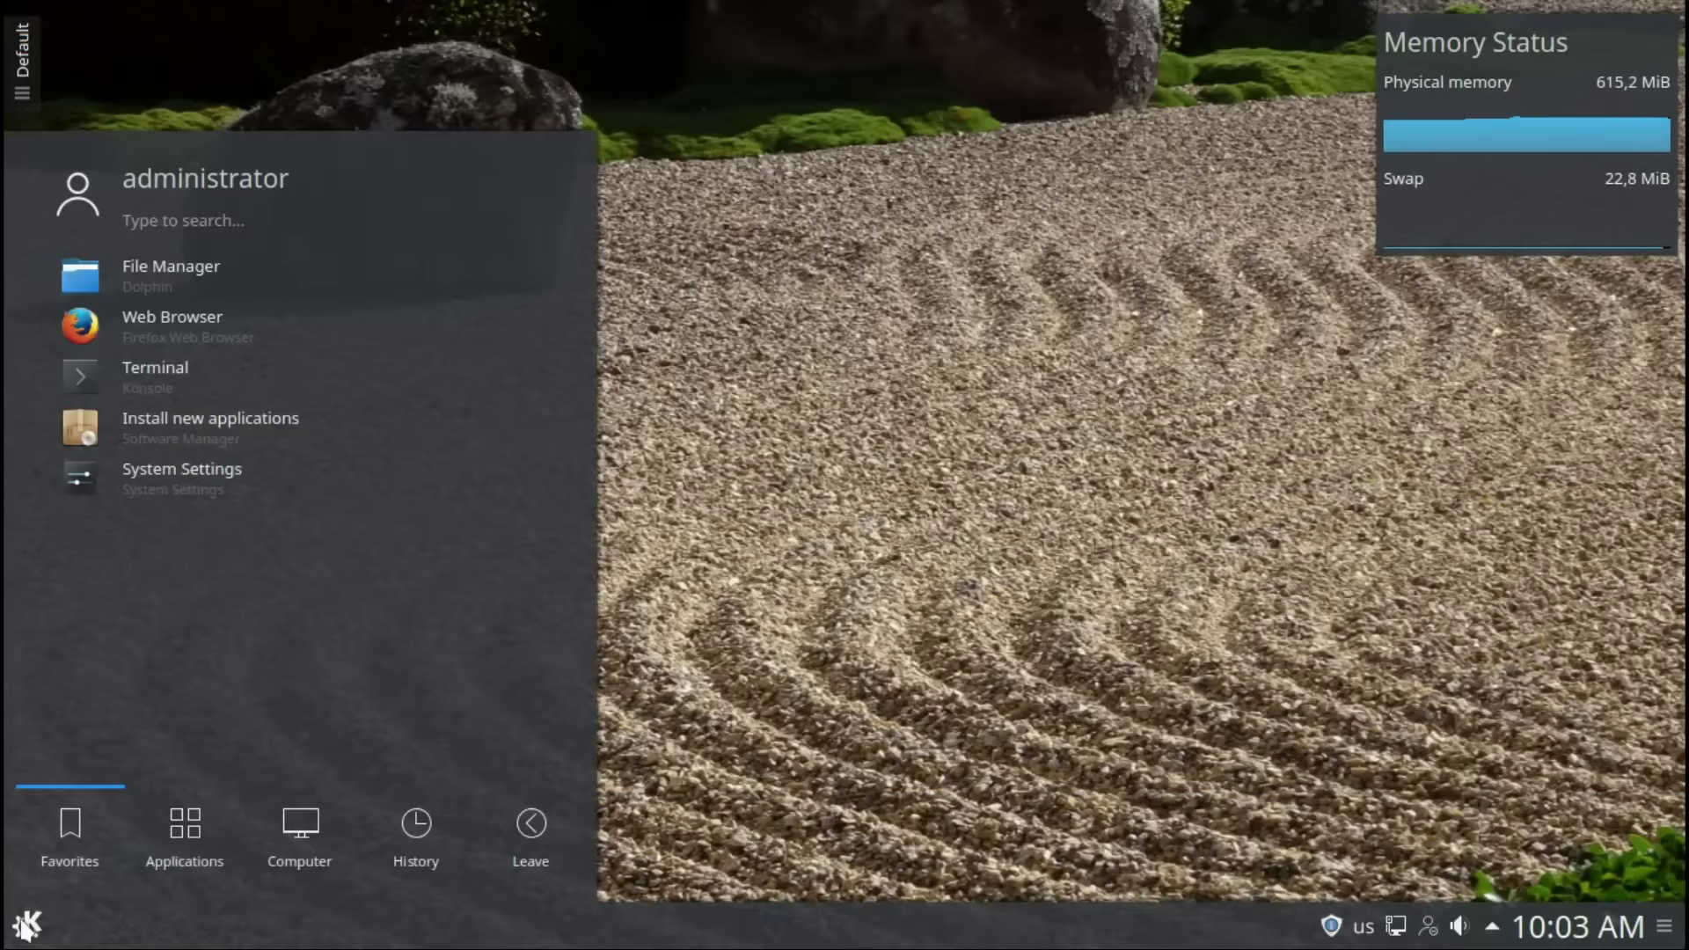
pyautogui.click(173, 836)
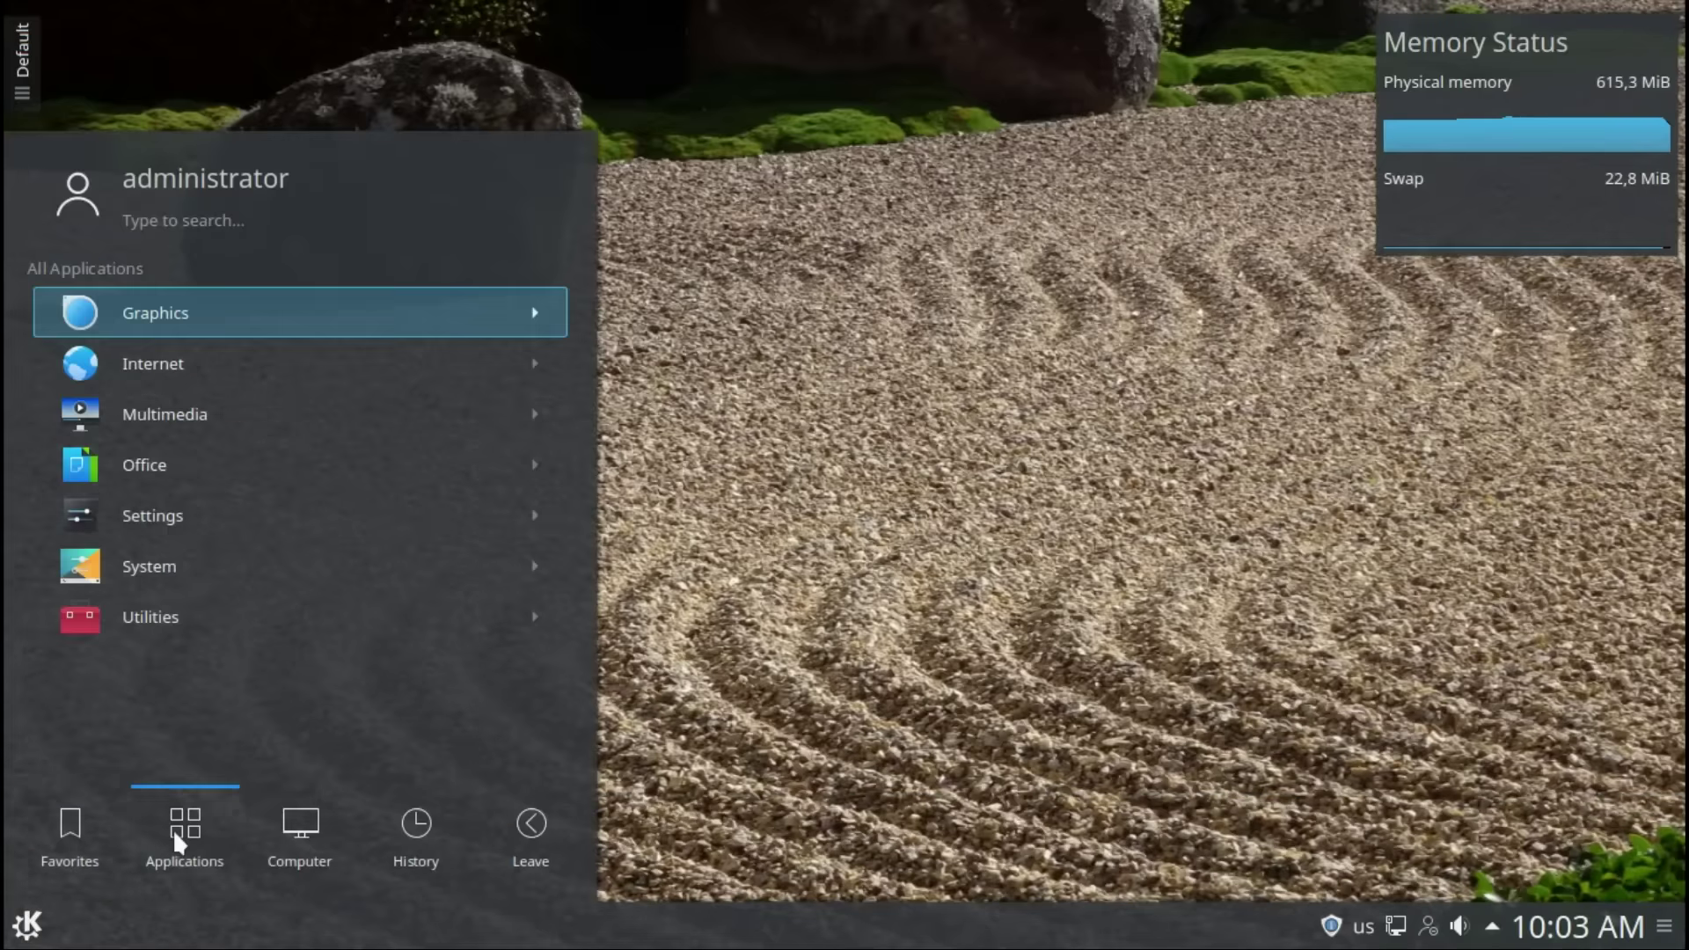
pyautogui.click(143, 318)
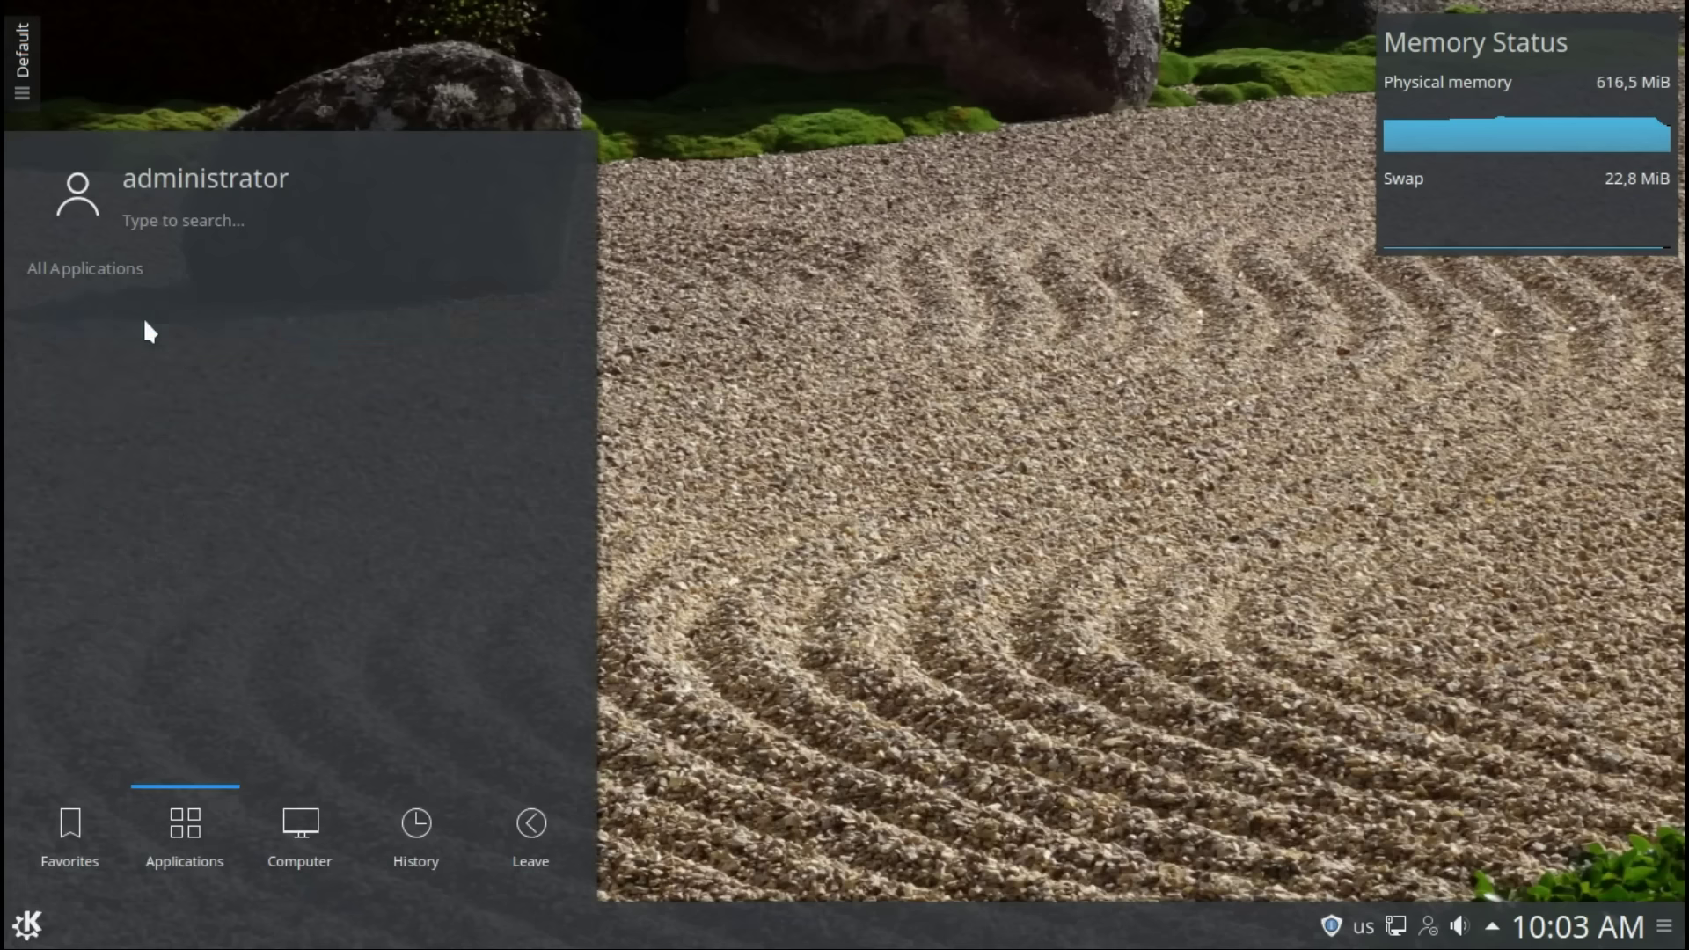
pyautogui.click(98, 266)
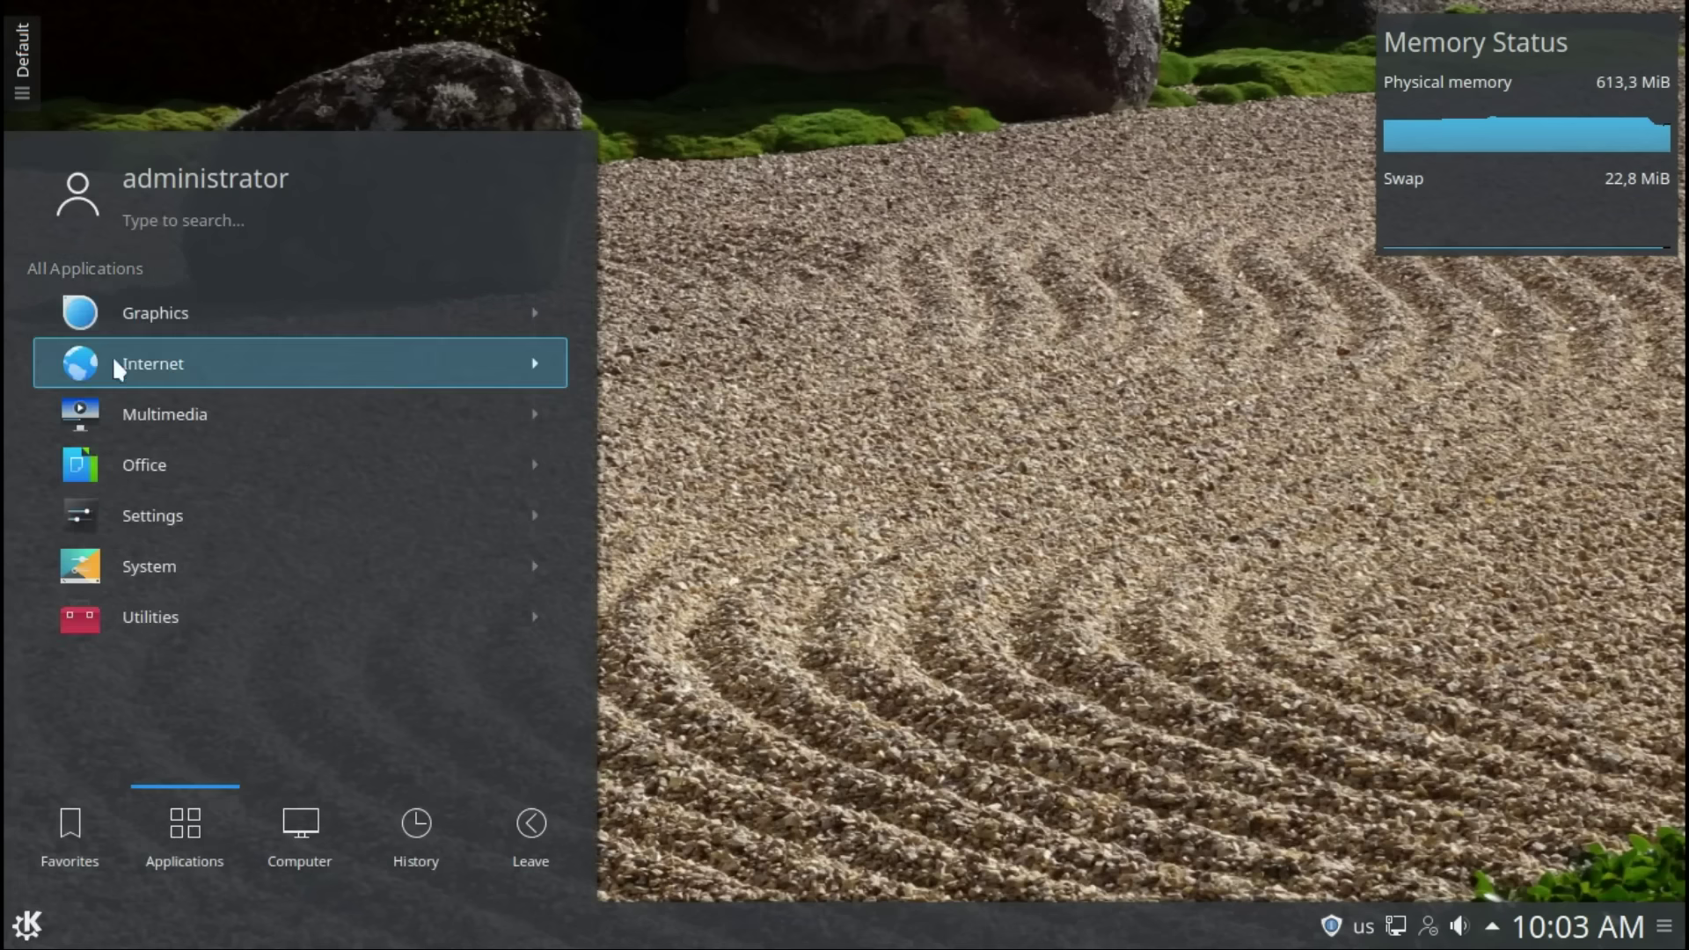
pyautogui.click(118, 363)
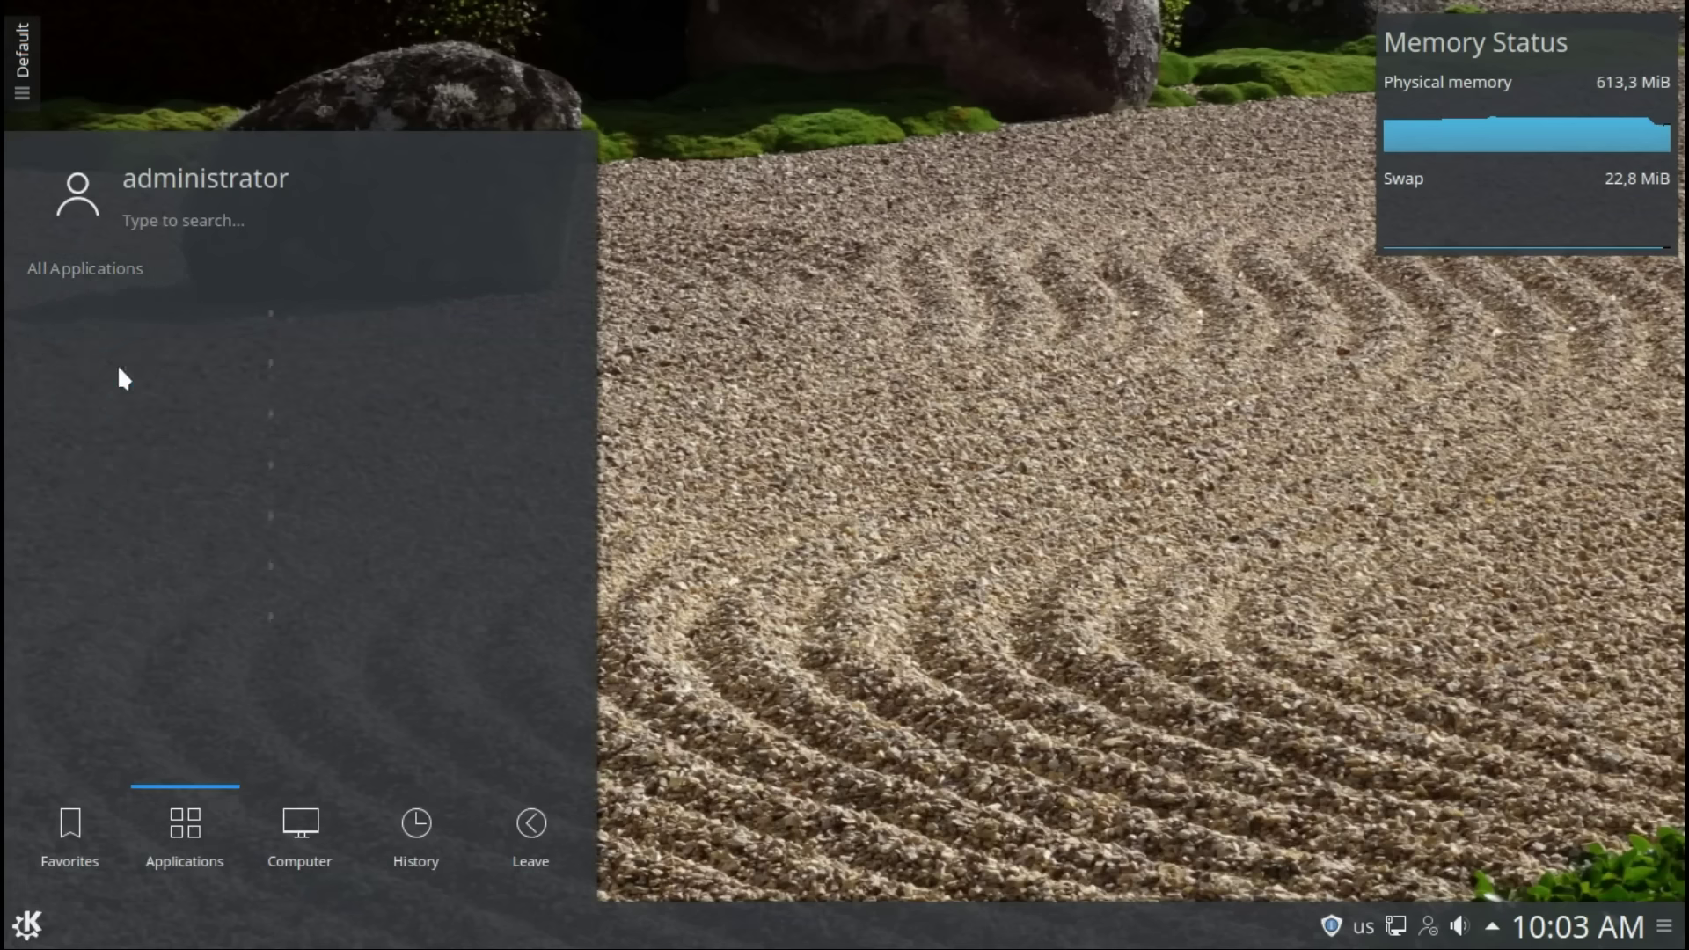
pyautogui.click(74, 266)
pyautogui.click(139, 414)
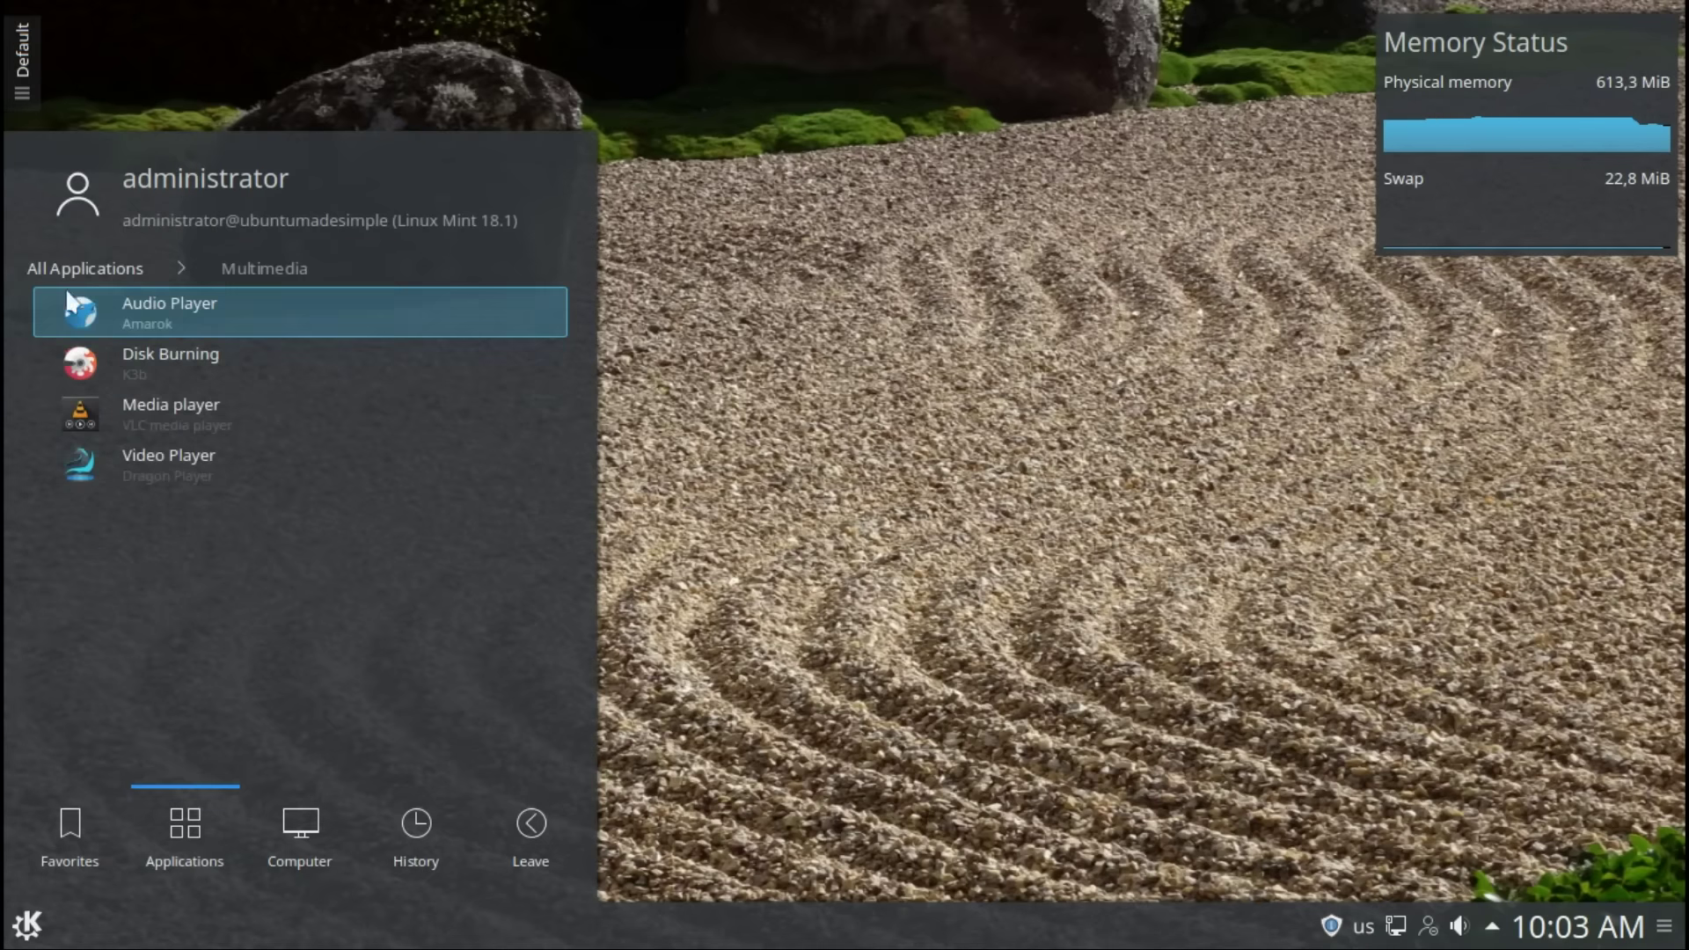
pyautogui.click(71, 274)
# Step: Browse the Office and Settings categories, then list the System category apps
pyautogui.click(136, 452)
pyautogui.click(76, 266)
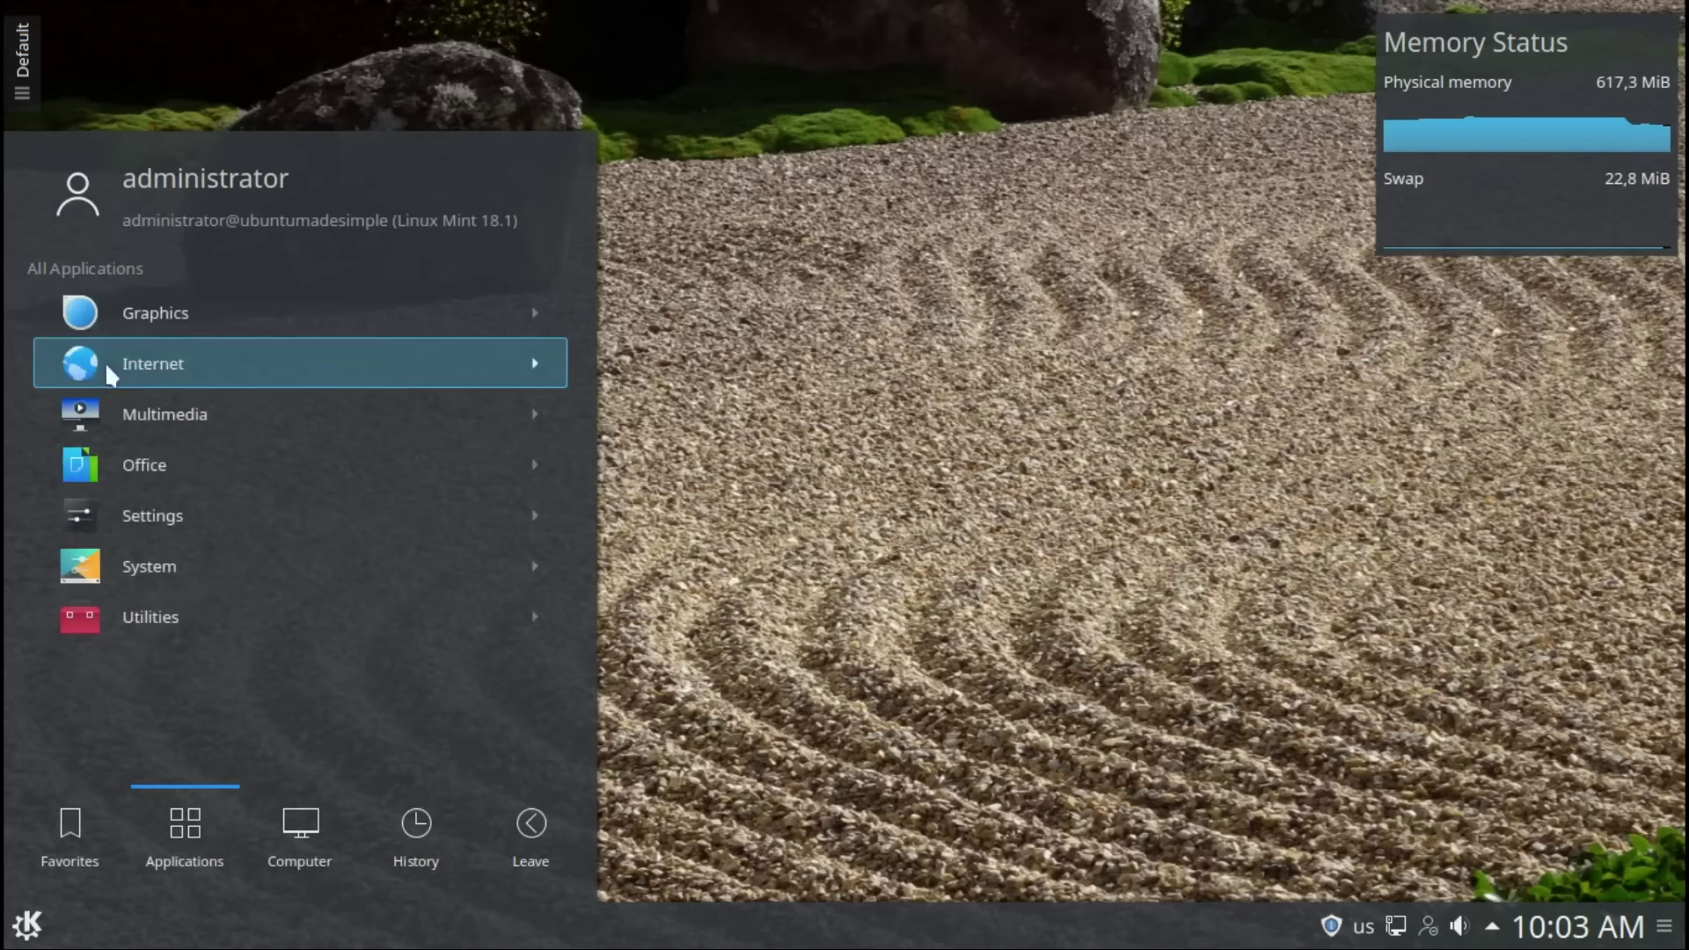
pyautogui.click(126, 529)
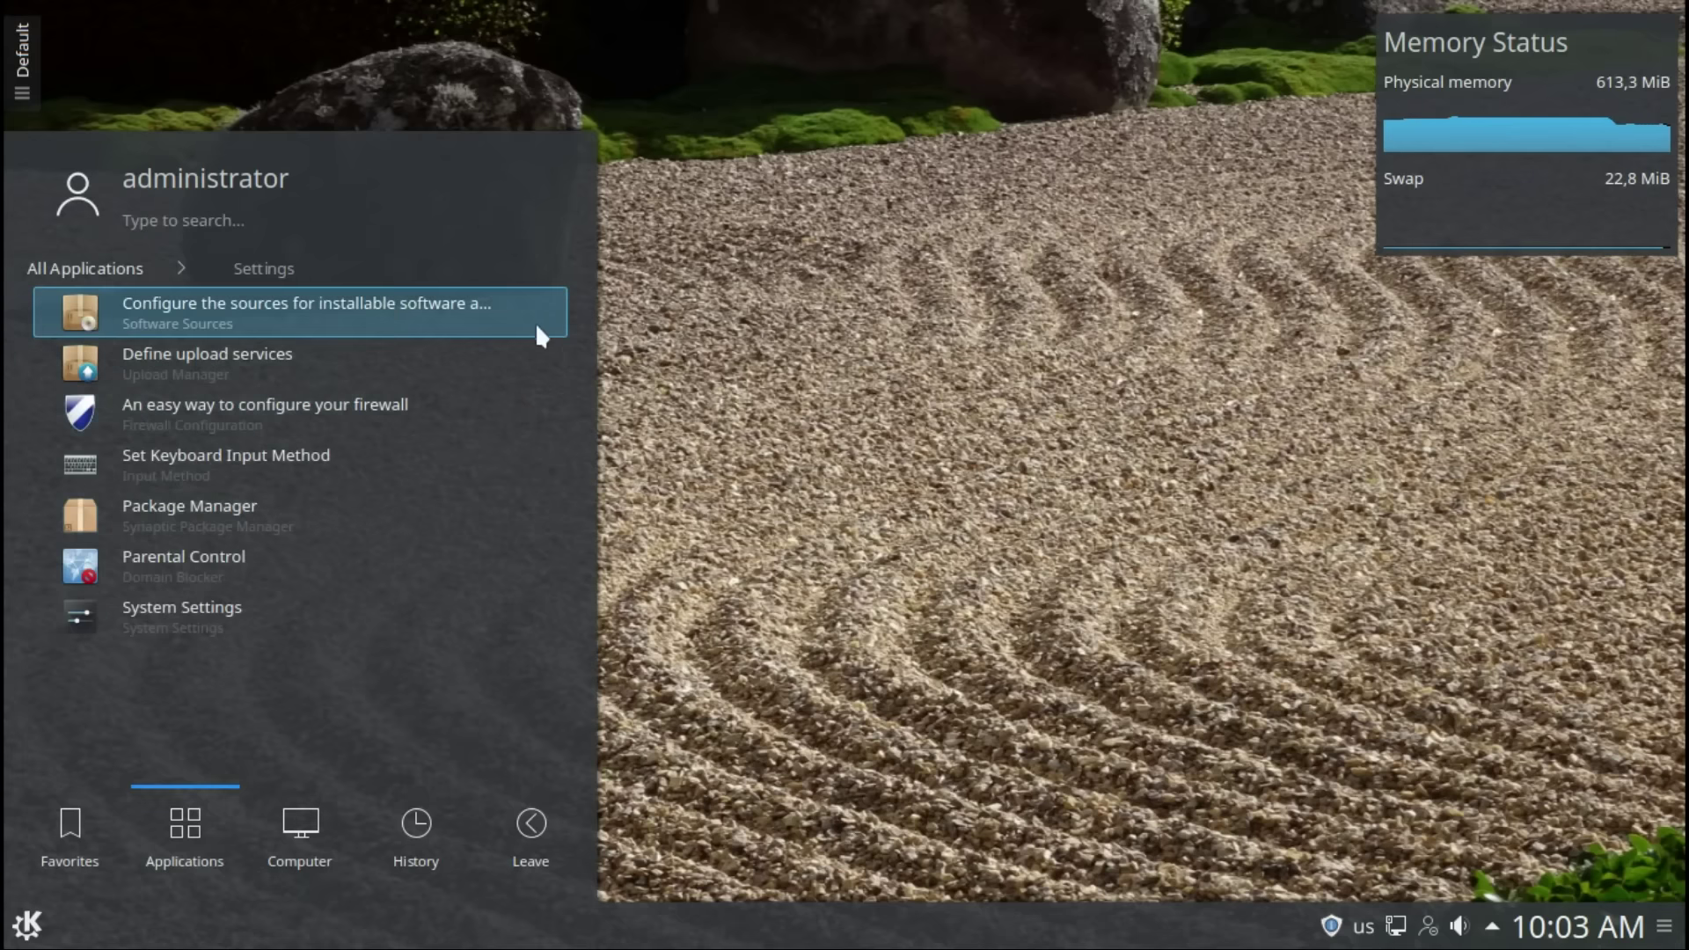
pyautogui.click(60, 264)
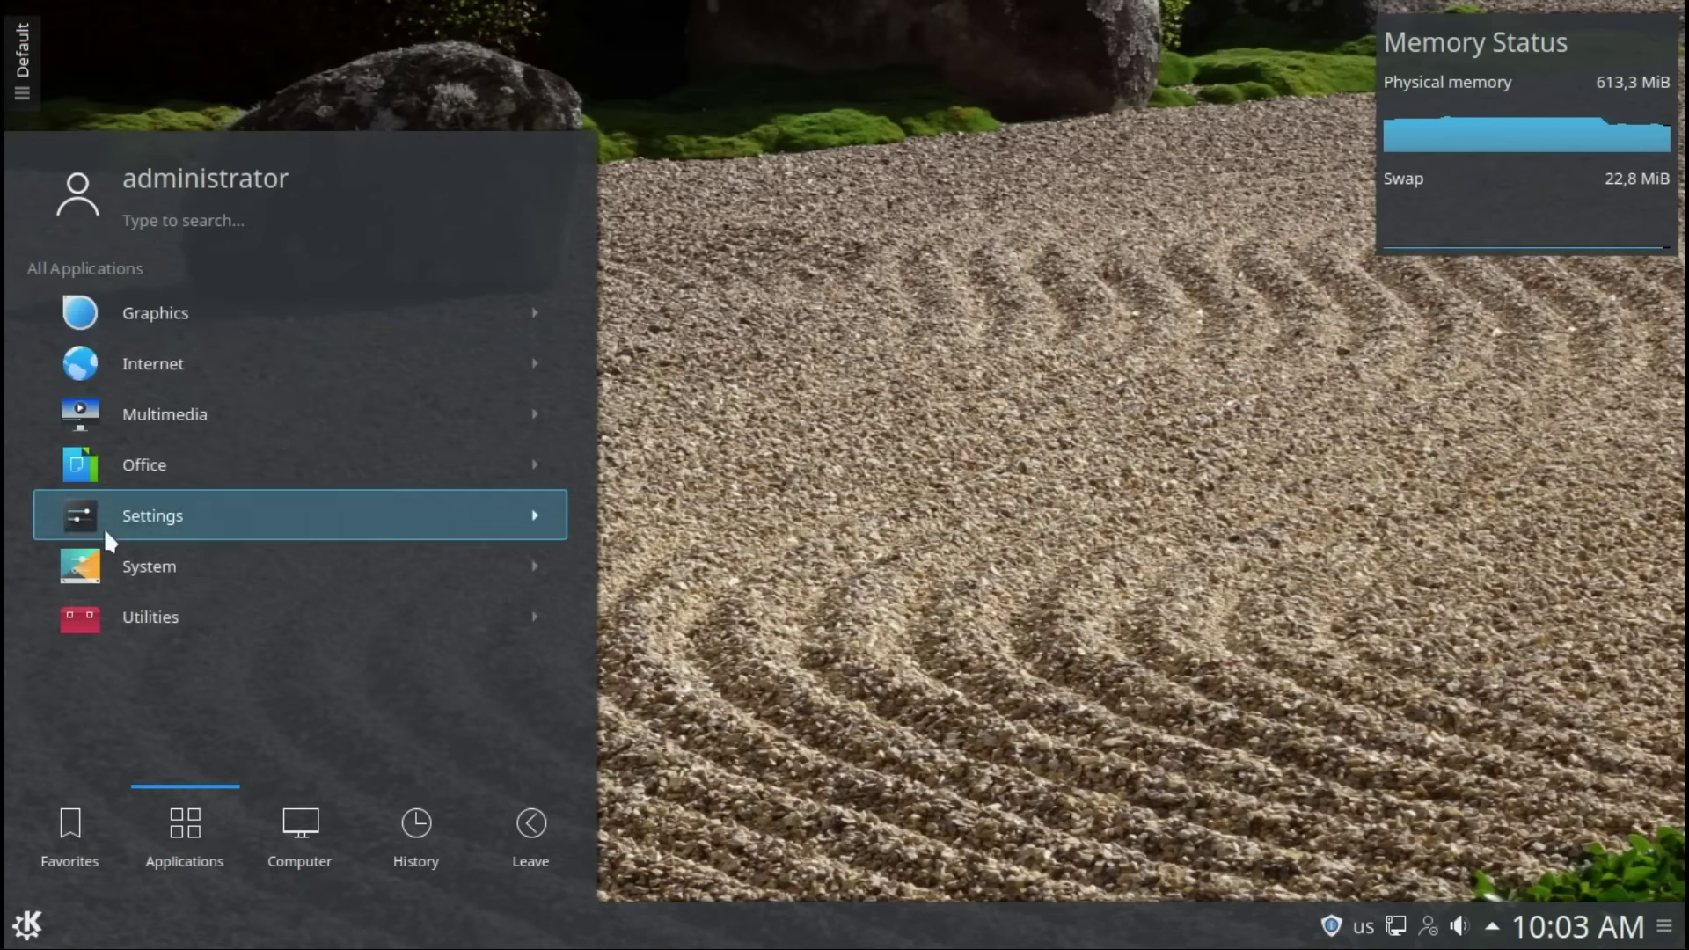
pyautogui.click(114, 568)
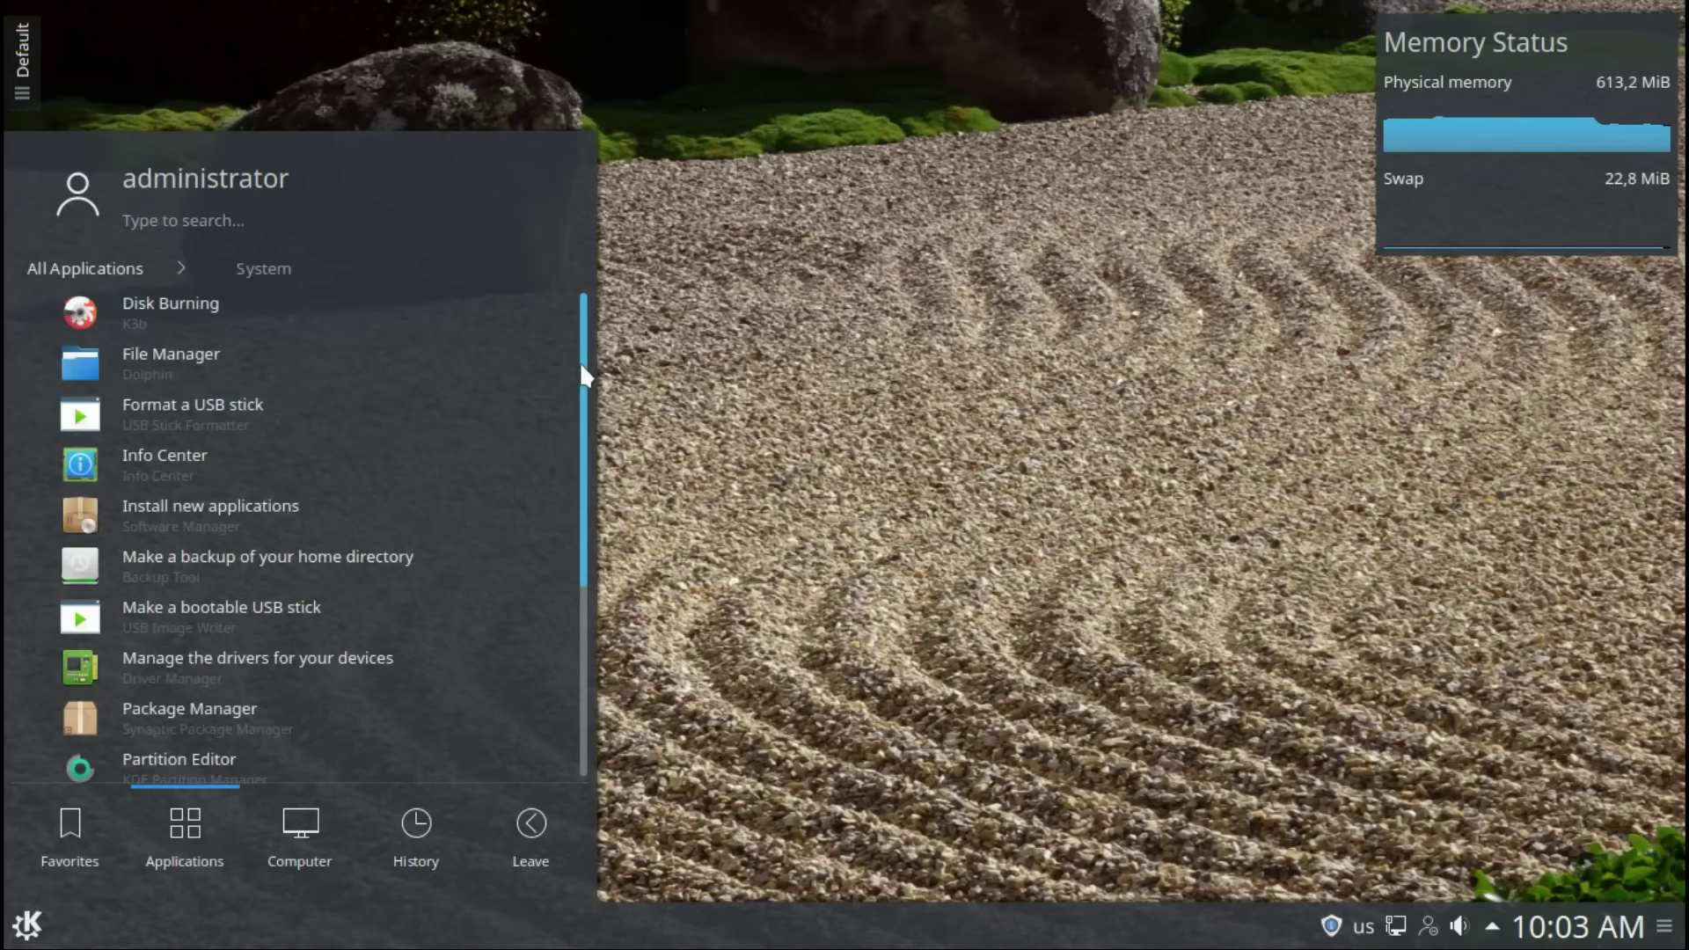
pyautogui.moveTo(582, 366); pyautogui.dragTo(567, 607)
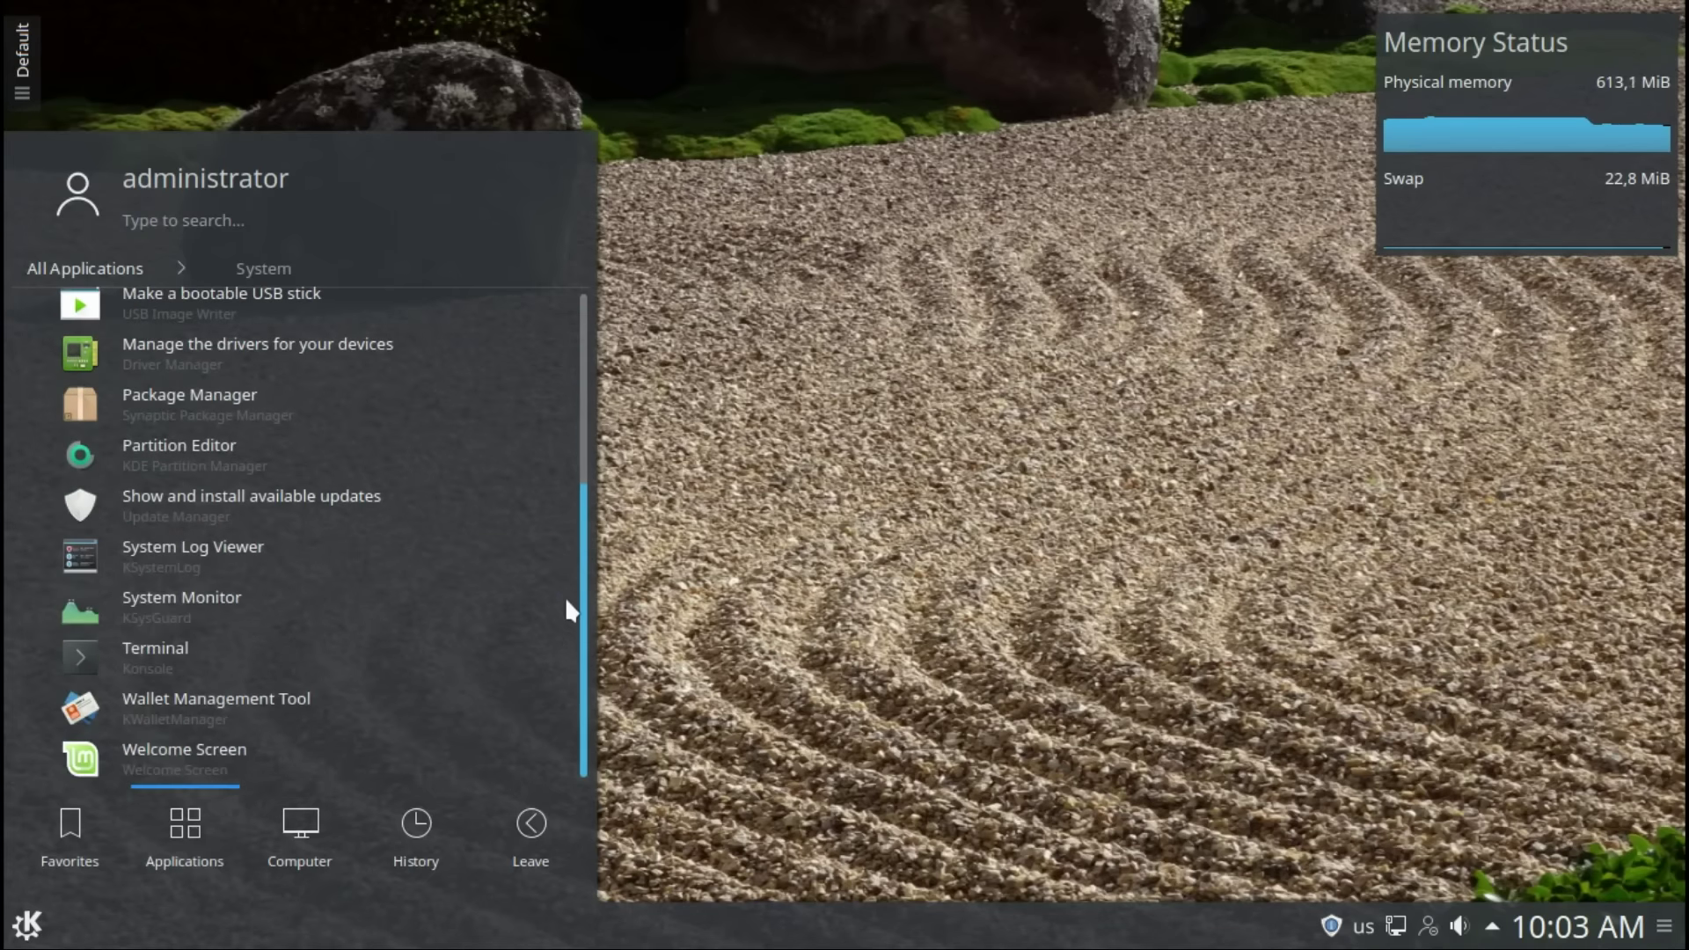
# Step: Launch System Monitor, show its System Load graphs, and move the window to the top-right corner
pyautogui.click(250, 607)
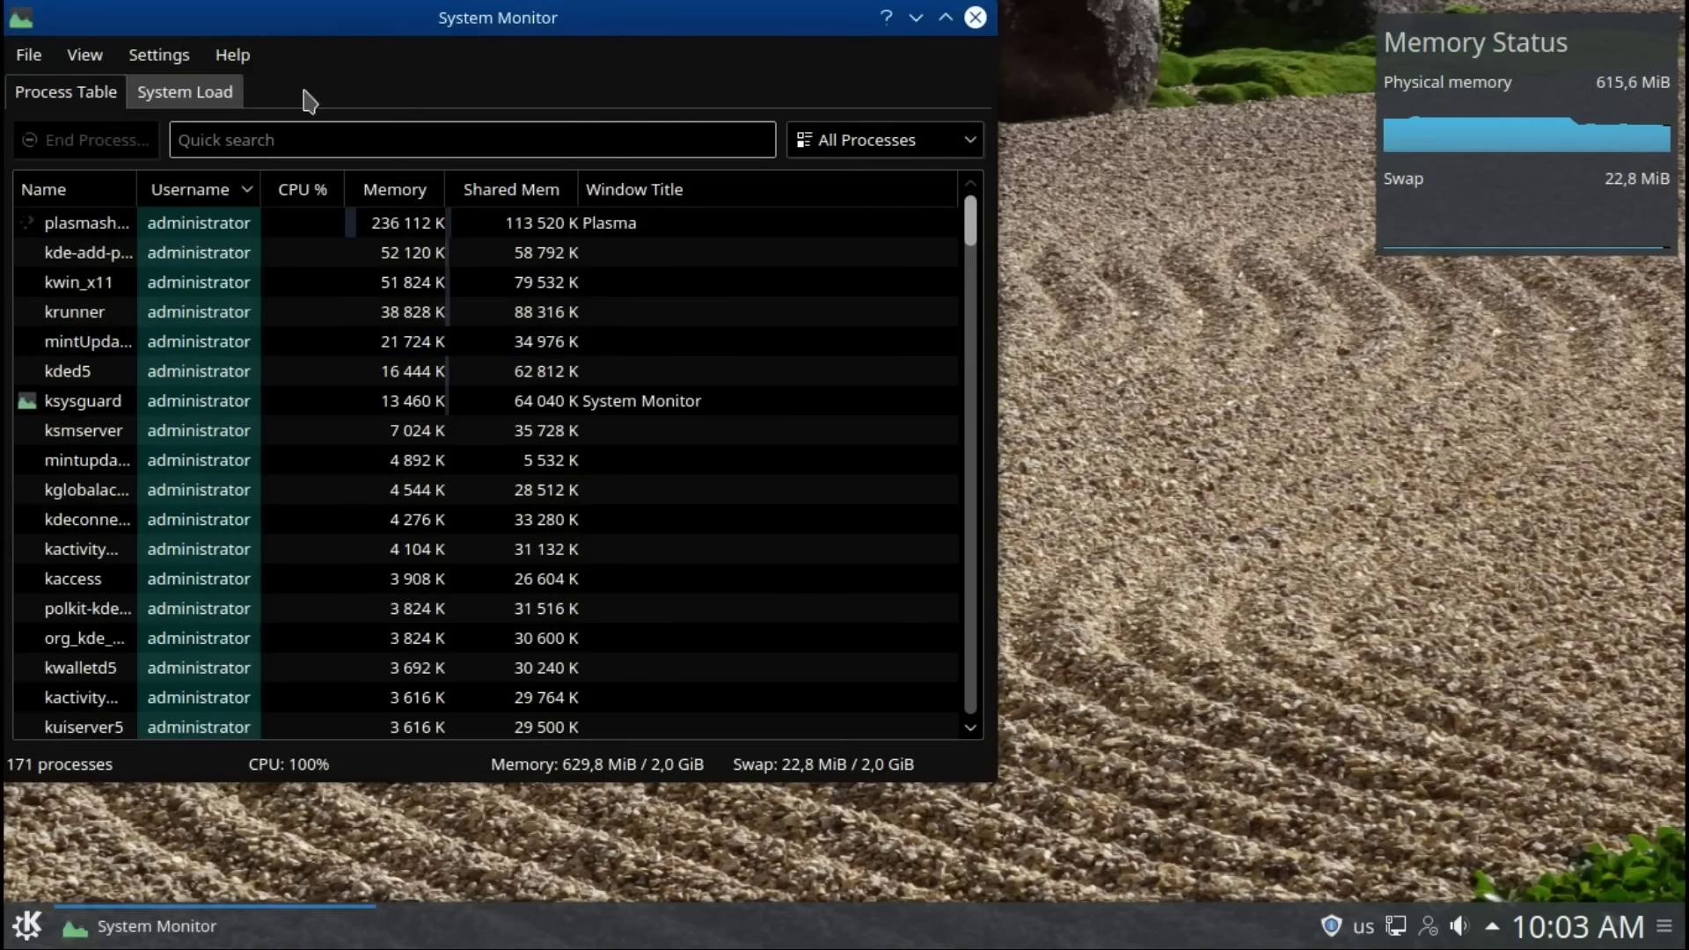
pyautogui.click(211, 91)
pyautogui.moveTo(294, 13); pyautogui.dragTo(1678, 7)
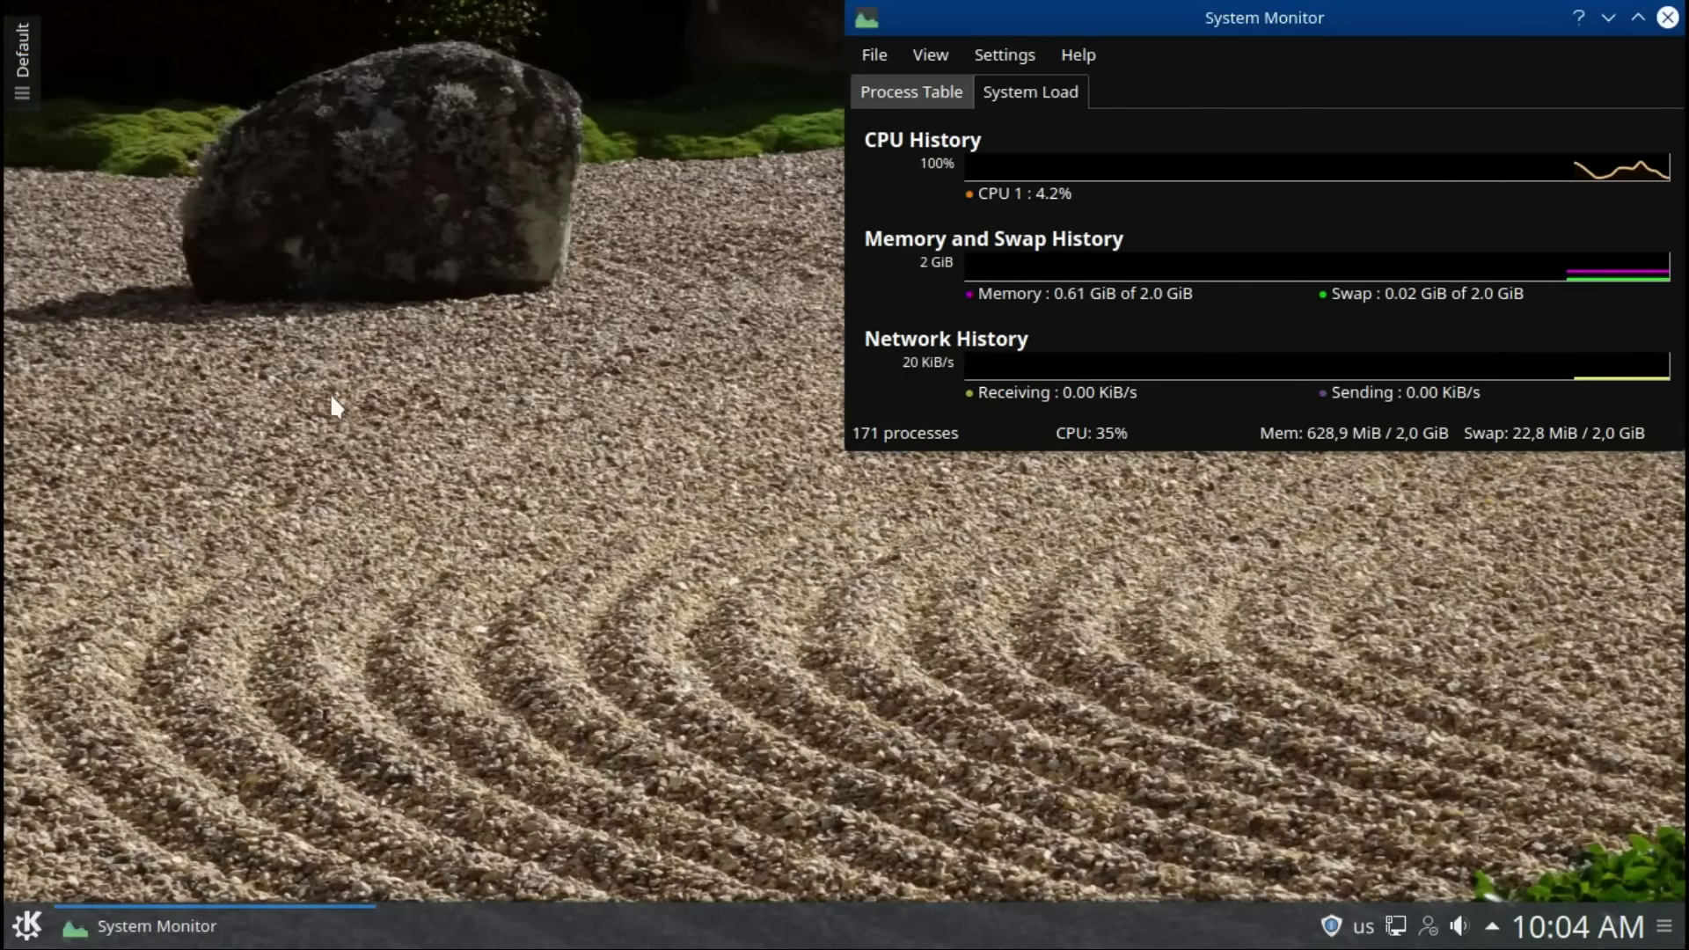
pyautogui.click(24, 936)
pyautogui.write('i')
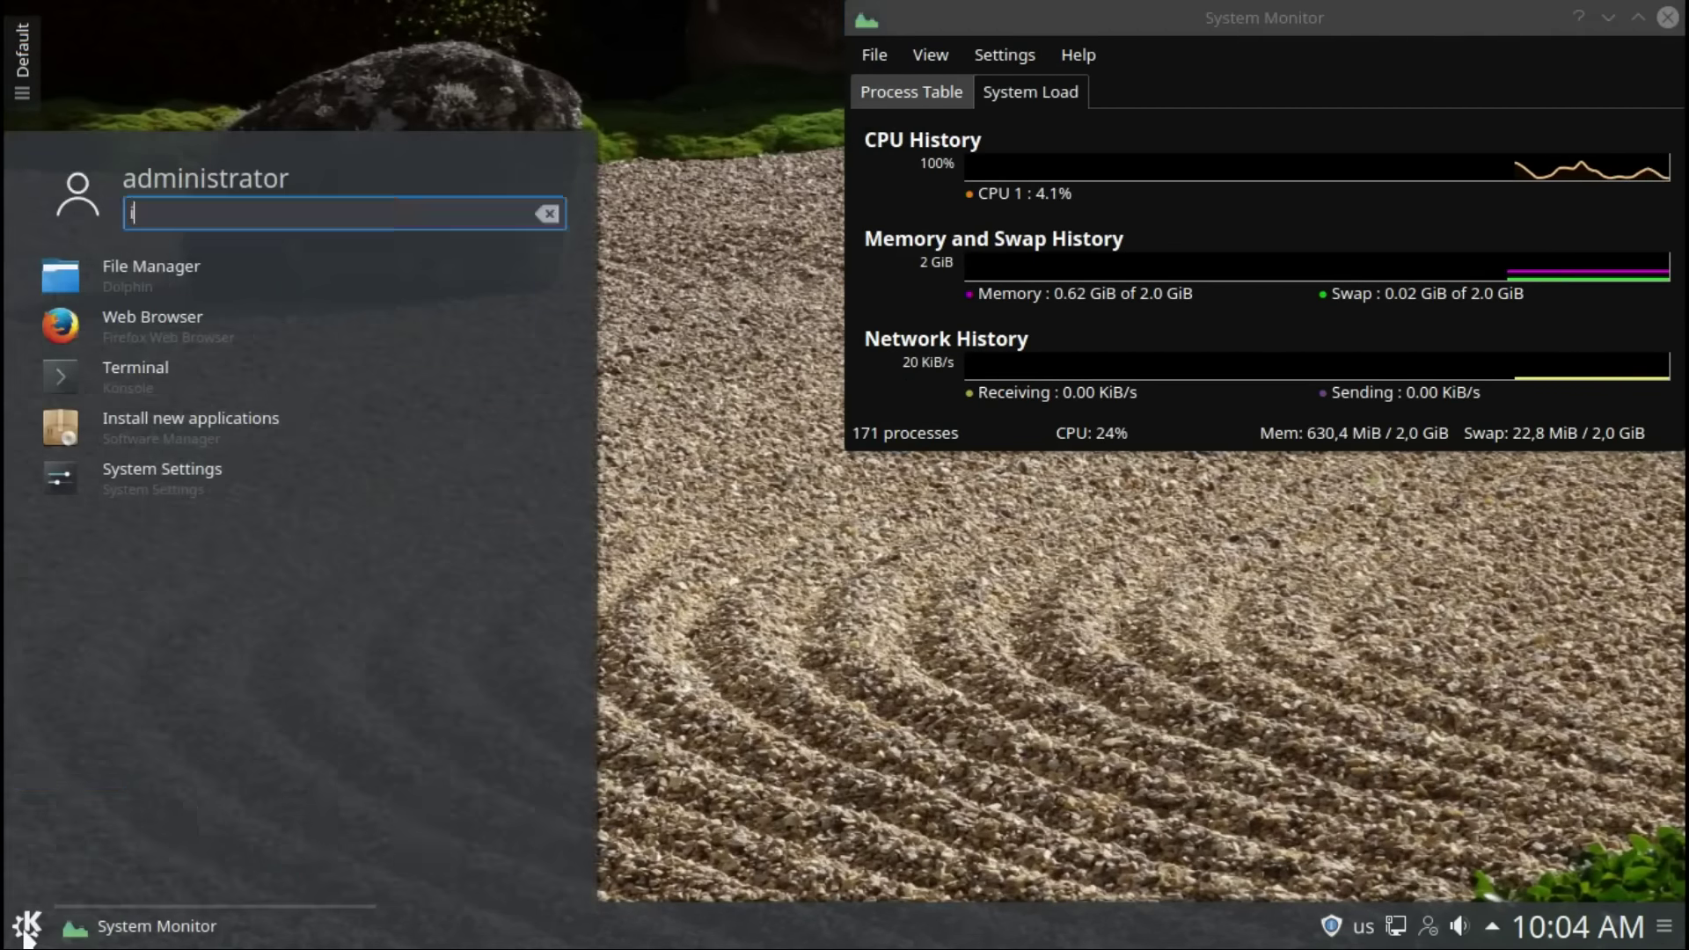
pyautogui.write('nf')
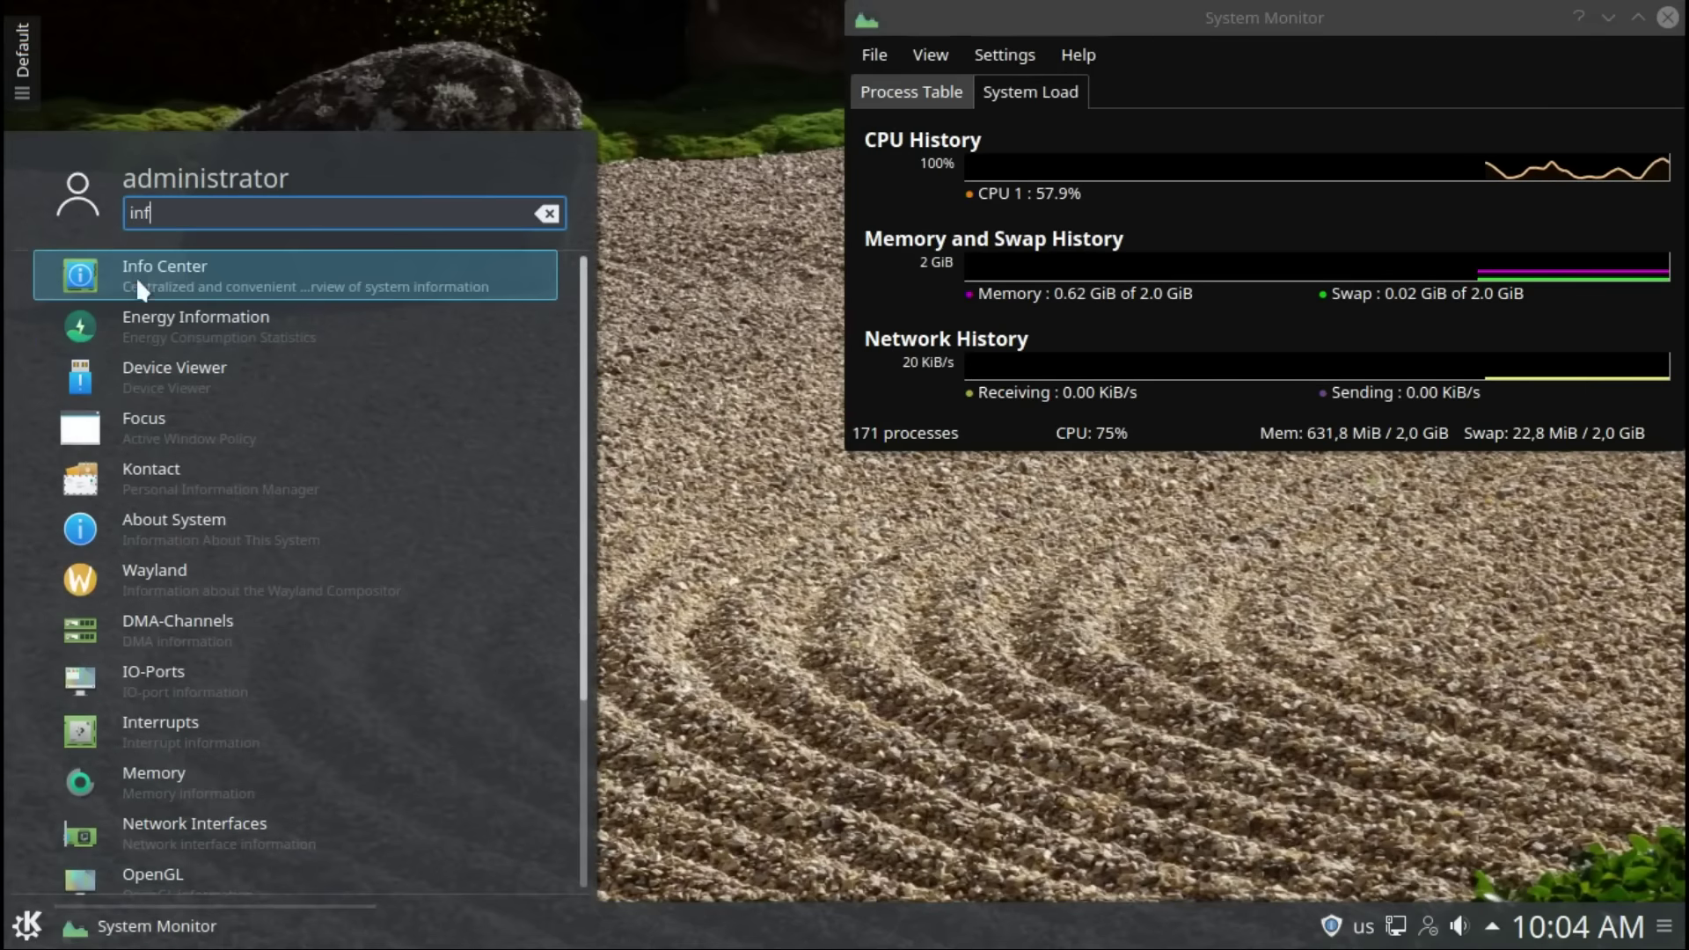
pyautogui.click(133, 268)
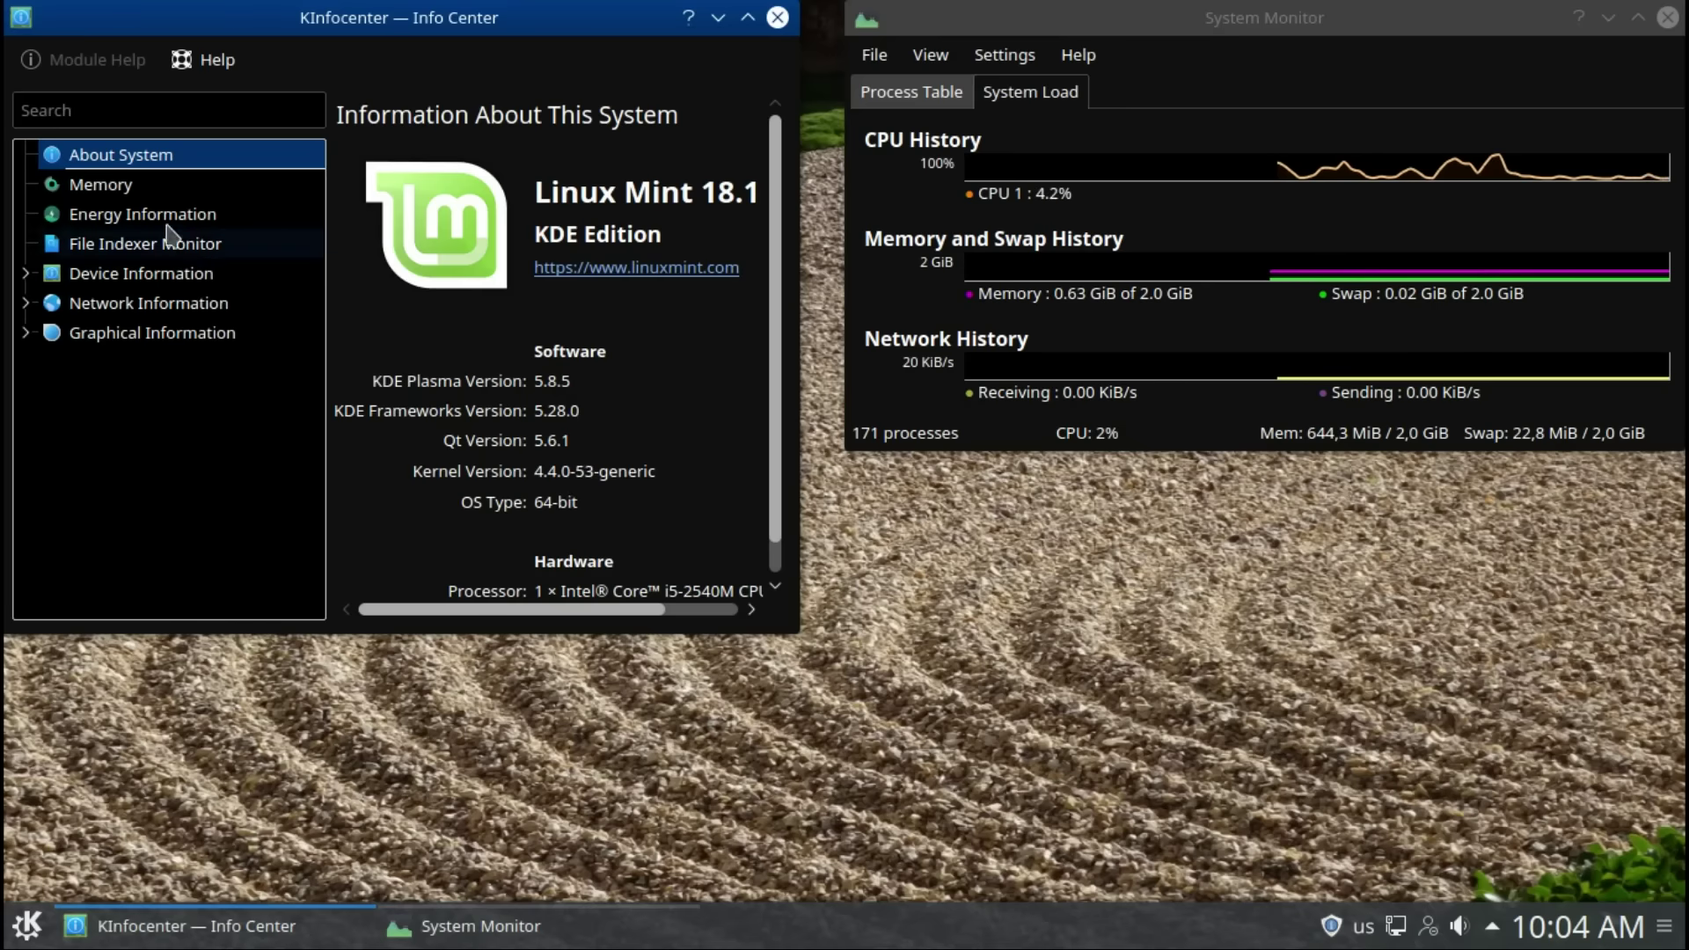
pyautogui.click(123, 184)
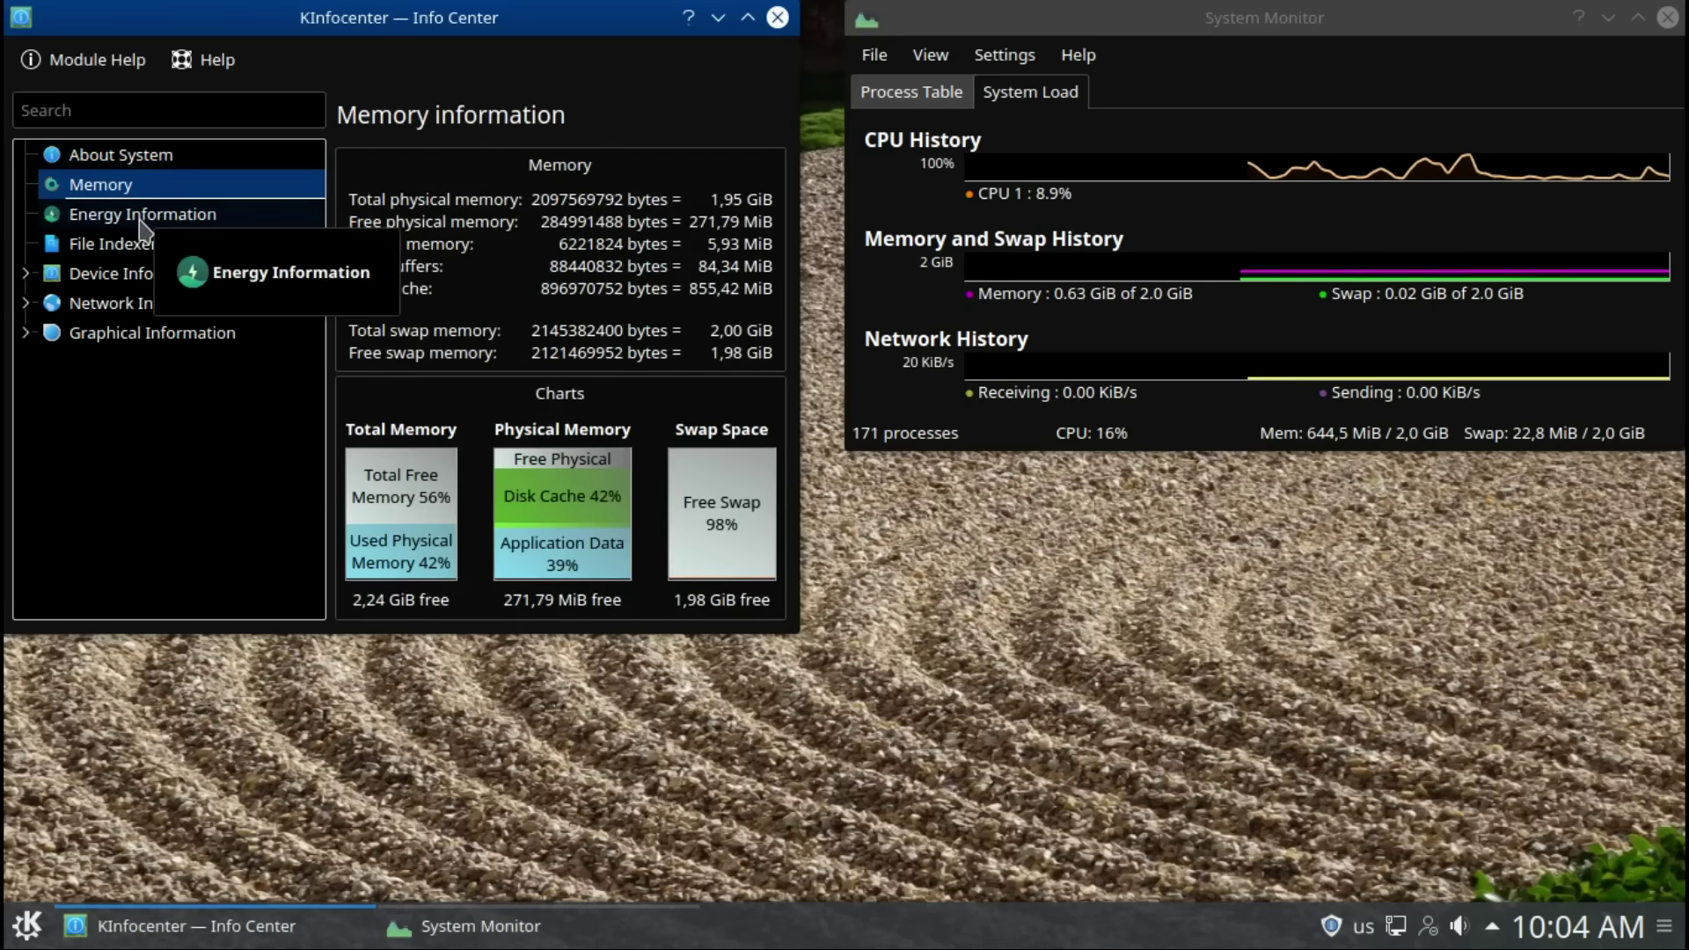
pyautogui.click(142, 218)
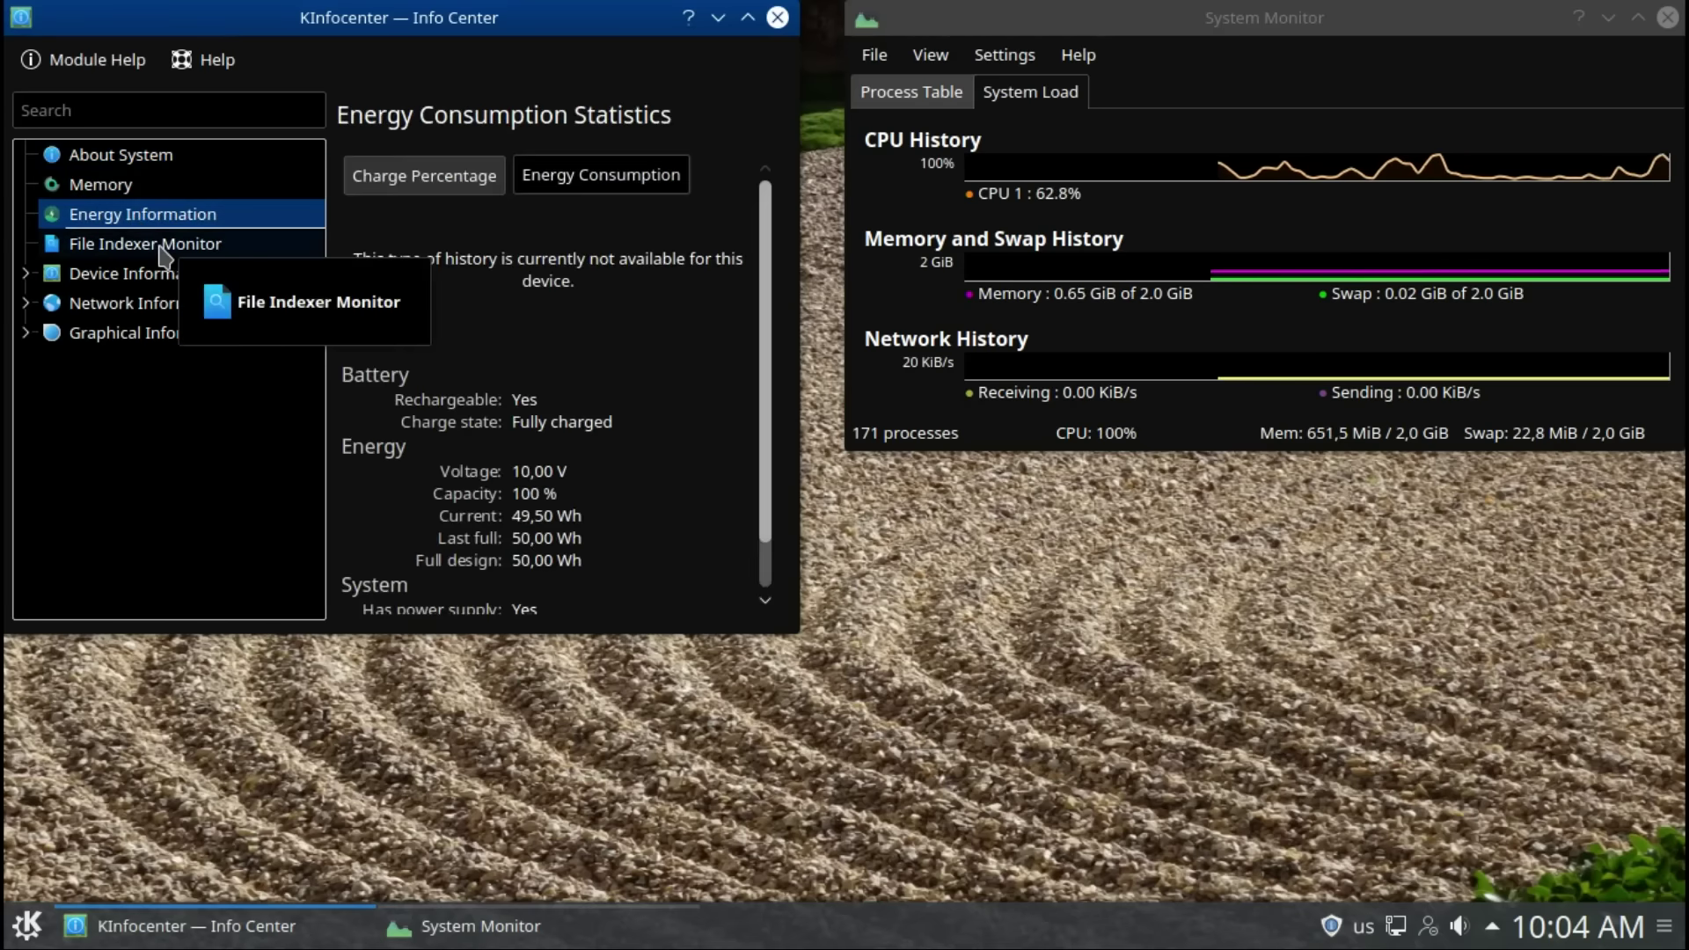
pyautogui.click(164, 255)
pyautogui.click(173, 278)
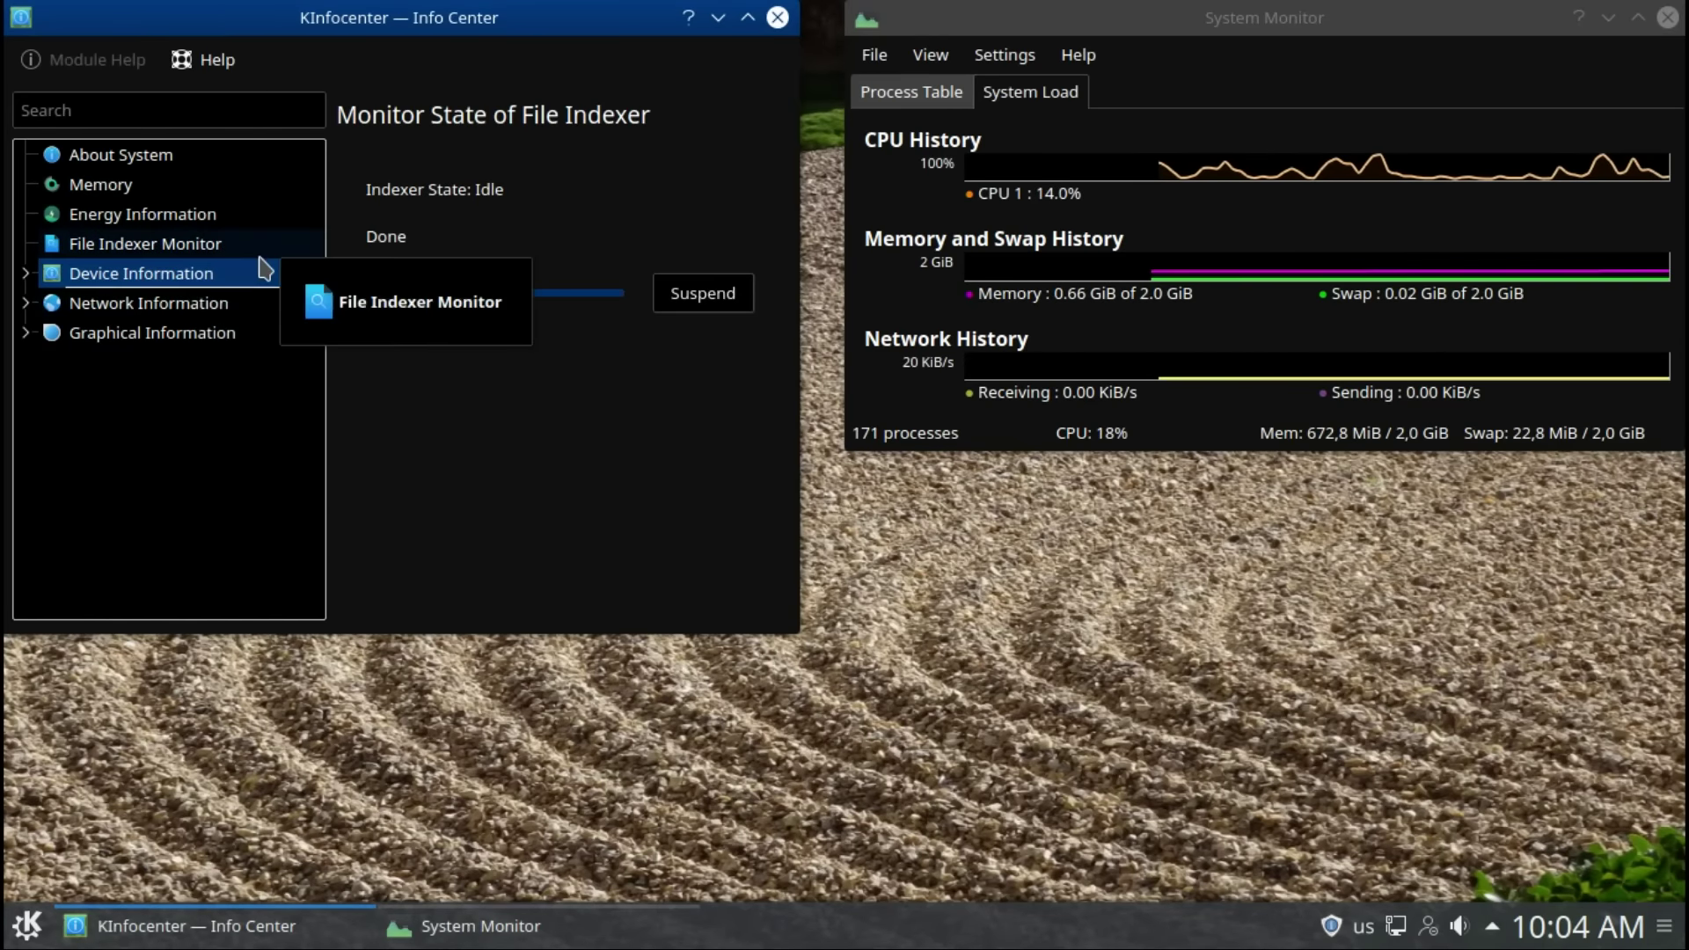
pyautogui.click(25, 274)
pyautogui.click(86, 303)
pyautogui.click(108, 336)
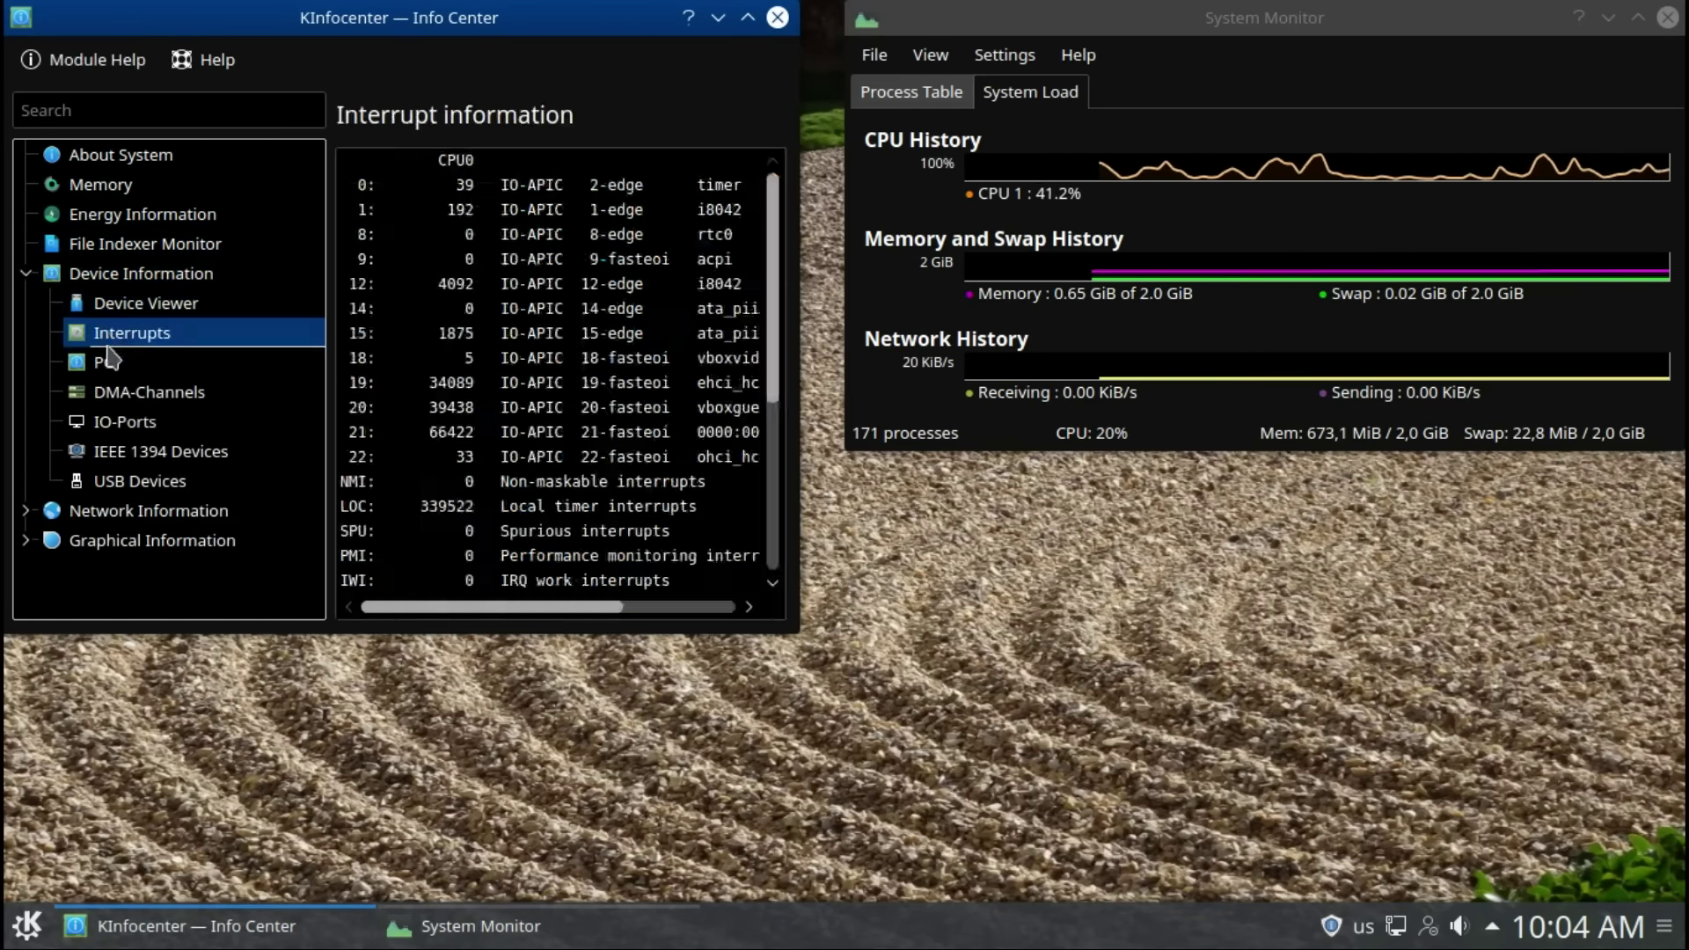
pyautogui.click(109, 363)
pyautogui.click(114, 389)
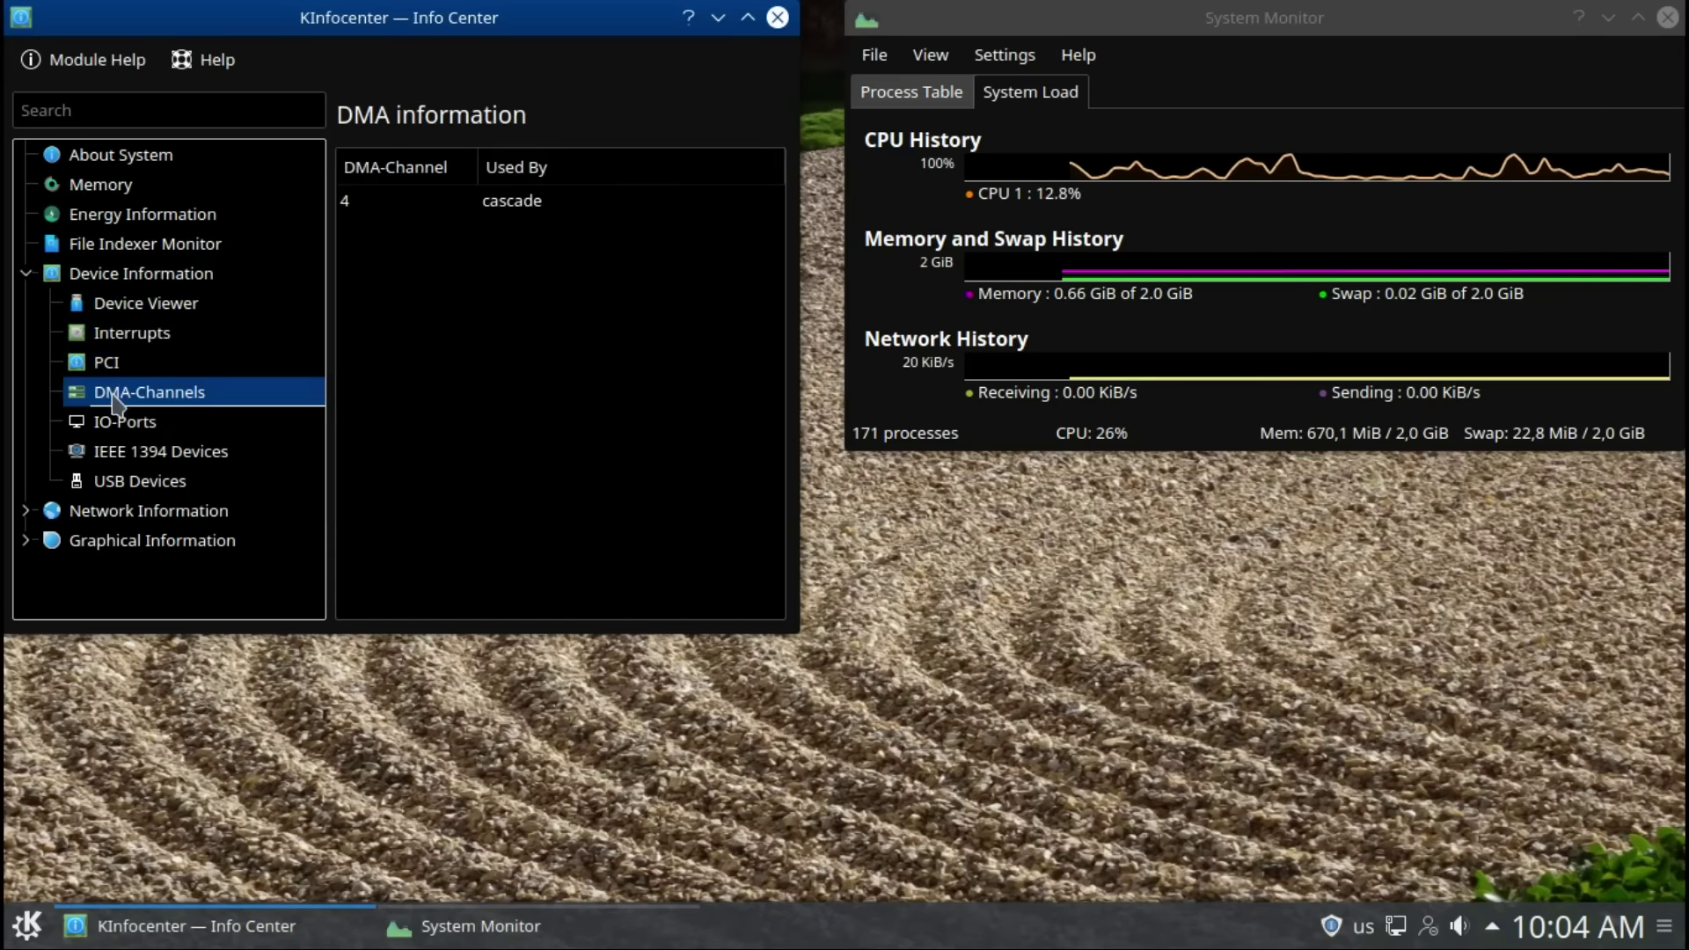
pyautogui.click(115, 423)
pyautogui.click(124, 452)
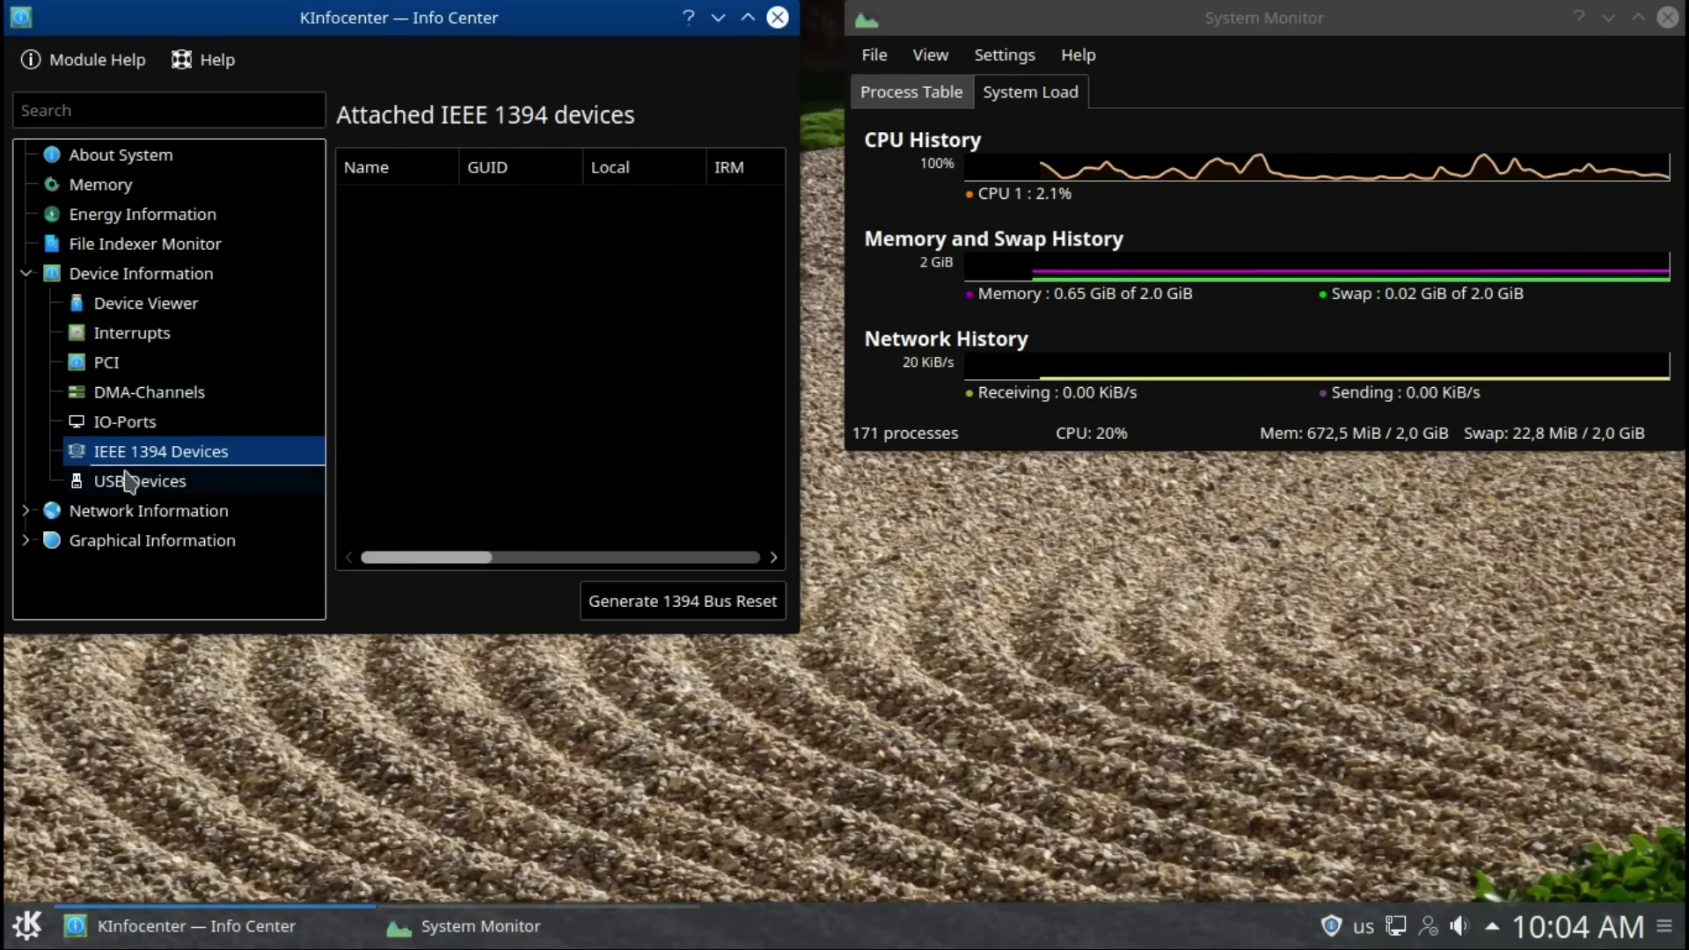
pyautogui.click(128, 483)
pyautogui.click(115, 513)
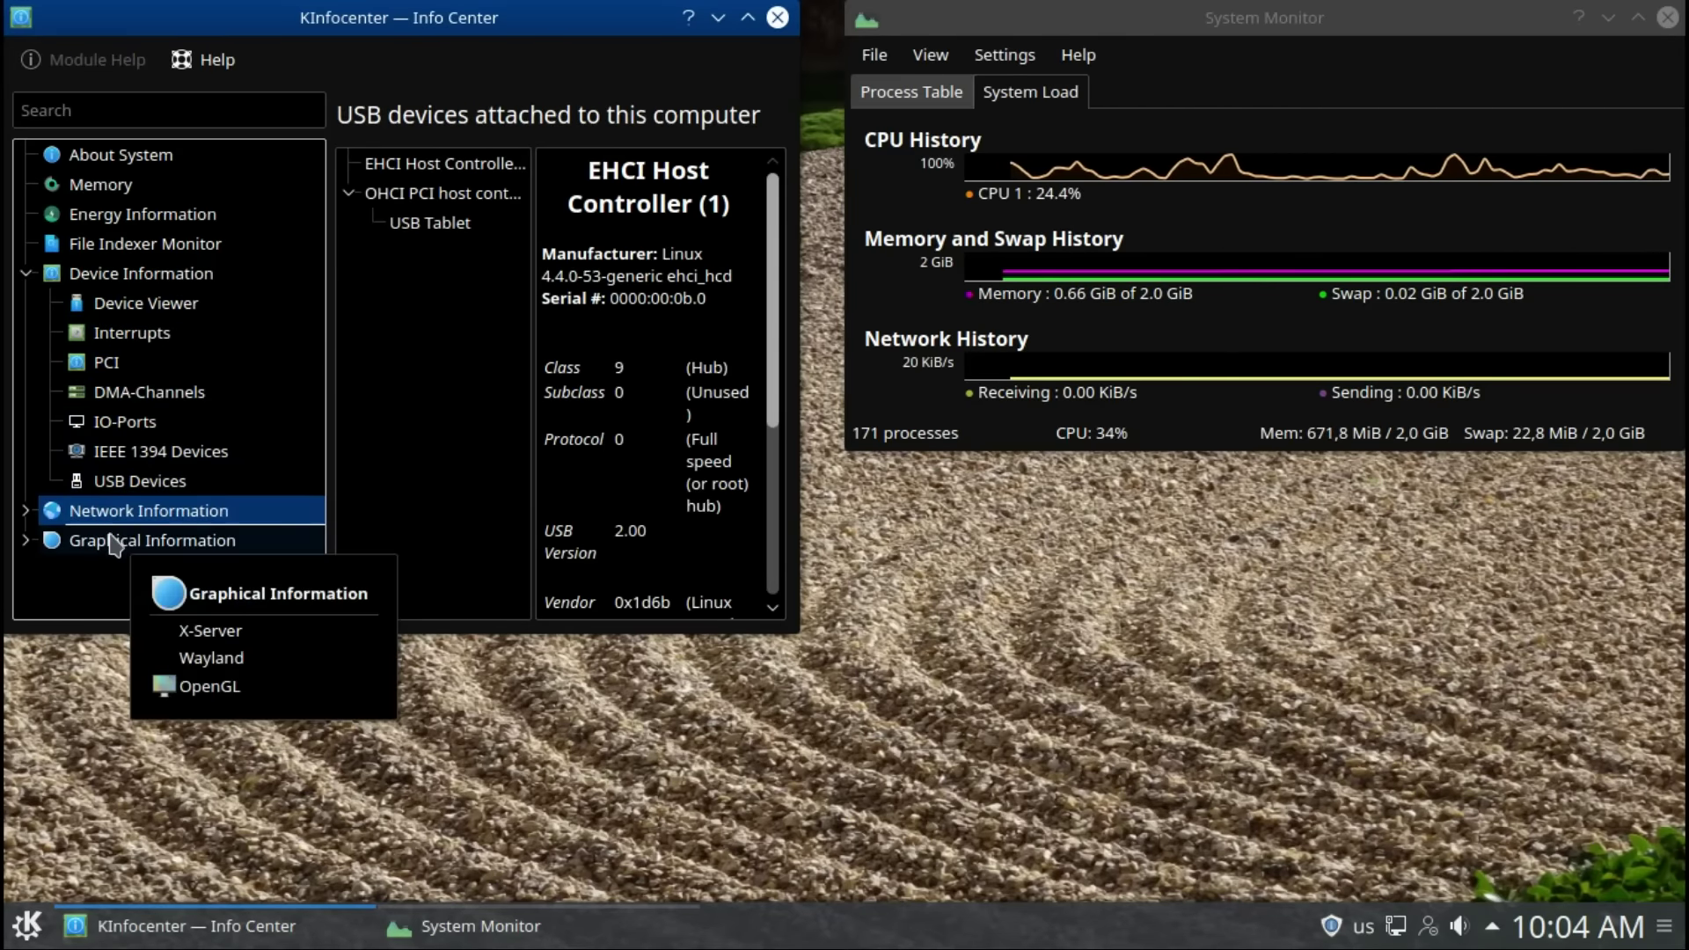
pyautogui.click(25, 512)
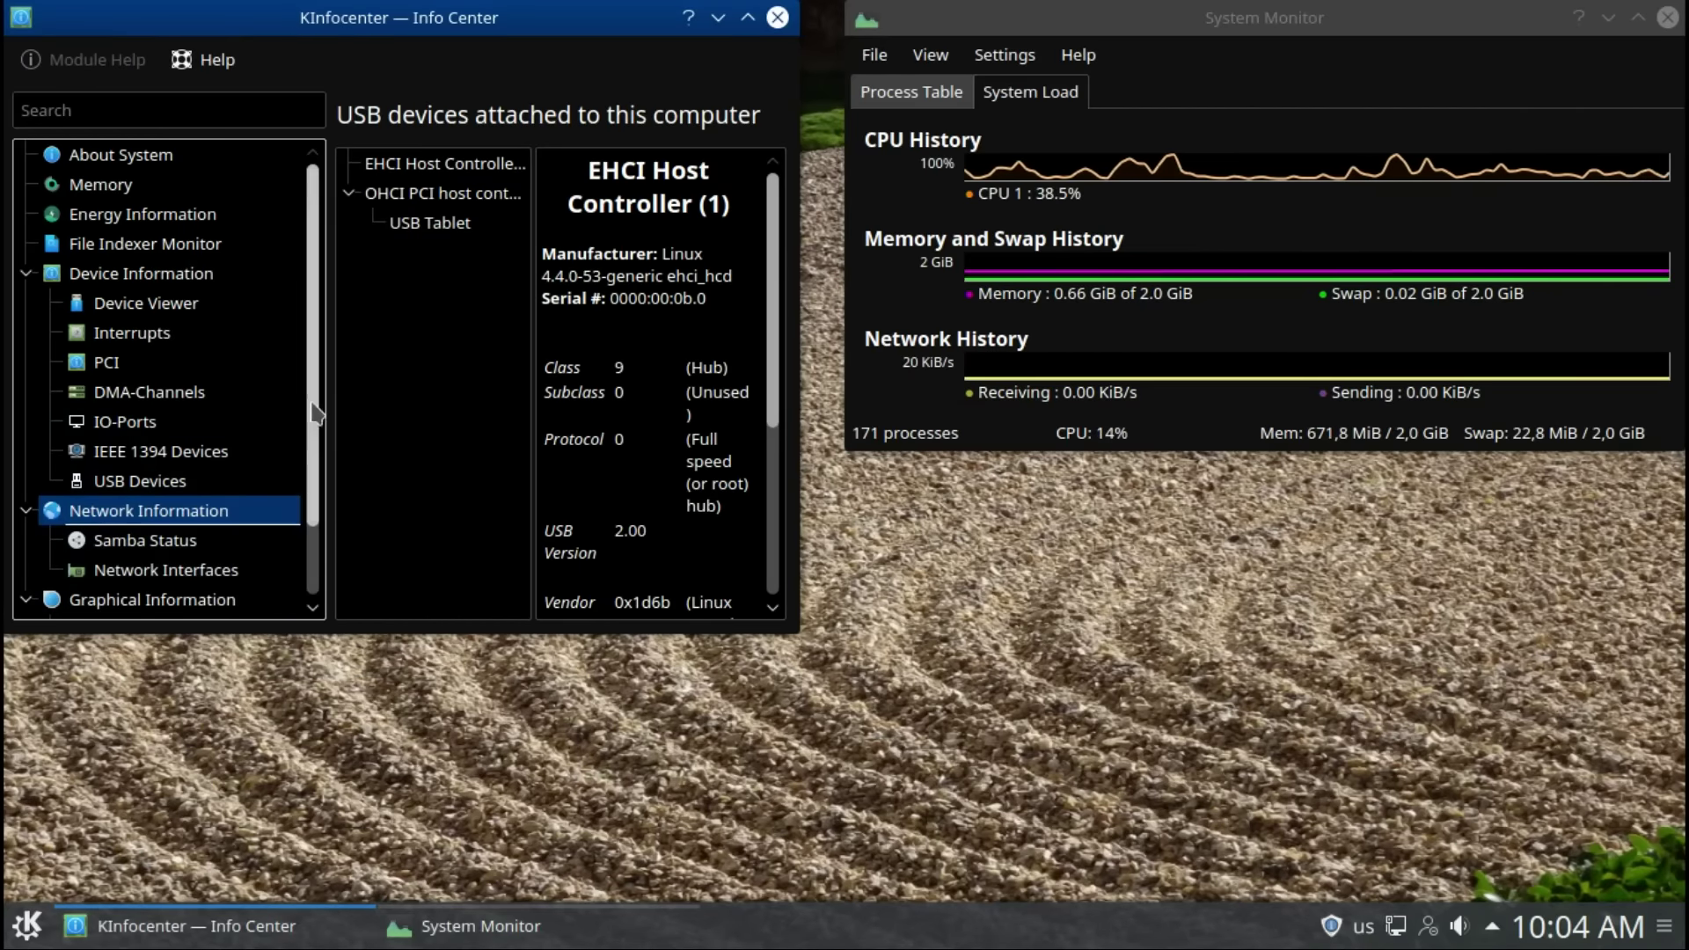
pyautogui.scroll(-1, 319, 412)
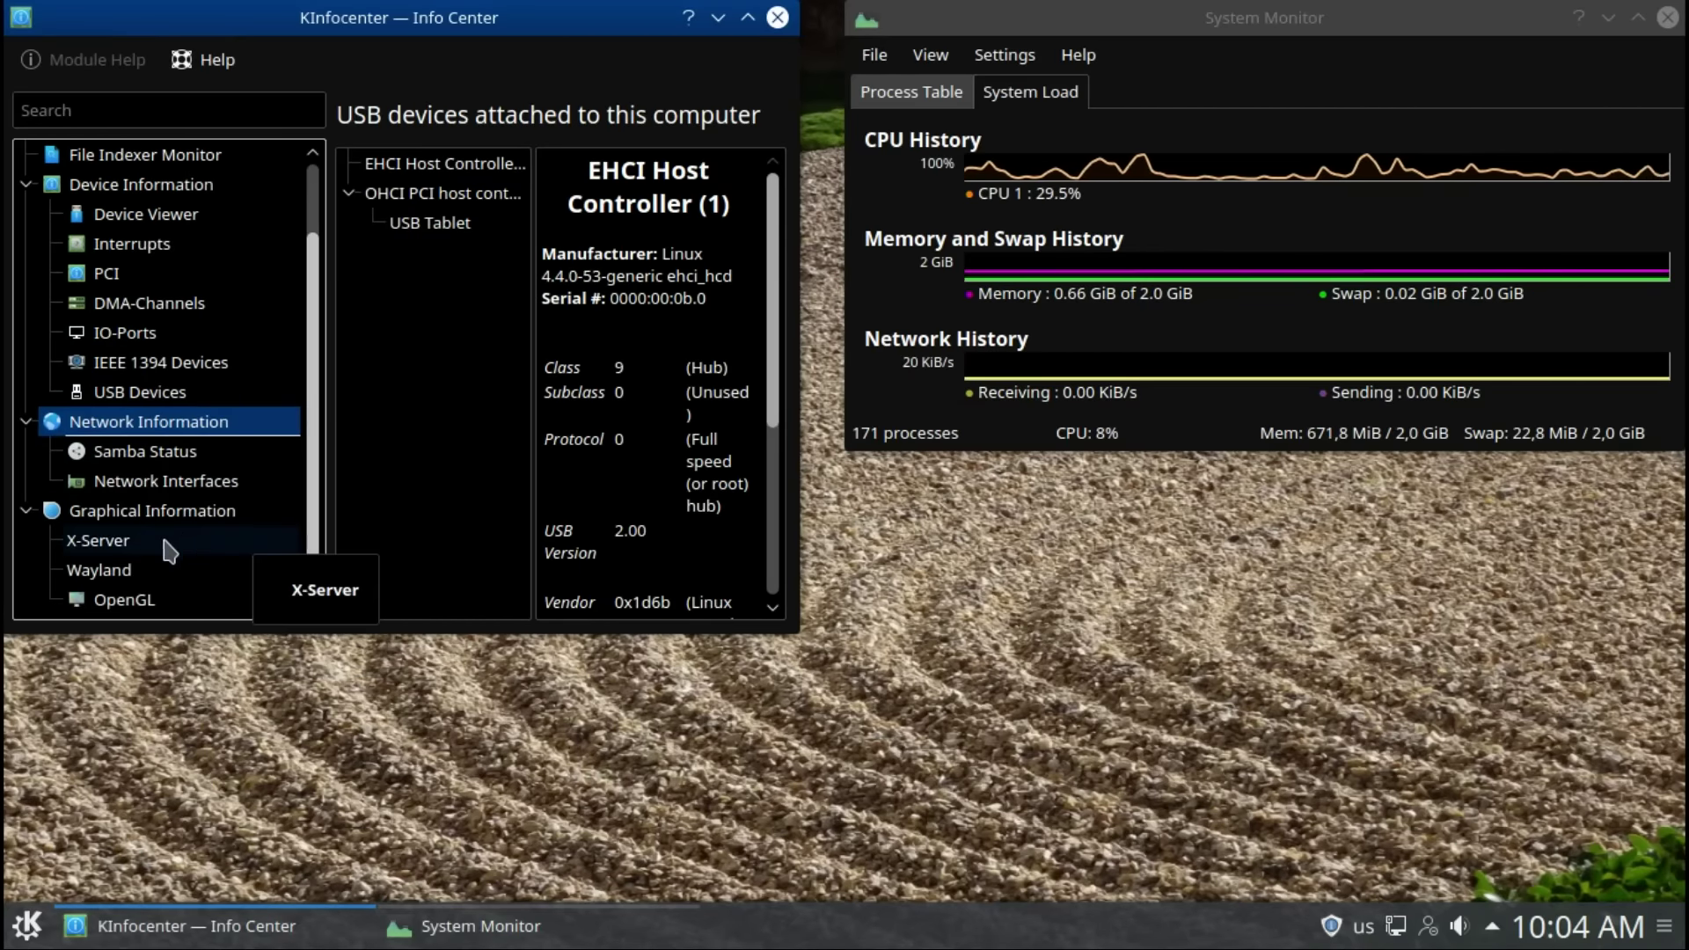
pyautogui.click(147, 568)
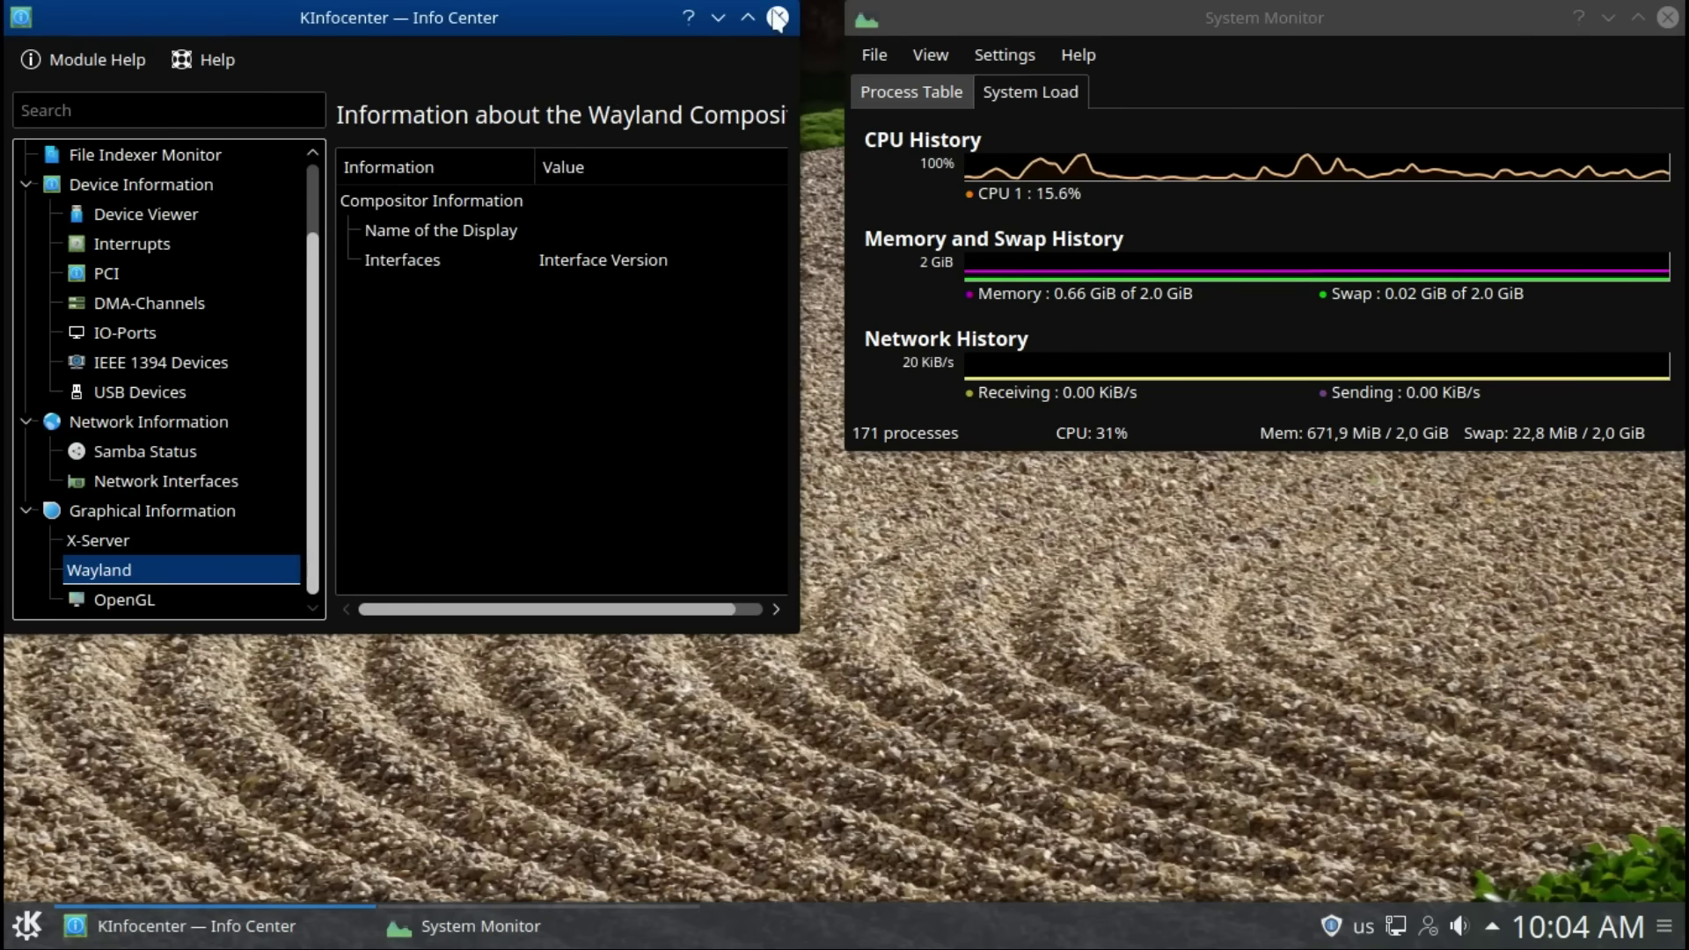
pyautogui.click(777, 18)
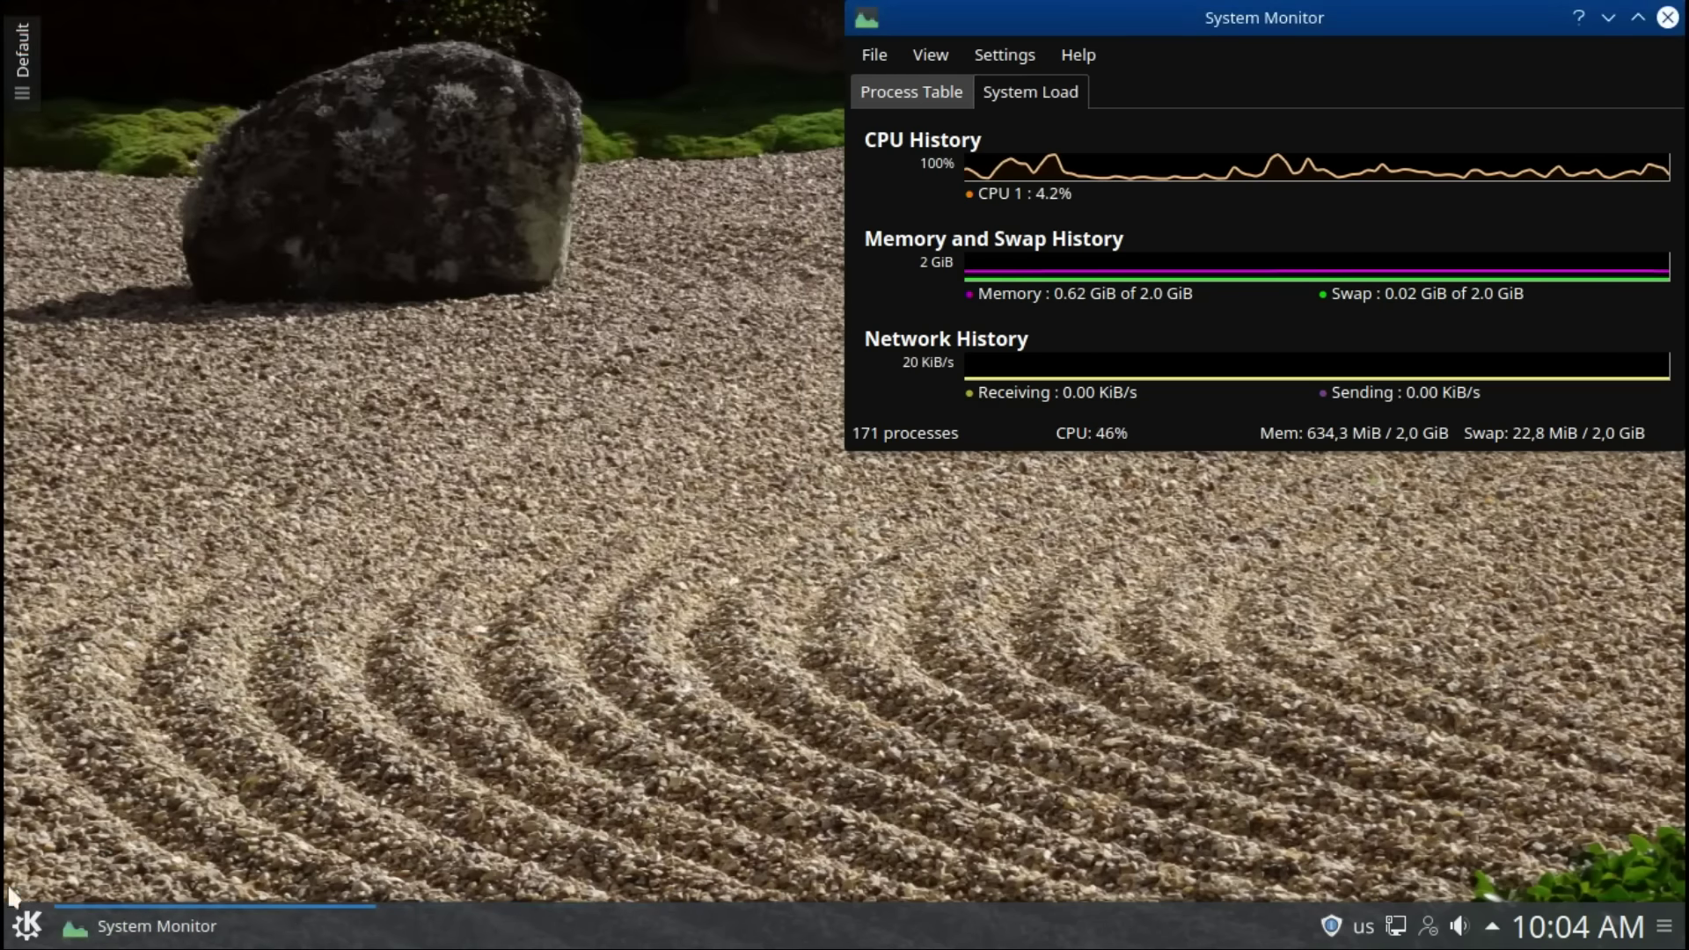
# Step: Browse the launcher's Utilities category and Computer places, then open and dismiss Run Command
pyautogui.click(26, 926)
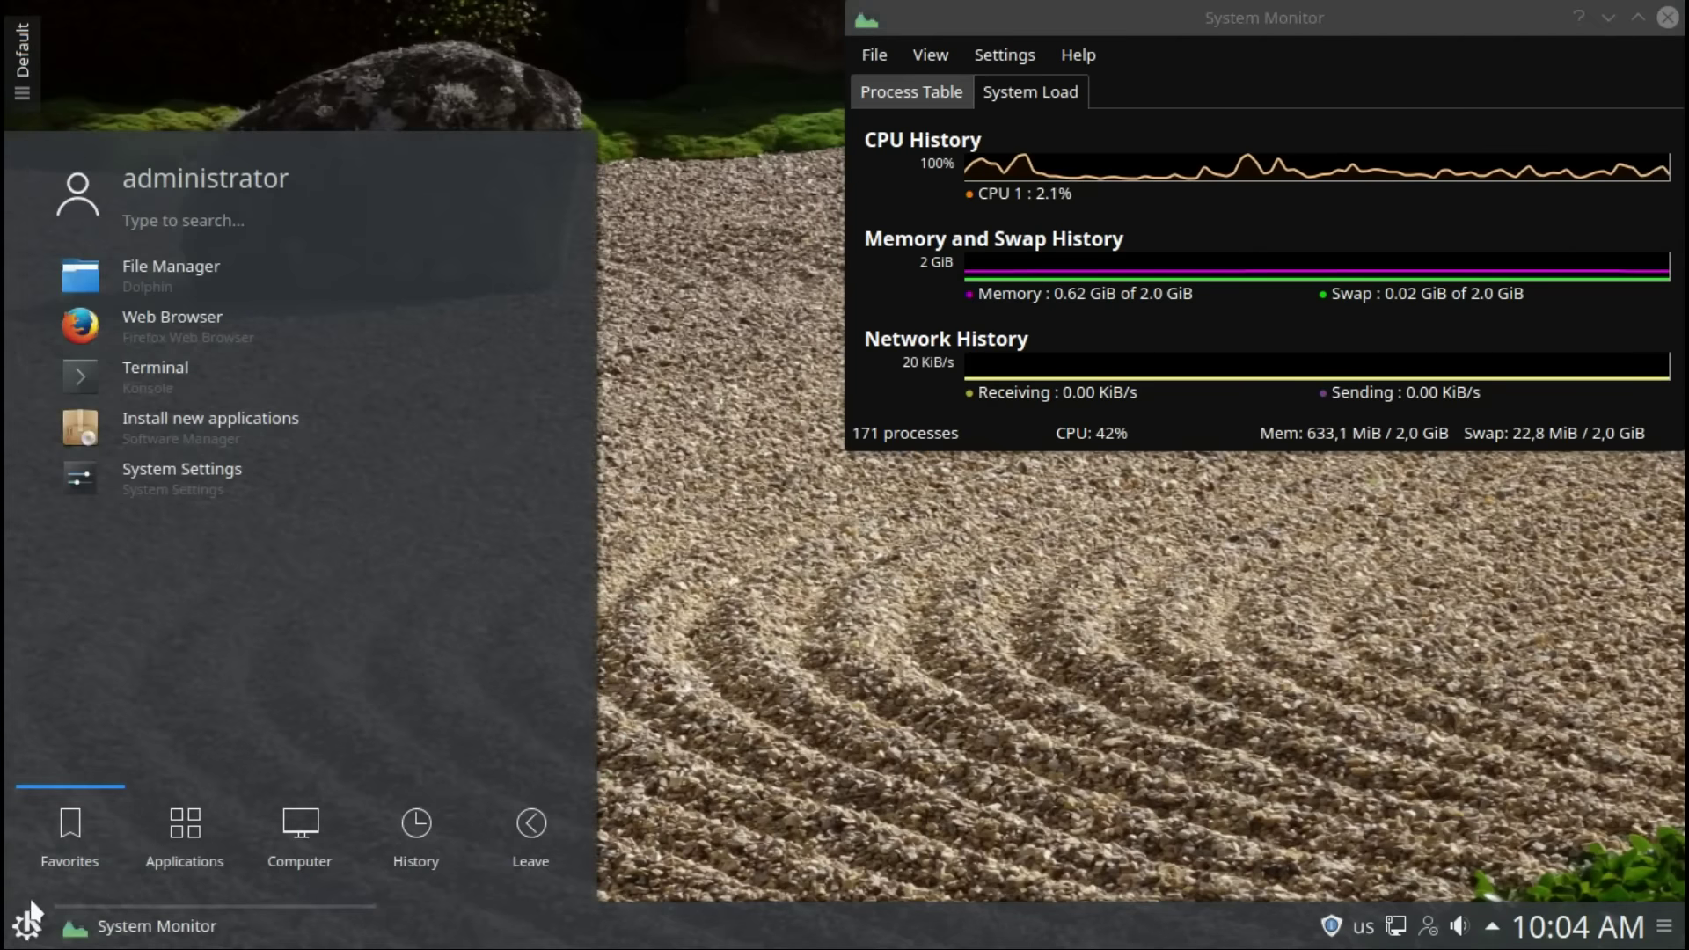
pyautogui.click(200, 834)
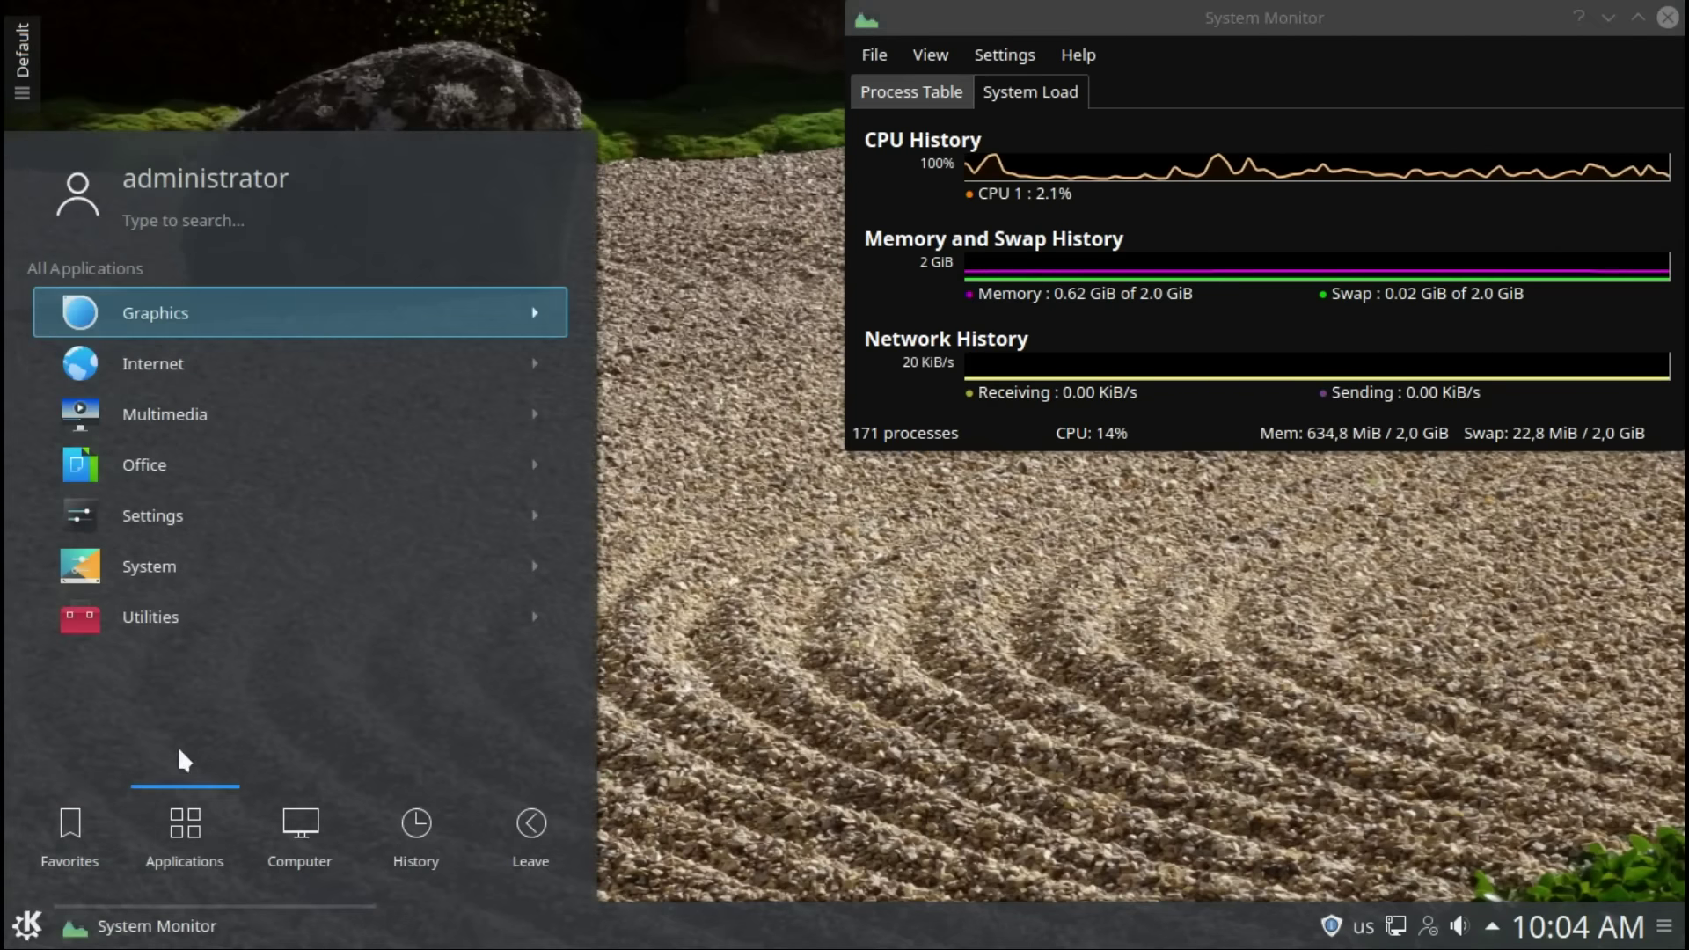
pyautogui.click(145, 608)
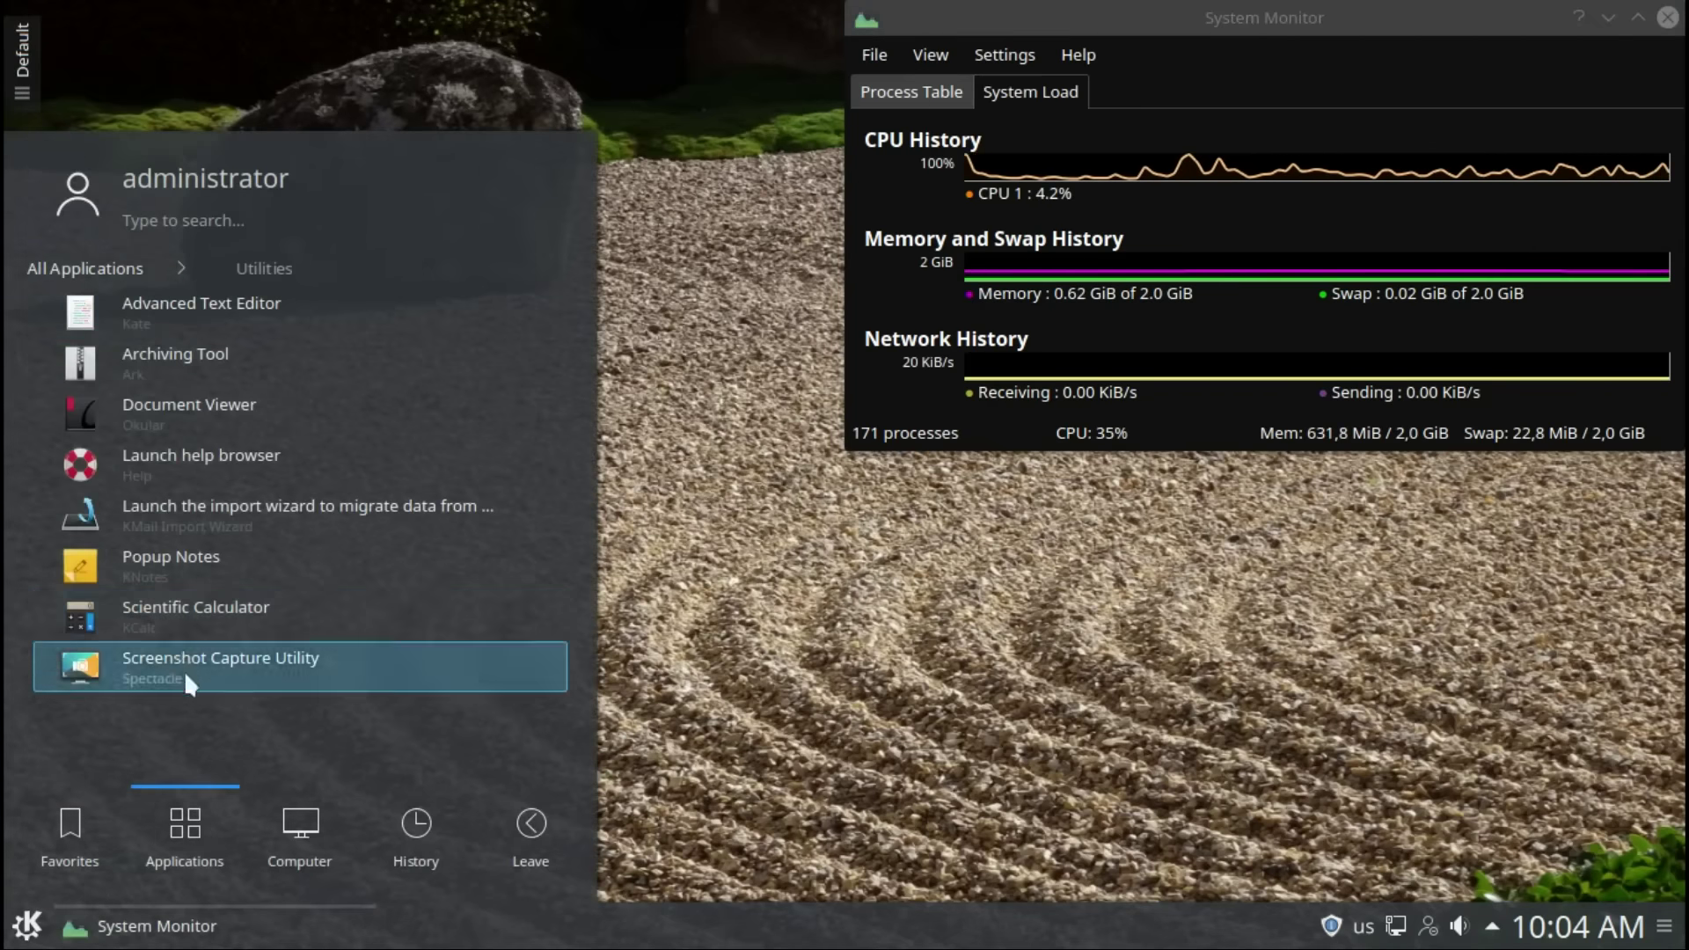
pyautogui.click(278, 814)
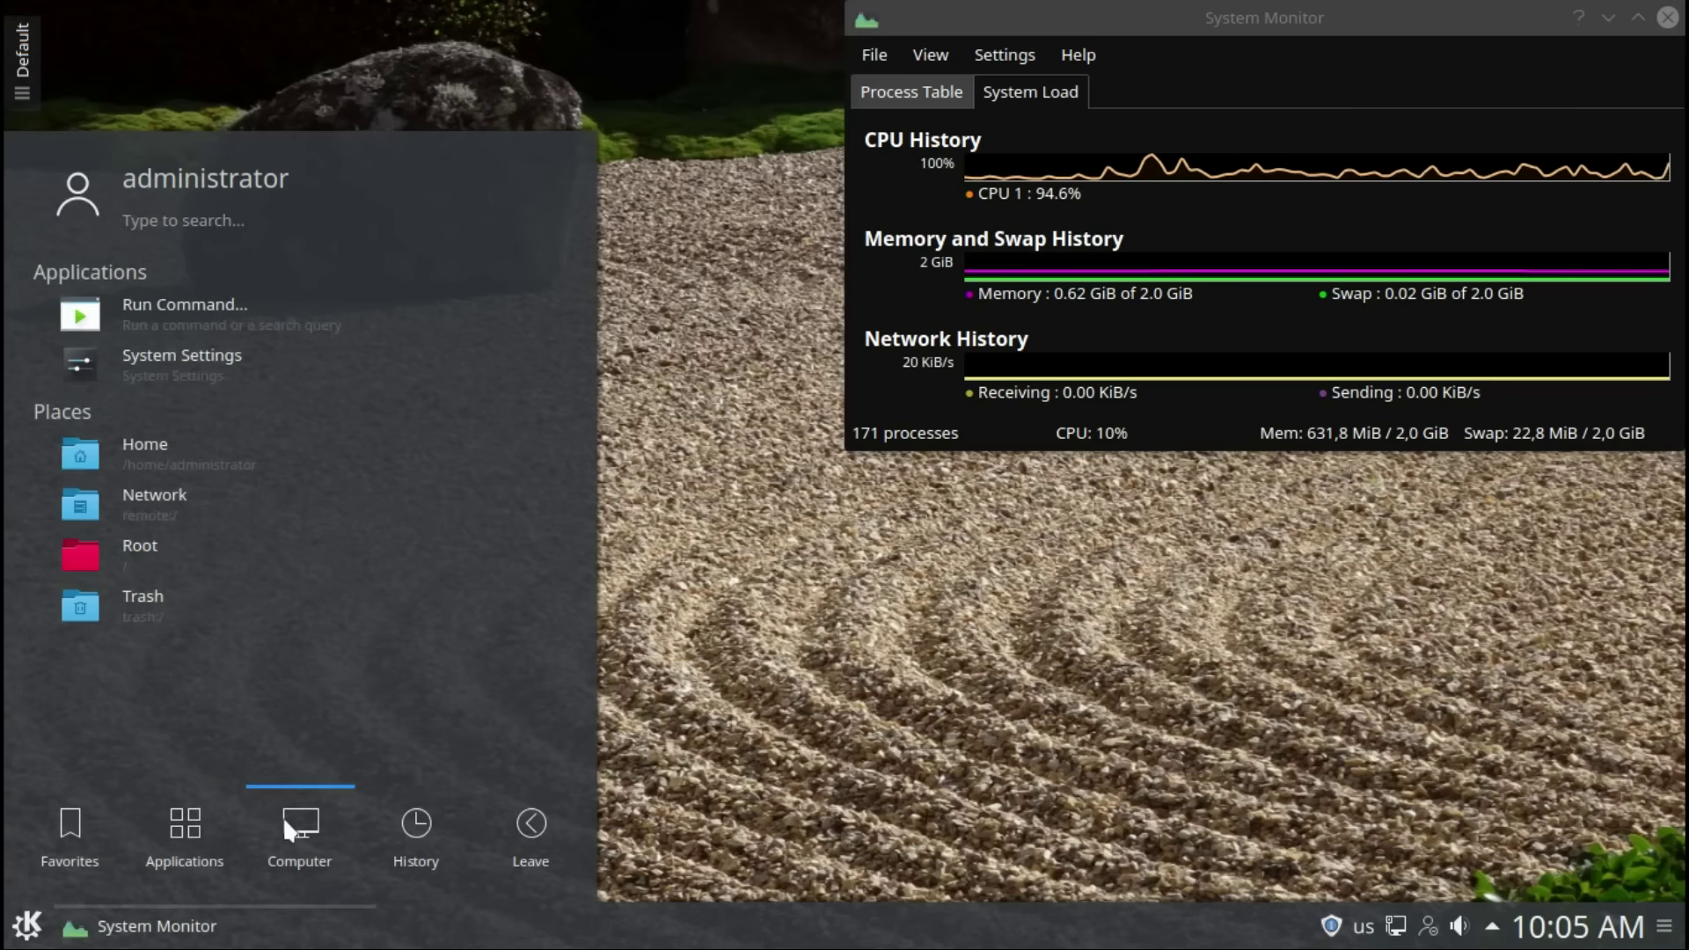
pyautogui.click(169, 308)
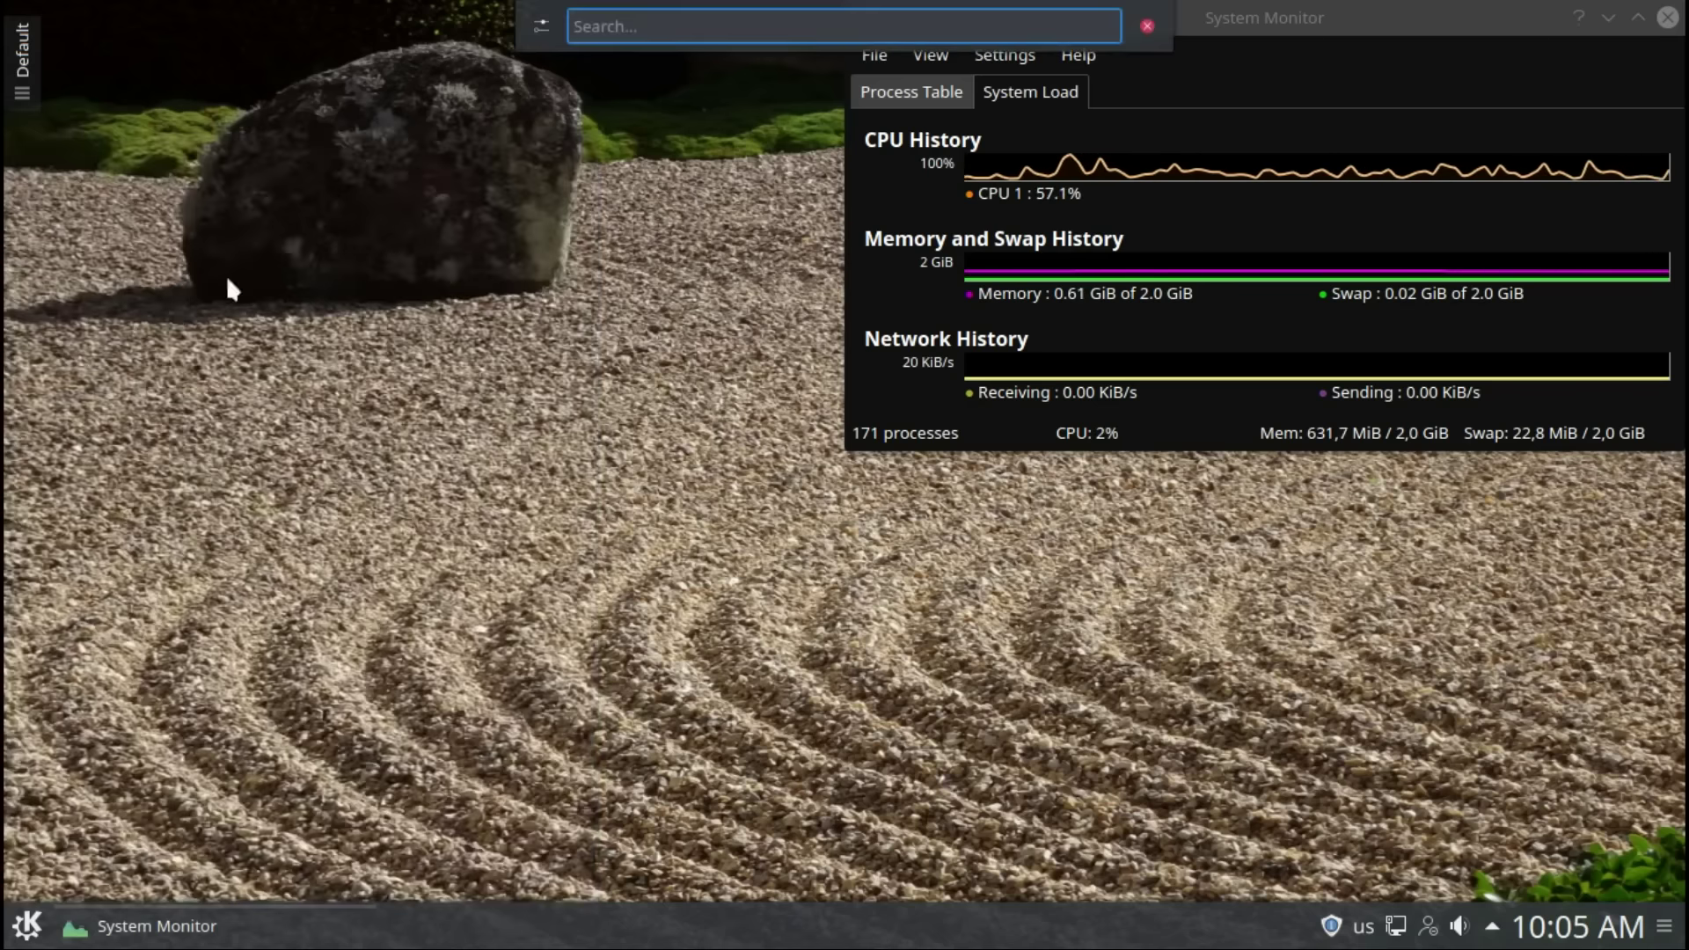
pyautogui.click(1146, 26)
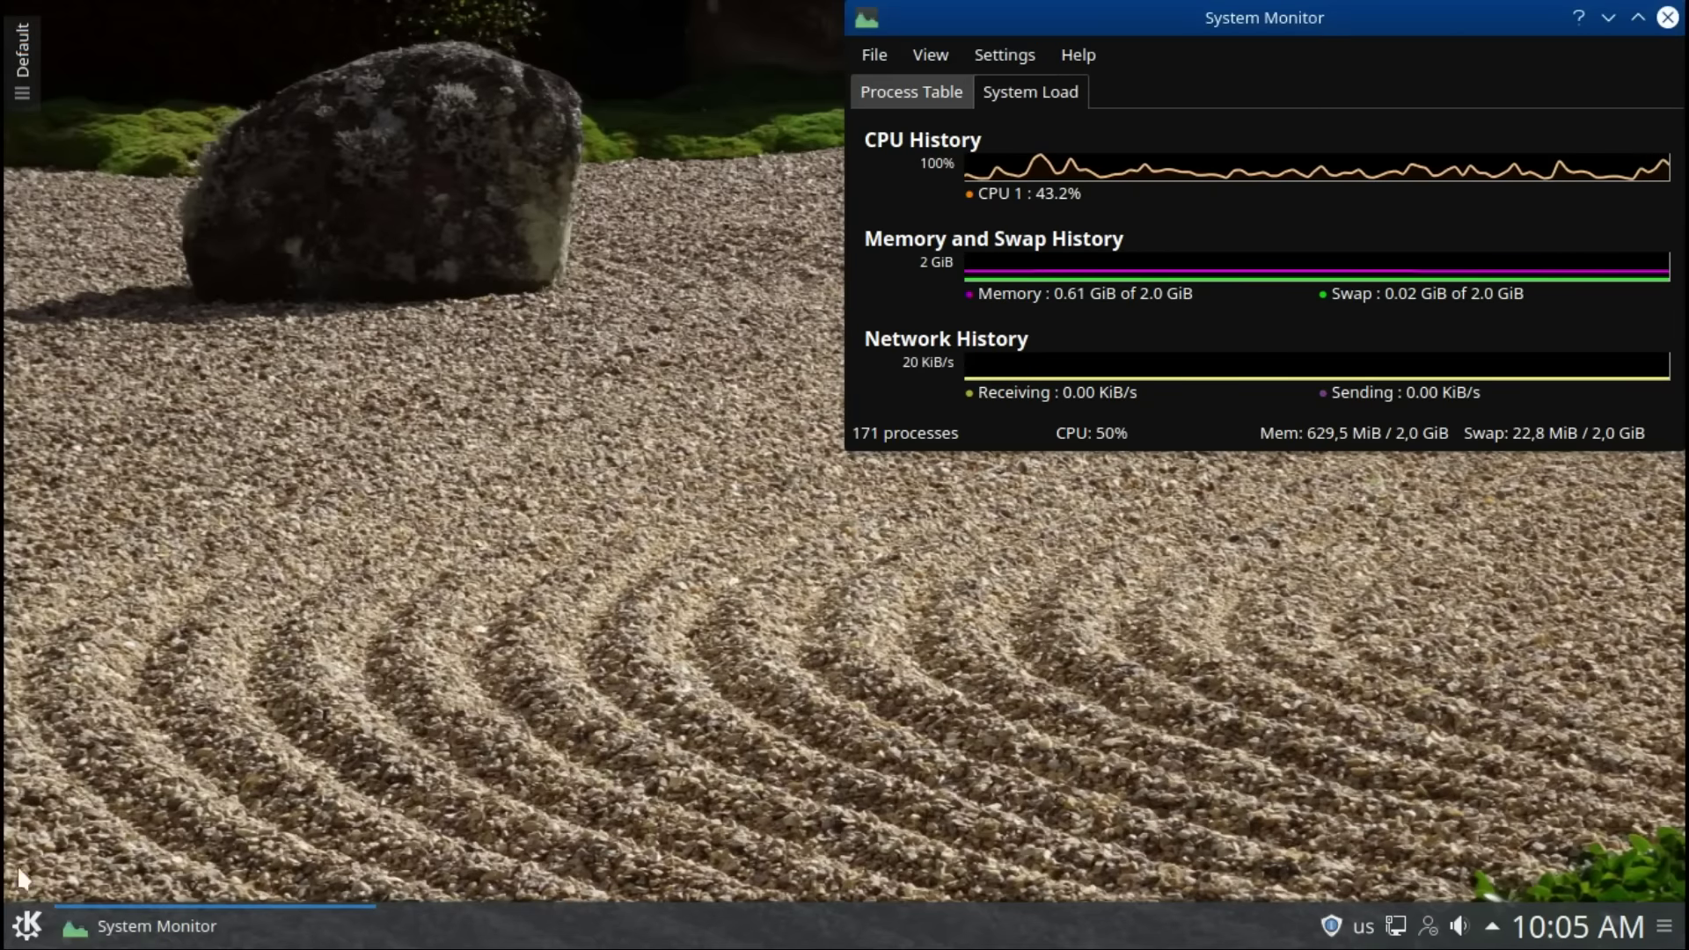
# Step: Reopen the launcher and view its Computer, History and Leave sections
pyautogui.click(26, 933)
pyautogui.moveTo(301, 831)
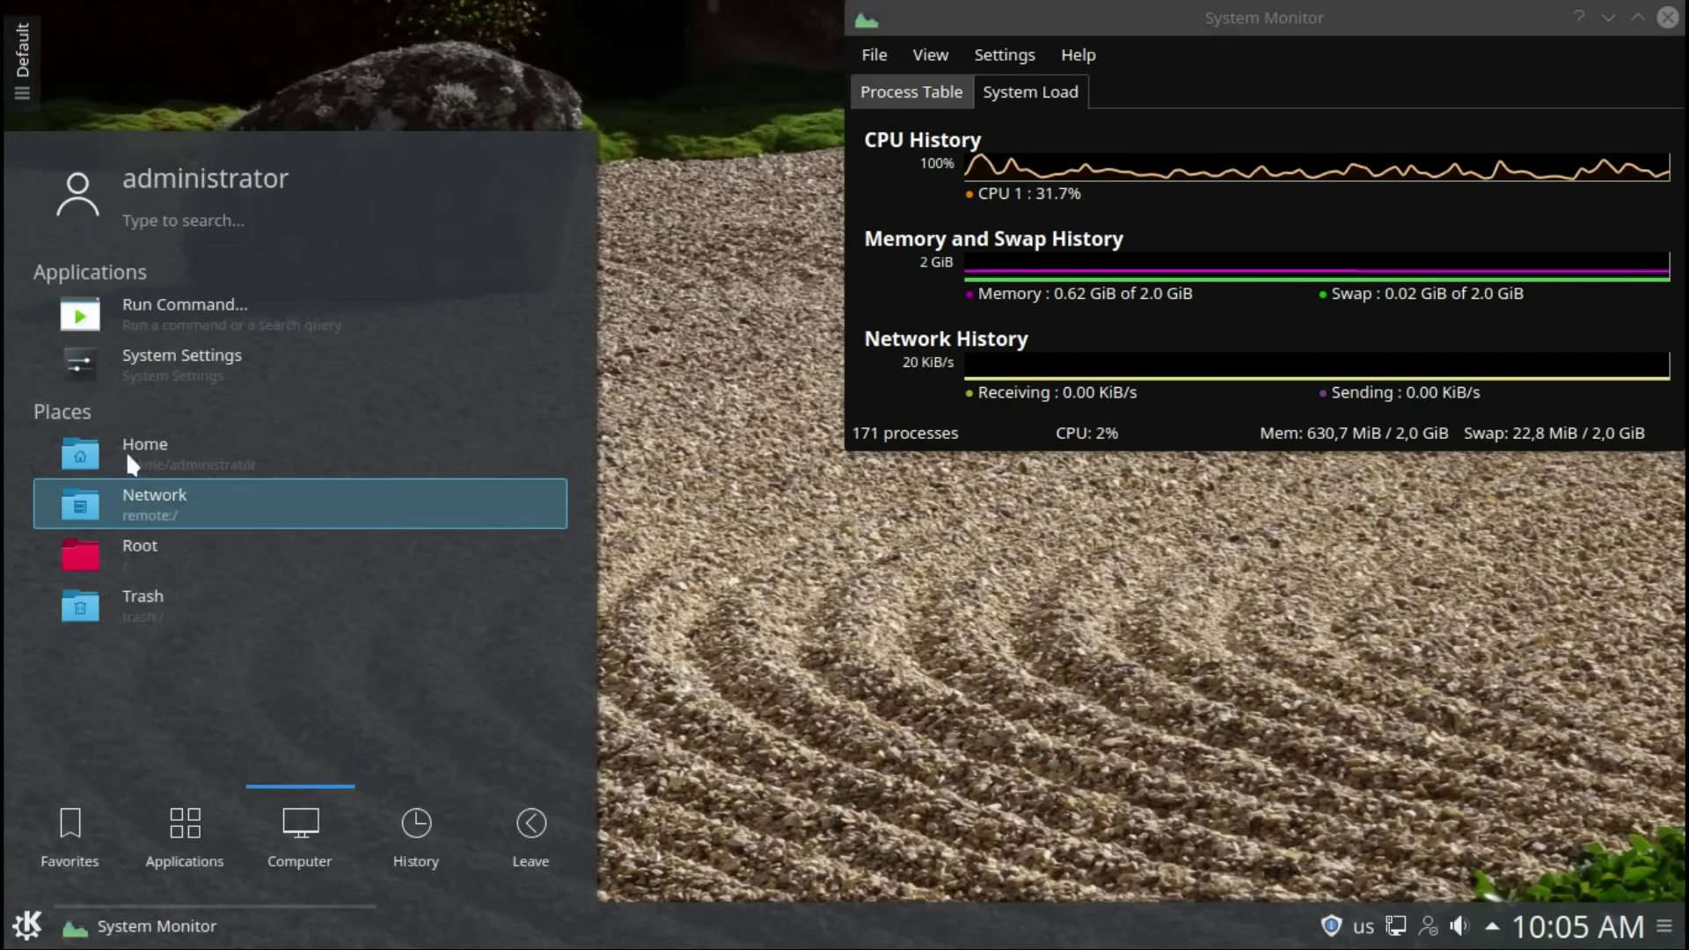
pyautogui.moveTo(405, 839)
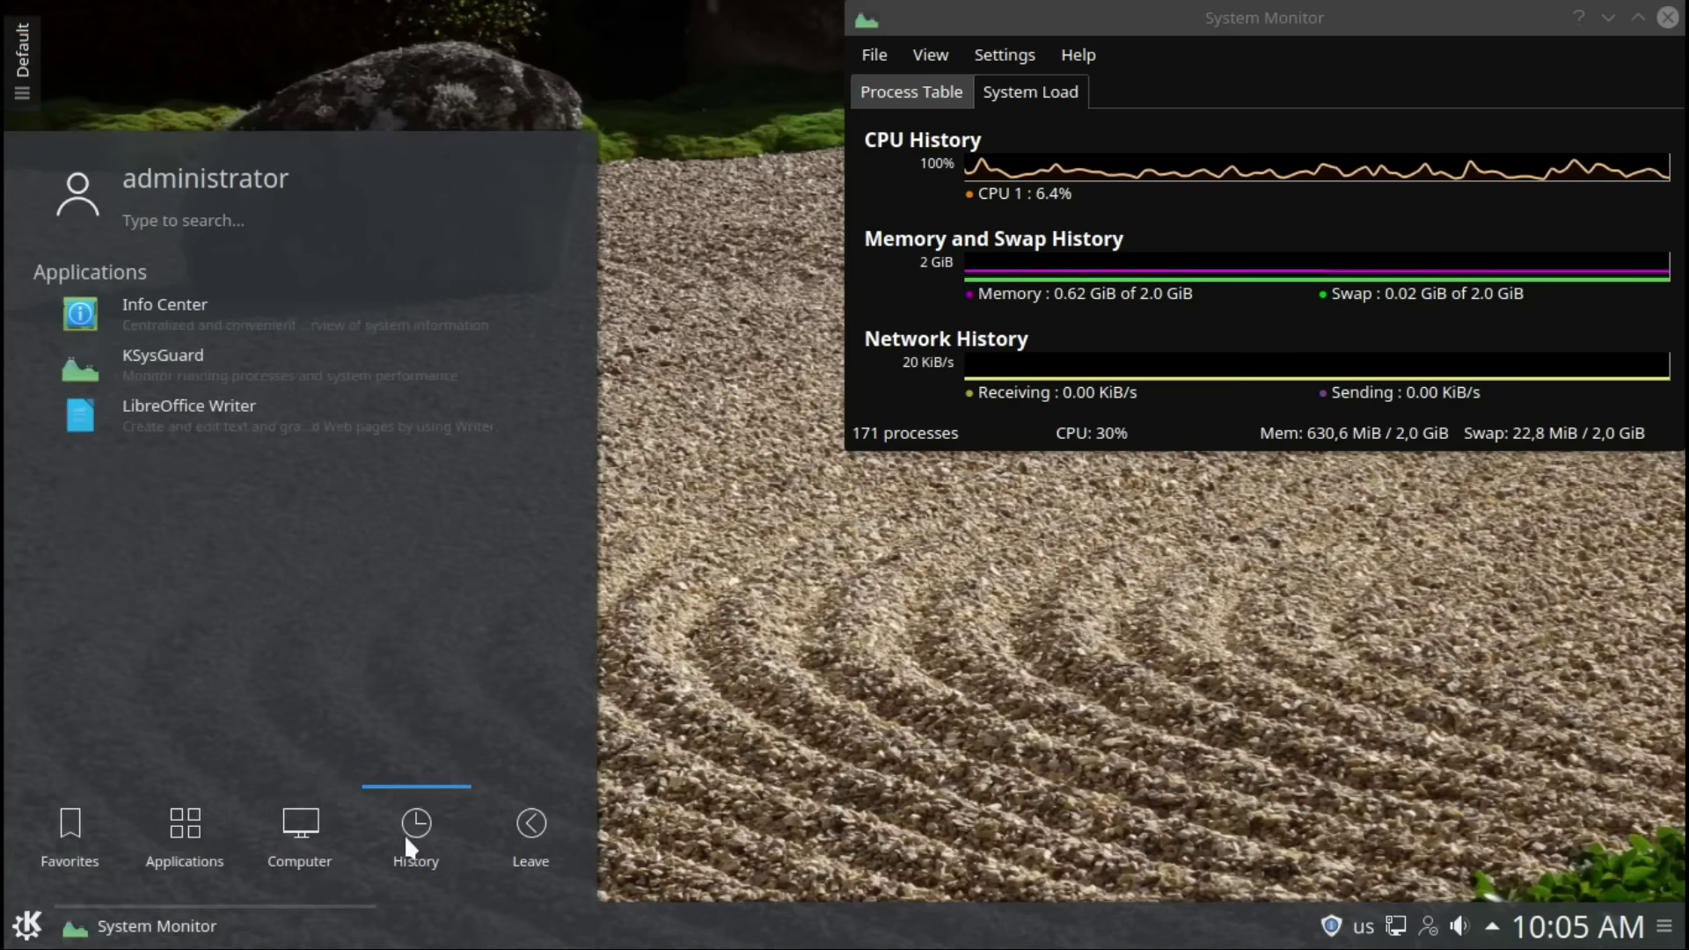
pyautogui.moveTo(482, 825)
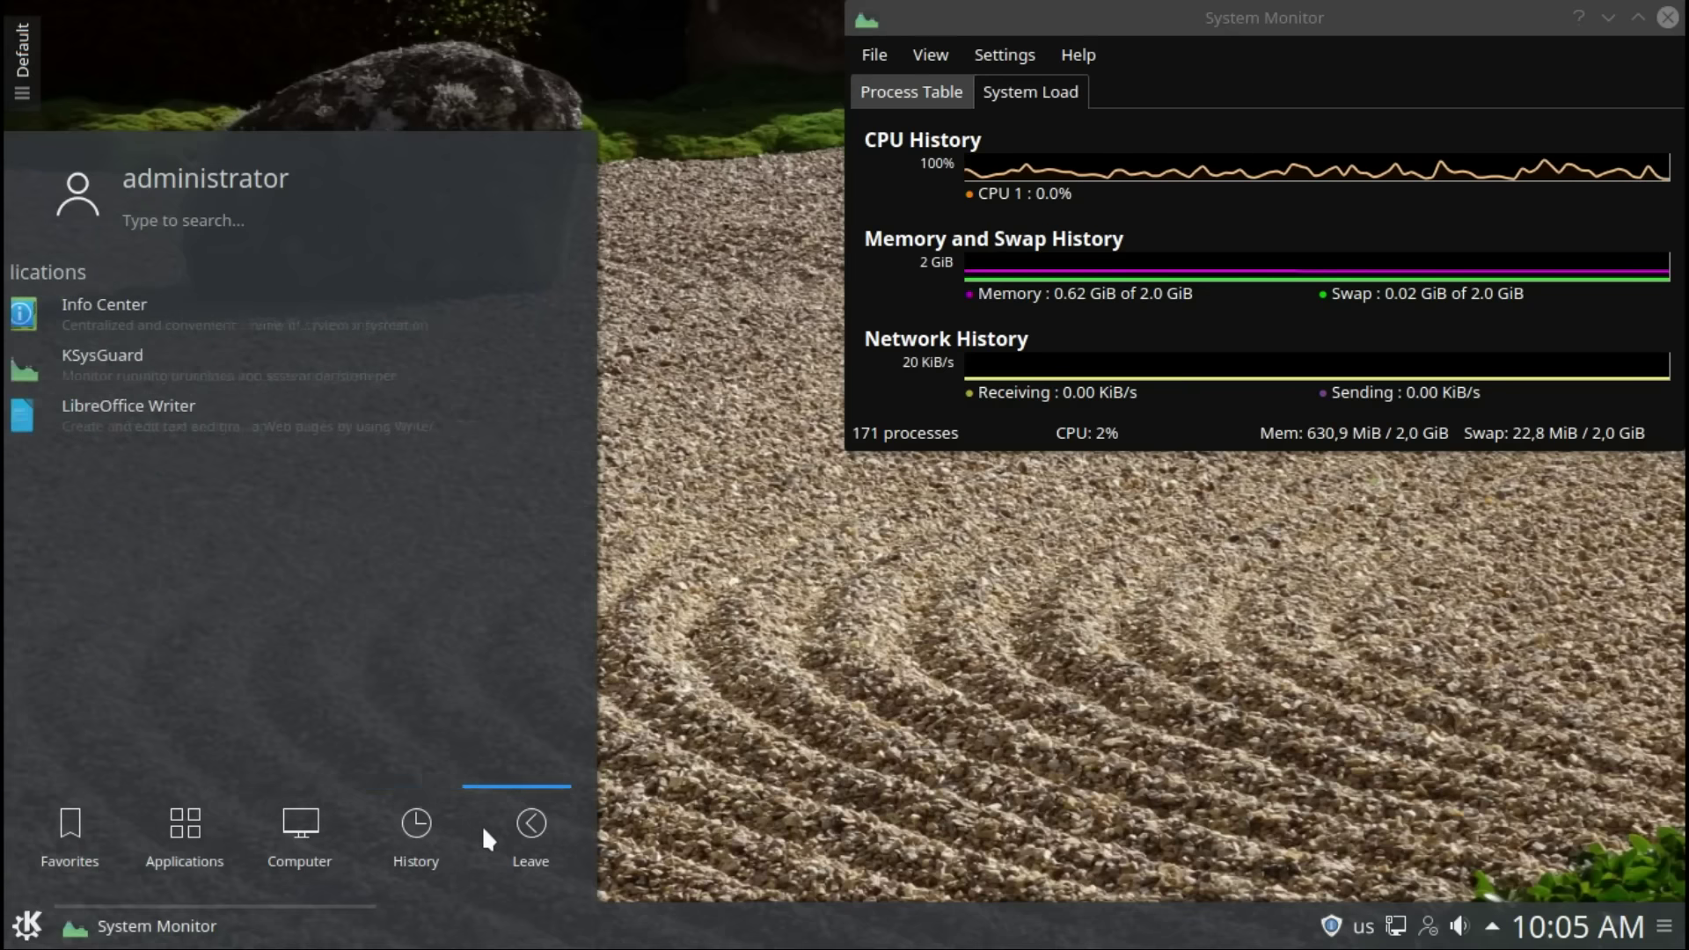